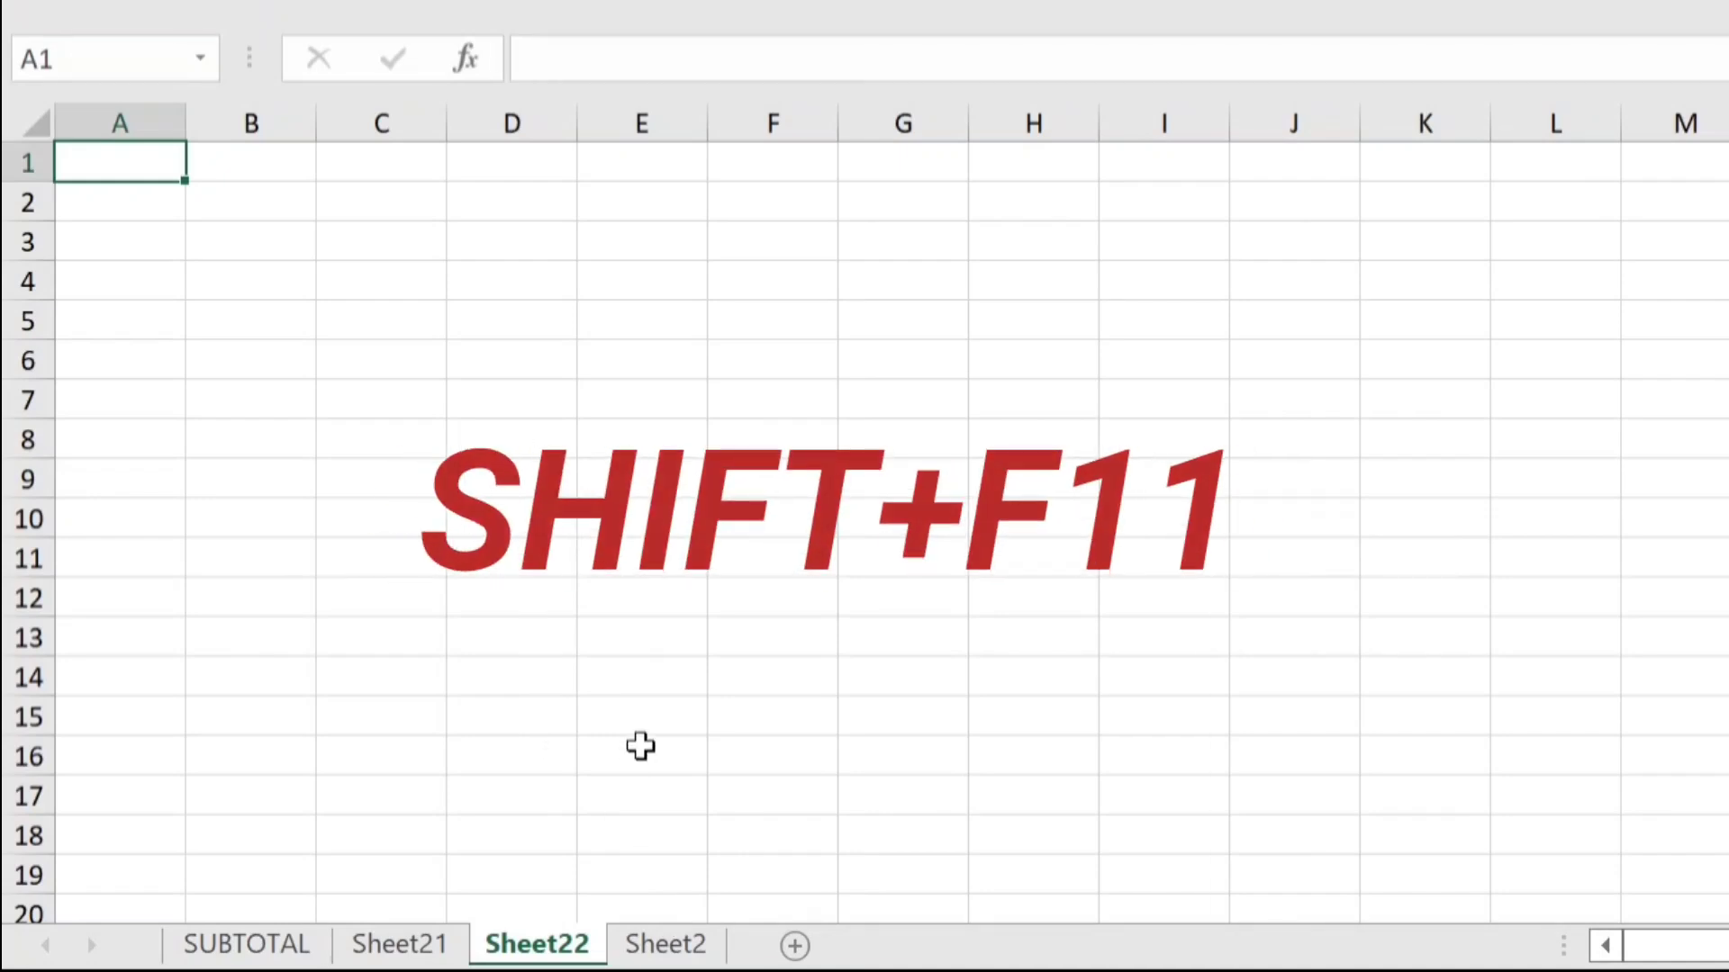
- Insert three new blank worksheets in front of Sheet22
key("shift+F11")
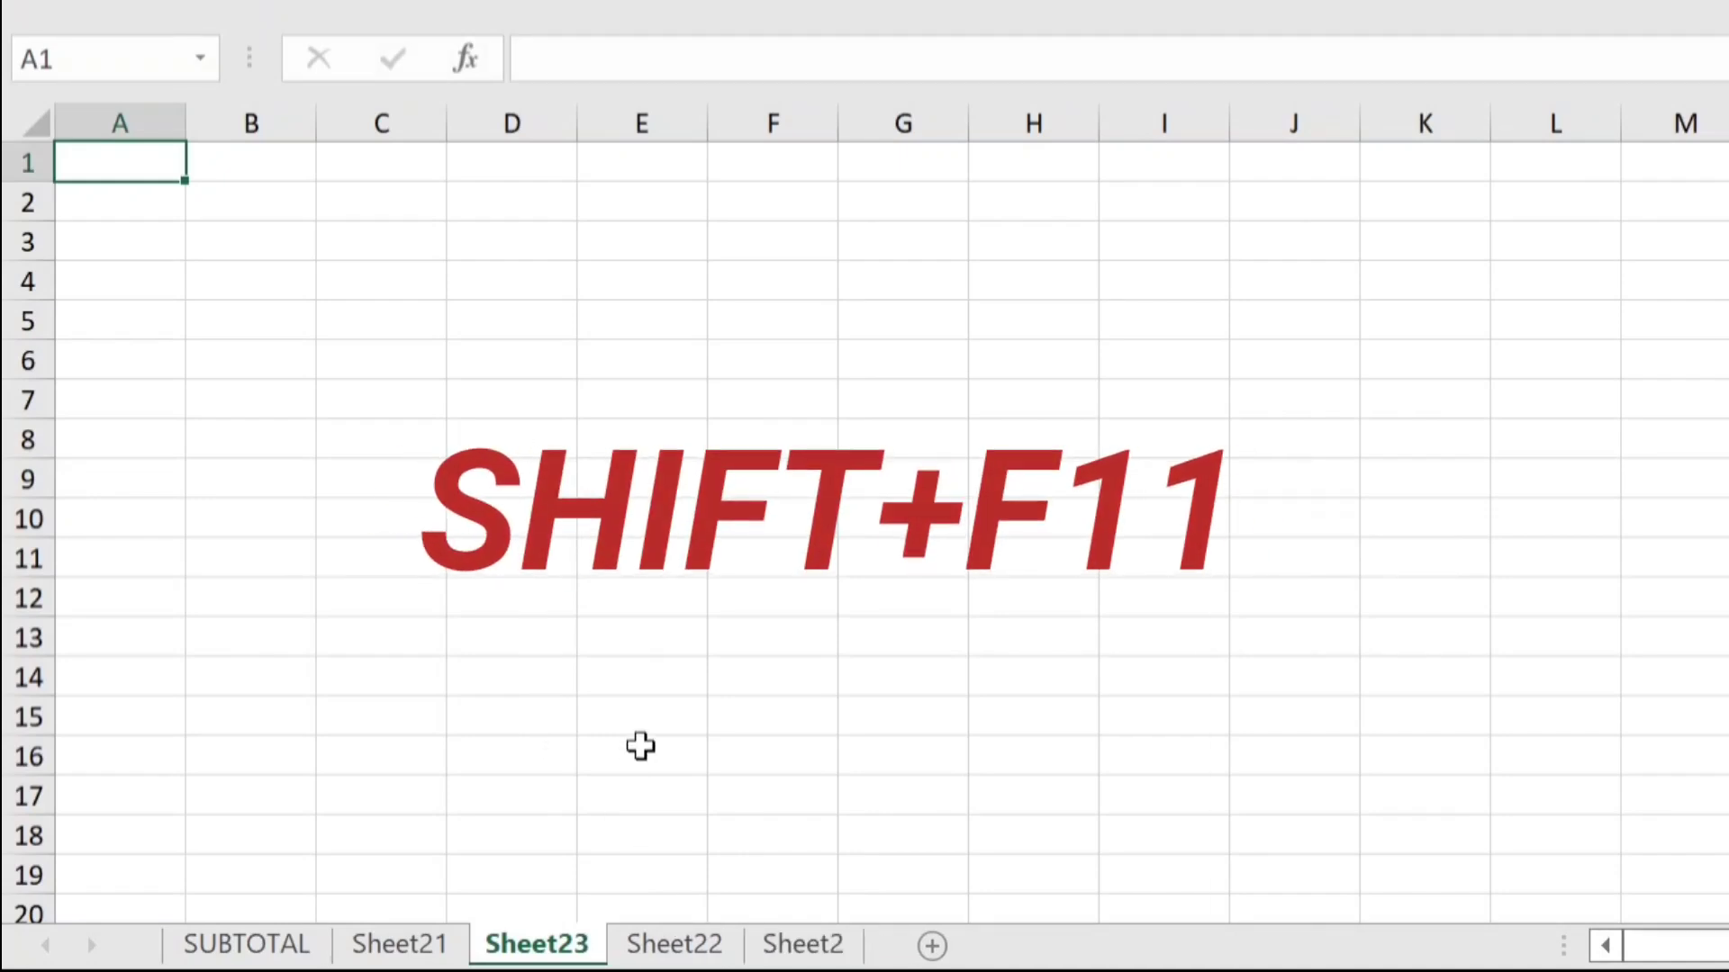
key("shift+F11")
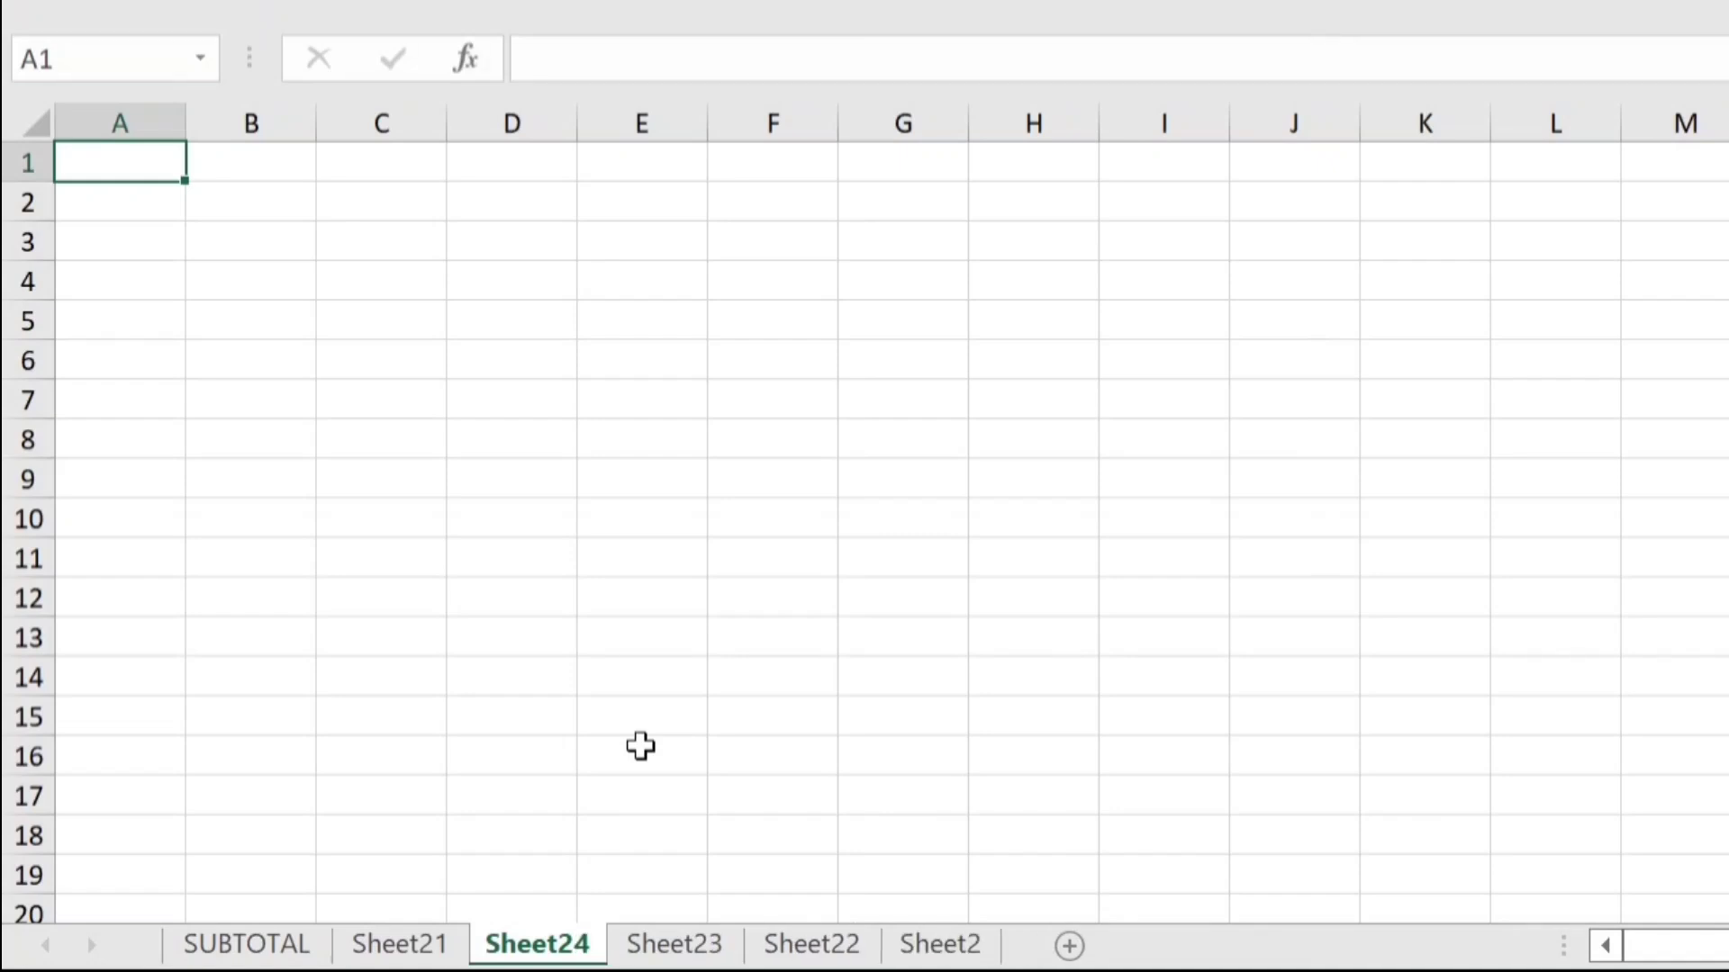
key("shift+F11")
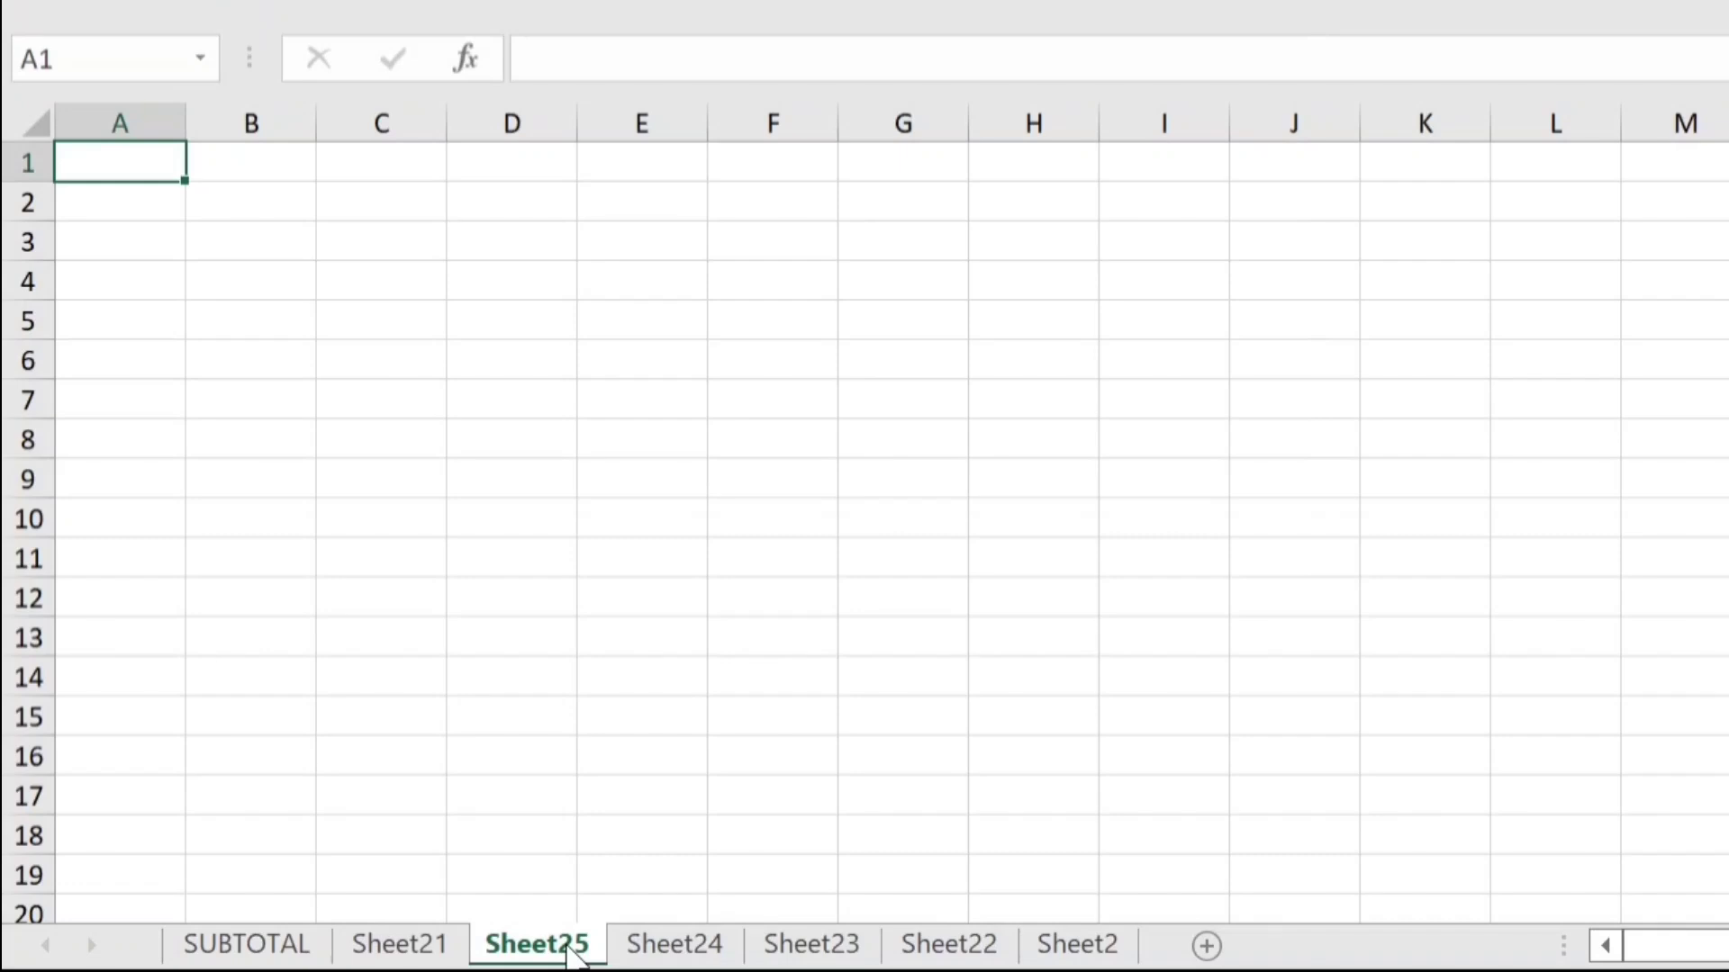
- Delete the worksheets Sheet25, Sheet24, Sheet23 and Sheet22 from the workbook
right_click(570, 955)
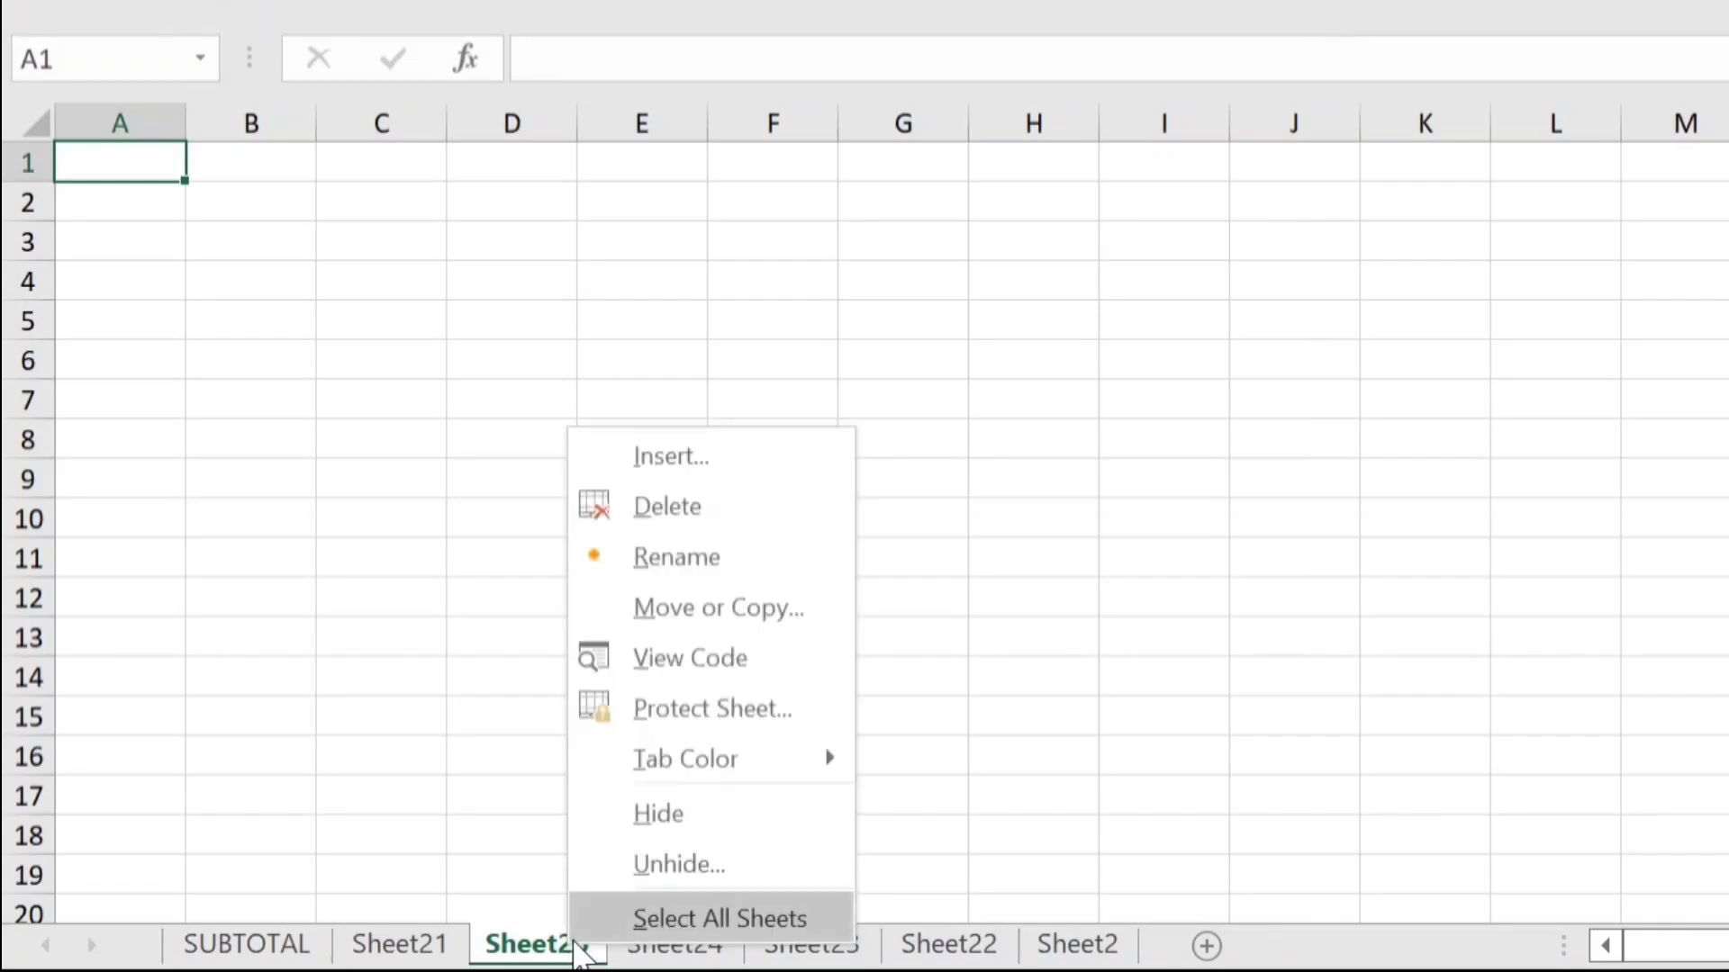
left_click(674, 508)
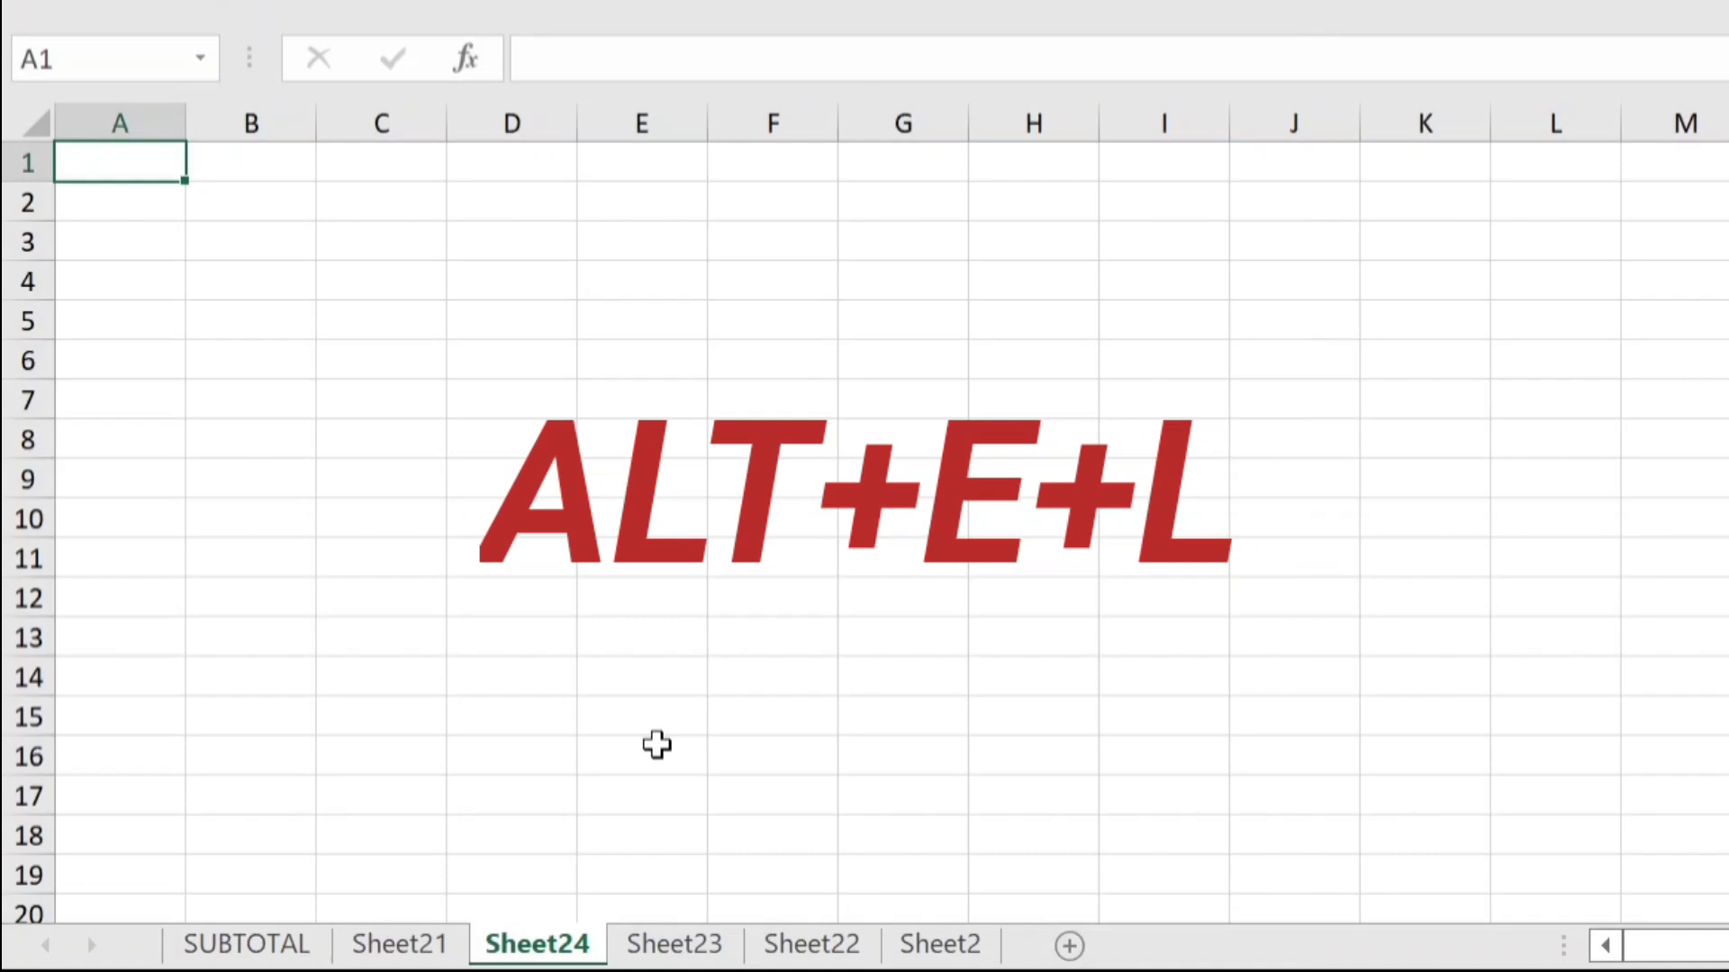
key("alt+e")
key("l")
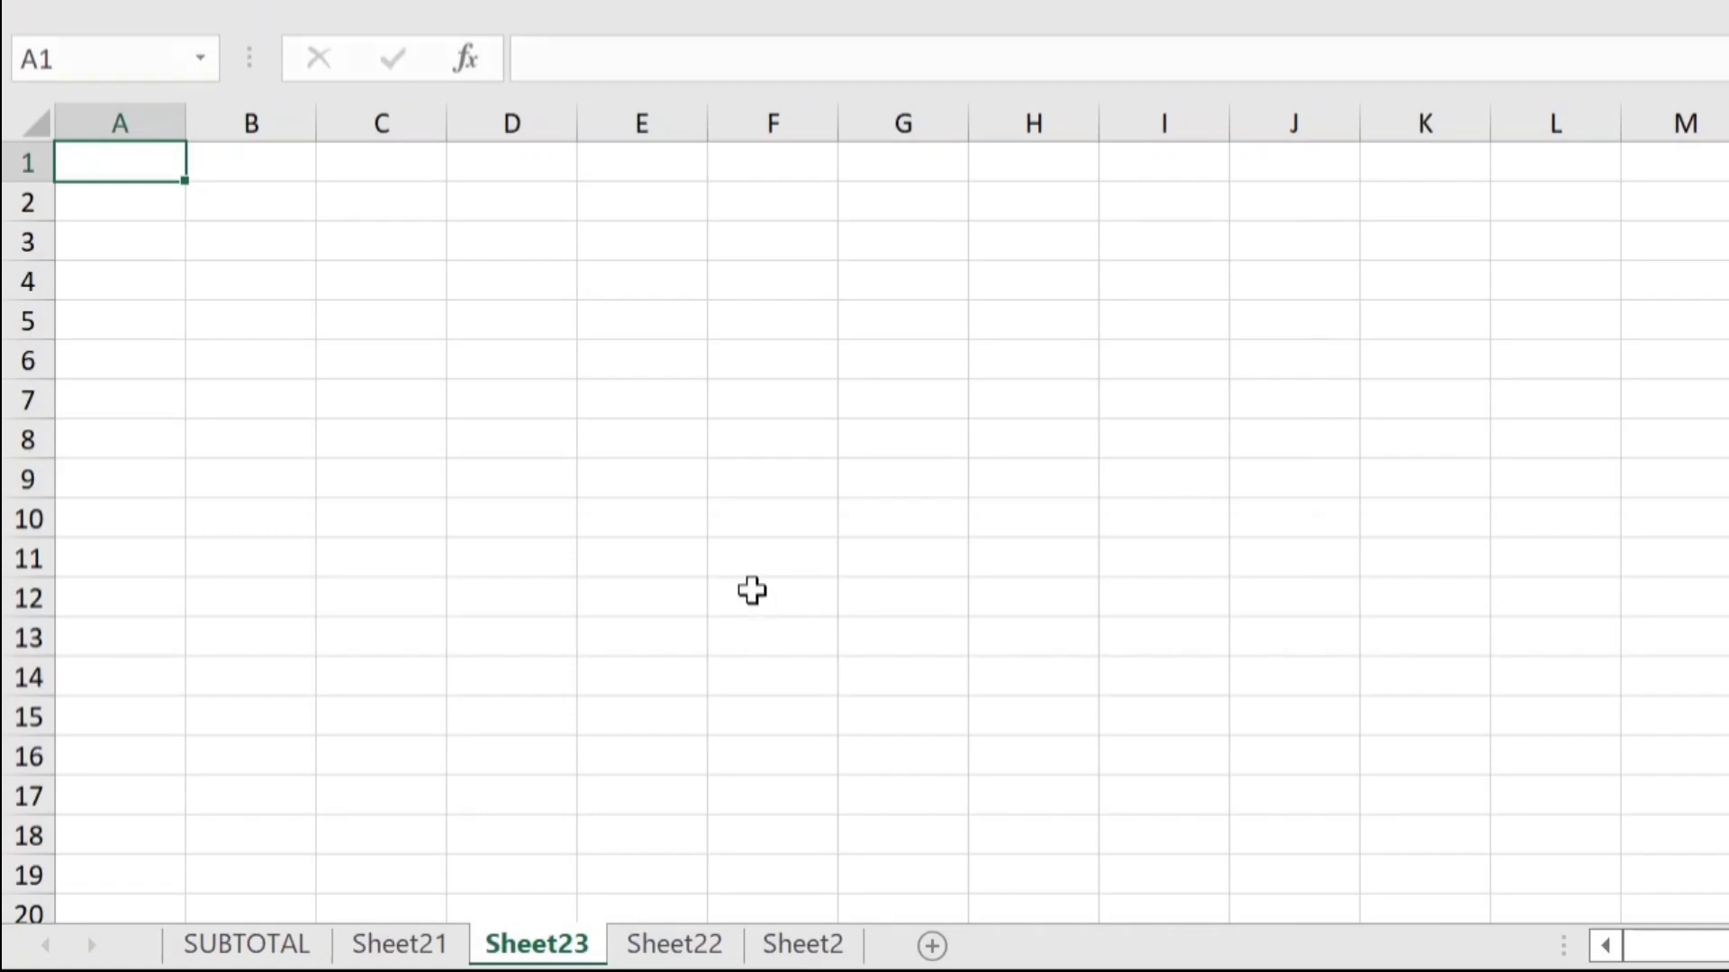
key("alt+e")
key("l")
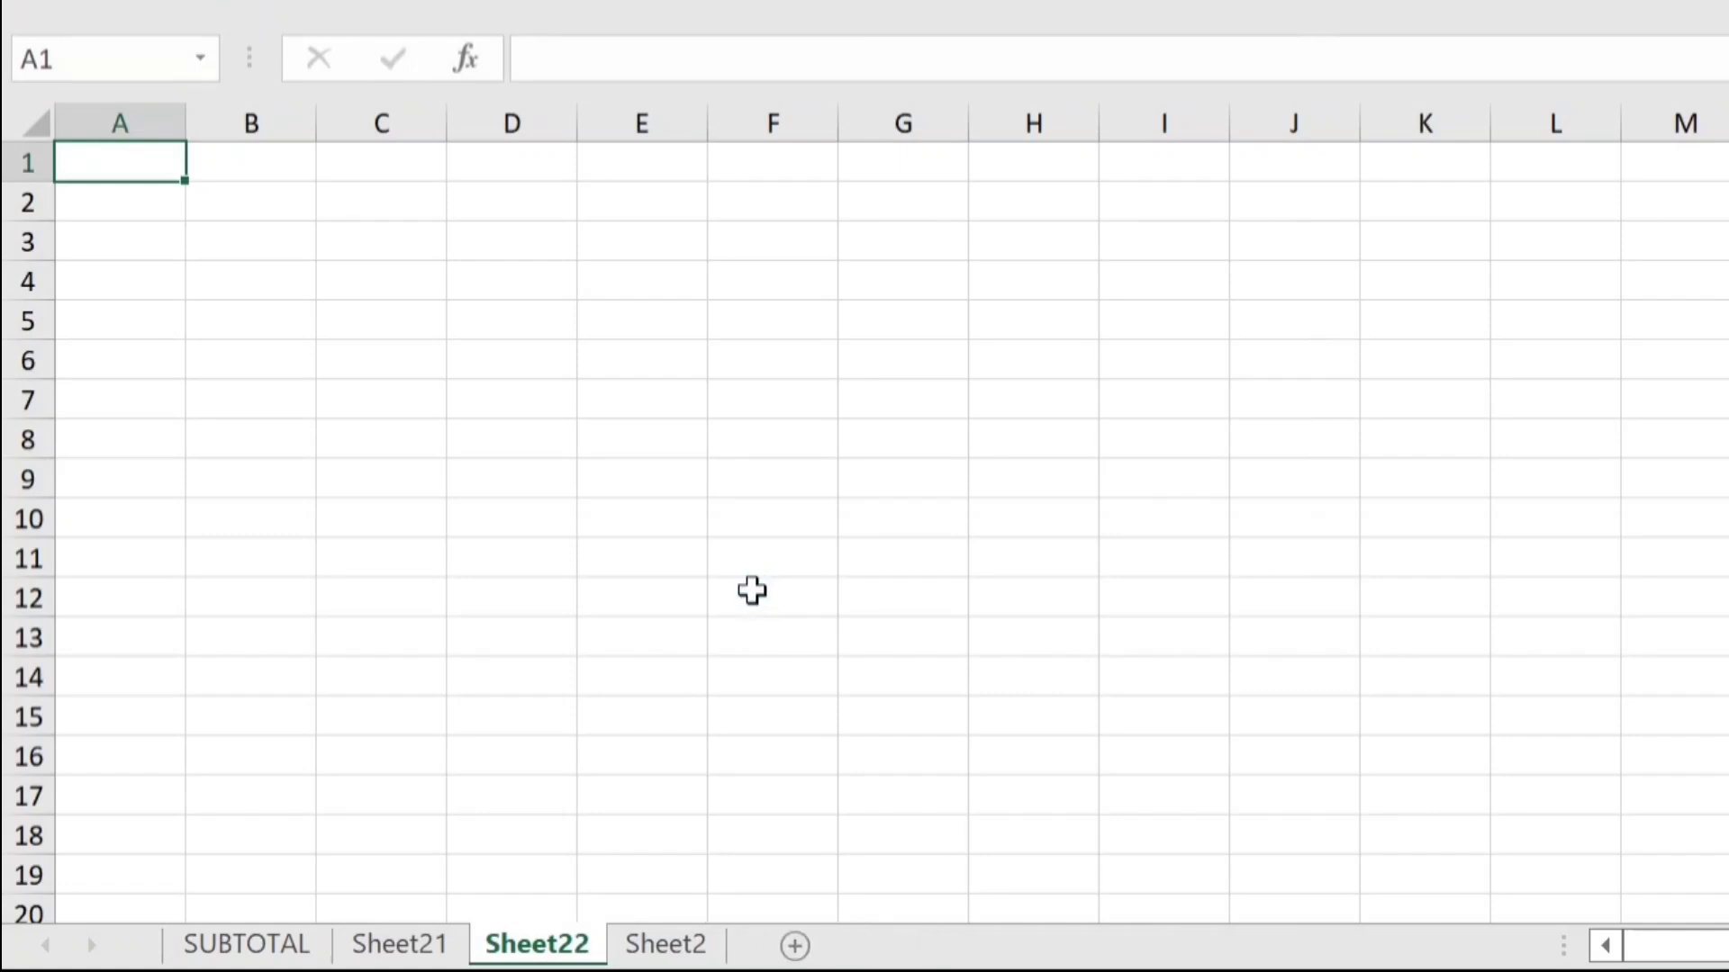
key("alt+e")
key("l")
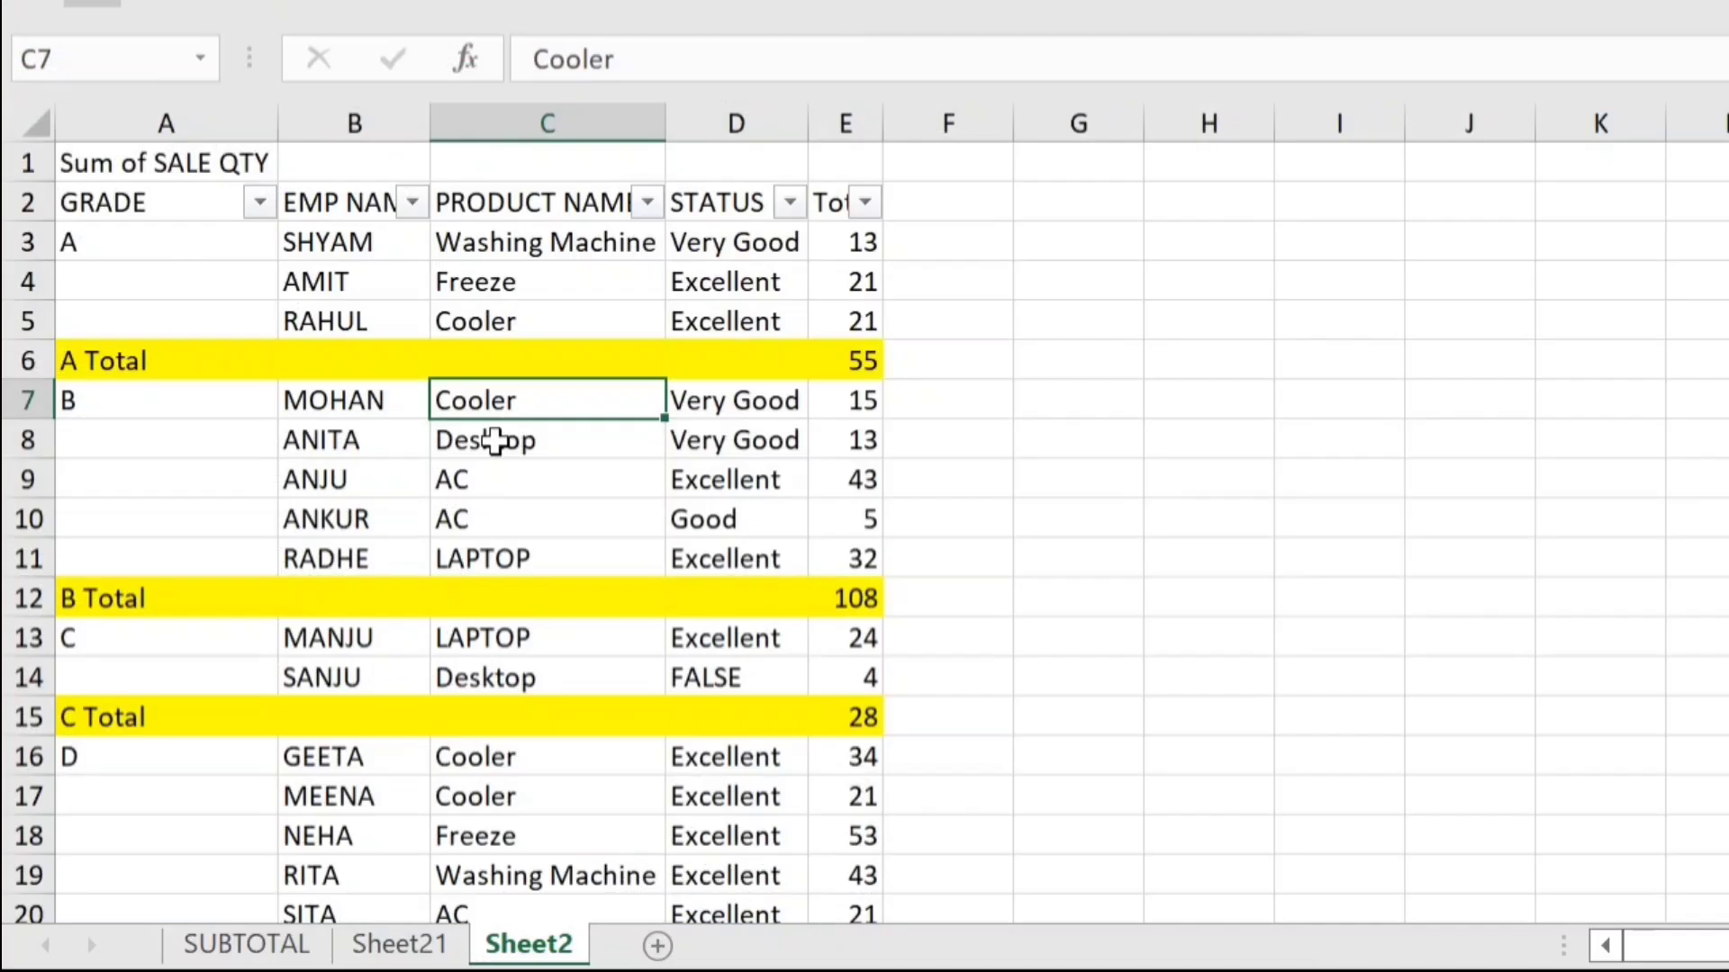
- Rename the Sheet2 worksheet to "djdjd"
double_click(552, 945)
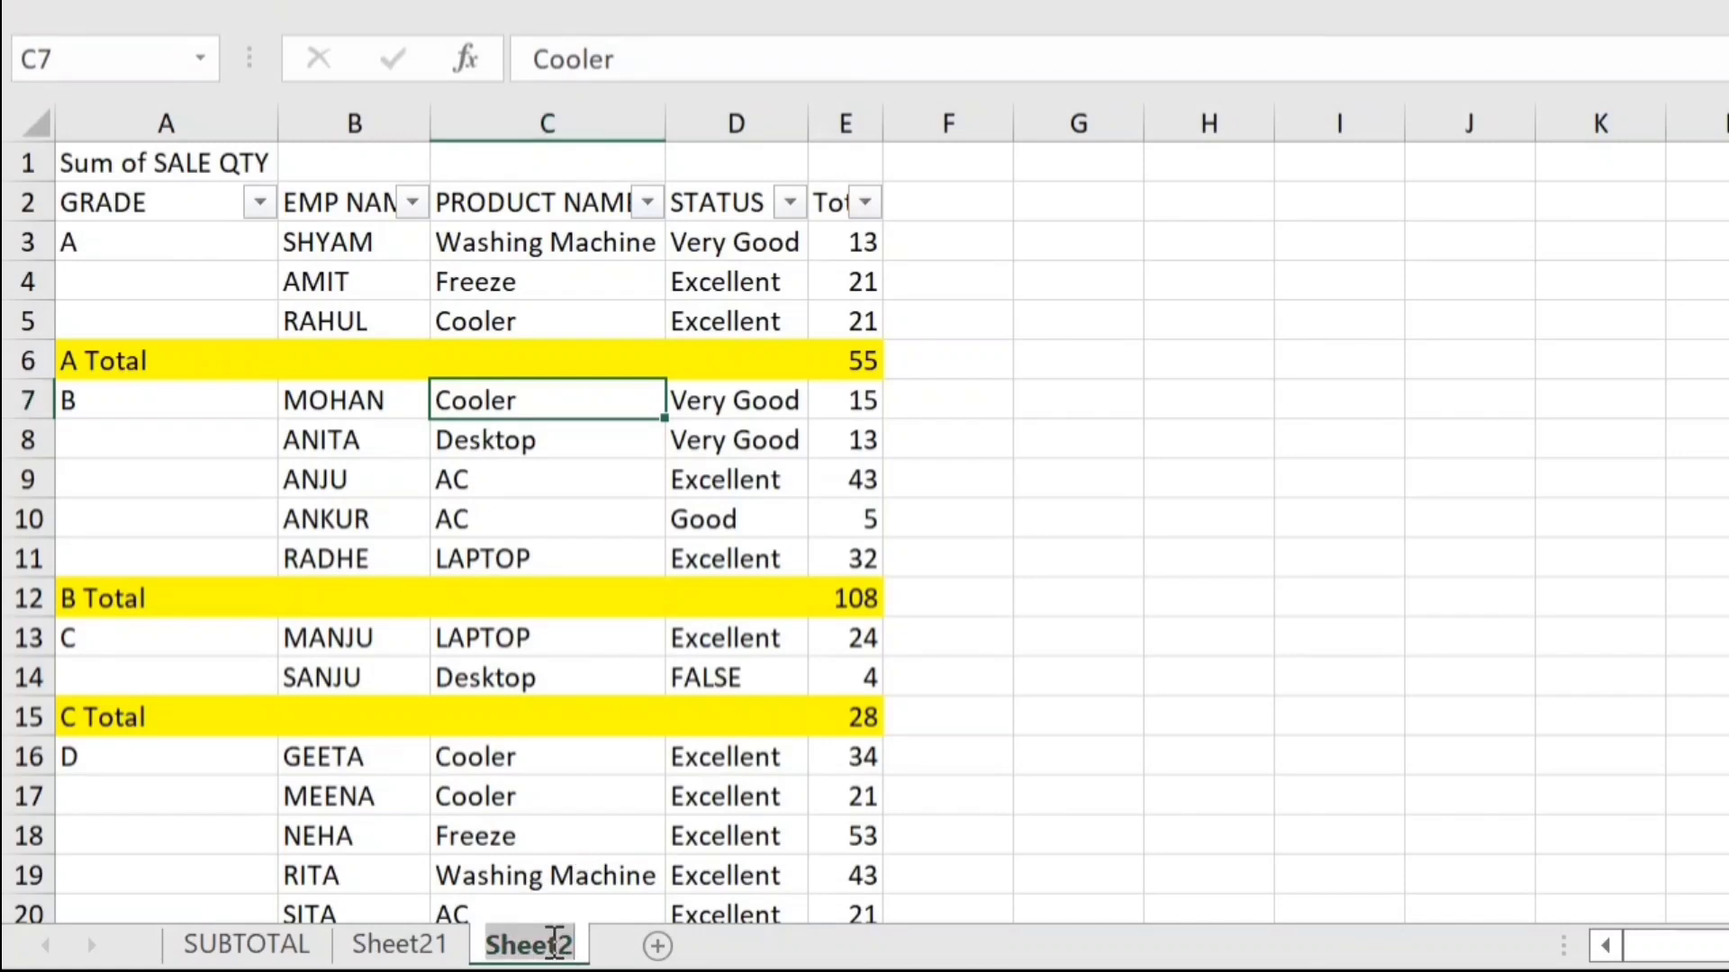
type("djdjd")
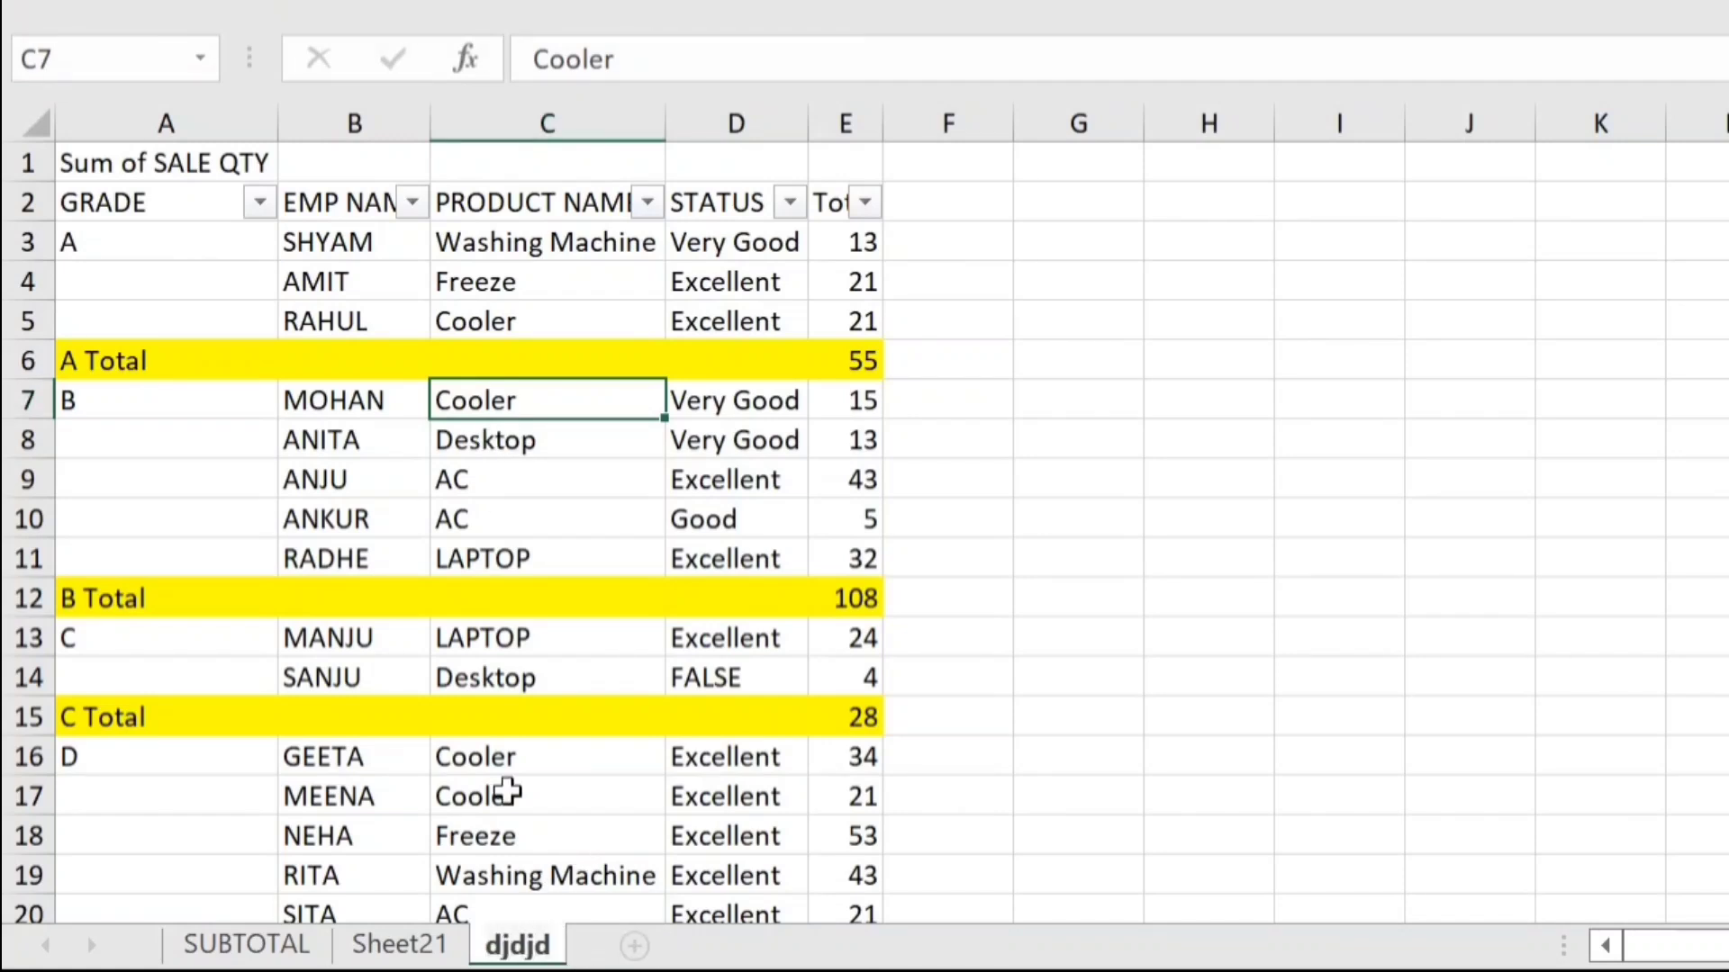
left_click(508, 694)
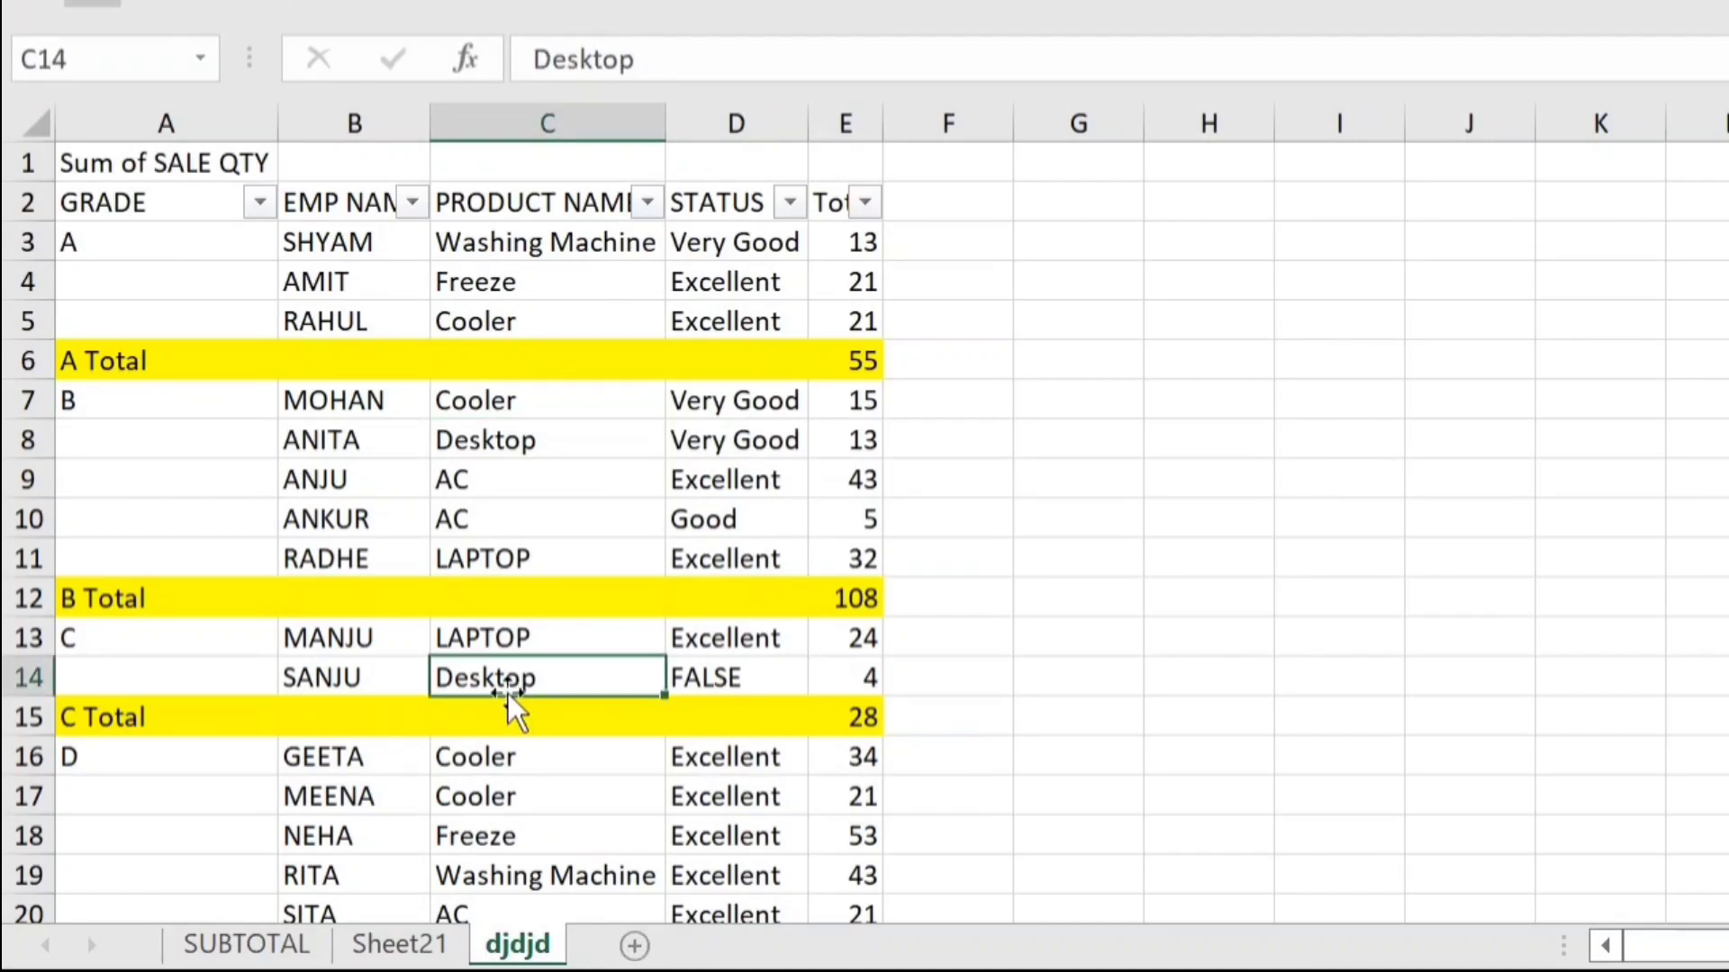
- Rename the djdjd worksheet to "data entry"
key("alt+h")
key("o")
key("r")
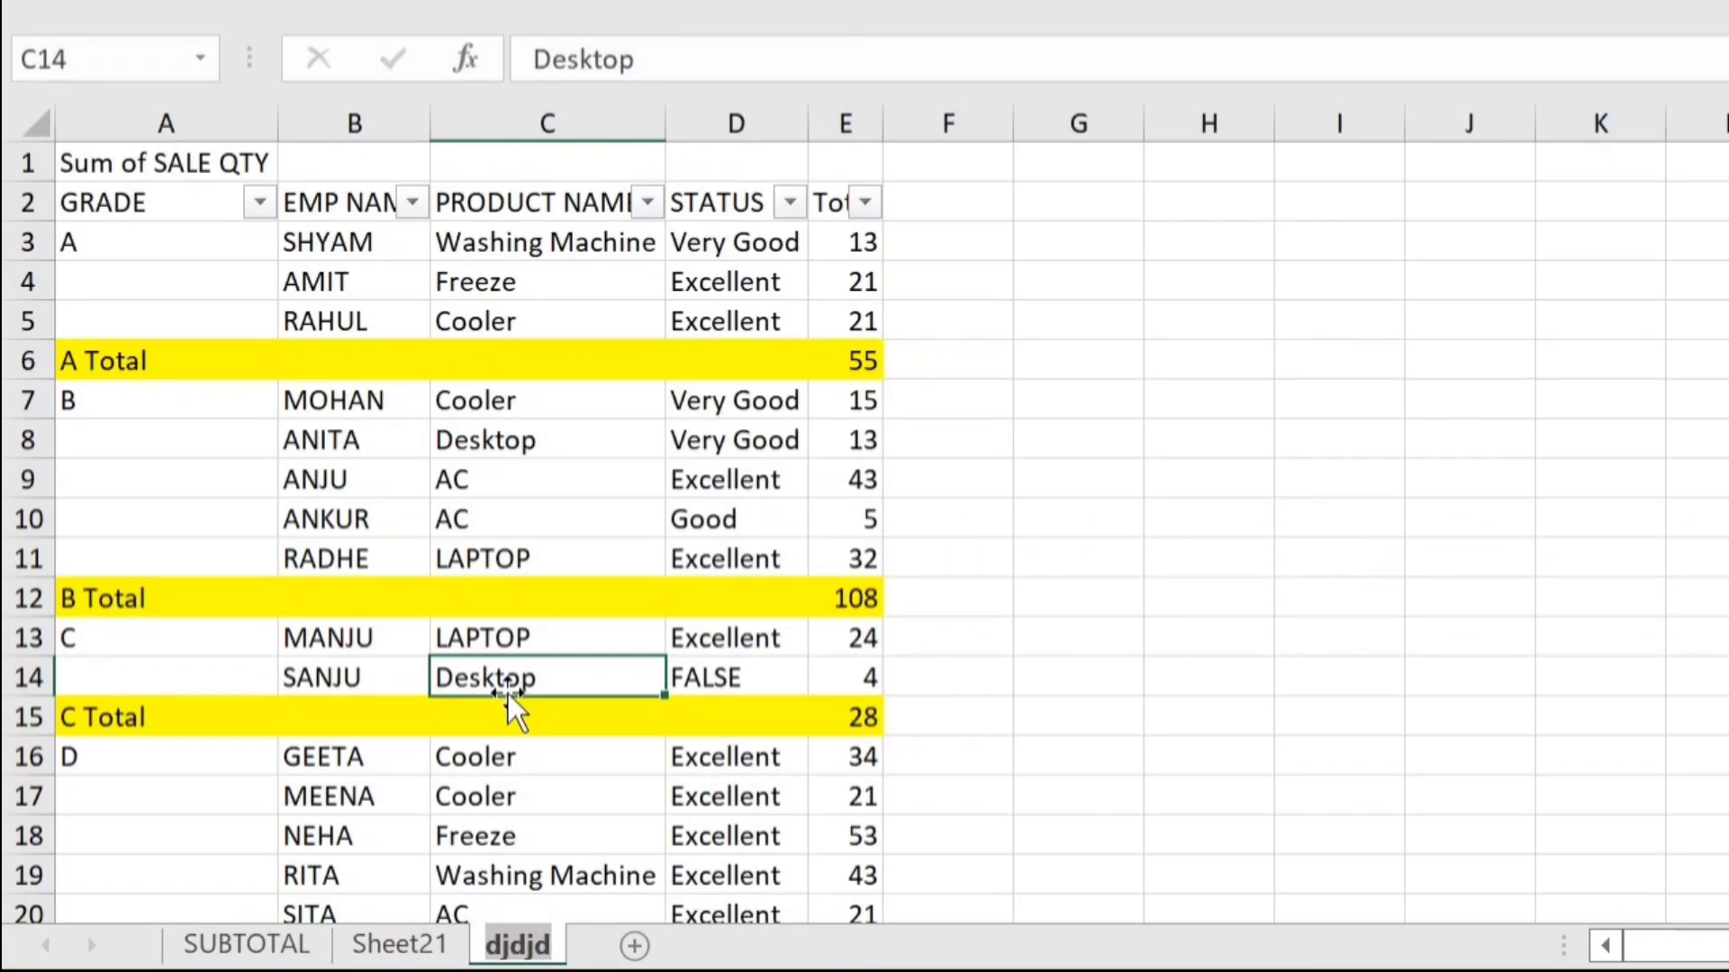
type("data entry")
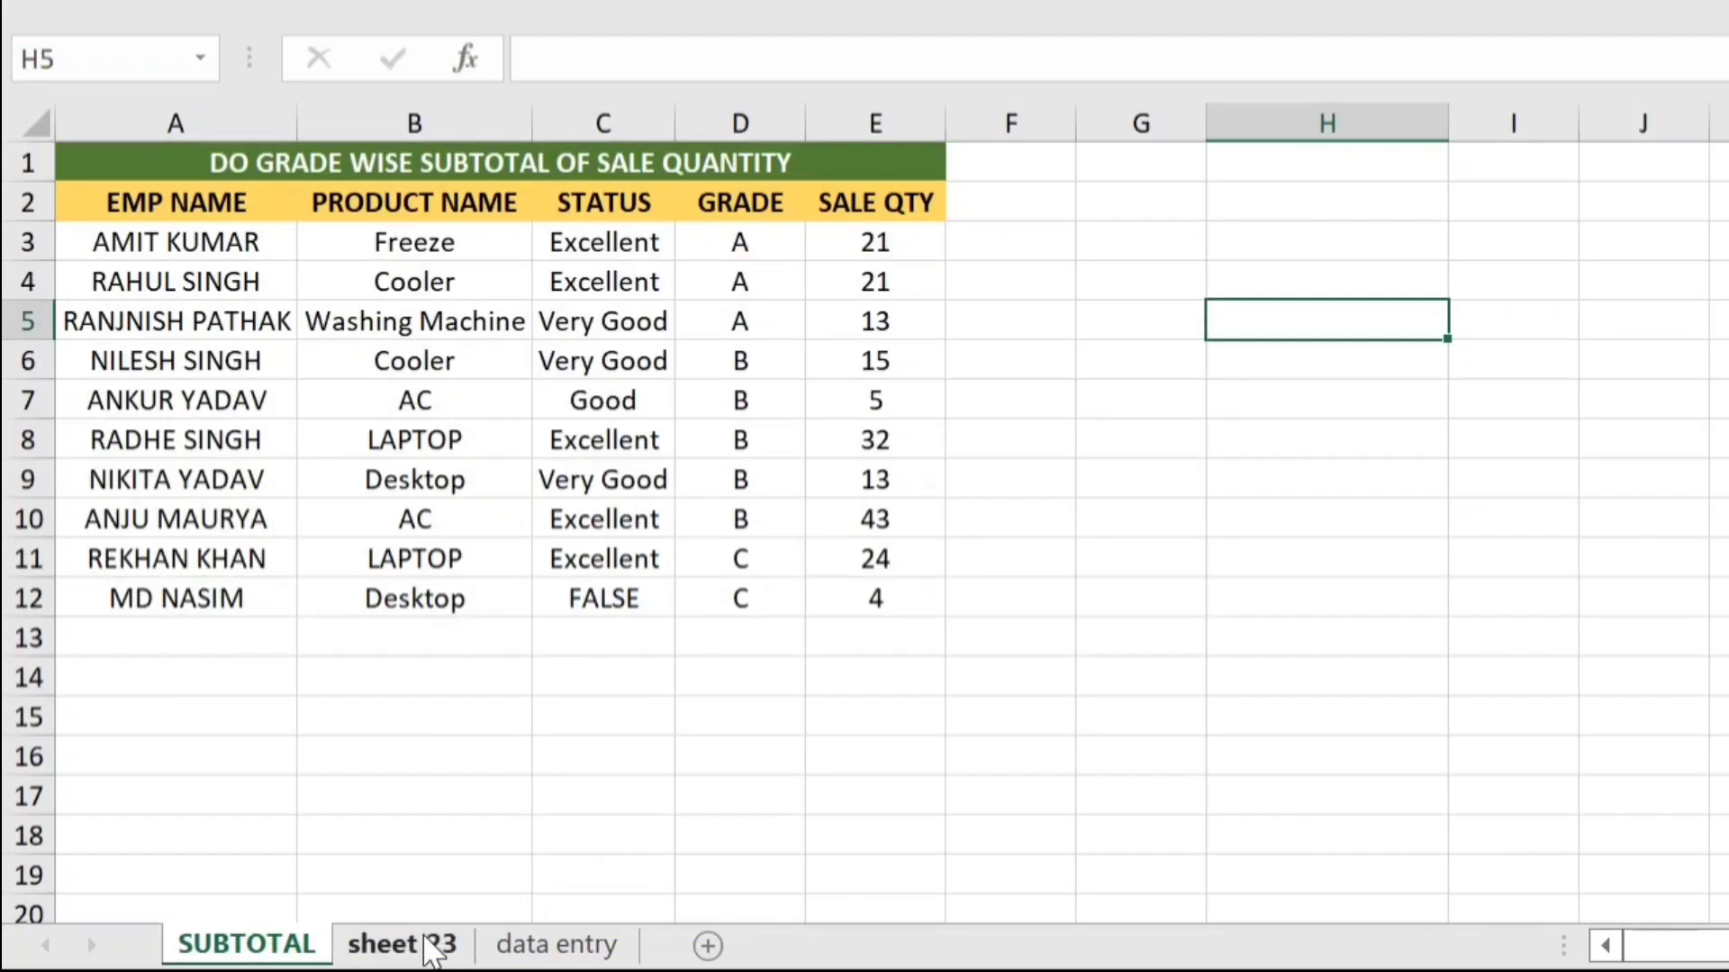
- Switch among the sheet 23, data entry and SUBTOTAL worksheets, ending on sheet 23
left_click(441, 946)
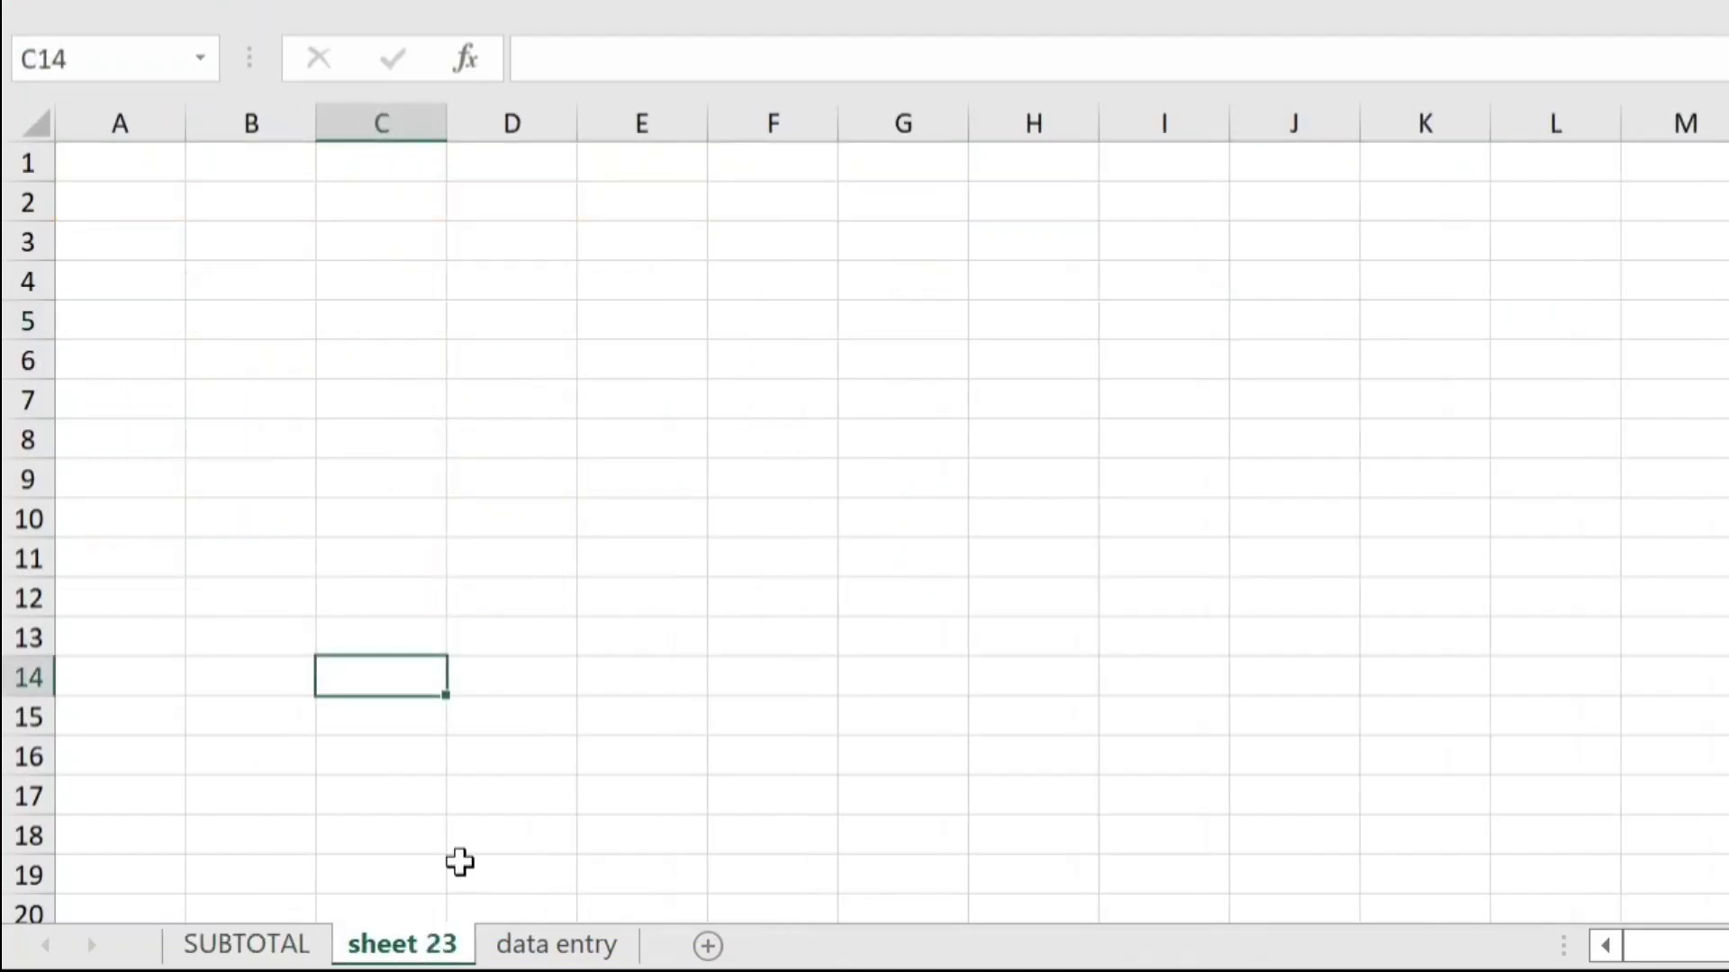
left_click(605, 945)
left_click(432, 953)
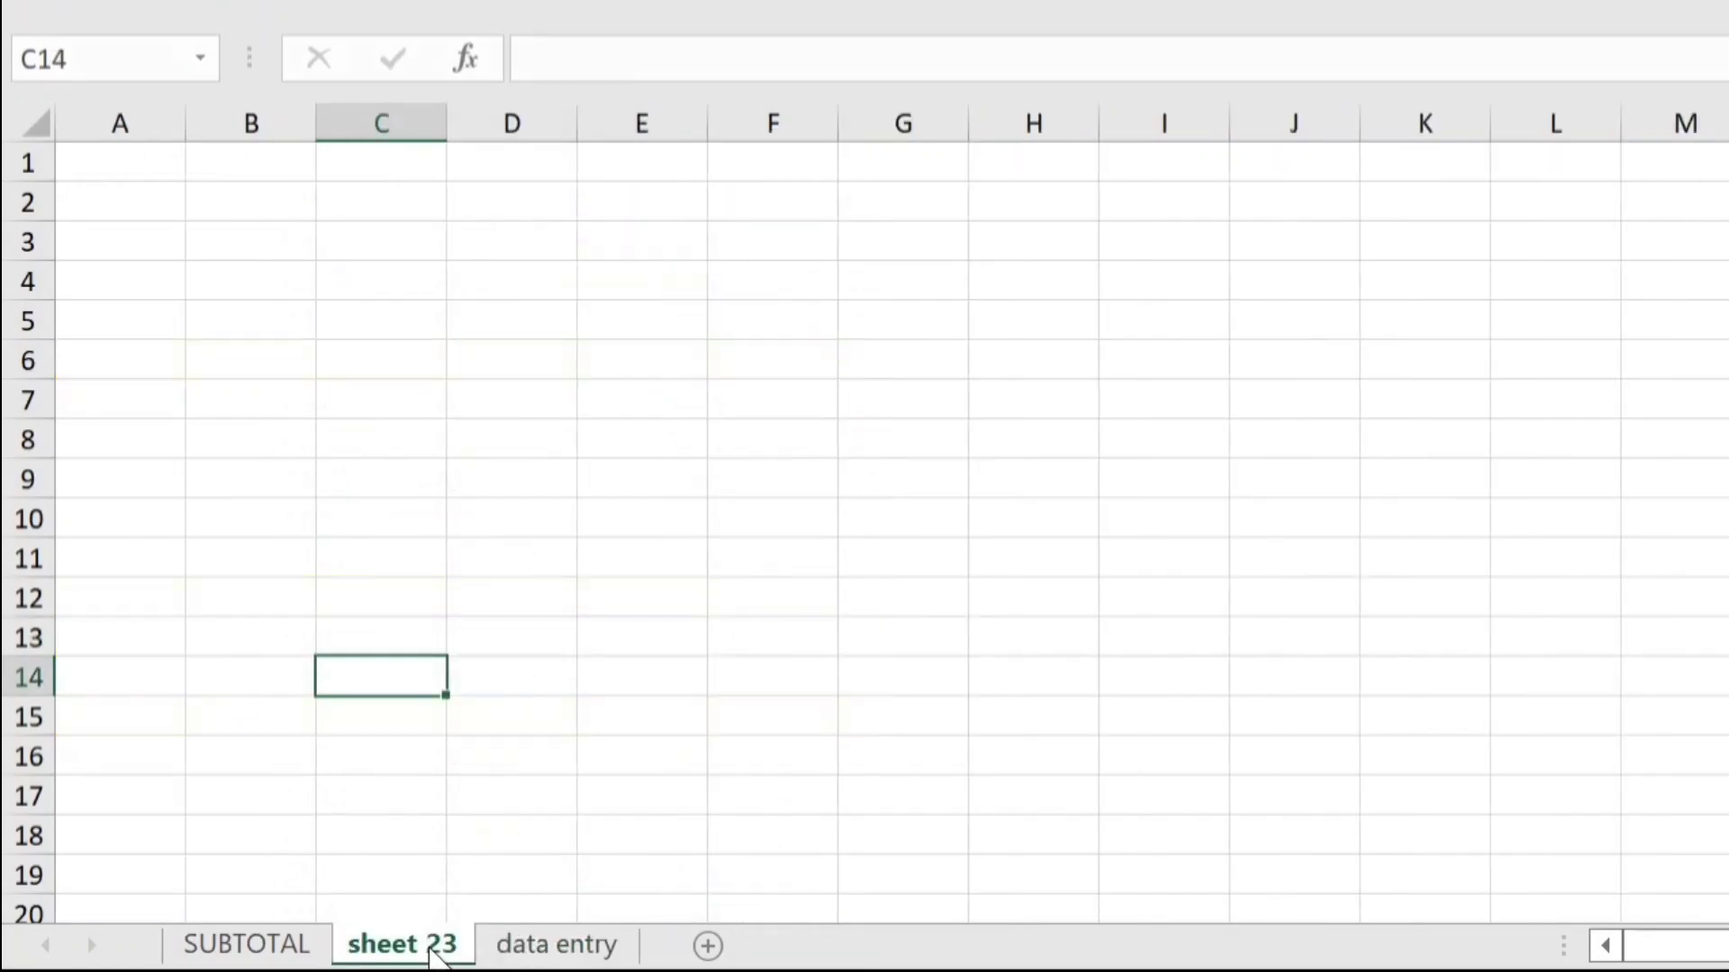
left_click(248, 945)
left_click(416, 953)
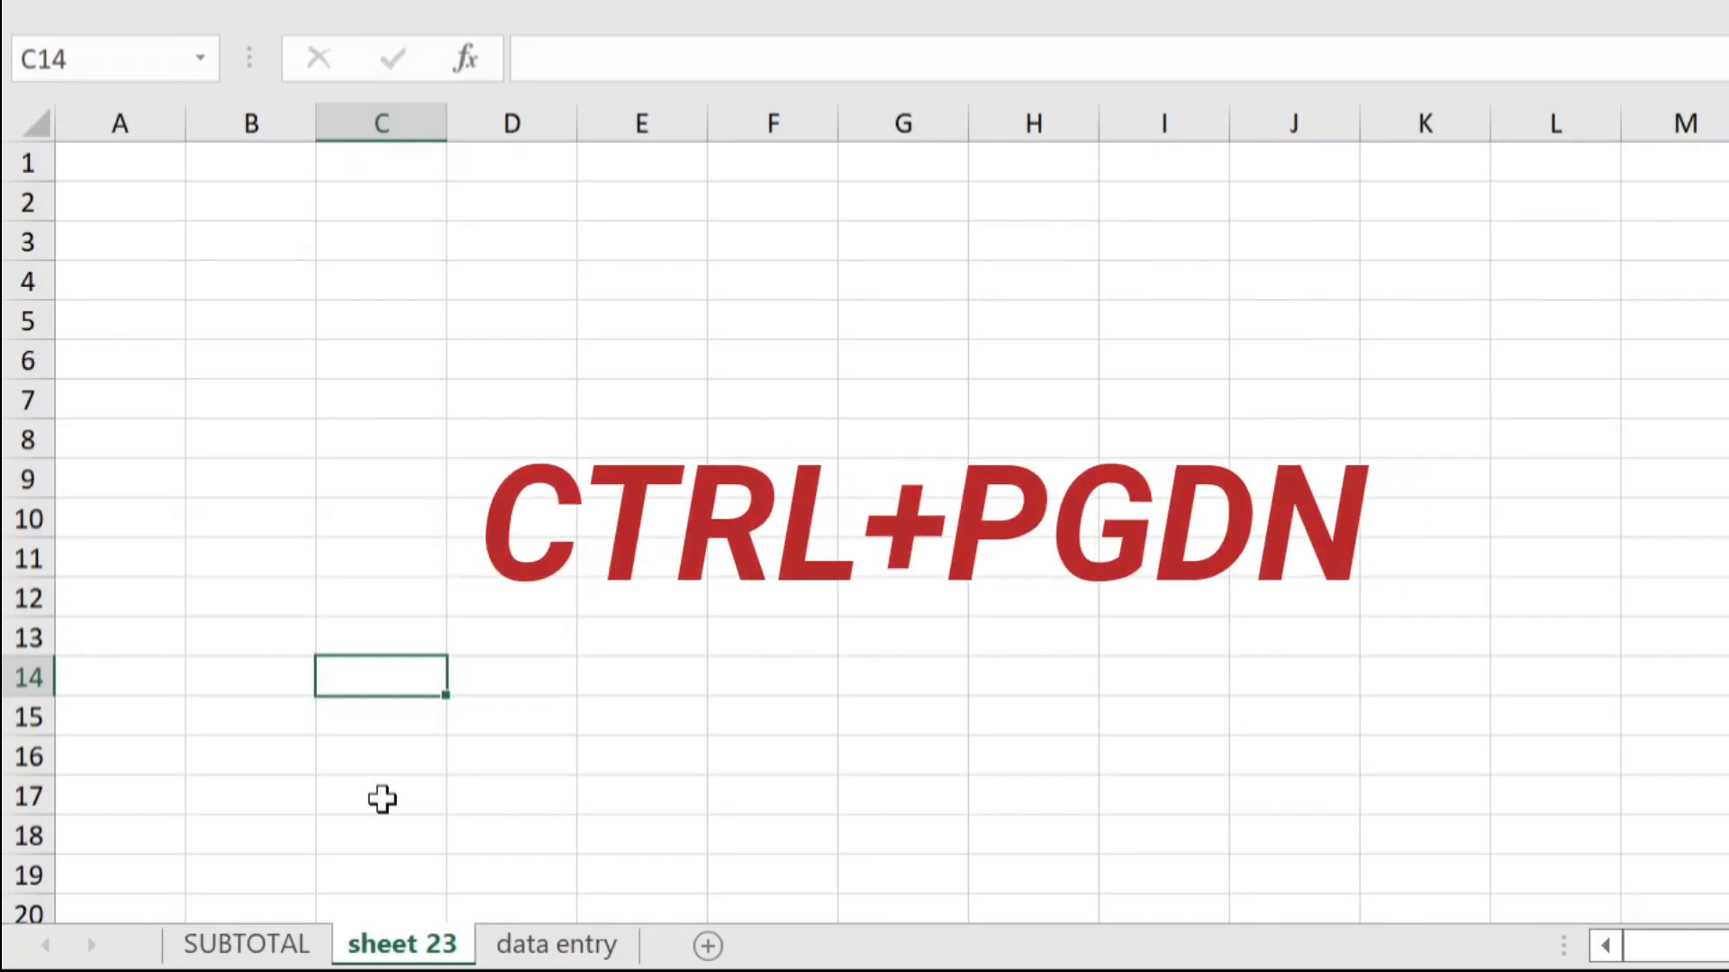
- Step forward and backward through the worksheets one at a time, ending on SUBTOTAL
key("ctrl+Page_Down")
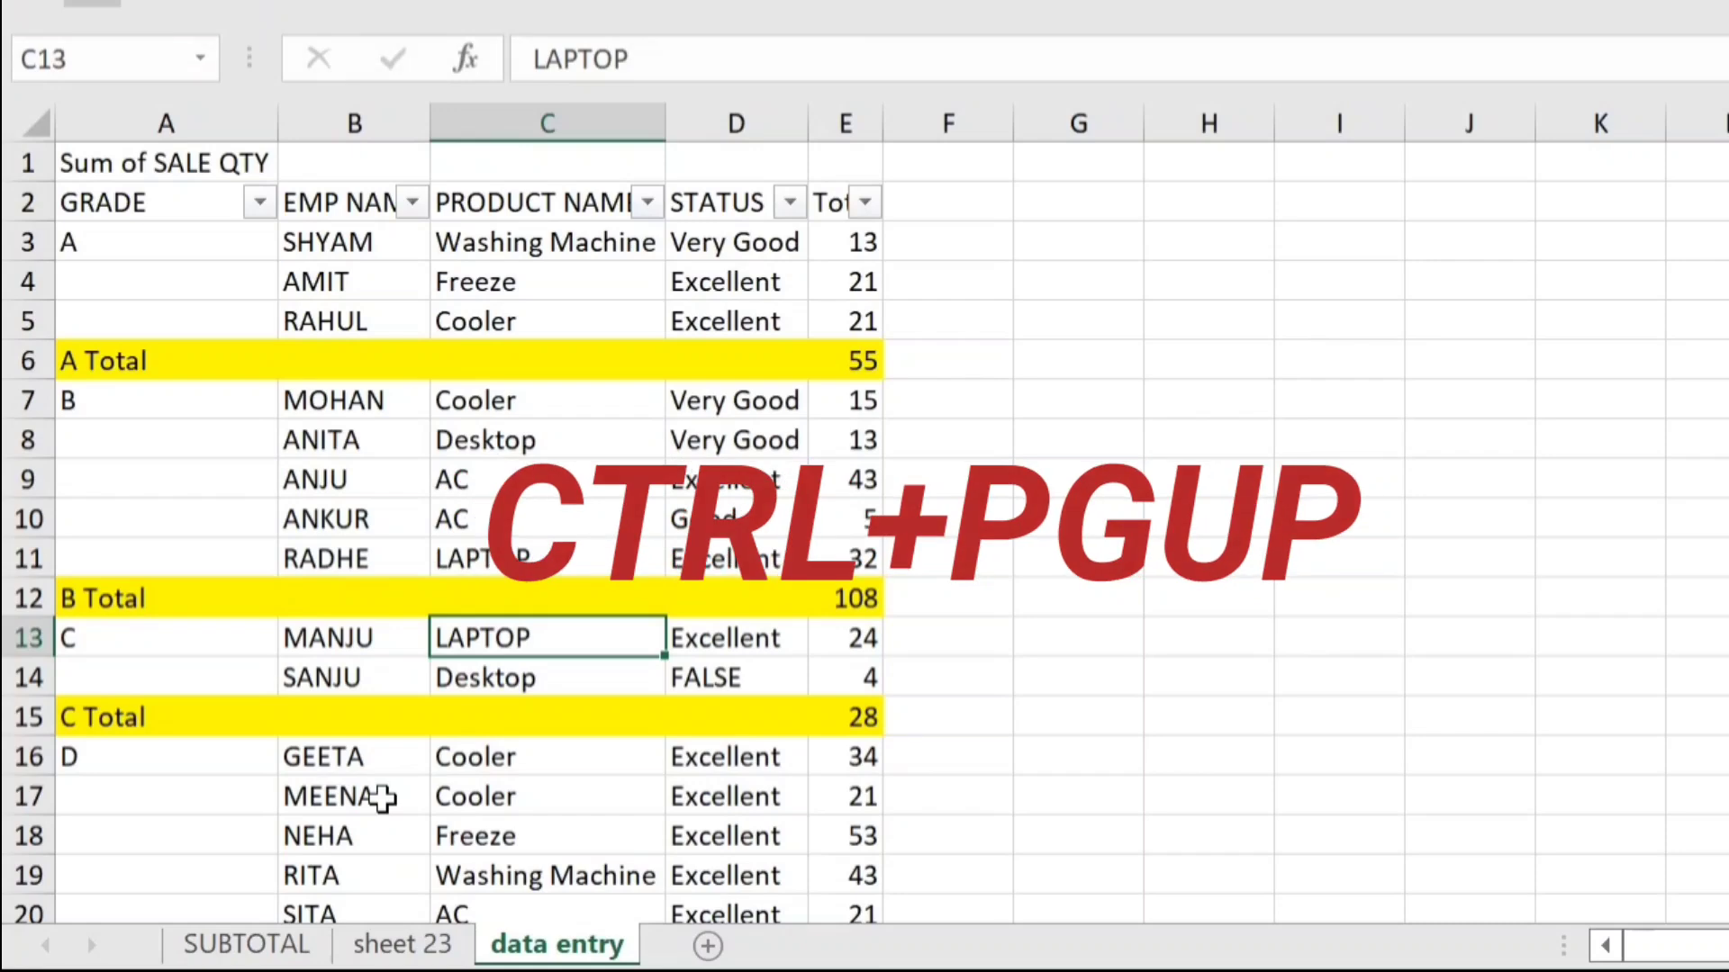
key("ctrl+Page_Up")
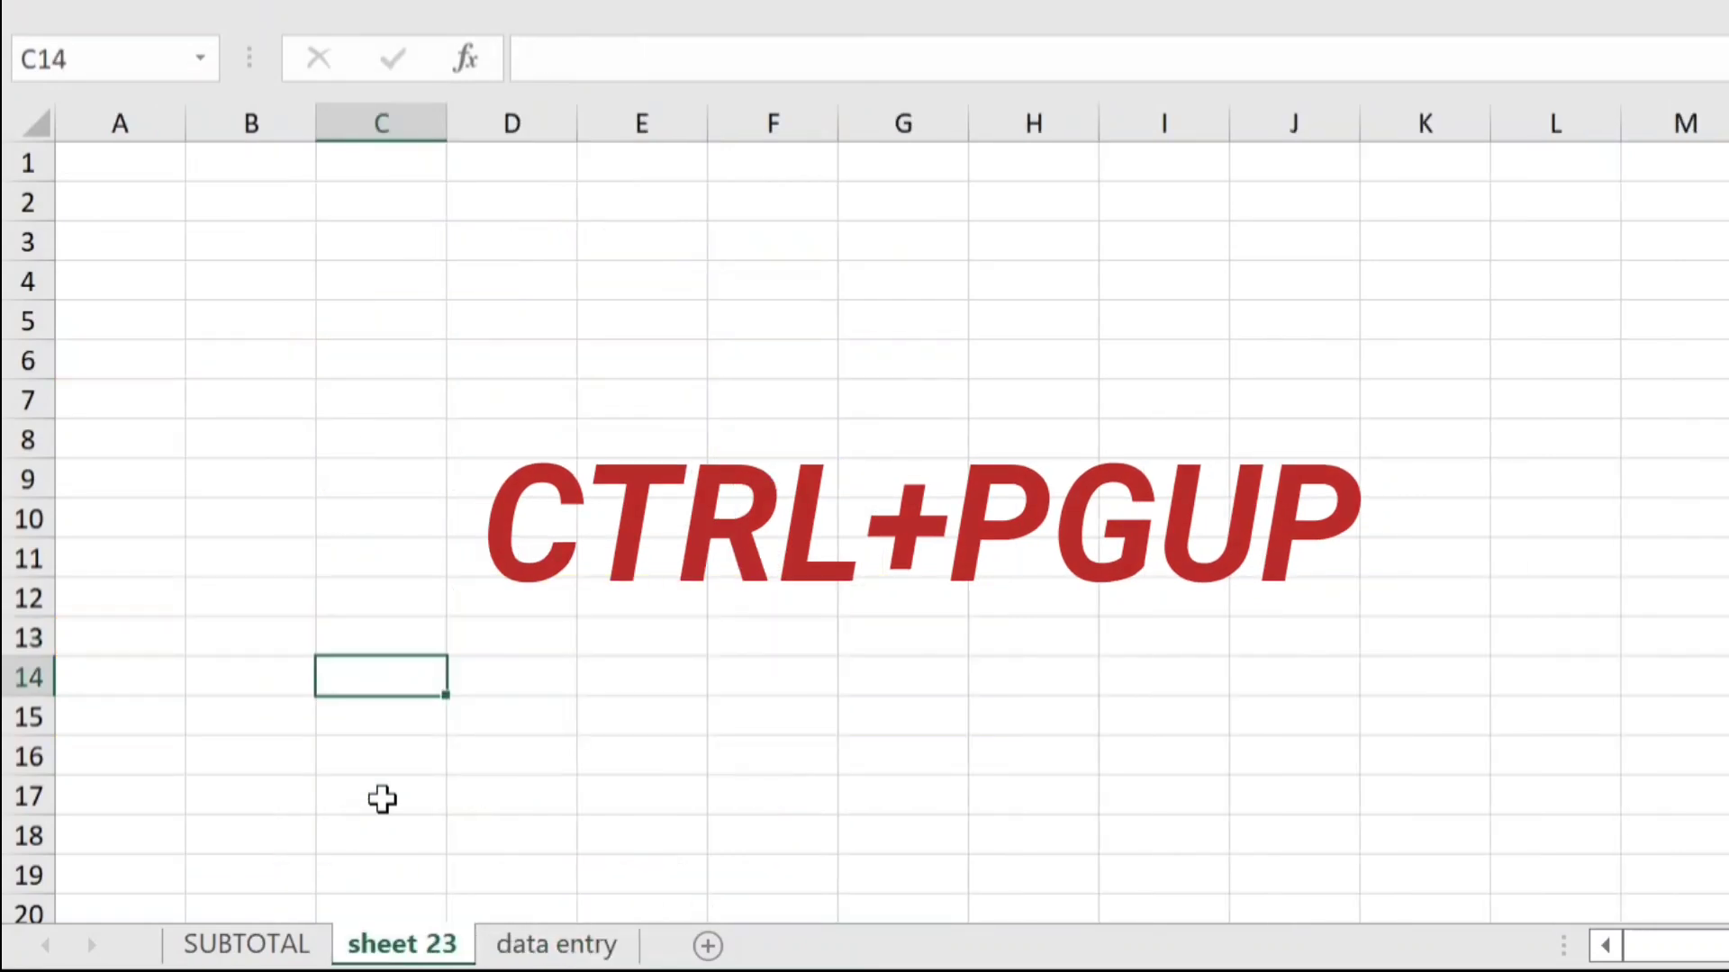
key("ctrl+Page_Up")
key("ctrl+Page_Down")
key("ctrl+Page_Down")
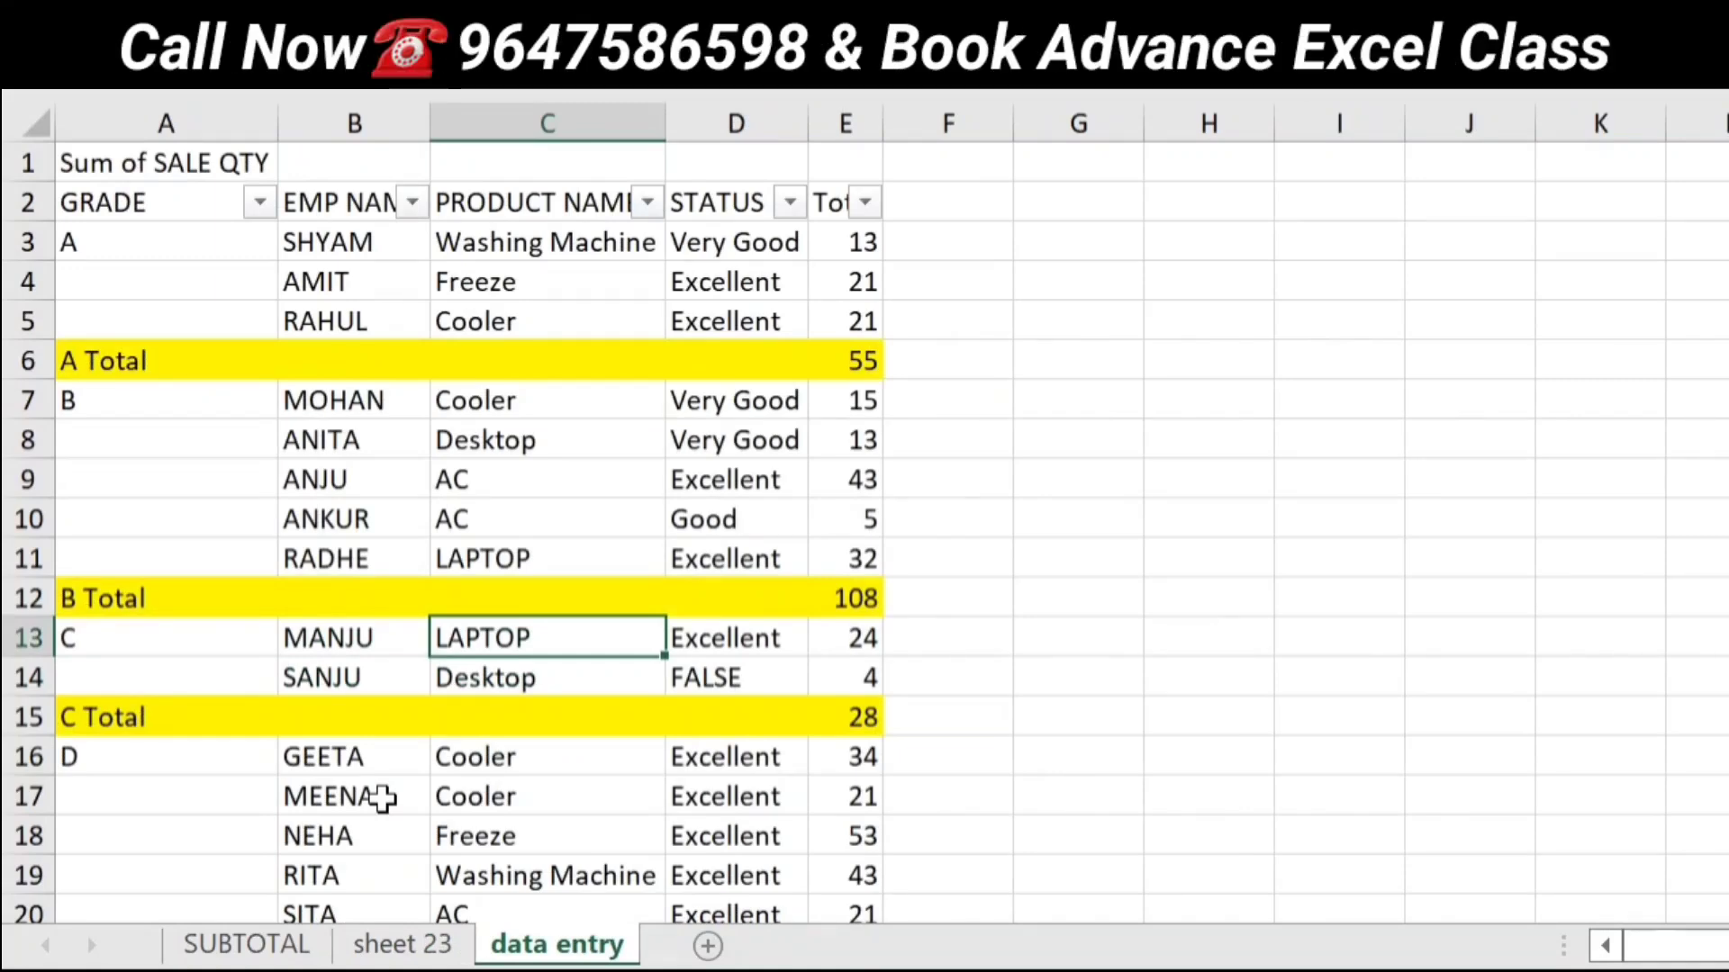
key("ctrl+Page_Up")
key("ctrl+Page_Up")
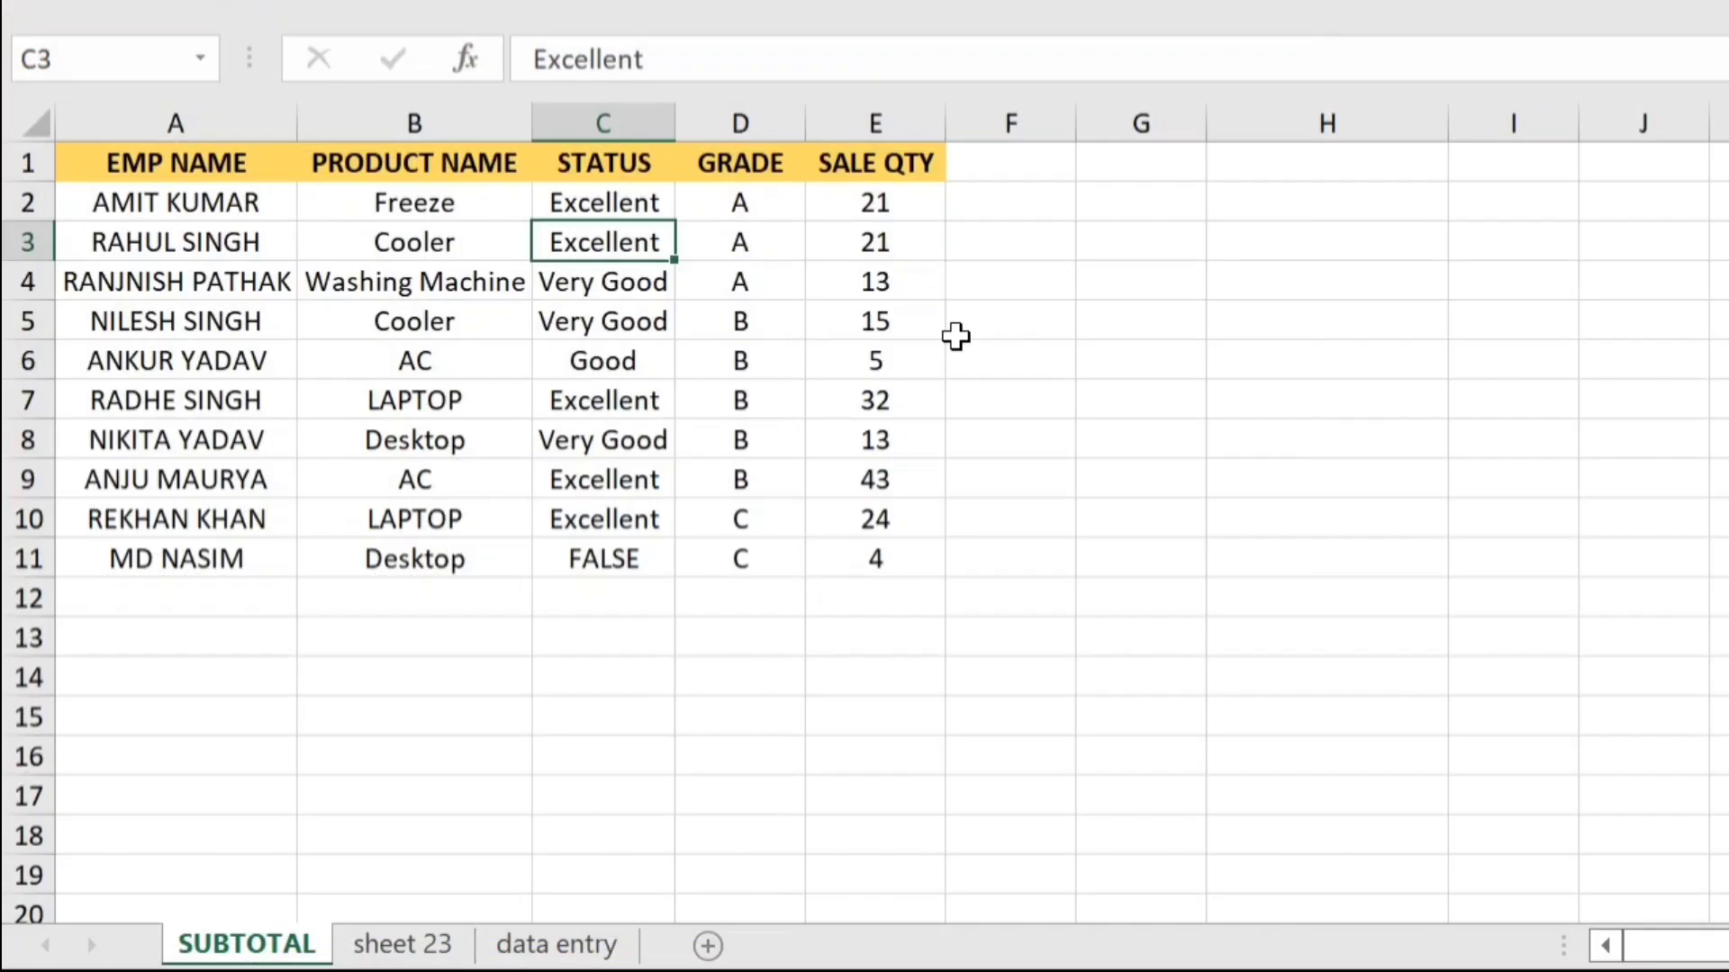
- Select the entire PRODUCT NAME column, select it again from cell B4, and clear the selection
key("Left")
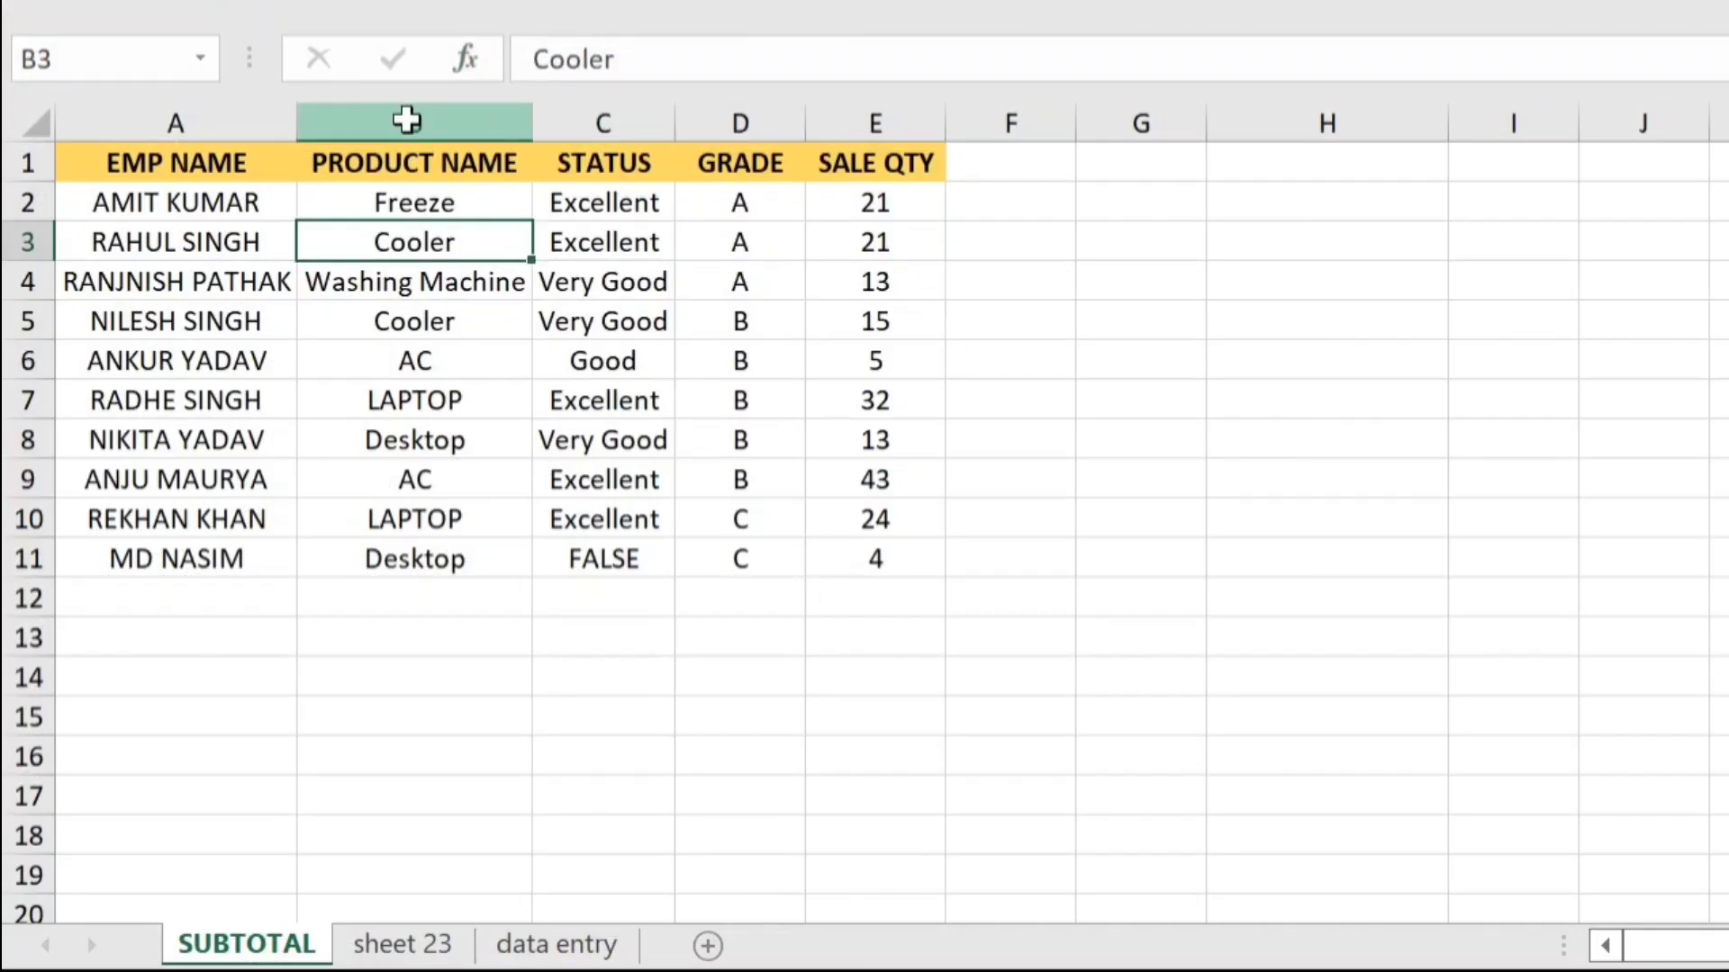
left_click(409, 116)
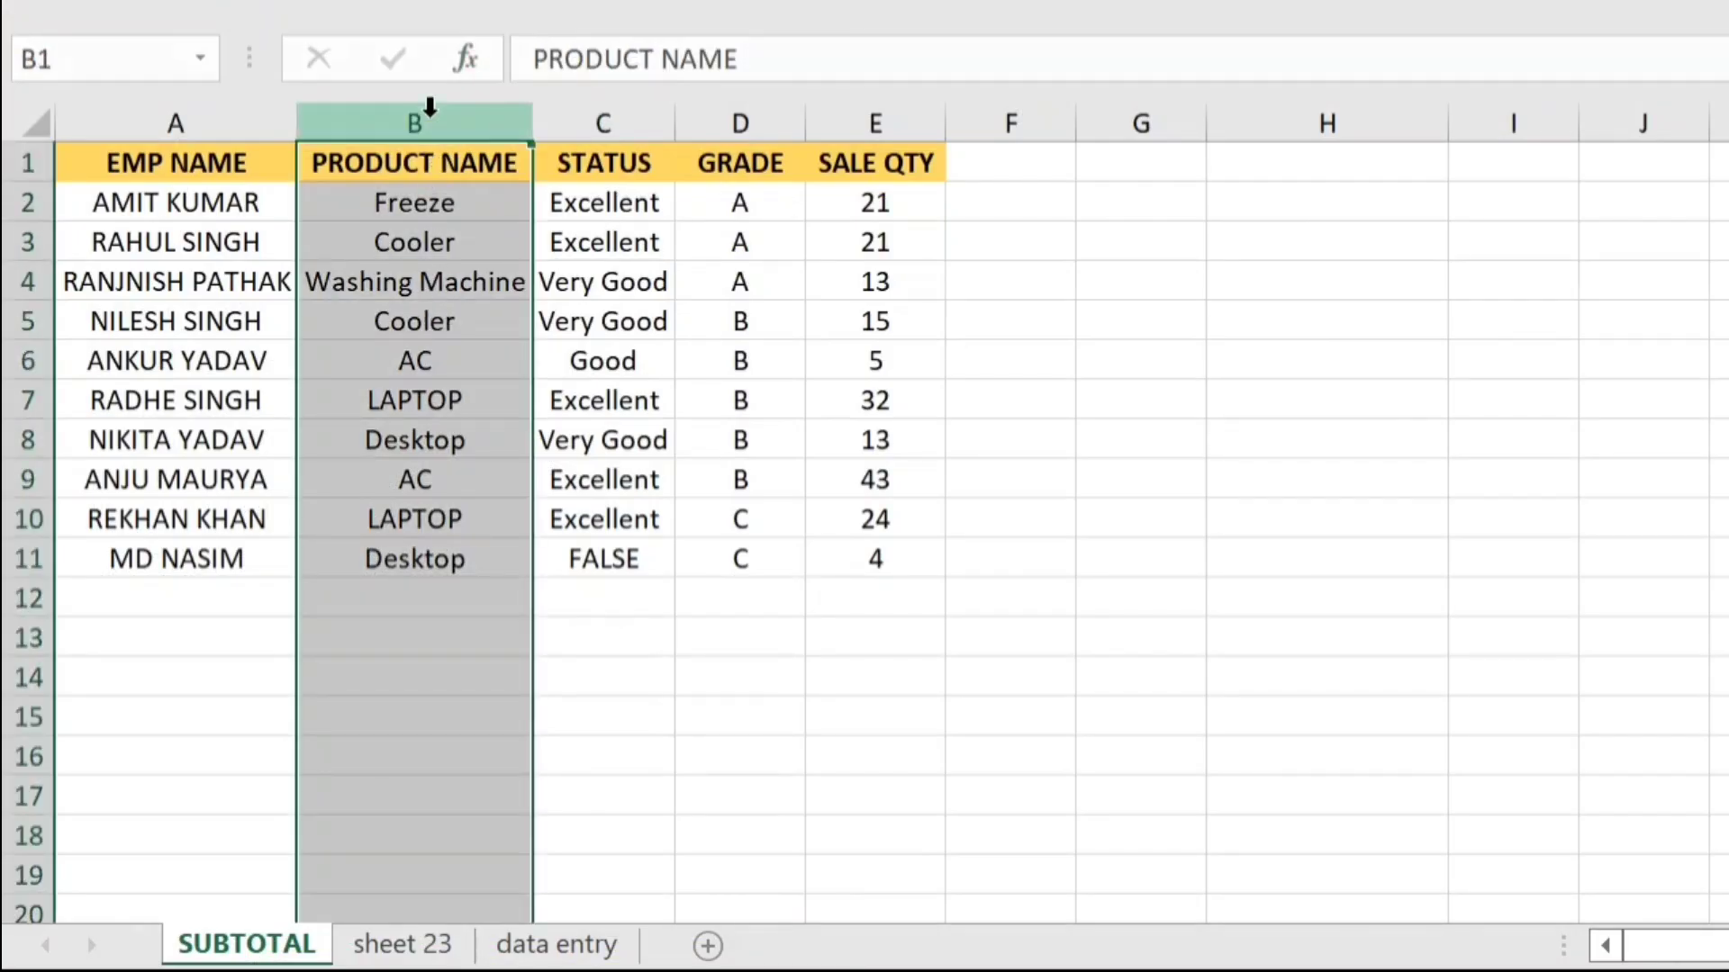
left_click(454, 272)
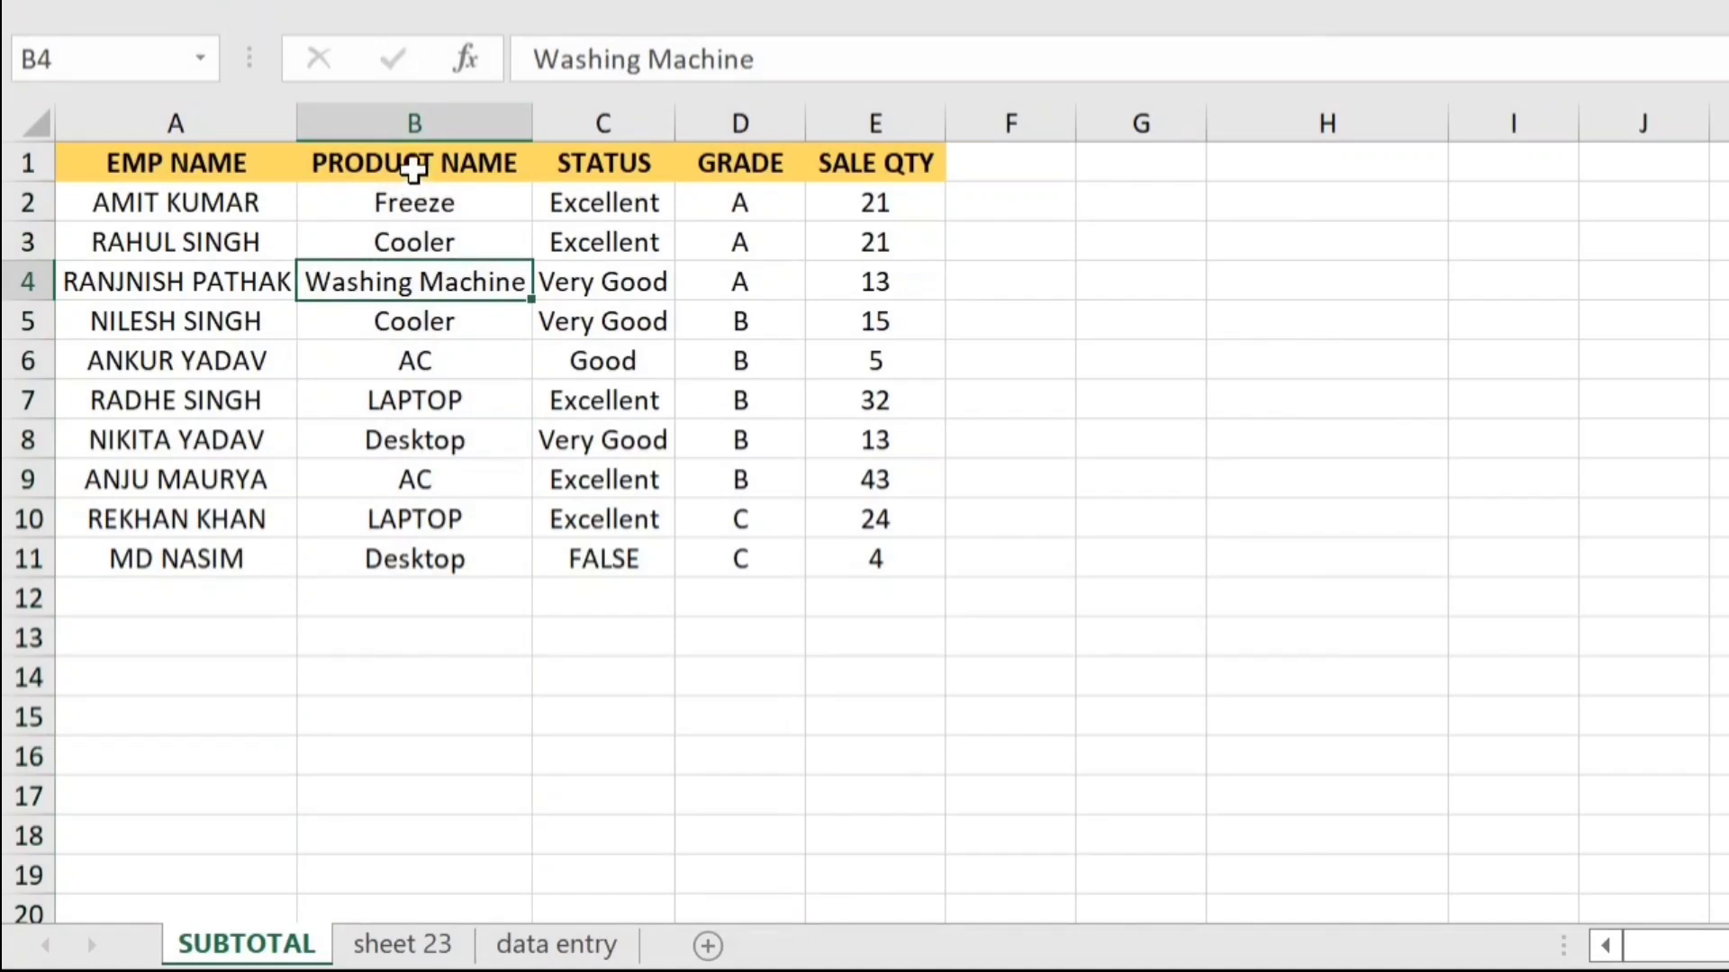
key("ctrl+space")
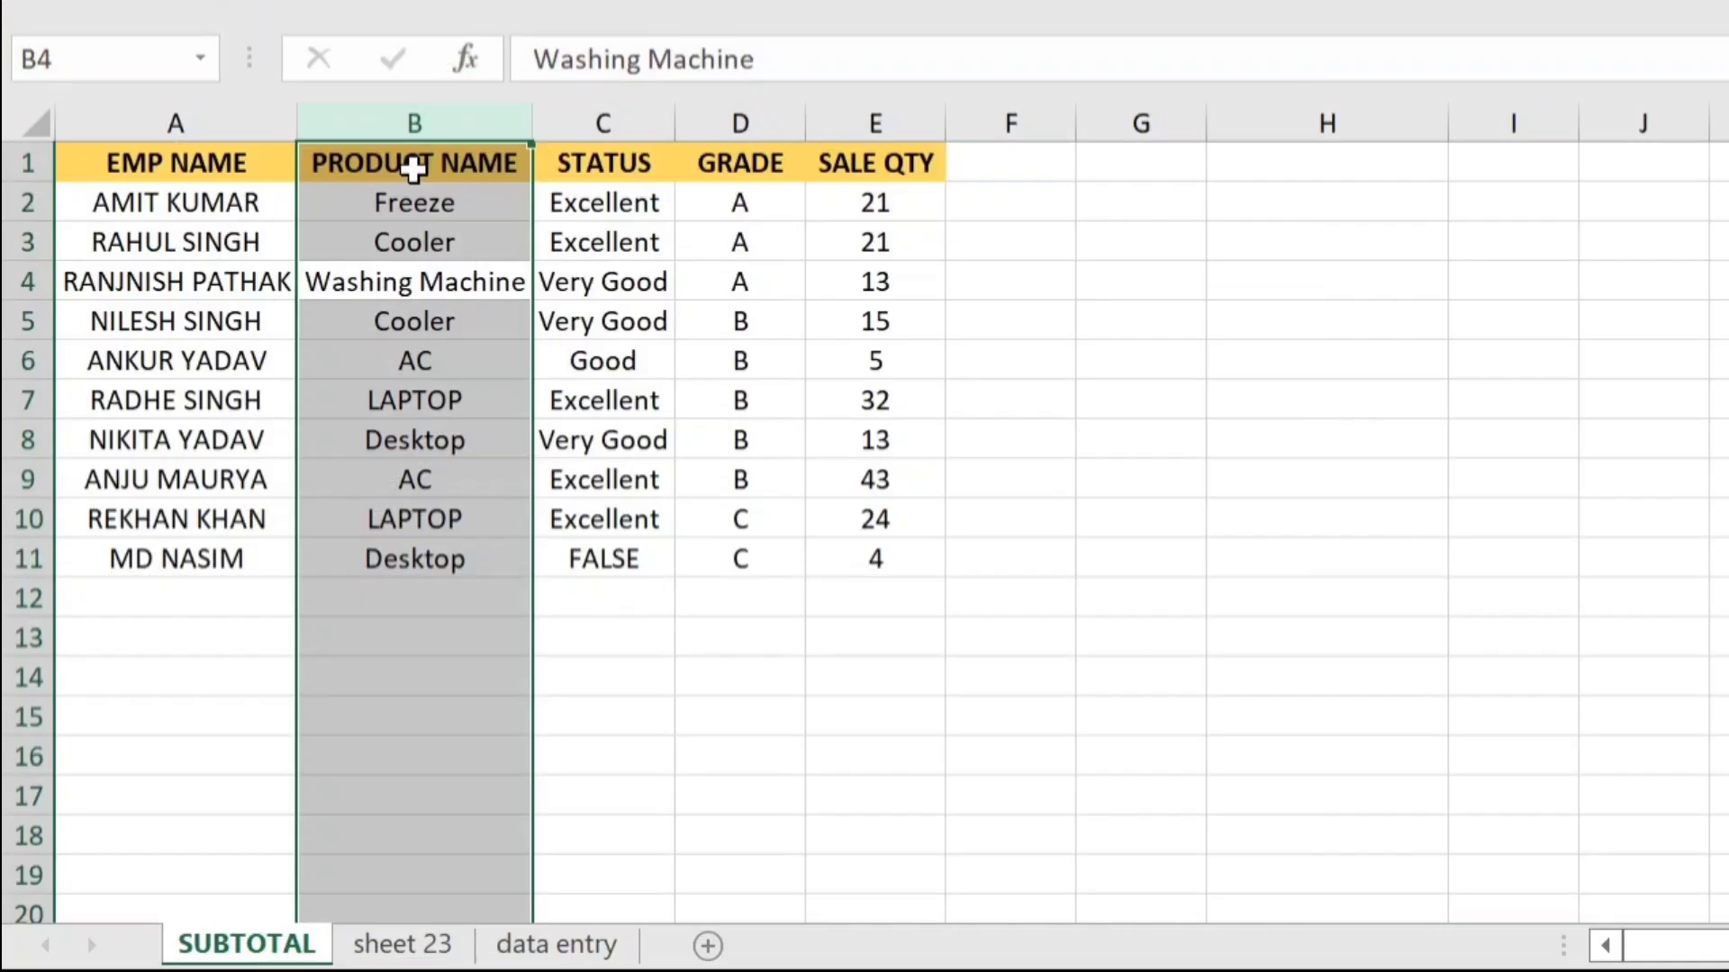
key("Right")
key("Left")
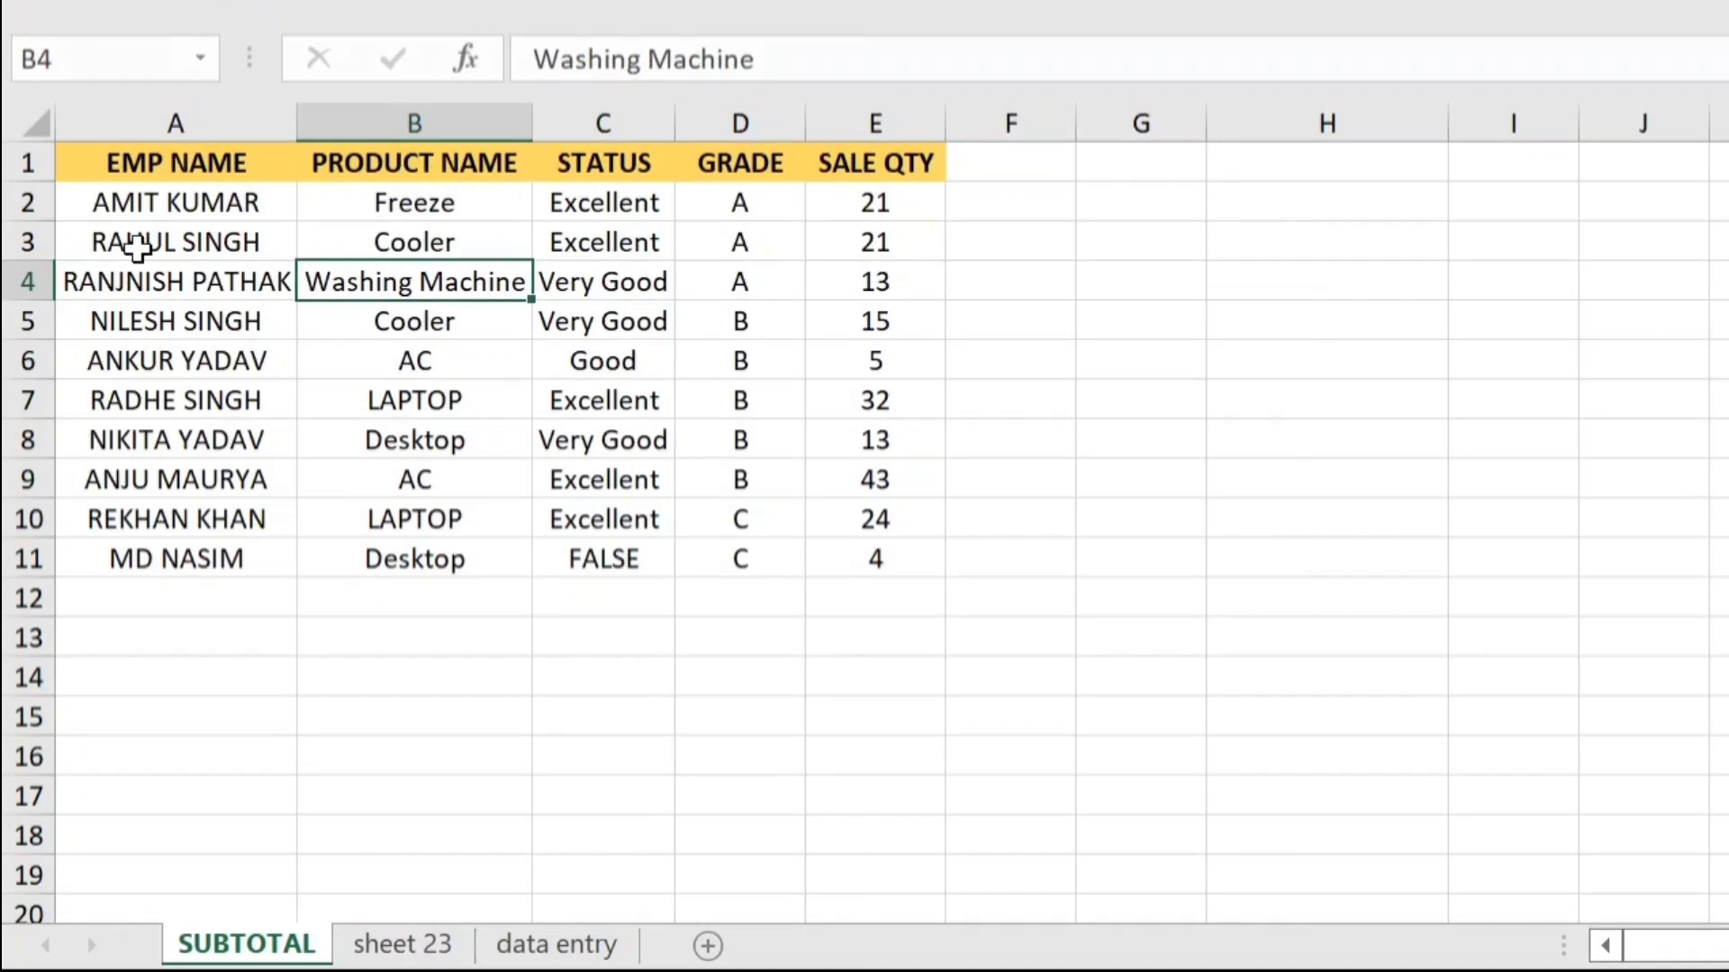
- Select several whole rows from row 3 down, and select row 3 alone from cell B3
left_click_drag(27, 241, 15, 486)
key("Right")
key("Right")
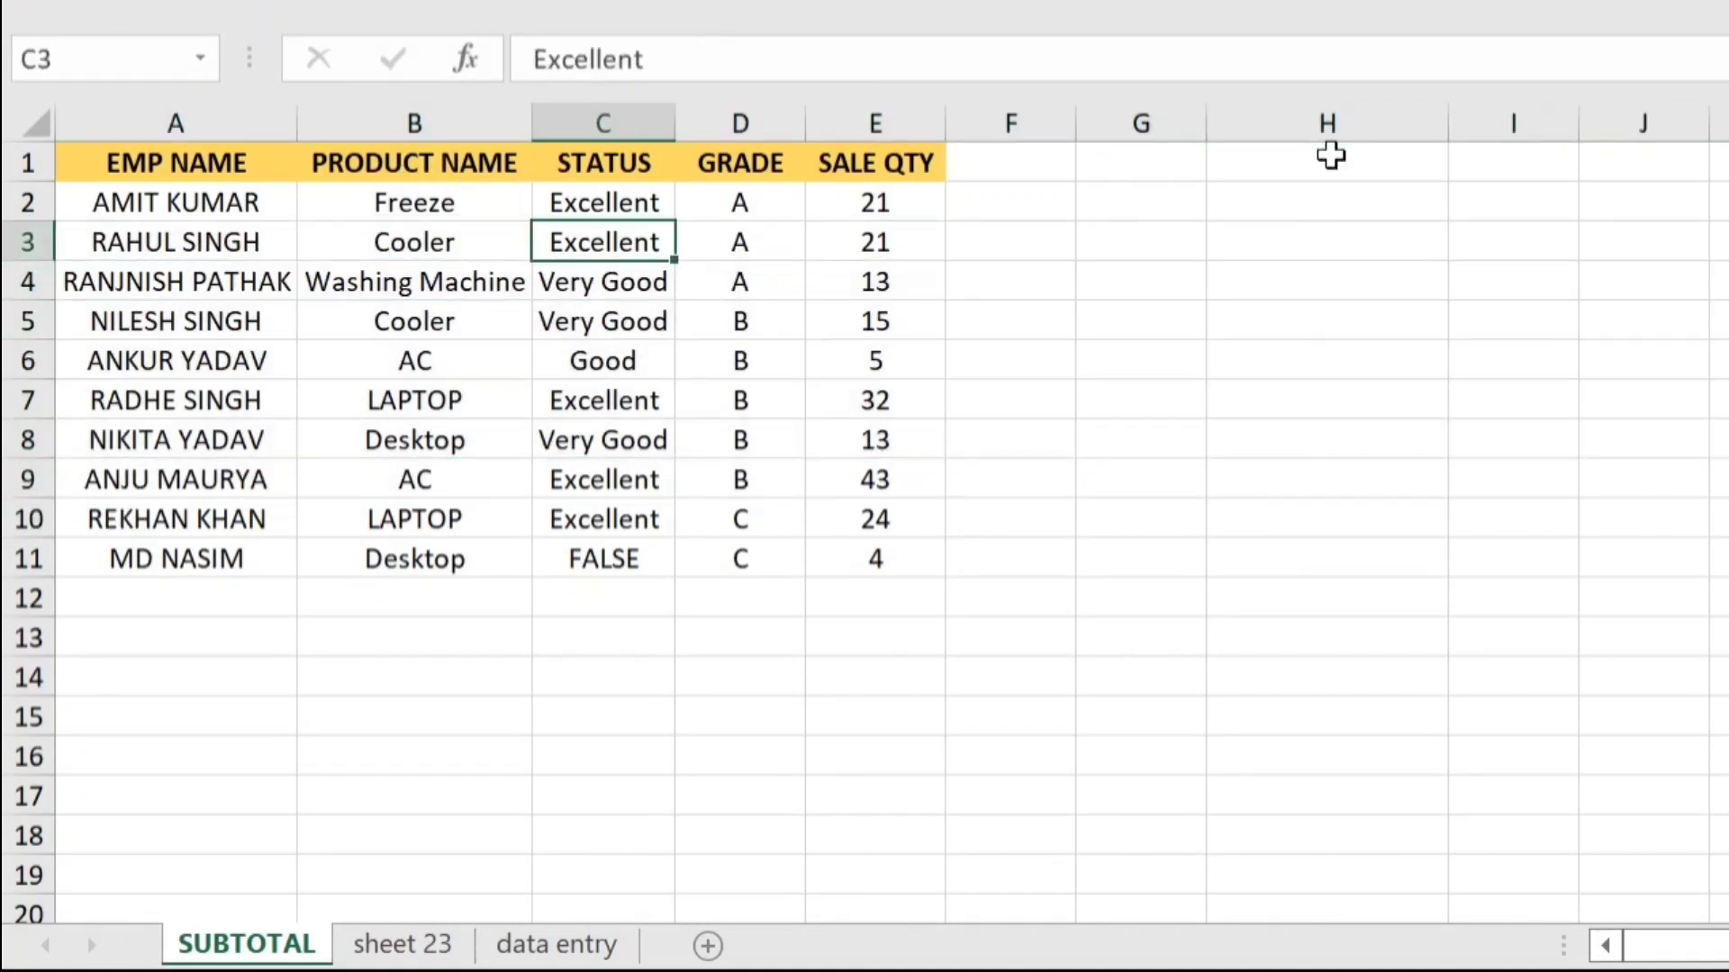
key("Left")
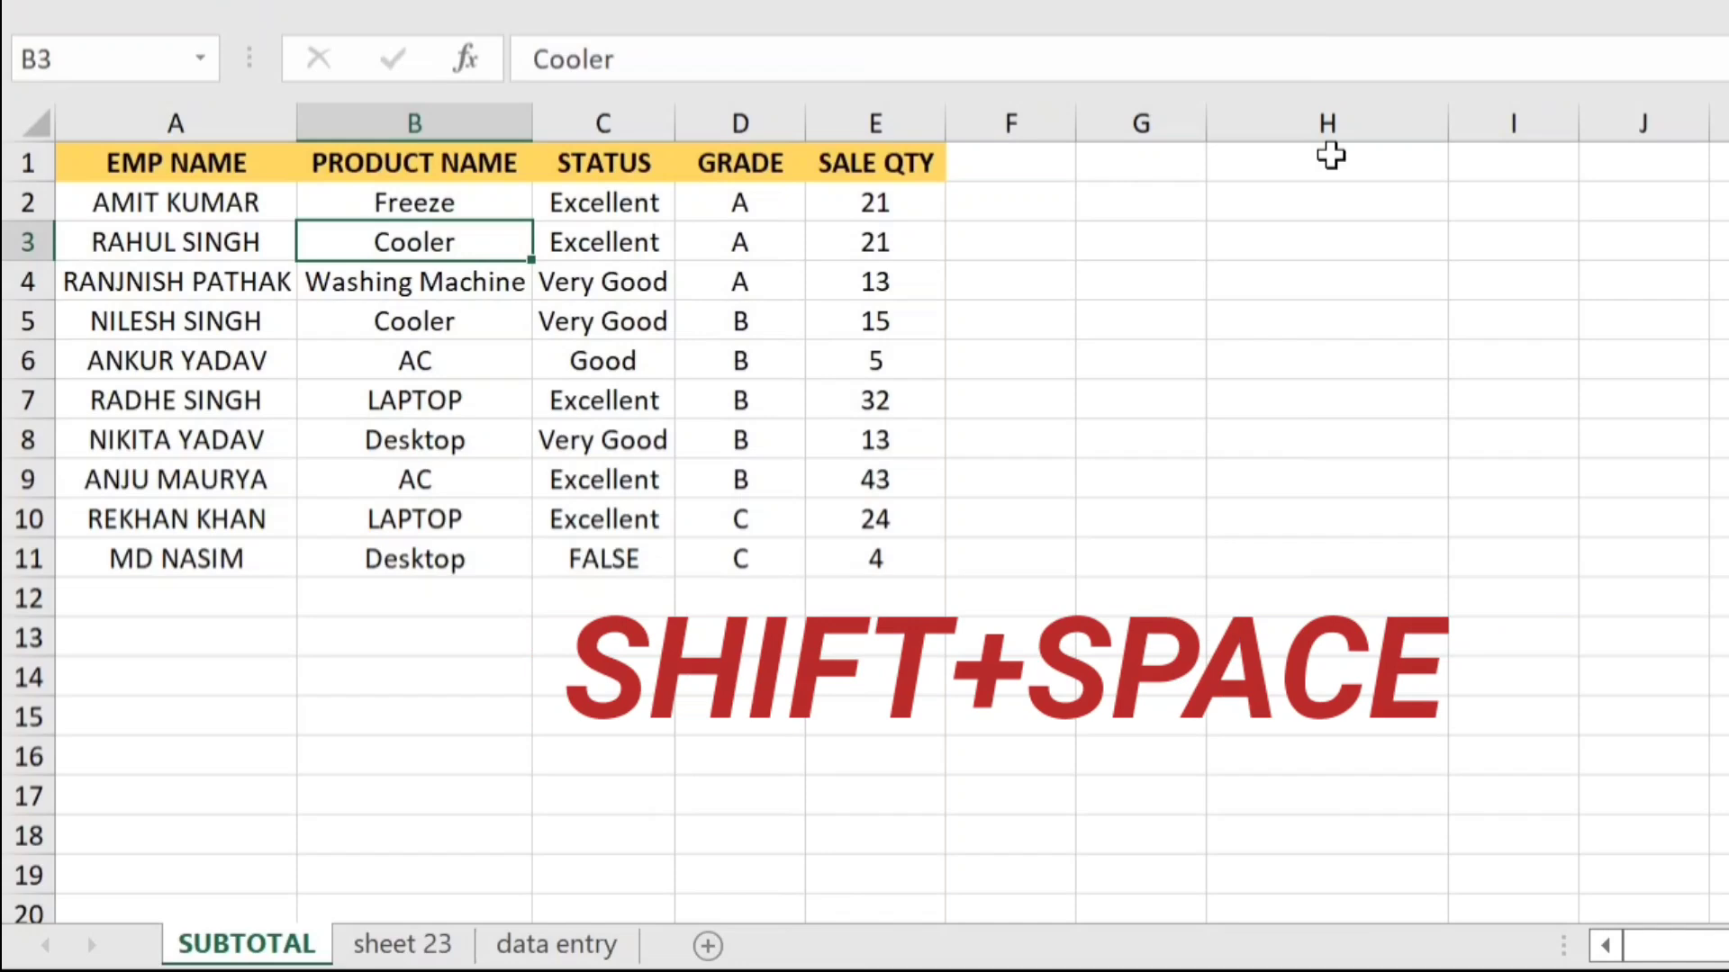
key("shift+space")
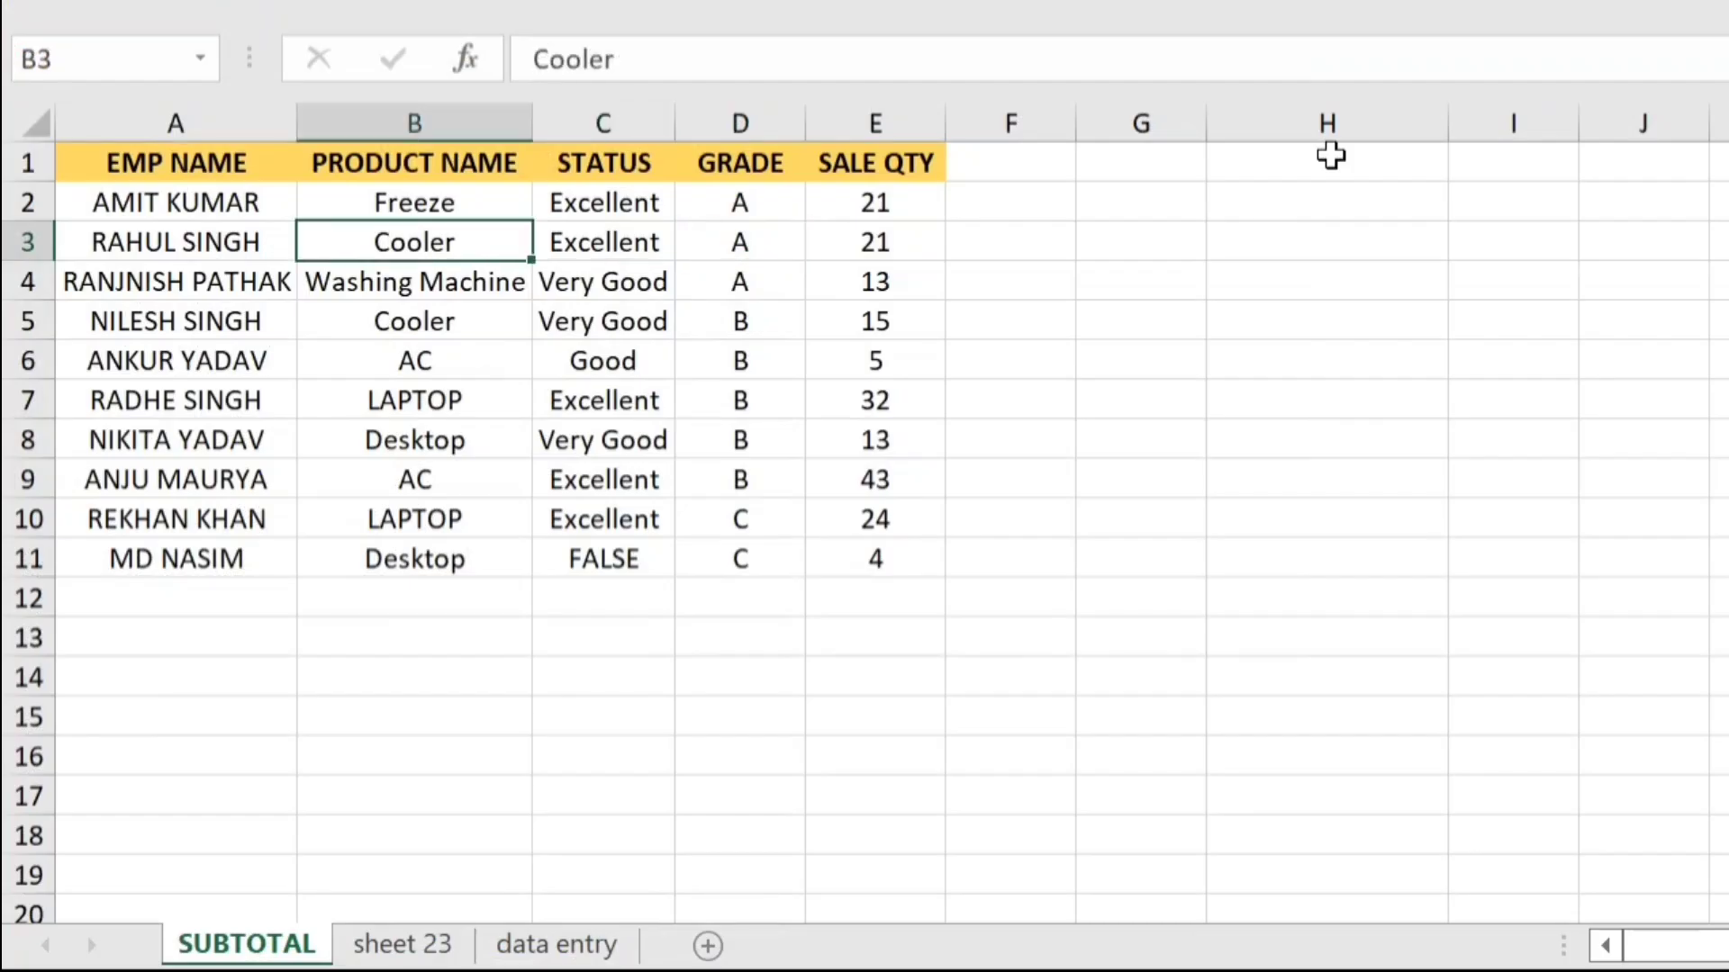
- Select the entire STATUS column from cell C3 twice, and clear the selection by moving to cell E2
key("Right")
key("Right")
key("Left")
key("ctrl+space")
key("Right")
key("Left")
key("ctrl+space")
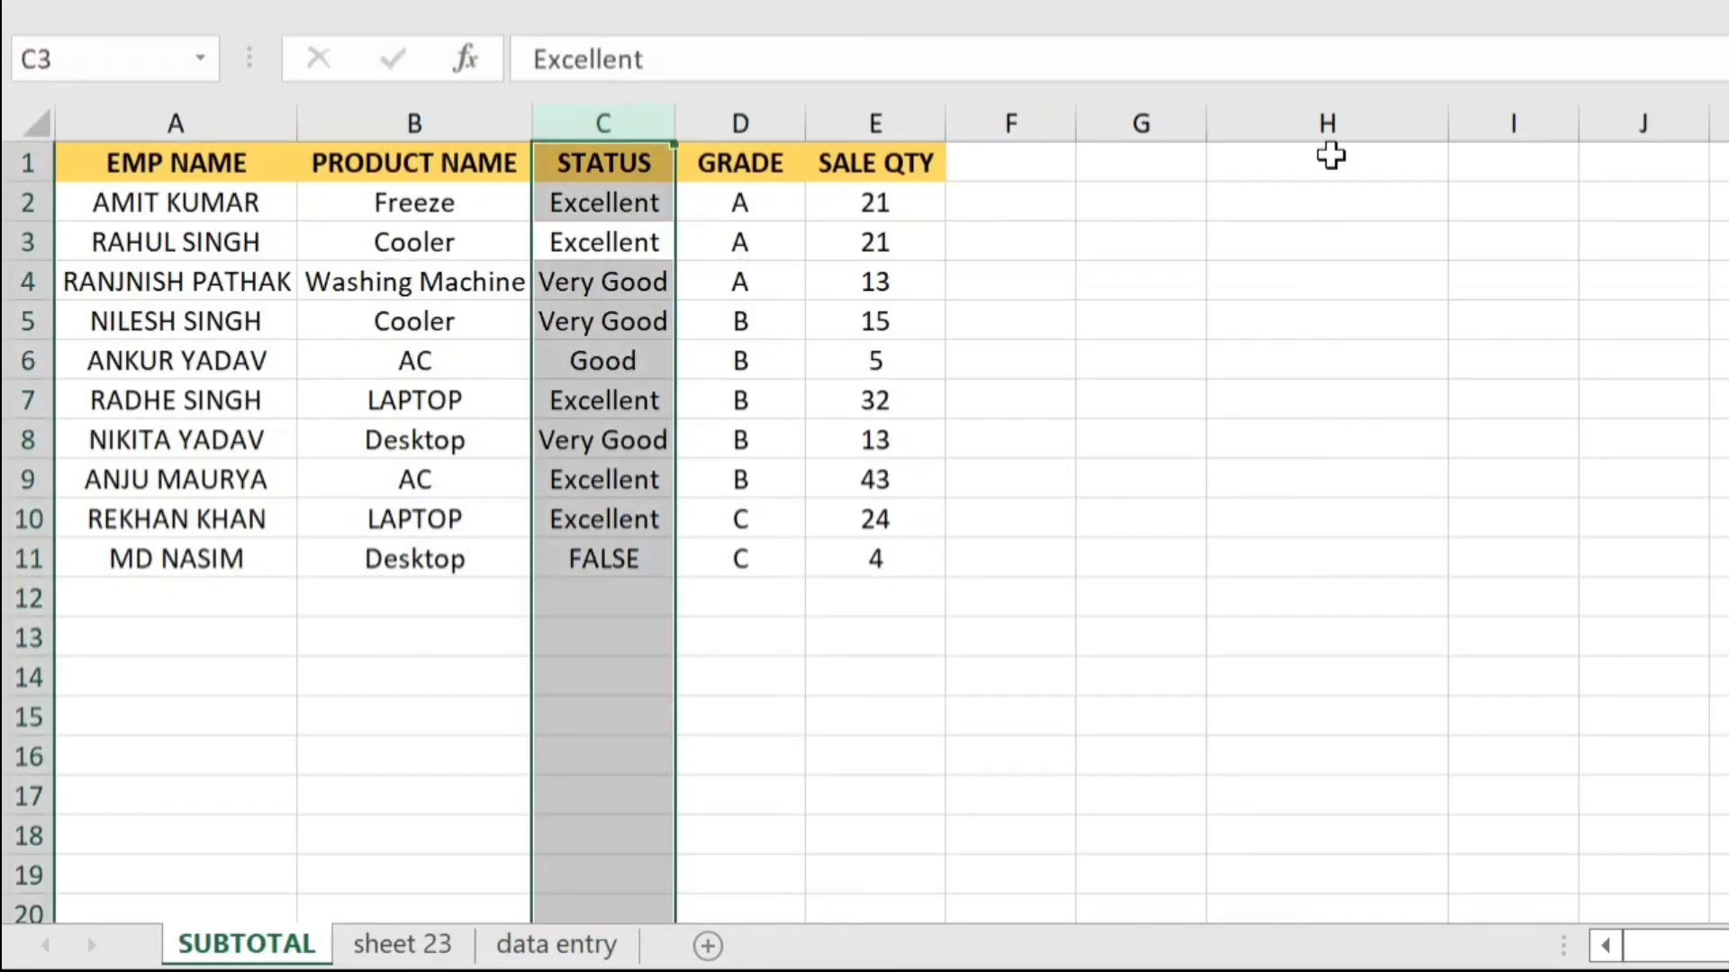
left_click(814, 193)
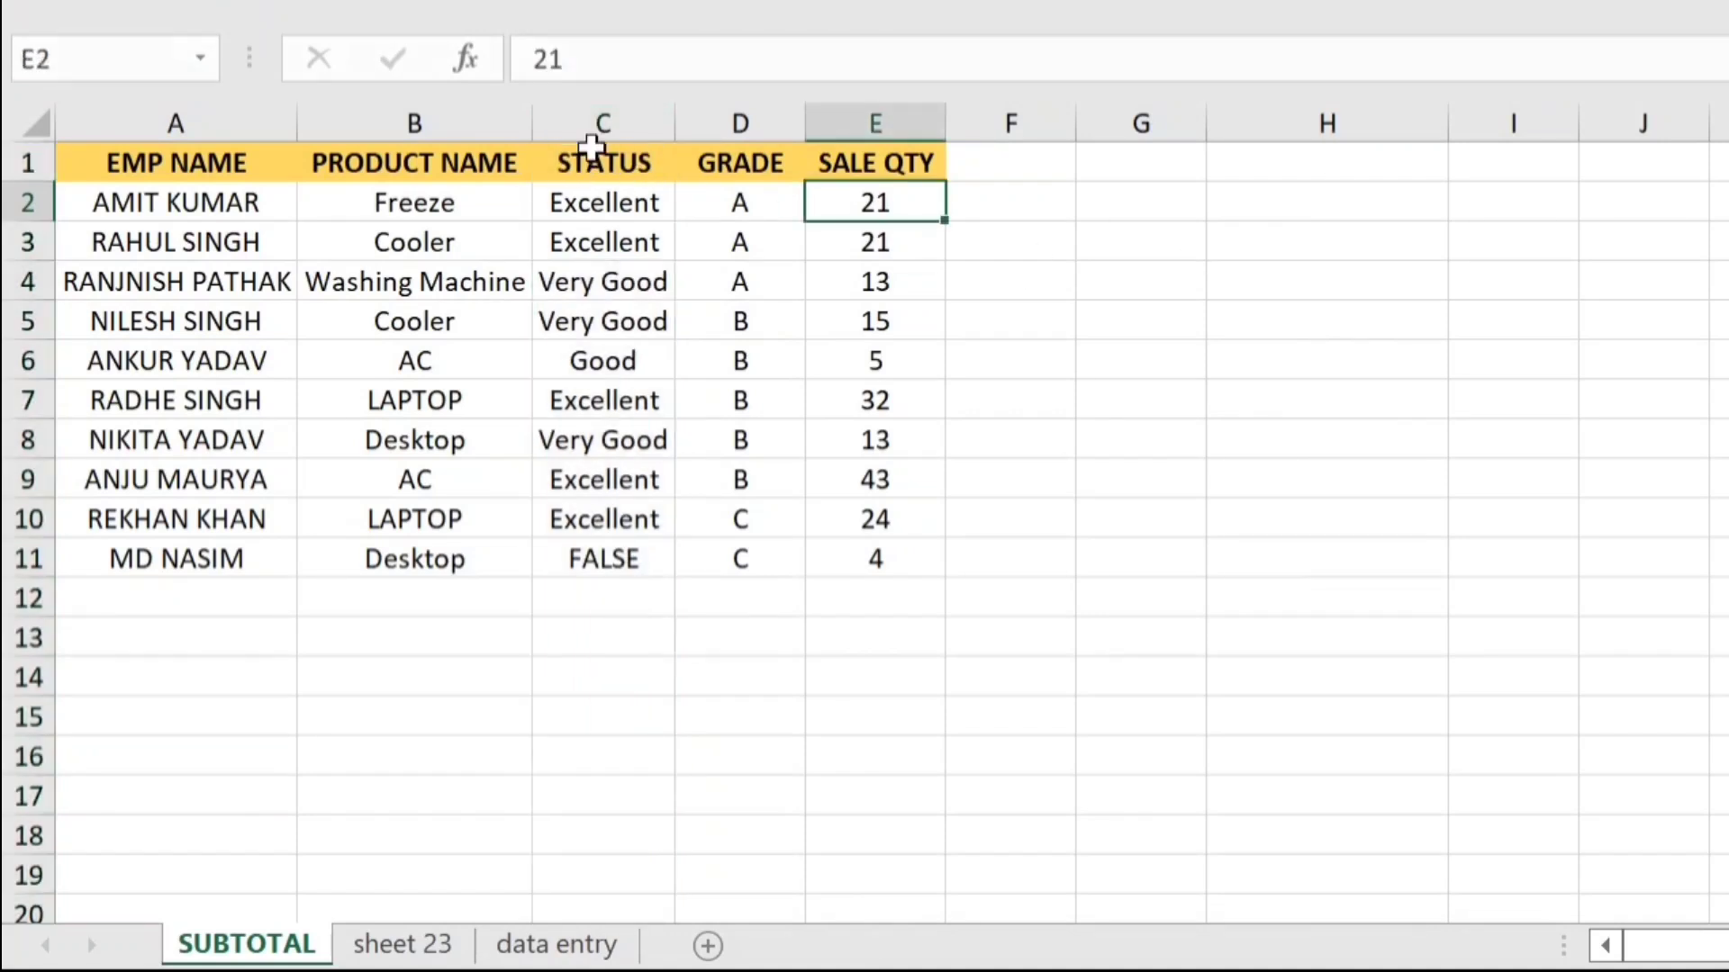
- Hide the STATUS column and undo the hiding
left_click(600, 122)
right_click(602, 126)
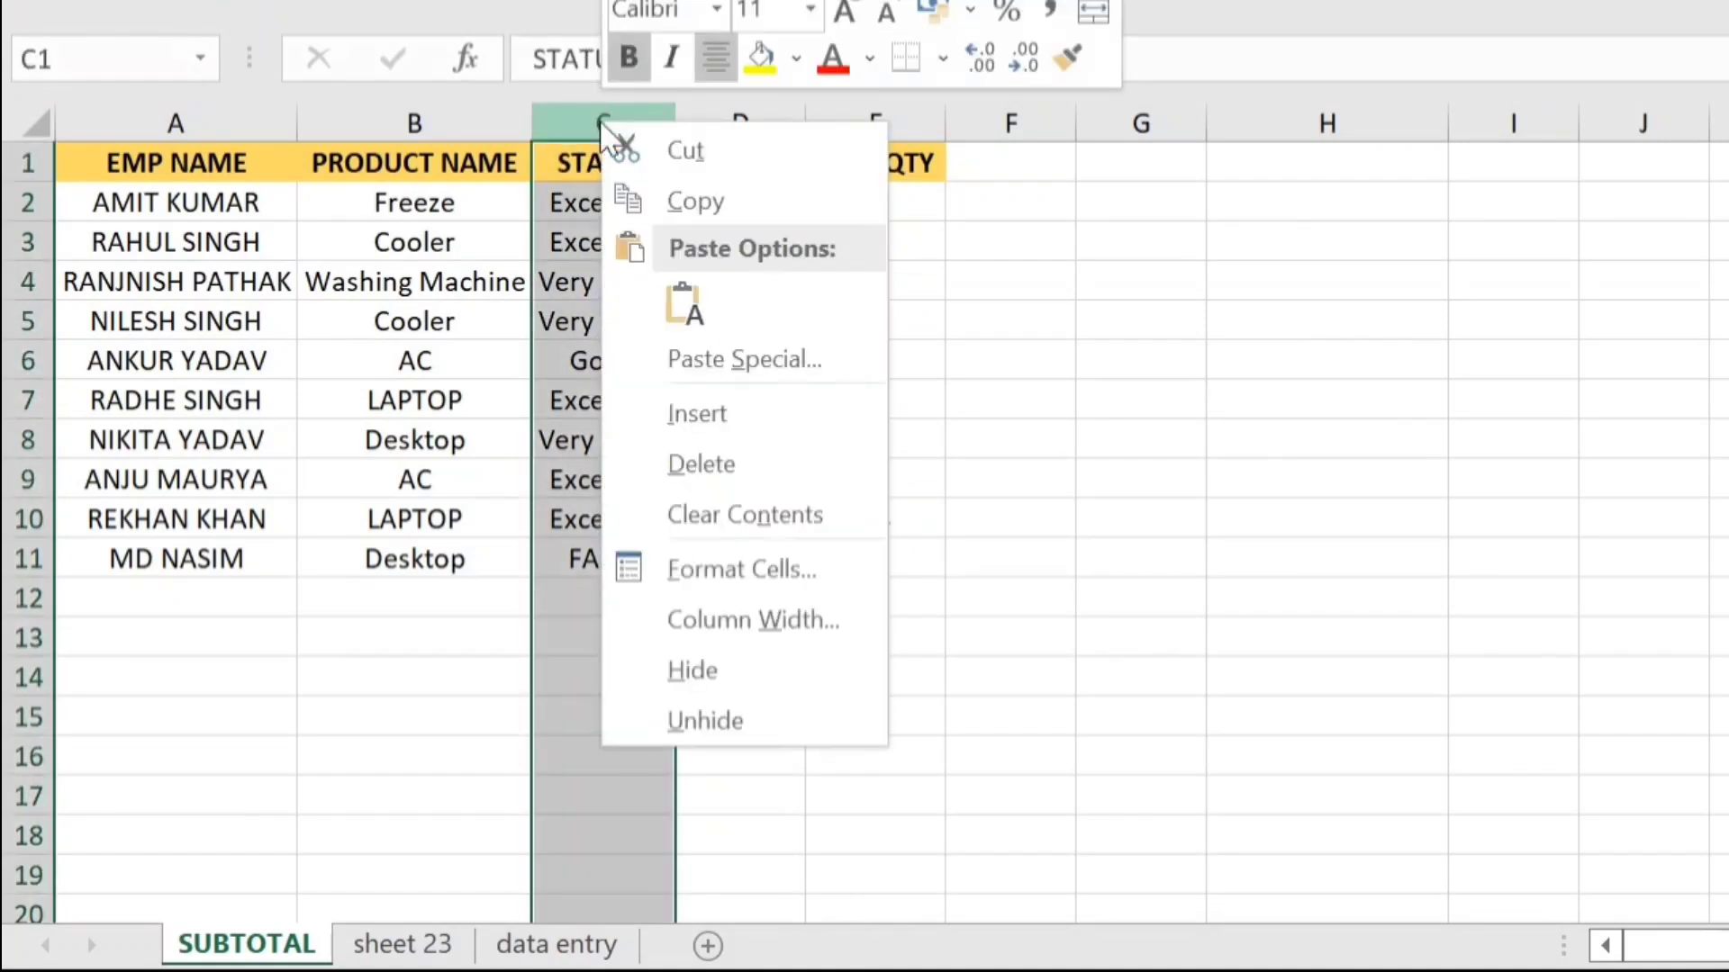
left_click(745, 671)
key("ctrl+z")
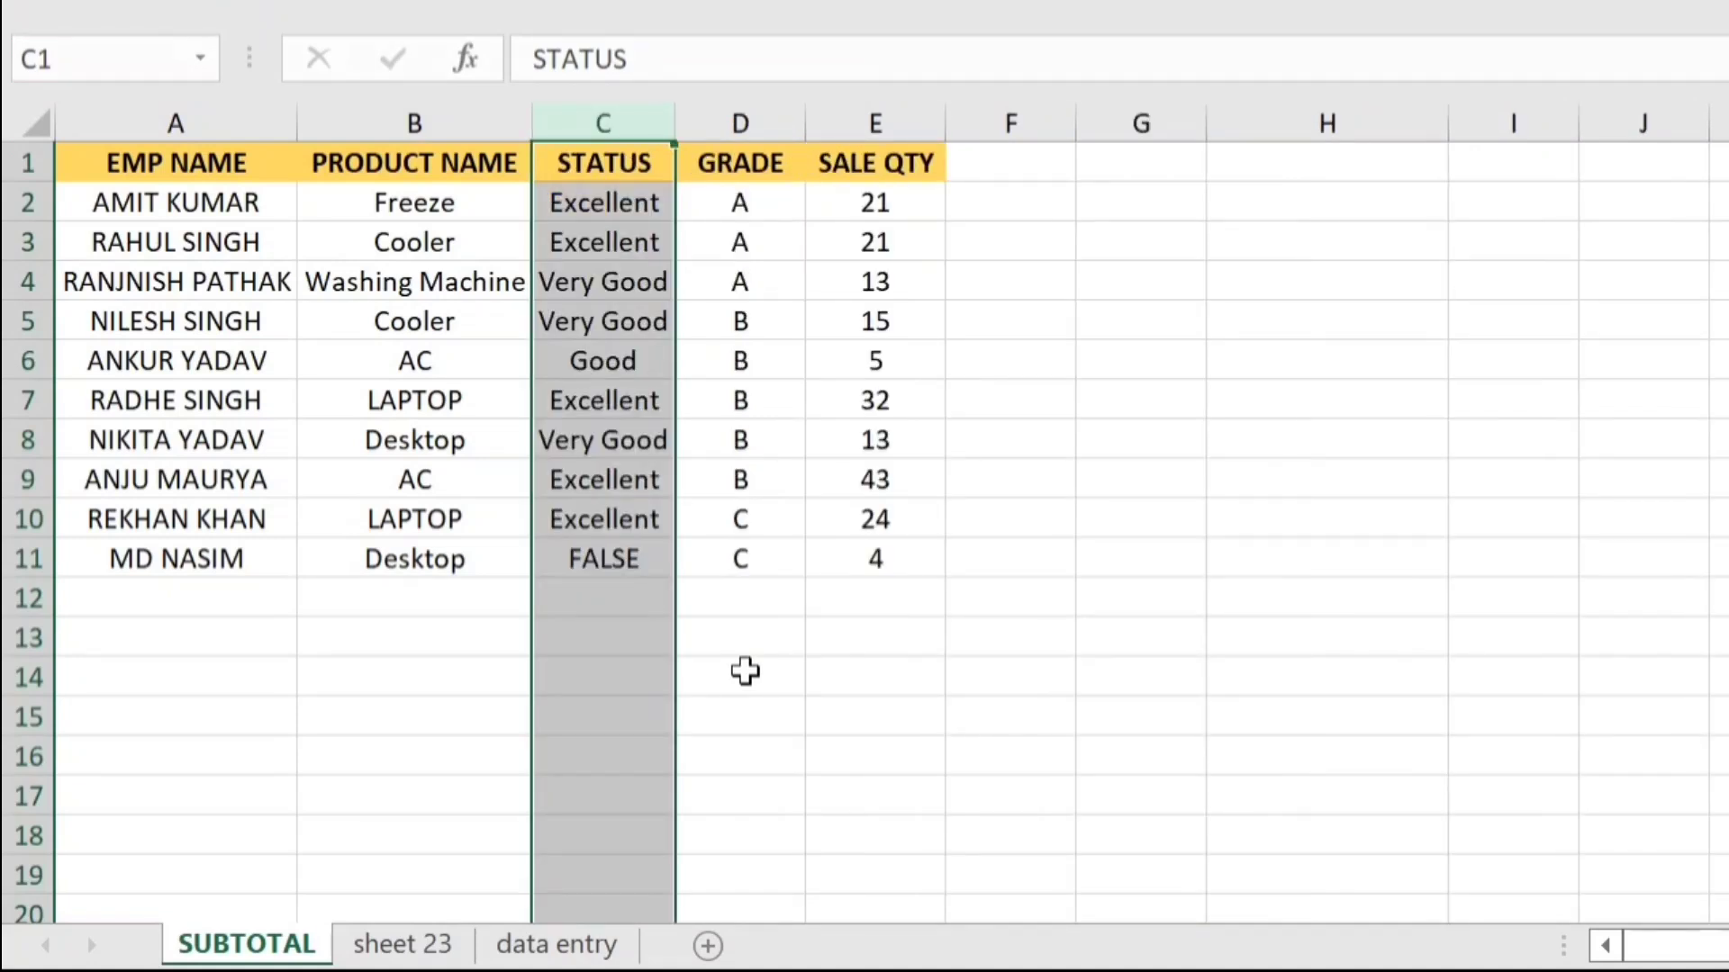
- Select the entire STATUS column from cell C1 and hide it
key("Right")
key("Left")
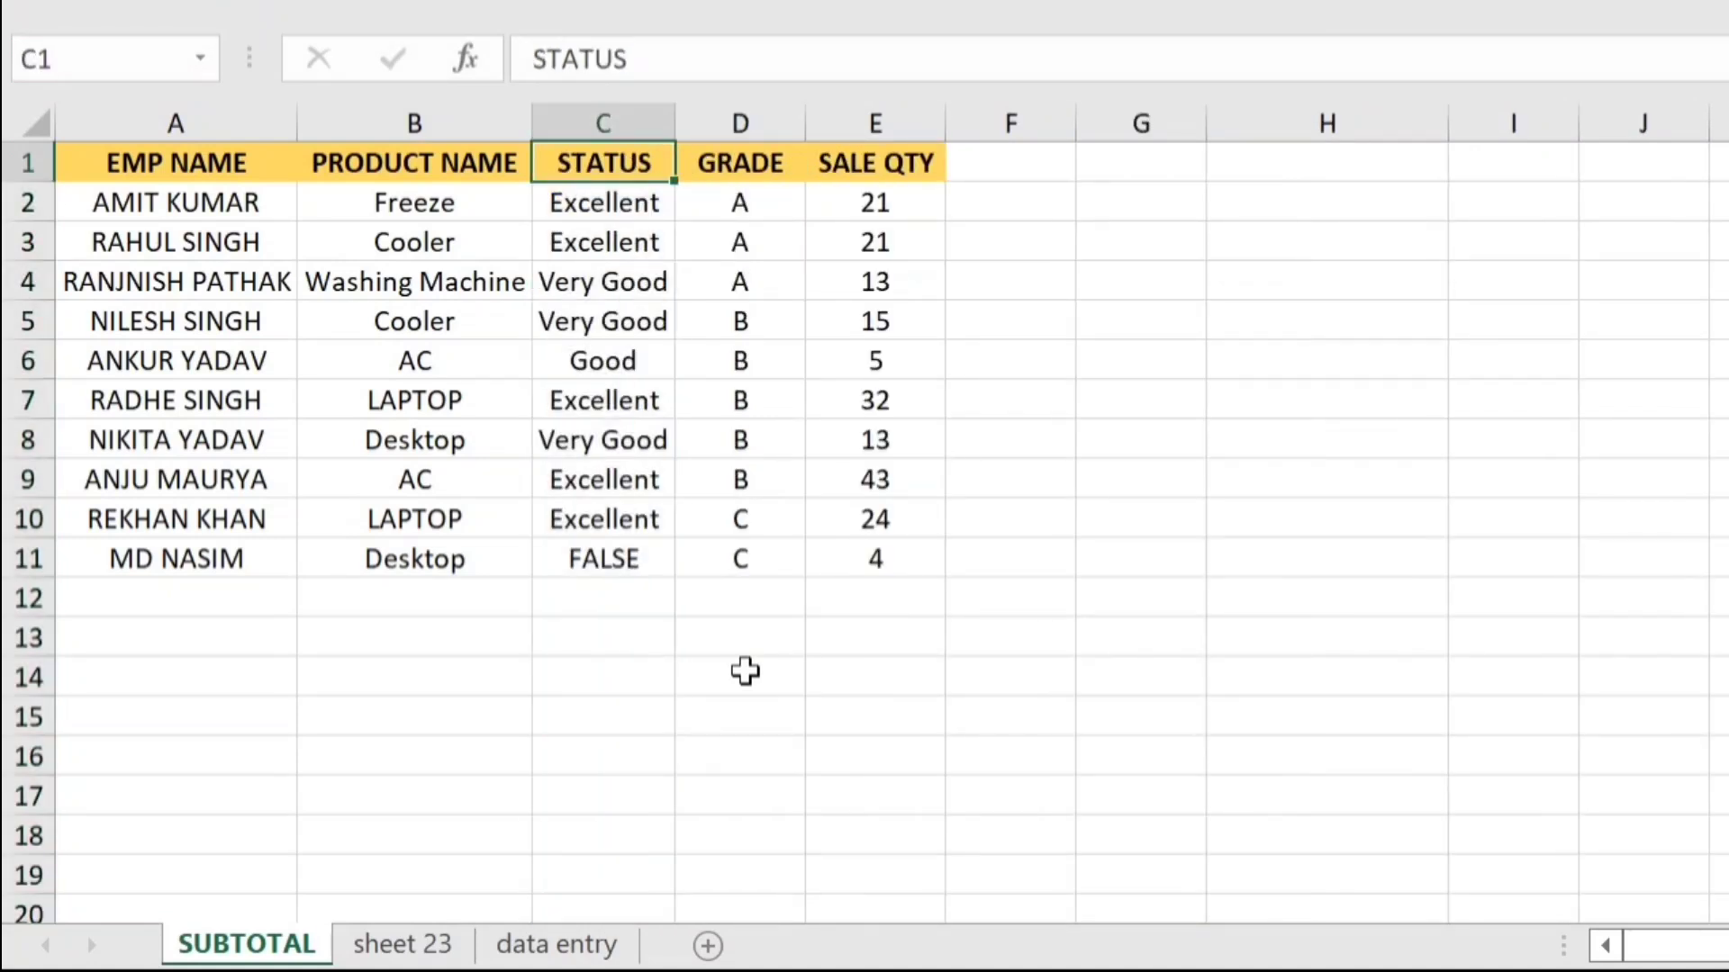
key("ctrl+space")
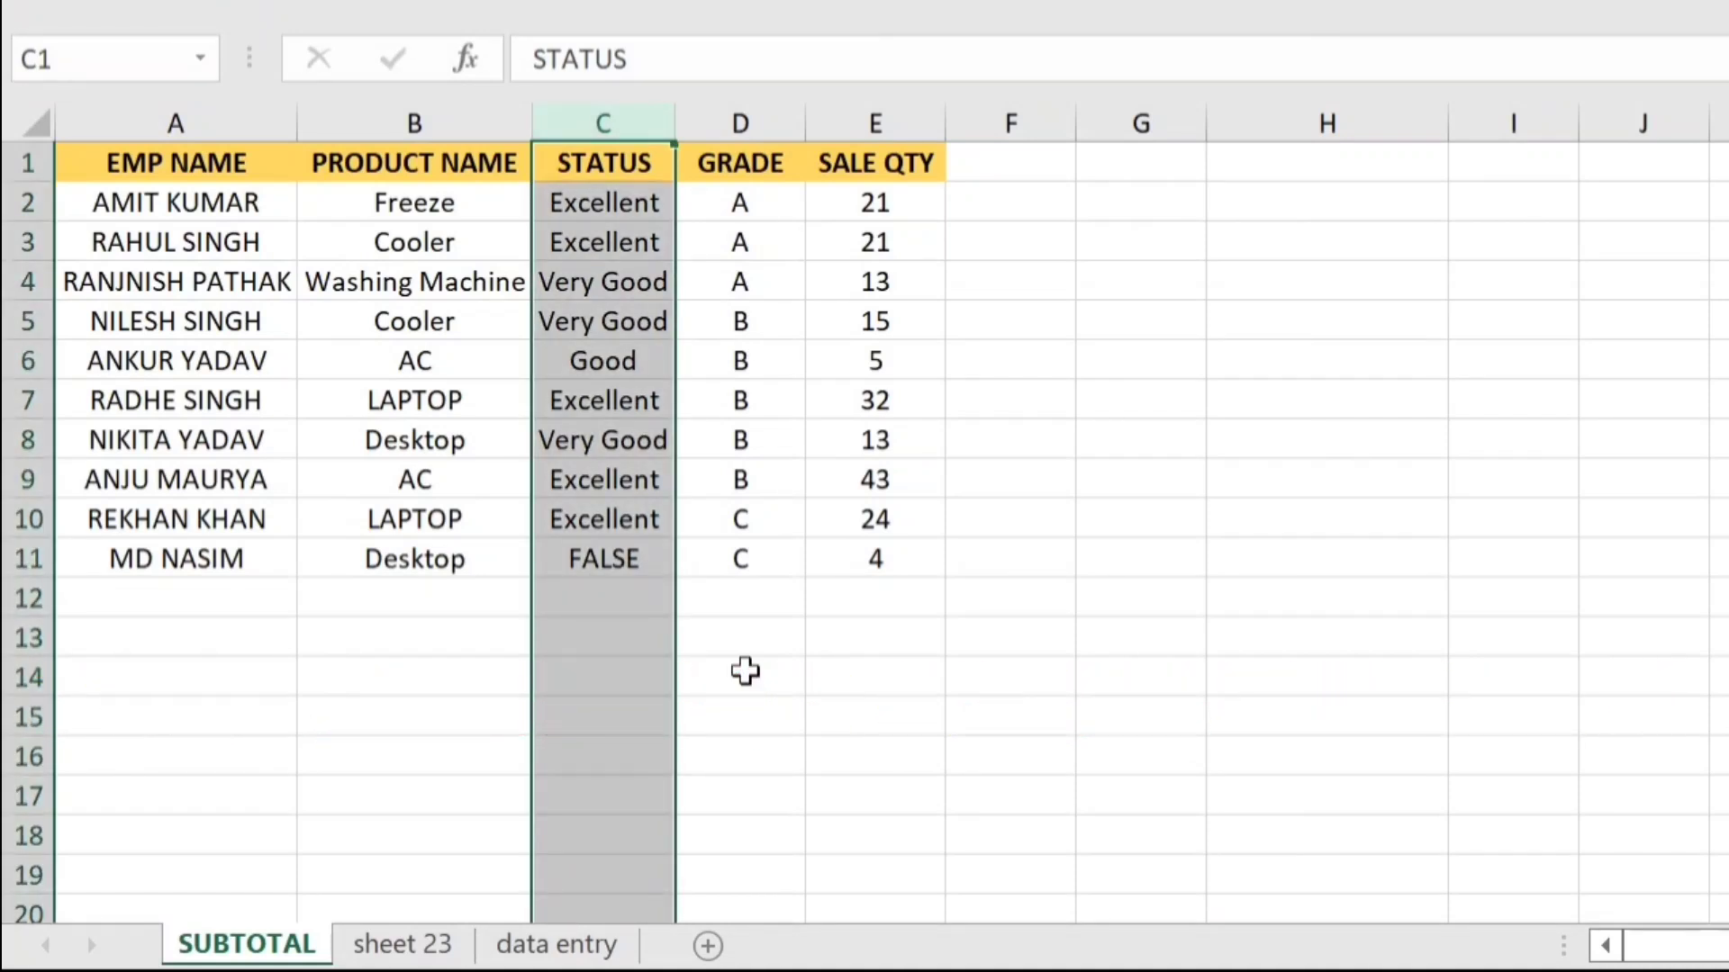
key("ctrl+0")
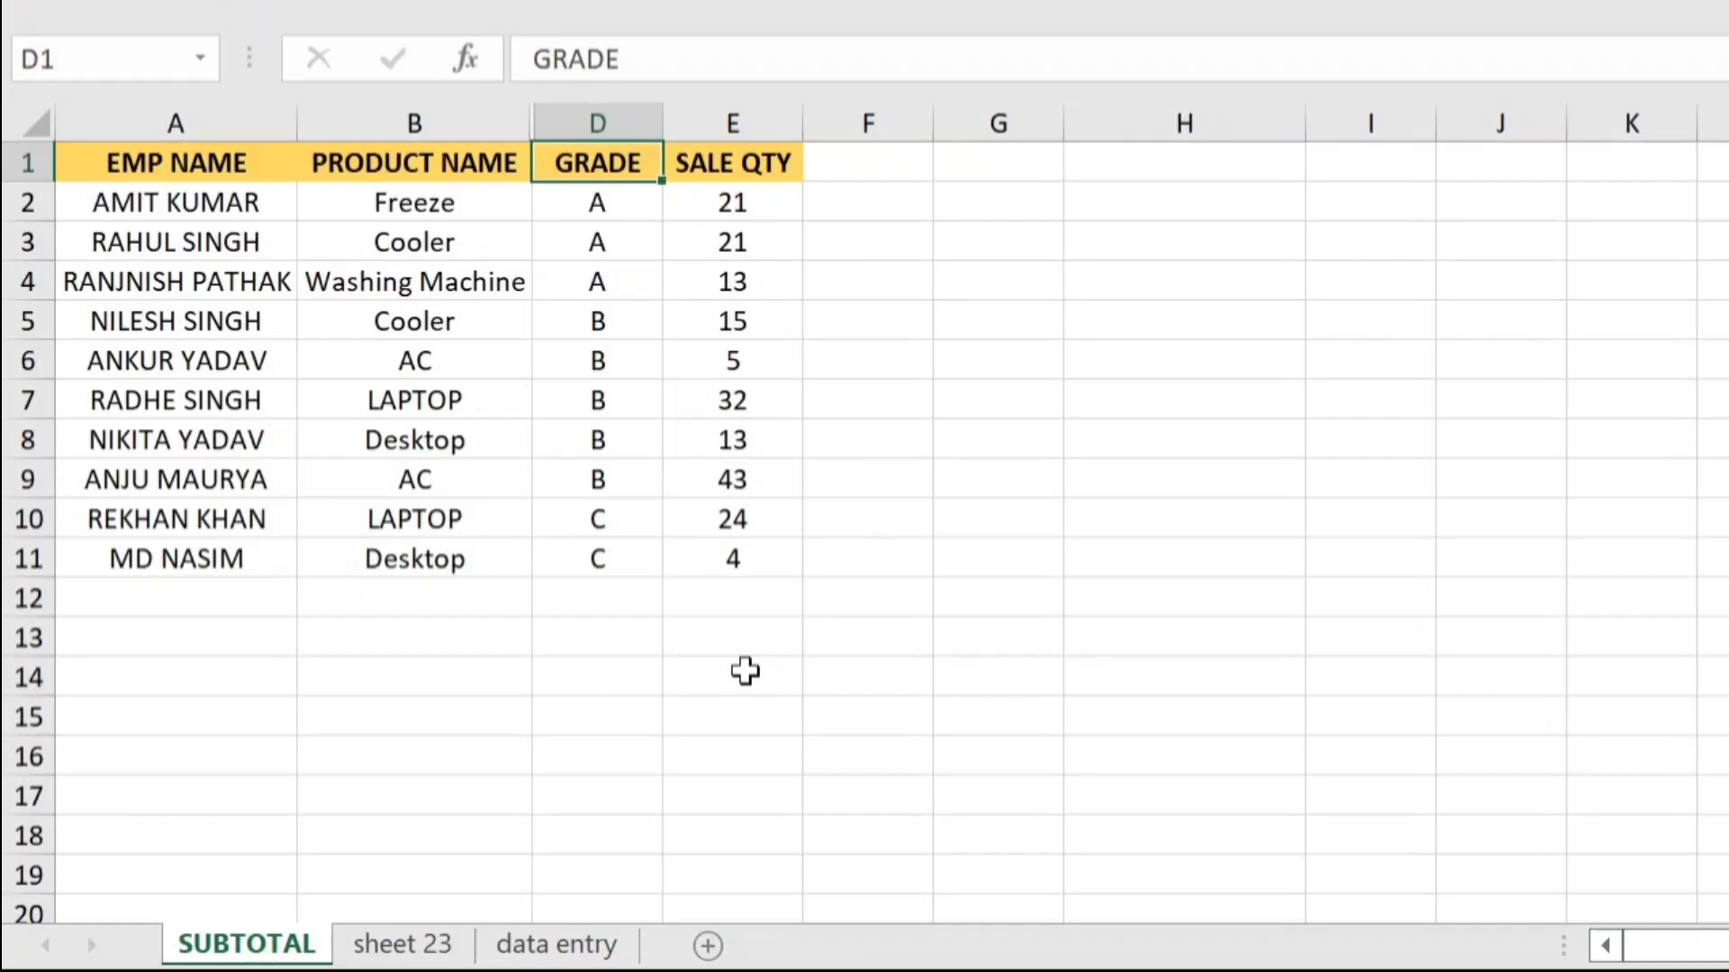
- Unhide the STATUS column by selecting the PRODUCT NAME and GRADE columns on either side of it
key("Right")
key("Left")
key("ctrl+space")
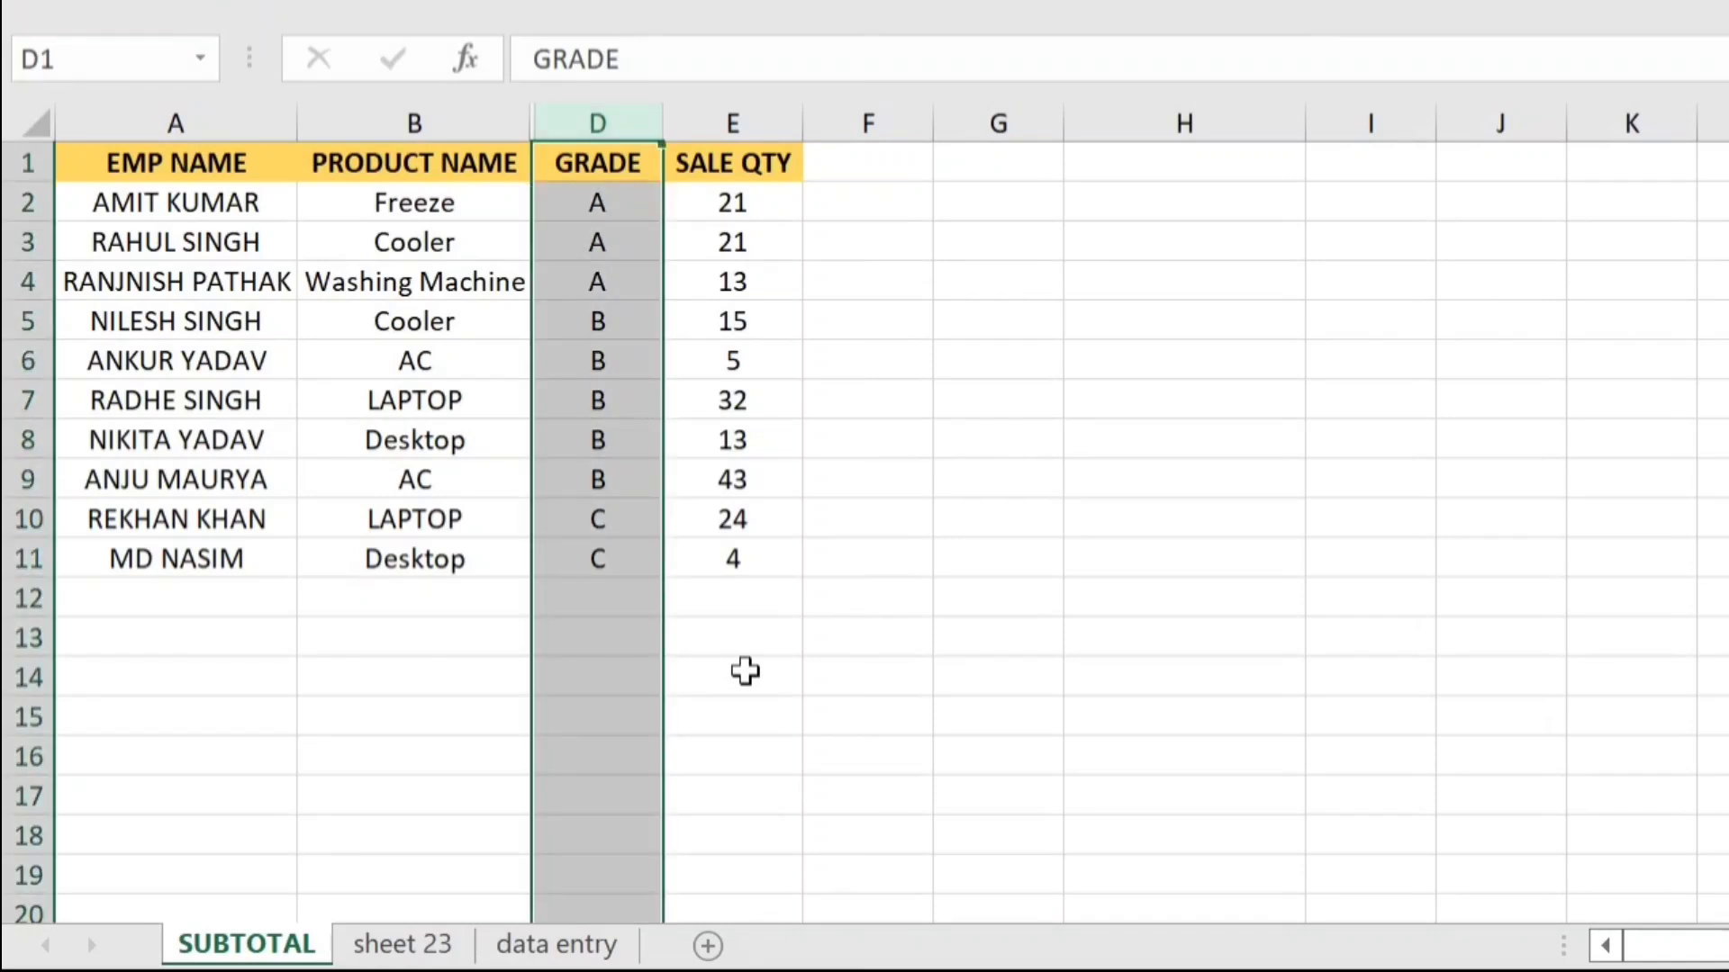
key("shift+Left")
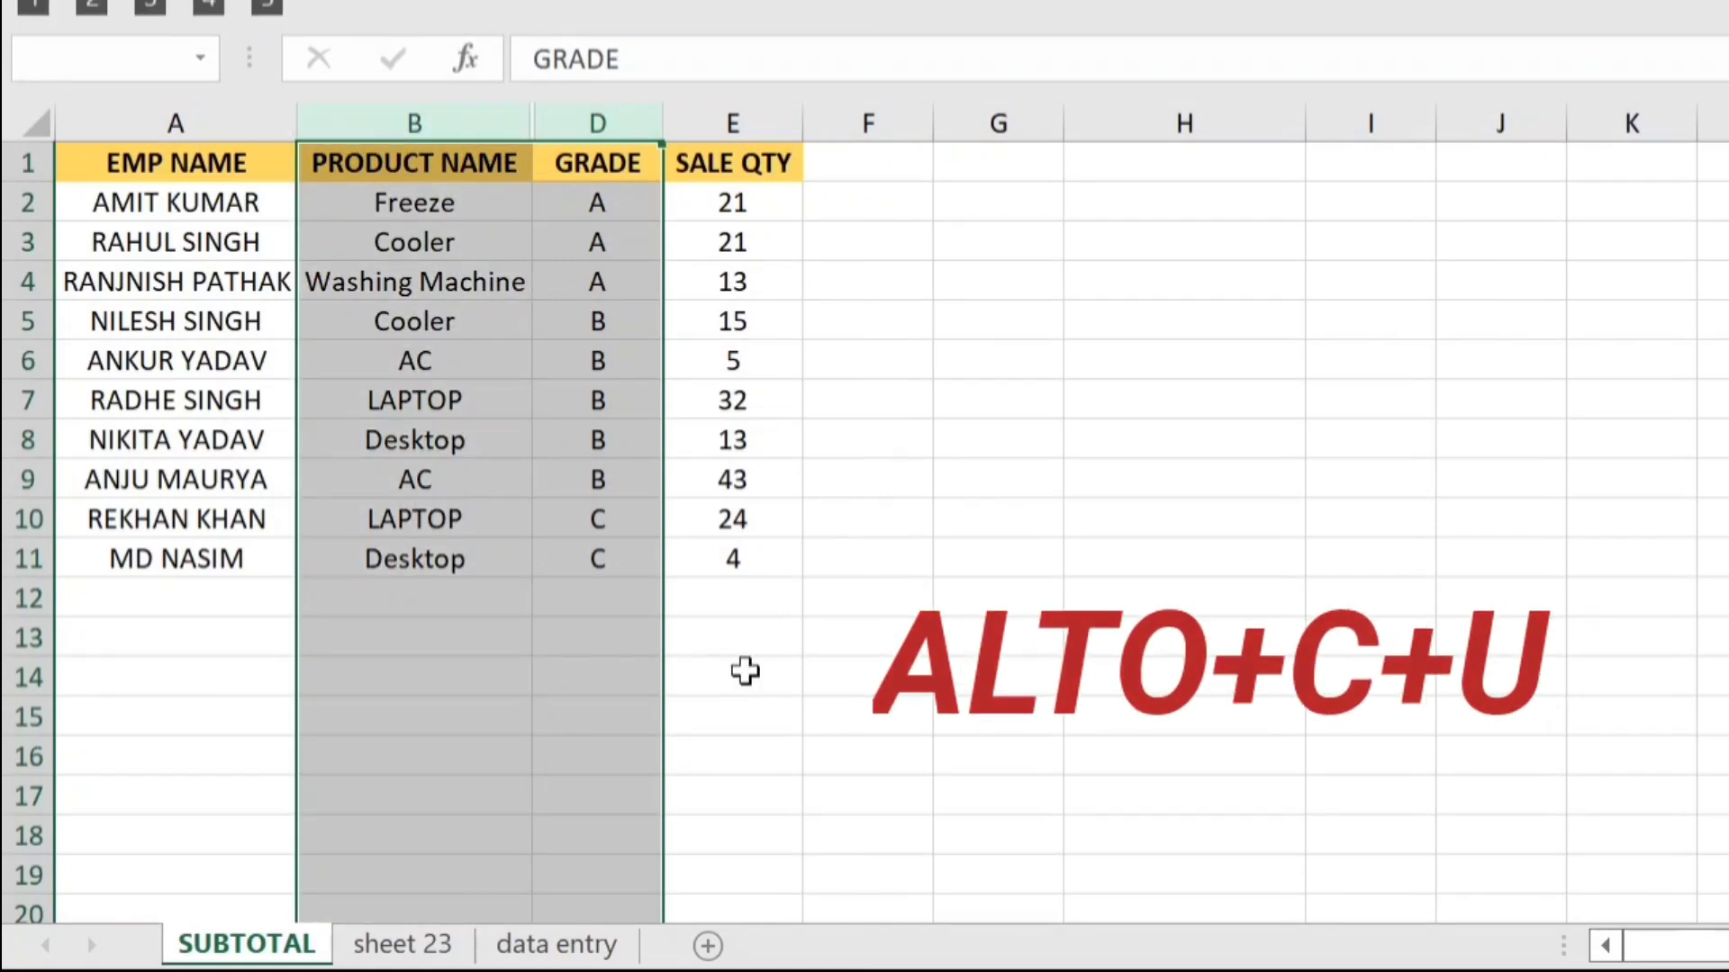
key("alt+o")
key("c")
key("u")
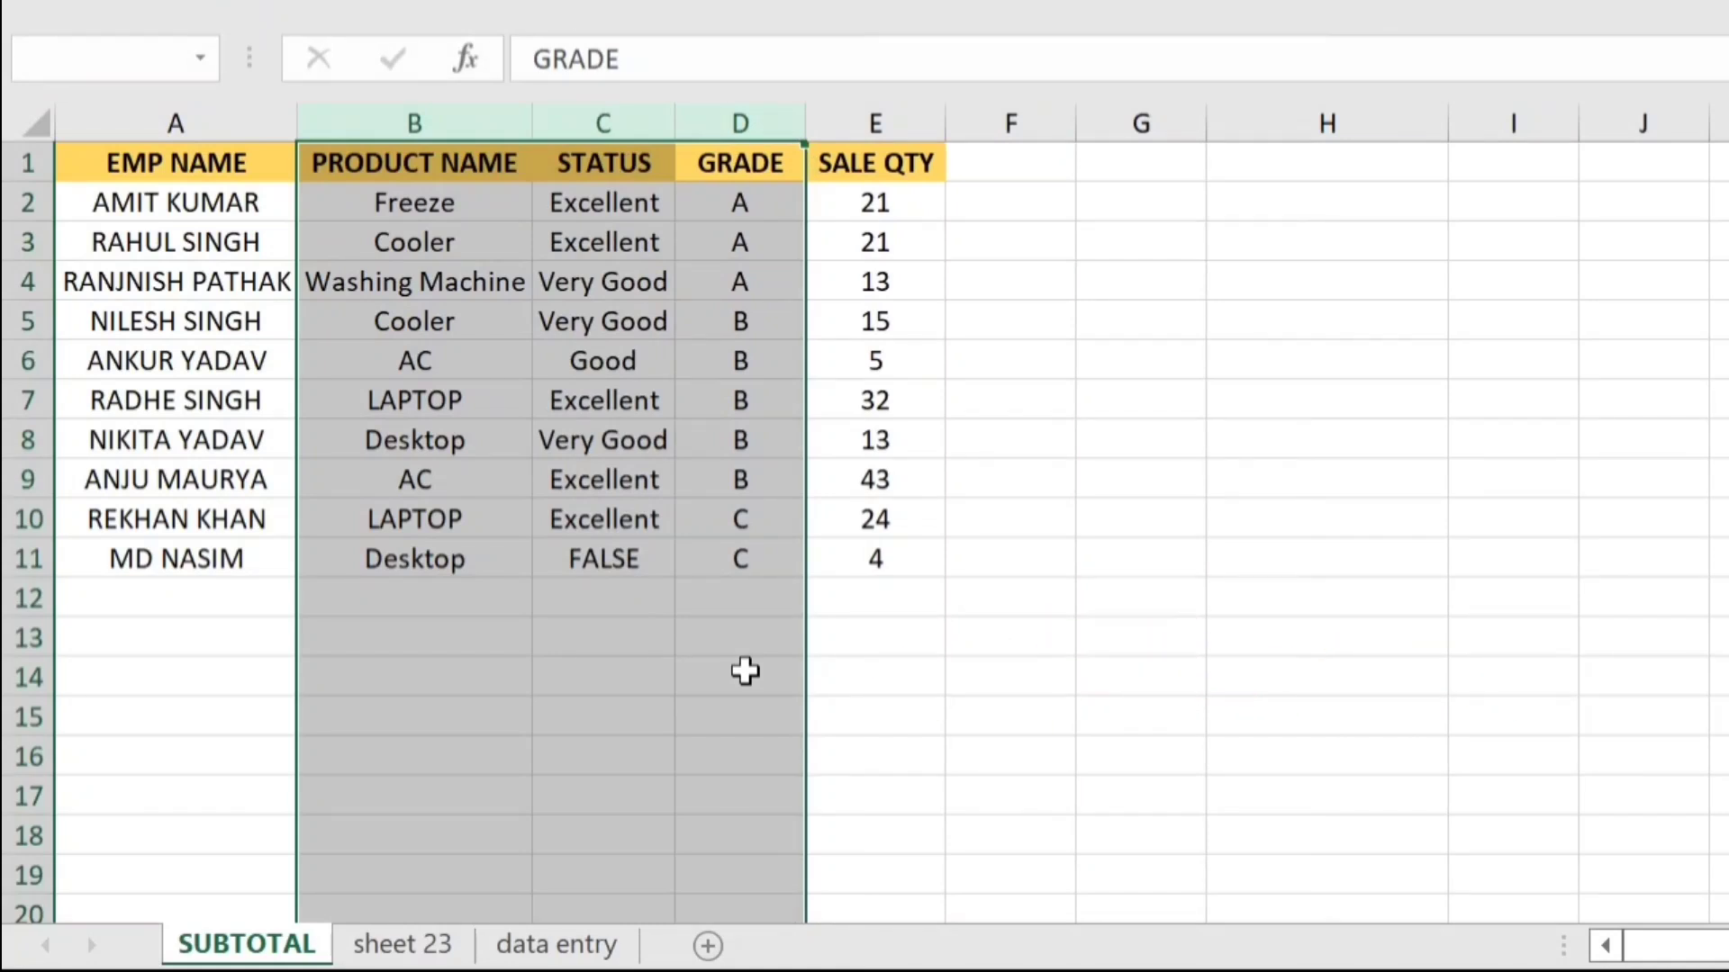
key("Right")
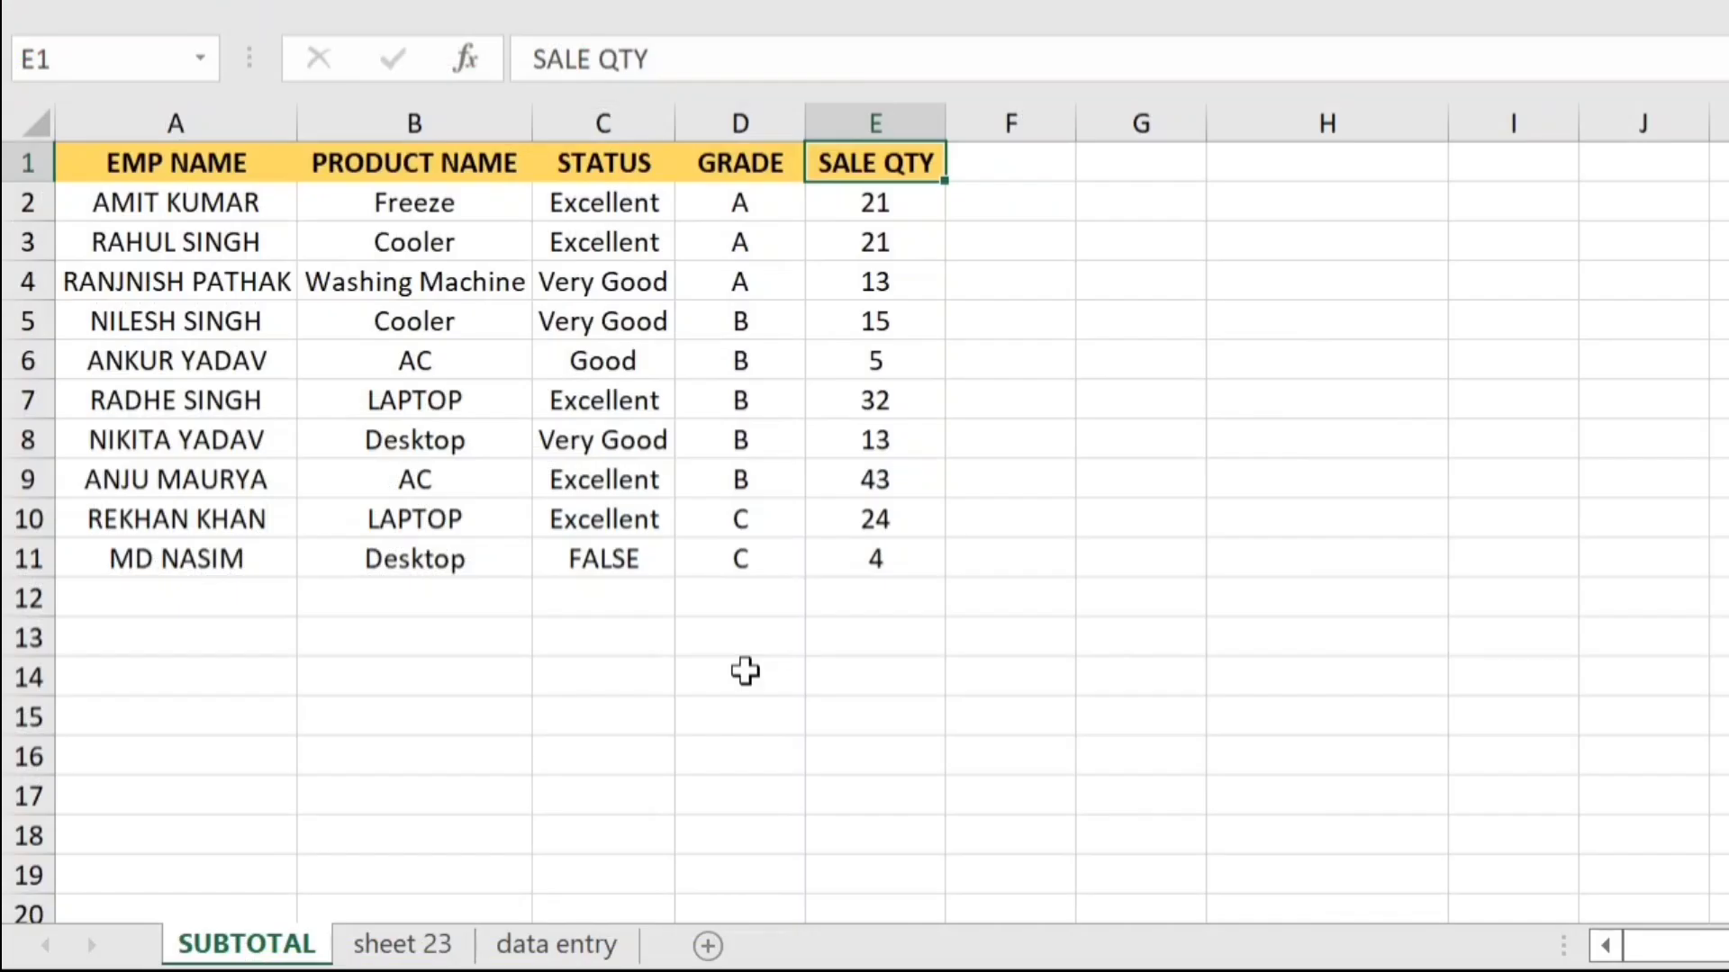
- Select the whole of row 4 from cell A4 and hide it
key("Down")
key("Down")
key("Down")
key("Left")
key("Left")
key("Left")
key("Left")
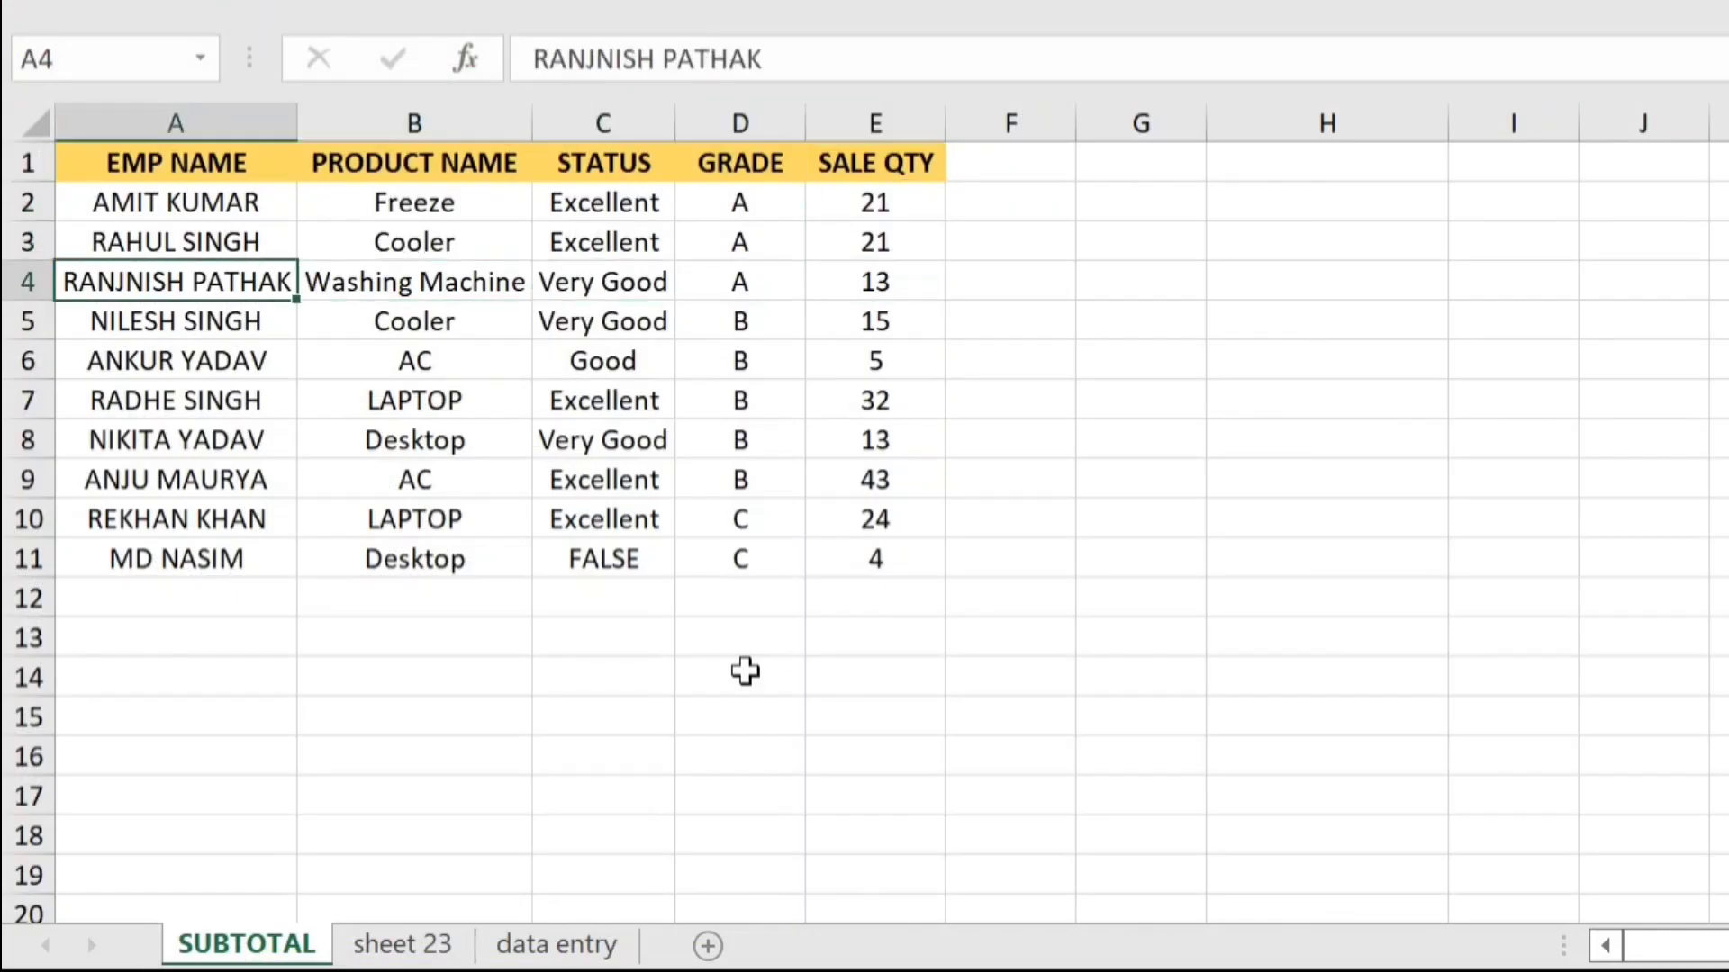
key("Right")
key("Left")
key("shift+space")
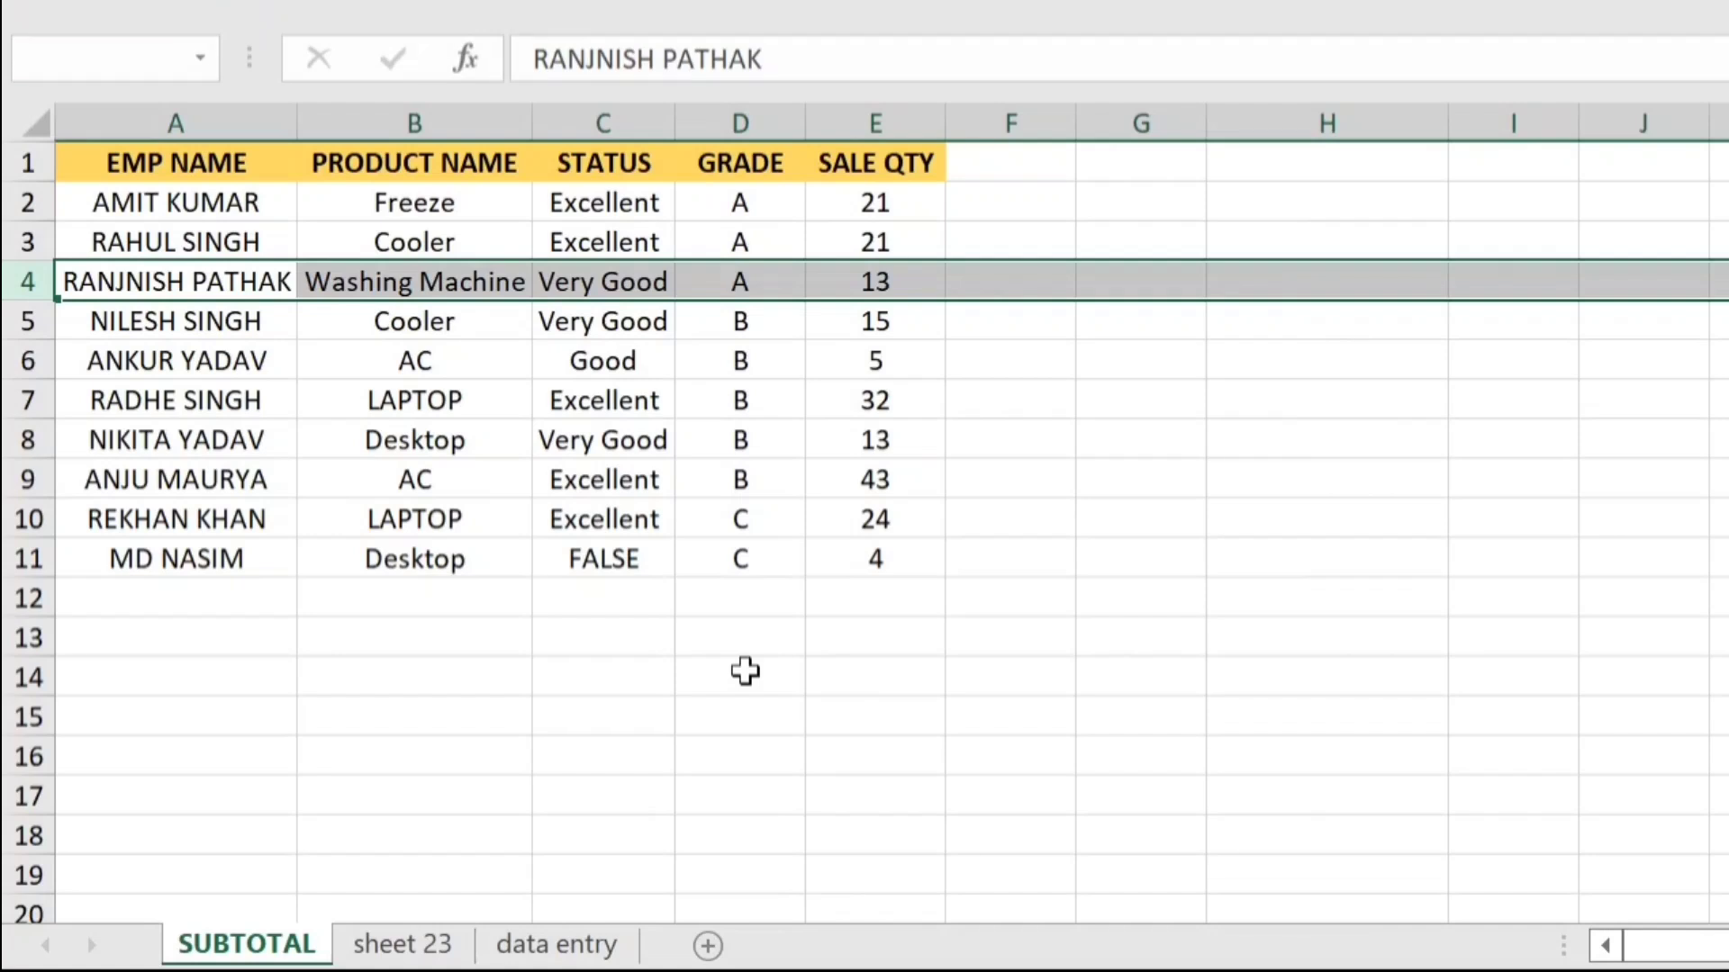
key("ctrl+9")
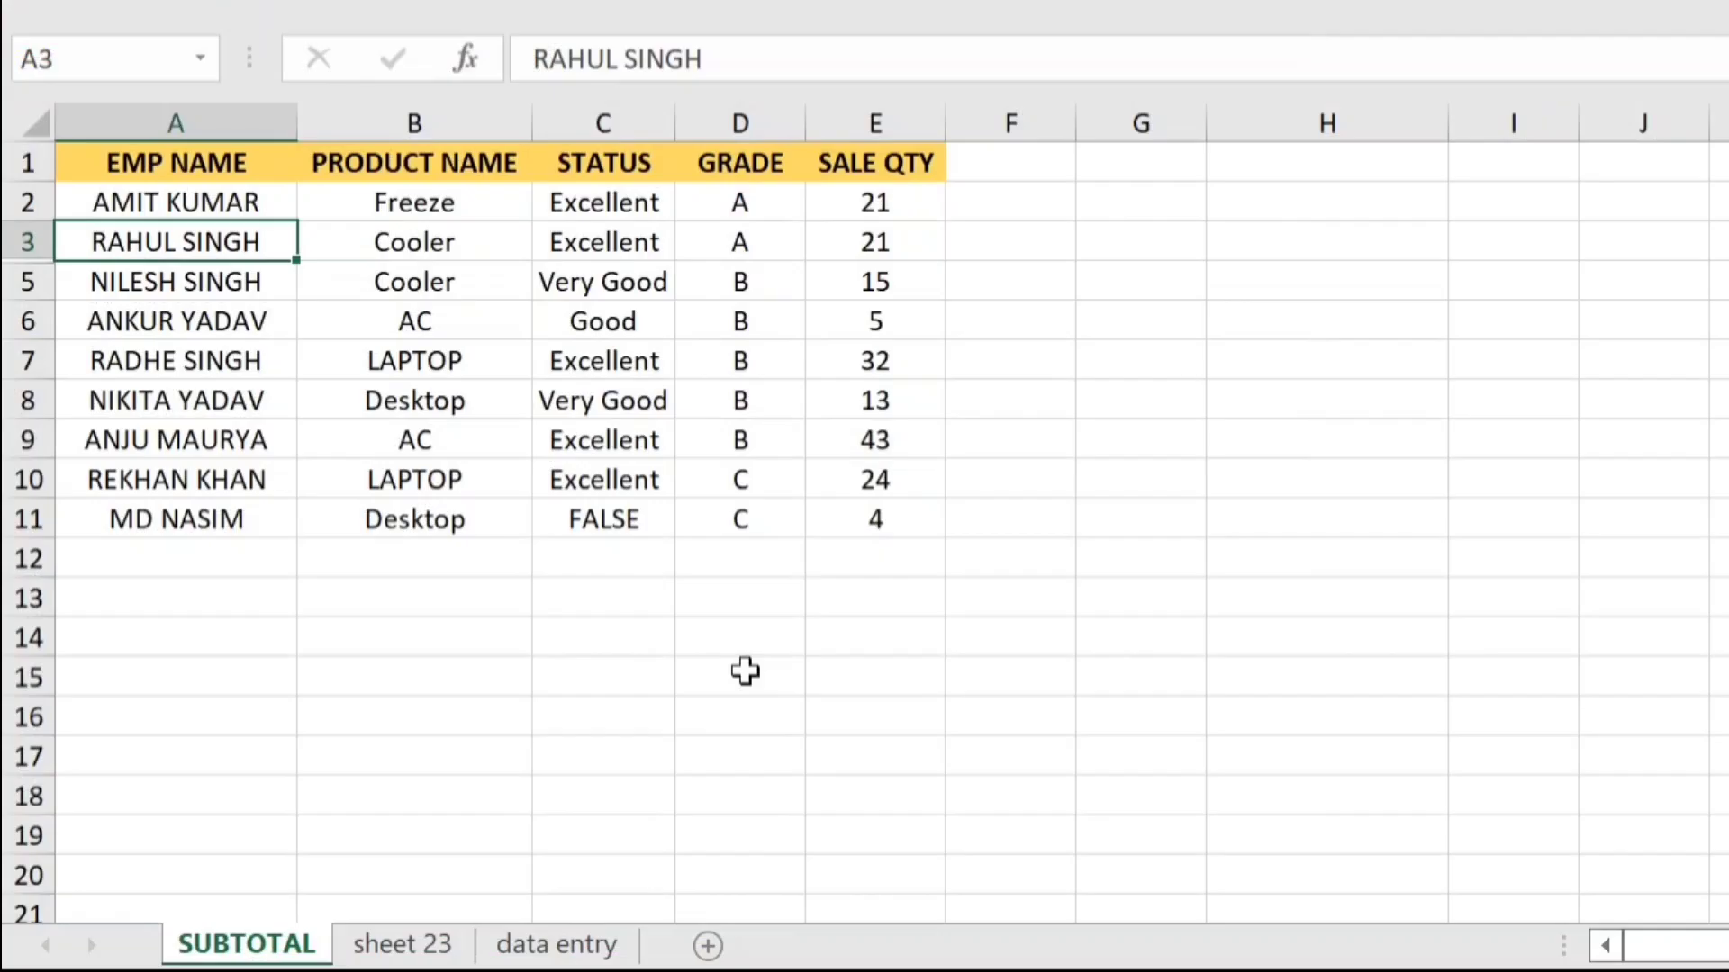
- Select rows 3 through 5 and unhide row 4 between them
key("Down")
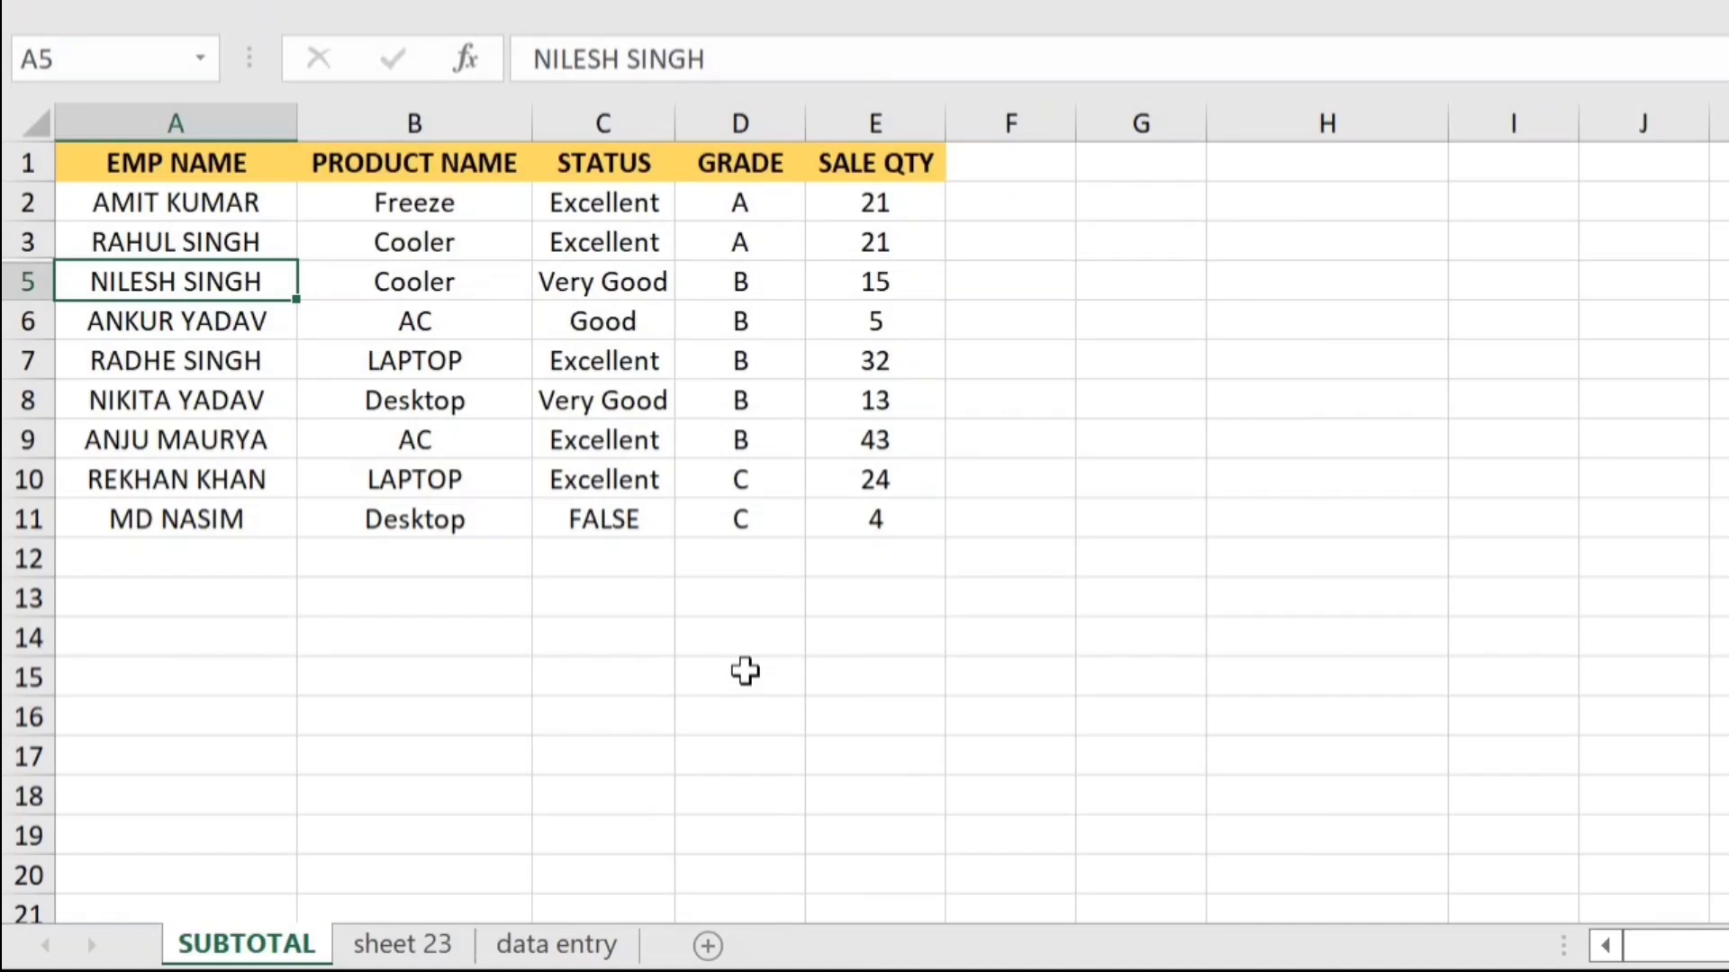
key("shift+space")
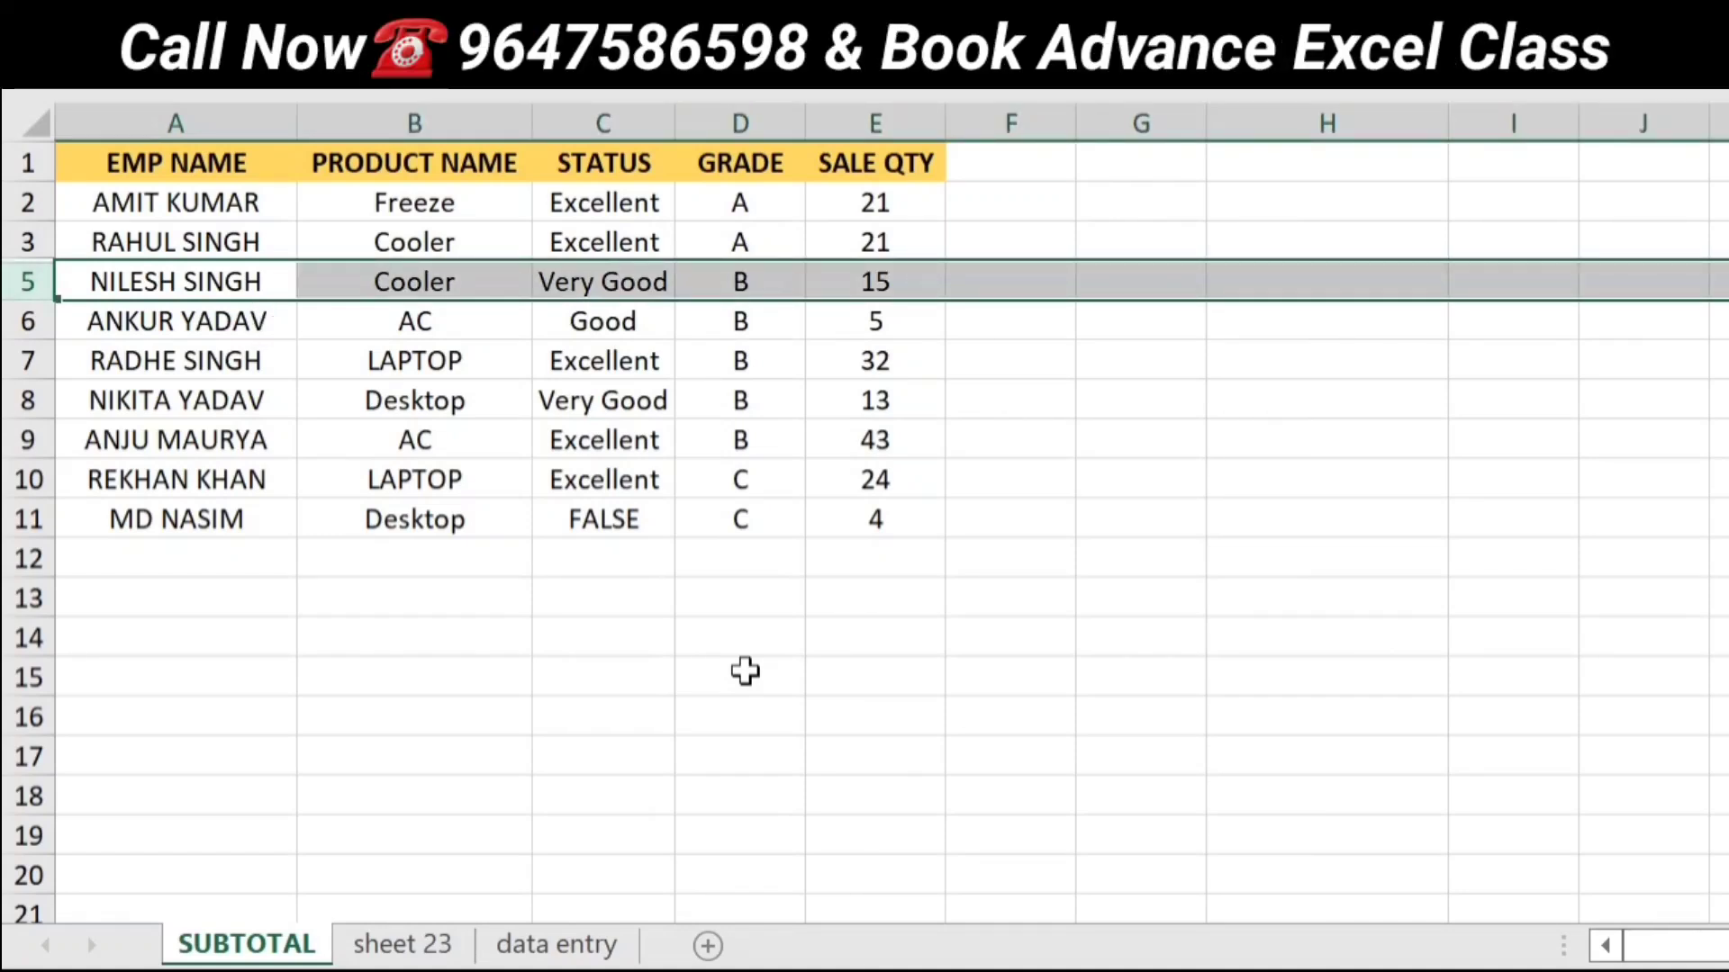
key("shift+Up")
key("shift+Up")
key("shift+Down")
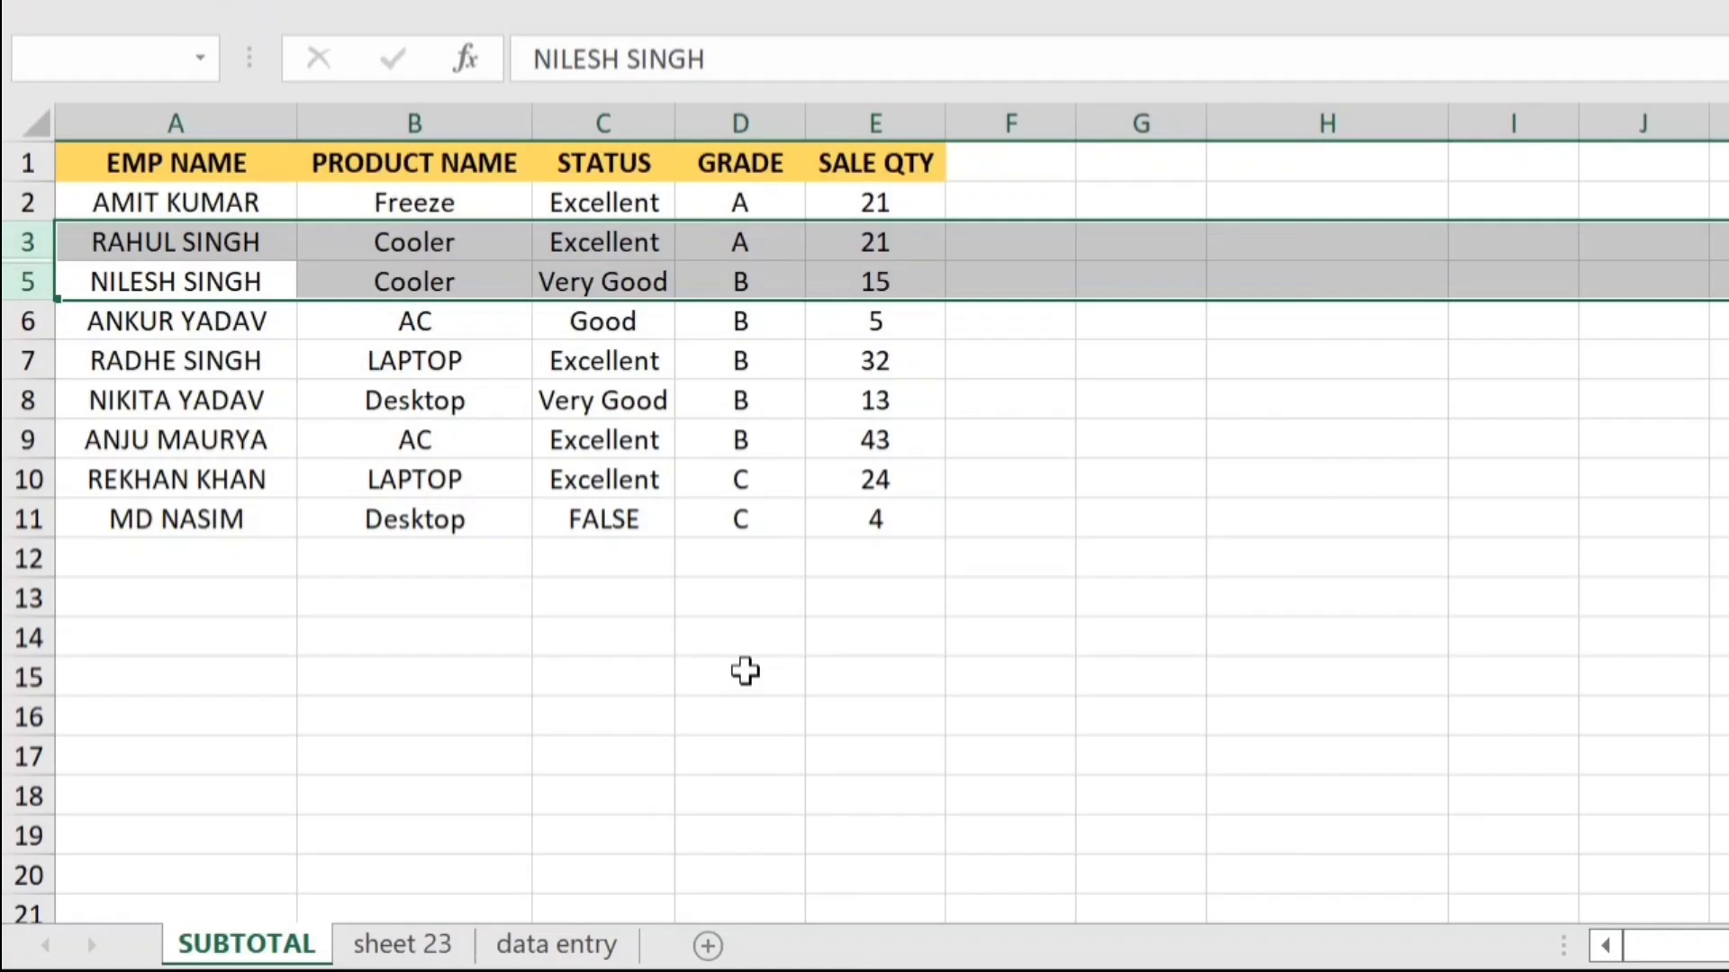
key("ctrl+shift+9")
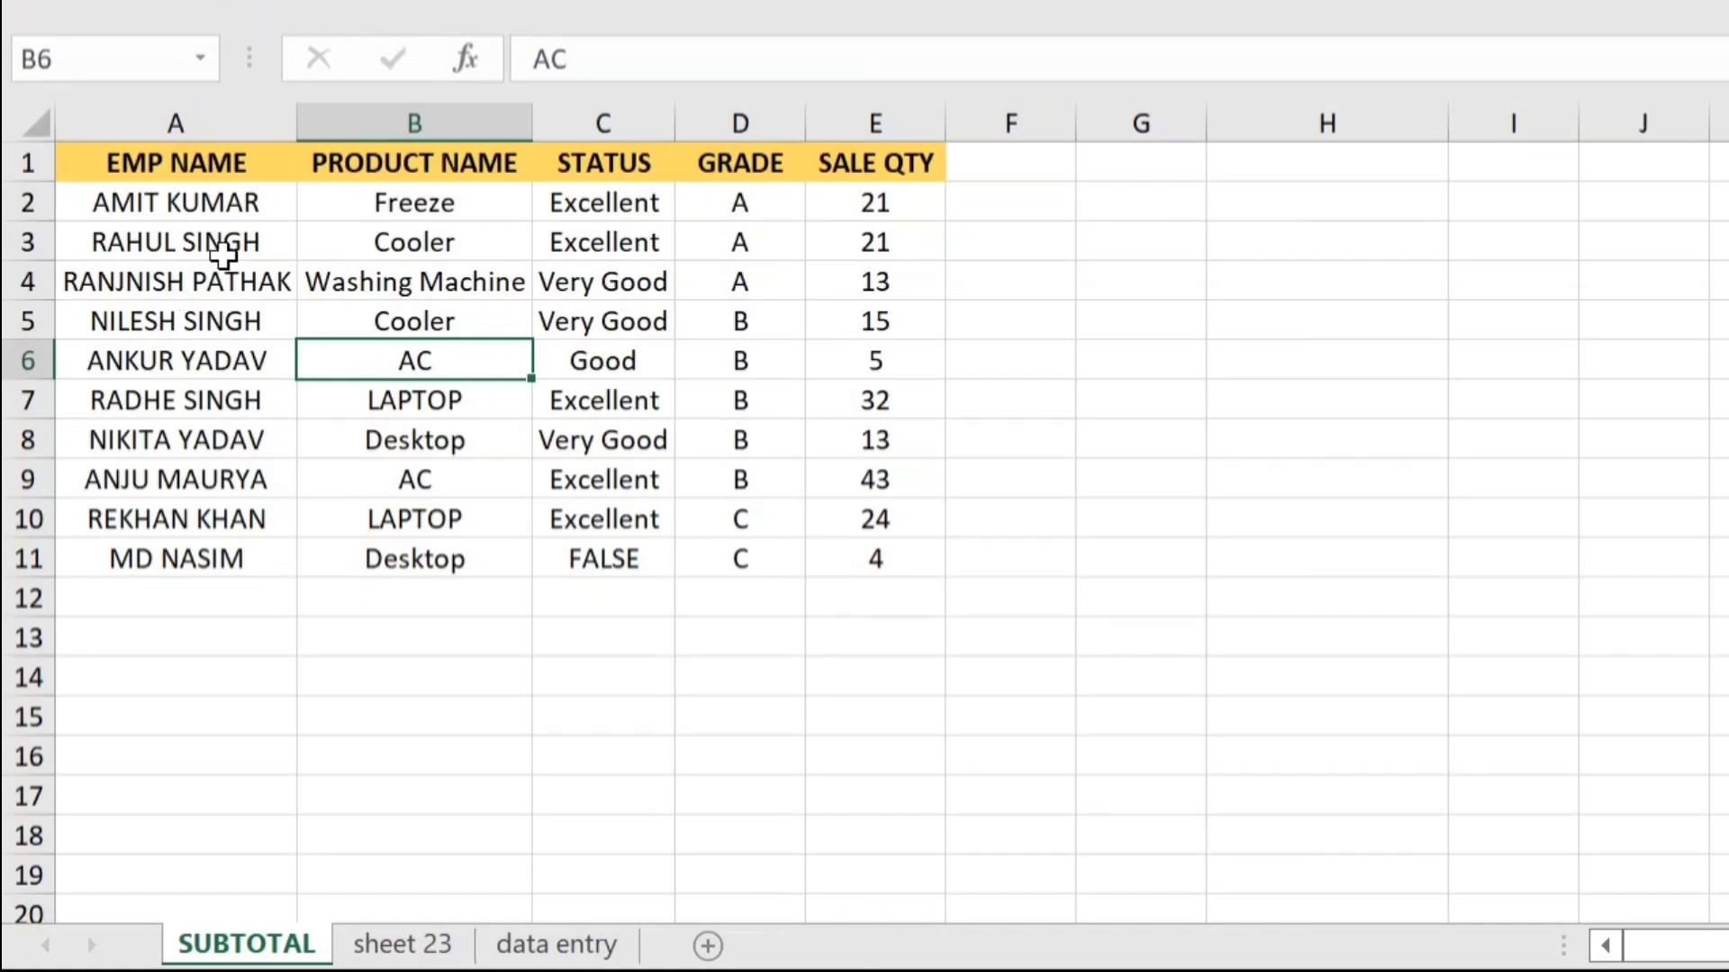
- Select the entire PRODUCT NAME column from cell B2 and insert five blank columns before it
left_click(189, 122)
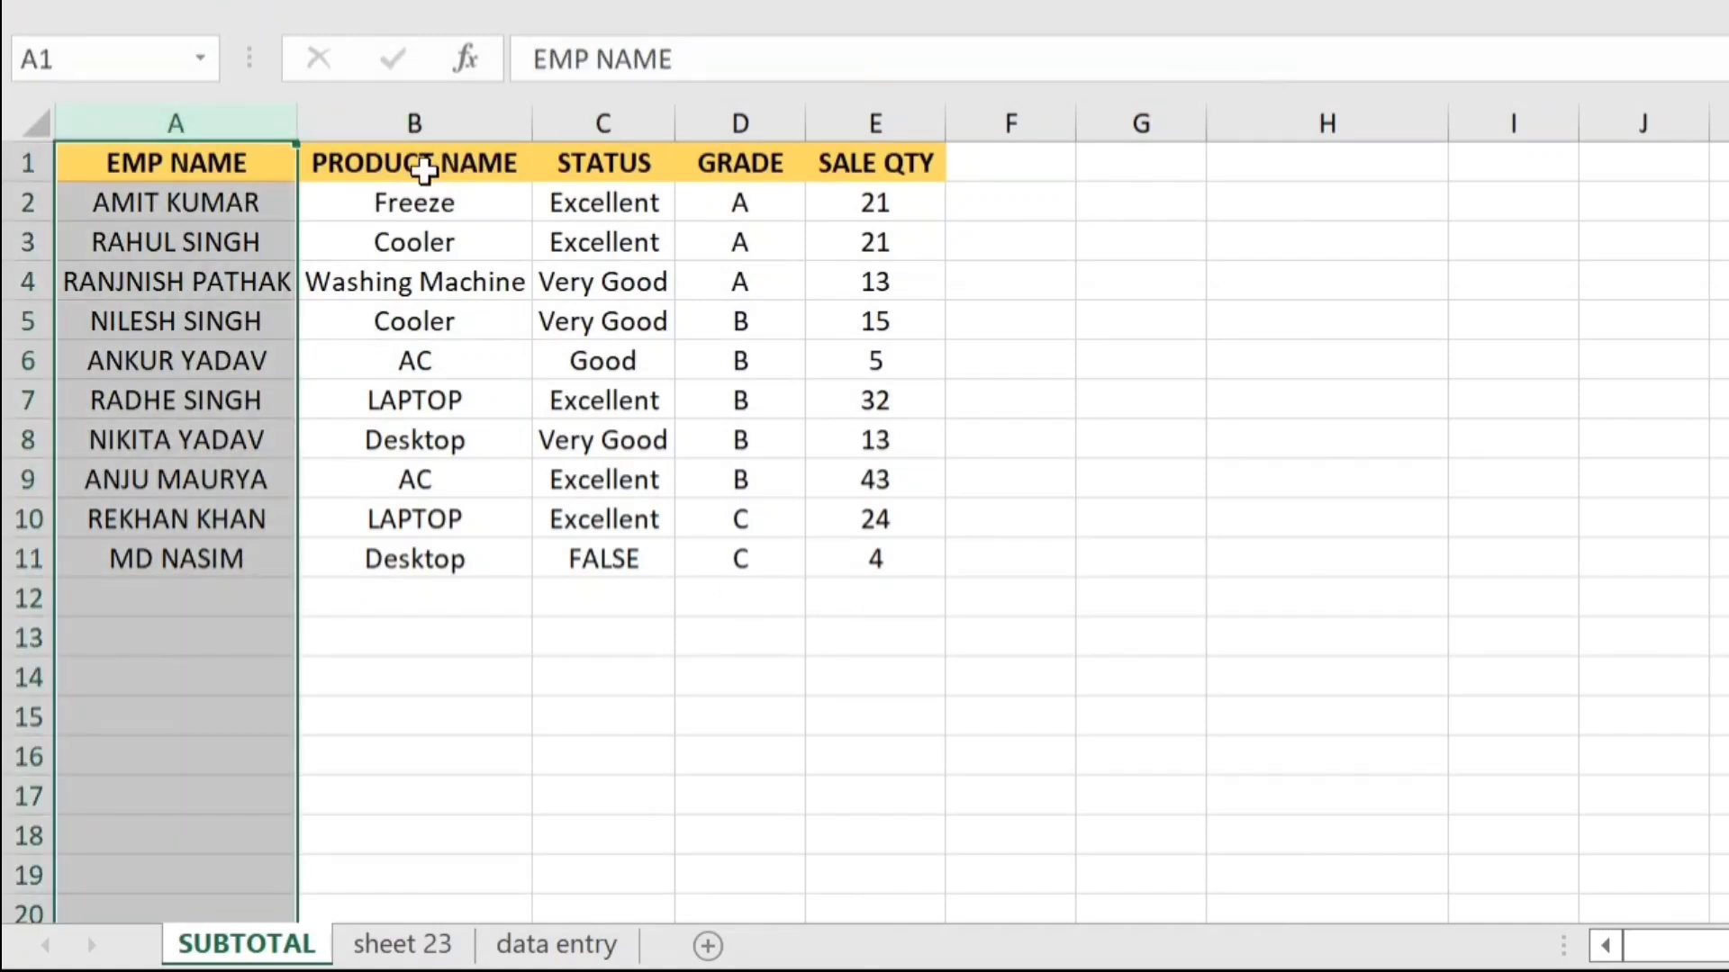
left_click(430, 205)
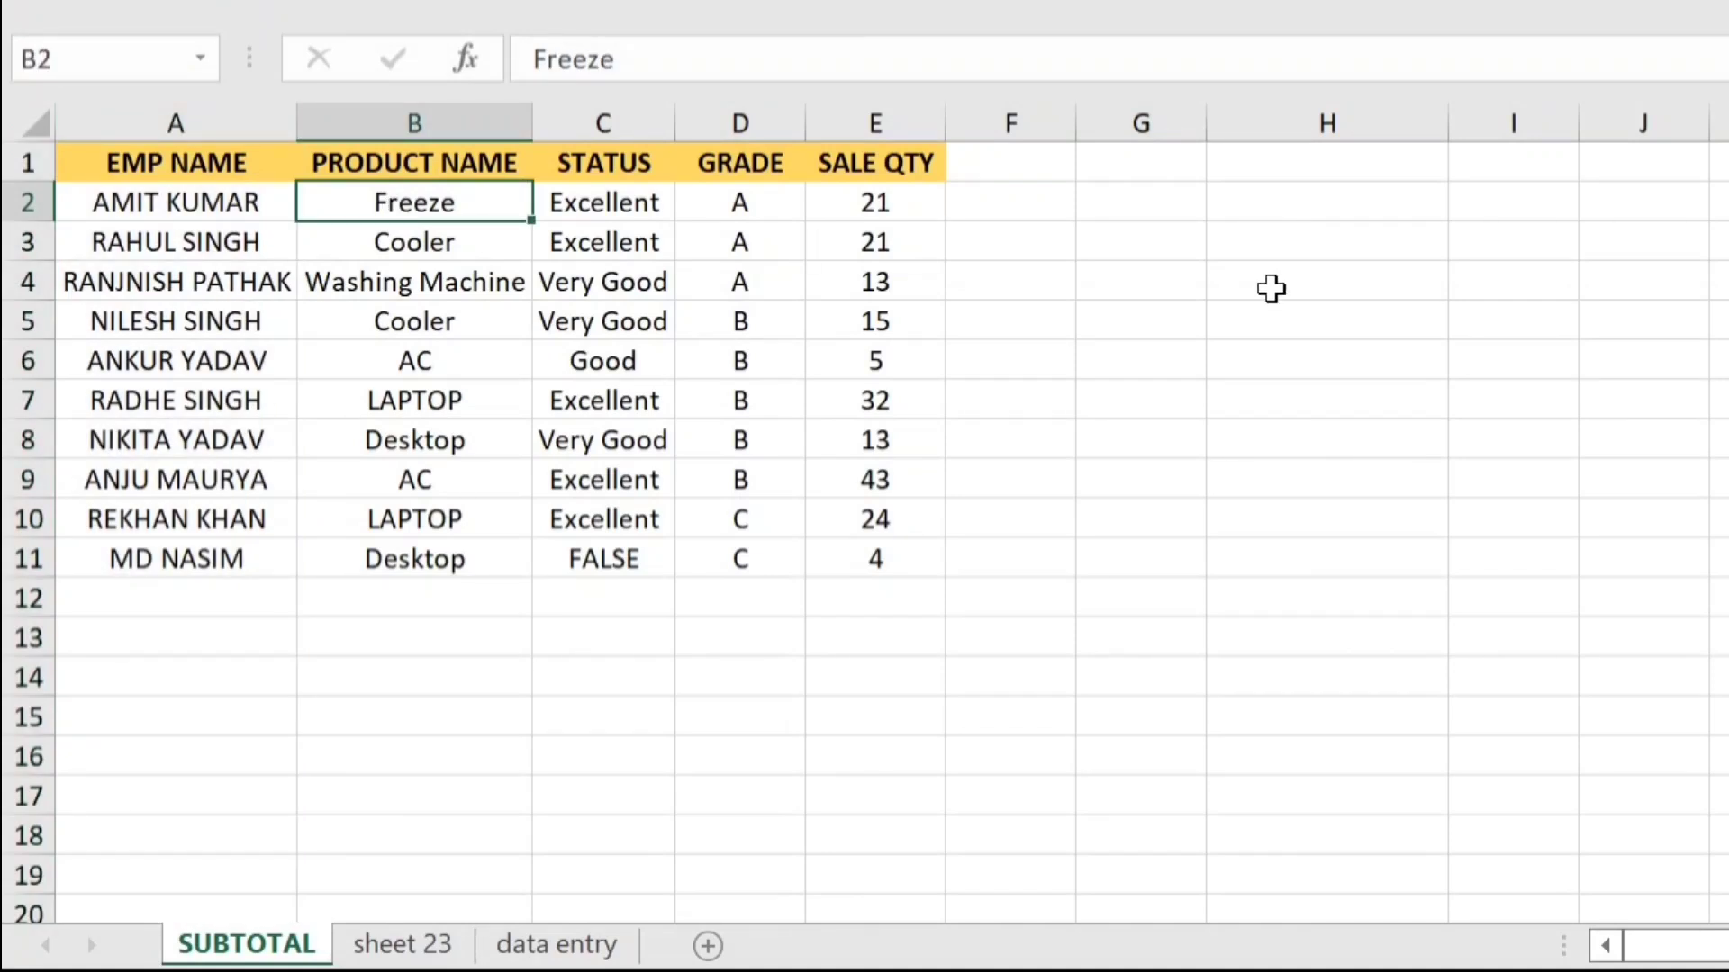
key("ctrl+space")
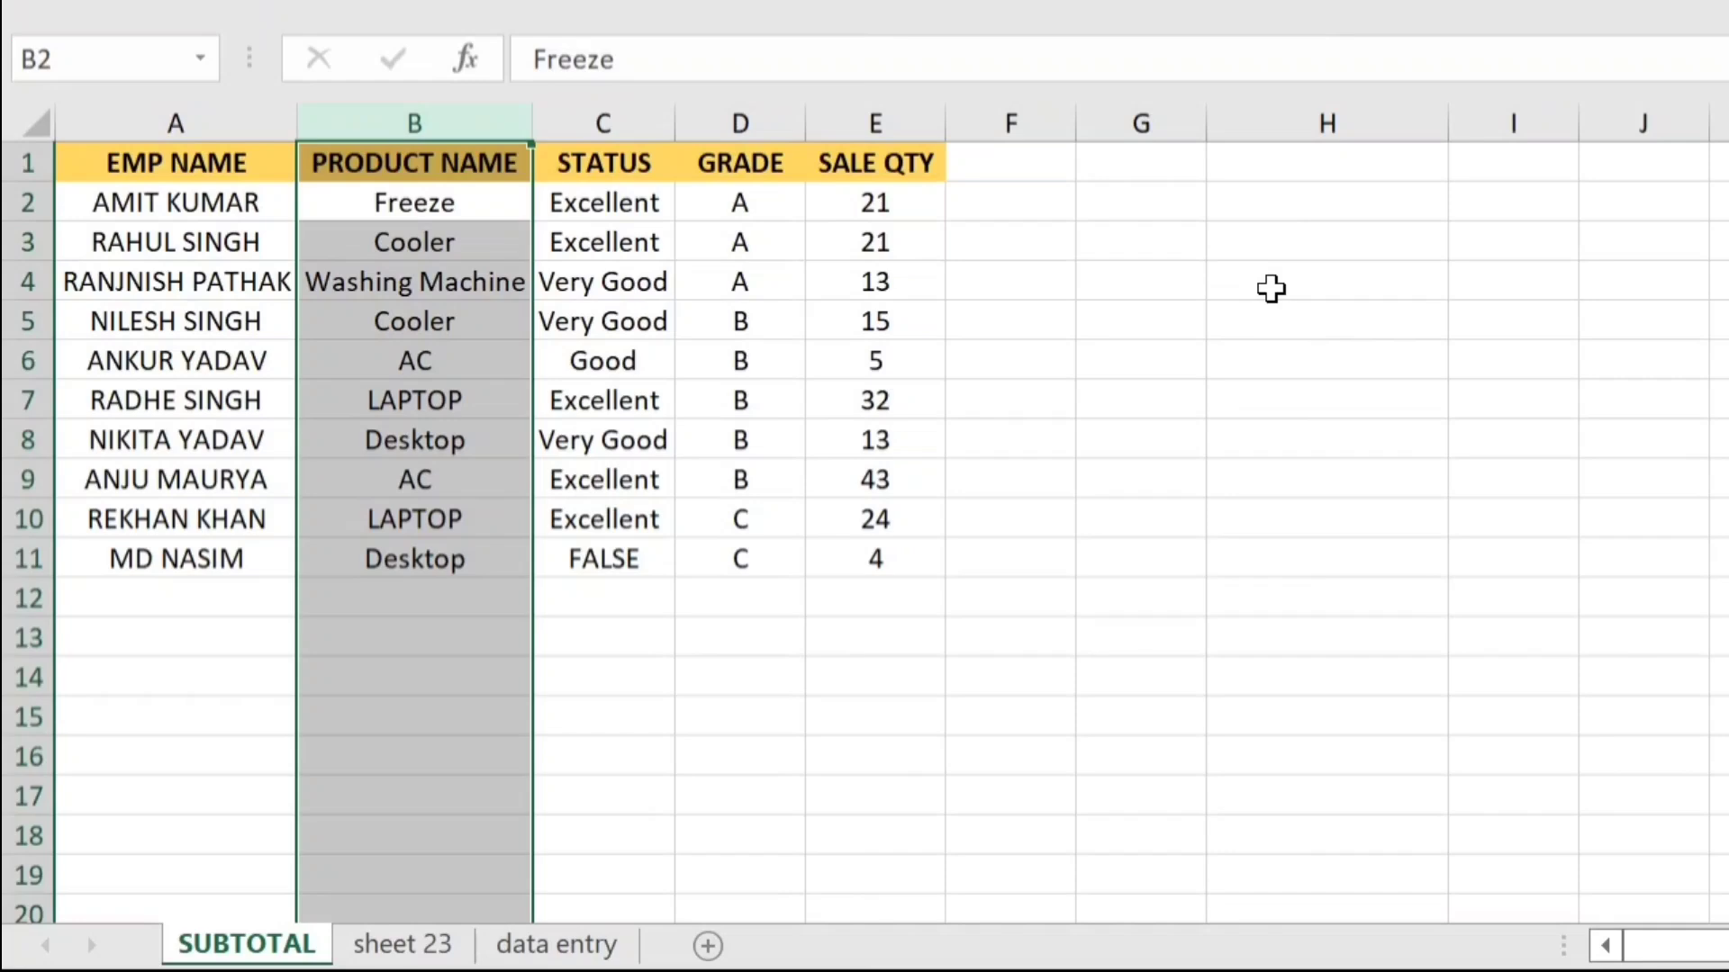
key("ctrl+shift+plus")
key("ctrl+shift+plus")
key("ctrl+shift+plus")
key("ctrl+shift+plus")
key("ctrl+shift+plus")
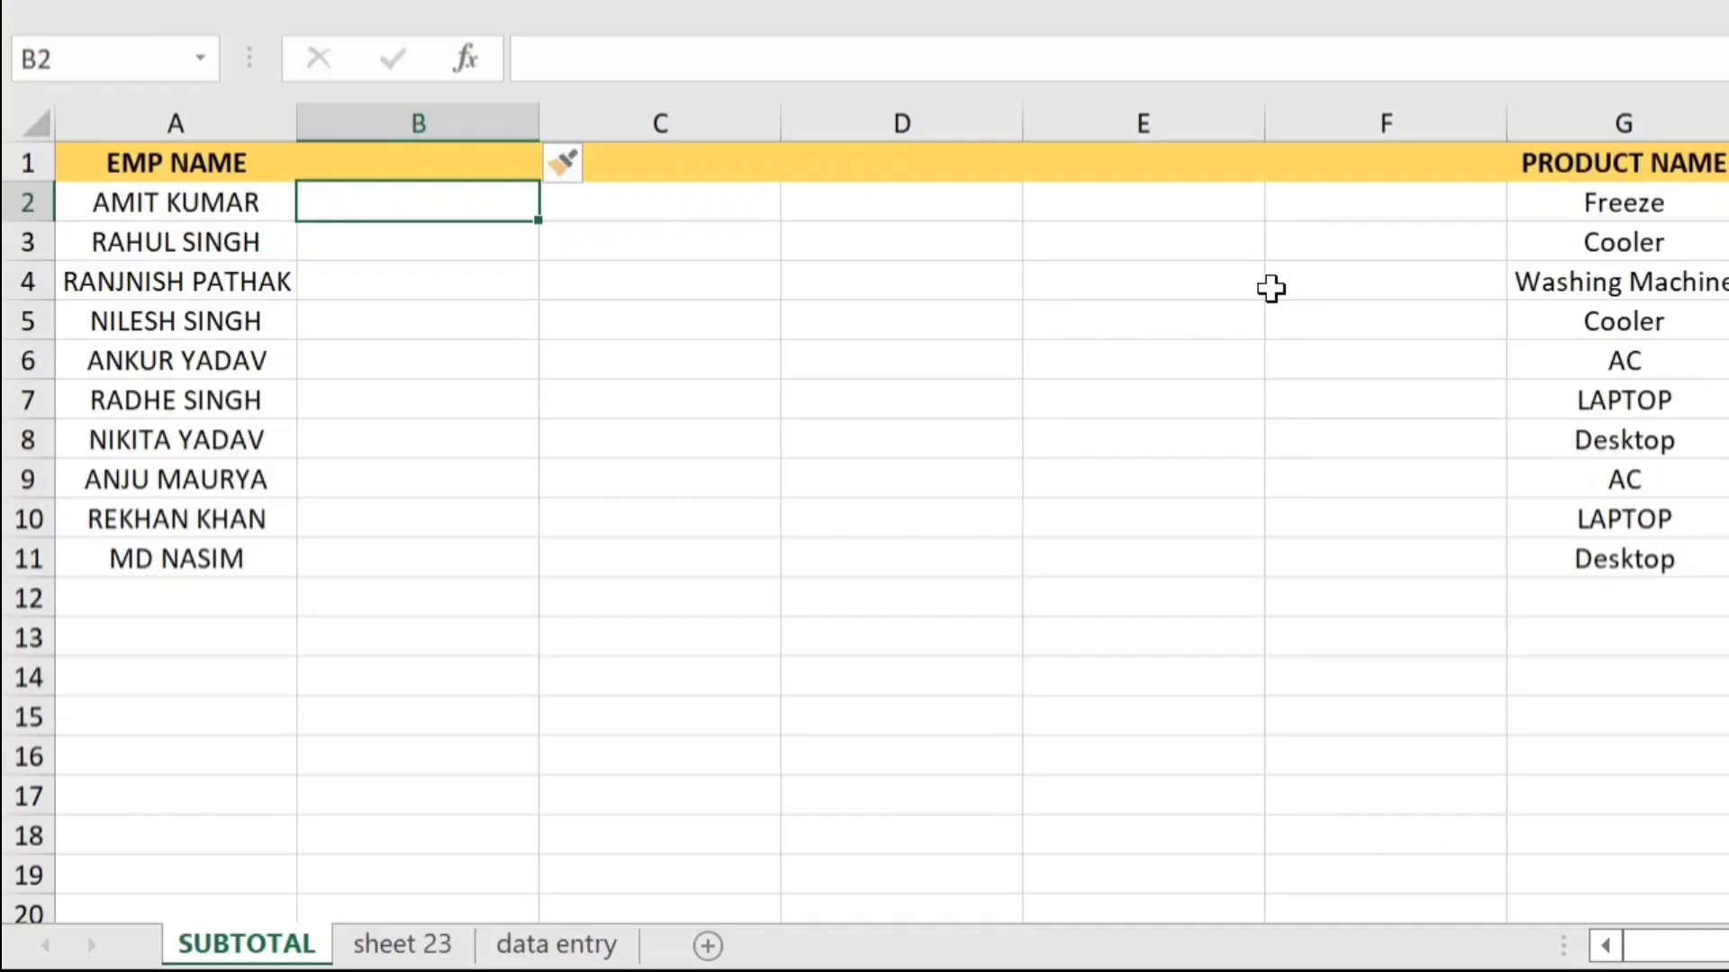
- Delete the five blank columns between EMP NAME and PRODUCT NAME, starting with column B
key("Right")
key("Right")
key("Right")
key("Left")
key("Left")
key("Left")
key("ctrl+space")
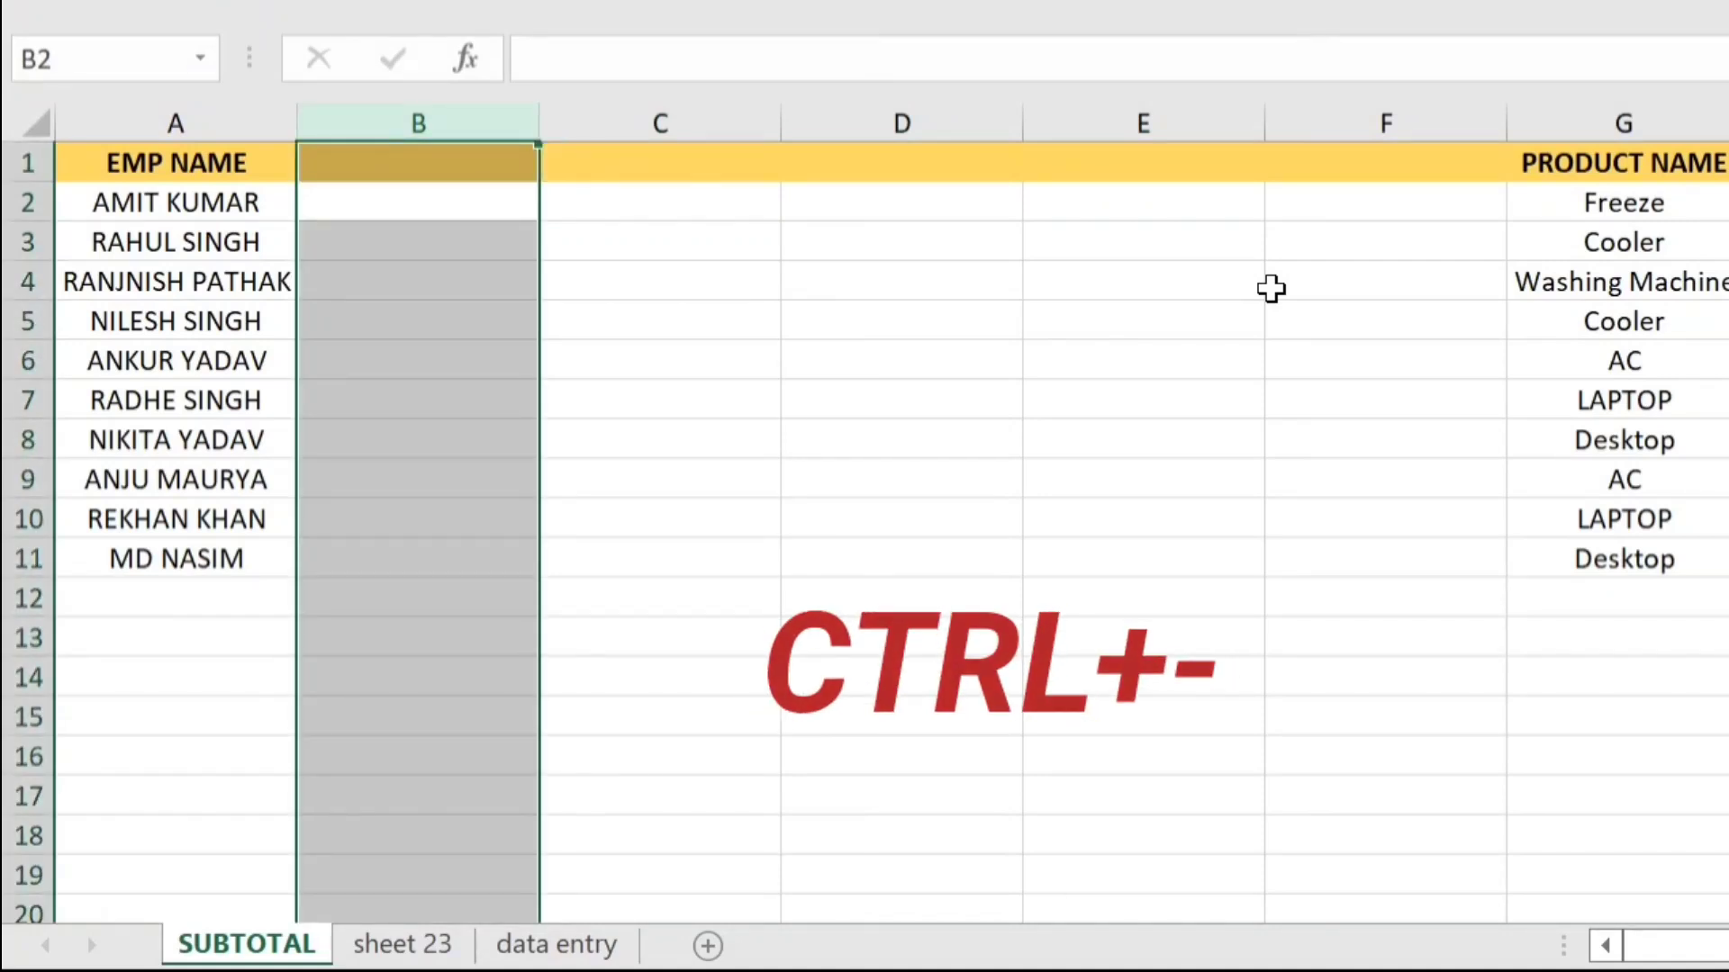
key("ctrl+minus")
key("ctrl+minus")
key("ctrl+minus")
key("ctrl+minus")
key("ctrl+minus")
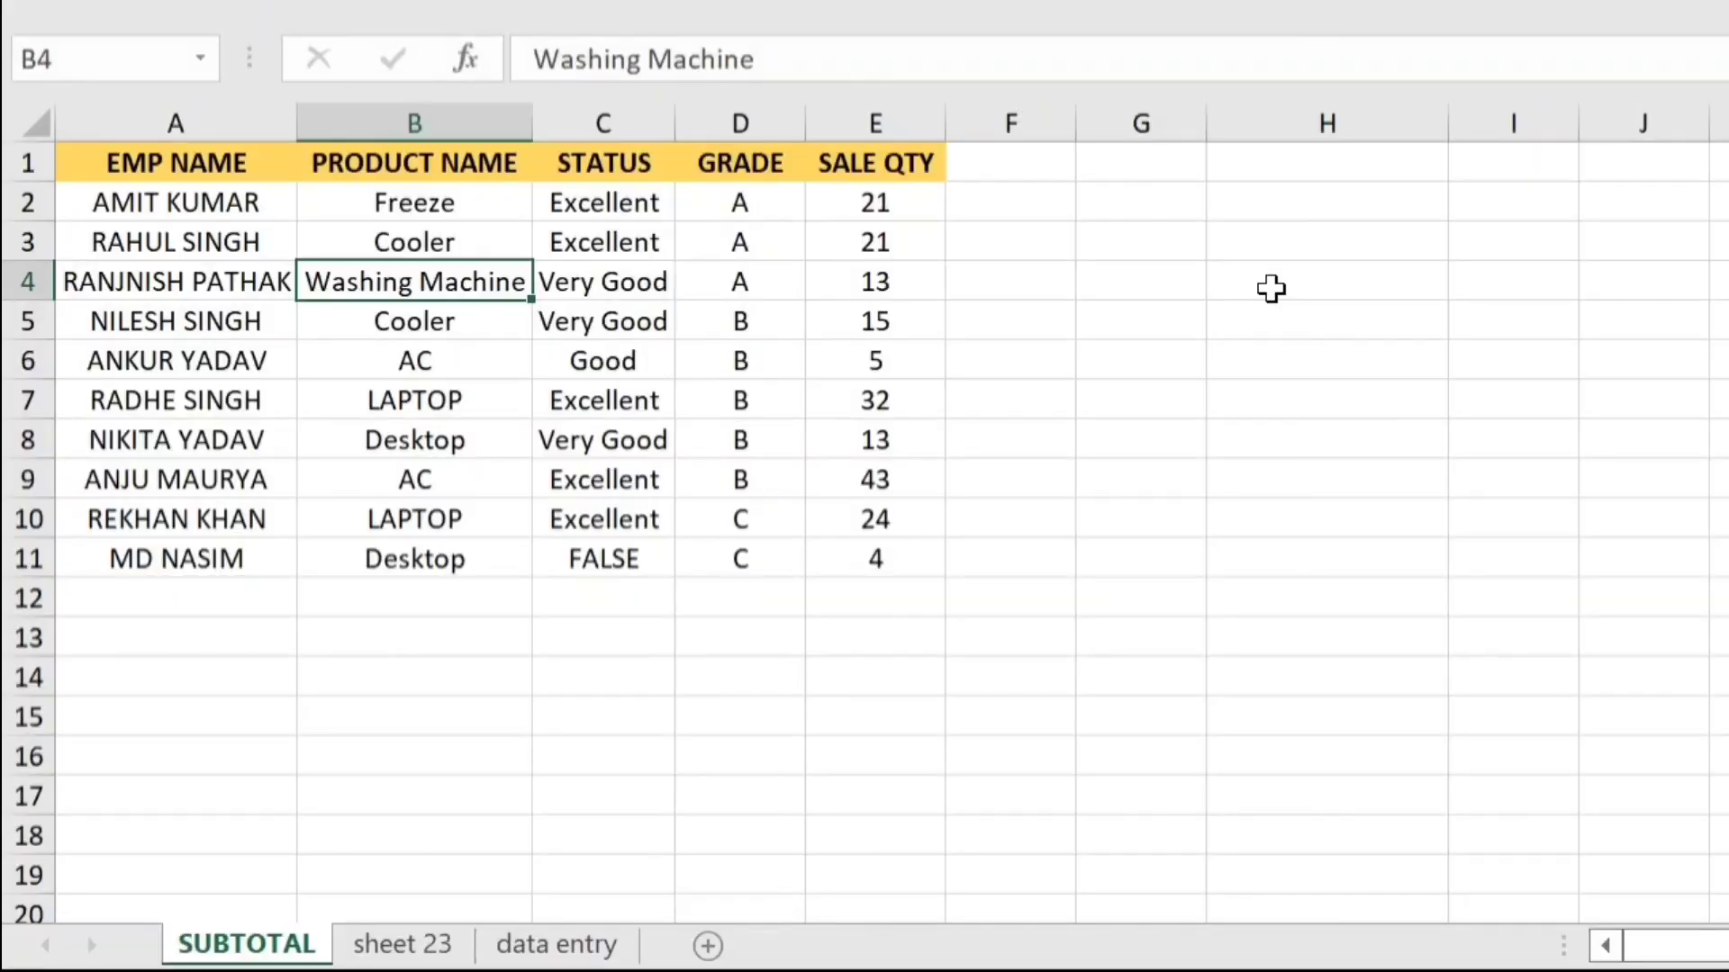
- Select the whole of row 4 from cell A4 and insert eight blank rows above it
key("Up")
key("Left")
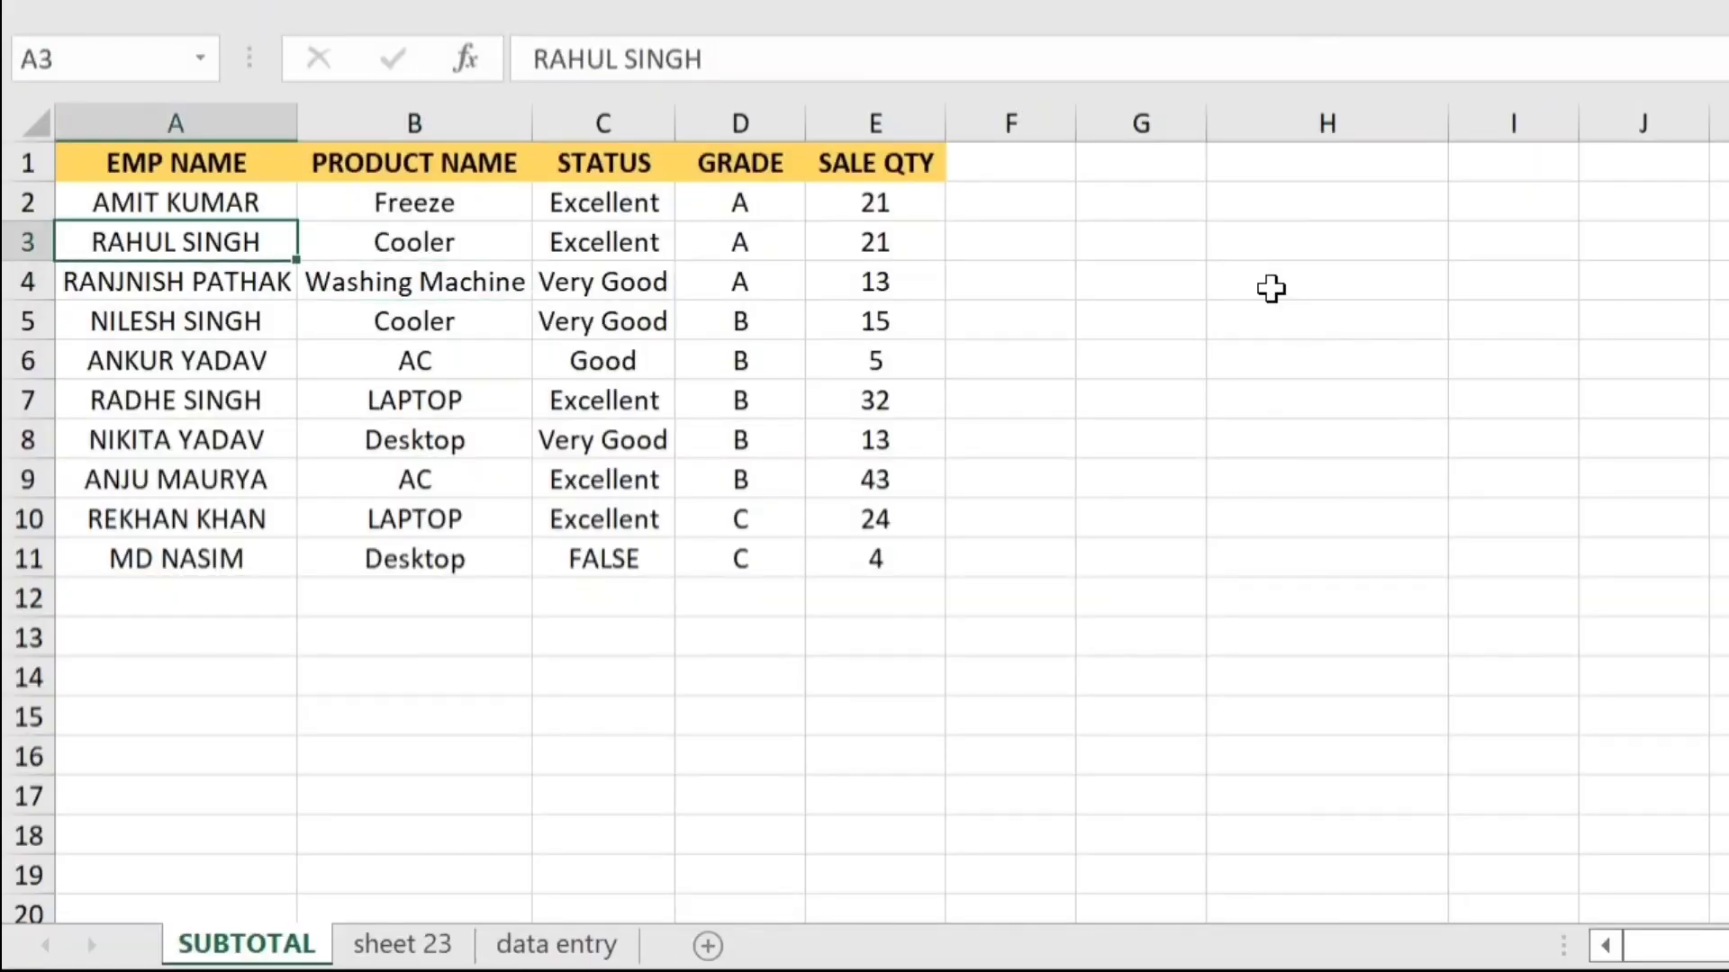
key("Down")
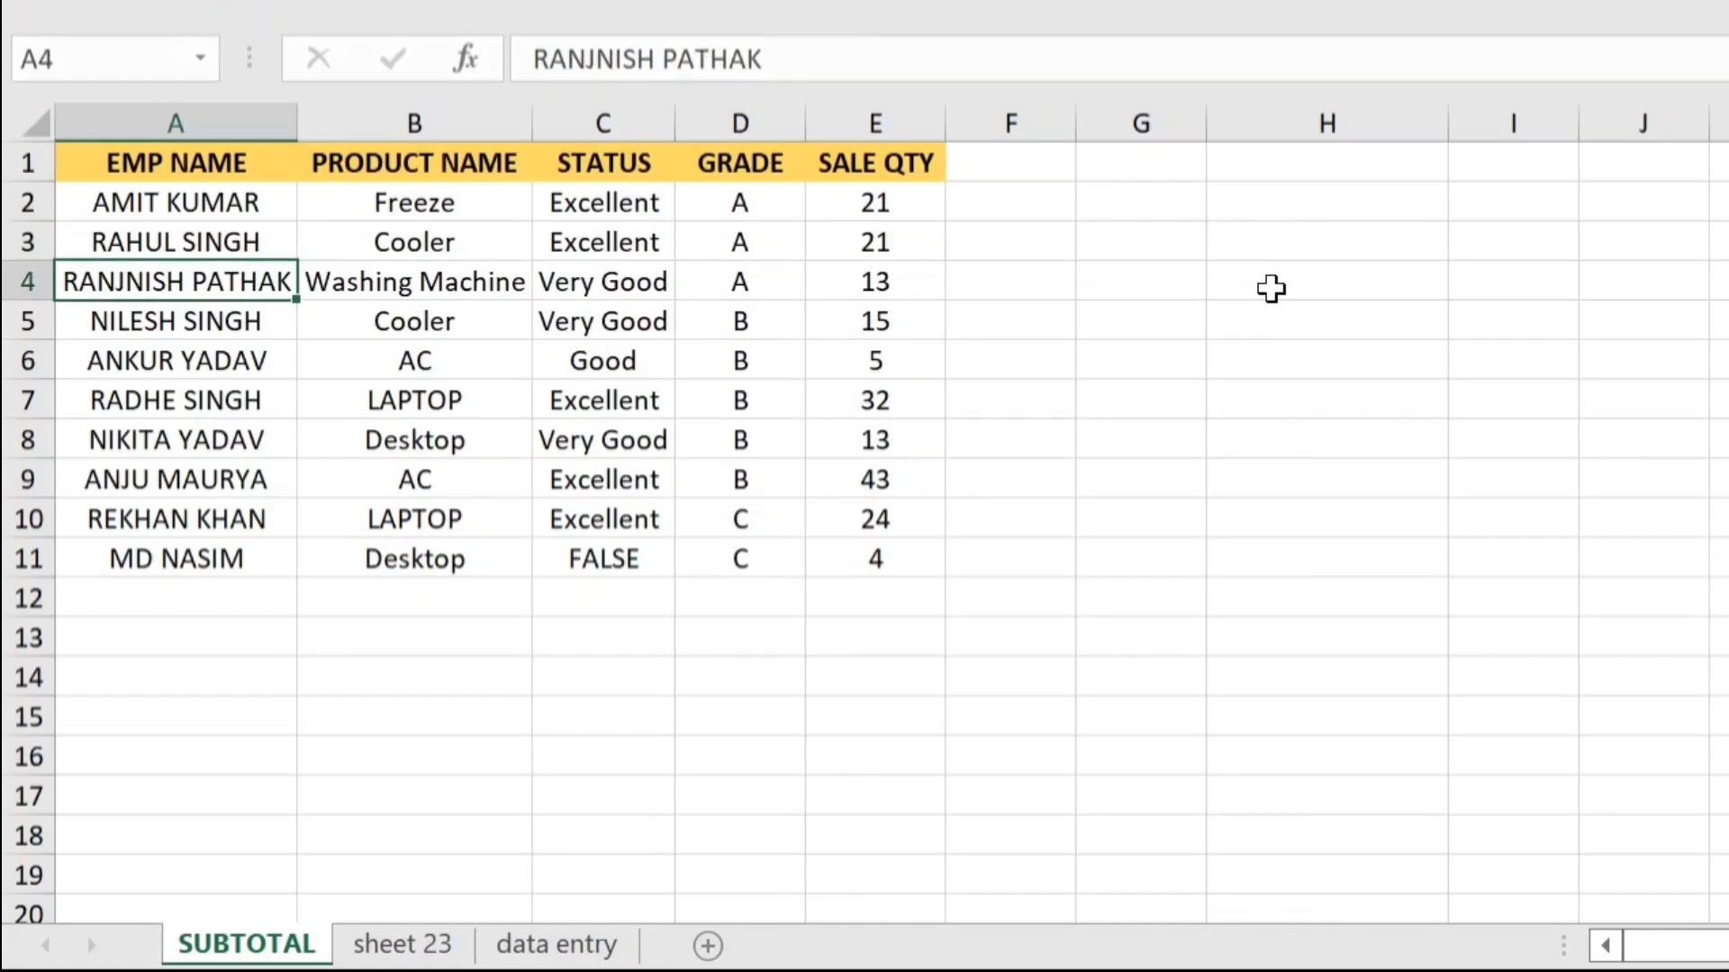
key("shift+space")
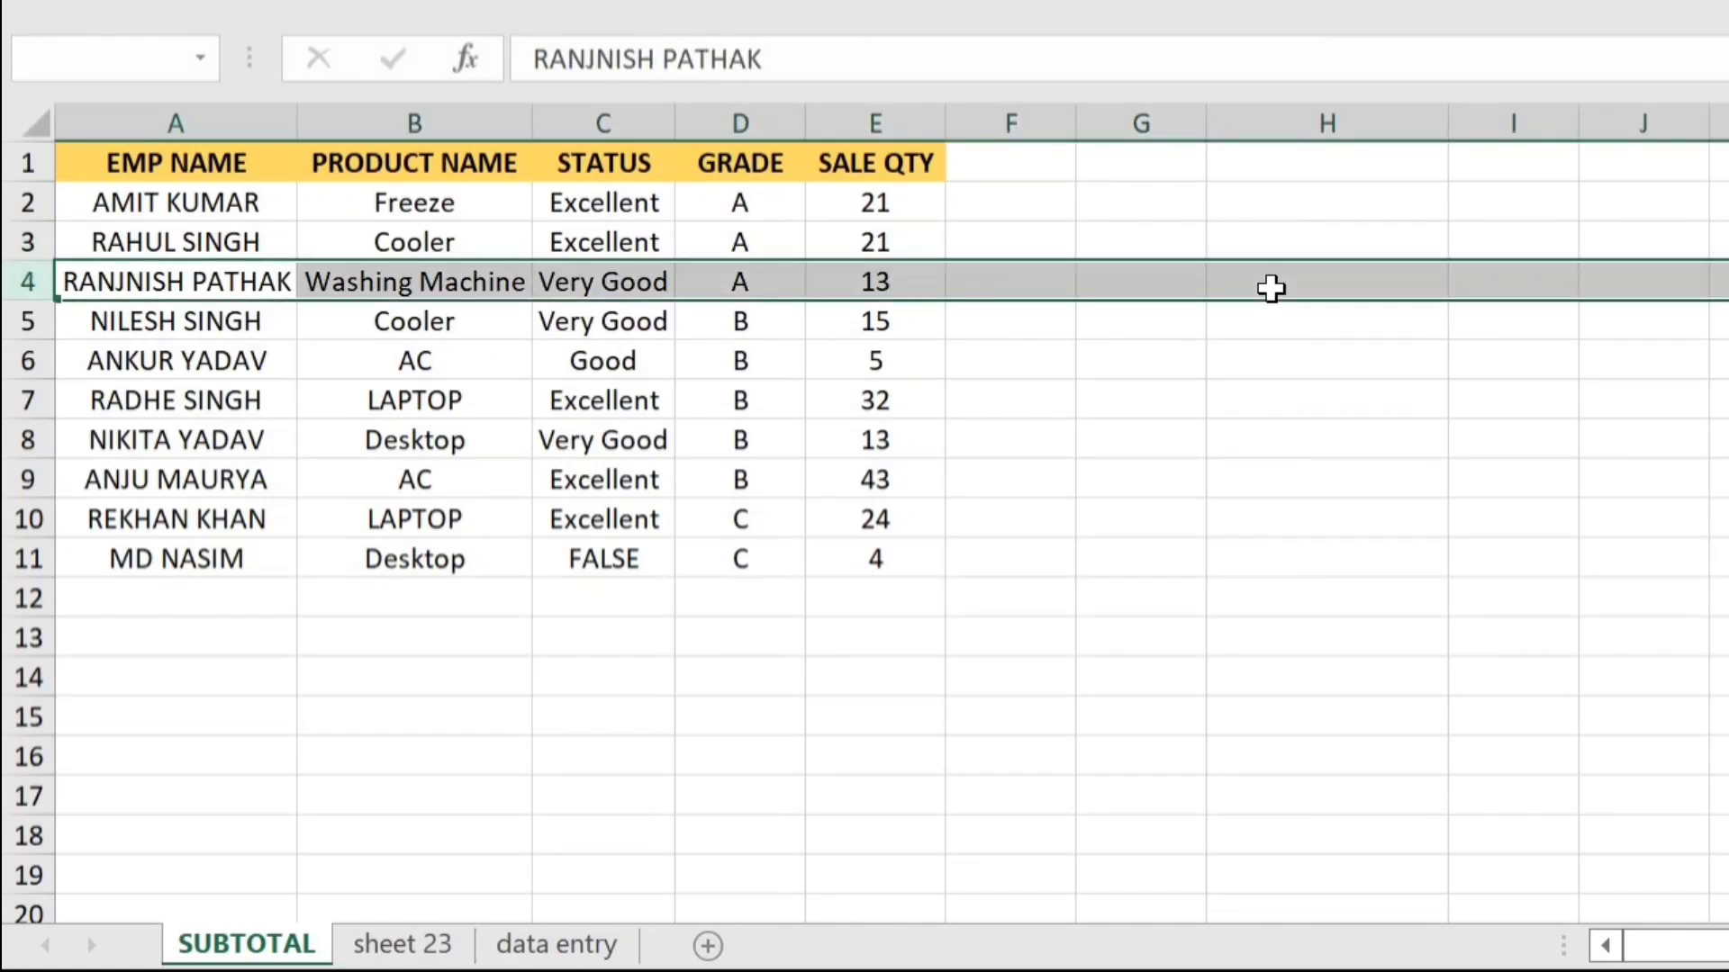
key("ctrl+shift+plus")
key("ctrl+shift+plus")
key("ctrl+shift+plus")
key("ctrl+shift+plus")
key("ctrl+shift+plus")
key("ctrl+shift+plus")
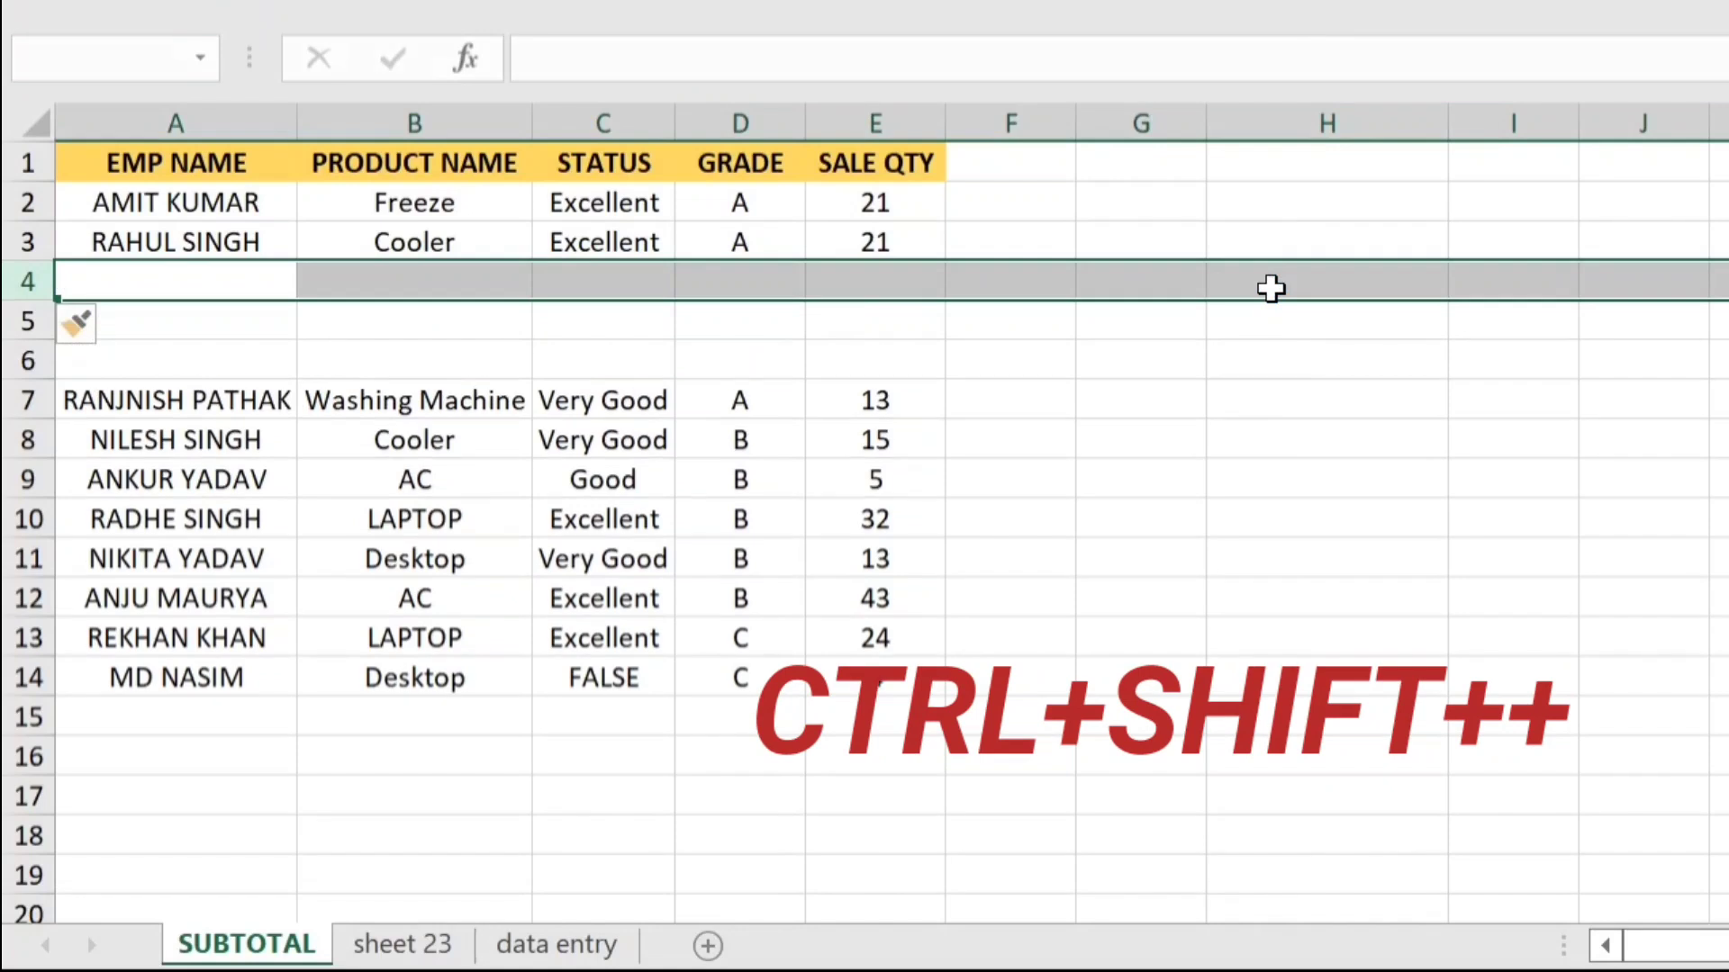
key("ctrl+shift+plus")
key("ctrl+shift+plus")
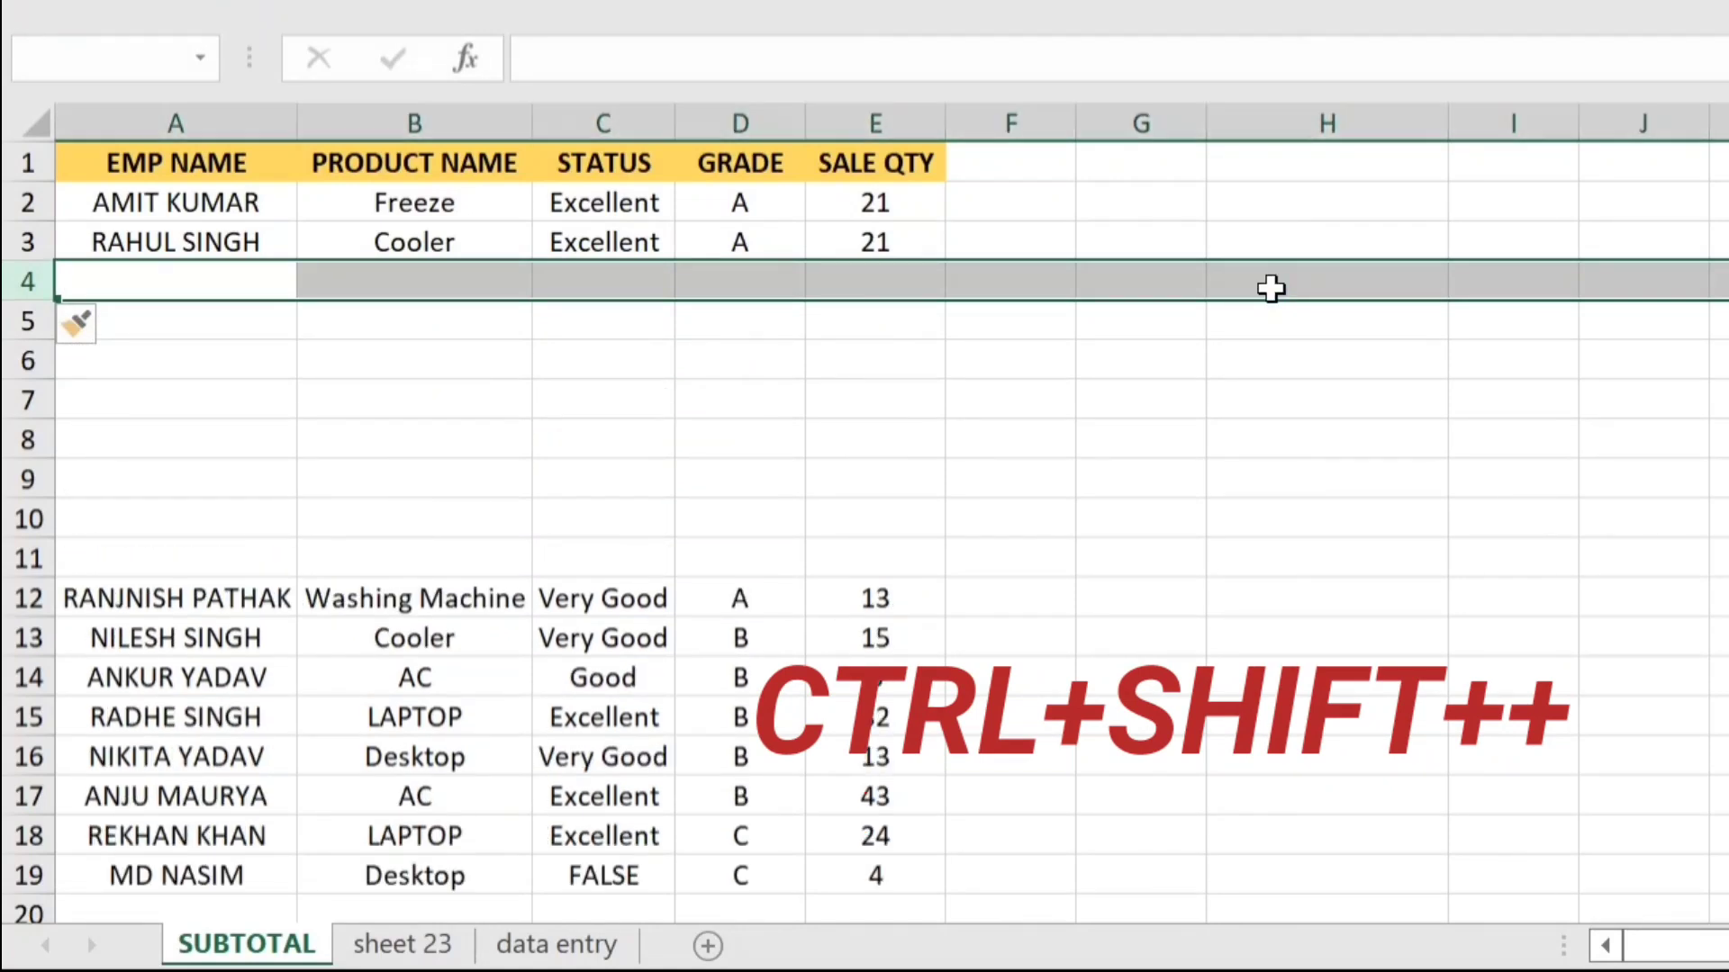
- Select blank row 4 from cell A4 and delete the eight blank rows
key("Right")
key("Left")
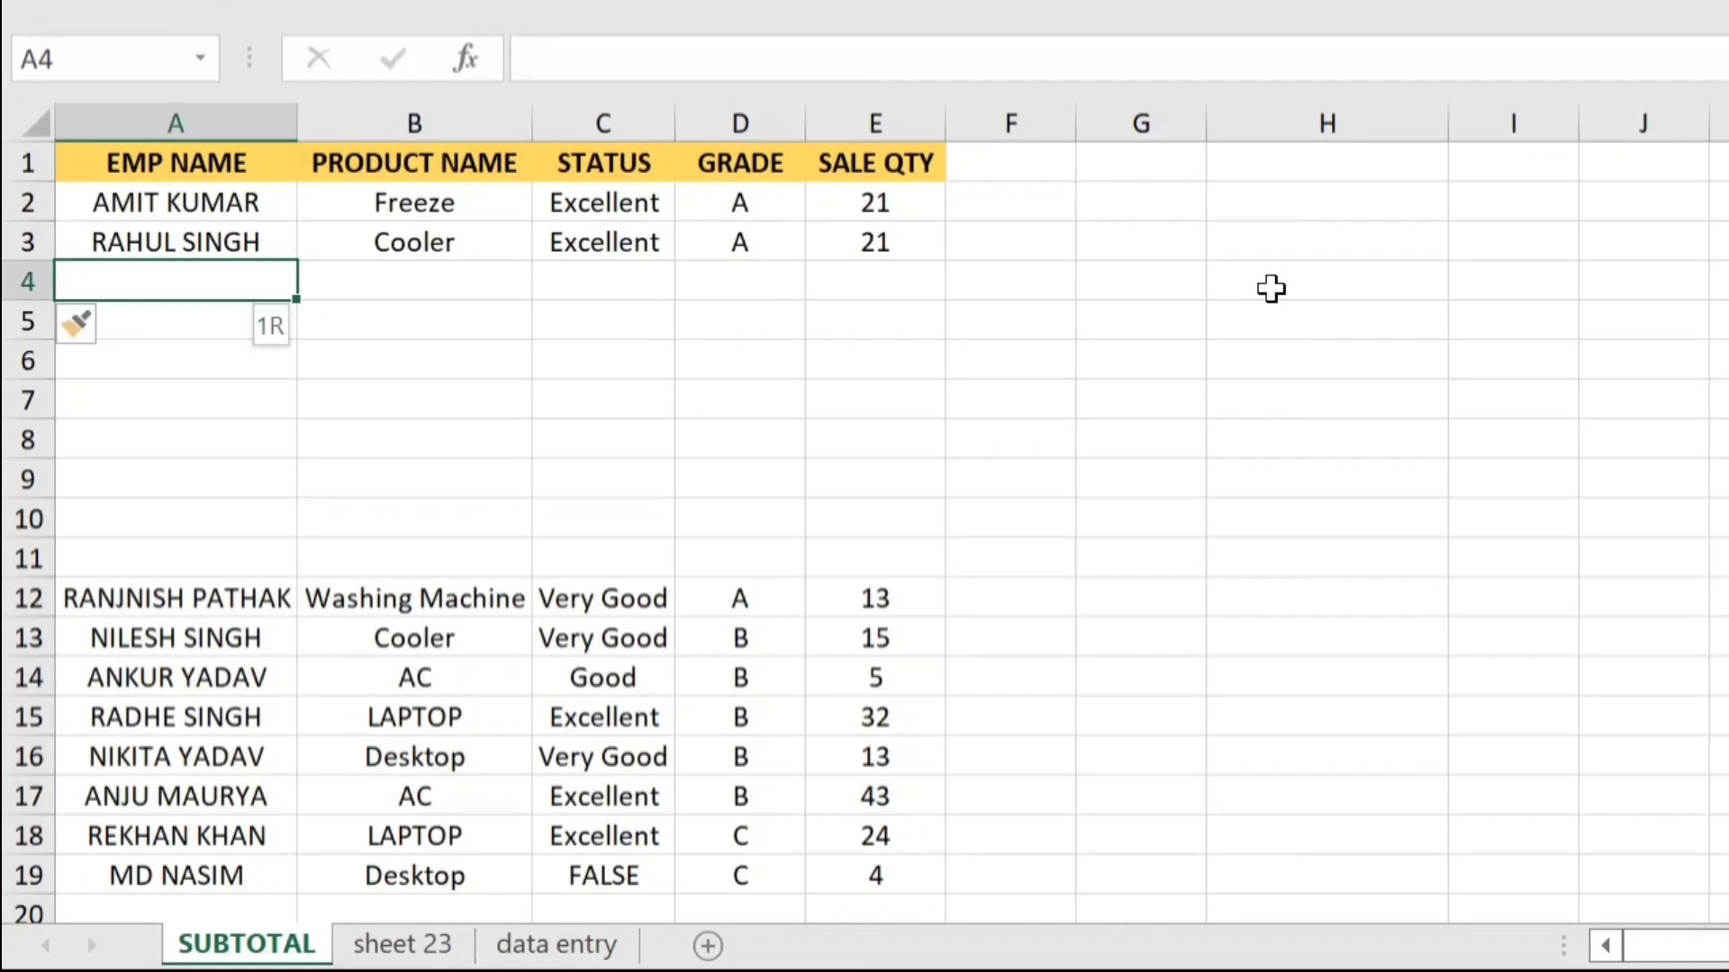
key("shift+space")
key("ctrl+minus")
key("ctrl+minus")
key("ctrl+minus")
key("ctrl+minus")
key("ctrl+minus")
key("ctrl+minus")
key("ctrl+minus")
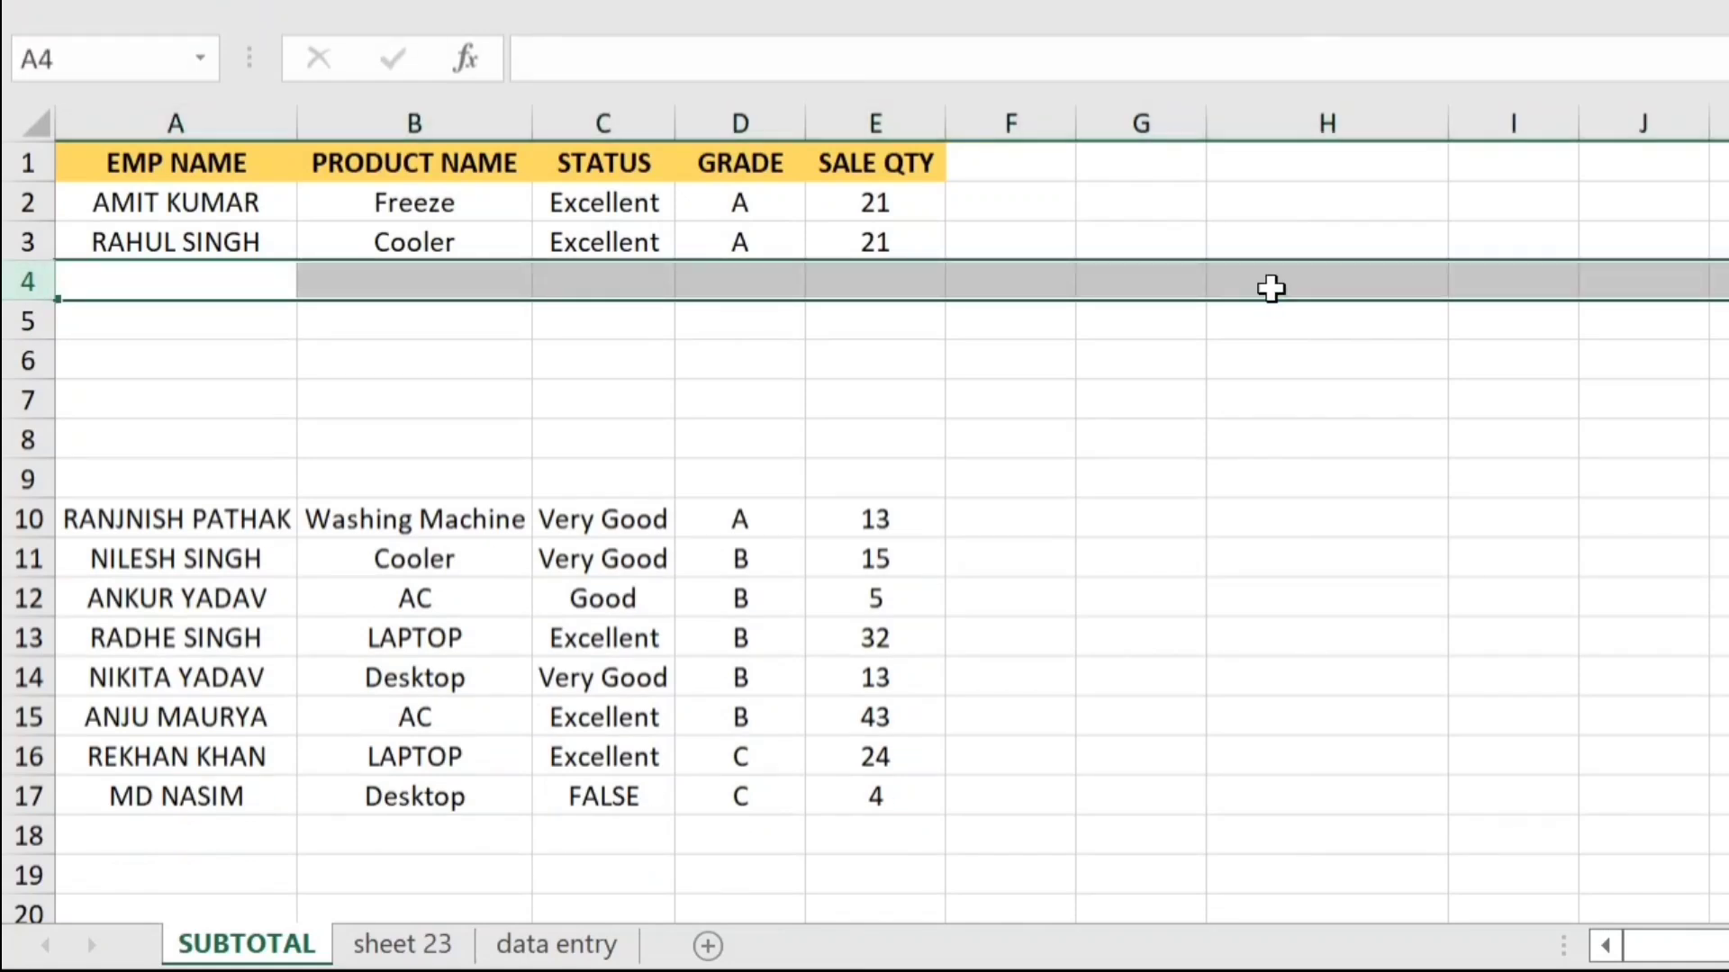
key("ctrl+minus")
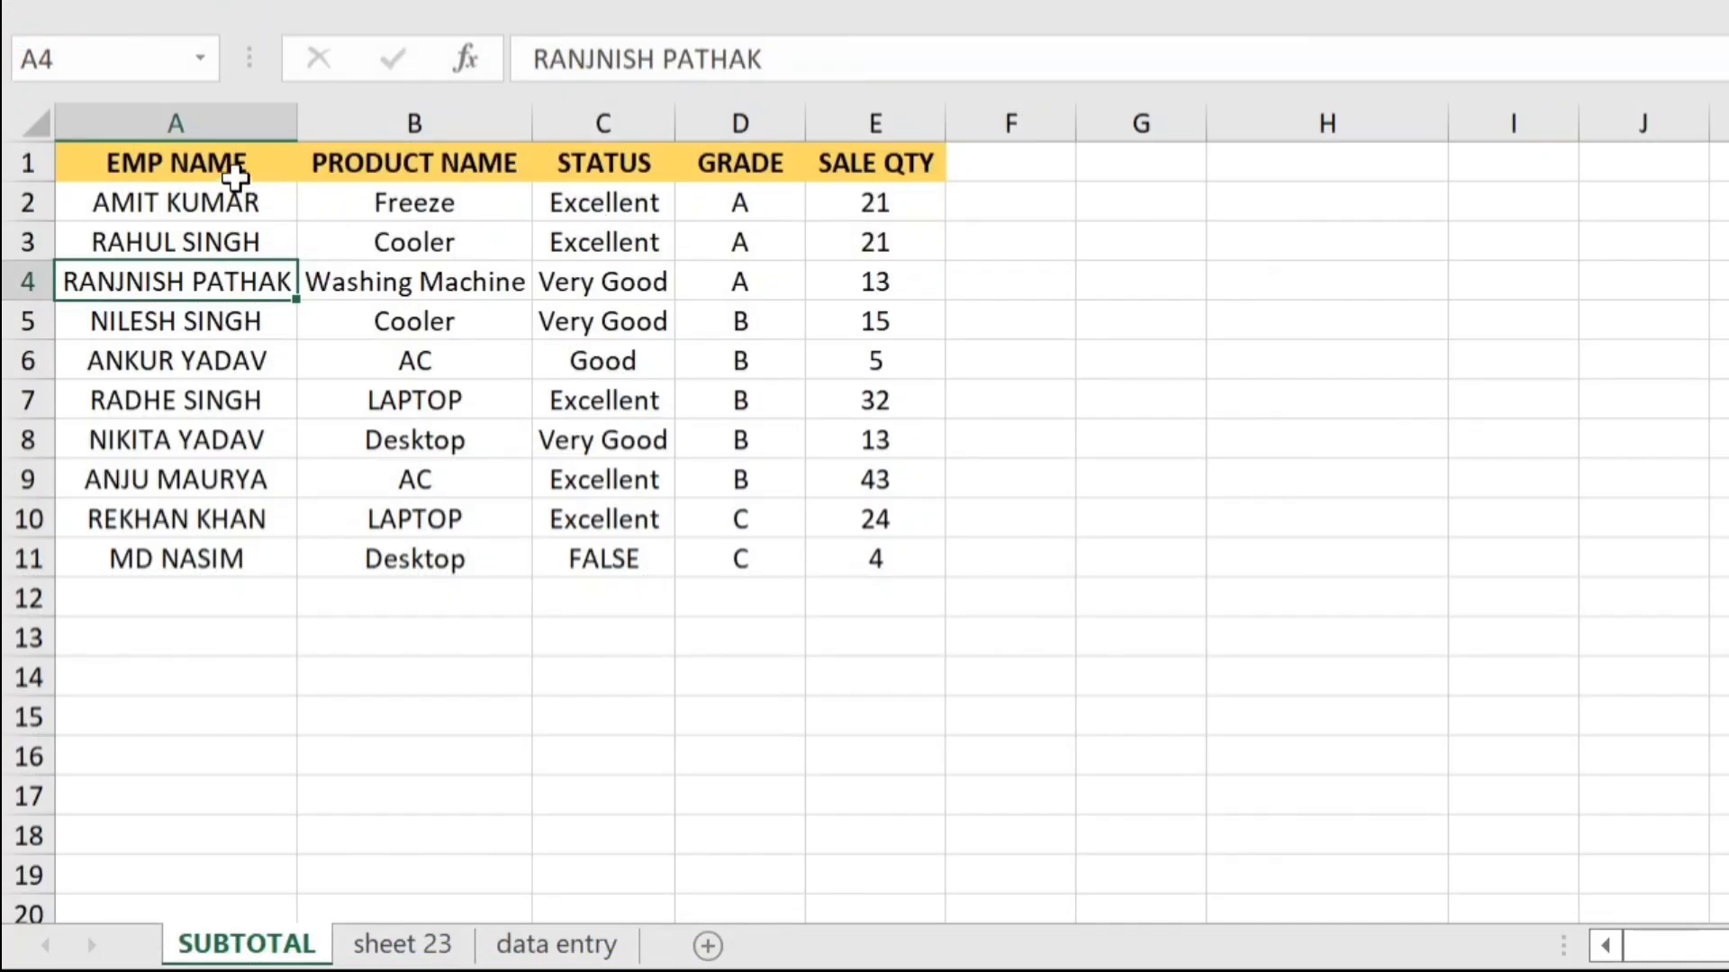
- Insert a blank row above the header row and merge and center cells A1 through E1
left_click(236, 174)
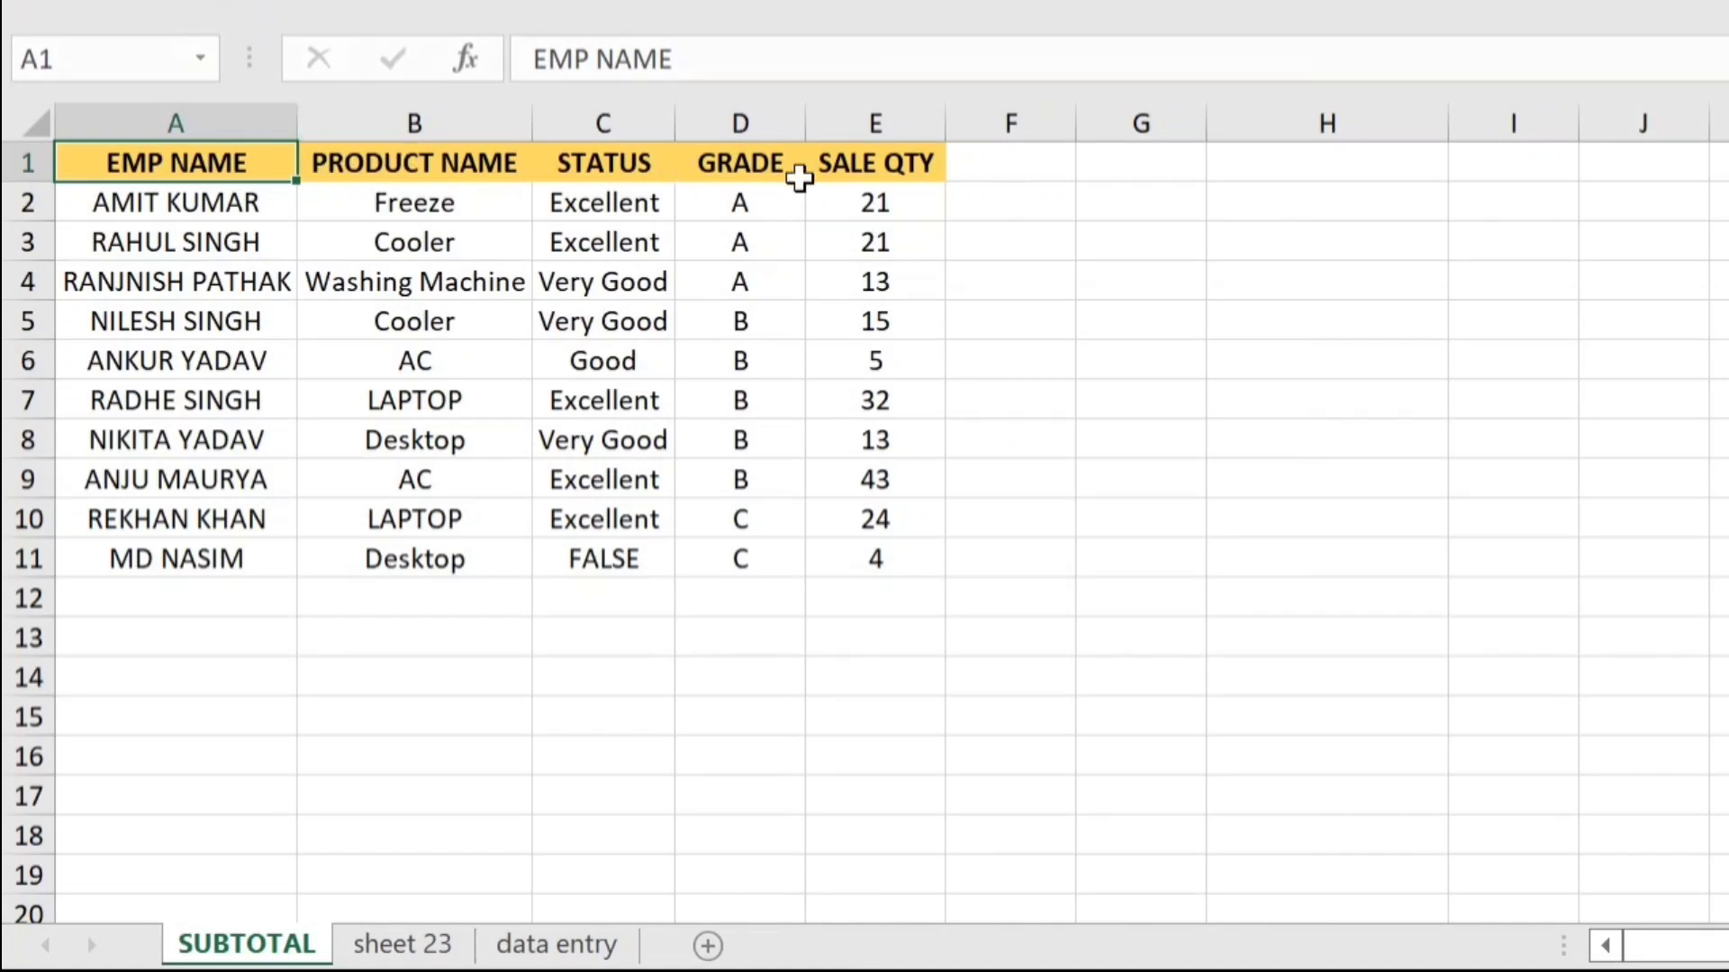
right_click(41, 167)
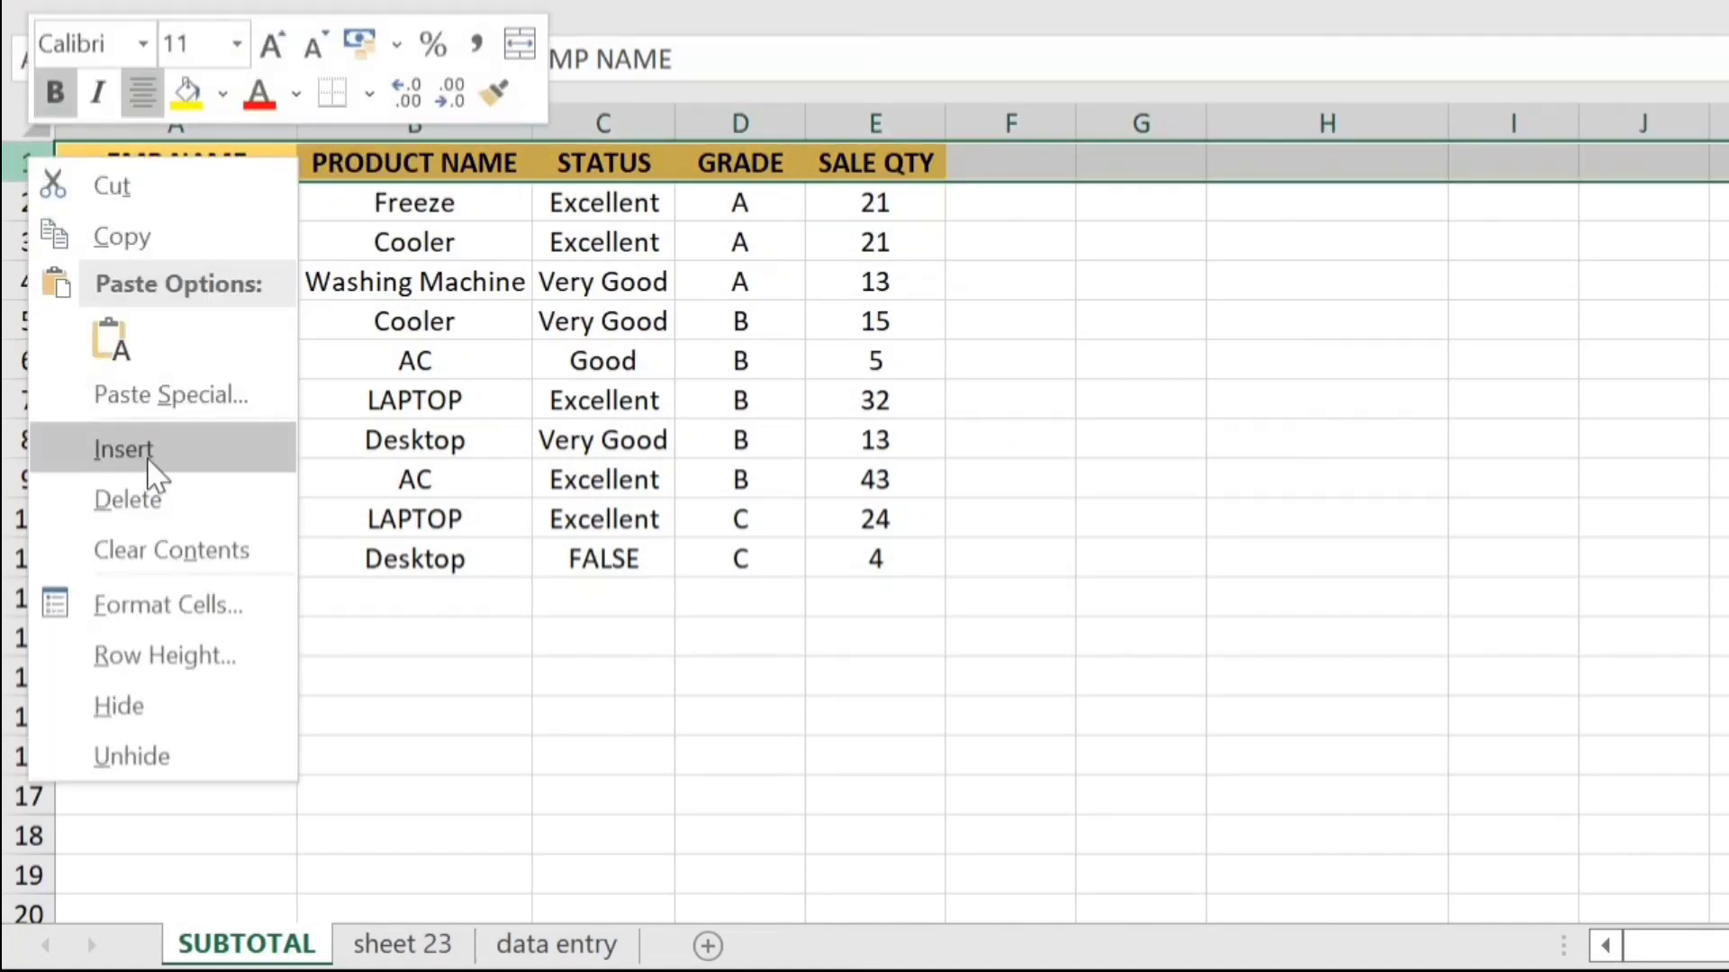
left_click(144, 450)
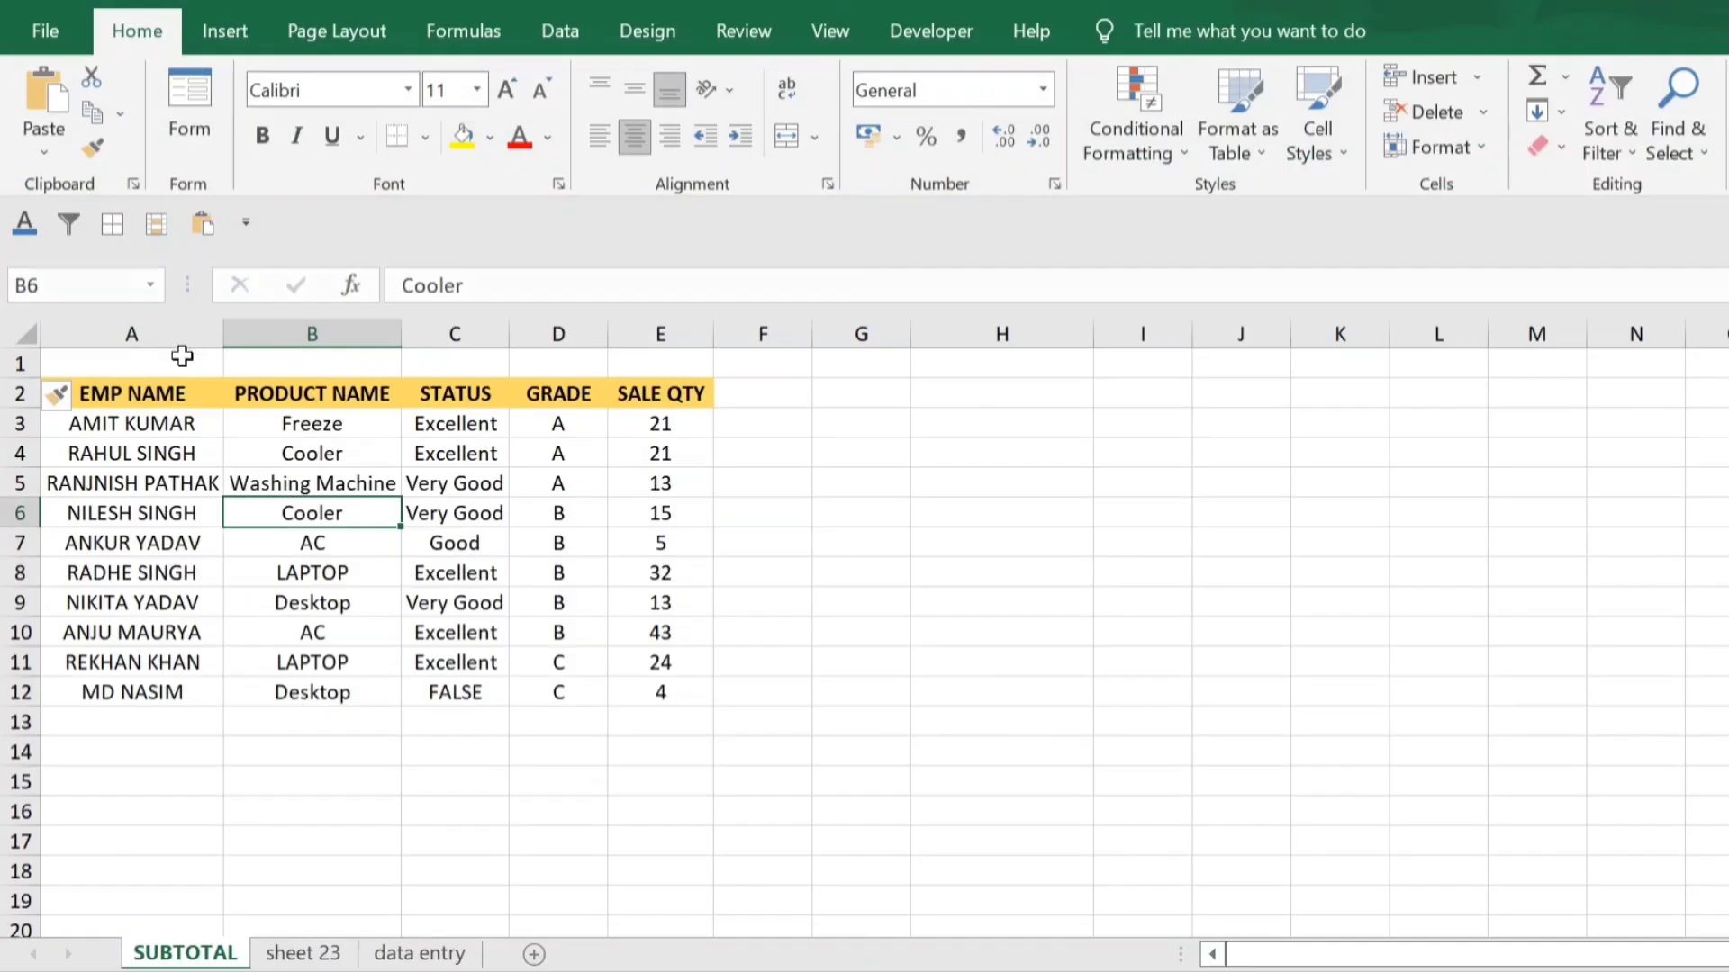
left_click_drag(236, 155, 891, 155)
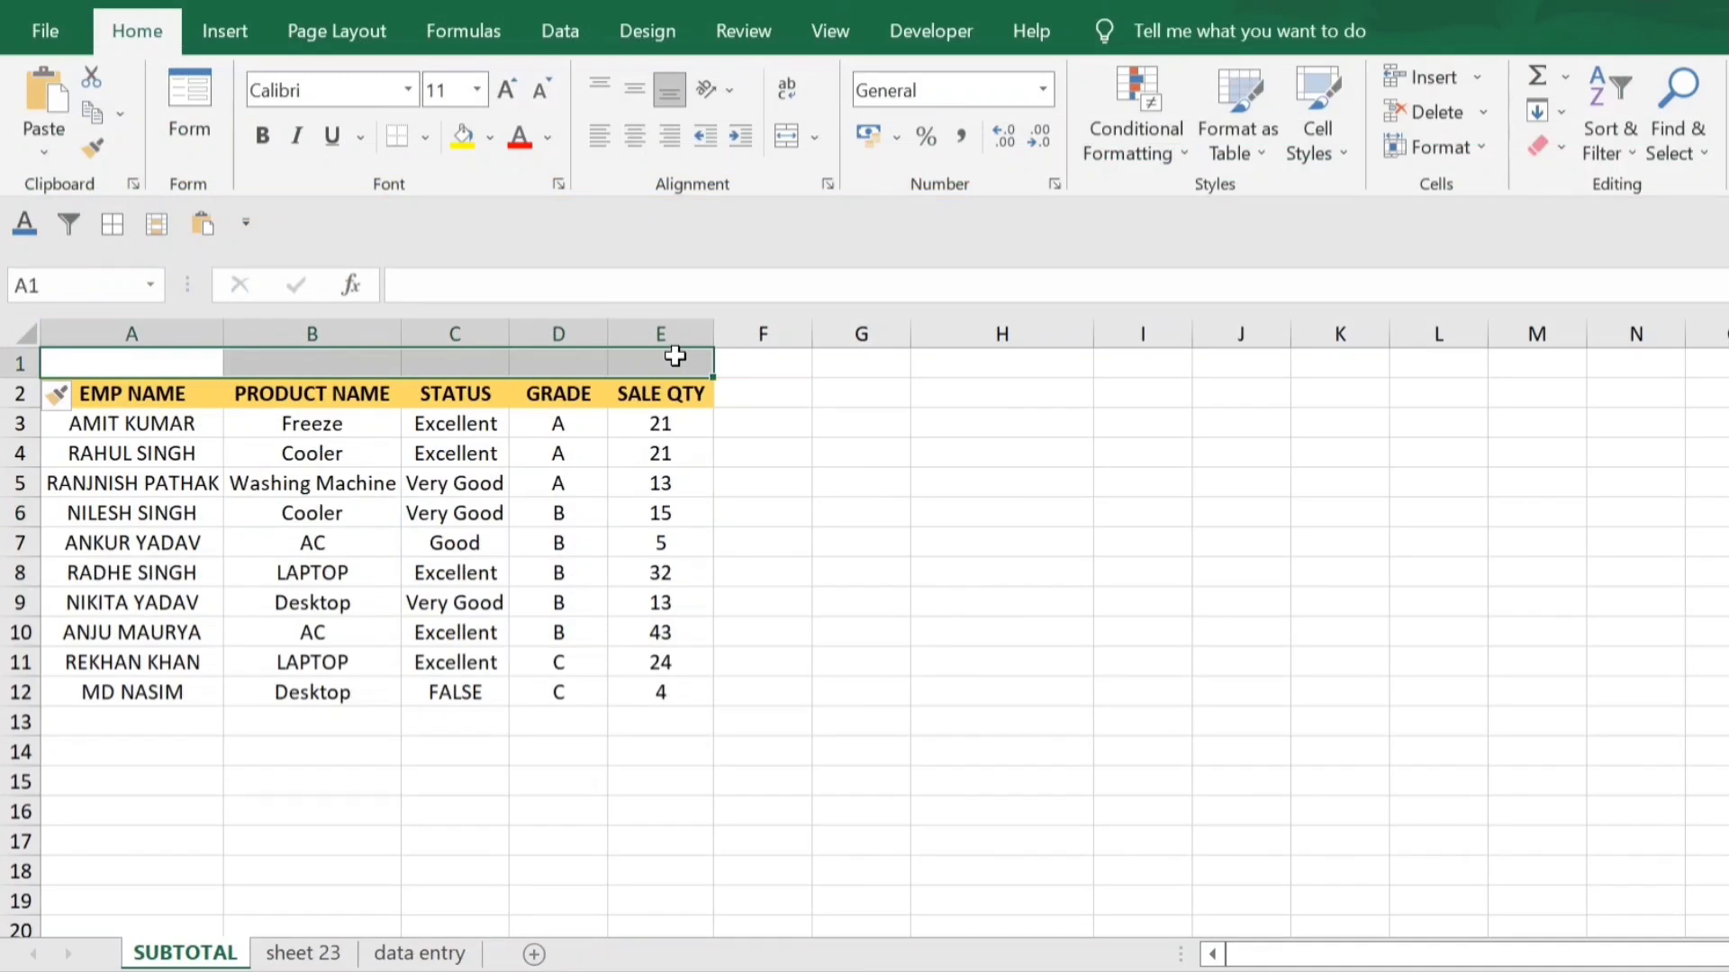
left_click(796, 139)
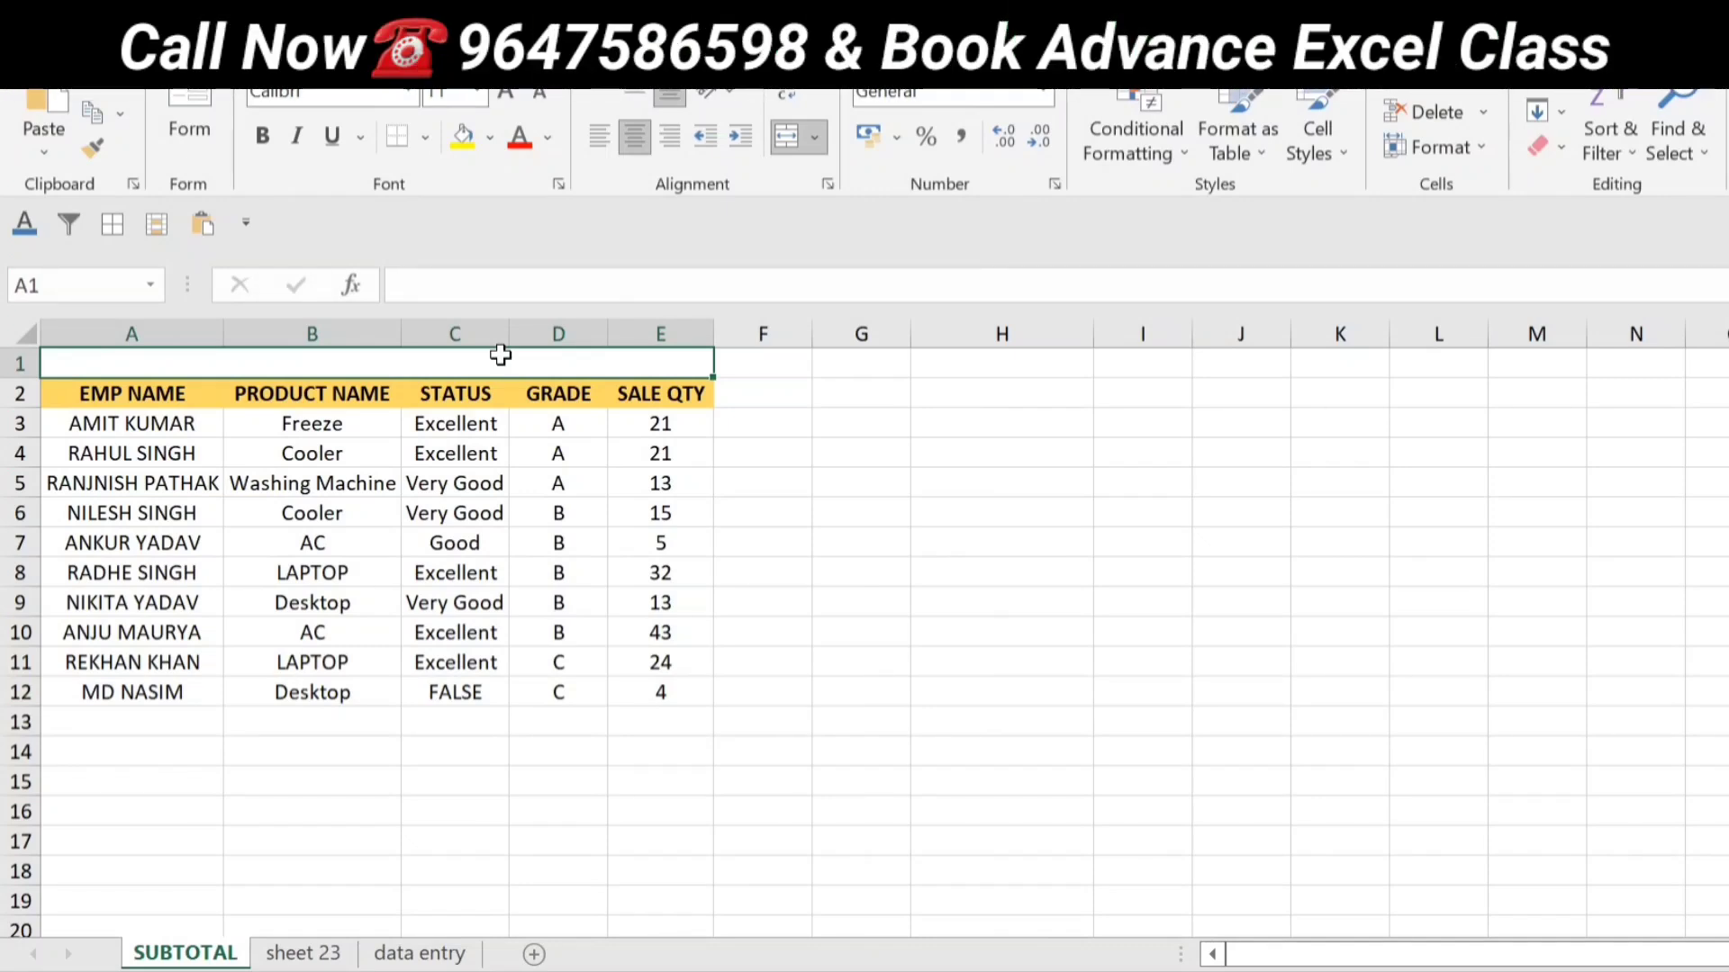
- Undo the cell merge and the row insertion, and reduce the selection to cell A1
key("ctrl+z")
key("ctrl+z")
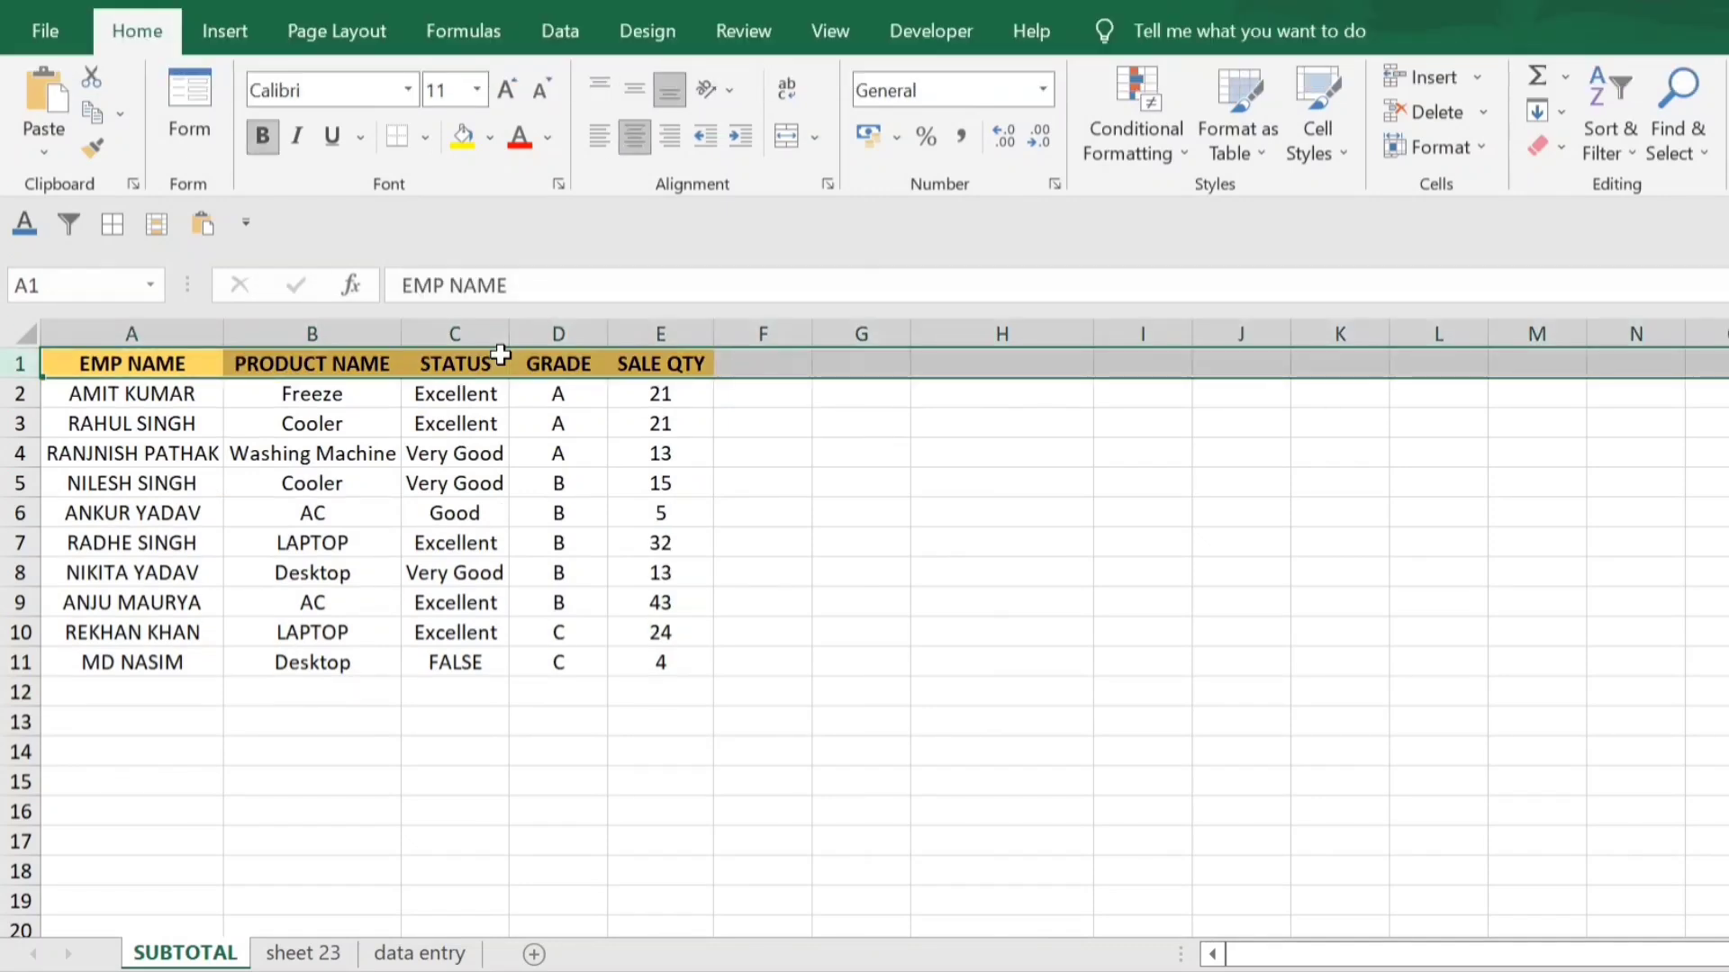
key("Right")
key("Left")
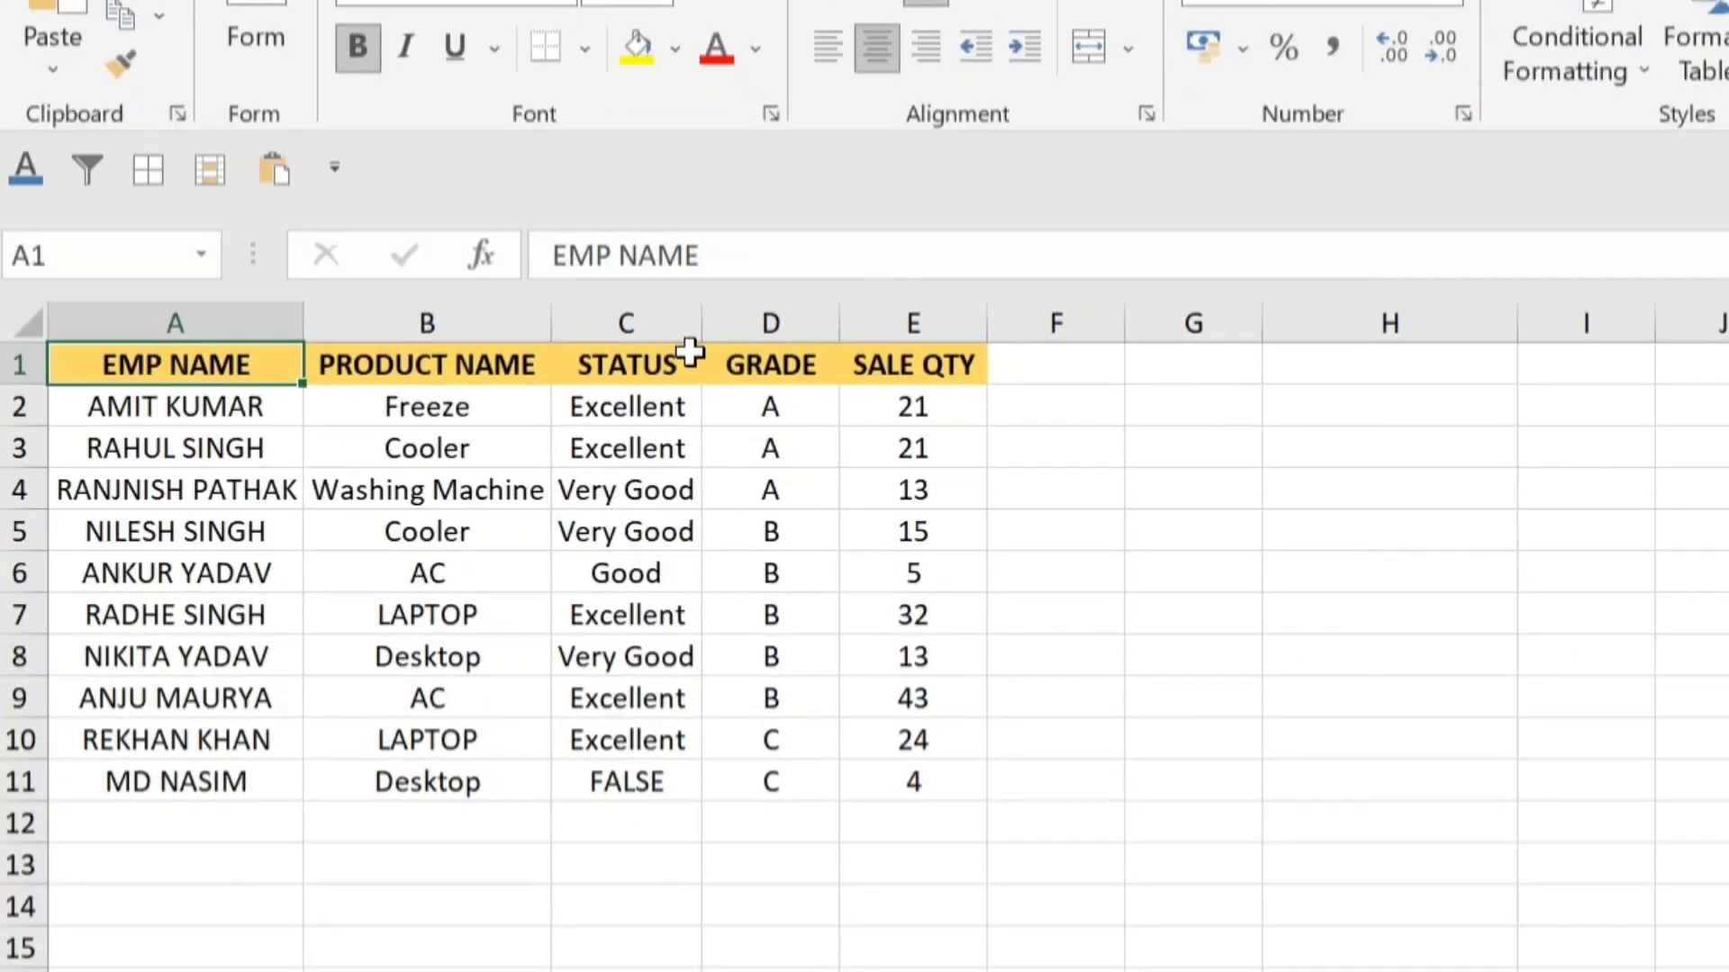
- Insert a blank row above the header row and merge cells A1 through E1 without centering
key("shift+space")
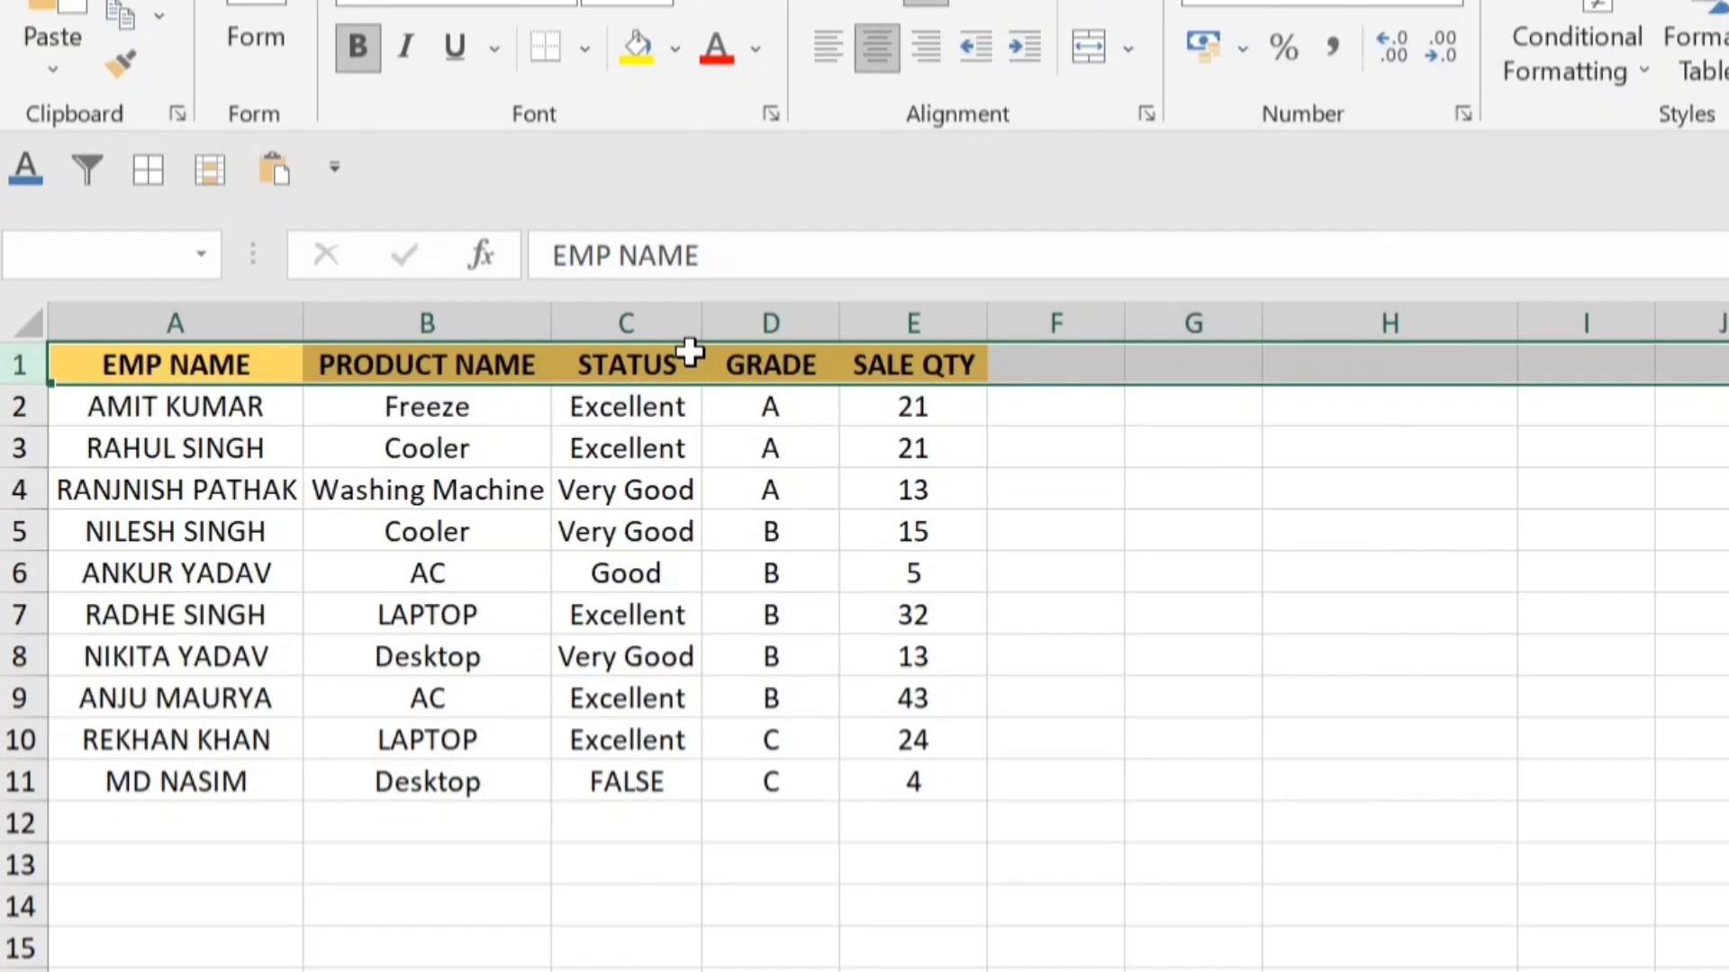
key("ctrl+shift+plus")
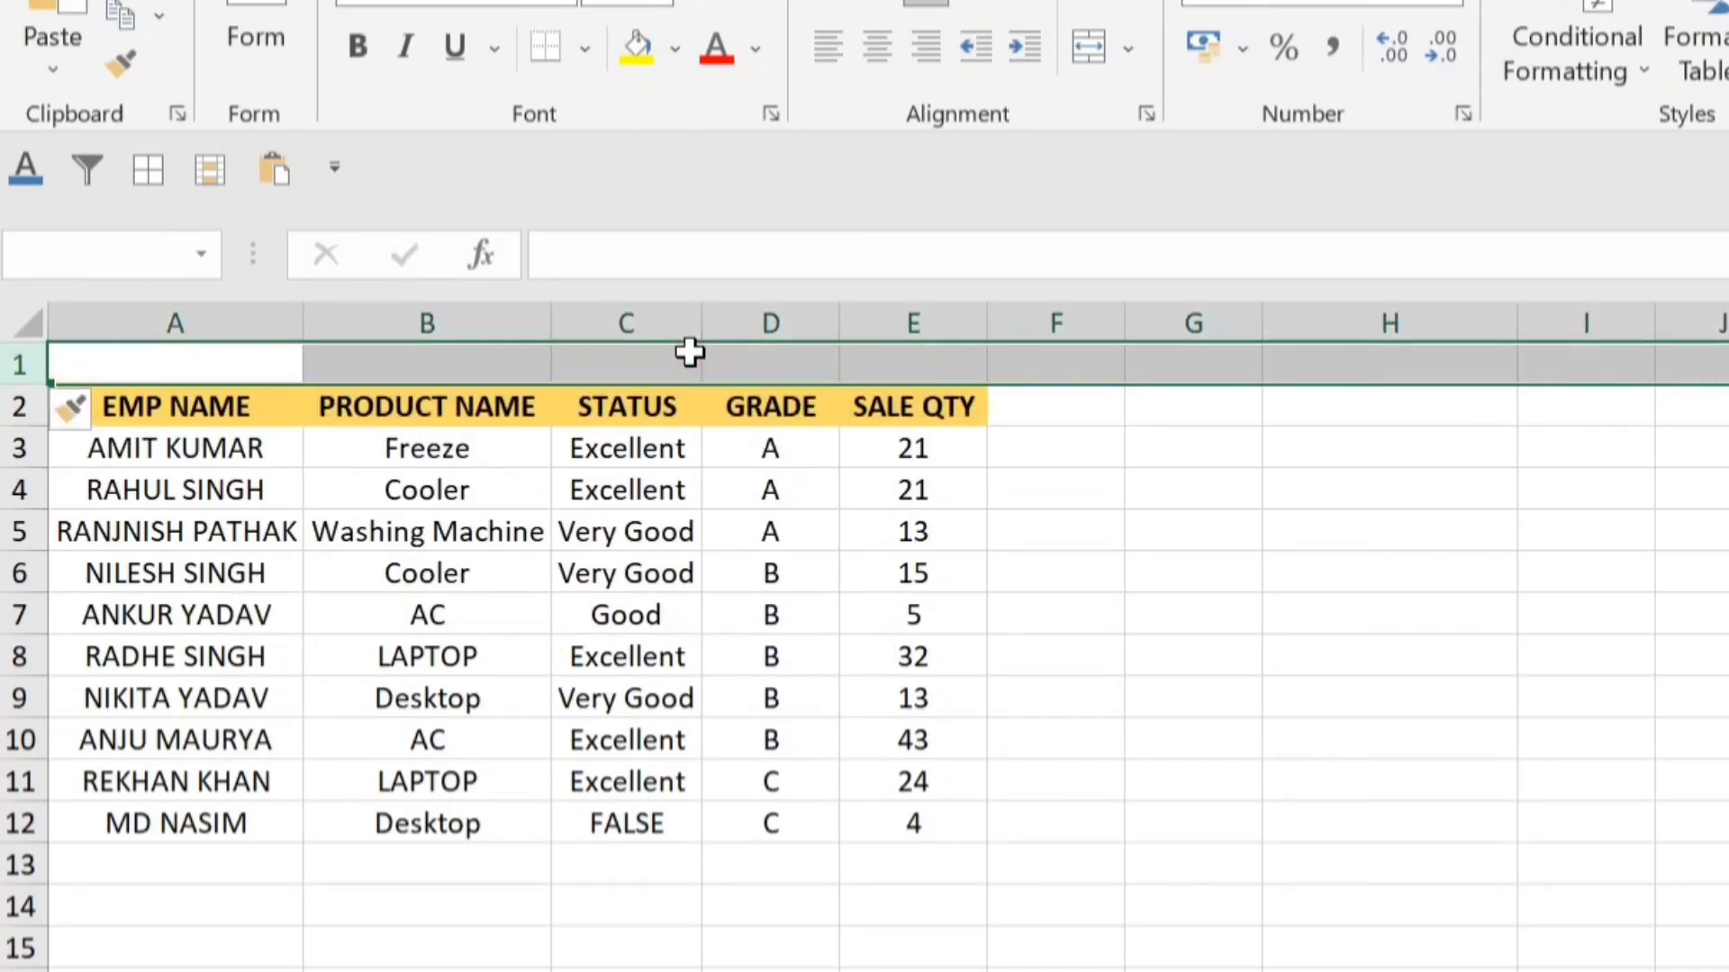
key("Home")
key("shift+Right")
key("shift+Right")
key("shift+Right")
key("shift+Right")
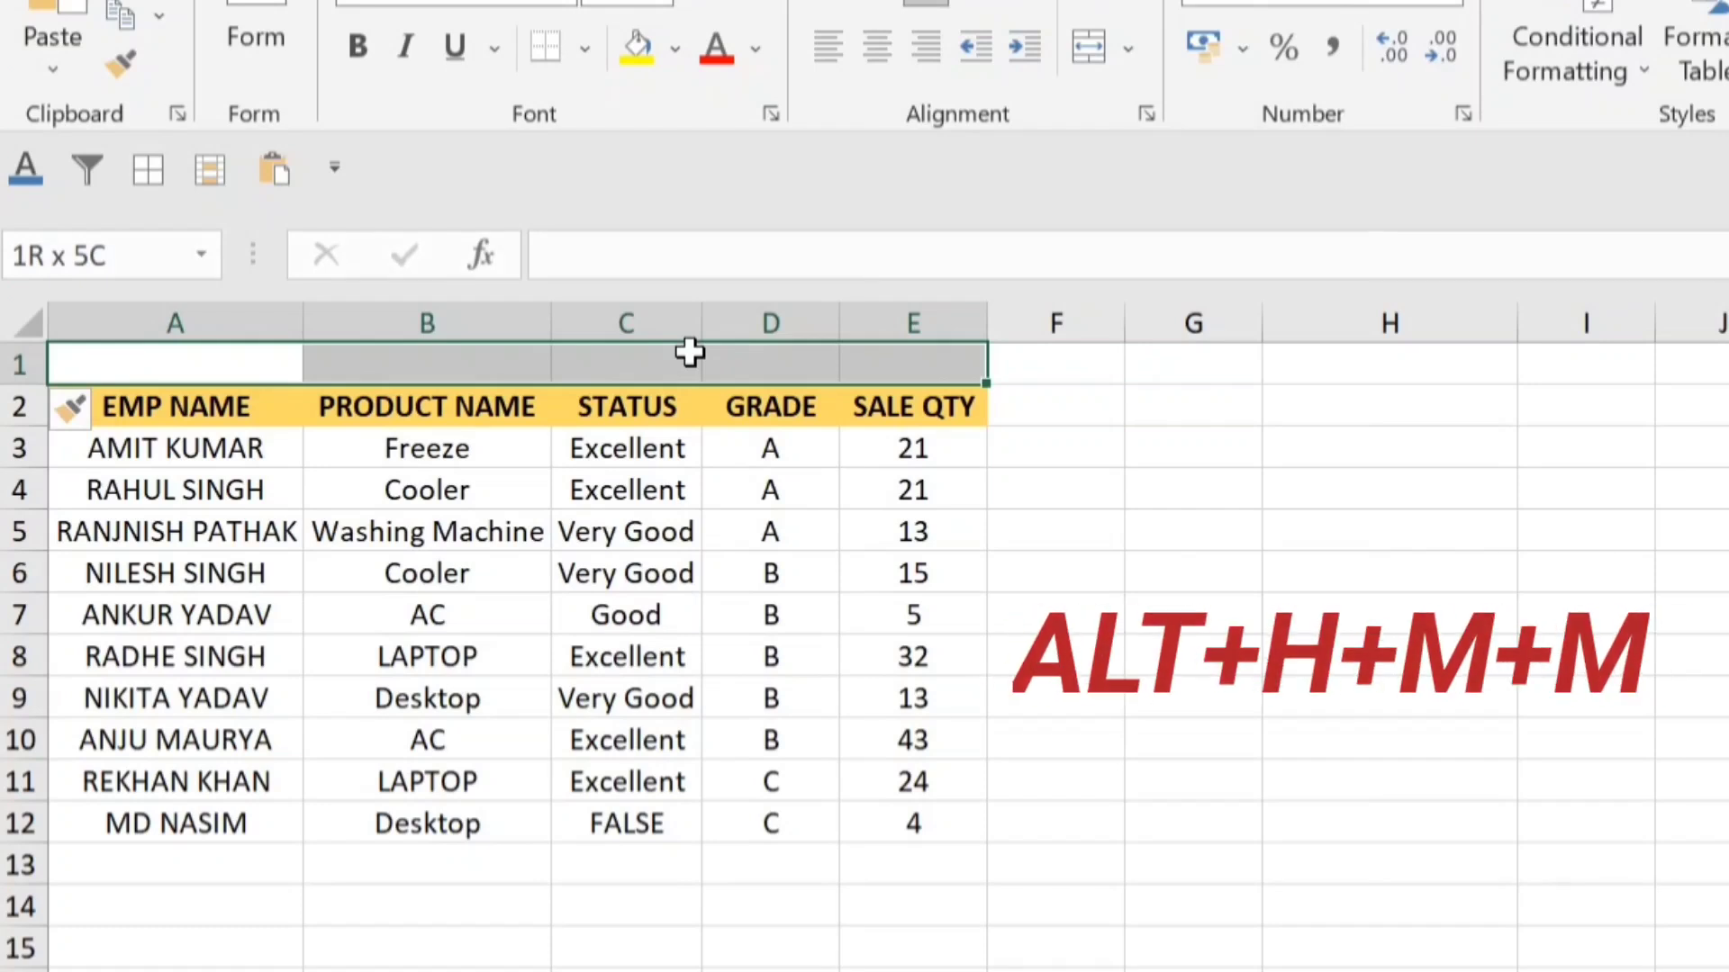
key("alt")
key("h")
key("m")
key("m")
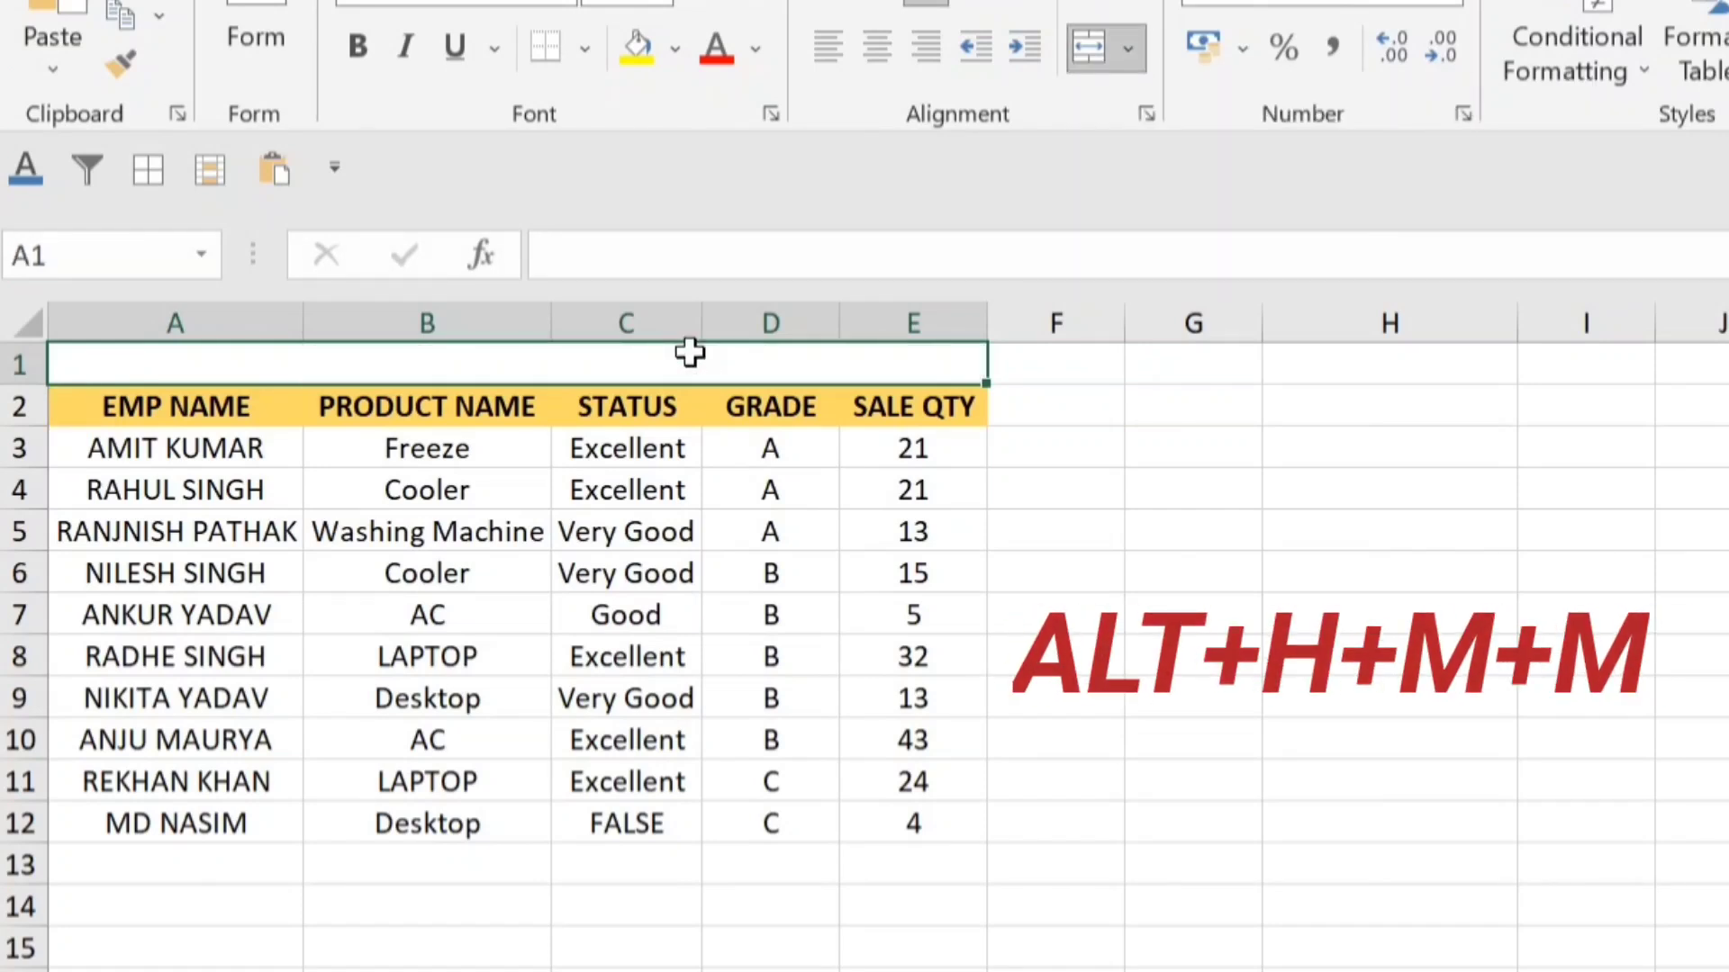
- Enter the title DATA ENTRY FROM in the merged cell above the table
type("jdjdk")
key("BackSpace")
key("BackSpace")
key("BackSpace")
key("BackSpace")
key("BackSpace")
type("dat")
key("BackSpace")
key("BackSpace")
key("BackSpace")
type("DATA")
type(" NEN")
key("BackSpace")
key("BackSpace")
key("BackSpace")
key("BackSpace")
type("ENTRY FROM")
key("Tab")
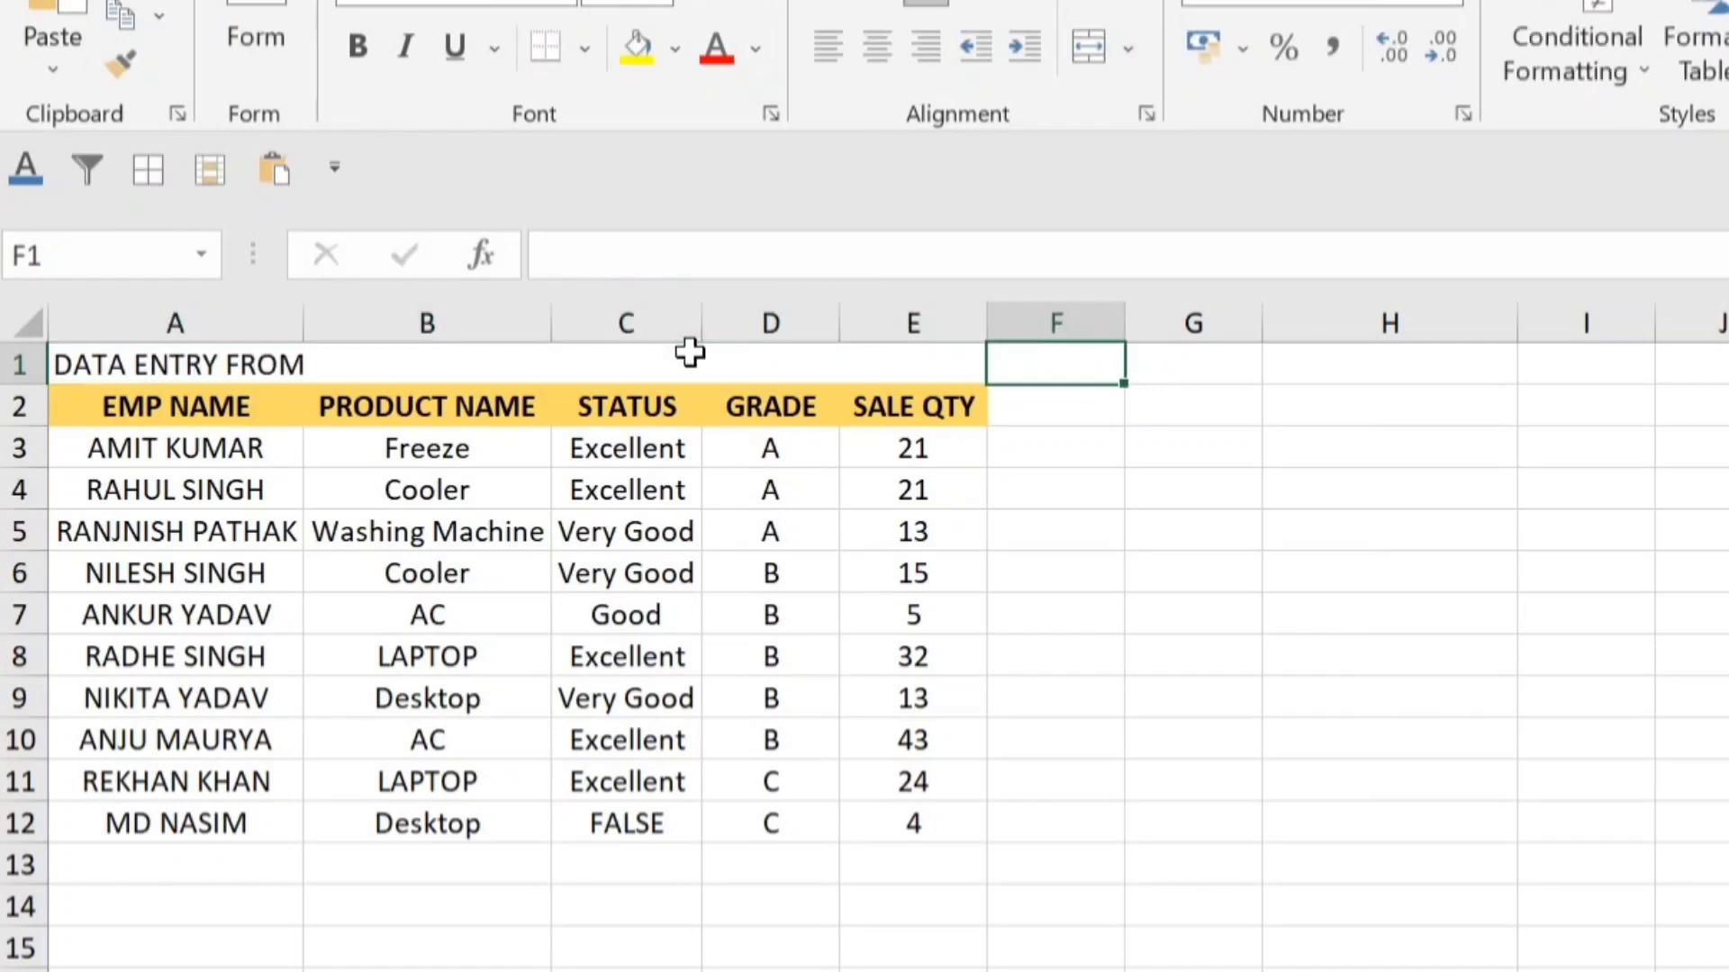
- Select the merged title cell above the table and unmerge it
left_click(690, 353)
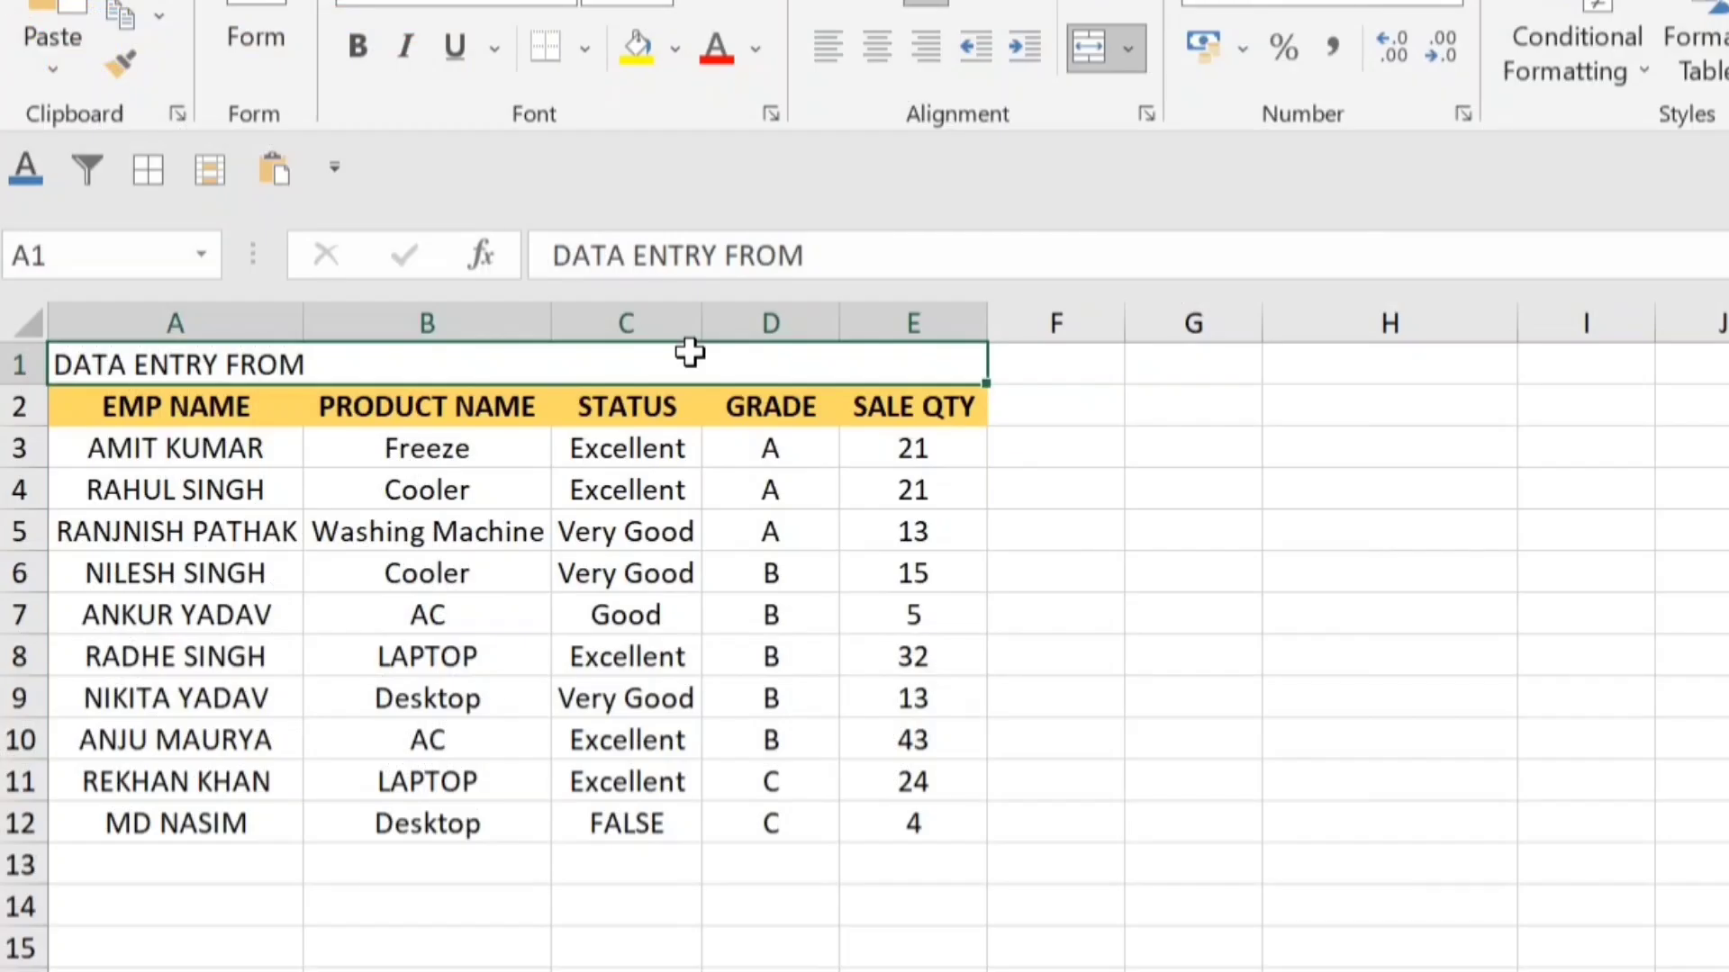
key("Tab")
left_click(690, 353)
key("alt")
key("h")
key("m")
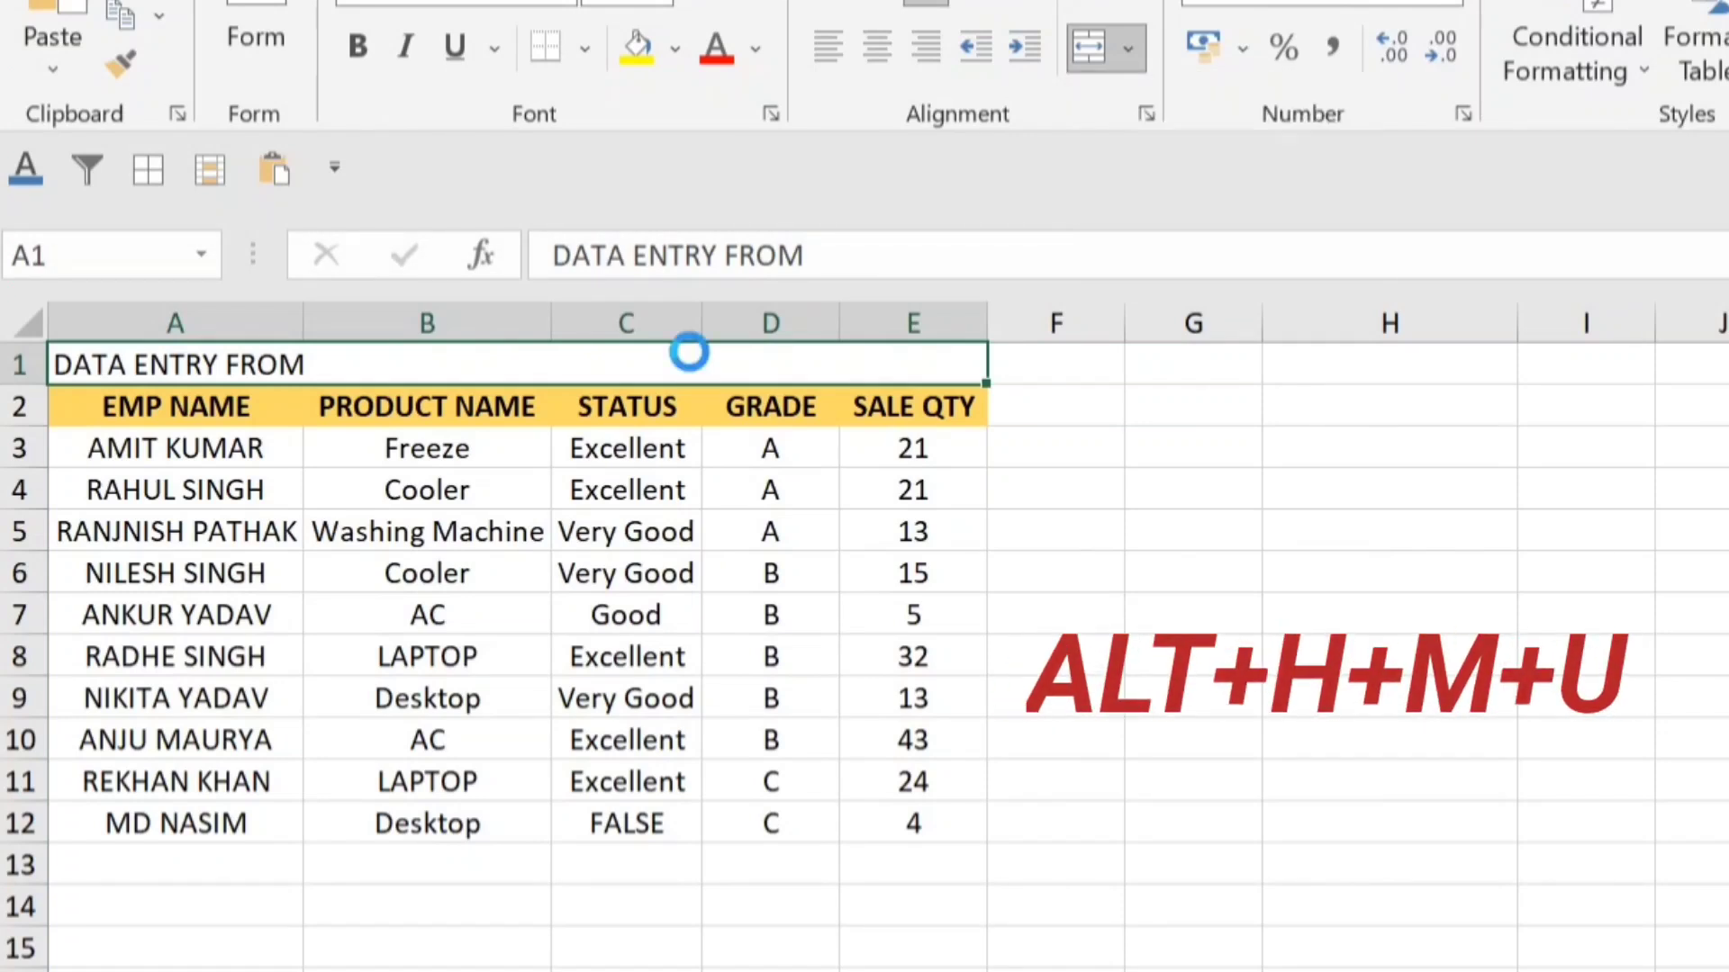
key("u")
key("Left")
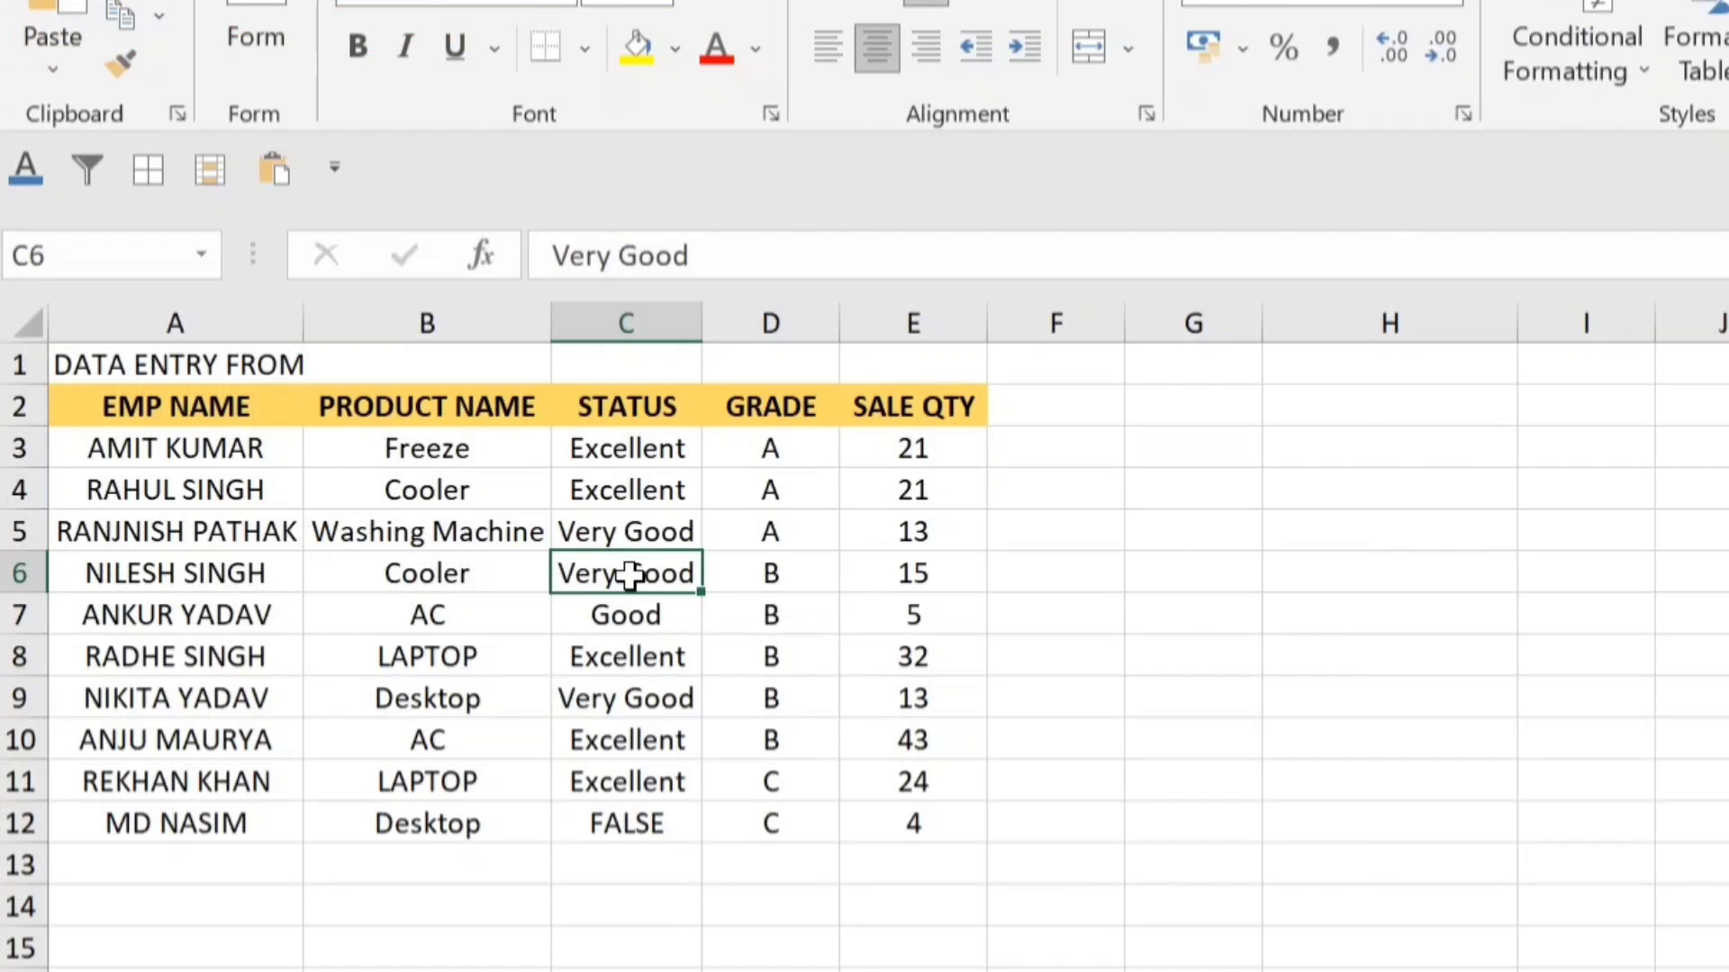
- Insert a blank column before the STATUS column from cell C6, and undo the insertion
left_click(725, 654)
left_click(642, 581)
key("alt+i")
key("c")
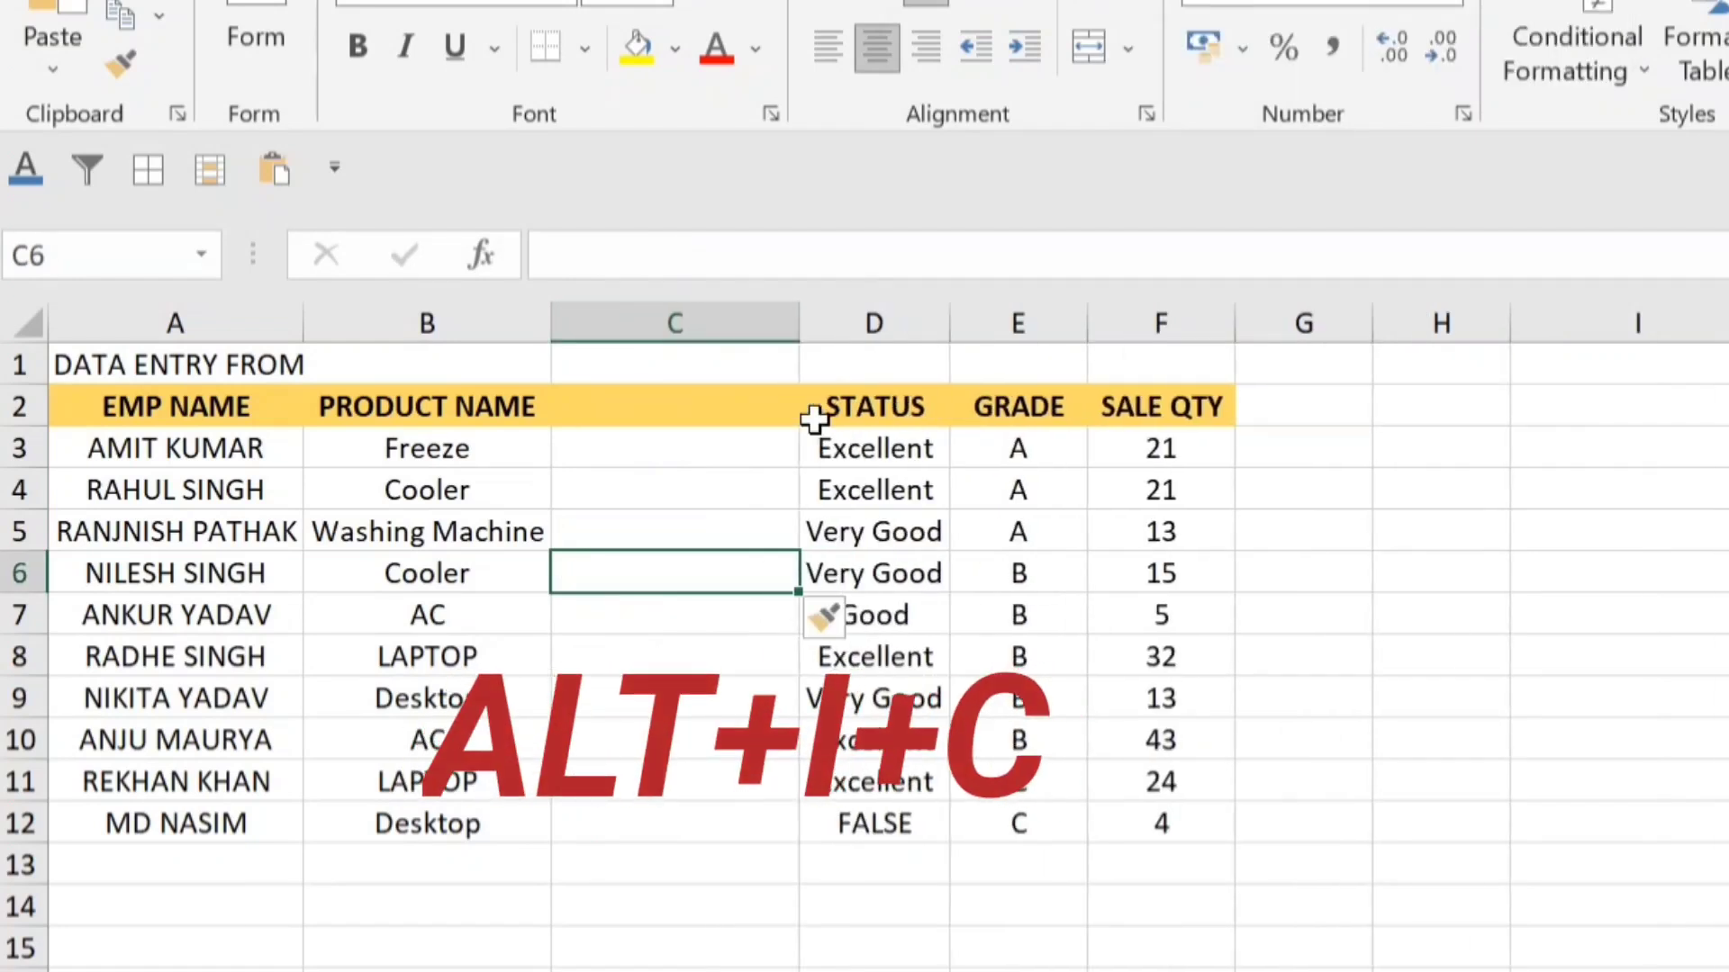
key("ctrl+z")
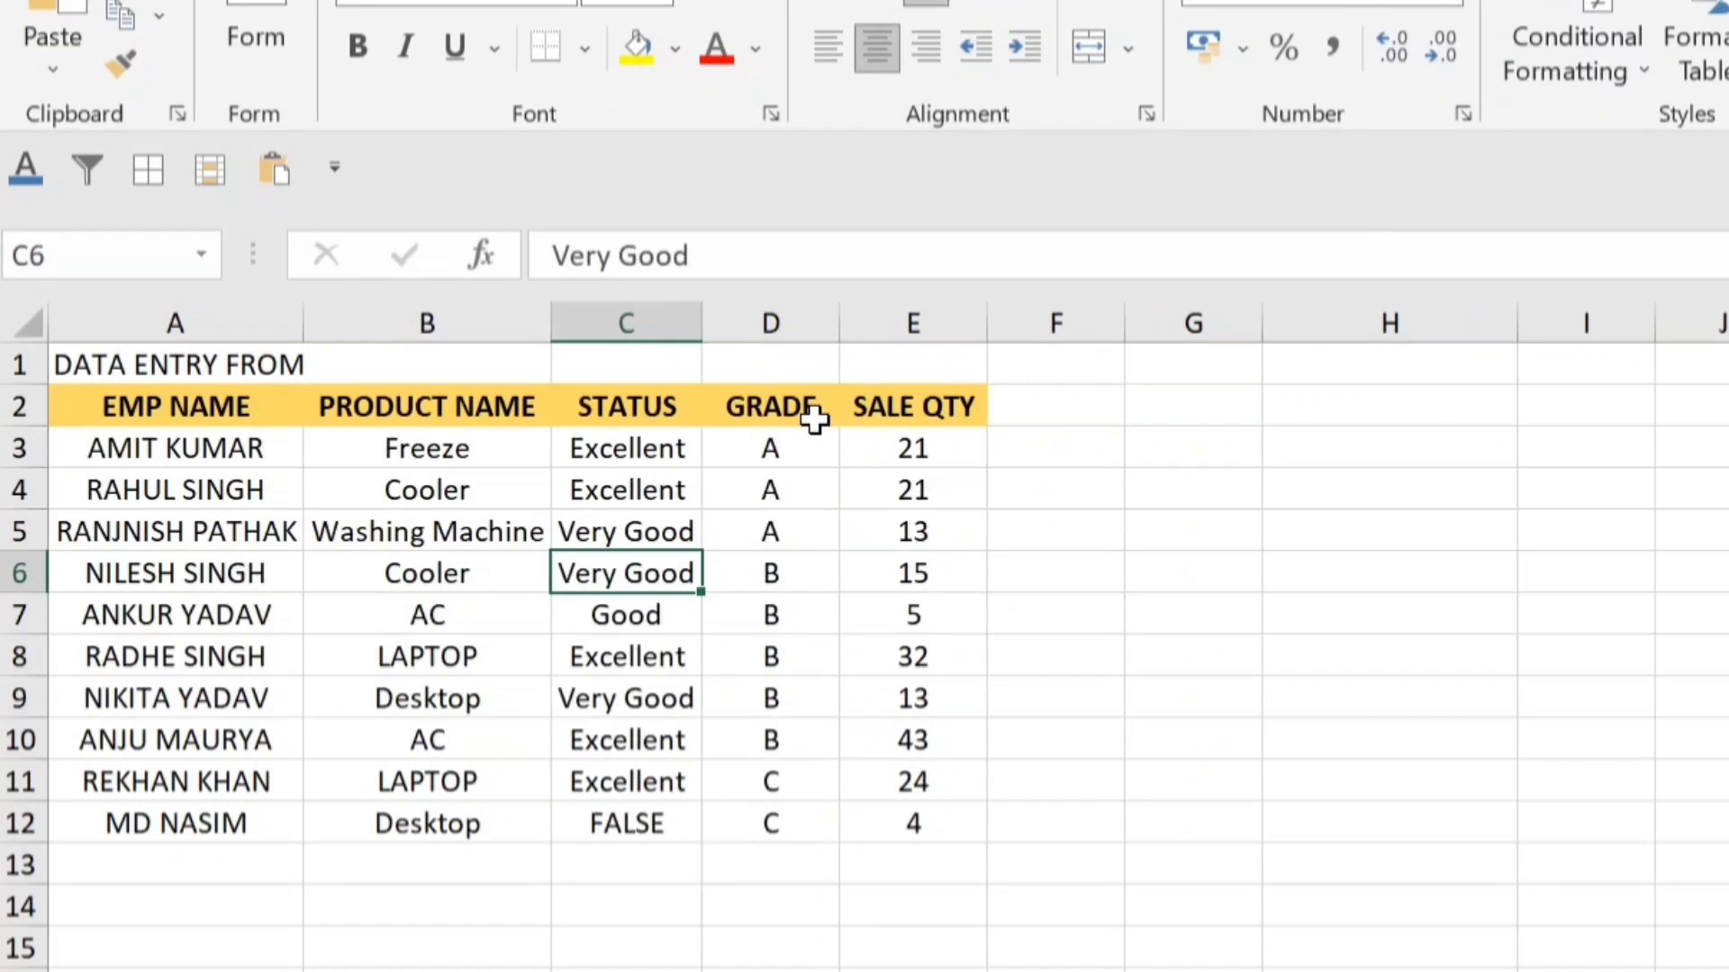
- Try inserting a blank row above row 6 from the STATUS column
key("Left")
key("Left")
key("Right")
key("Right")
key("alt+i")
key("r")
key("Right")
left_click(656, 571)
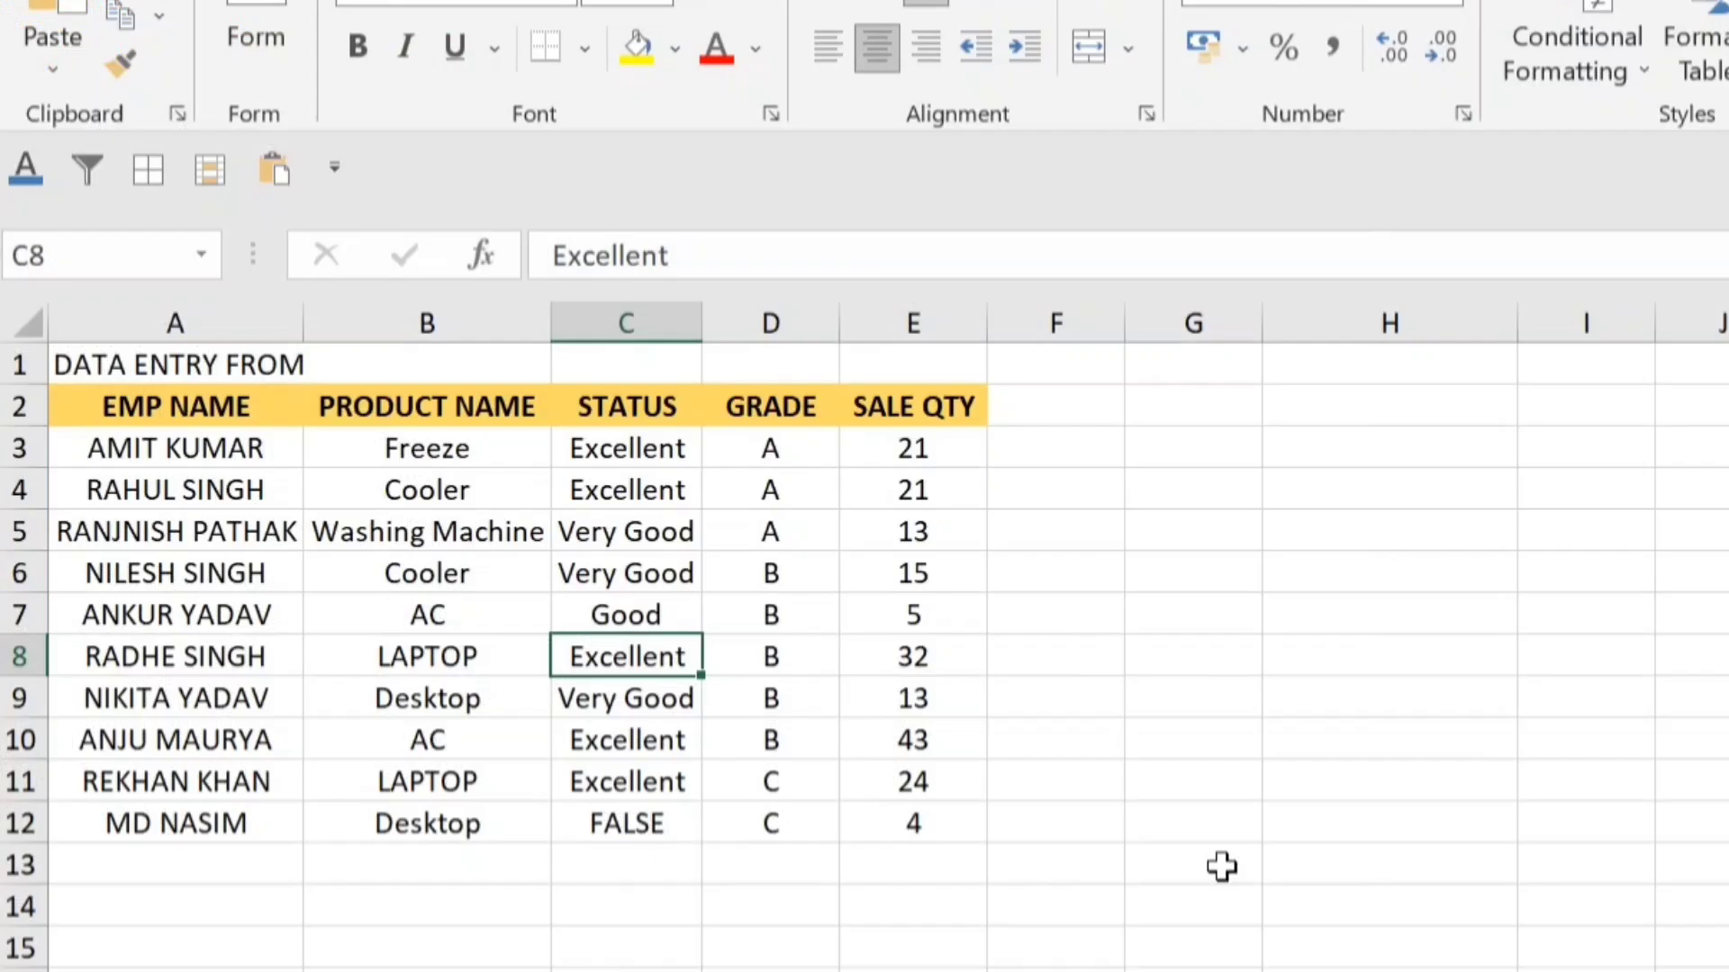
key("Right")
key("Left")
key("Right")
key("Left")
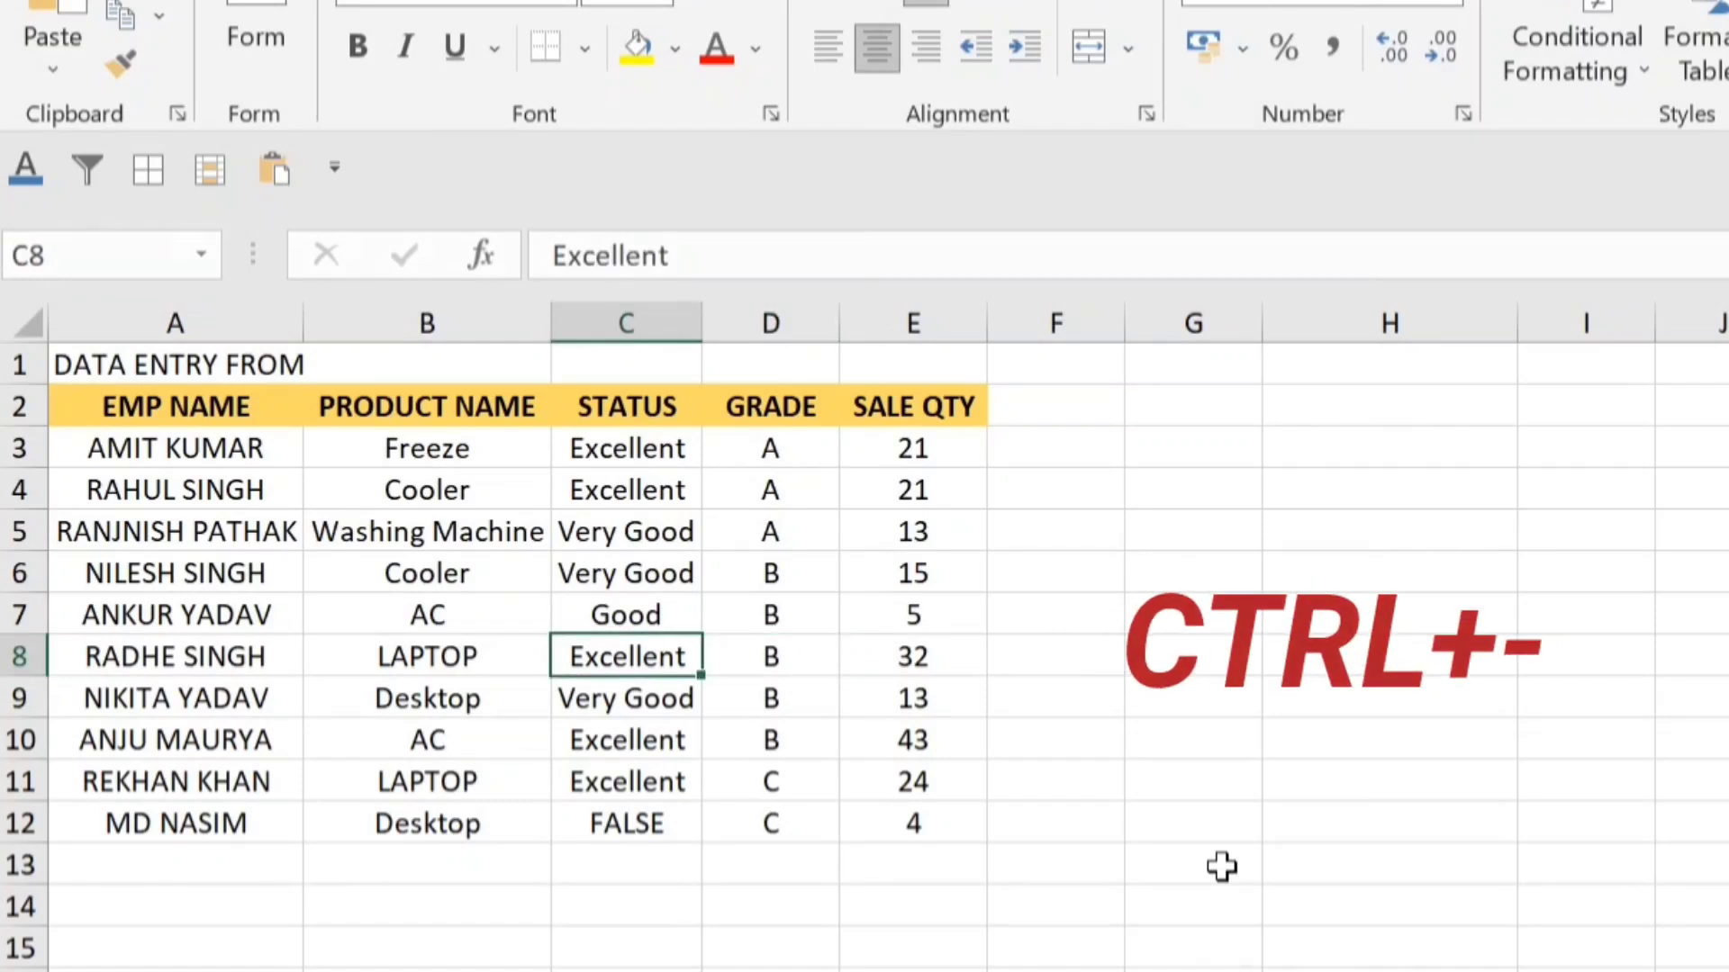
- Select the whole STATUS column from cell C8, delete it, and undo the deletion
key("ctrl+space")
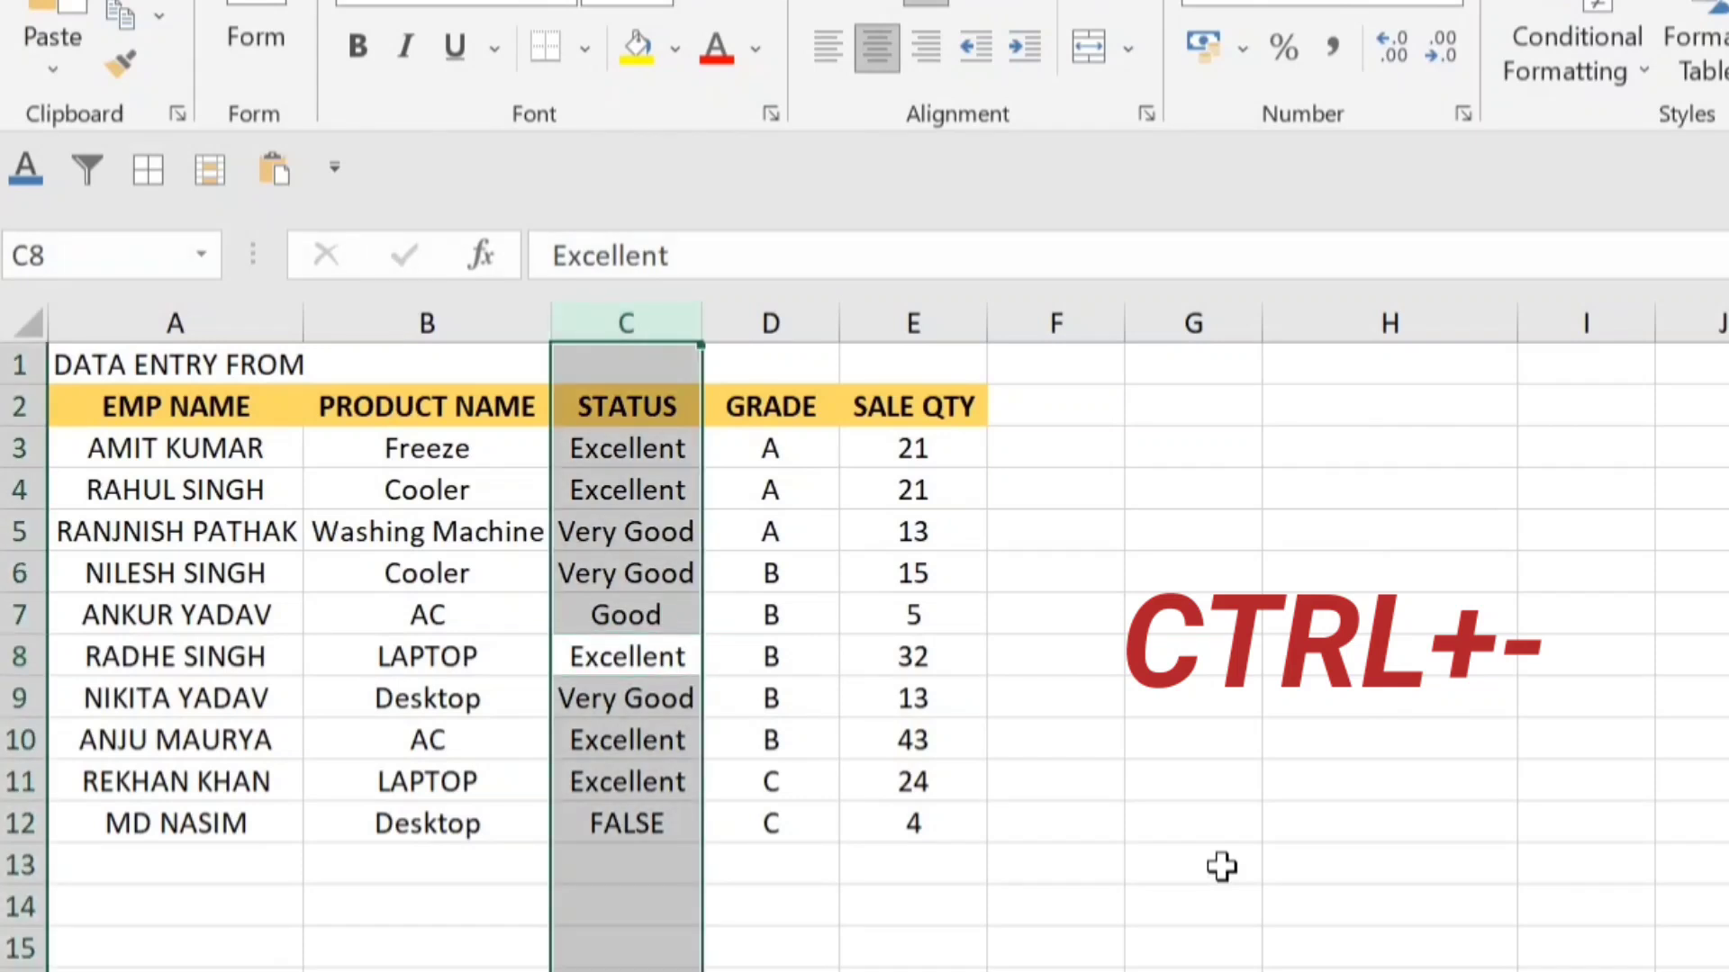
key("ctrl+minus")
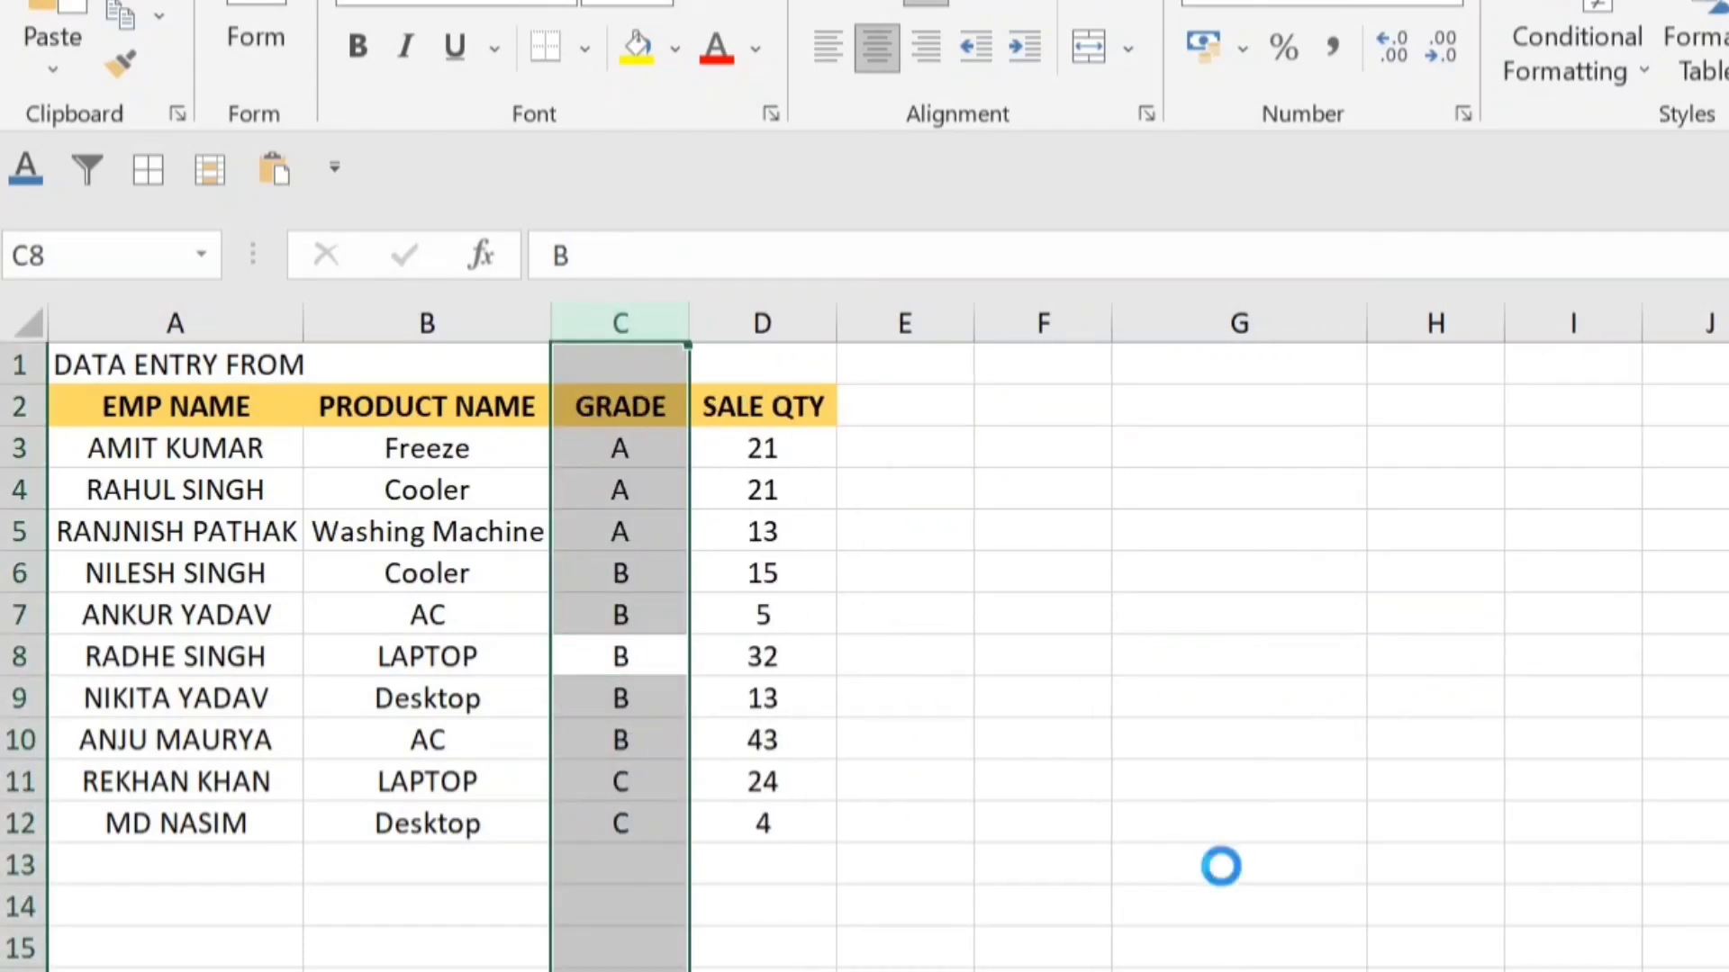
key("ctrl+z")
key("Right")
key("Left")
- Select the whole of row 8 from cell C8, delete it, and undo the deletion
key("shift+space")
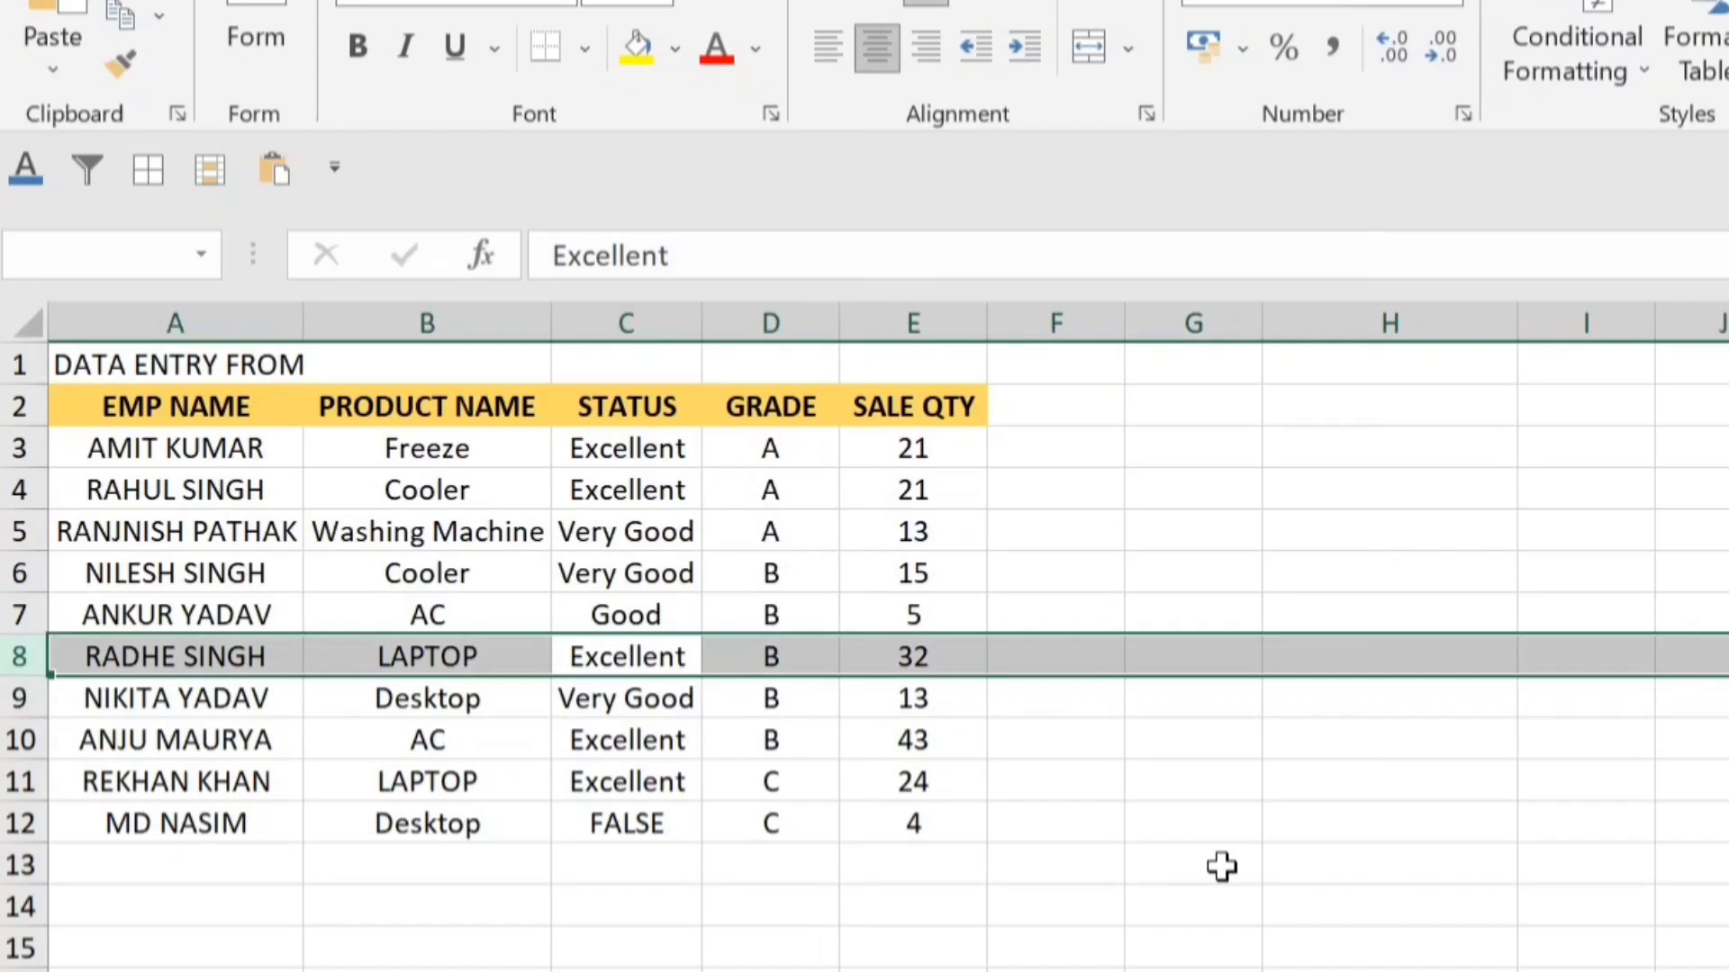
key("ctrl+minus")
key("ctrl+z")
key("Right")
key("Left")
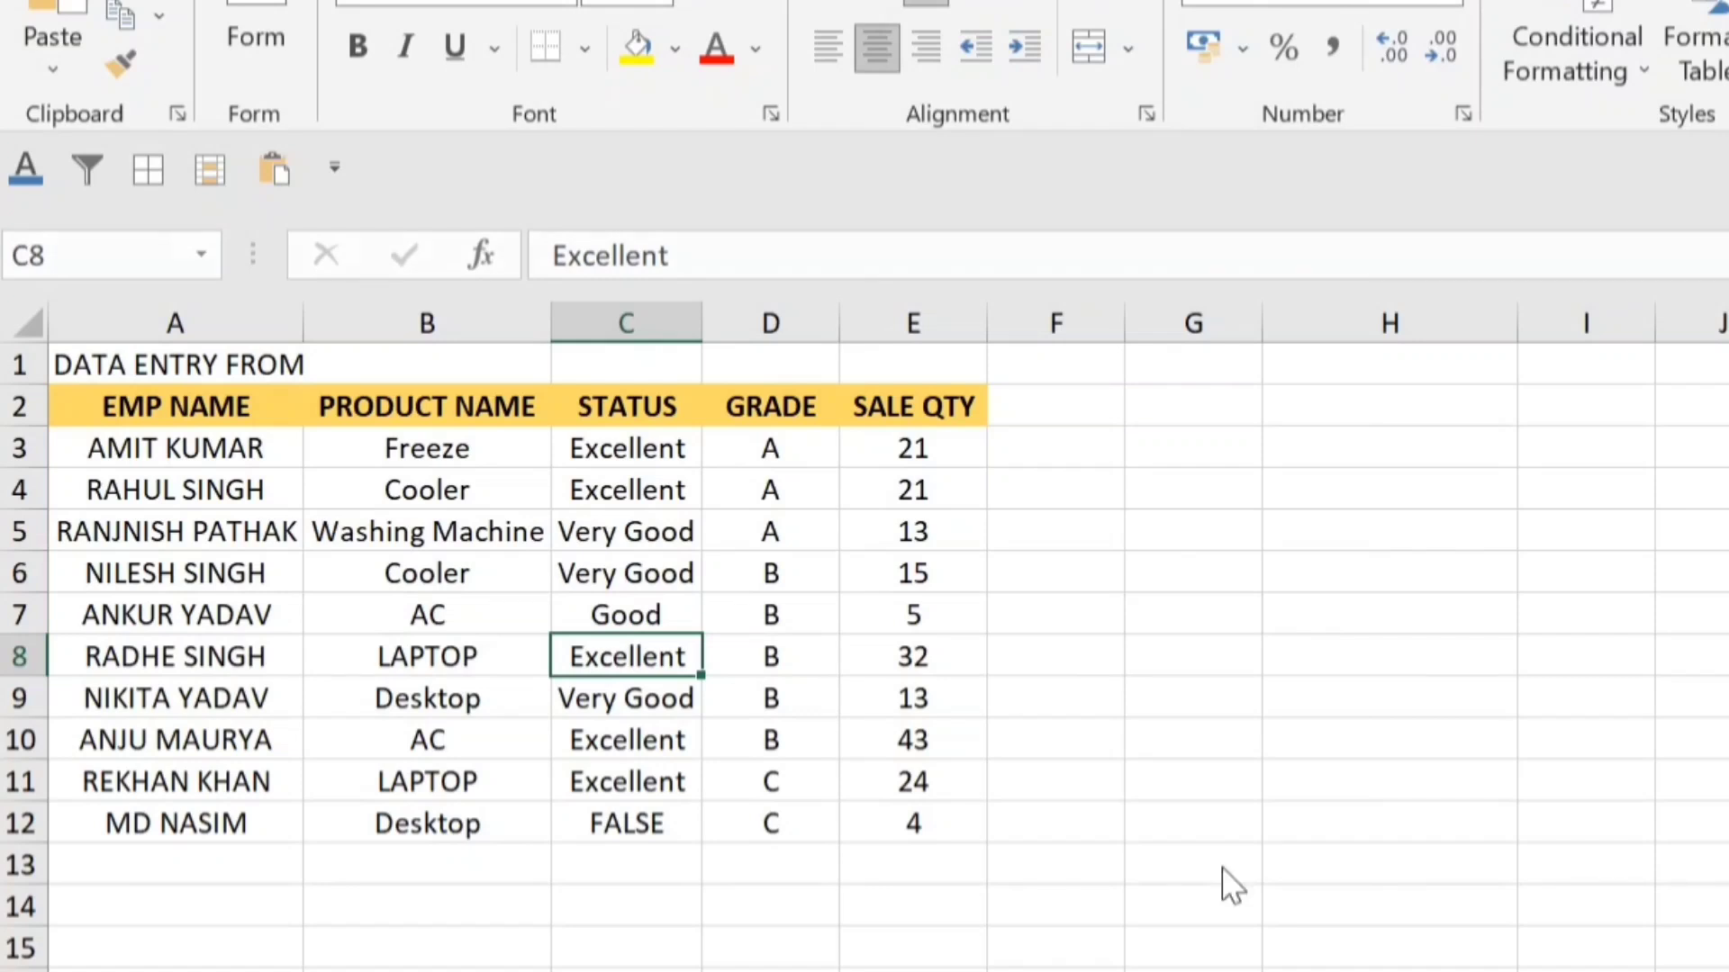
- Delete only cell C8 with the Shift cells left option, and undo the deletion
key("ctrl+minus")
left_click_drag(1131, 600, 977, 588)
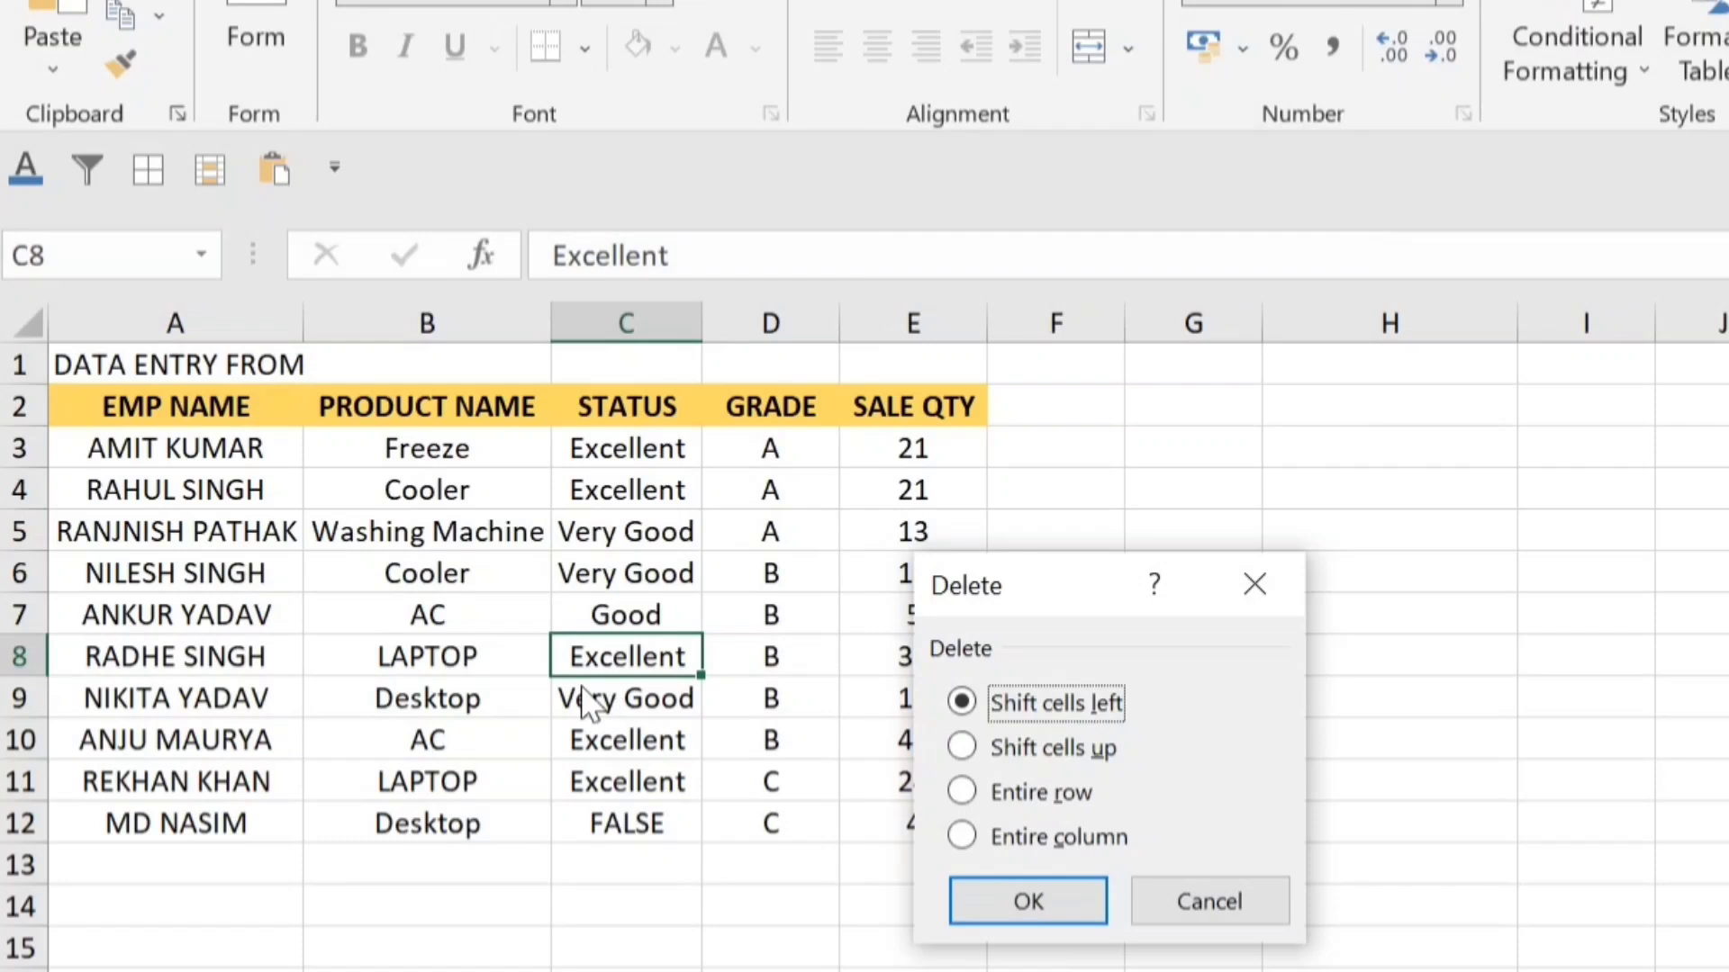
left_click(1029, 901)
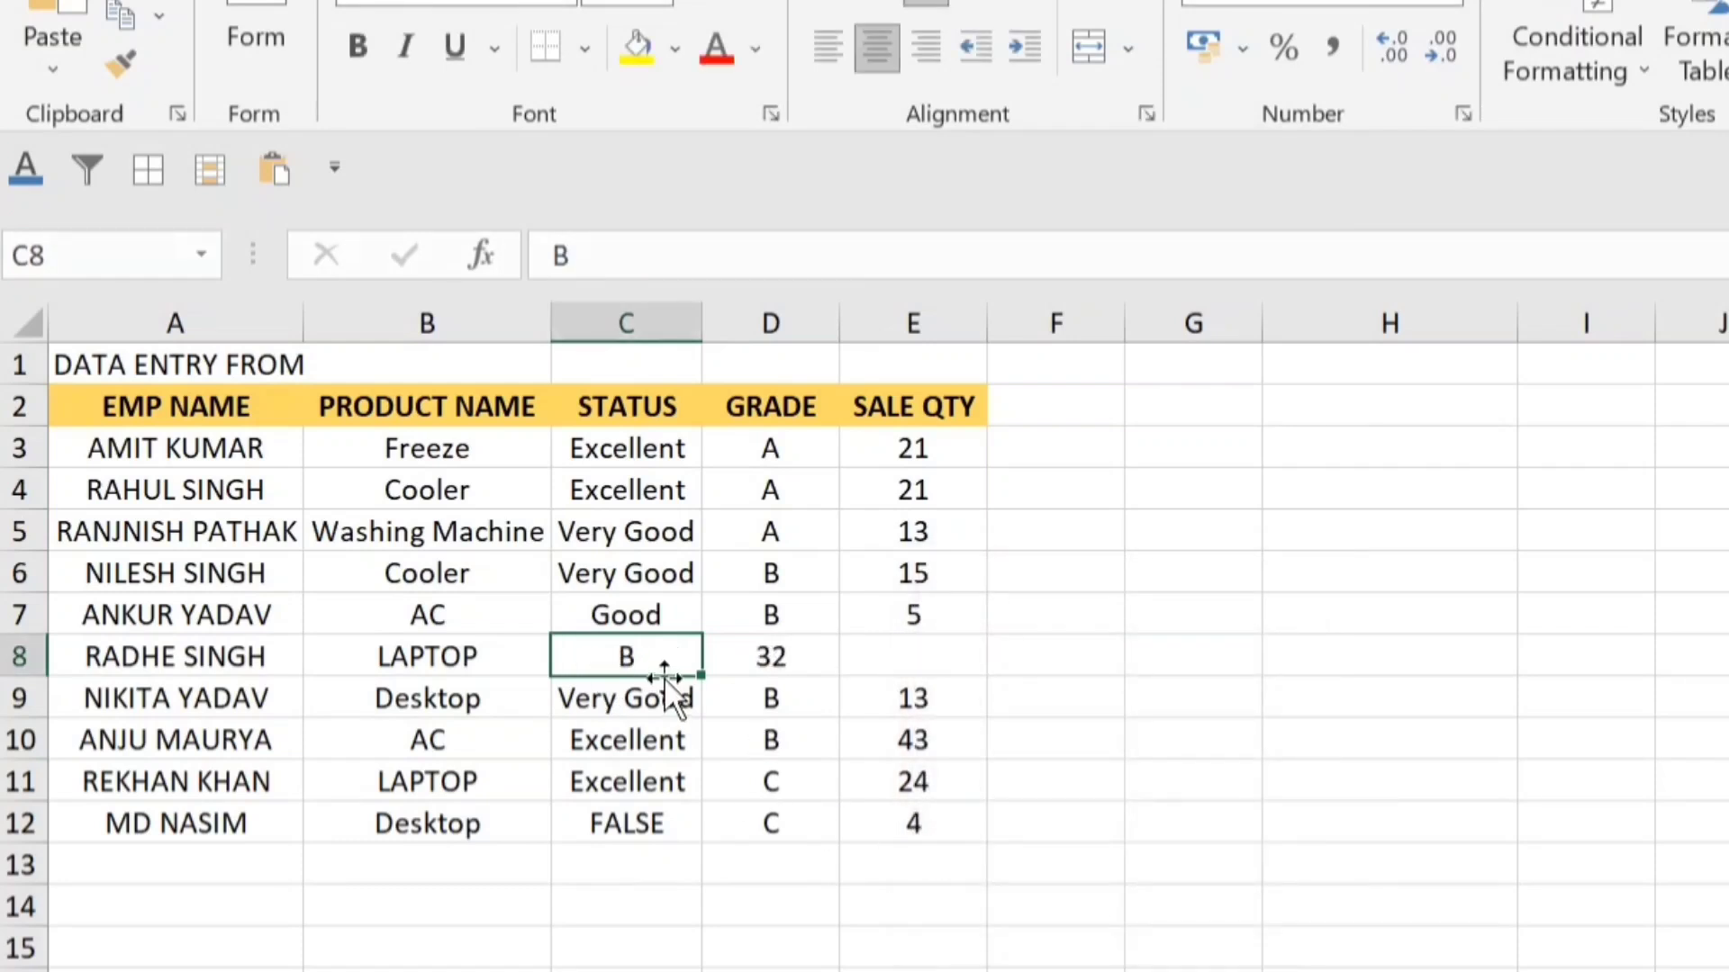
key("ctrl+z")
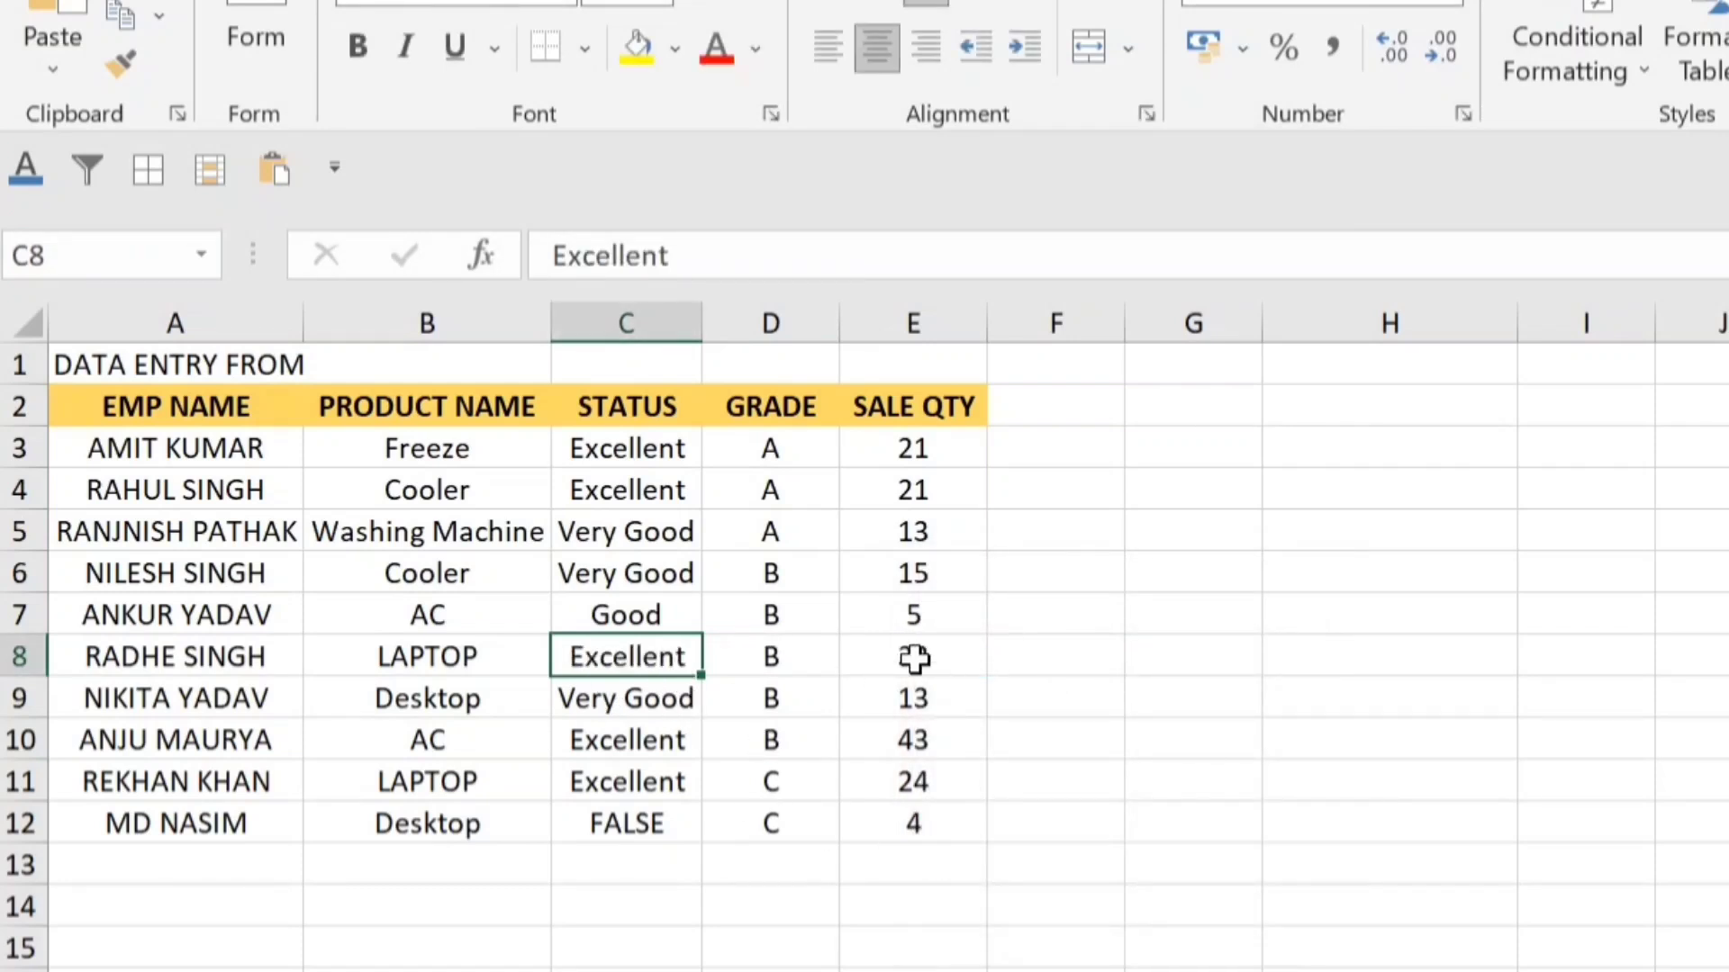
- Delete only cell C8 with the Shift cells up option, and undo the deletion
key("ctrl+minus")
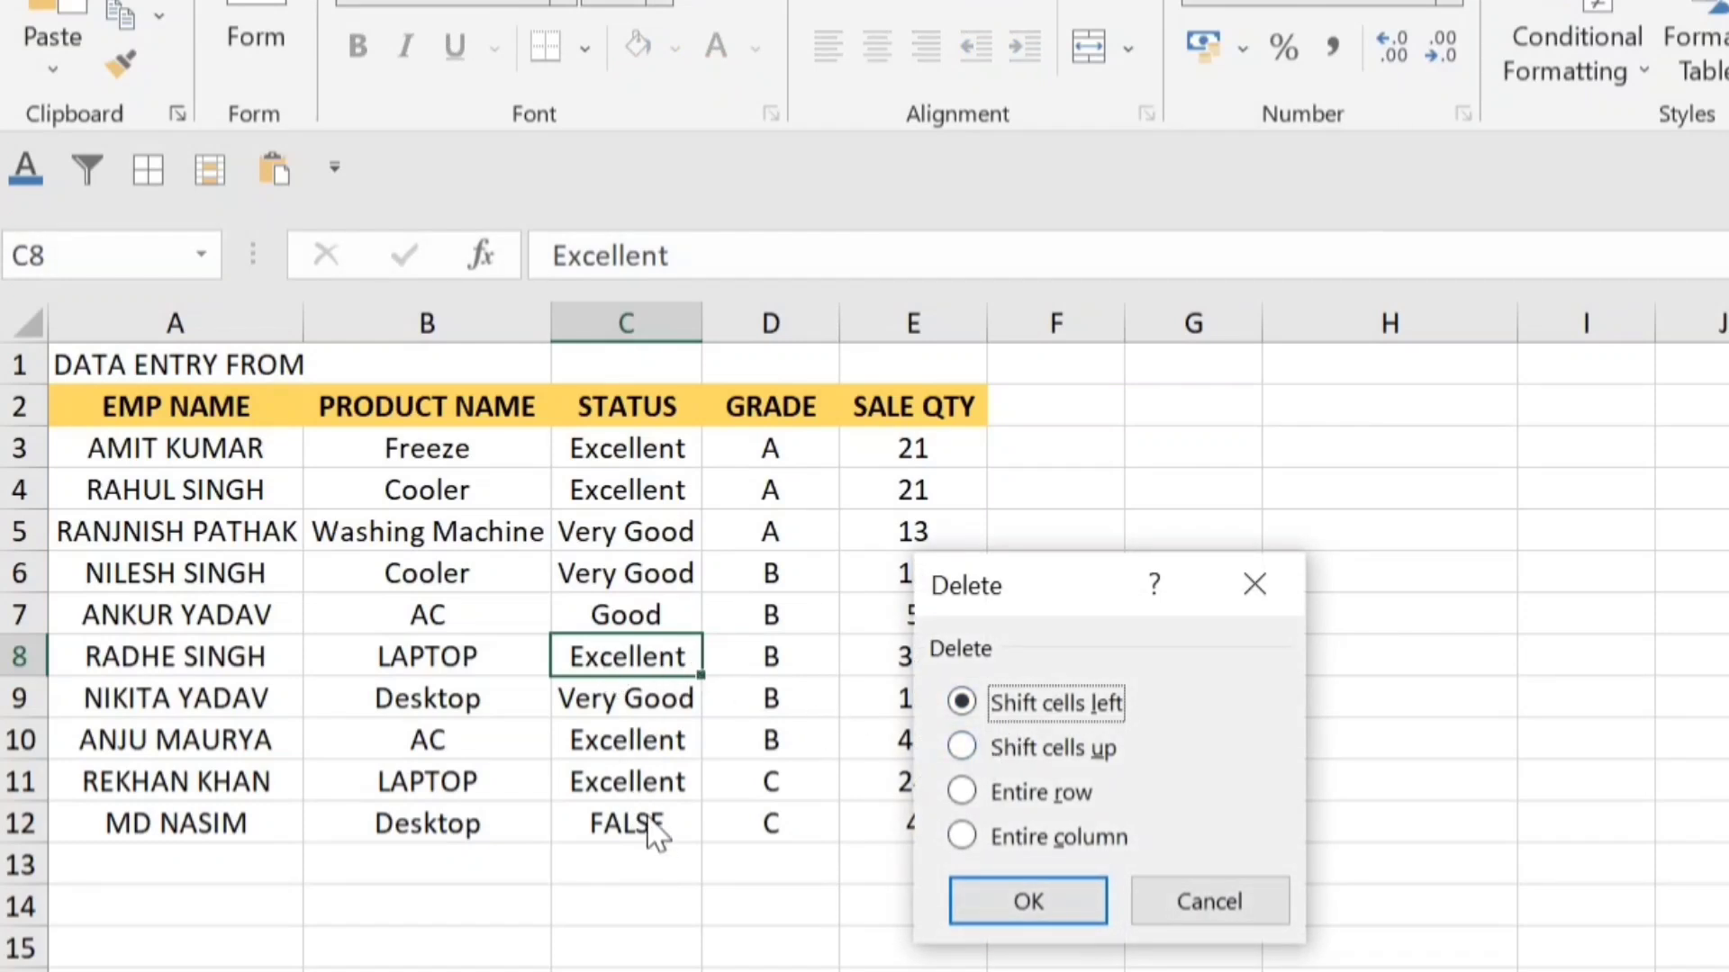
left_click(961, 747)
left_click(1016, 902)
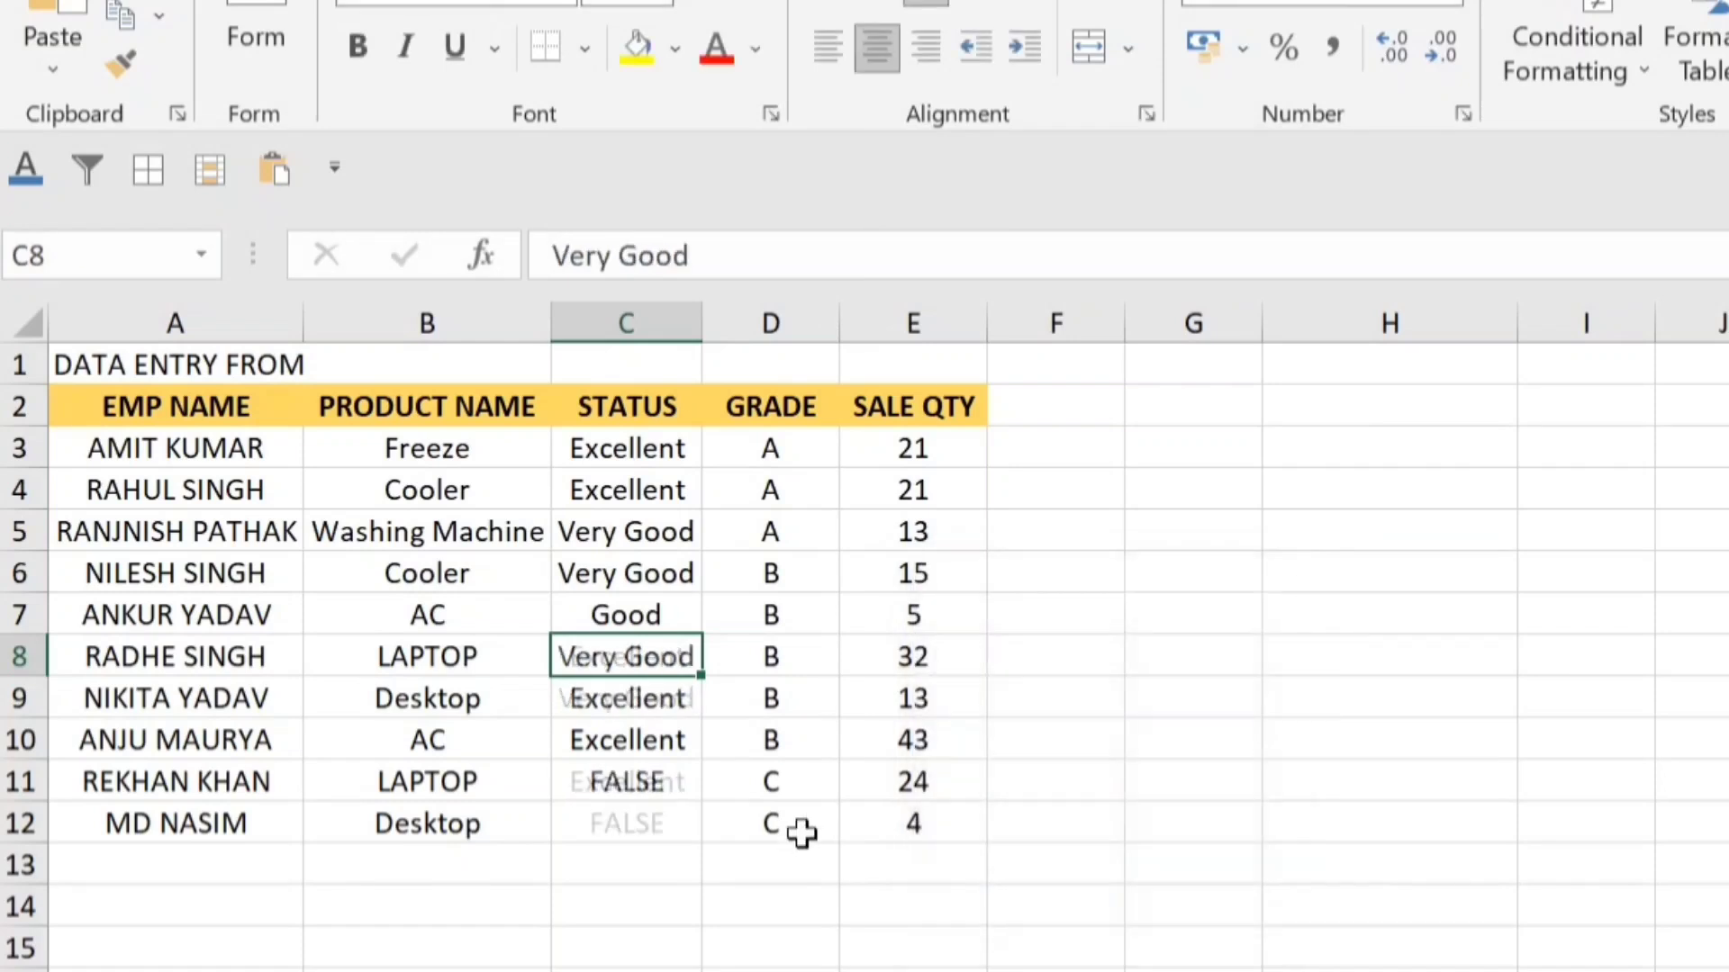
key("ctrl+z")
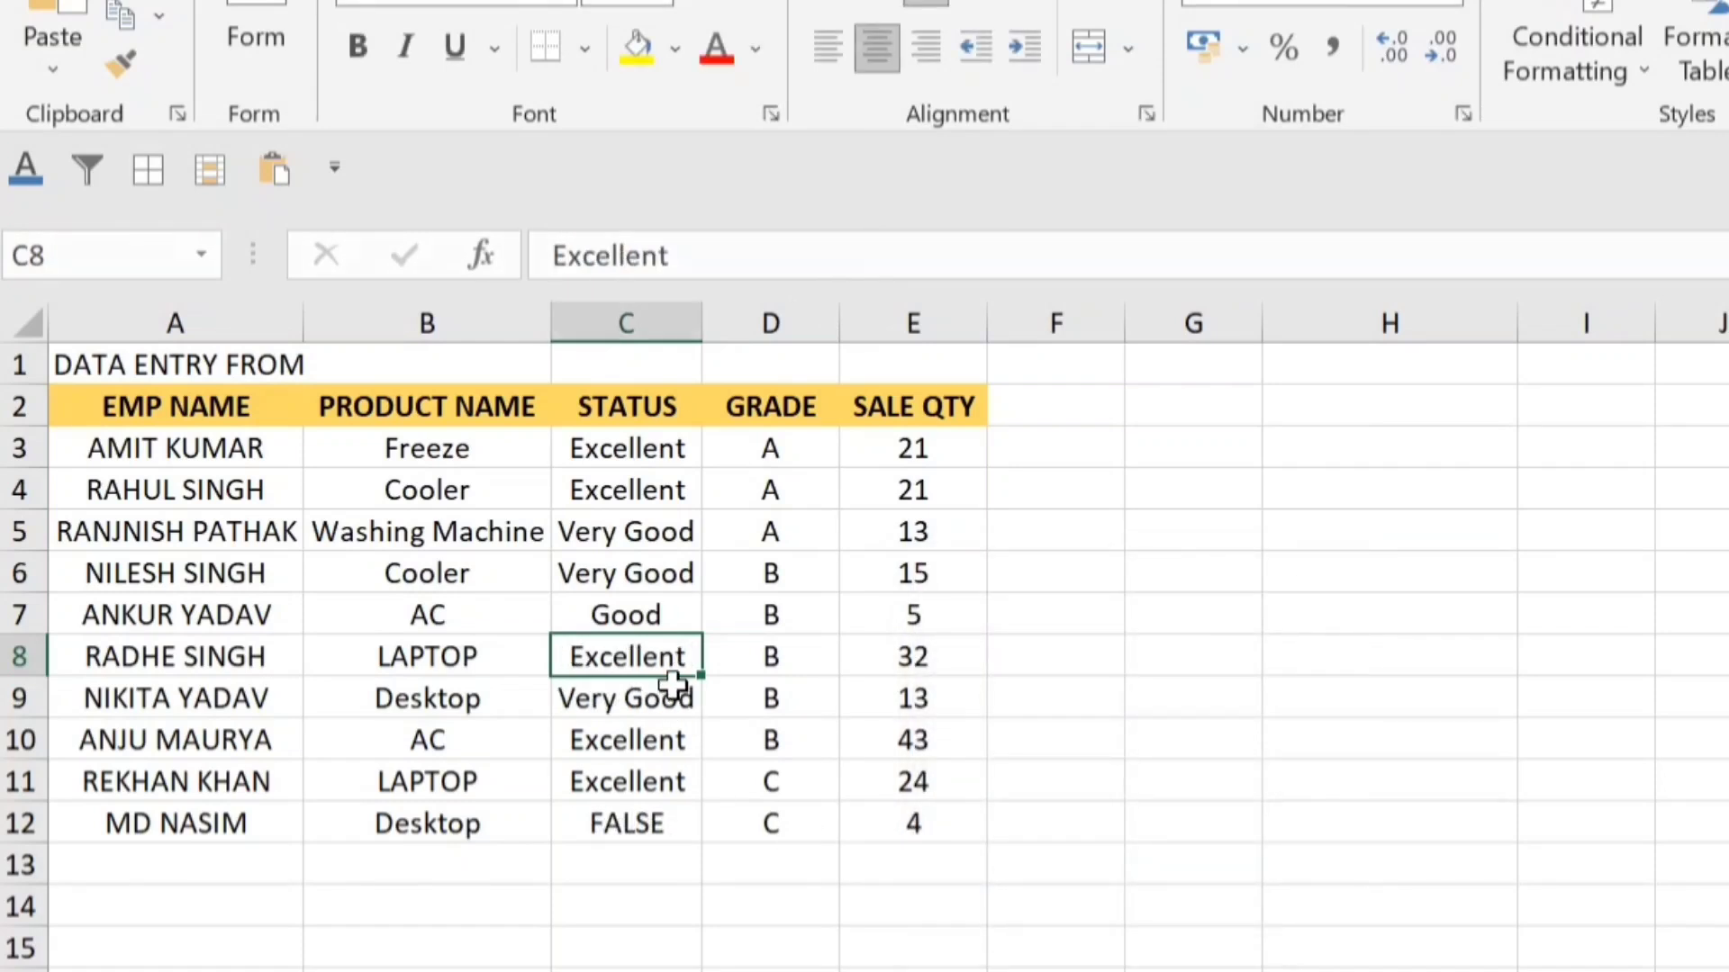
- Delete row 8 from single cell C8 with the Entire row option, and undo the deletion
key("ctrl+minus")
key("Down")
key("Down")
key("Up")
key("Up")
key("Down")
key("Down")
key("Up")
key("Down")
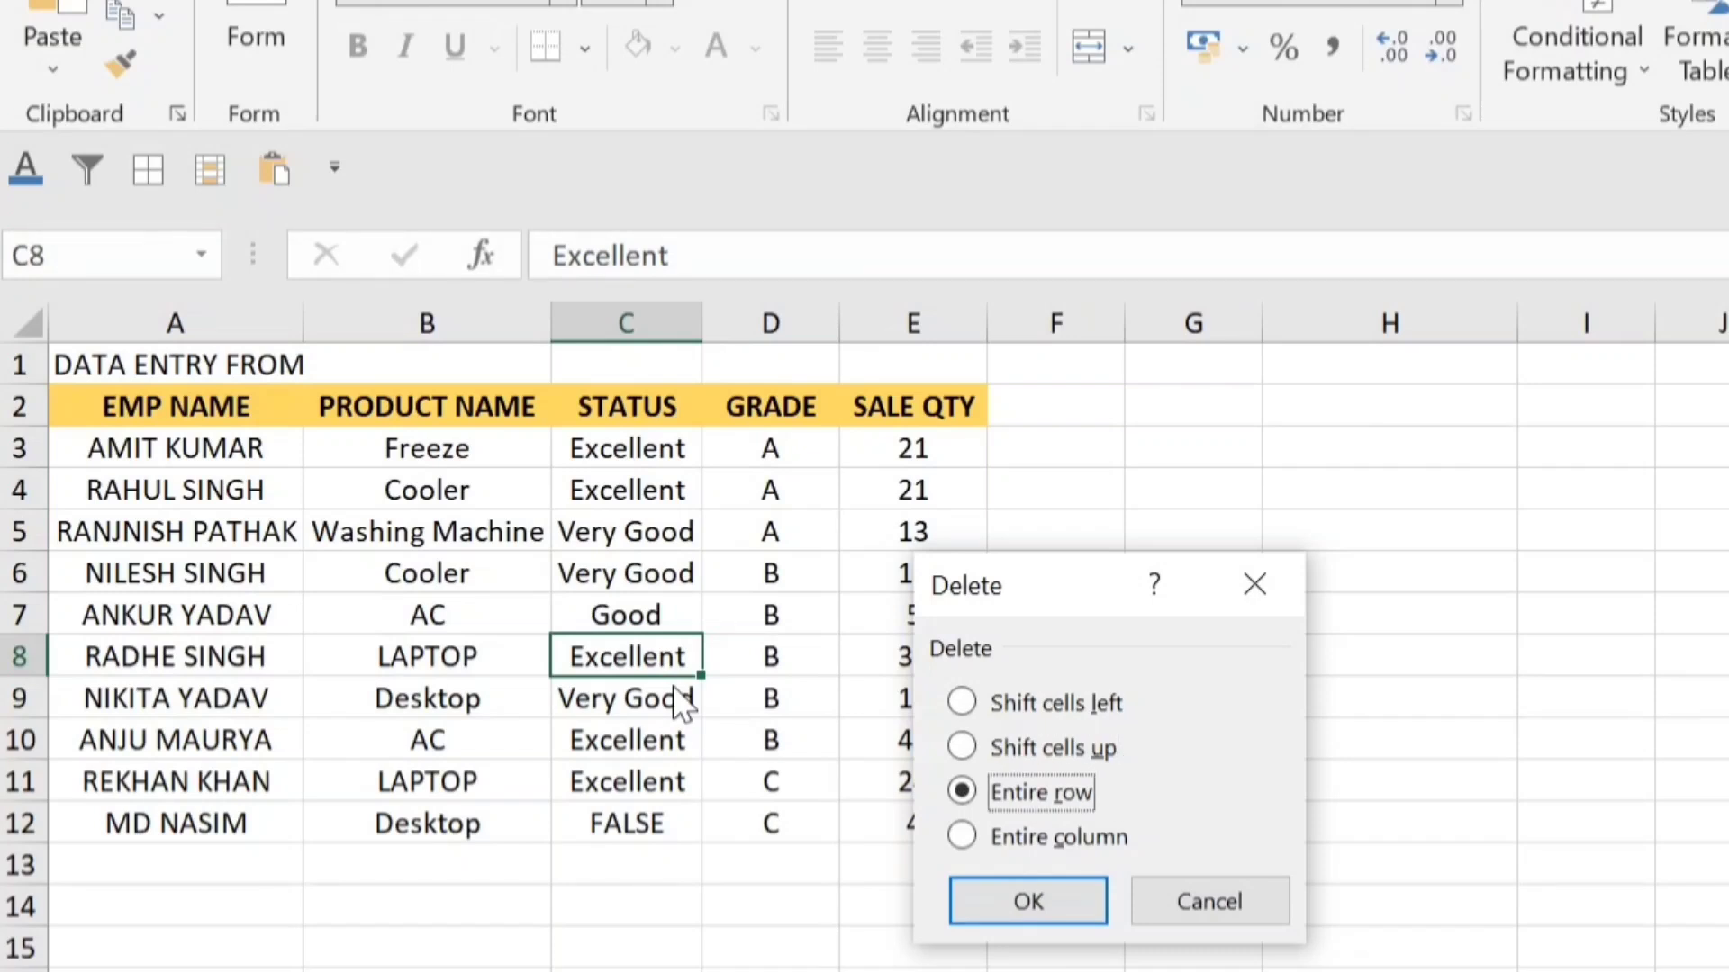
key("Return")
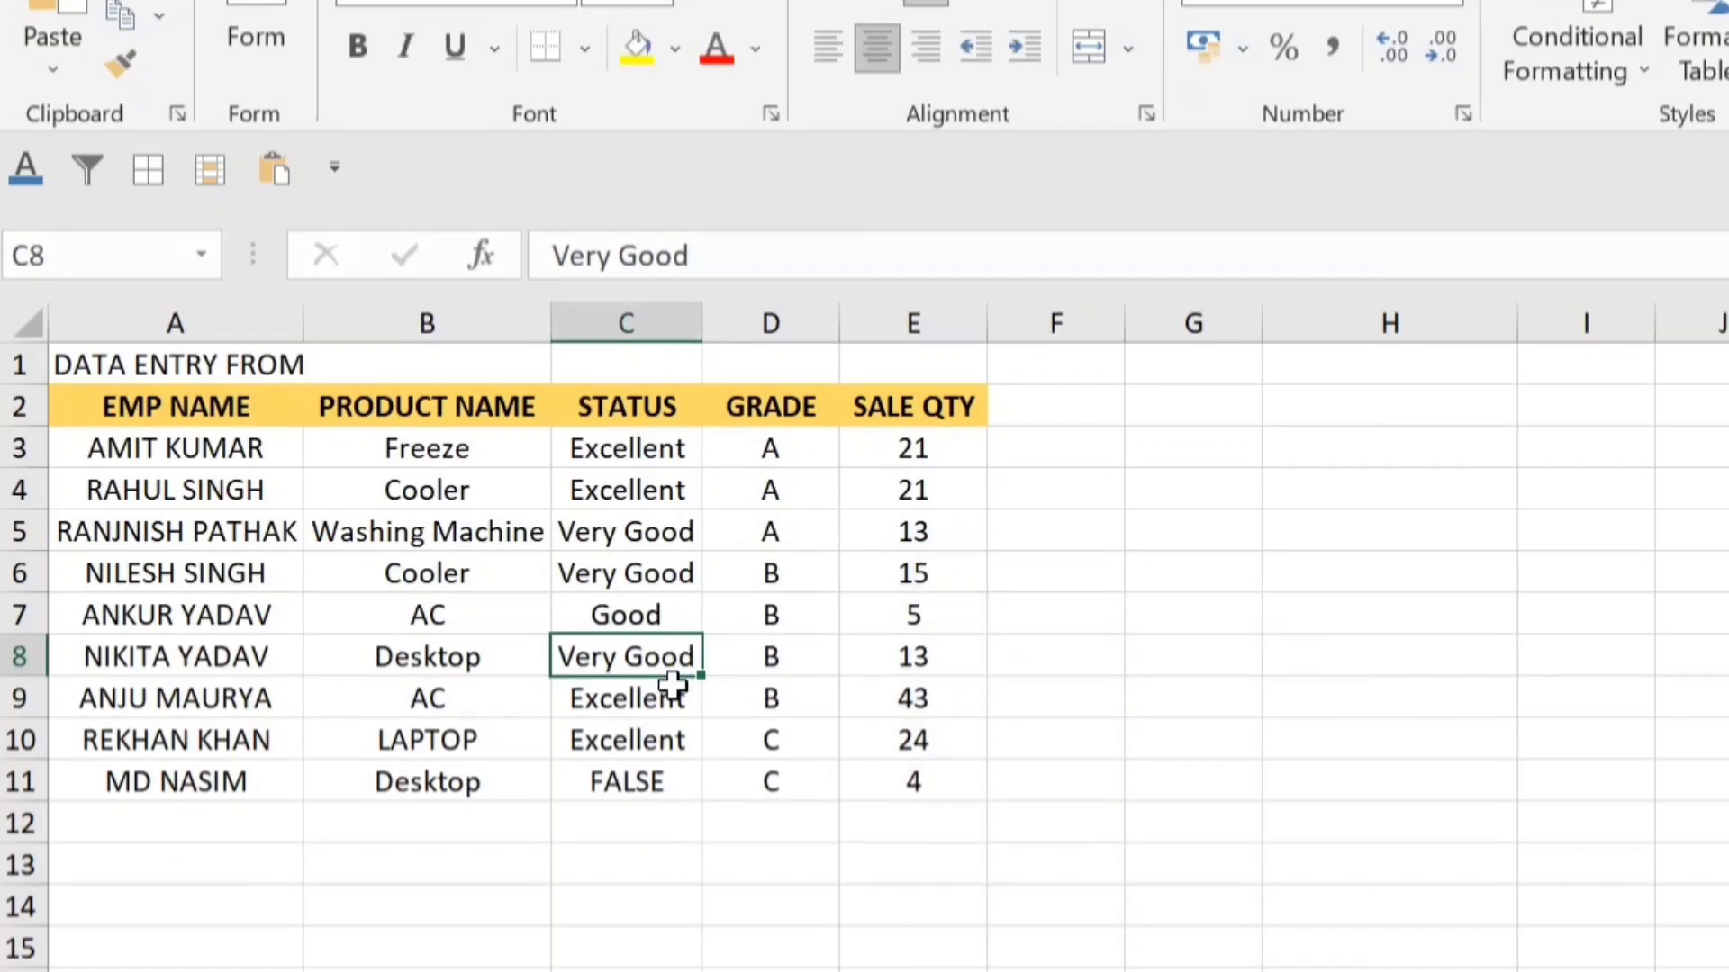
key("ctrl+z")
key("Right")
key("Left")
- Delete the STATUS column from single cell C8 with the Entire column option, and undo the deletion
key("ctrl+minus")
key("Down")
key("Down")
key("Down")
key("Down")
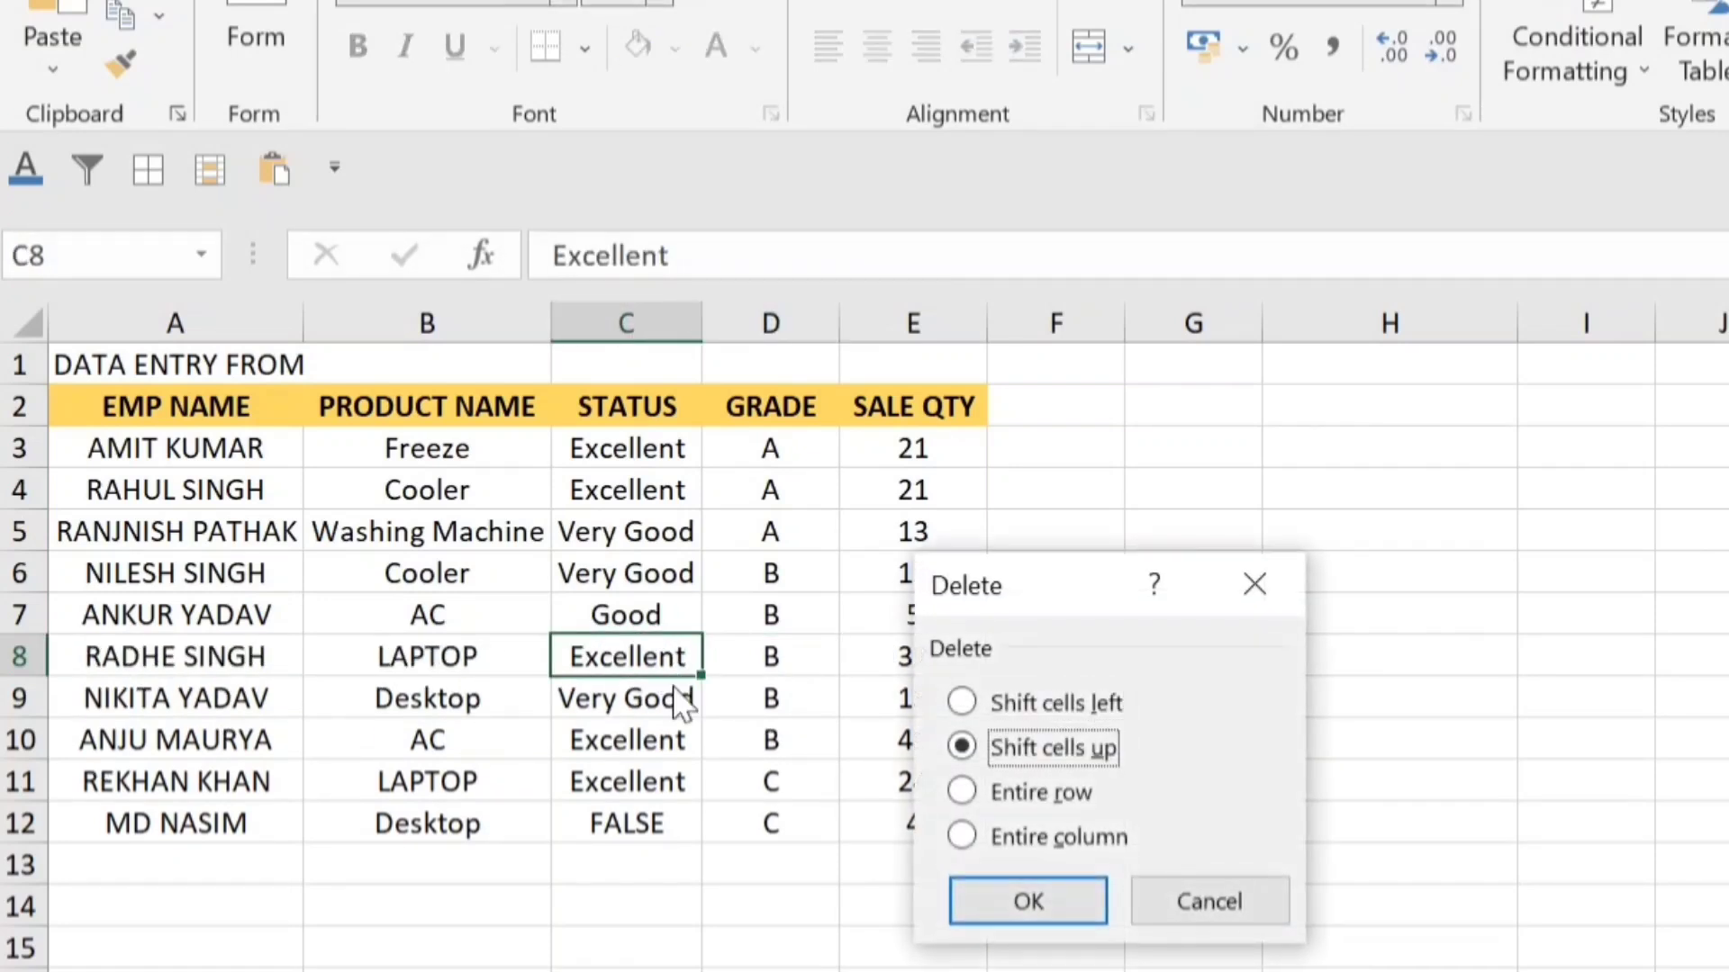
key("Down")
key("Down")
key("Down")
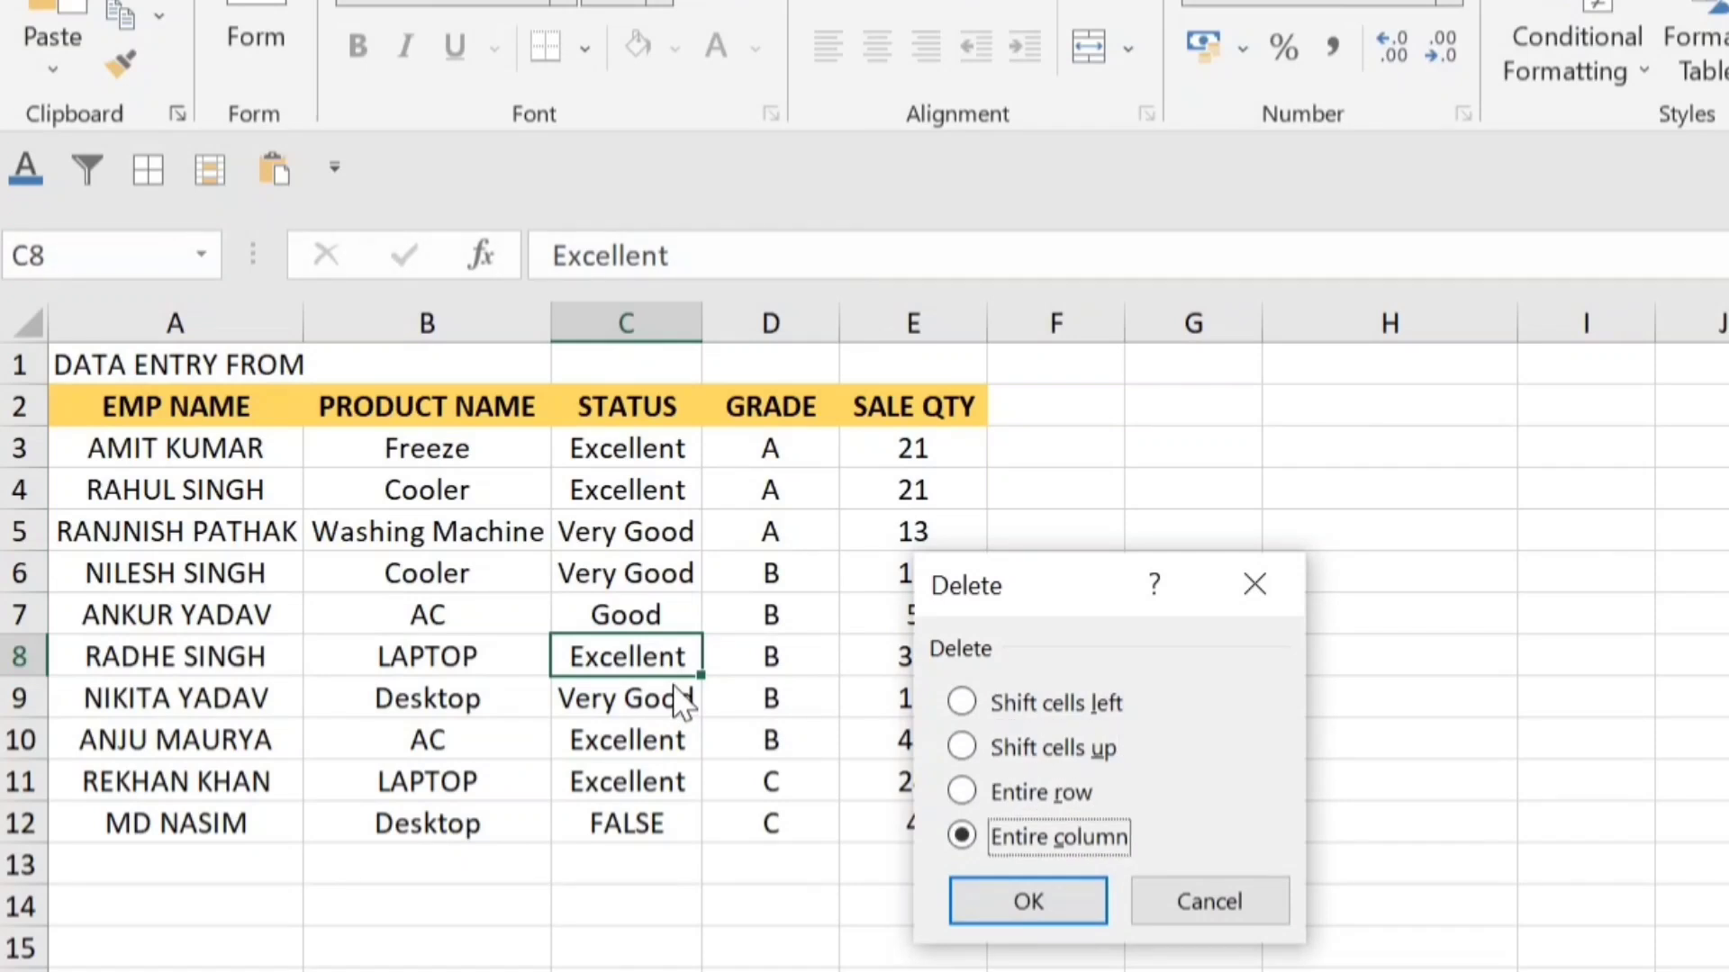
key("Return")
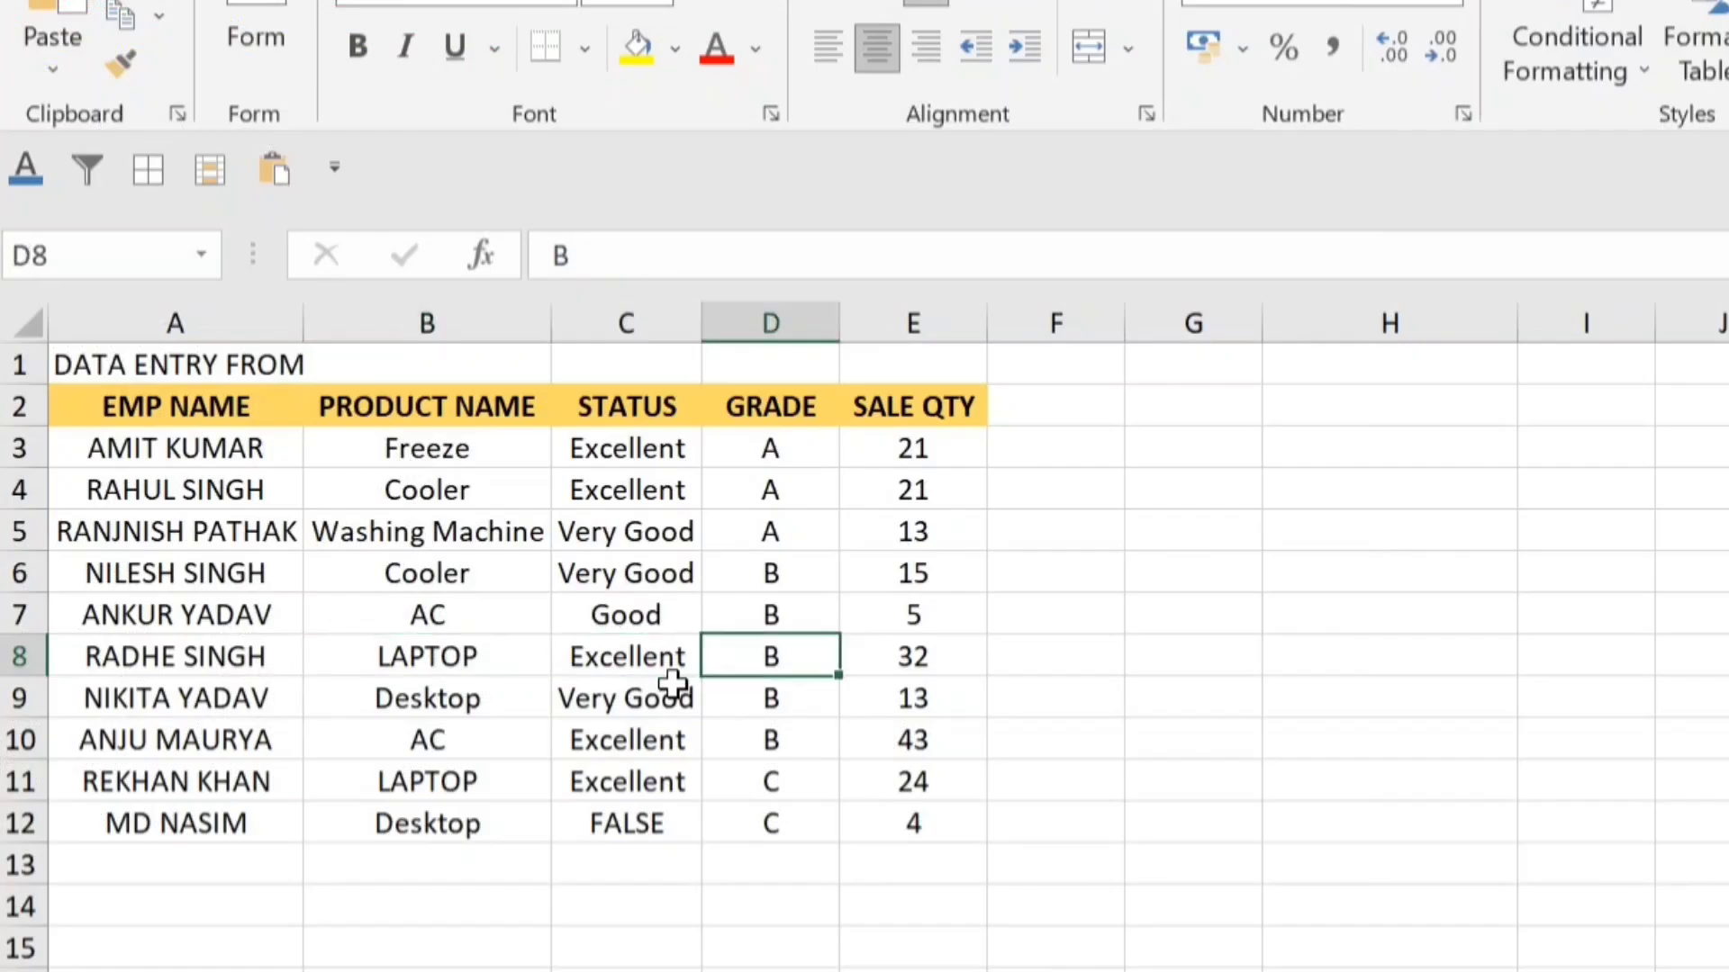
- Insert a blank cell at B8 with the Shift cells right option, and undo the insertion
key("Left")
key("Left")
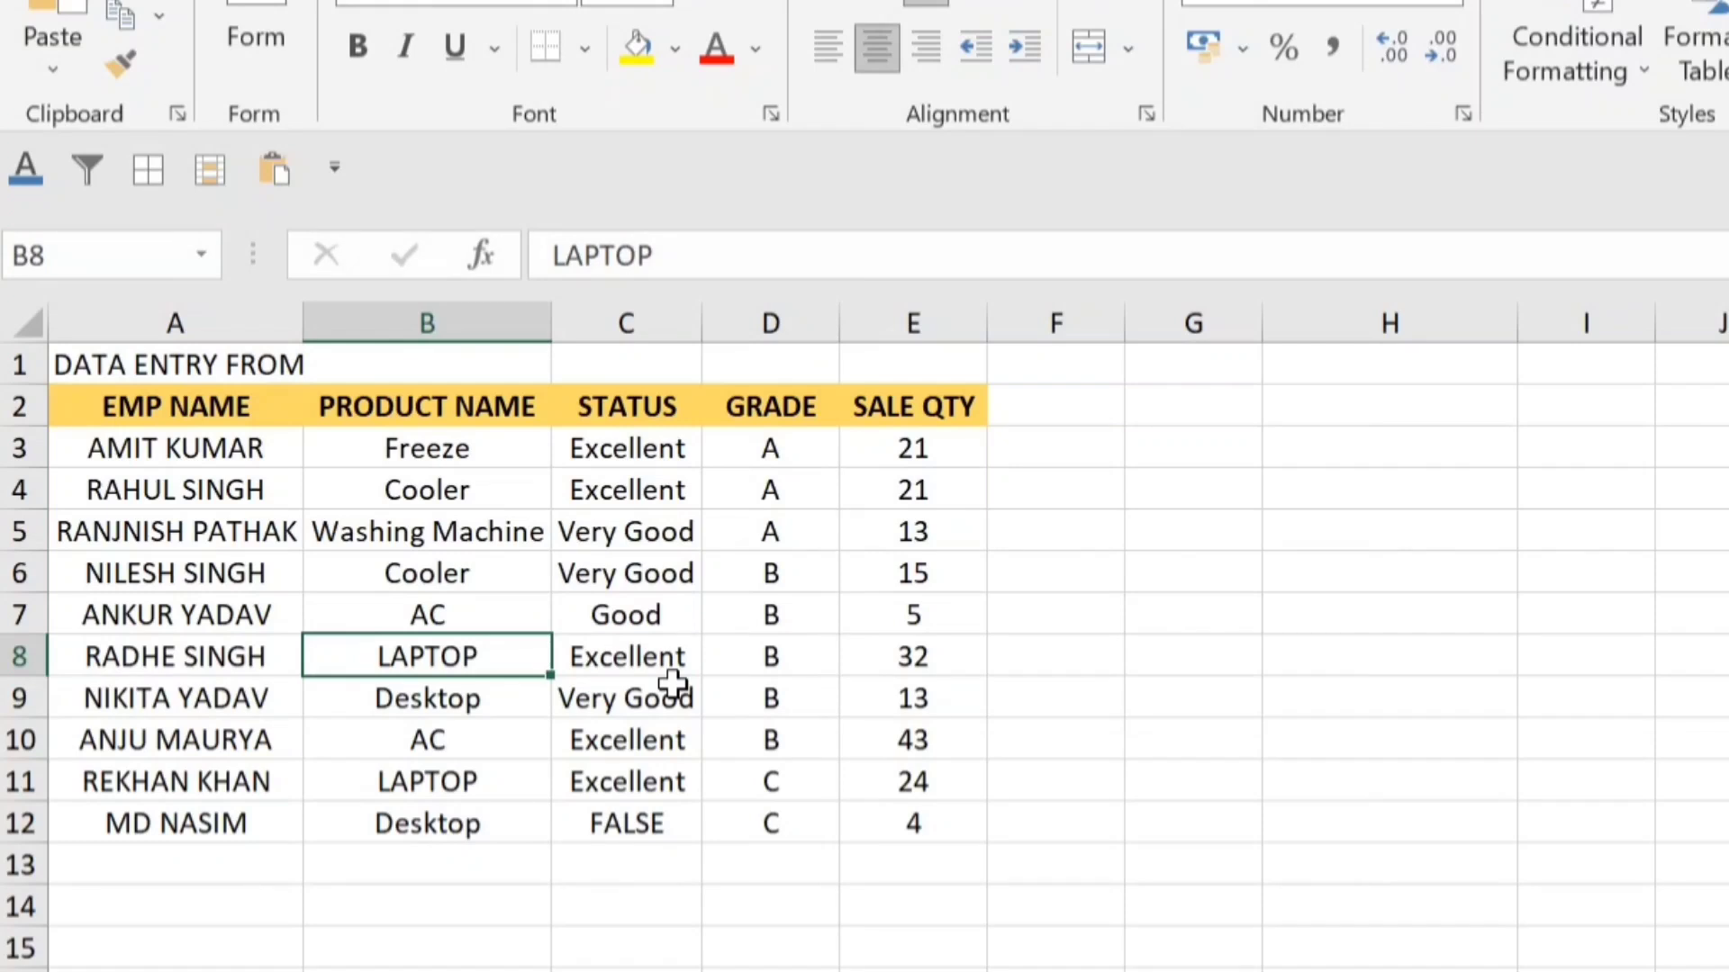
key("ctrl+shift+plus")
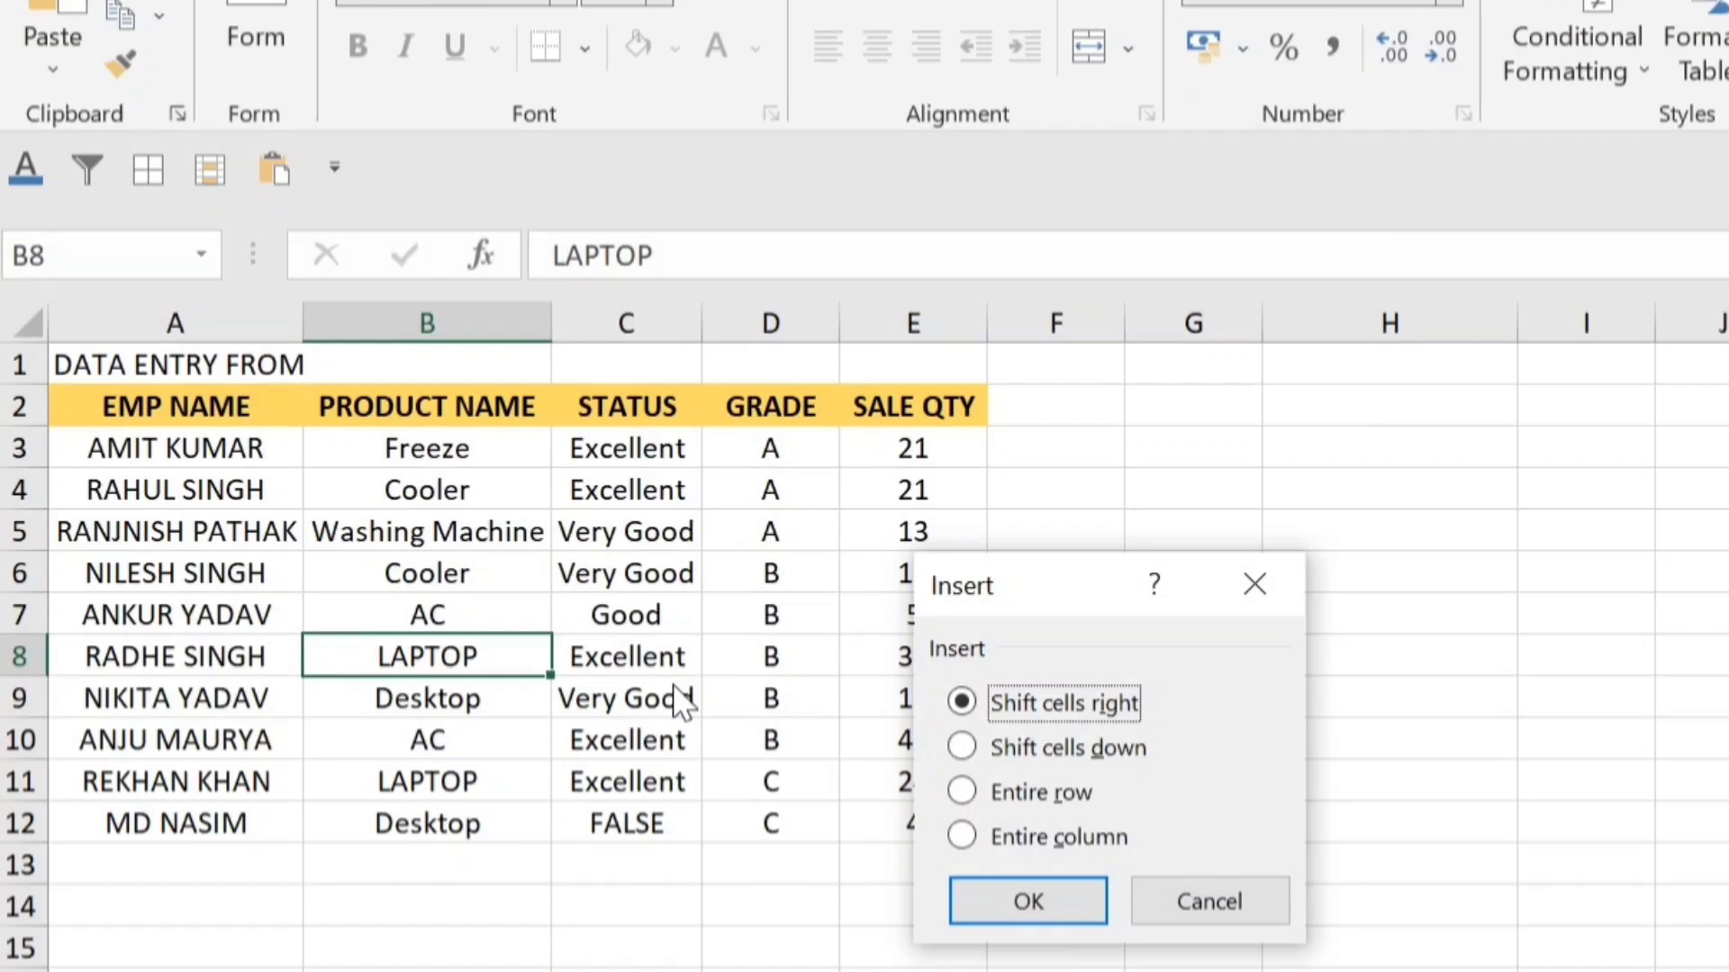
key("Return")
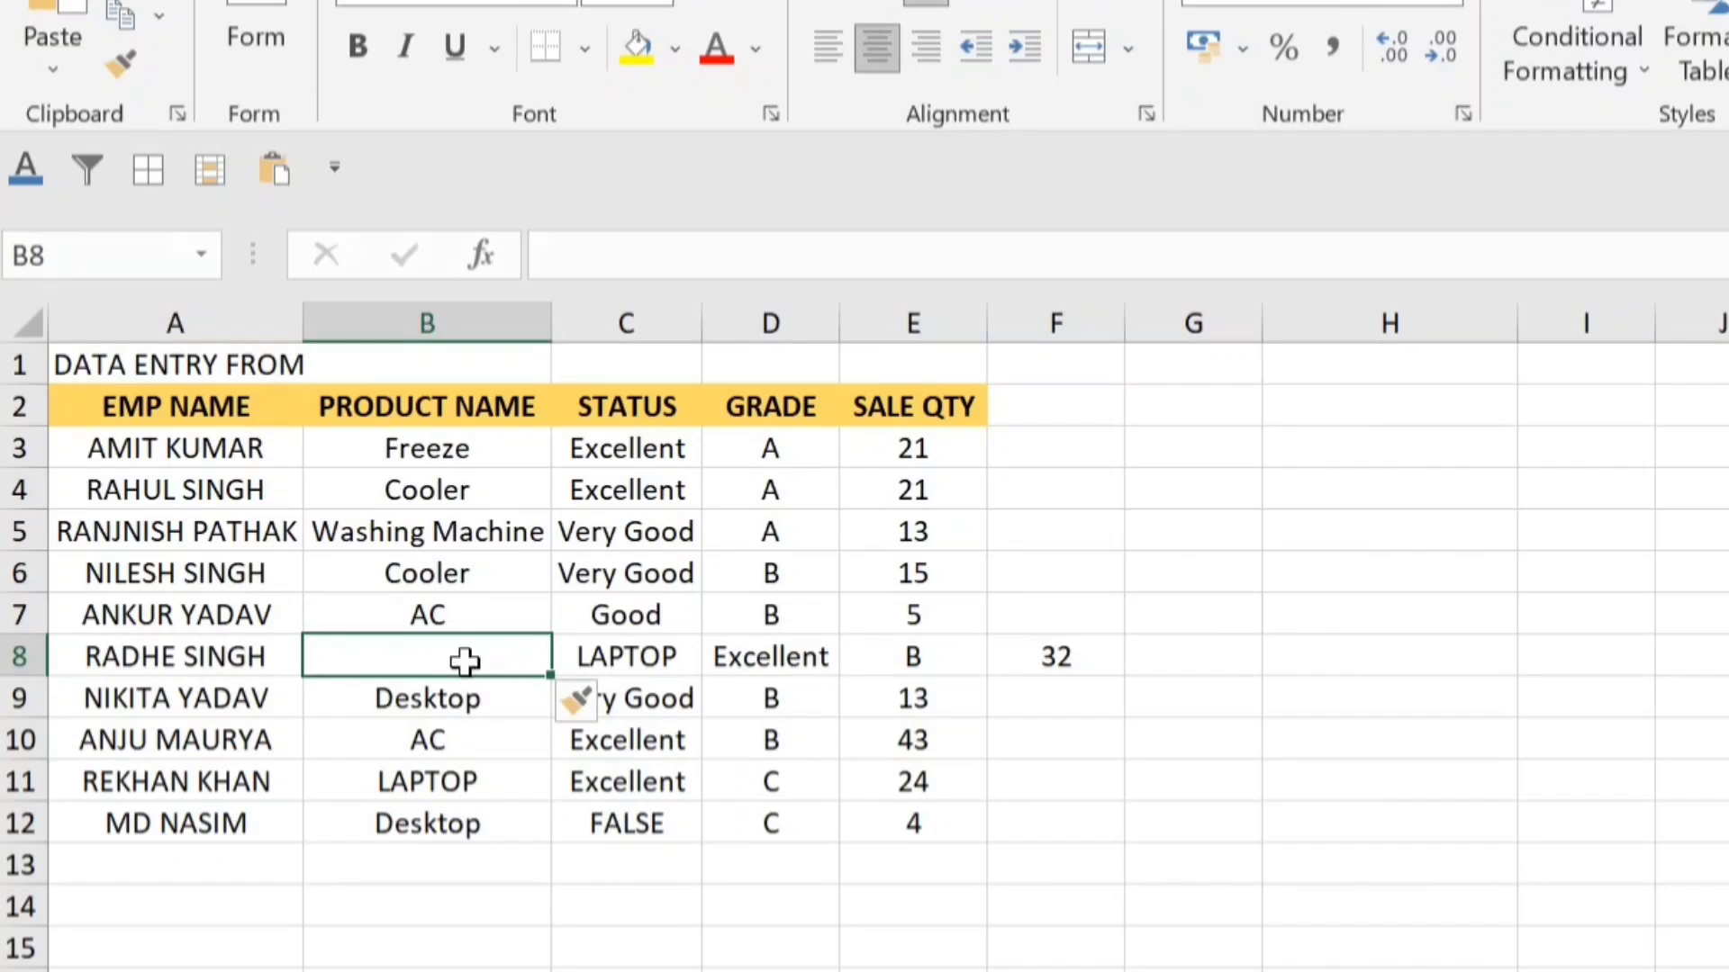
key("ctrl+z")
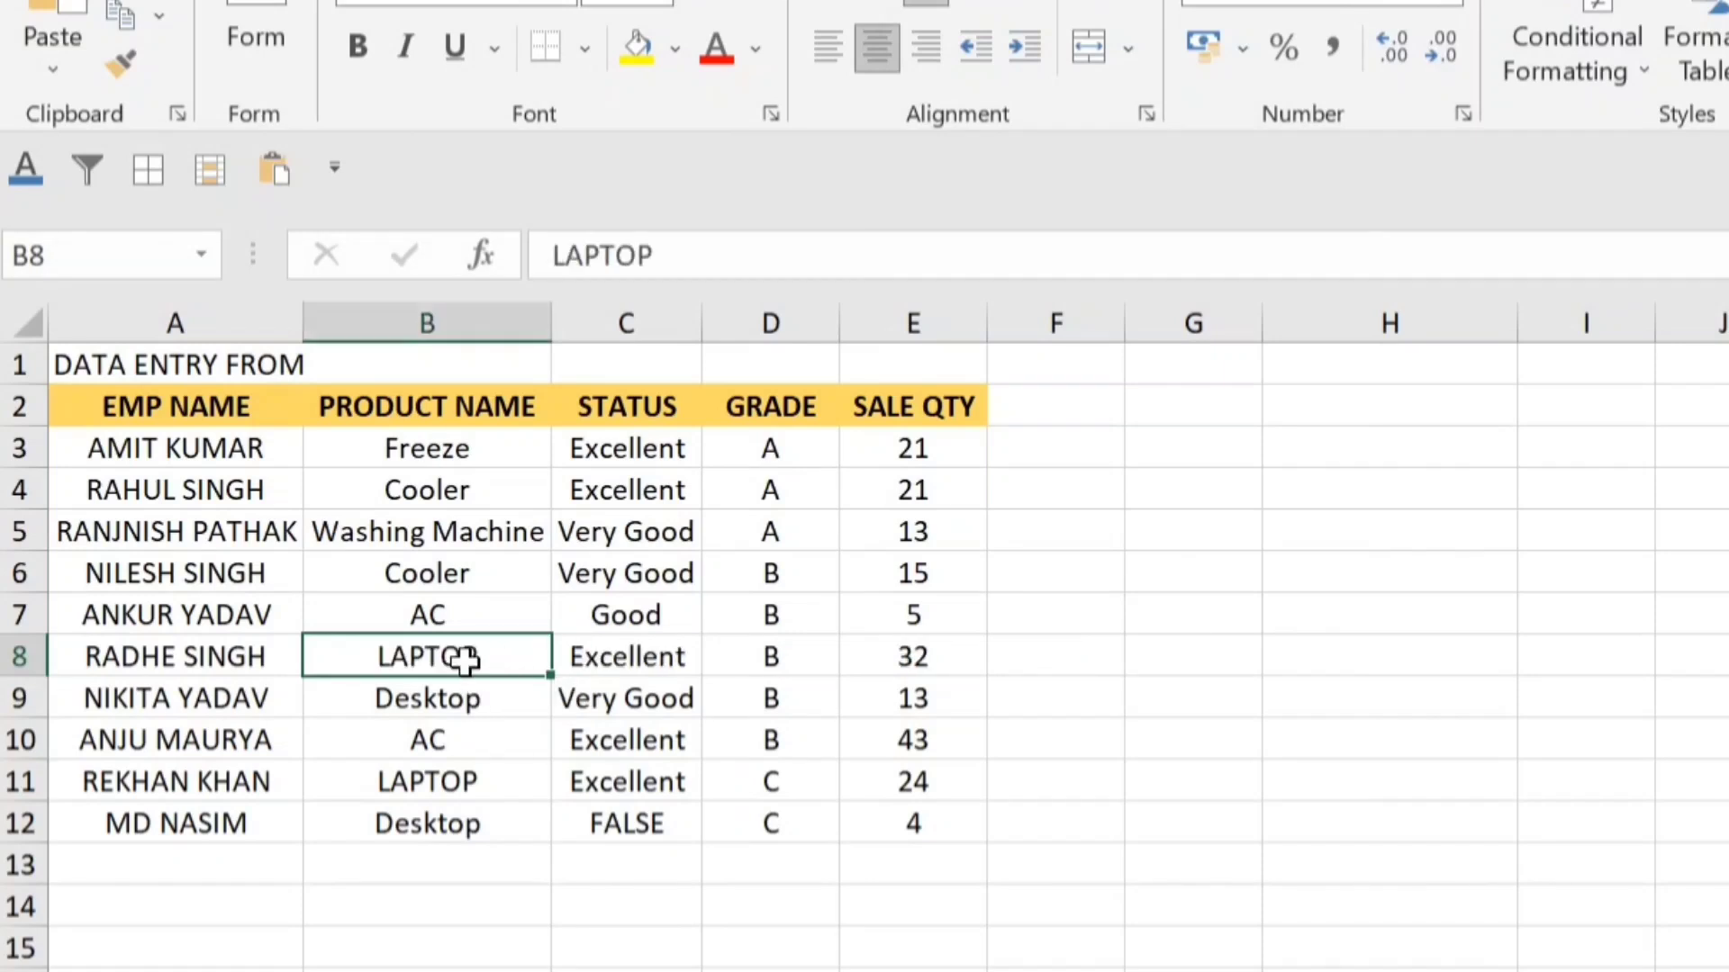
- Insert a blank cell at B8 with the Shift cells down option, and undo the insertion
key("ctrl+shift+plus")
key("Down")
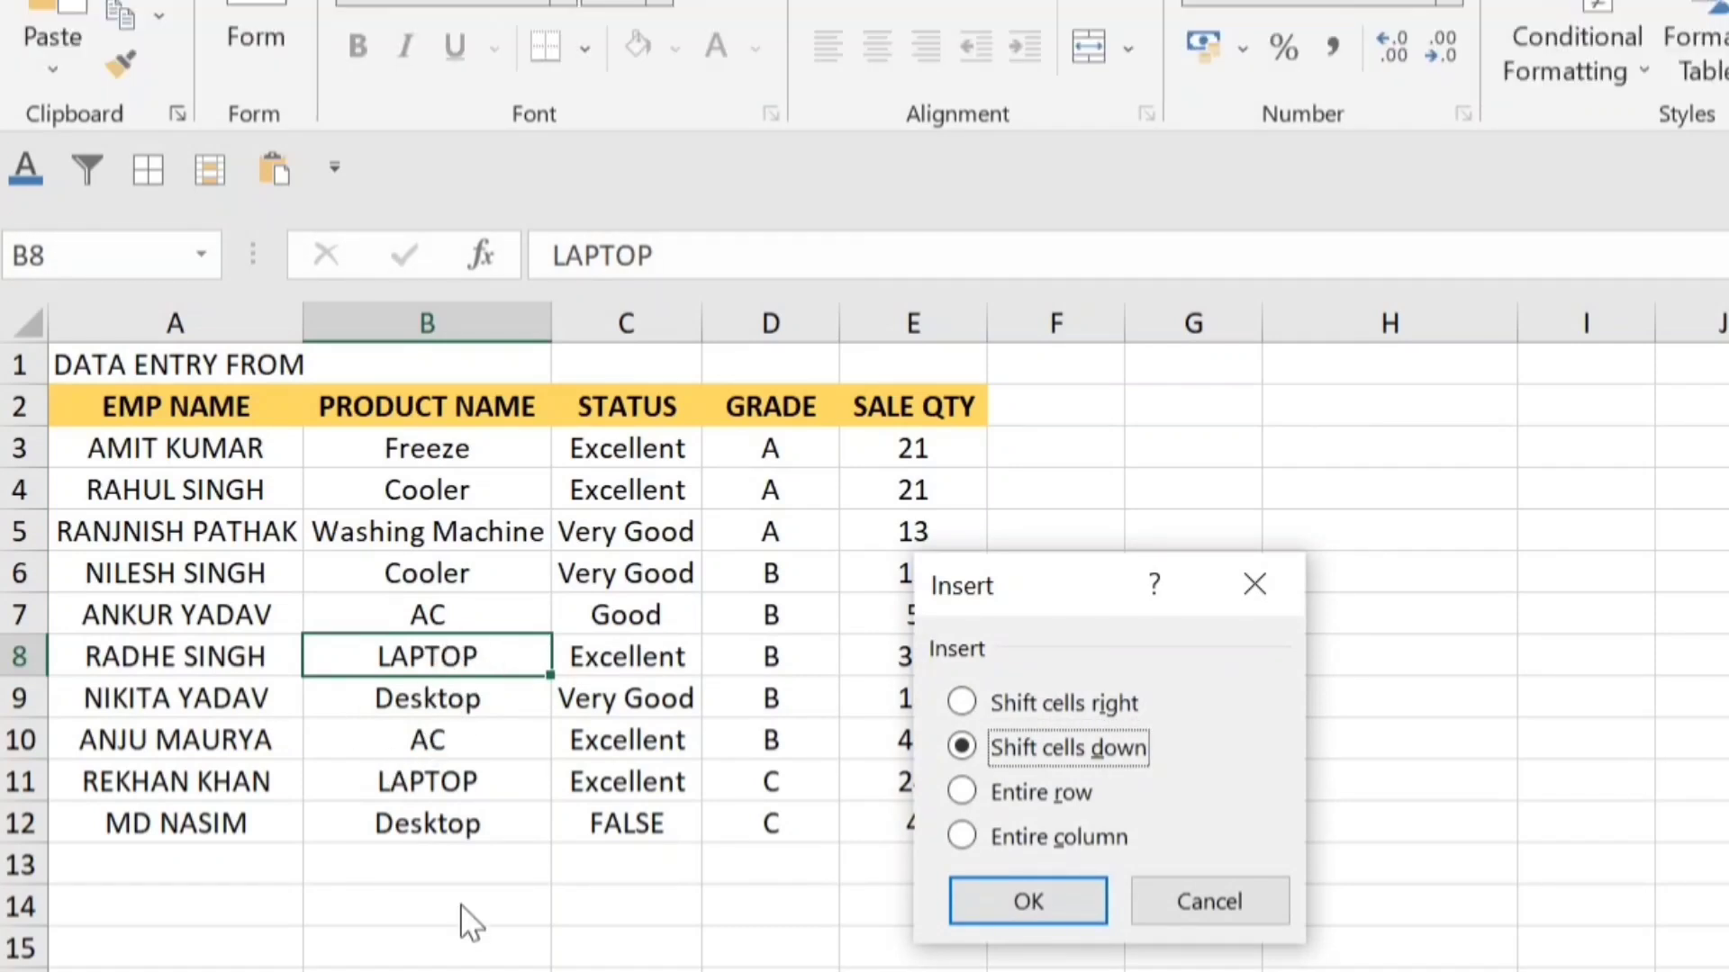
key("Return")
key("ctrl+z")
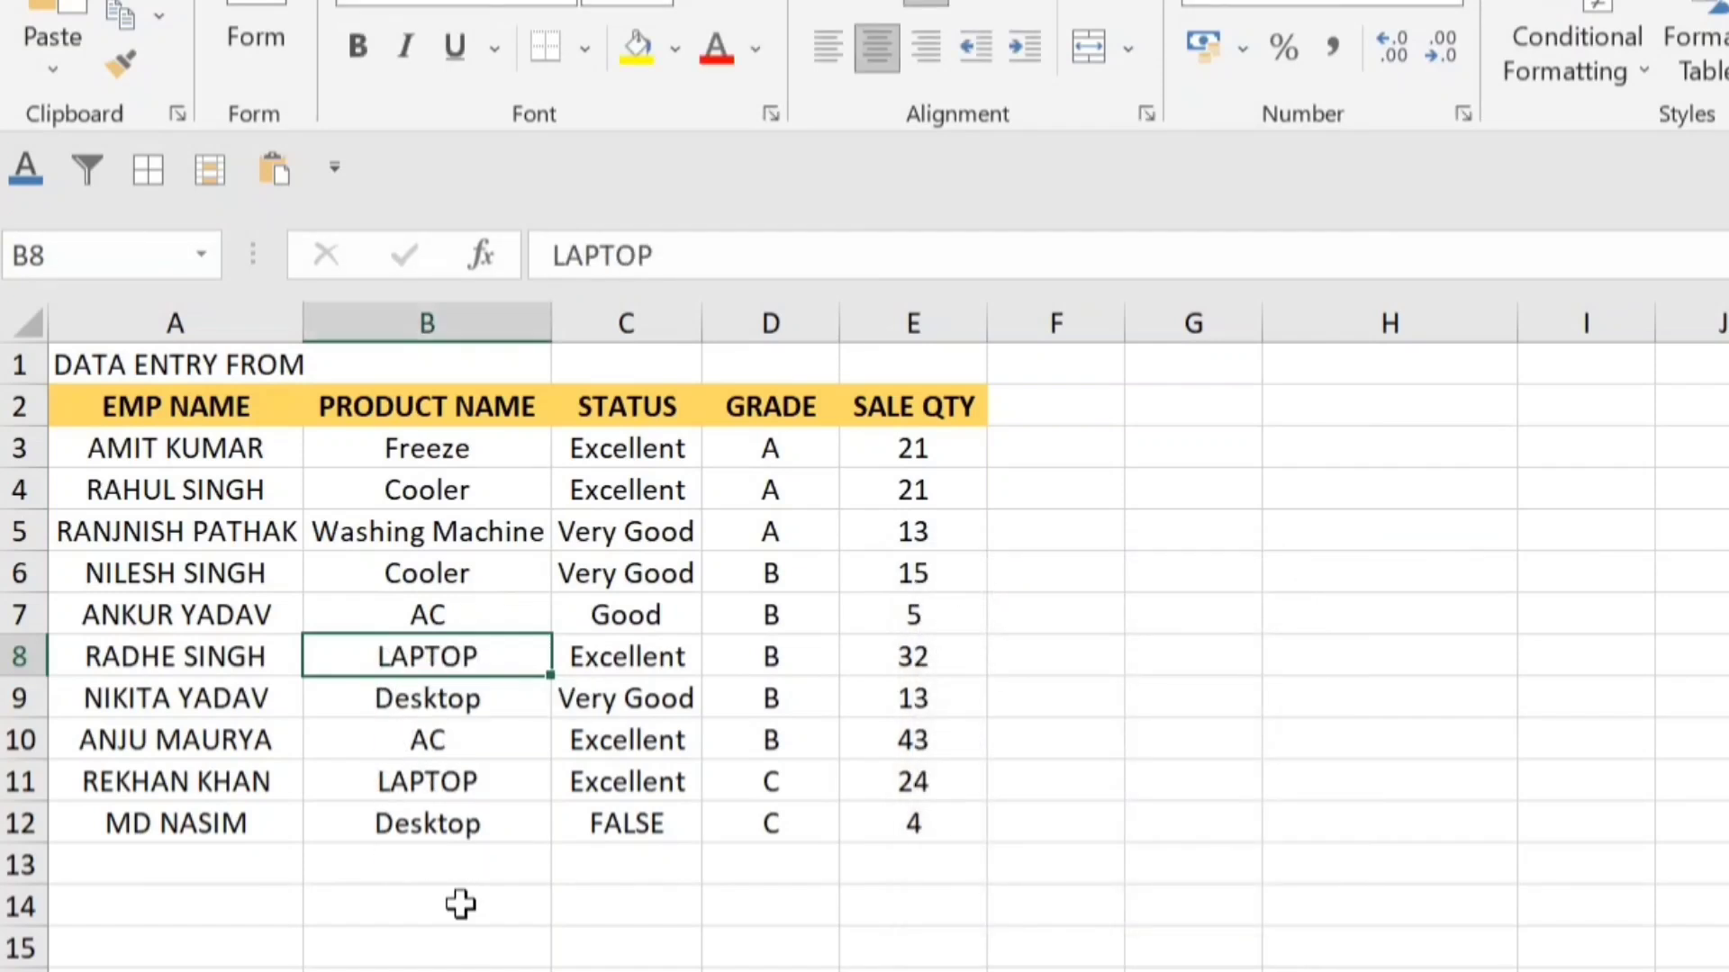
- Insert a blank row at cell B8 with the Entire row option, and undo the insertion
key("ctrl+shift+plus")
key("Down")
key("Down")
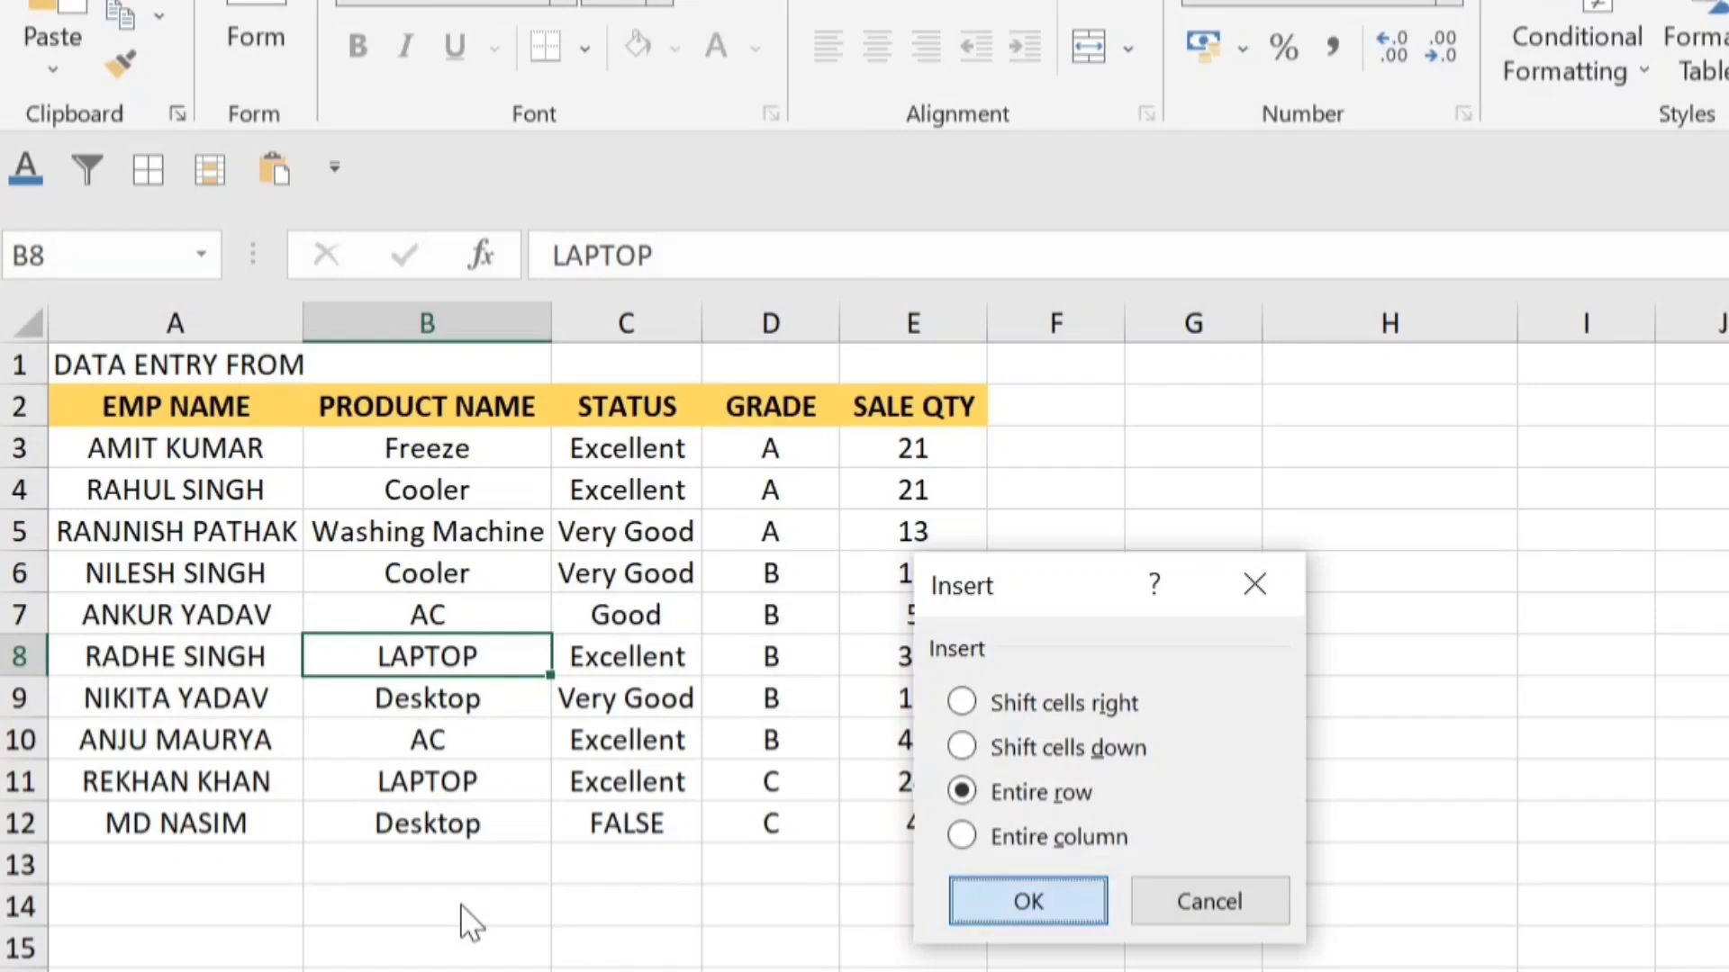
key("Return")
key("ctrl+z")
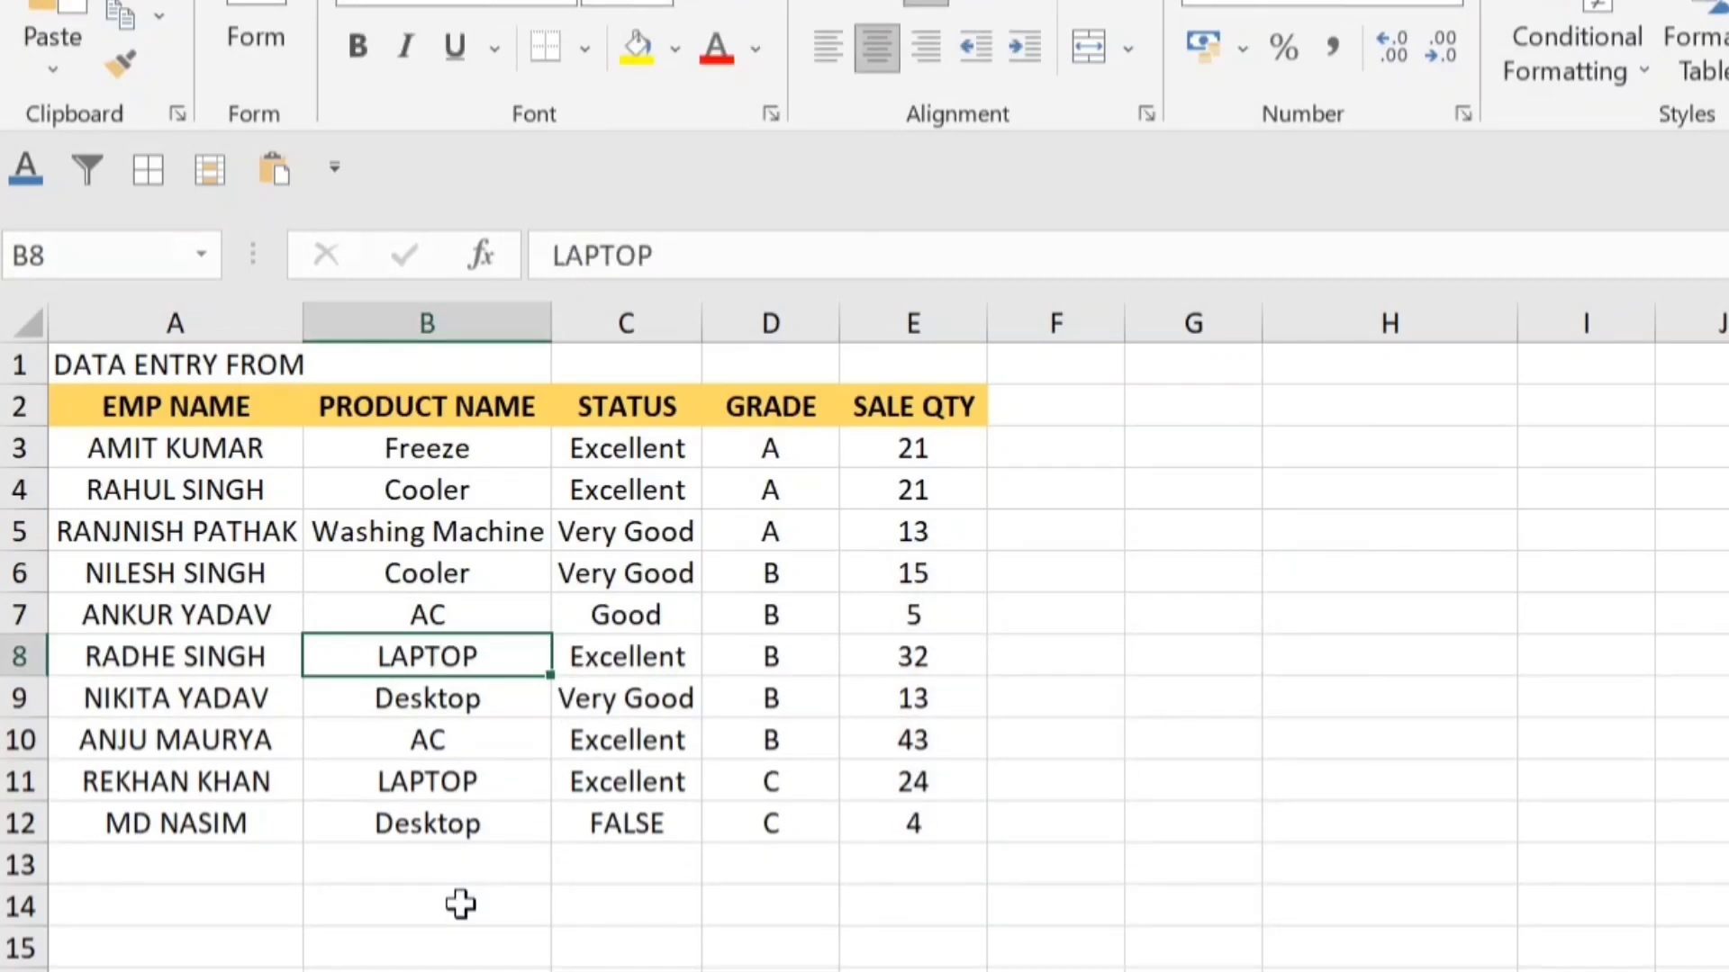
- Insert a blank column at cell B8 with the Entire column option, and undo the insertion
key("ctrl+shift+plus")
key("Down")
key("Down")
key("Down")
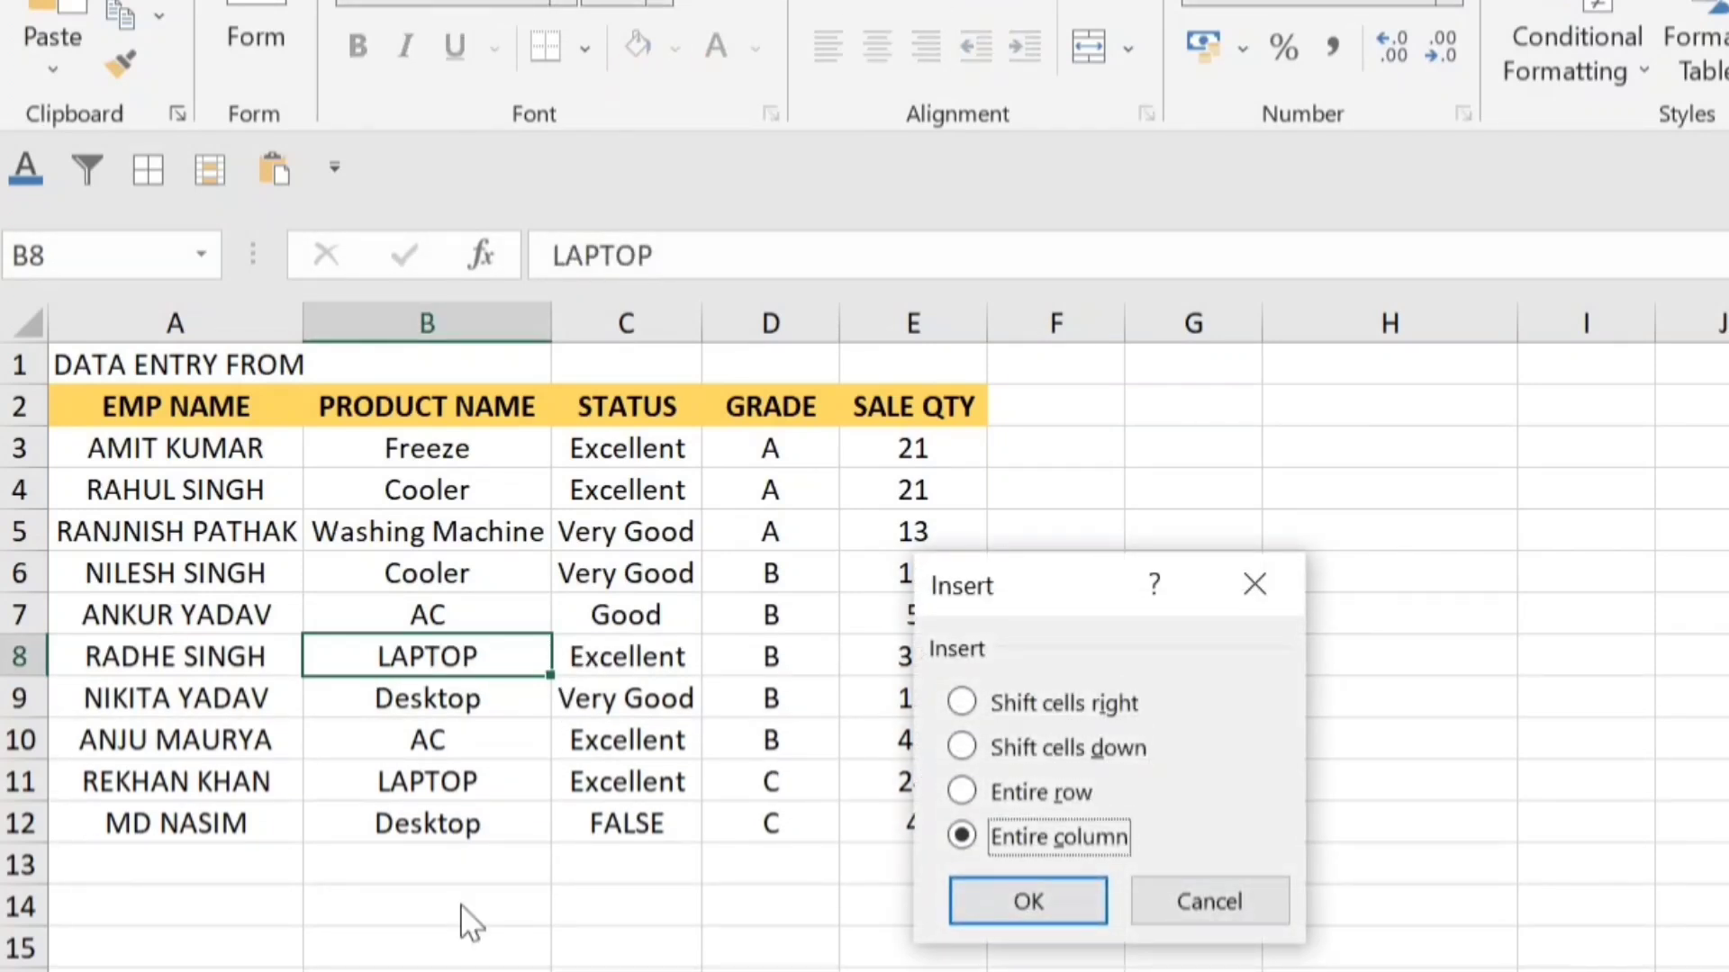
key("Return")
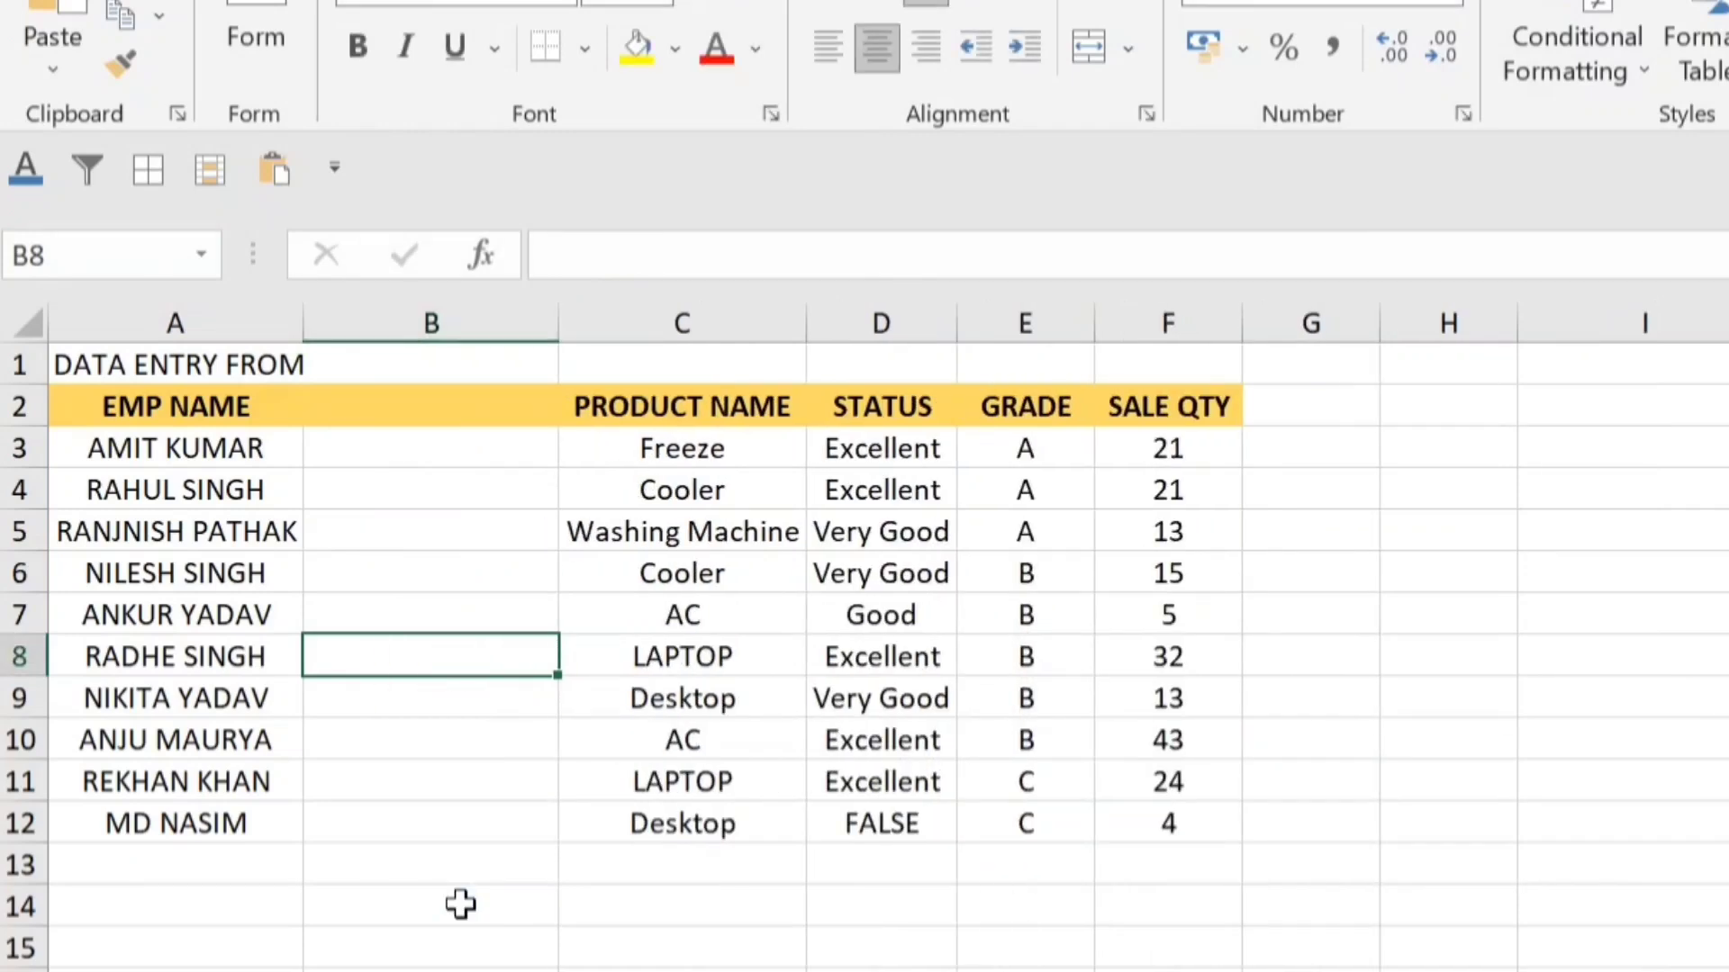
key("ctrl+z")
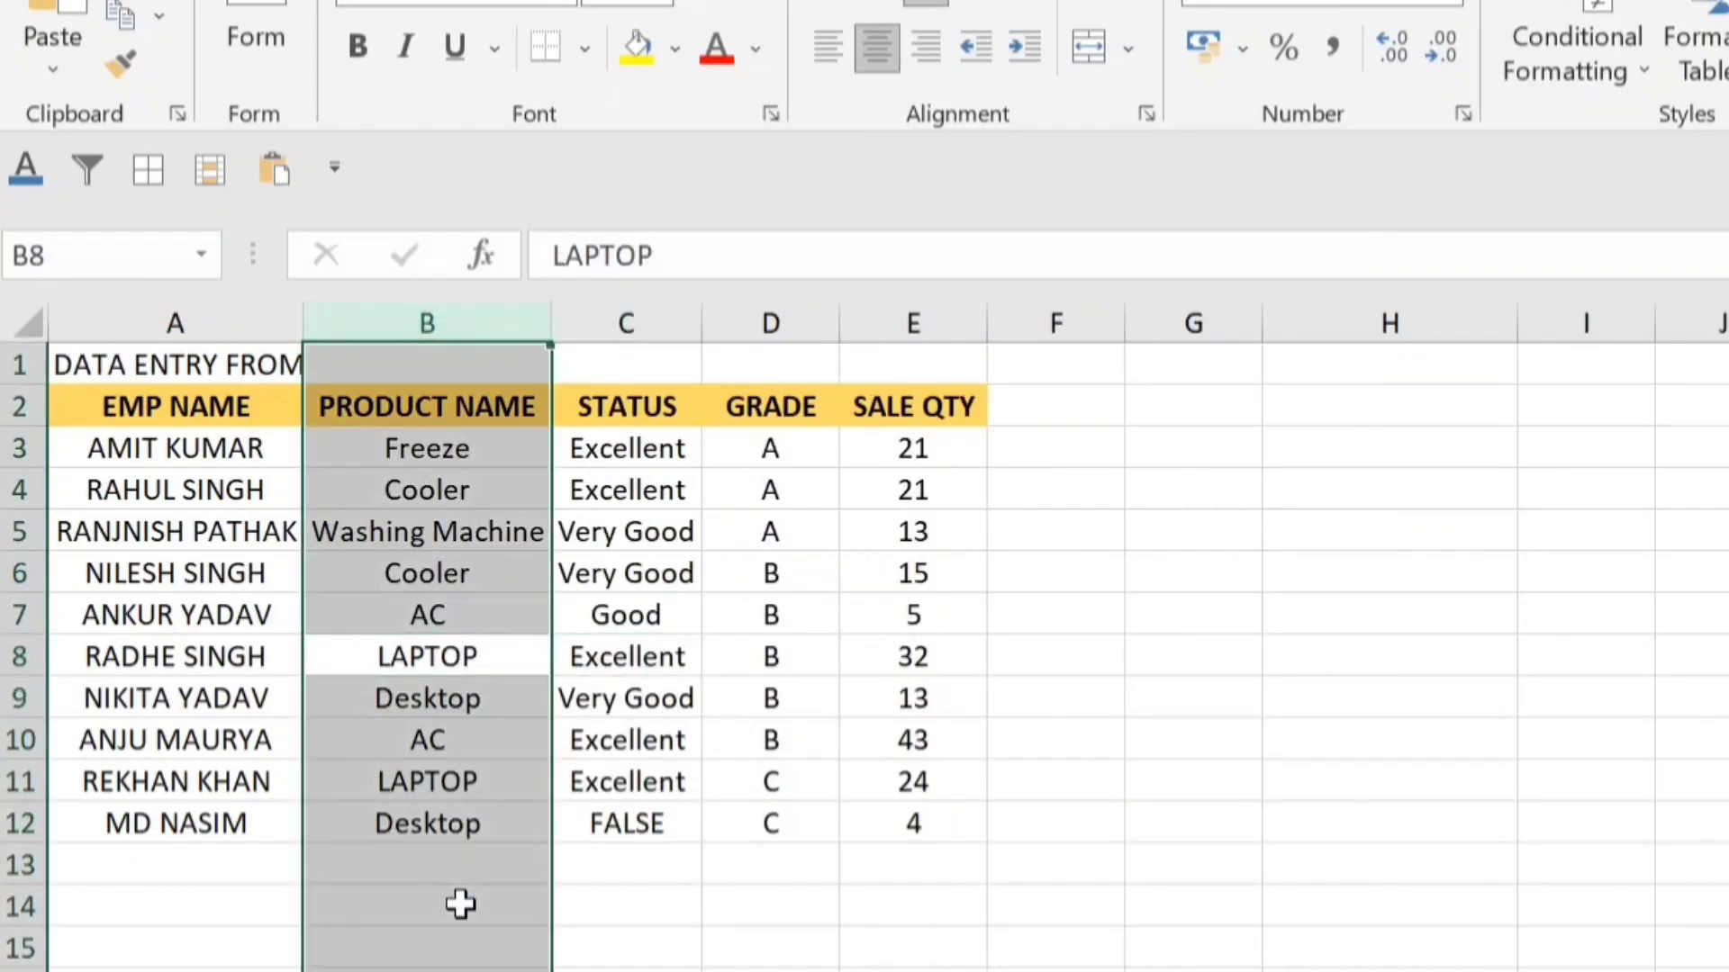
key("ctrl+y")
key("ctrl+z")
key("Right")
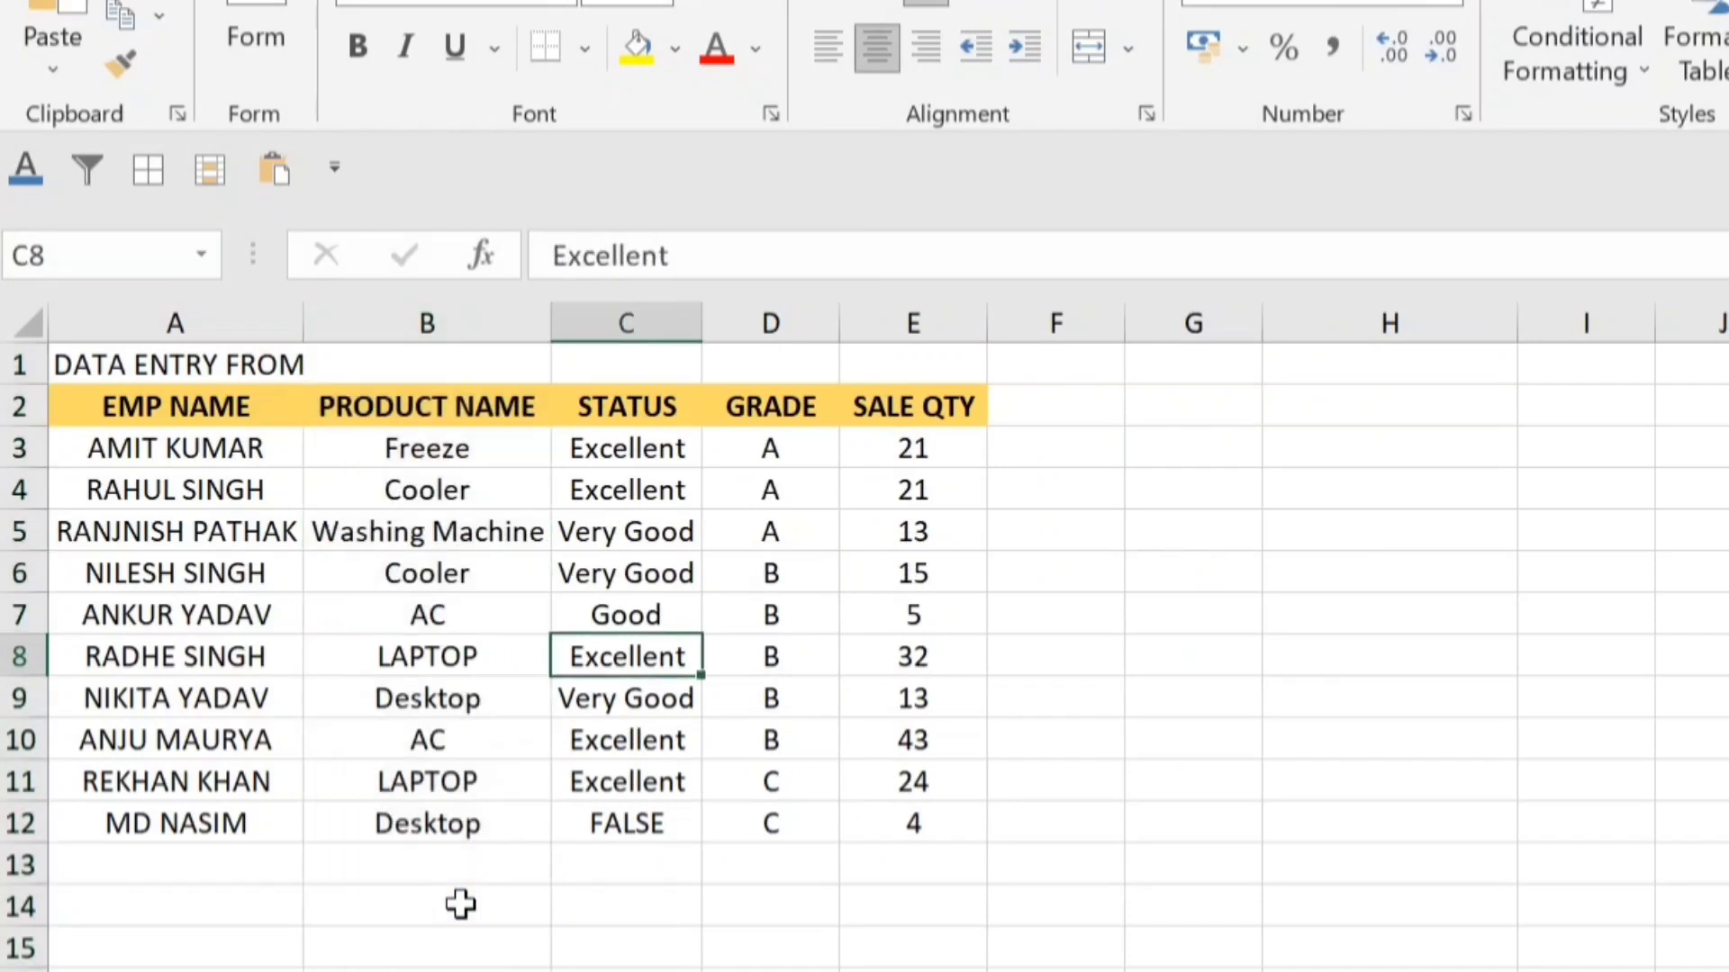
- Select the entire row 8, insert a blank row above it, and delete that blank row again
key("Left")
key("shift+space")
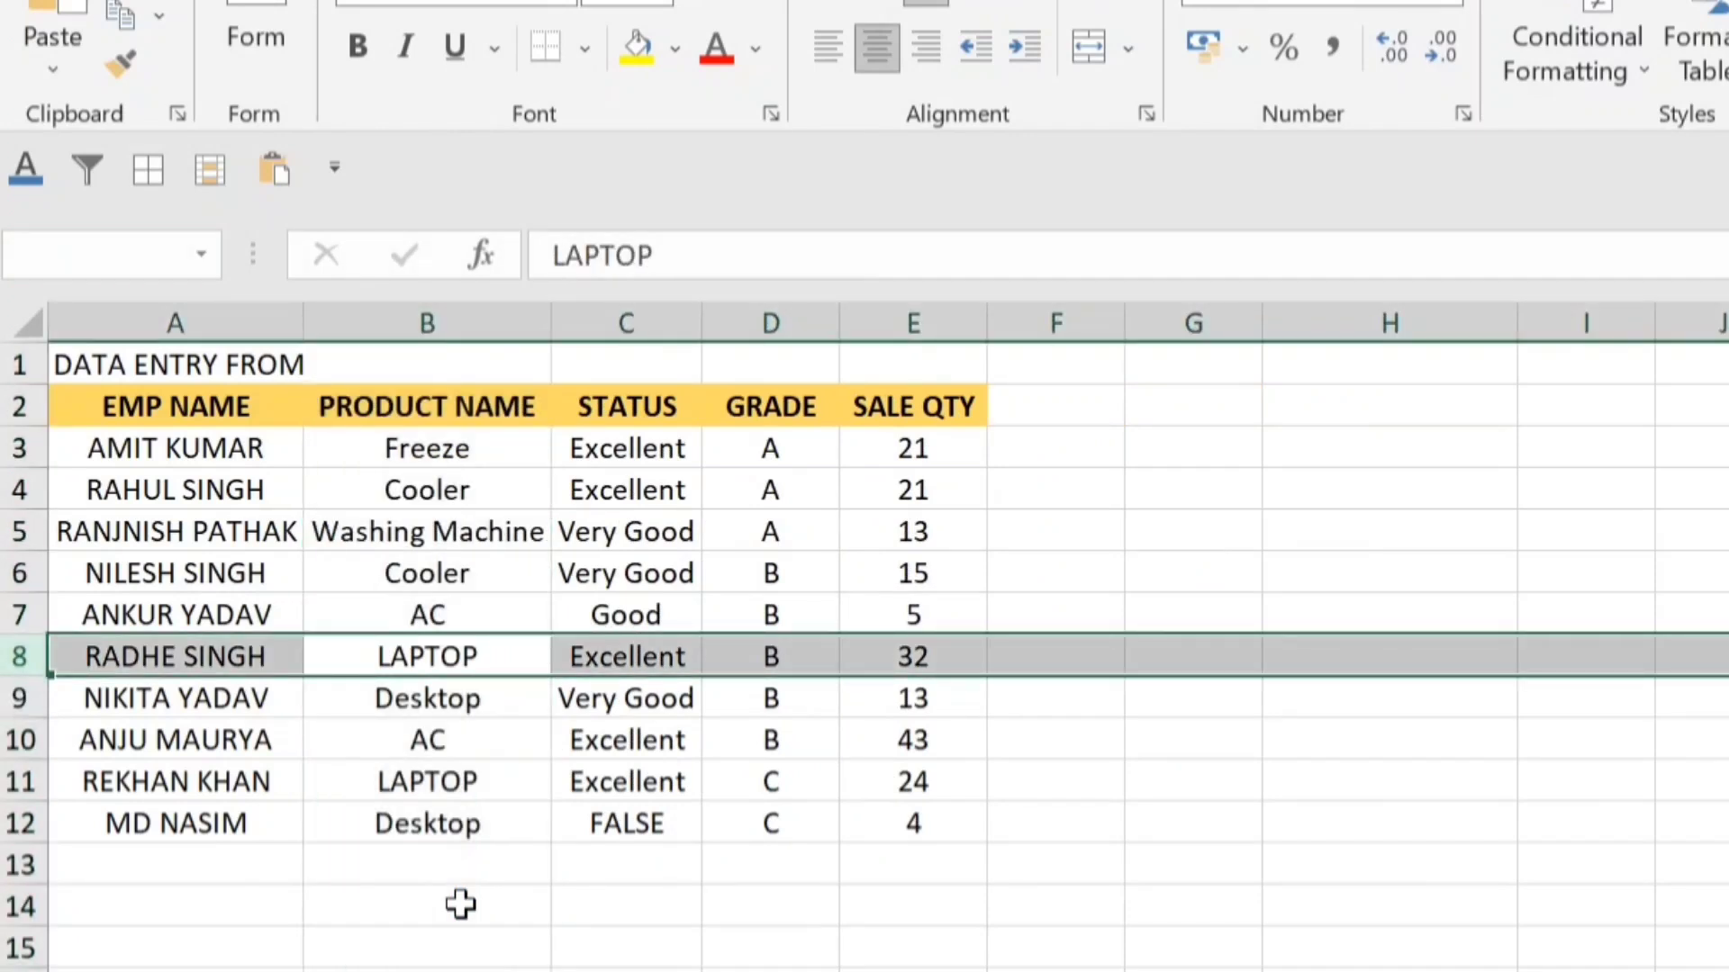
key("ctrl+shift+plus")
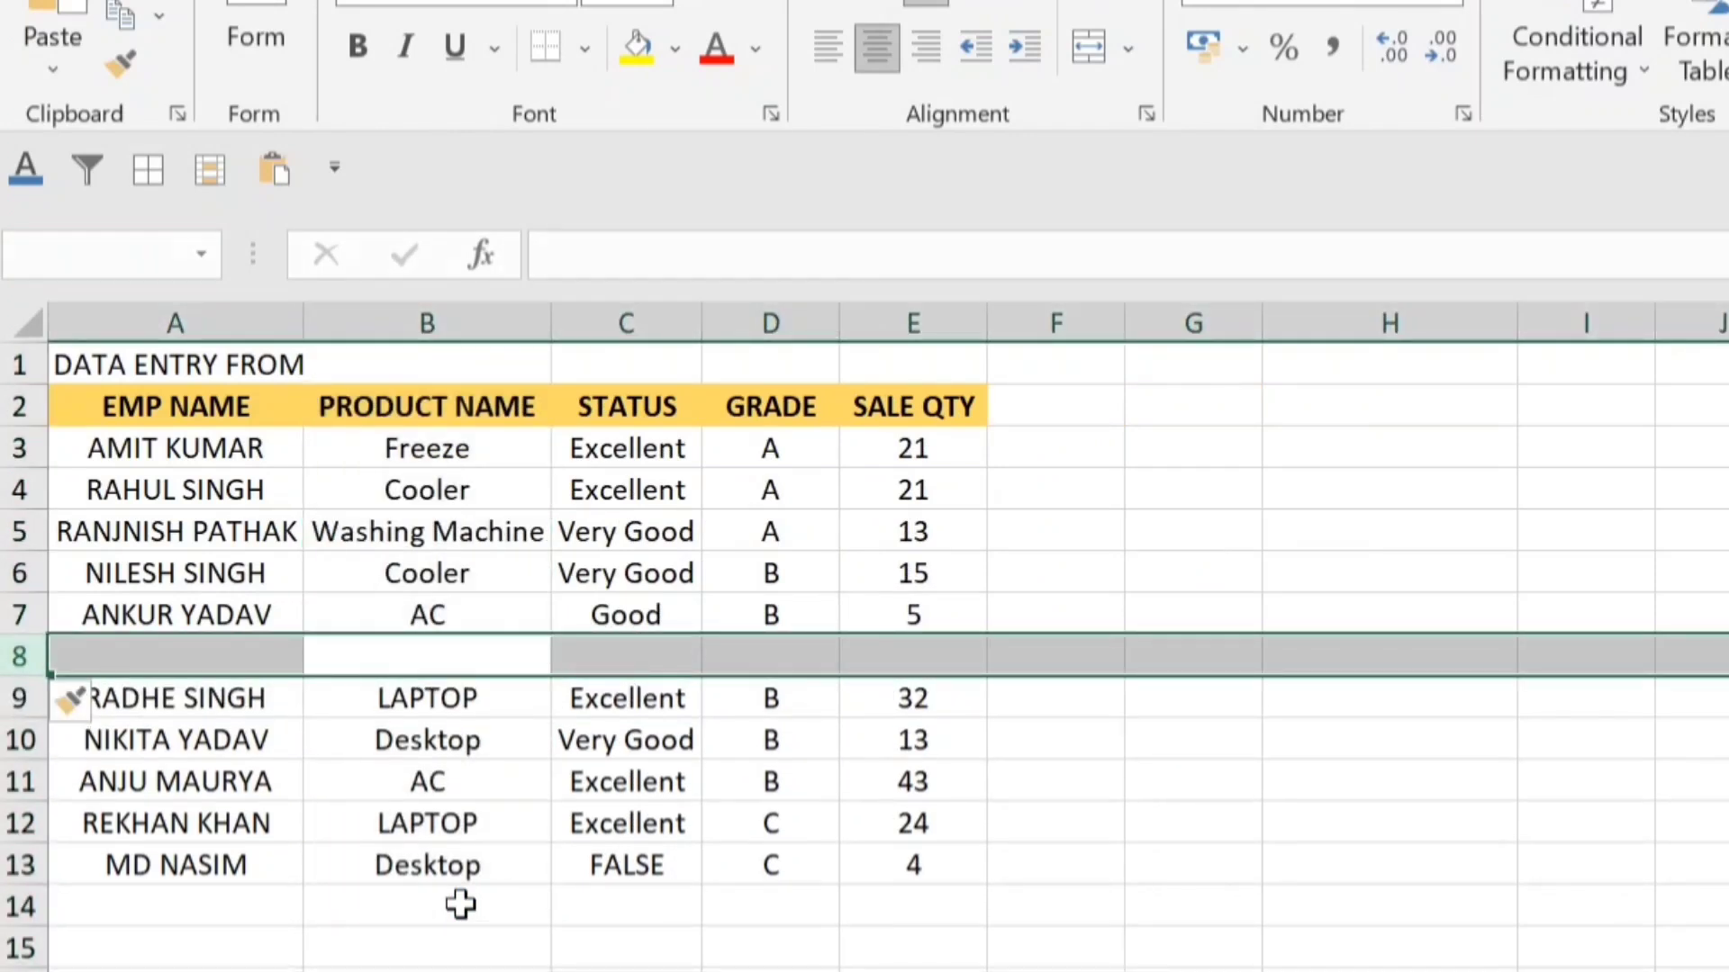
key("ctrl+minus")
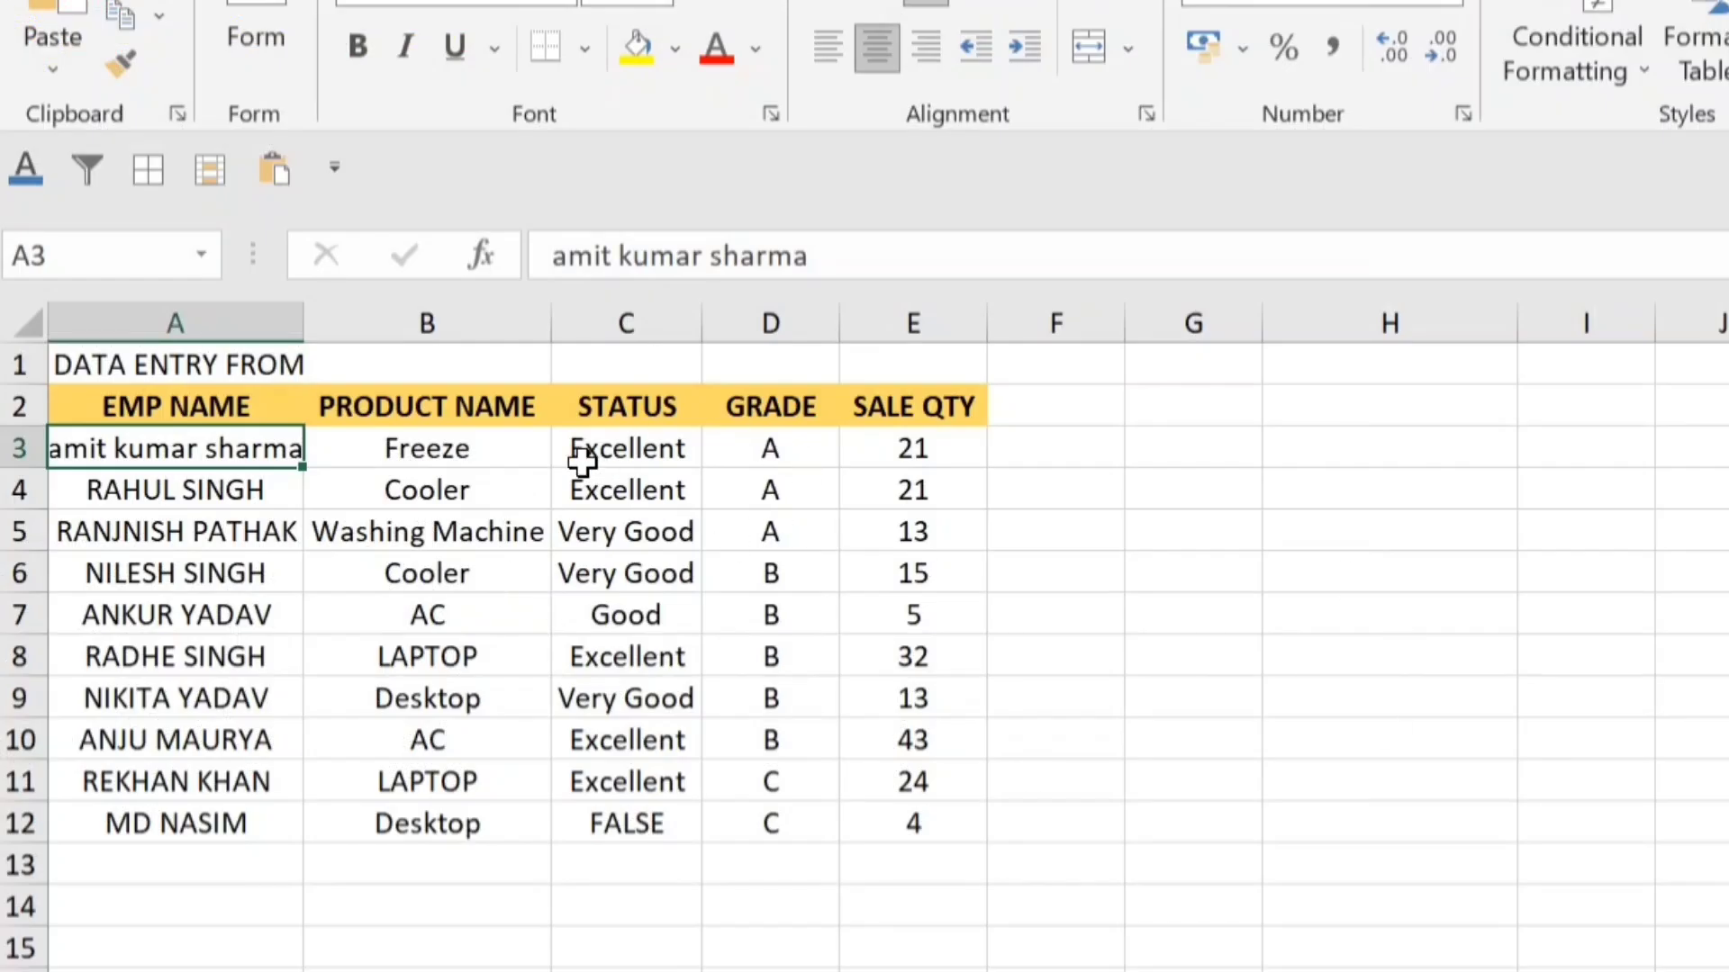
- Narrow columns A to D by hand so that their text is cut off
left_click(504, 455)
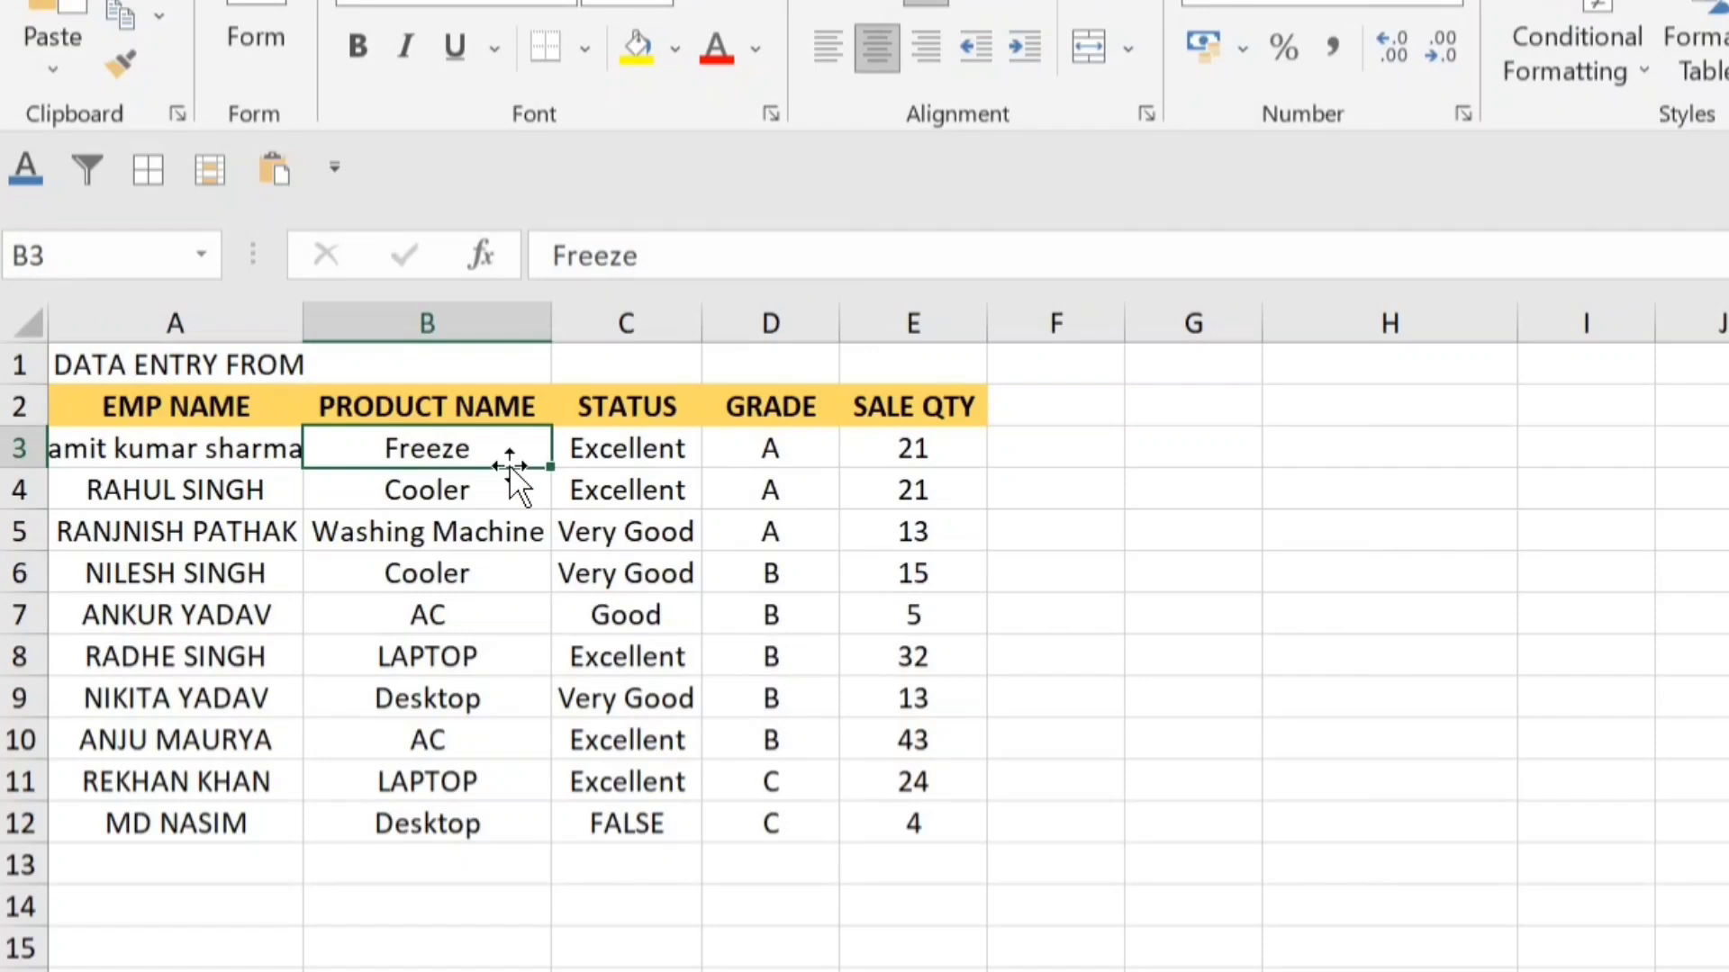
left_click_drag(546, 318, 428, 315)
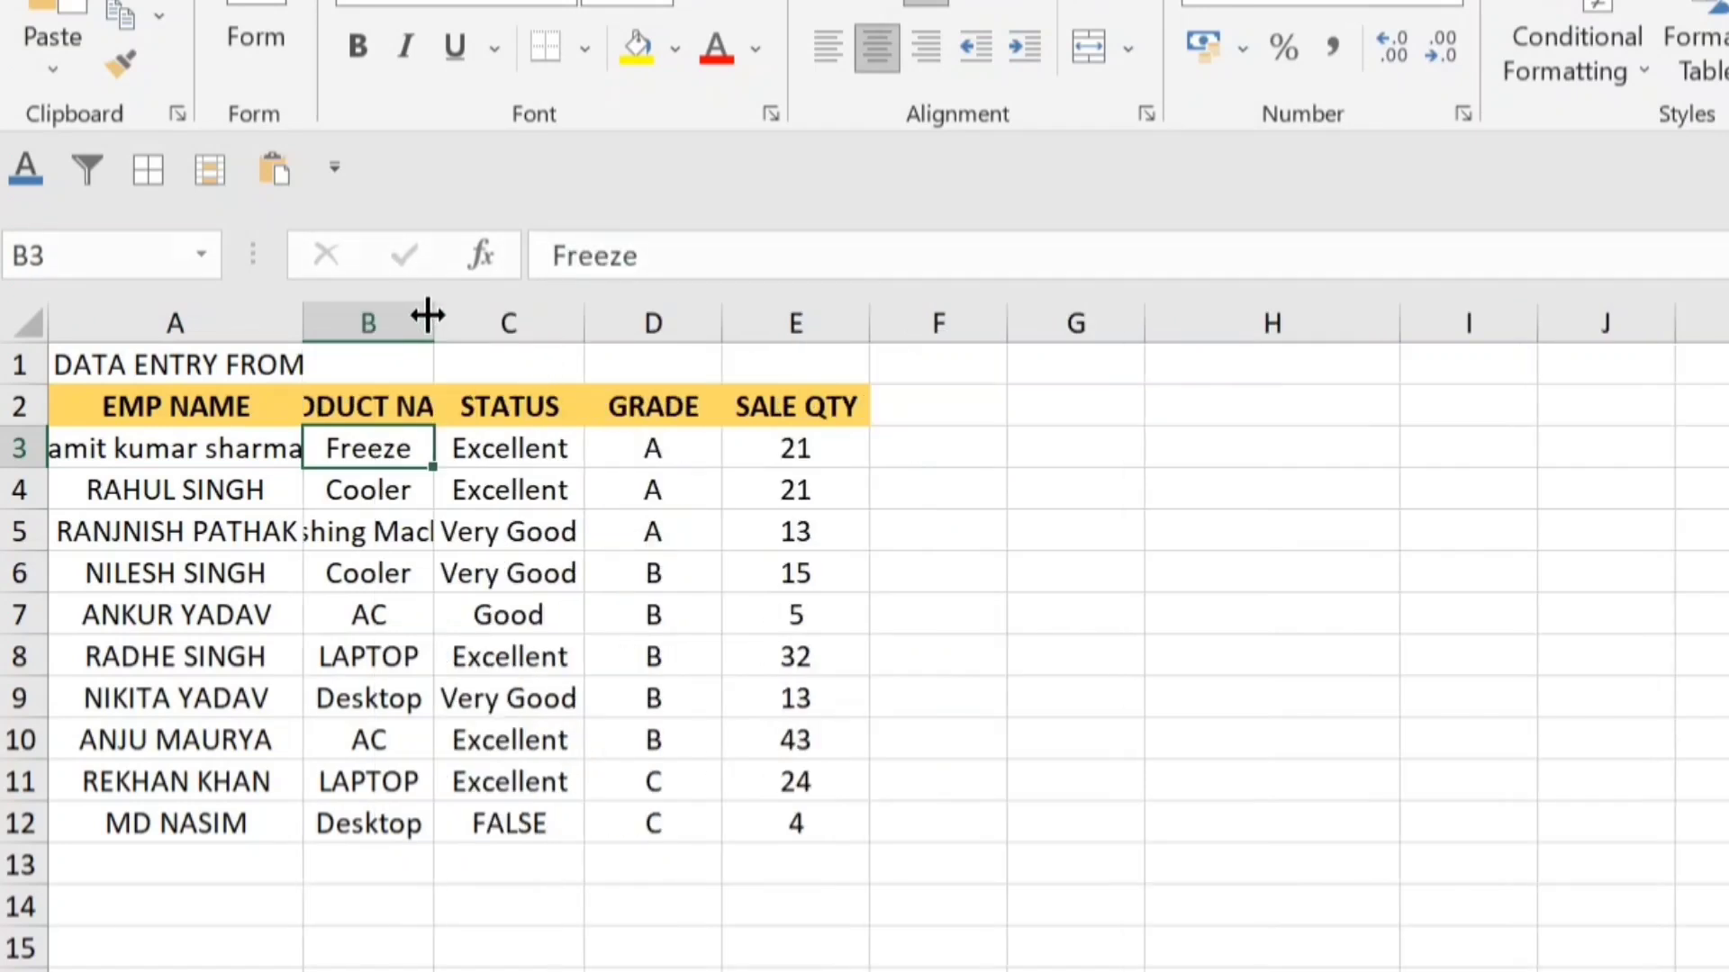
left_click_drag(583, 317, 503, 316)
left_click_drag(640, 322, 540, 346)
left_click_drag(302, 322, 213, 324)
left_click(220, 490)
left_click(160, 450)
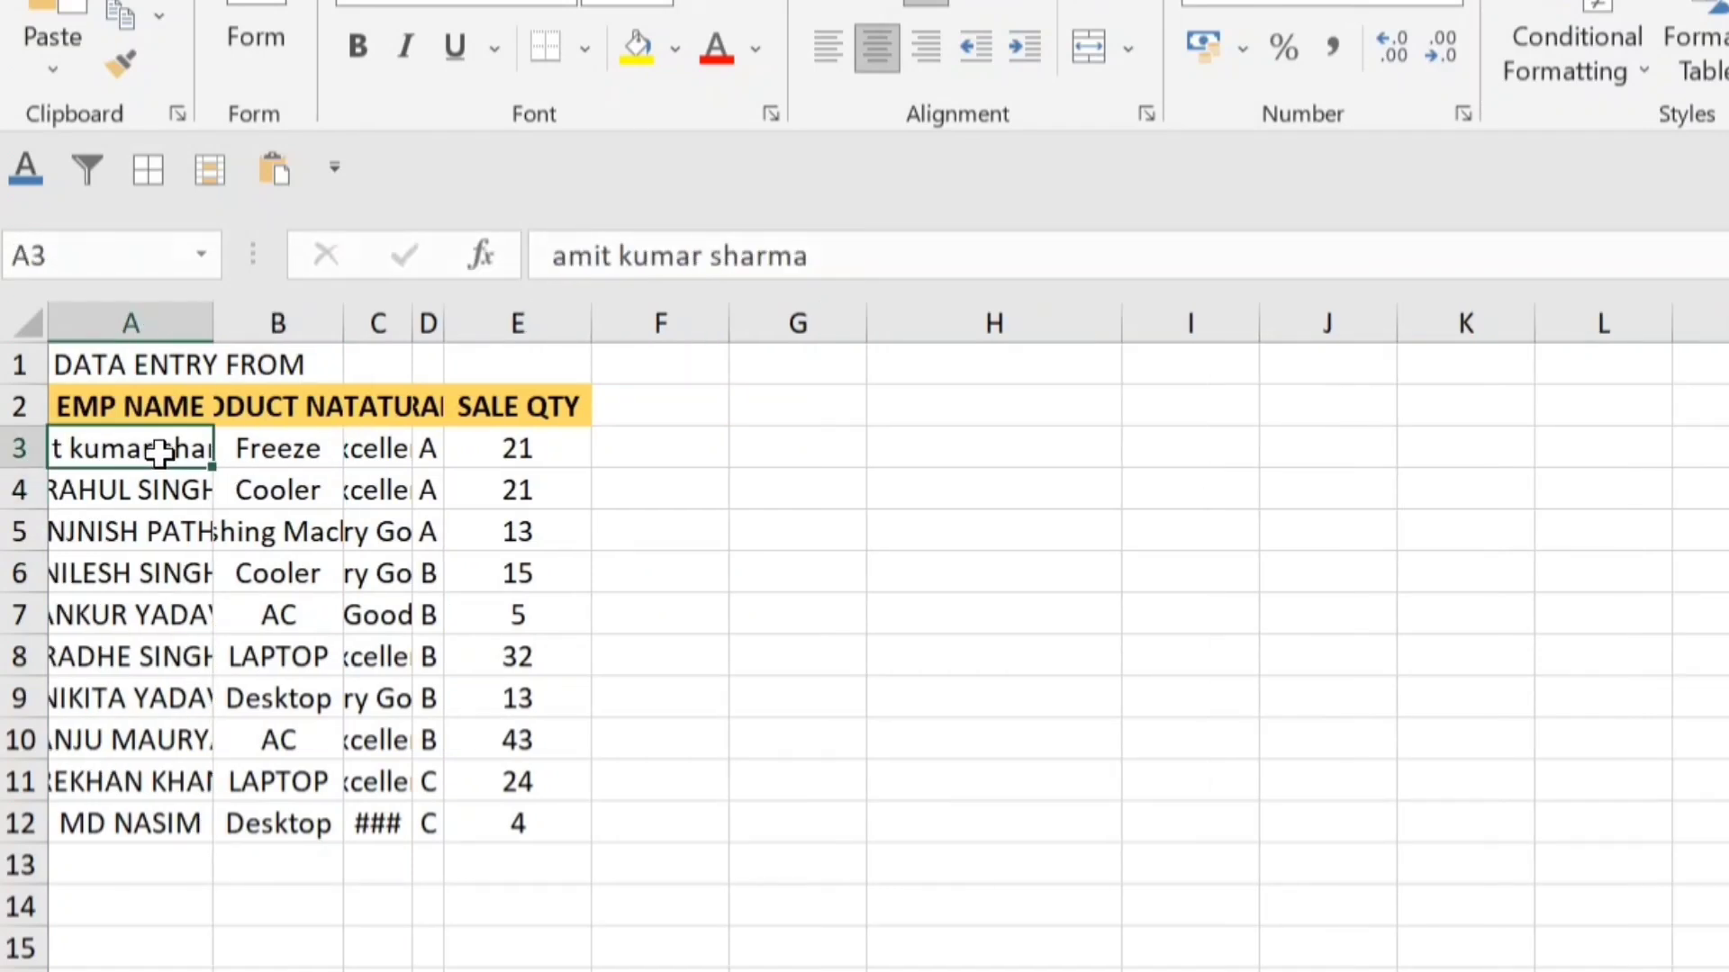
- AutoFit the widths of columns A, B, C and D one at a time, and undo these width changes
double_click(212, 322)
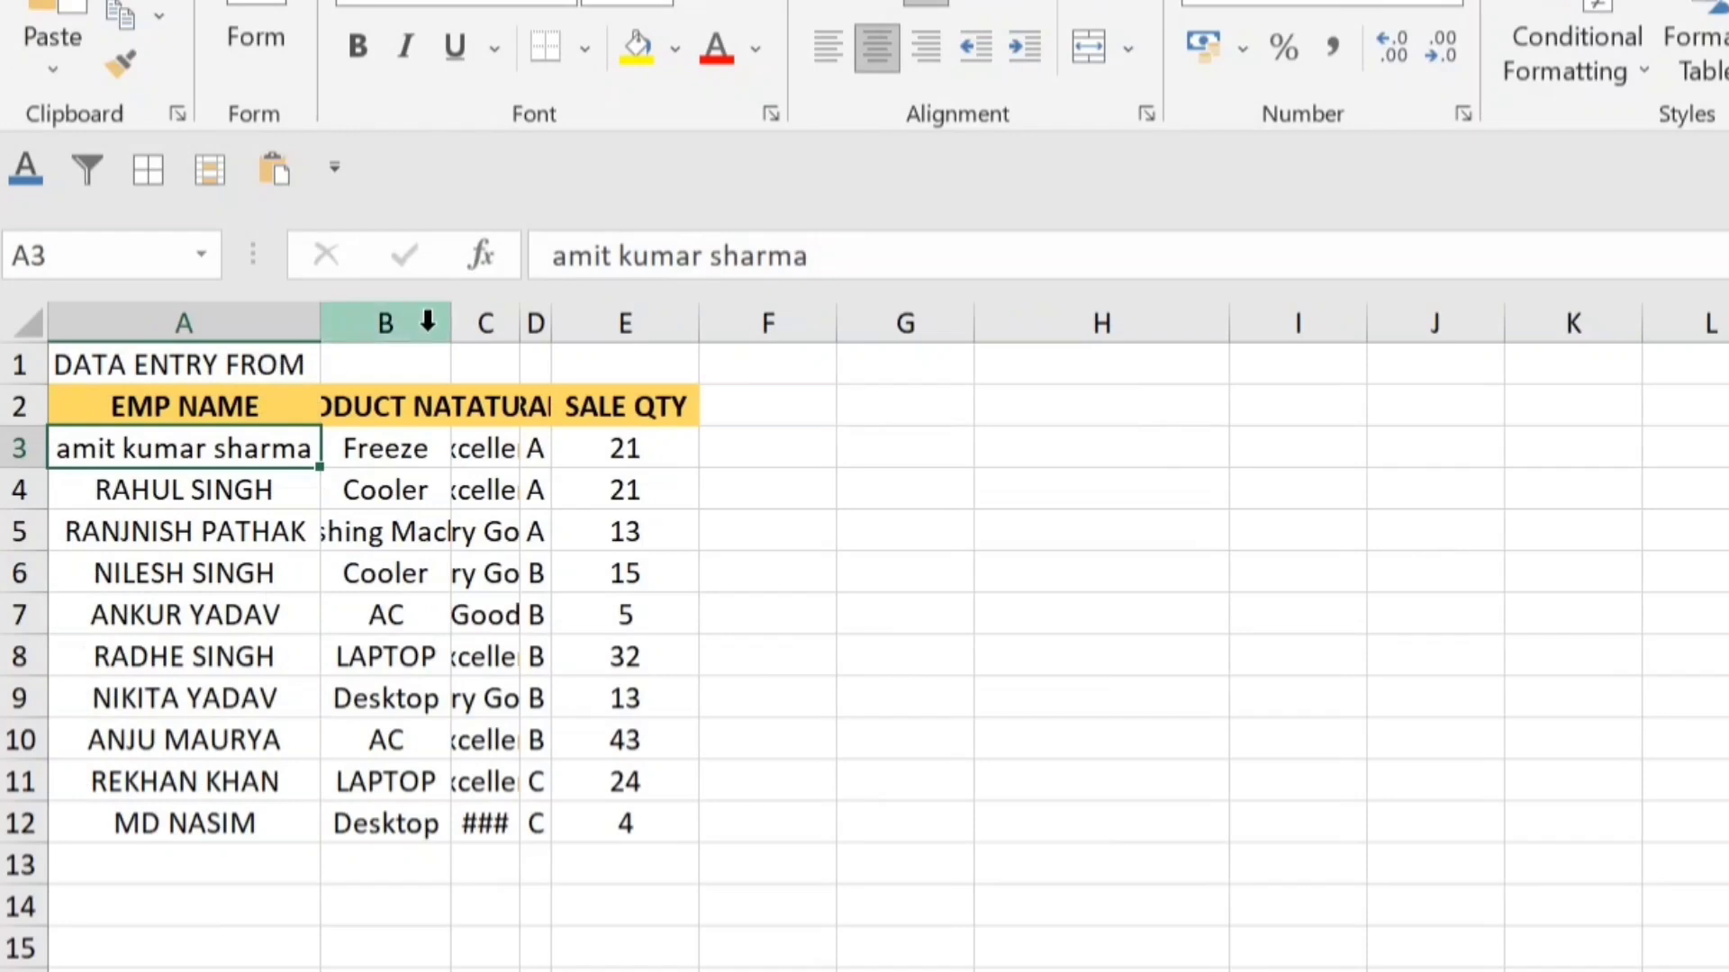
double_click(450, 322)
double_click(640, 324)
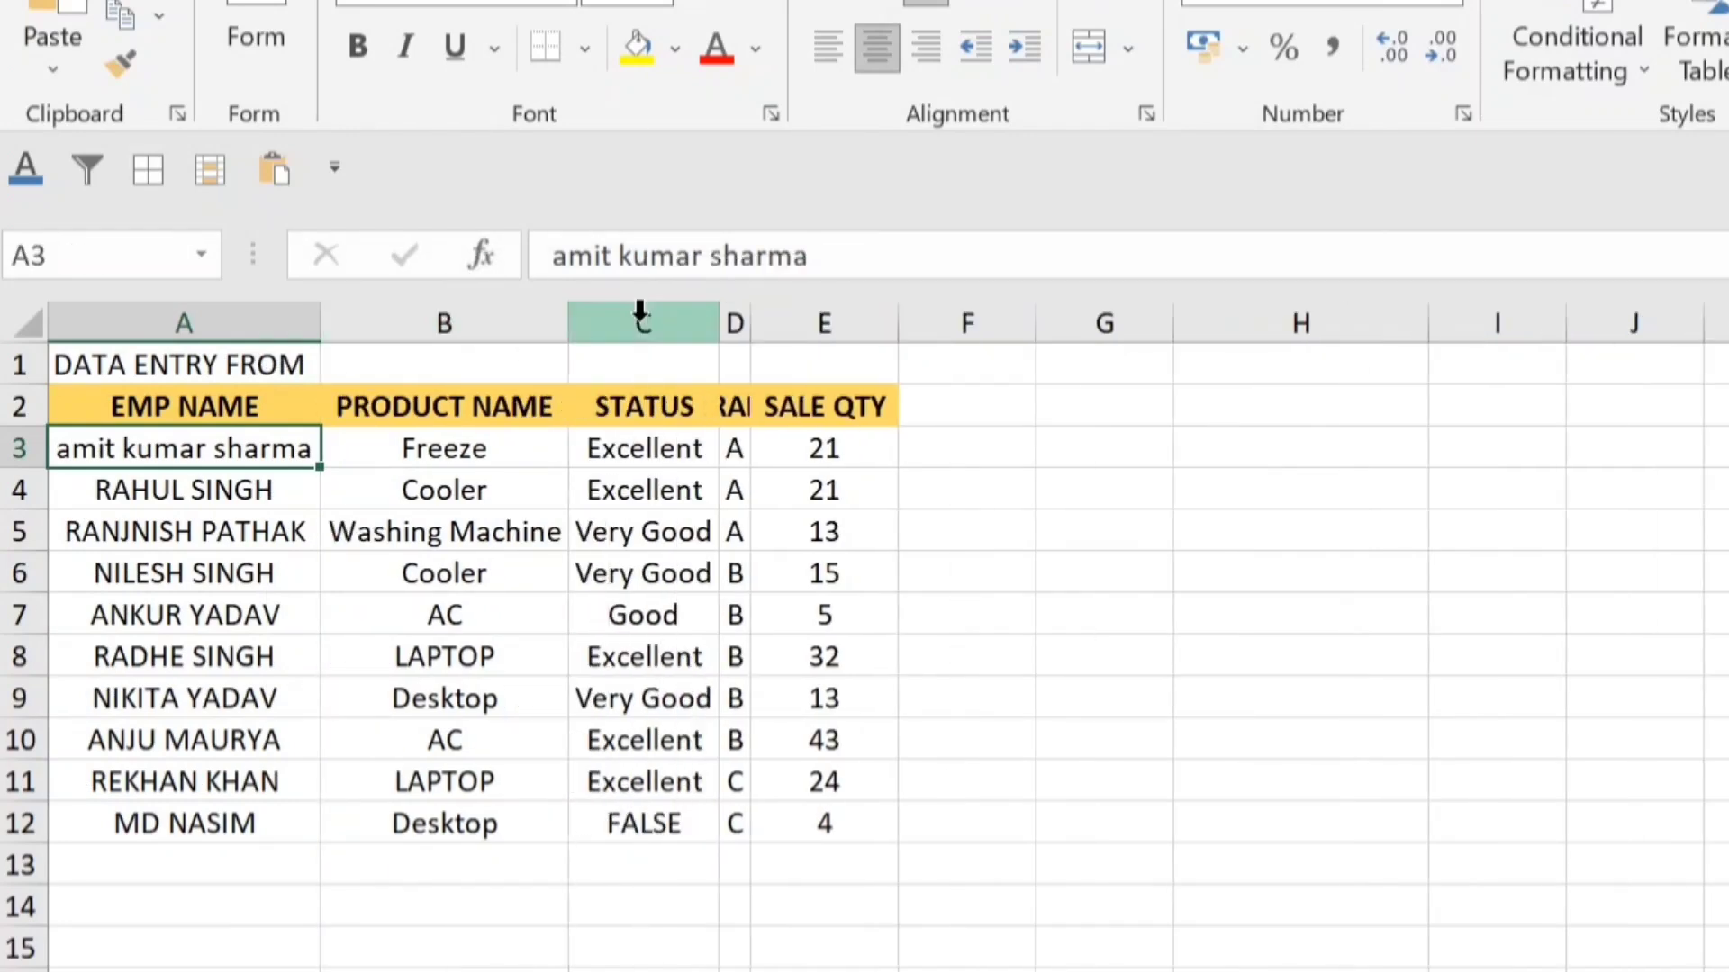
double_click(750, 323)
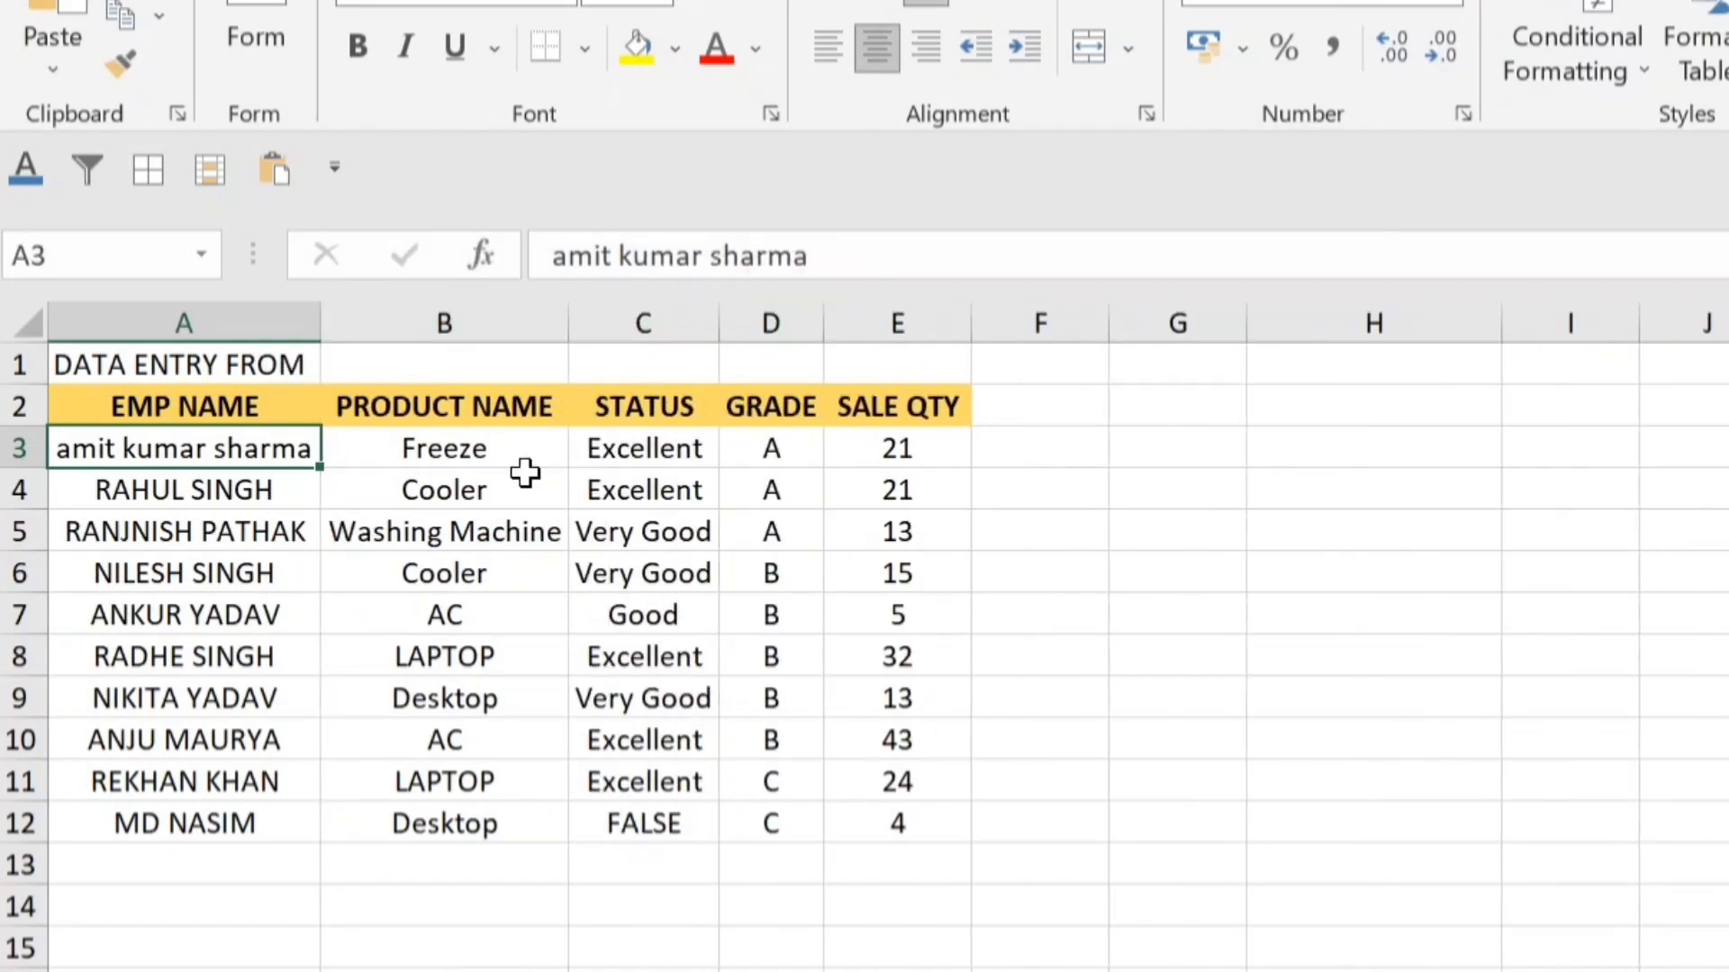
left_click(520, 486)
key("ctrl+z")
key("ctrl+z")
key("ctrl+z")
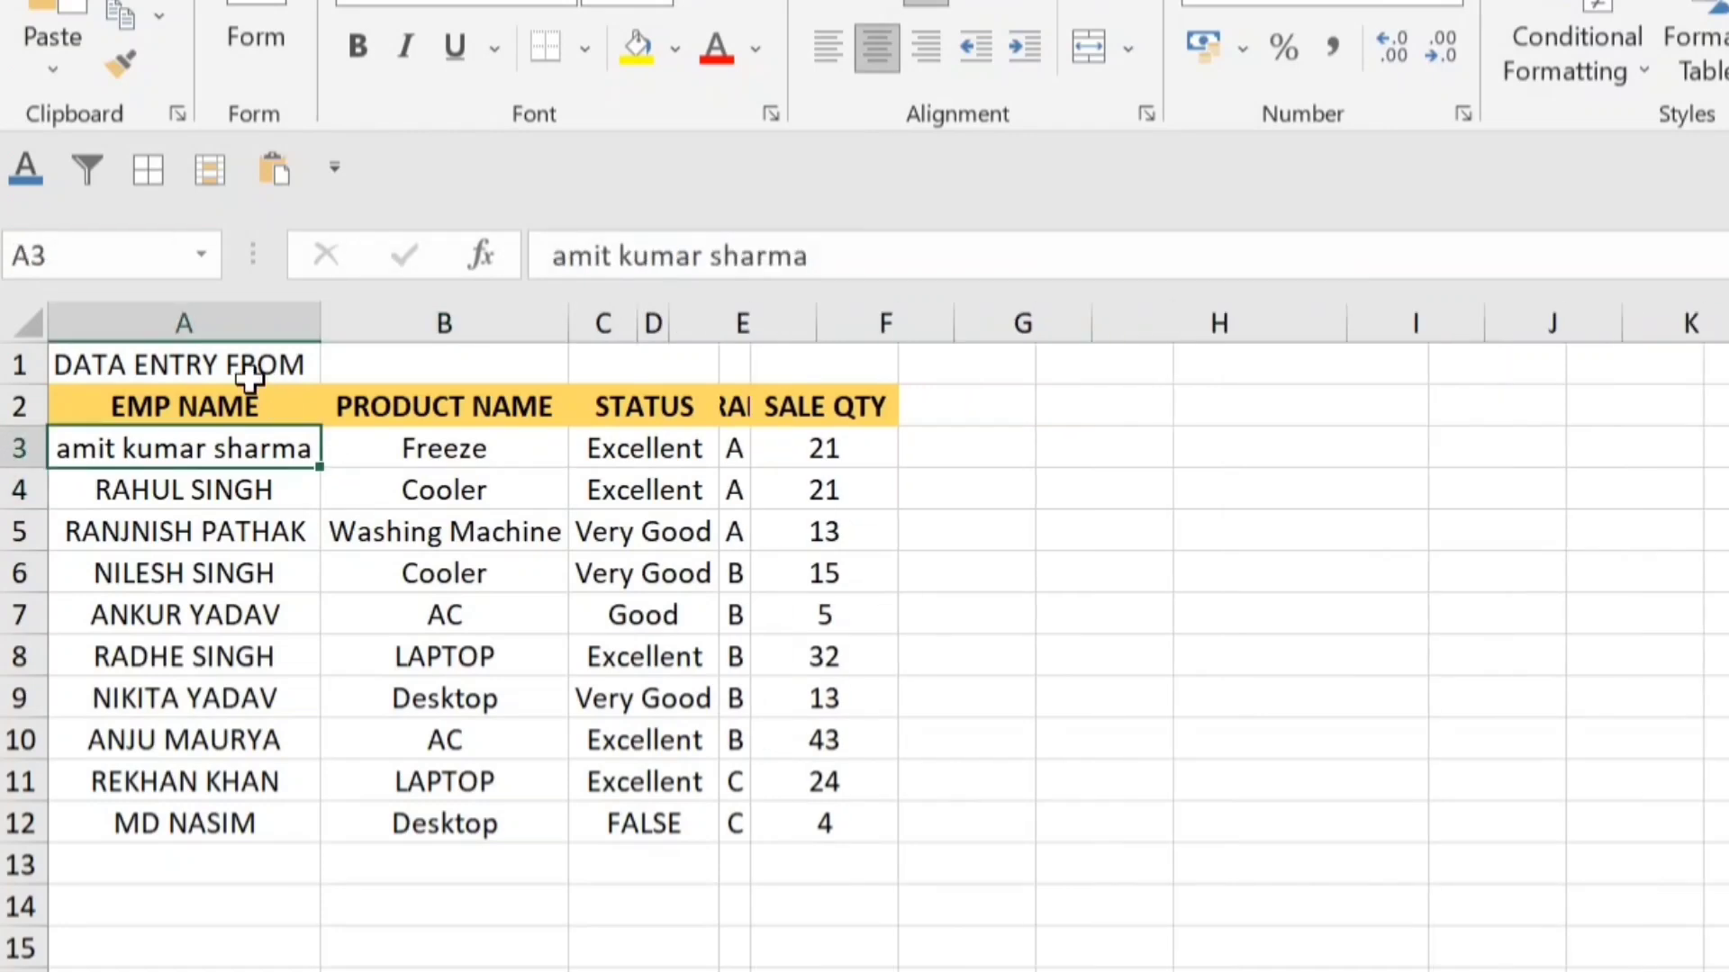
key("ctrl+z")
- AutoFit columns A to E together as one selection, and undo the change
left_click_drag(171, 324, 518, 323)
double_click(586, 321)
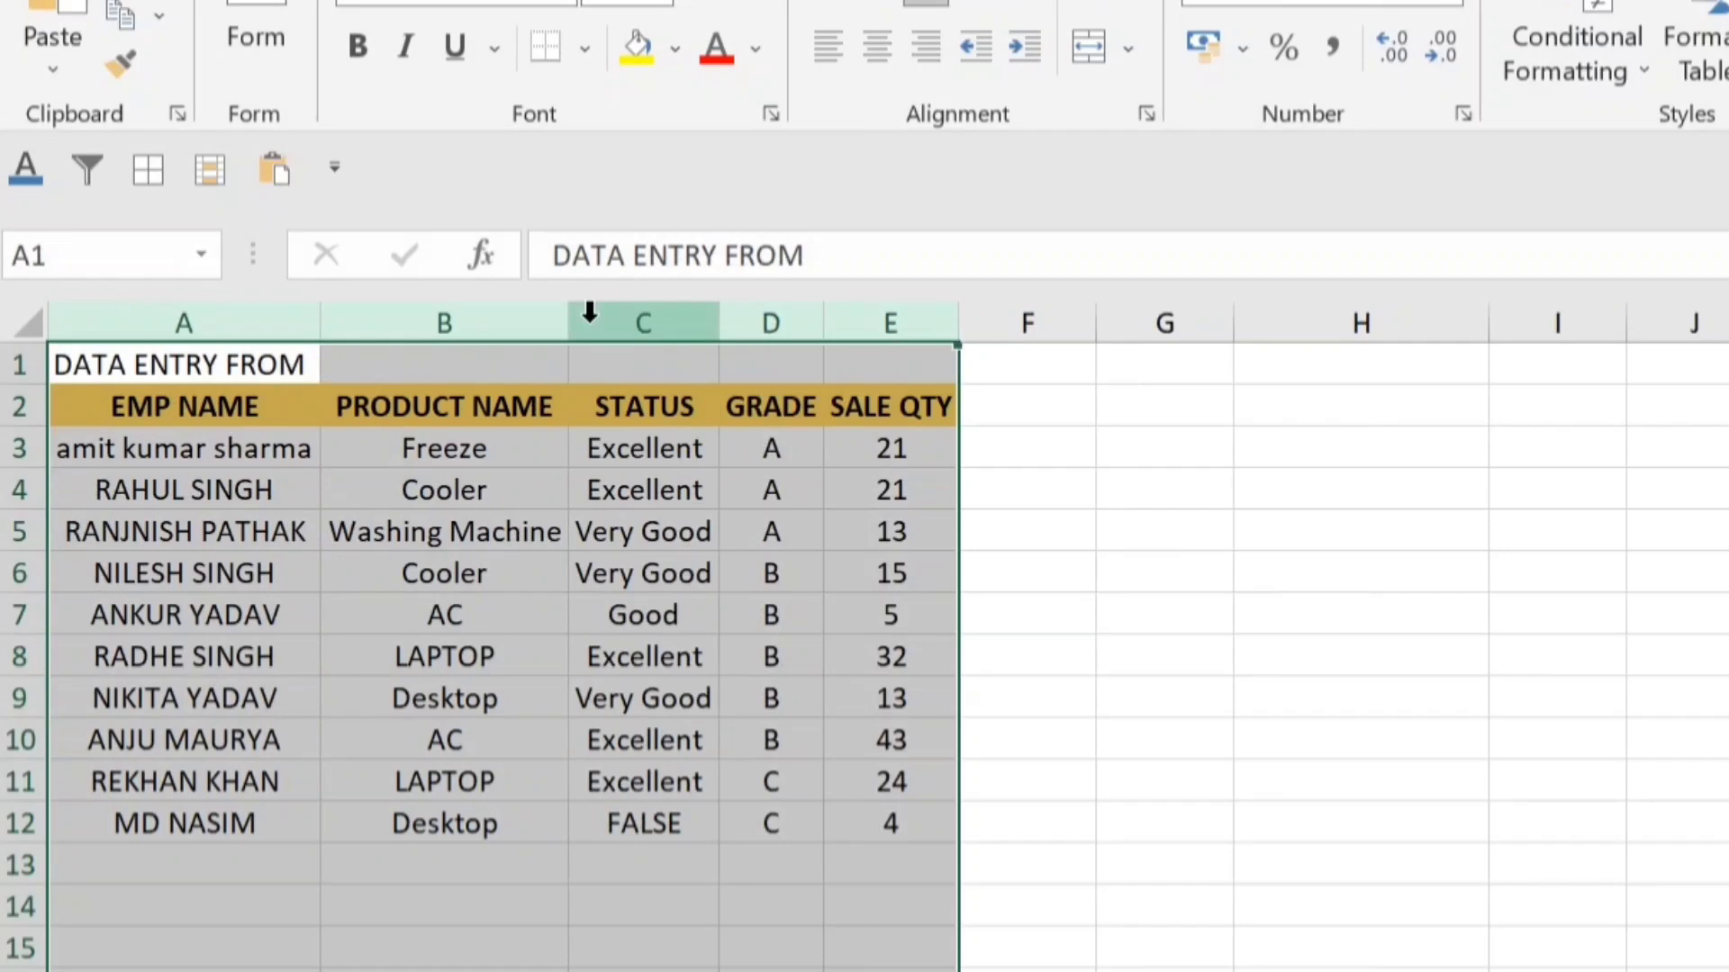
left_click(645, 500)
key("ctrl+z")
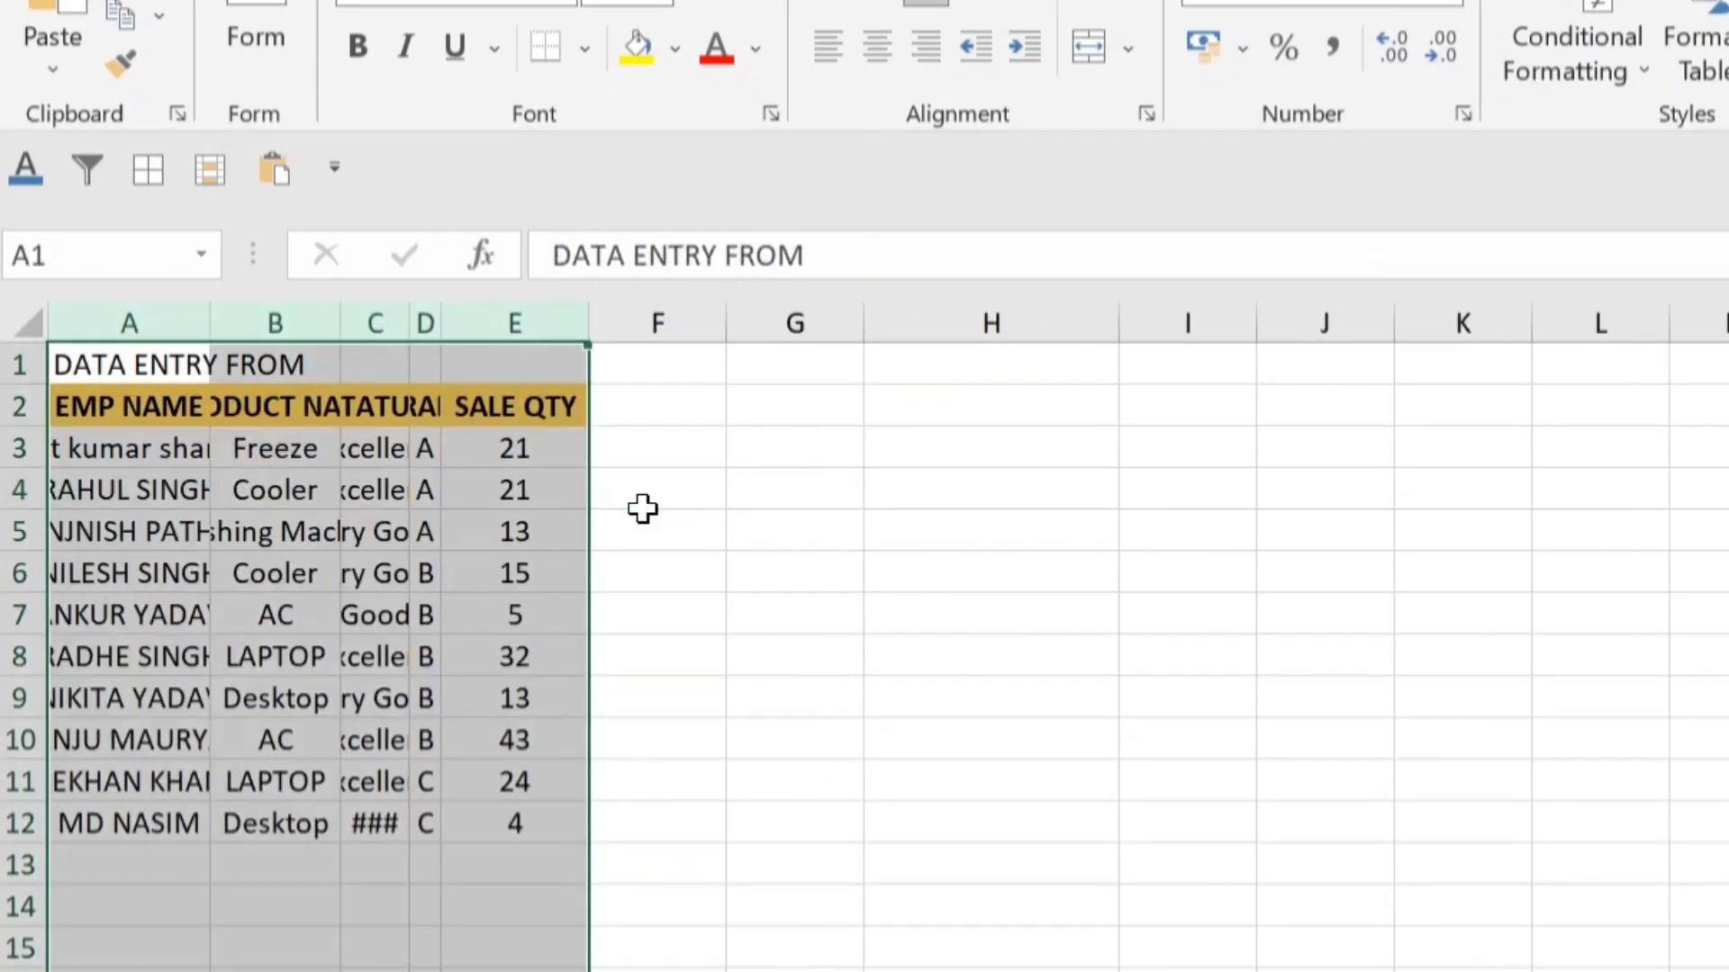
- Select the whole data range A1:E12 and apply AutoFit Column Width to it
key("ctrl+Home")
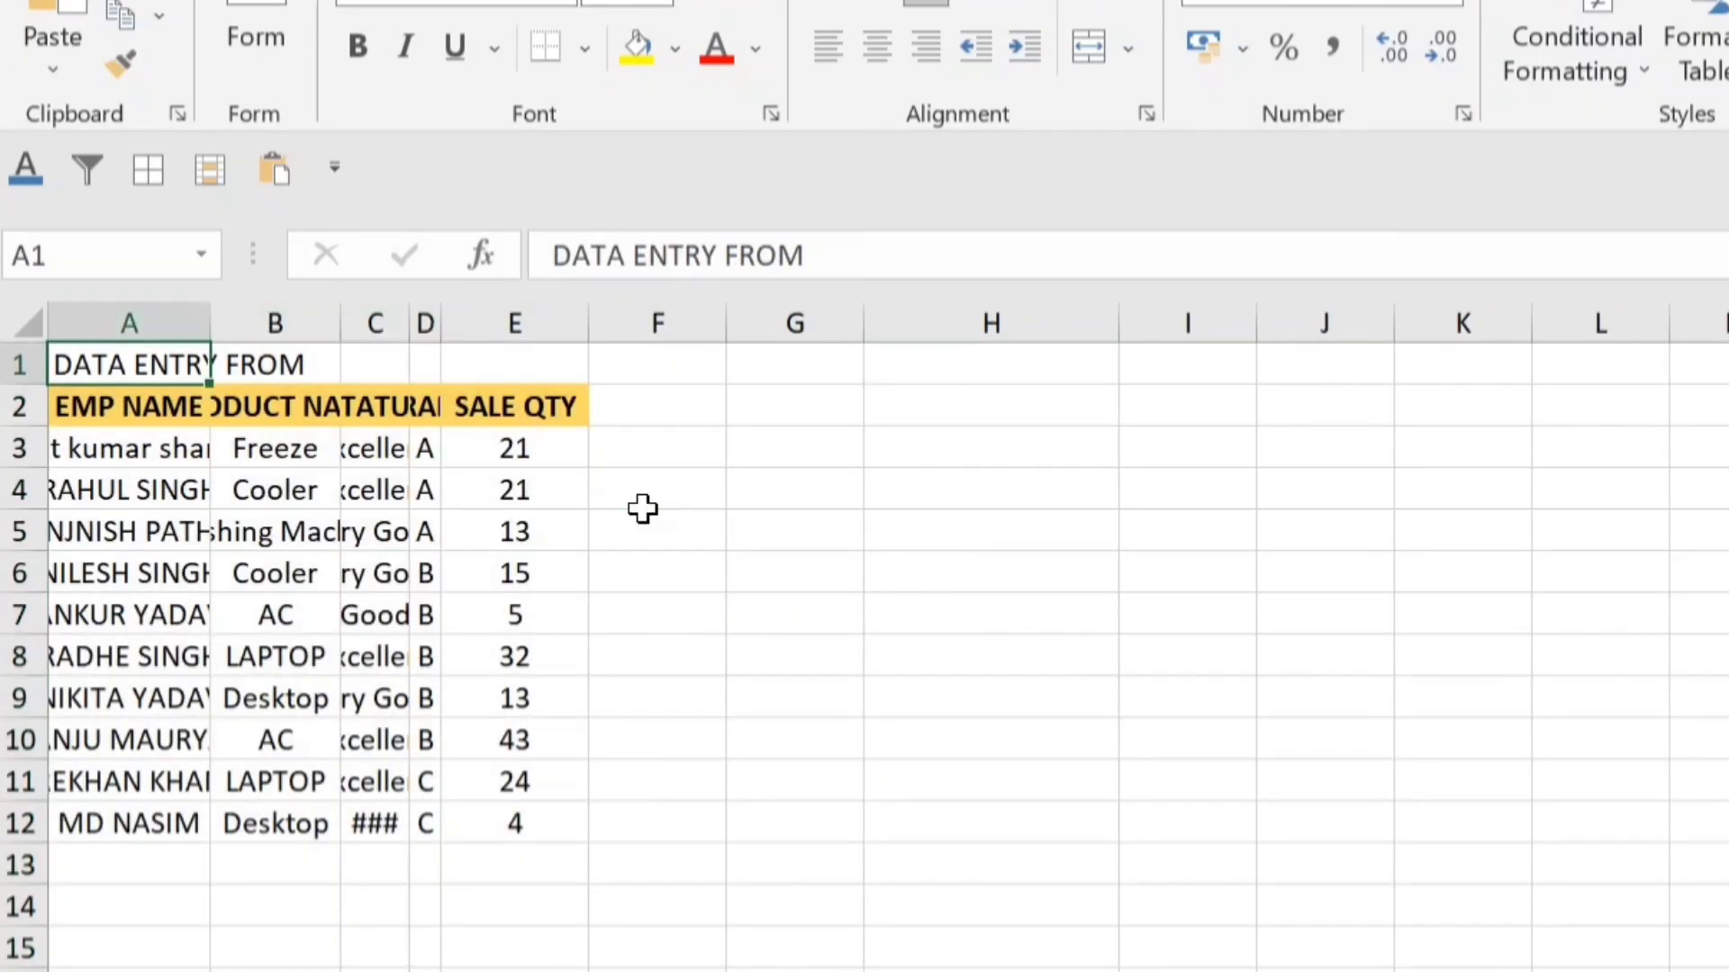
key("Down")
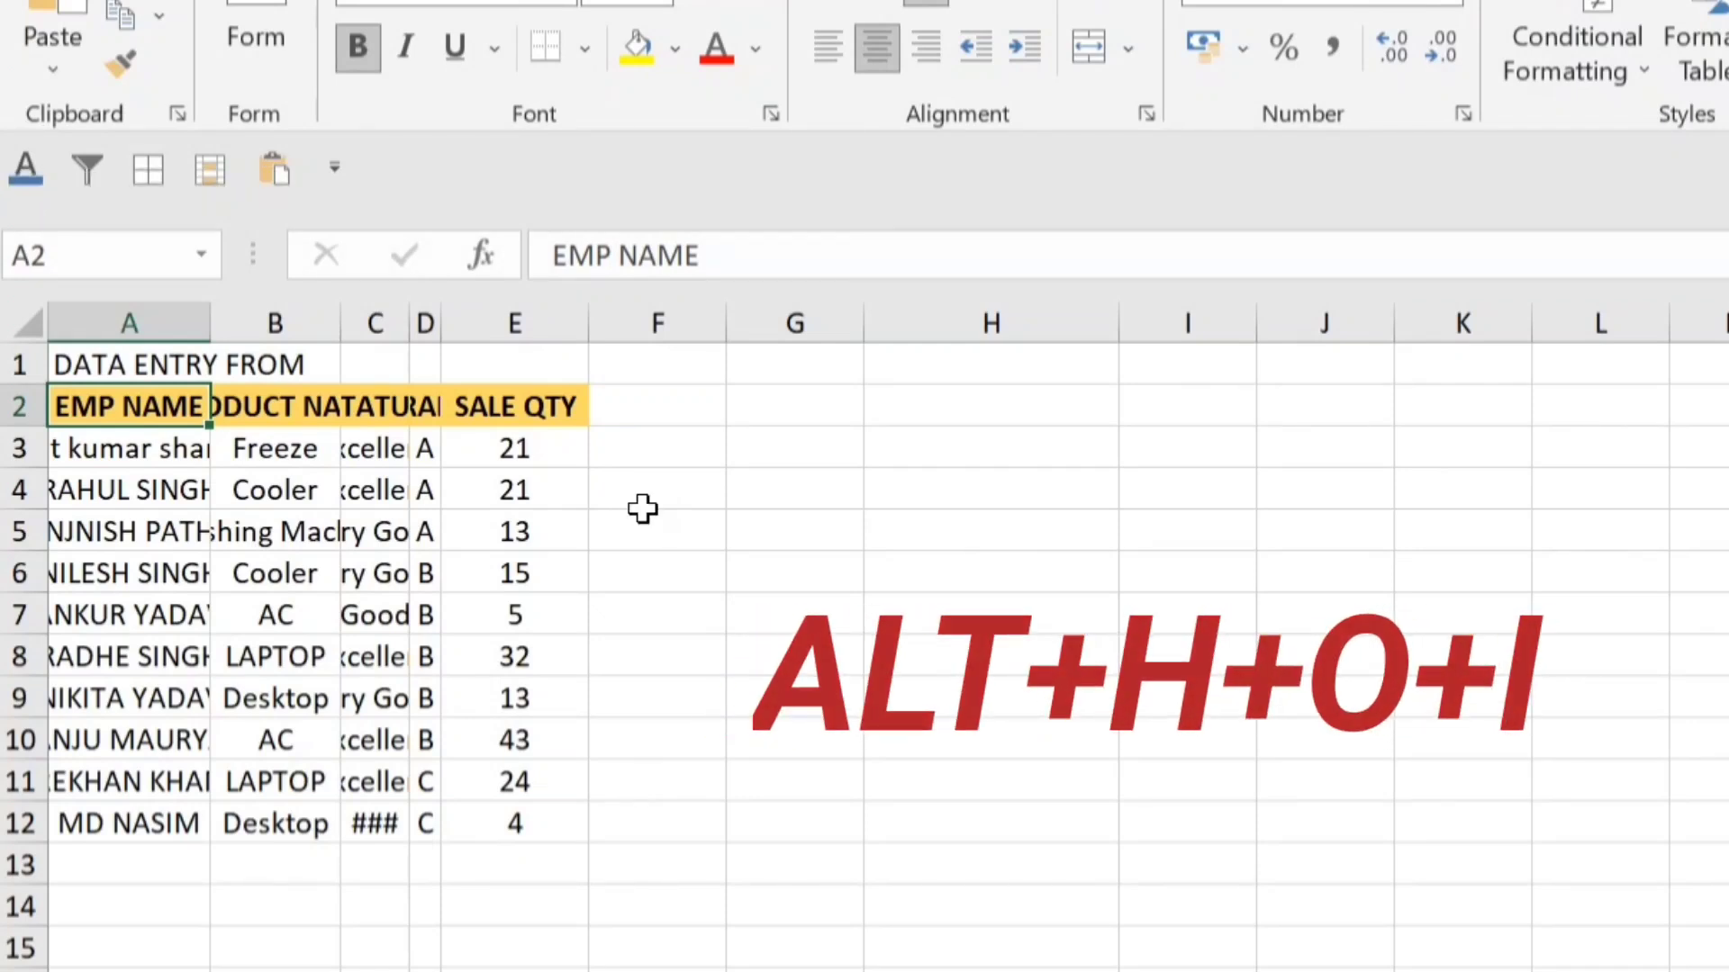
key("ctrl+a")
key("alt")
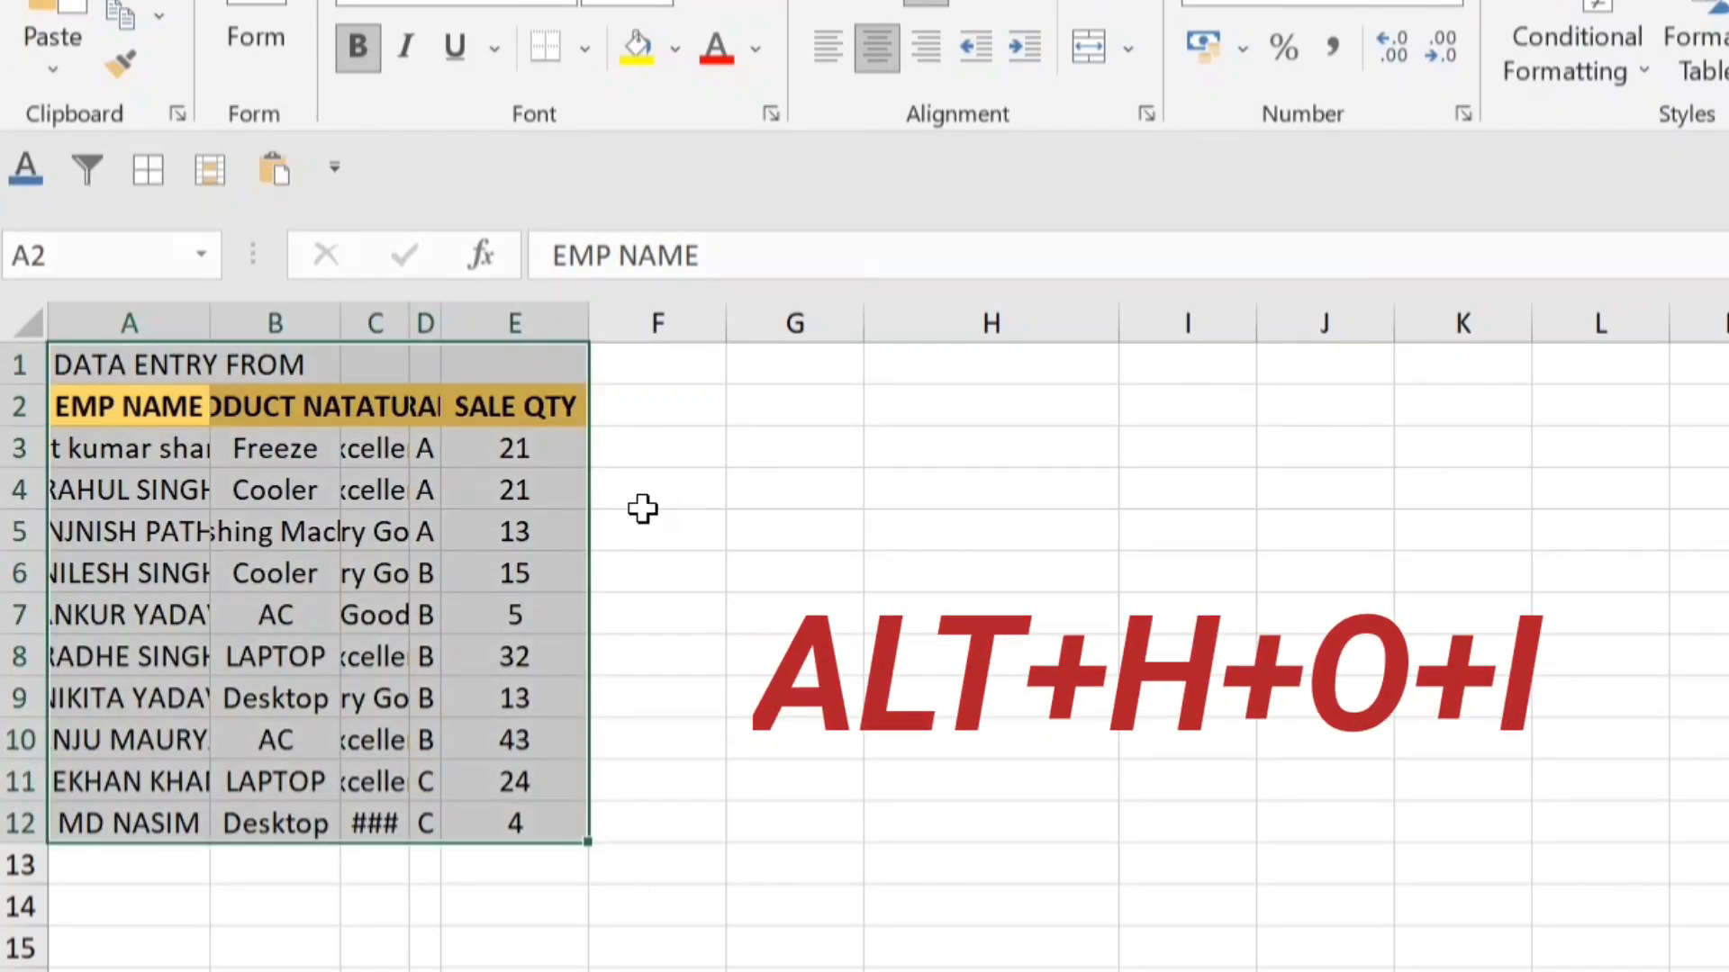
key("h")
key("o")
key("i")
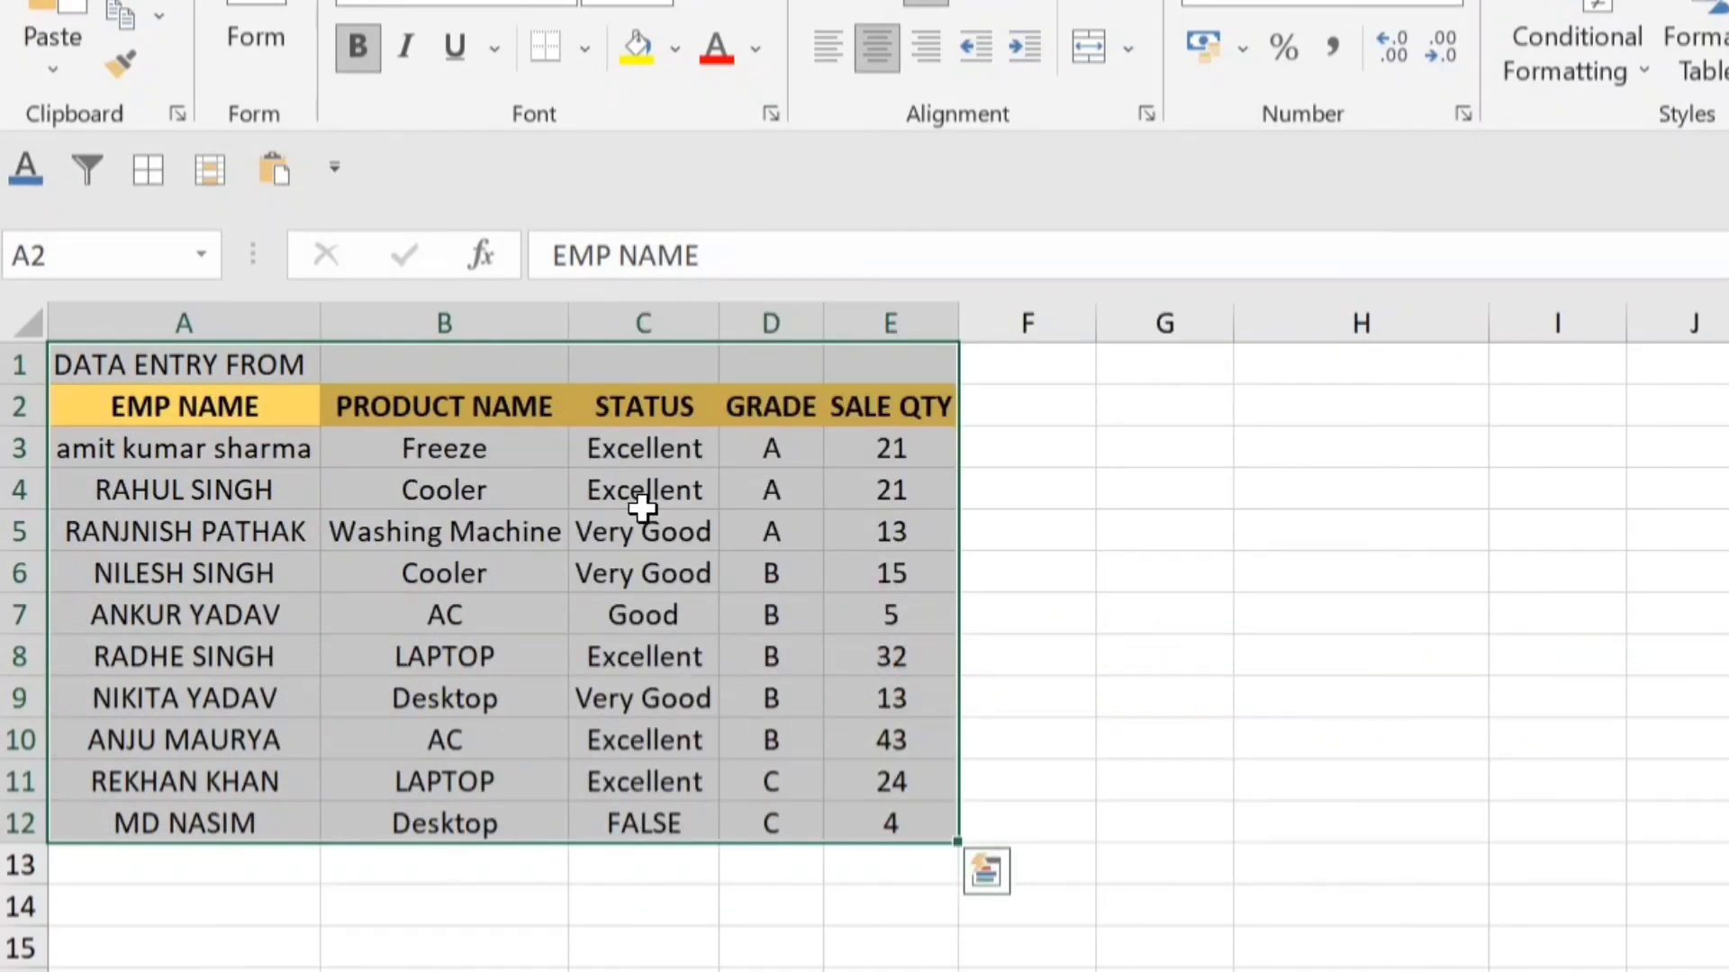
- Enter a sample full name in cell G2
key("Right")
key("Right")
key("Right")
key("Right")
key("Right")
key("Right")
type("ra")
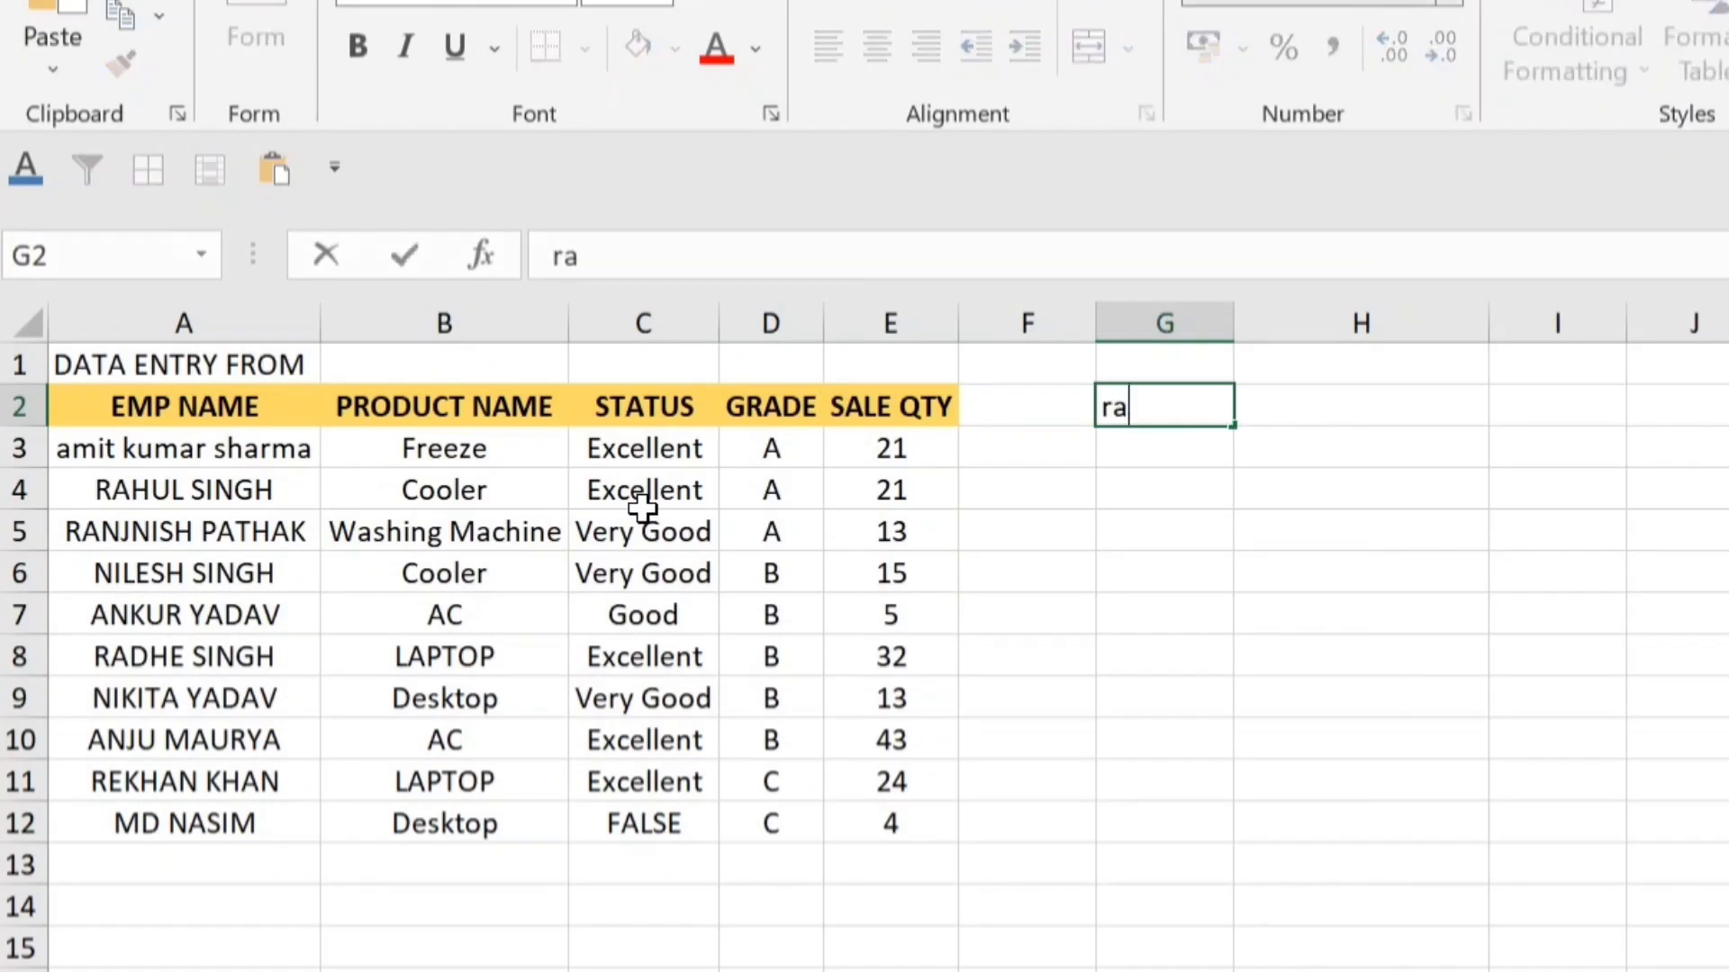
type("m kumar sharma")
key("Right")
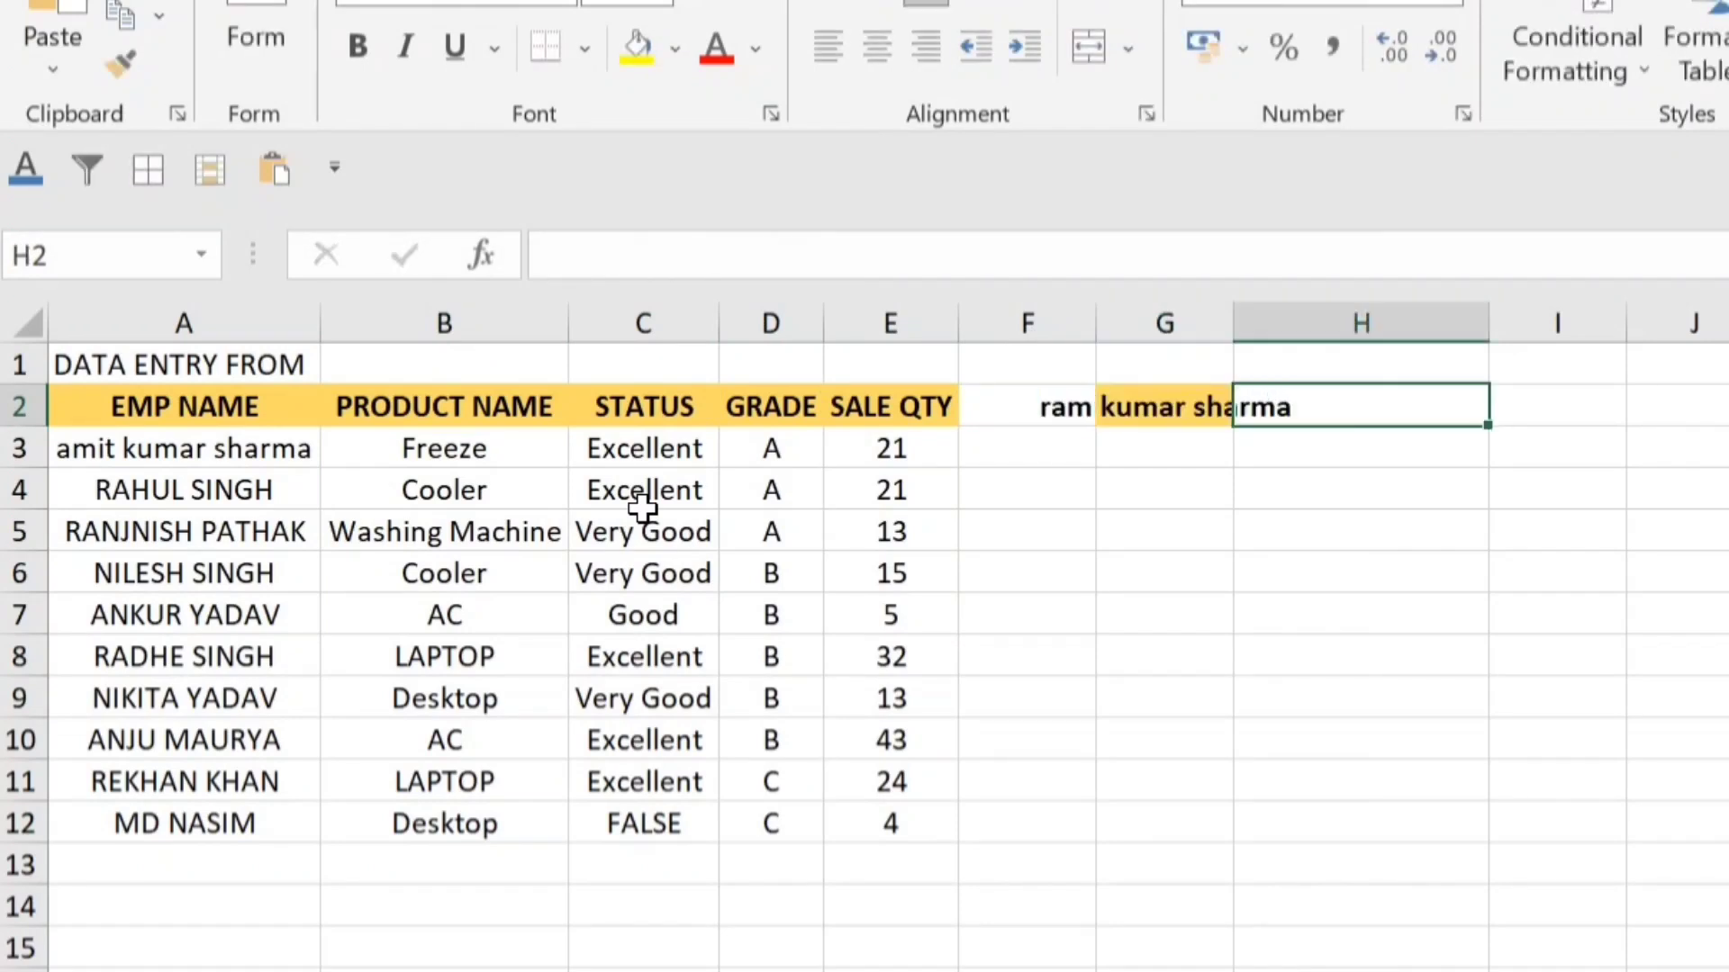
- AutoFit column G to the text in G2, and undo and redo the width change
key("Left")
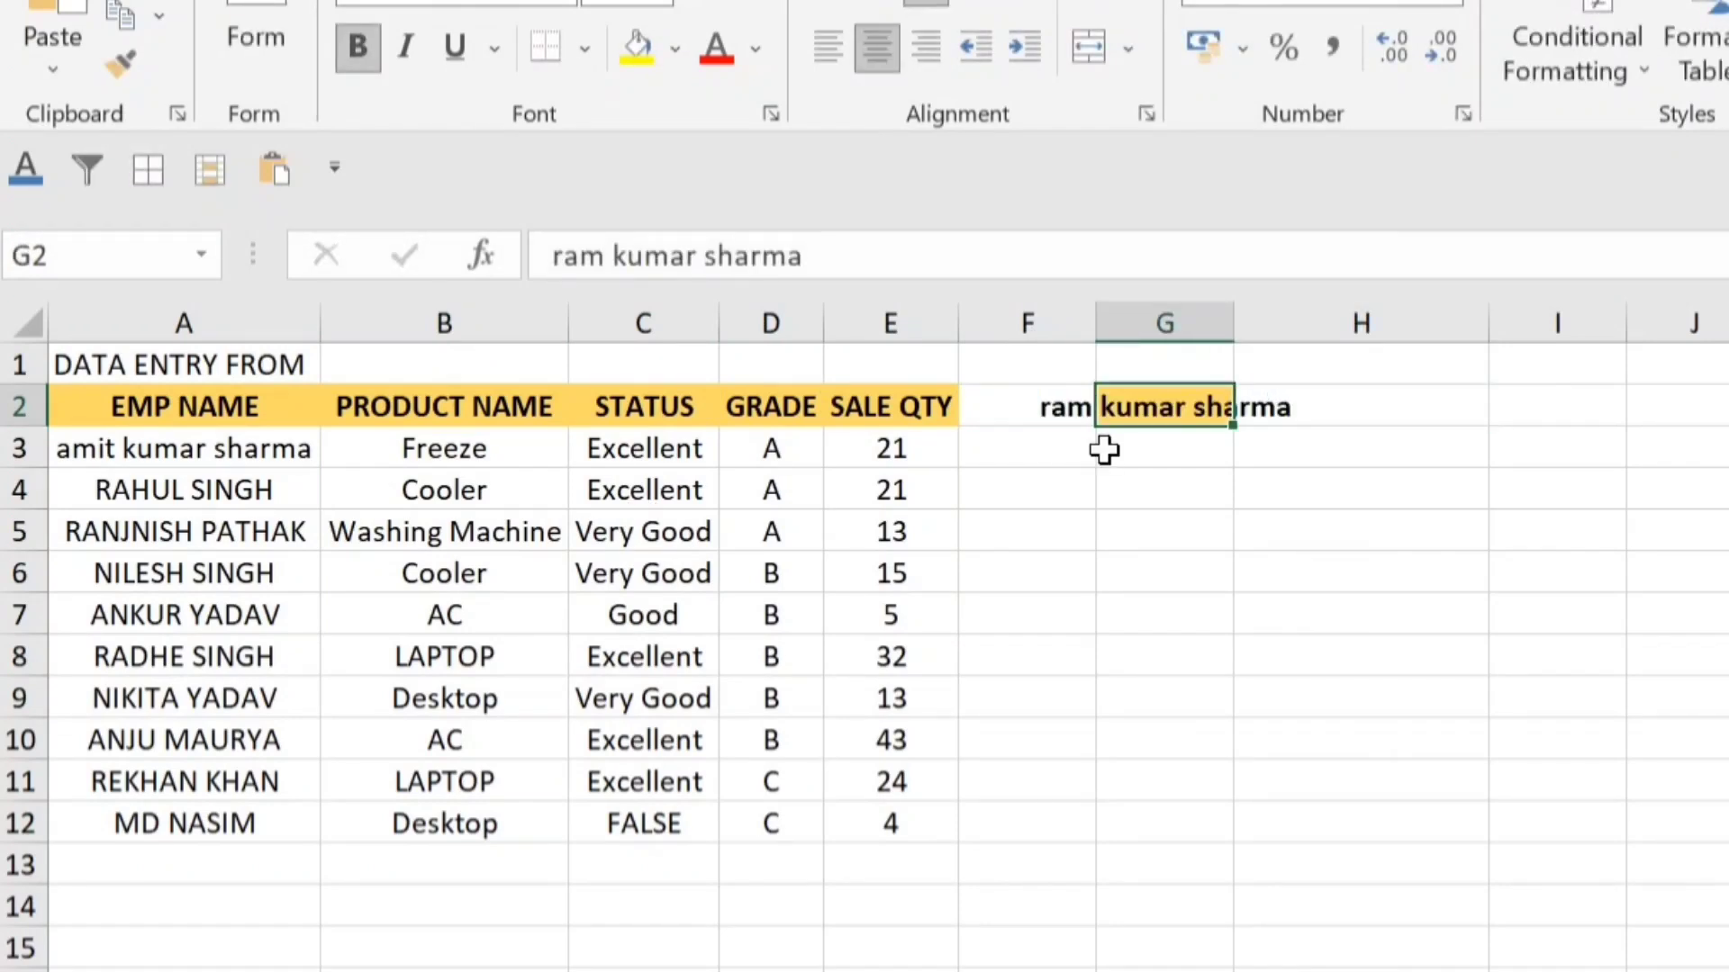
double_click(1234, 326)
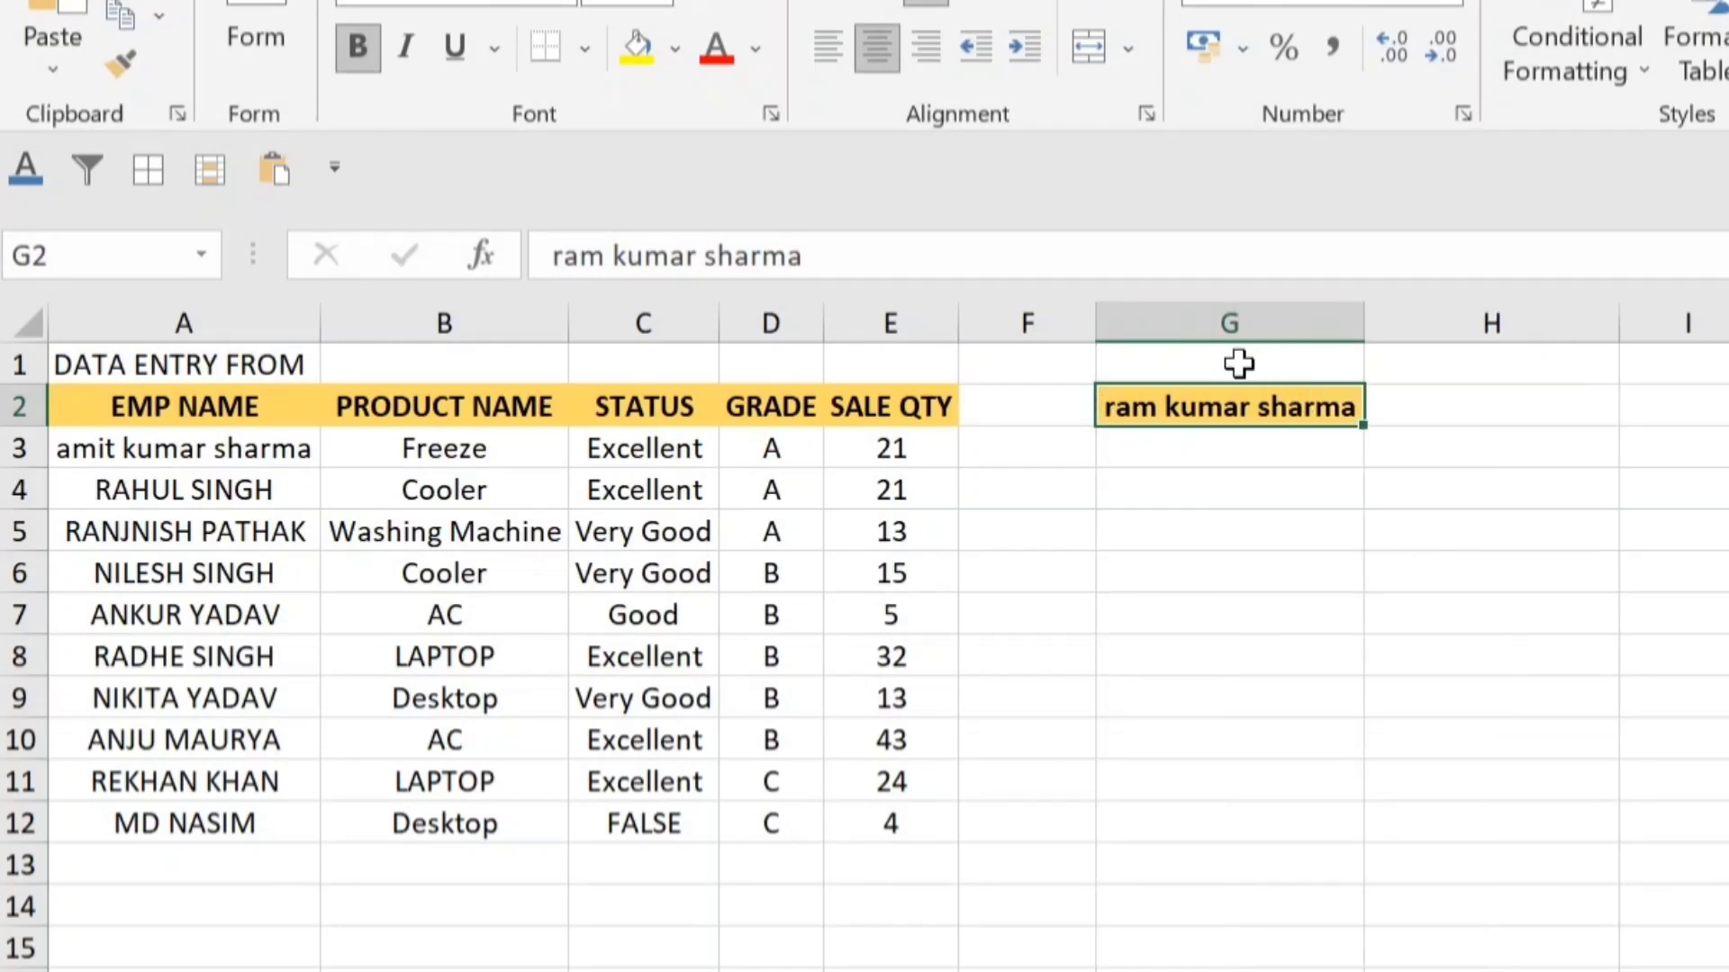
key("ctrl+z")
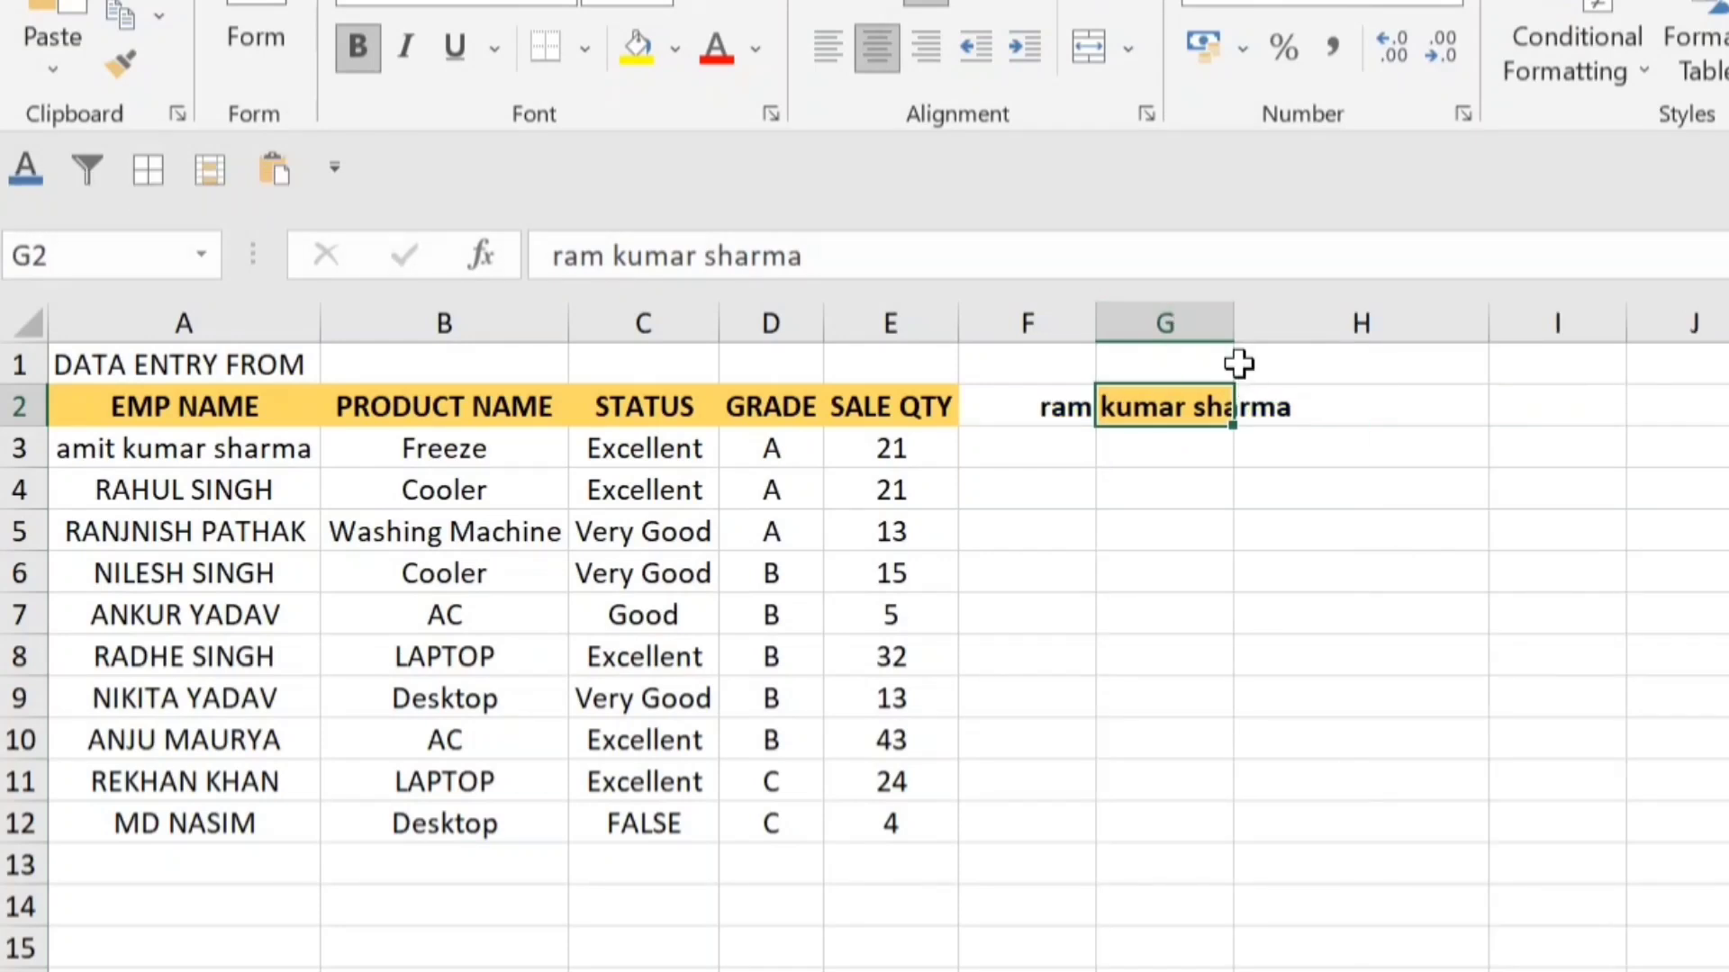
key("ctrl+y")
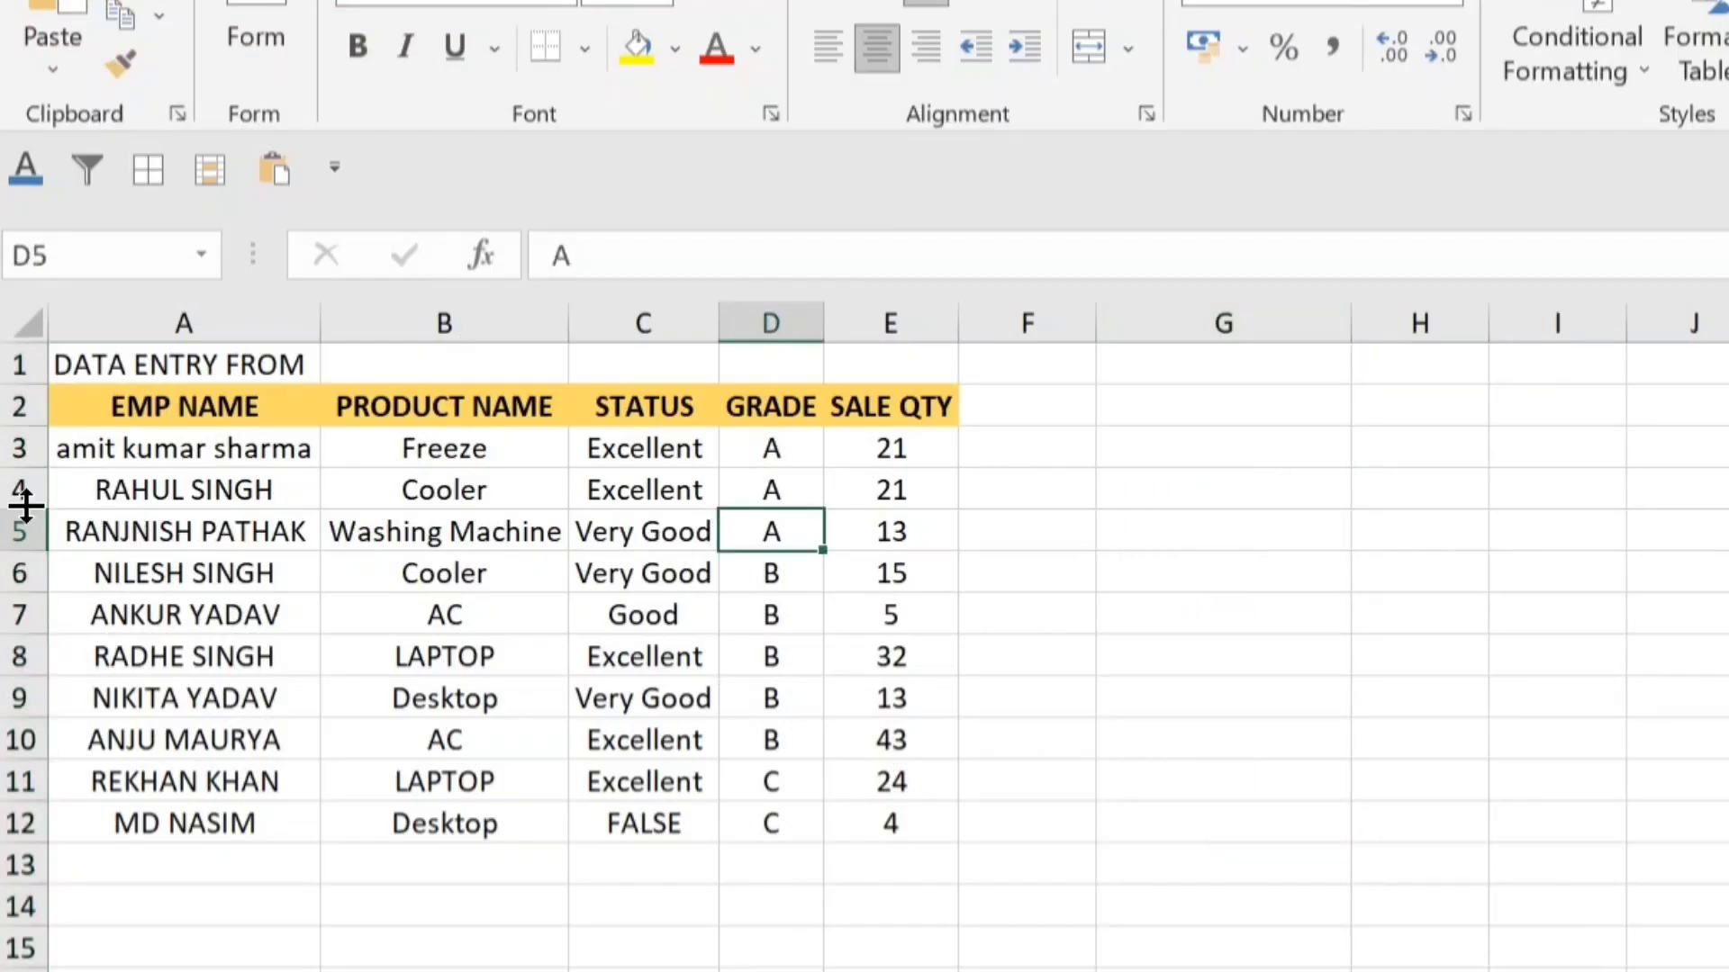
- Increase the heights of rows 4, 7, 9 and 11 by hand to uneven sizes
left_click_drag(25, 506, 25, 563)
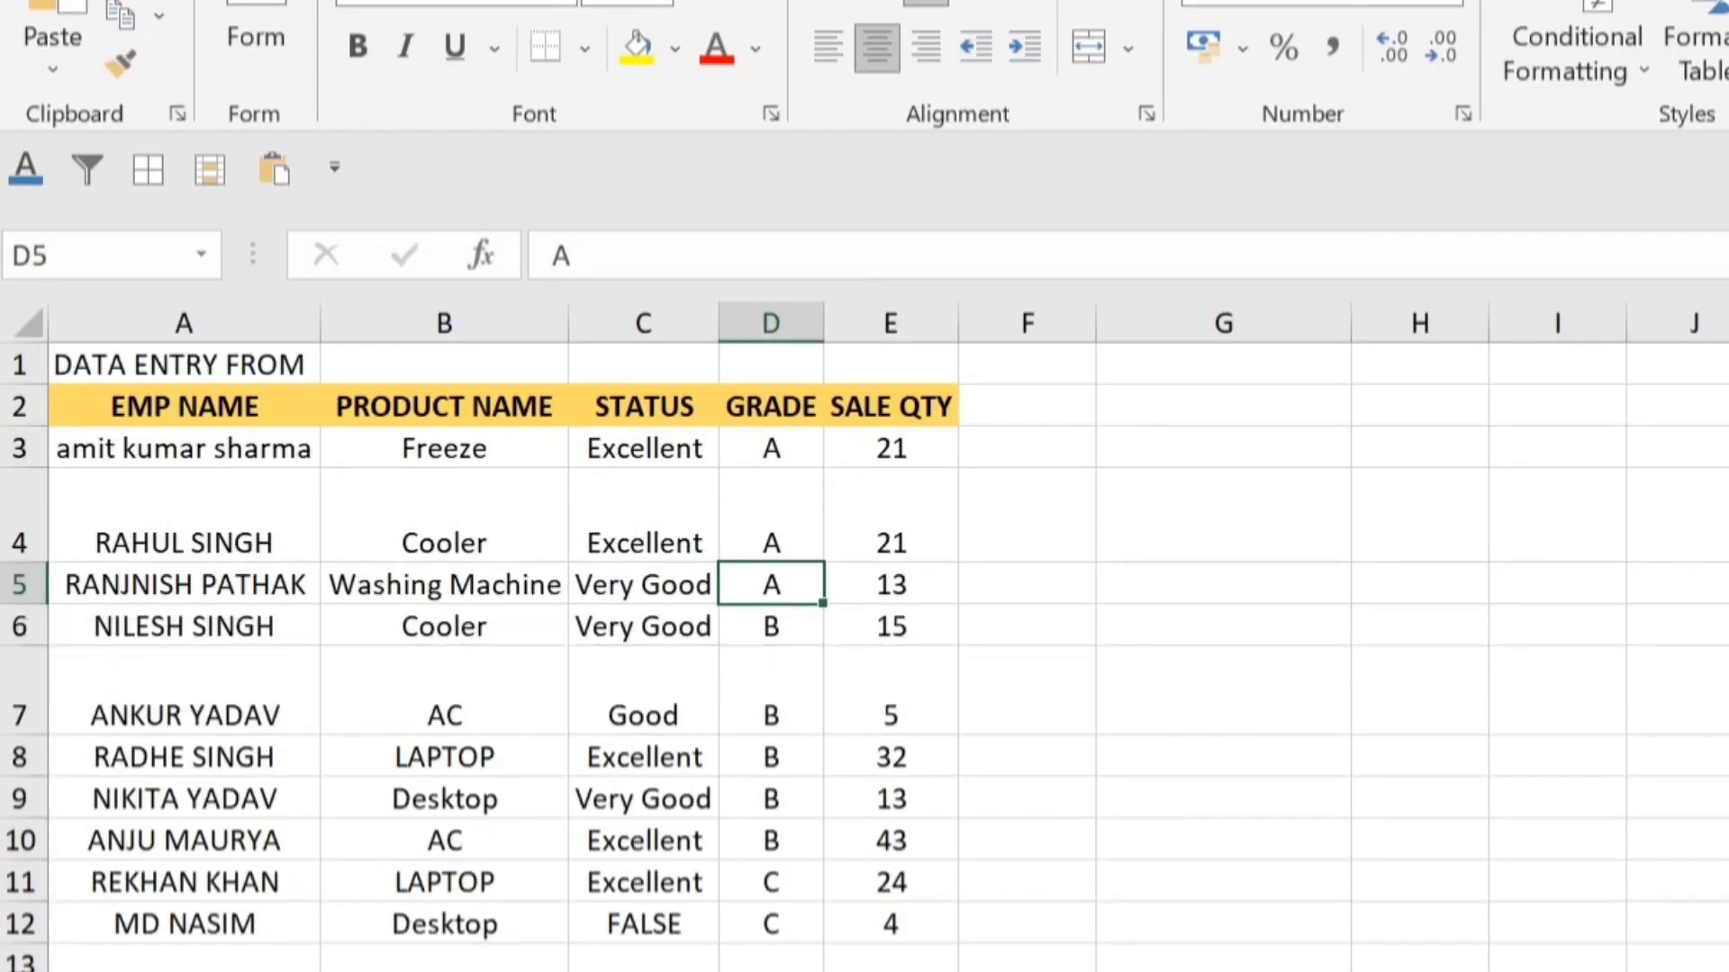
left_click_drag(30, 818, 25, 846)
left_click_drag(18, 920, 18, 971)
left_click(153, 761)
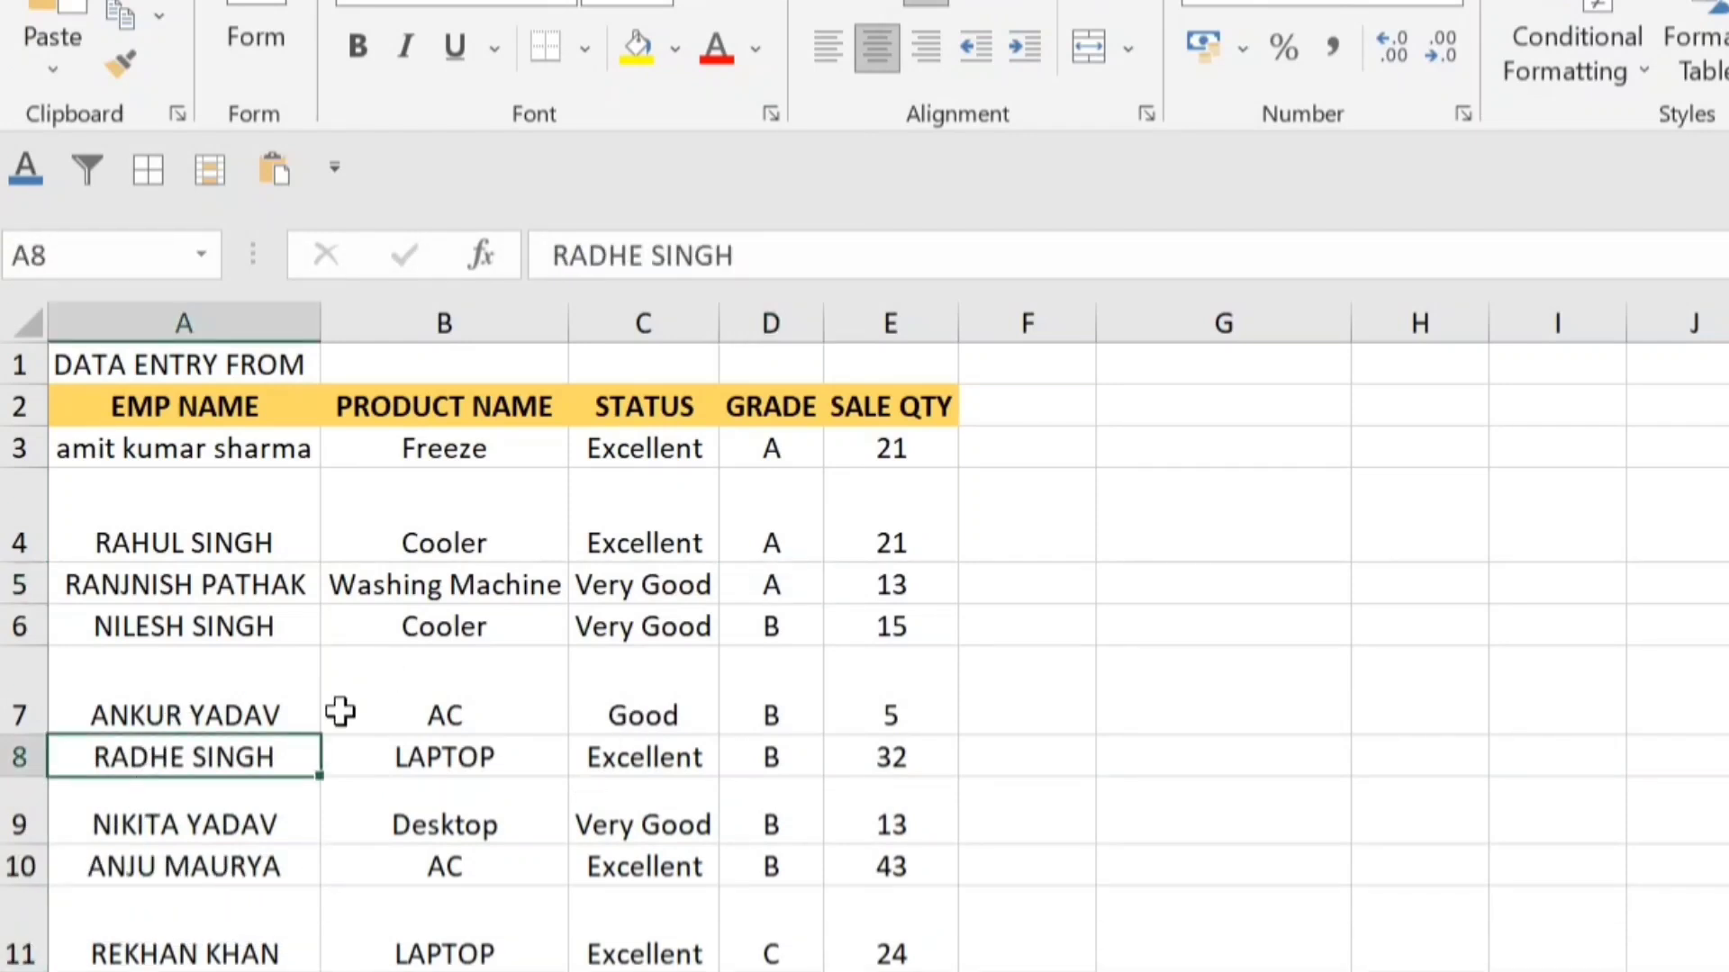
- Select the whole data range and apply AutoFit Row Height to even out its rows
left_click(506, 704)
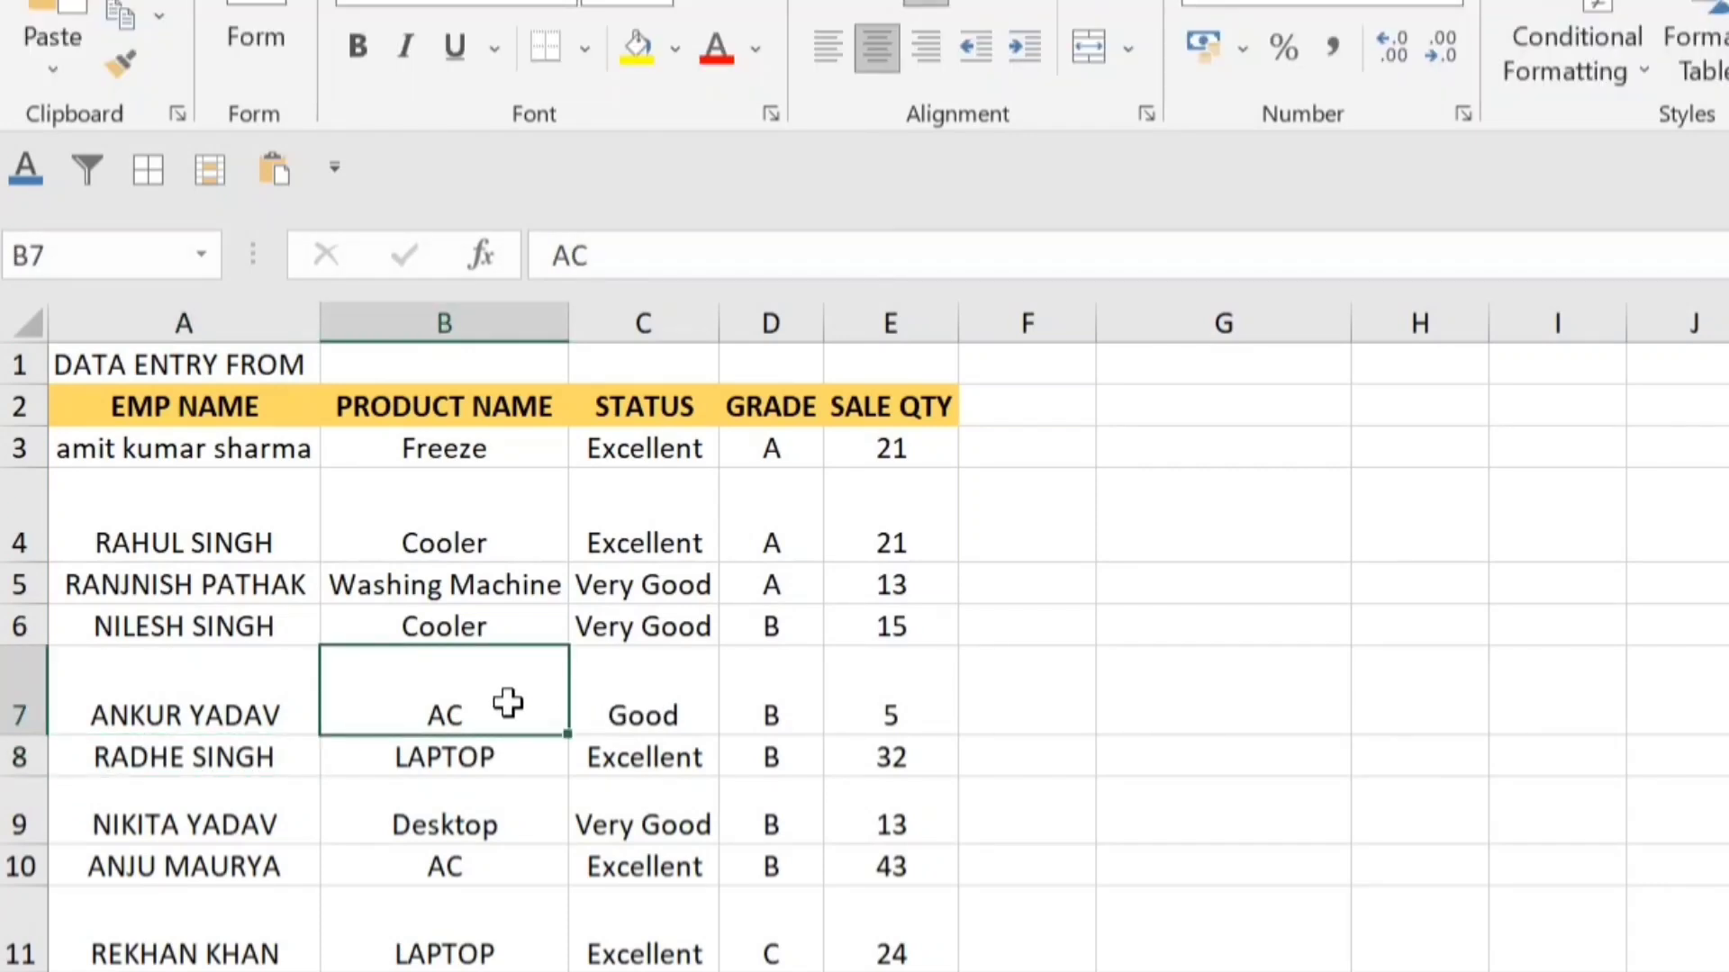
key("ctrl+a")
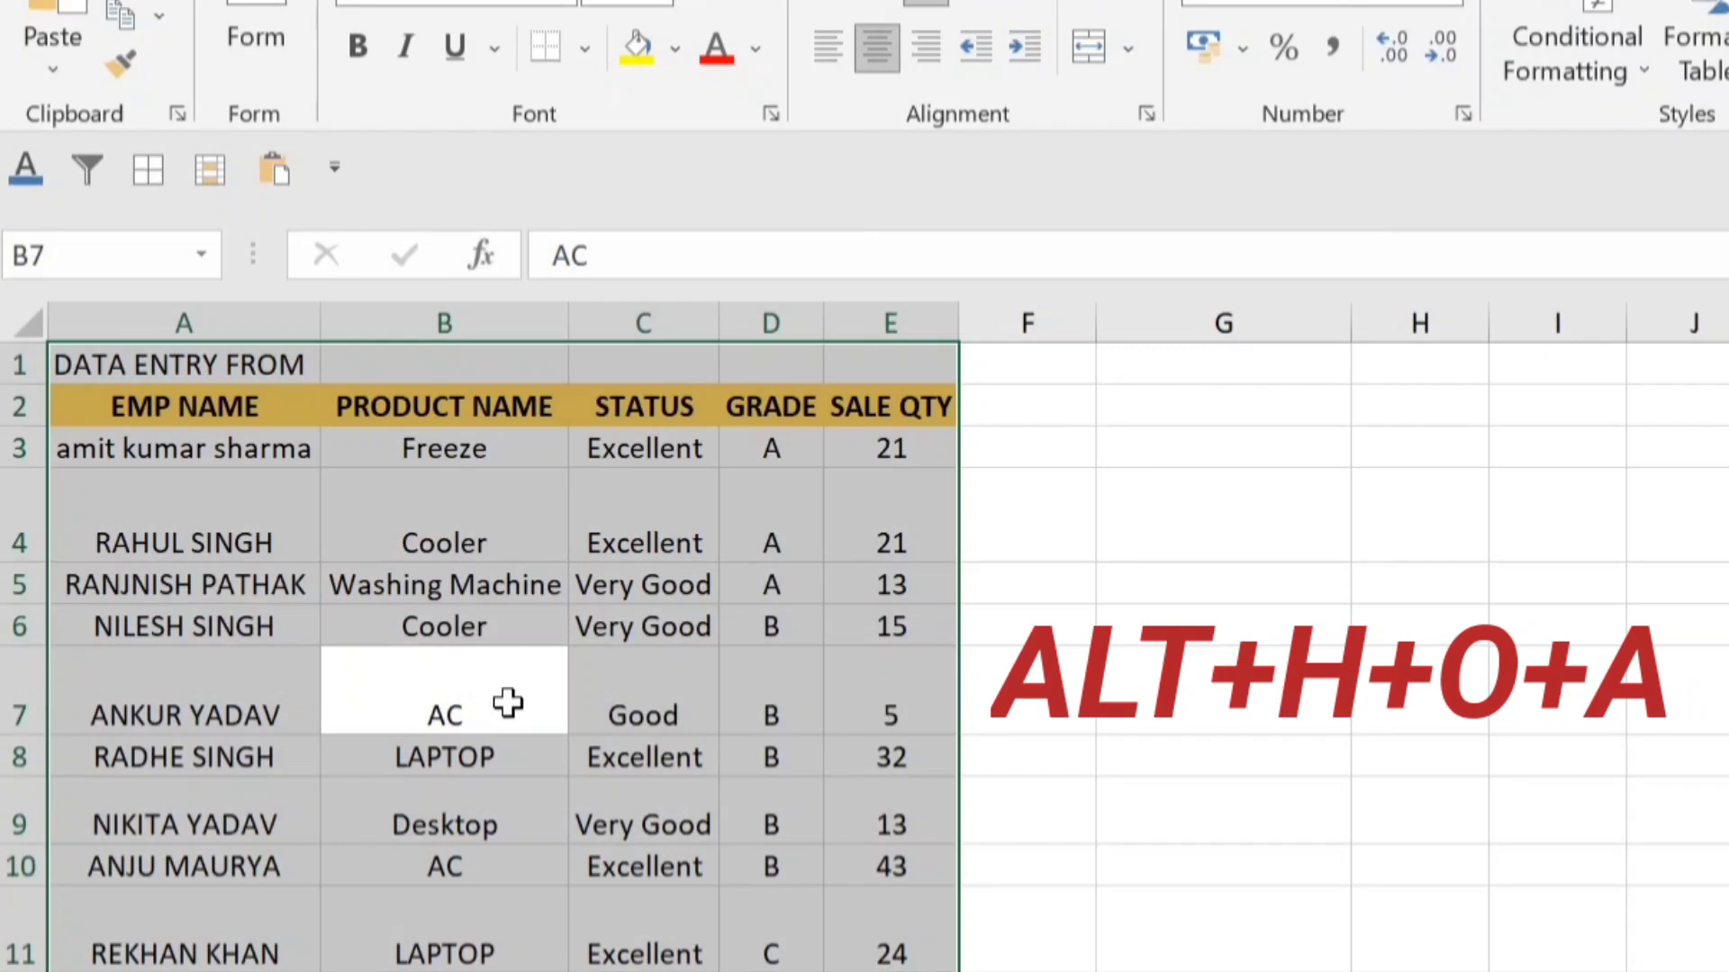
key("alt+h")
key("o")
key("a")
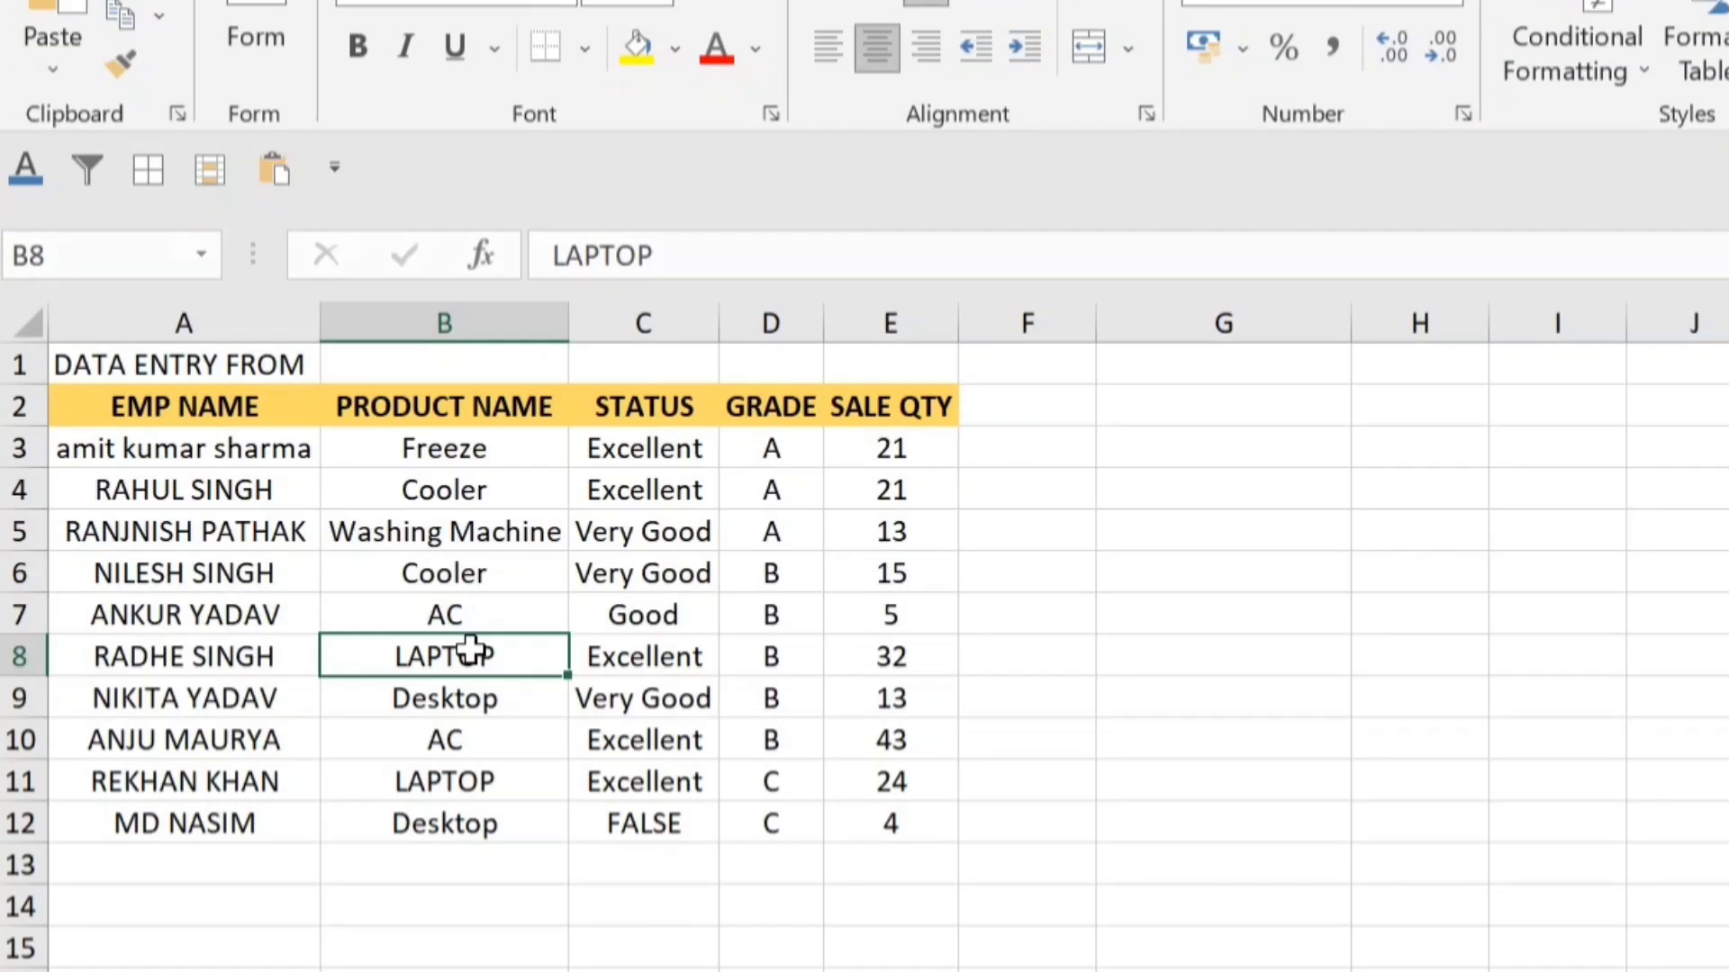
- Set the width of the PRODUCT NAME column to 12 in the Column Width dialog
type("how")
key("Escape")
key("alt+h")
key("o")
key("w")
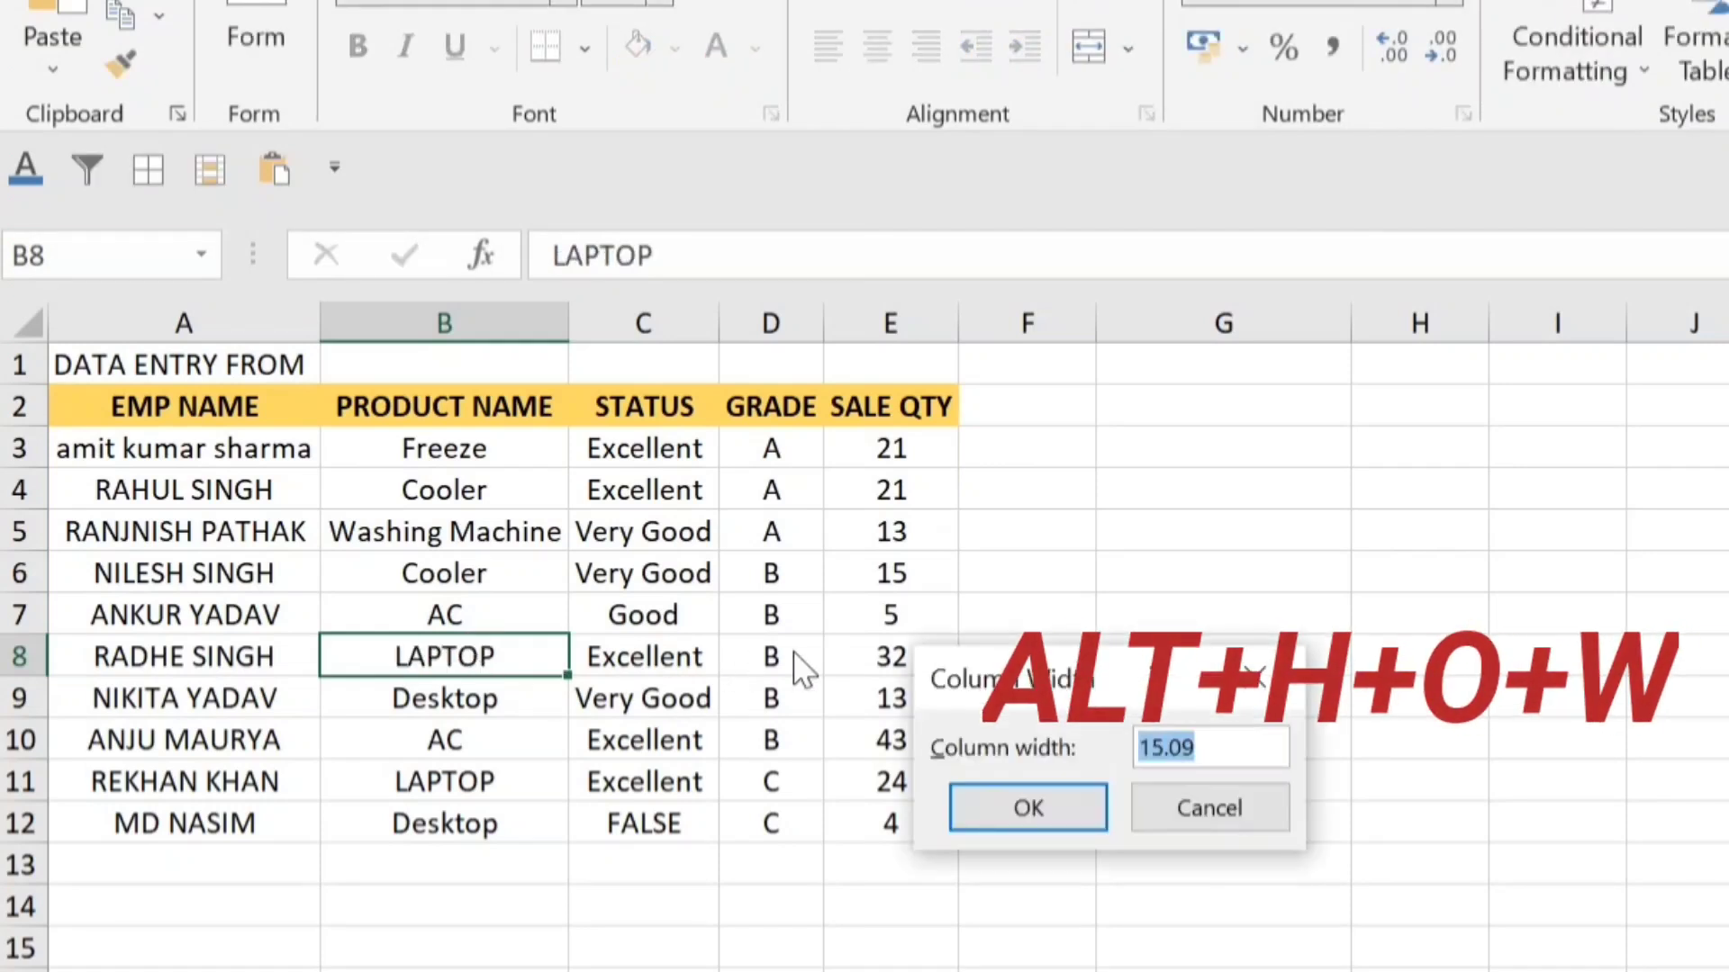
left_click_drag(973, 683, 422, 663)
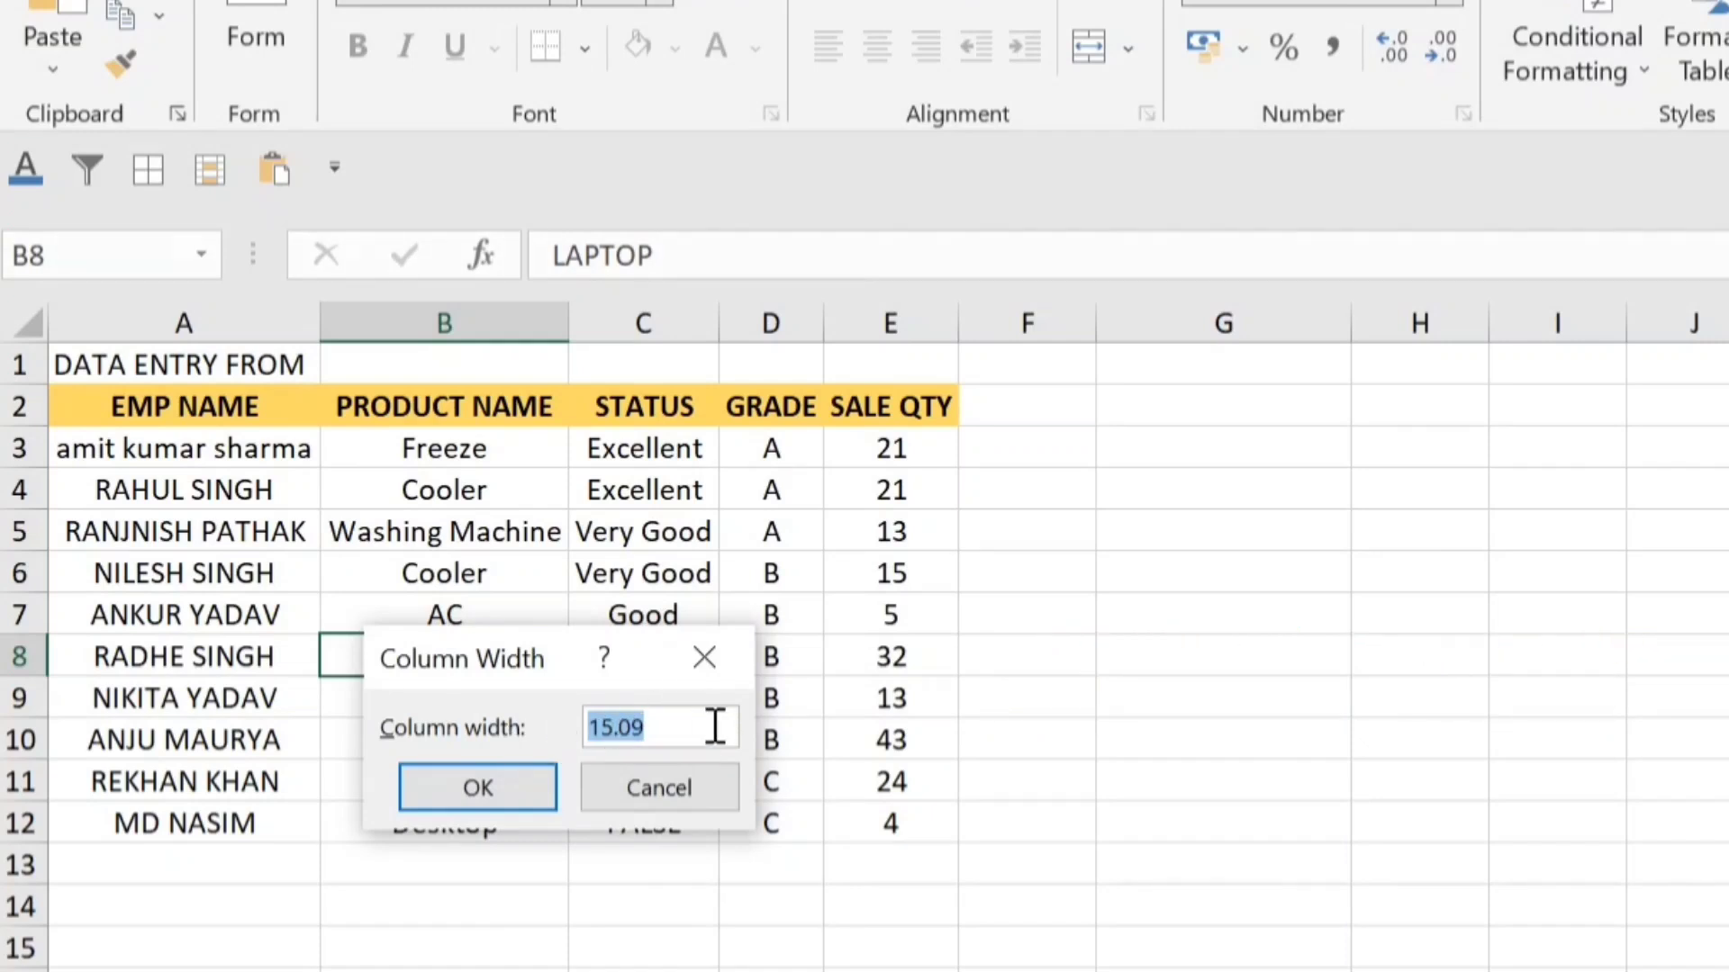
type("12")
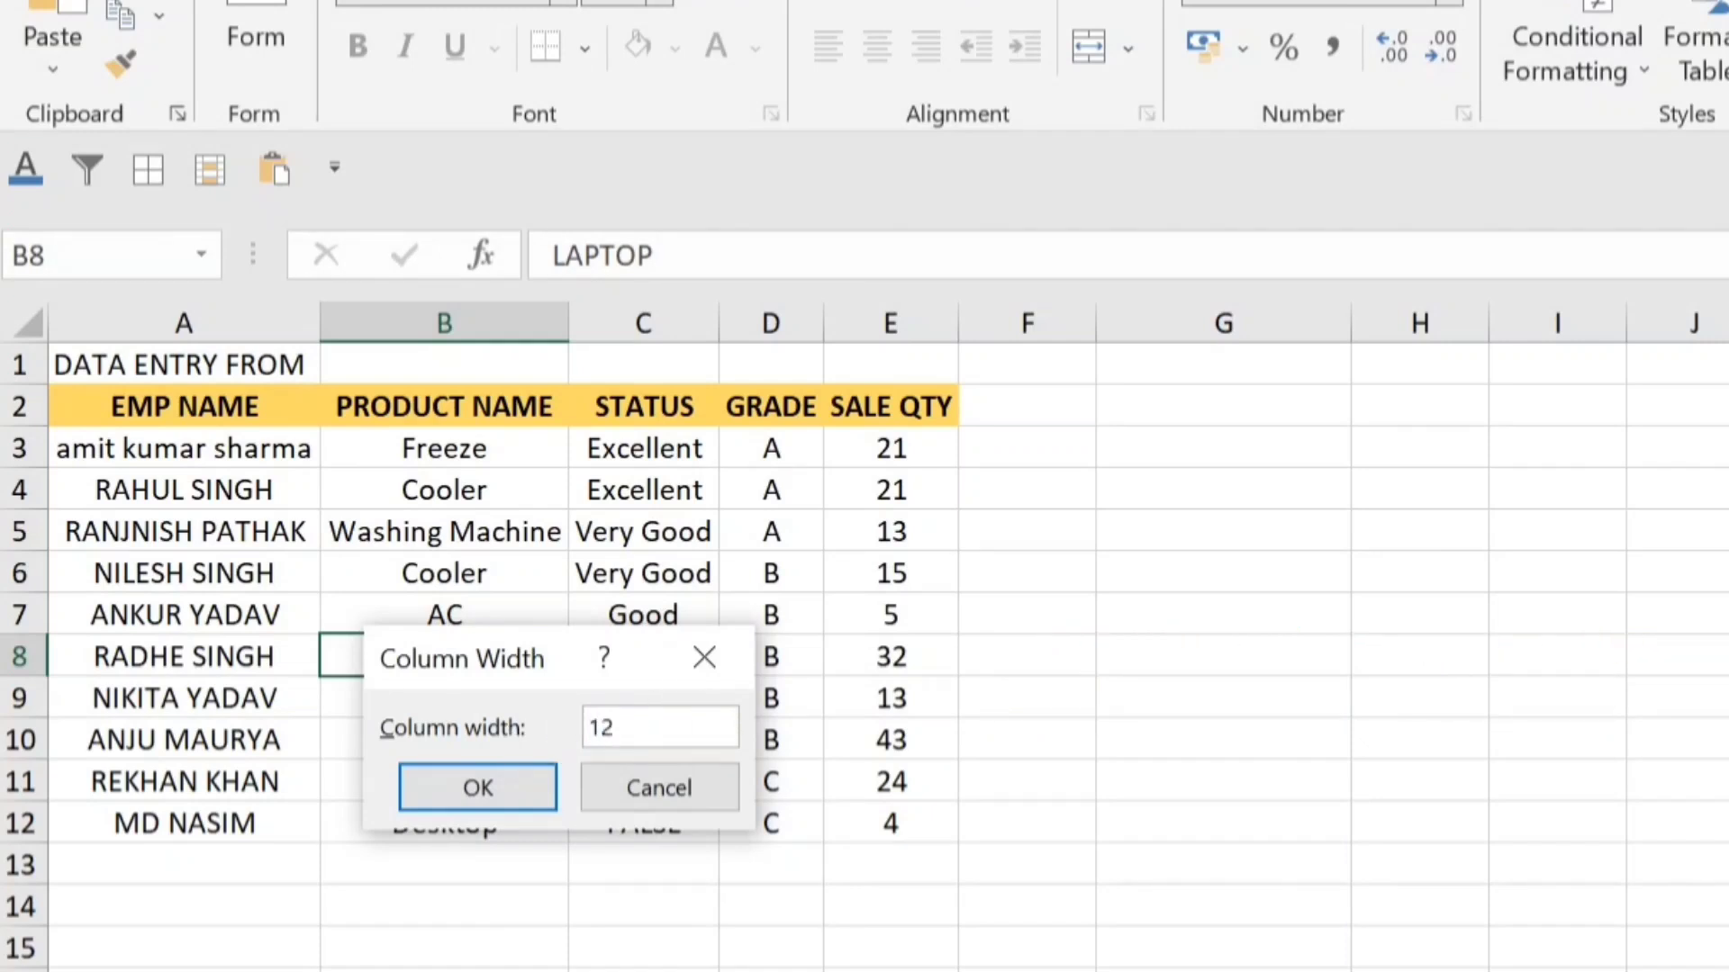
key("Return")
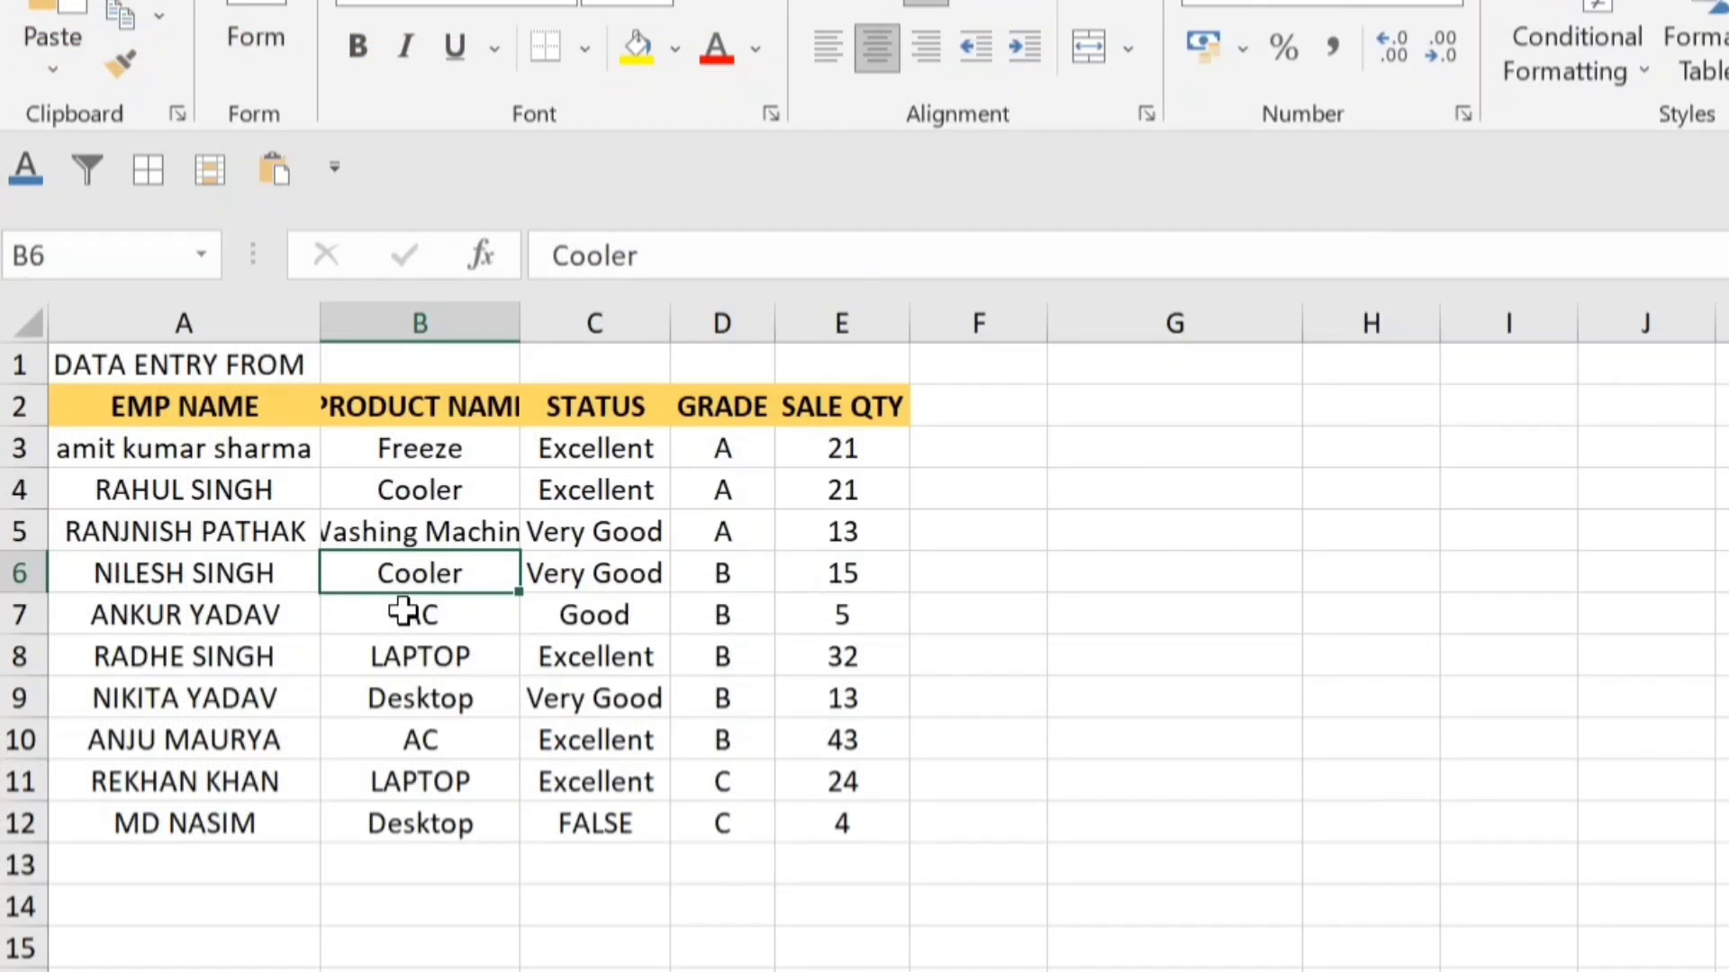
- Reduce the height of row 6 through the Row Height dialog
type("ho")
key("Escape")
key("alt+h")
key("o")
key("h")
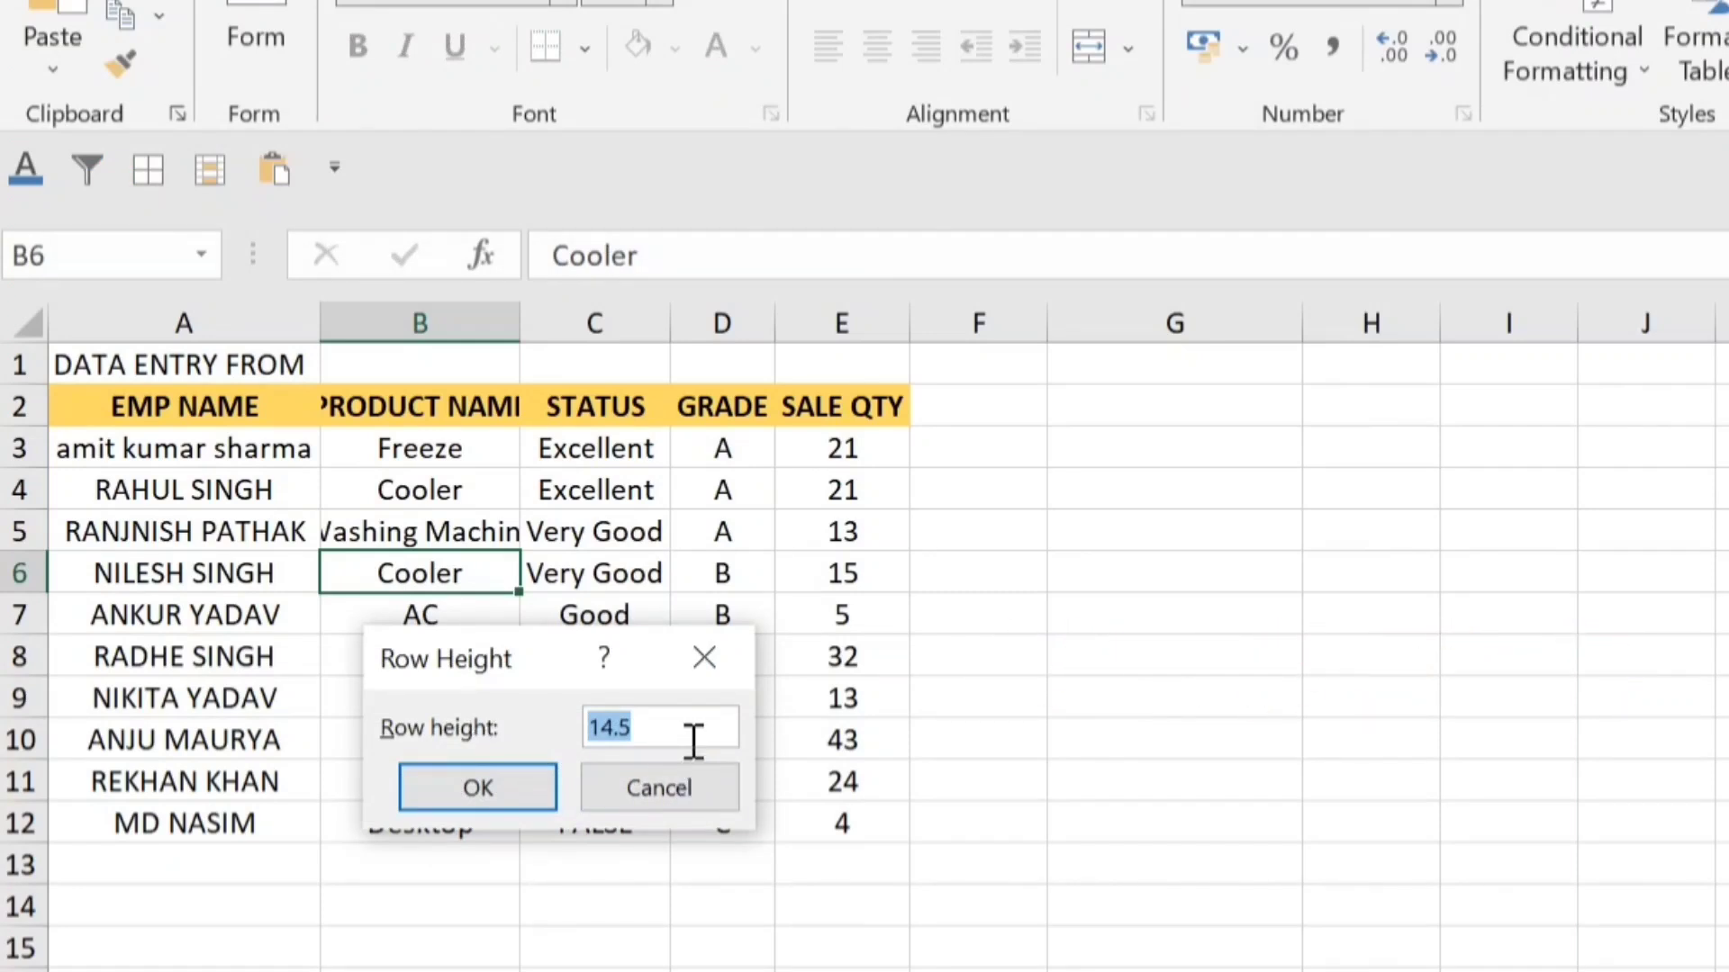
type("1")
key("Return")
- Select the data range A3:E12 and set its row height to 12.5 in the Row Height dialog
key("Up")
key("Up")
key("Up")
key("Up")
key("Left")
key("Down")
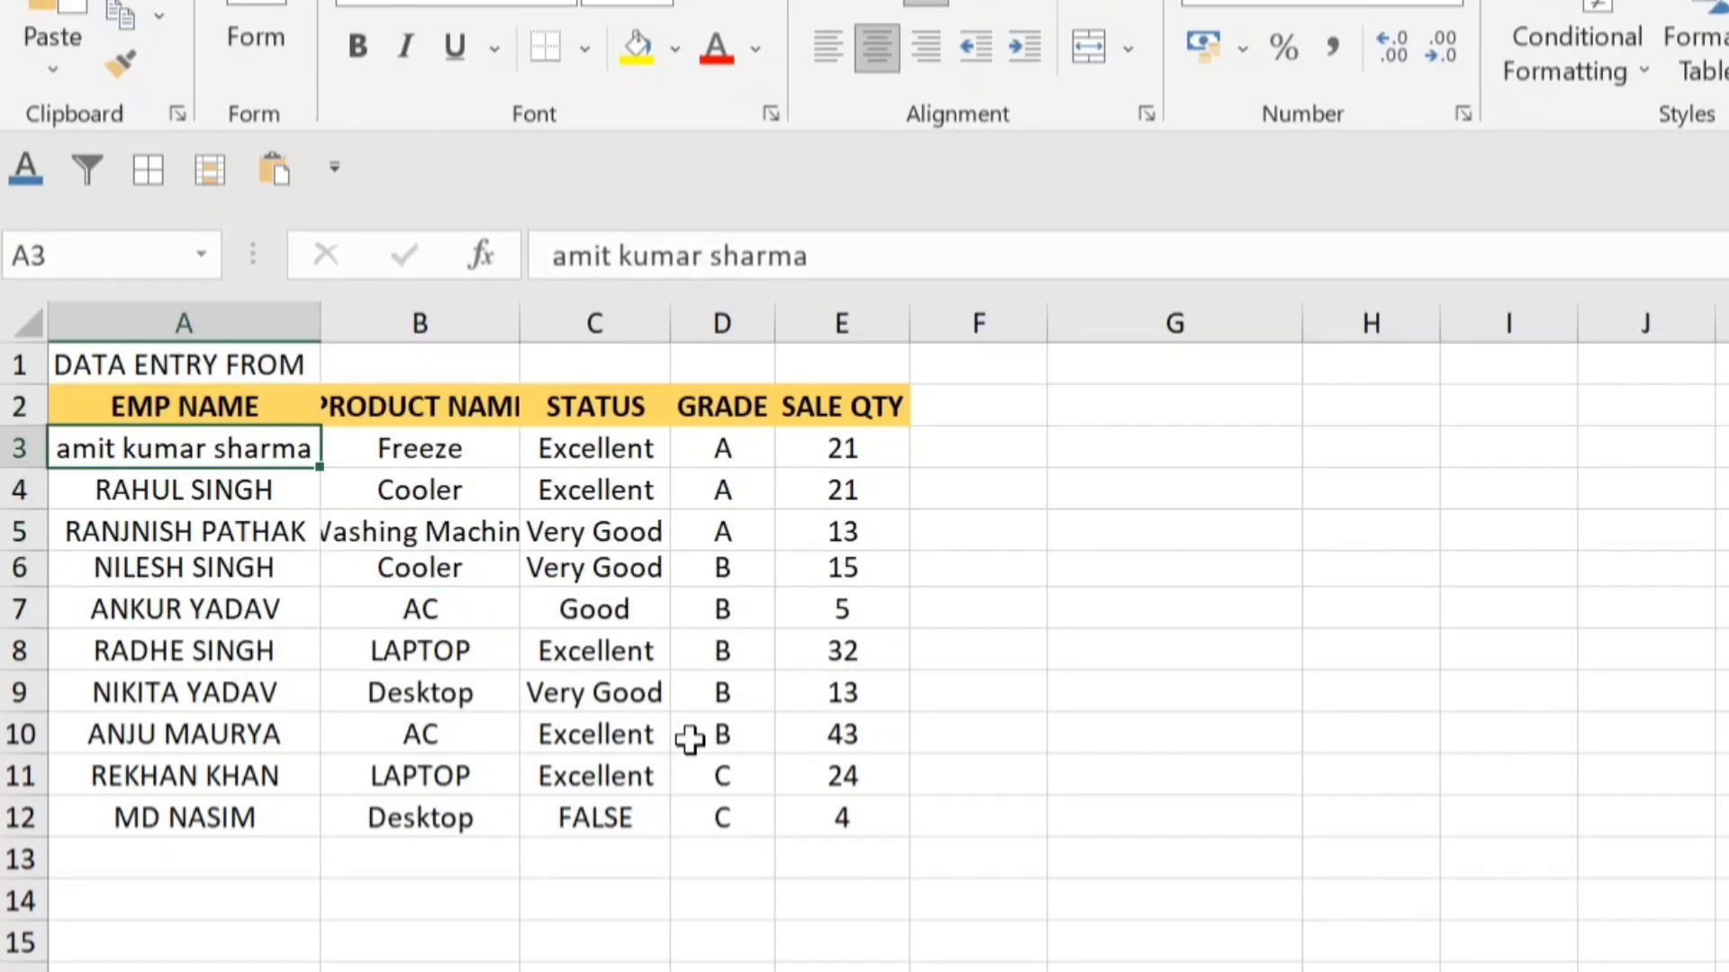
key("shift+Right")
key("shift+Right")
key("shift+Right")
key("shift+Right")
key("ctrl+shift+Down")
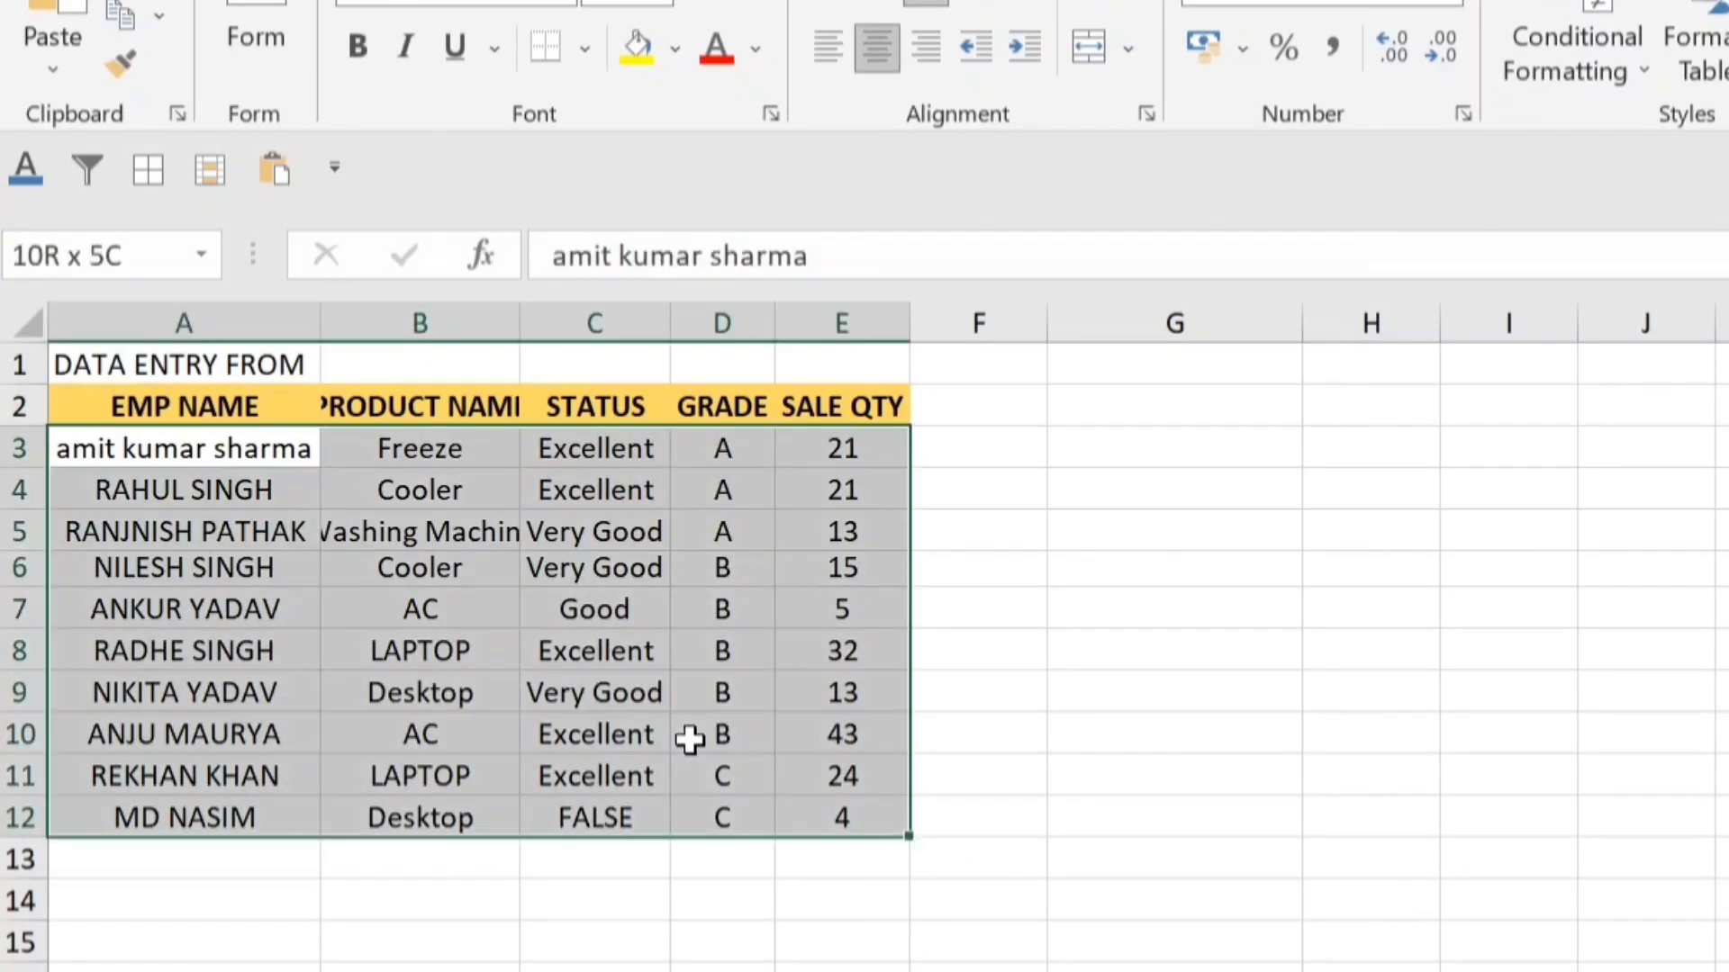
key("alt+h")
type("oh")
type("12.5")
key("Return")
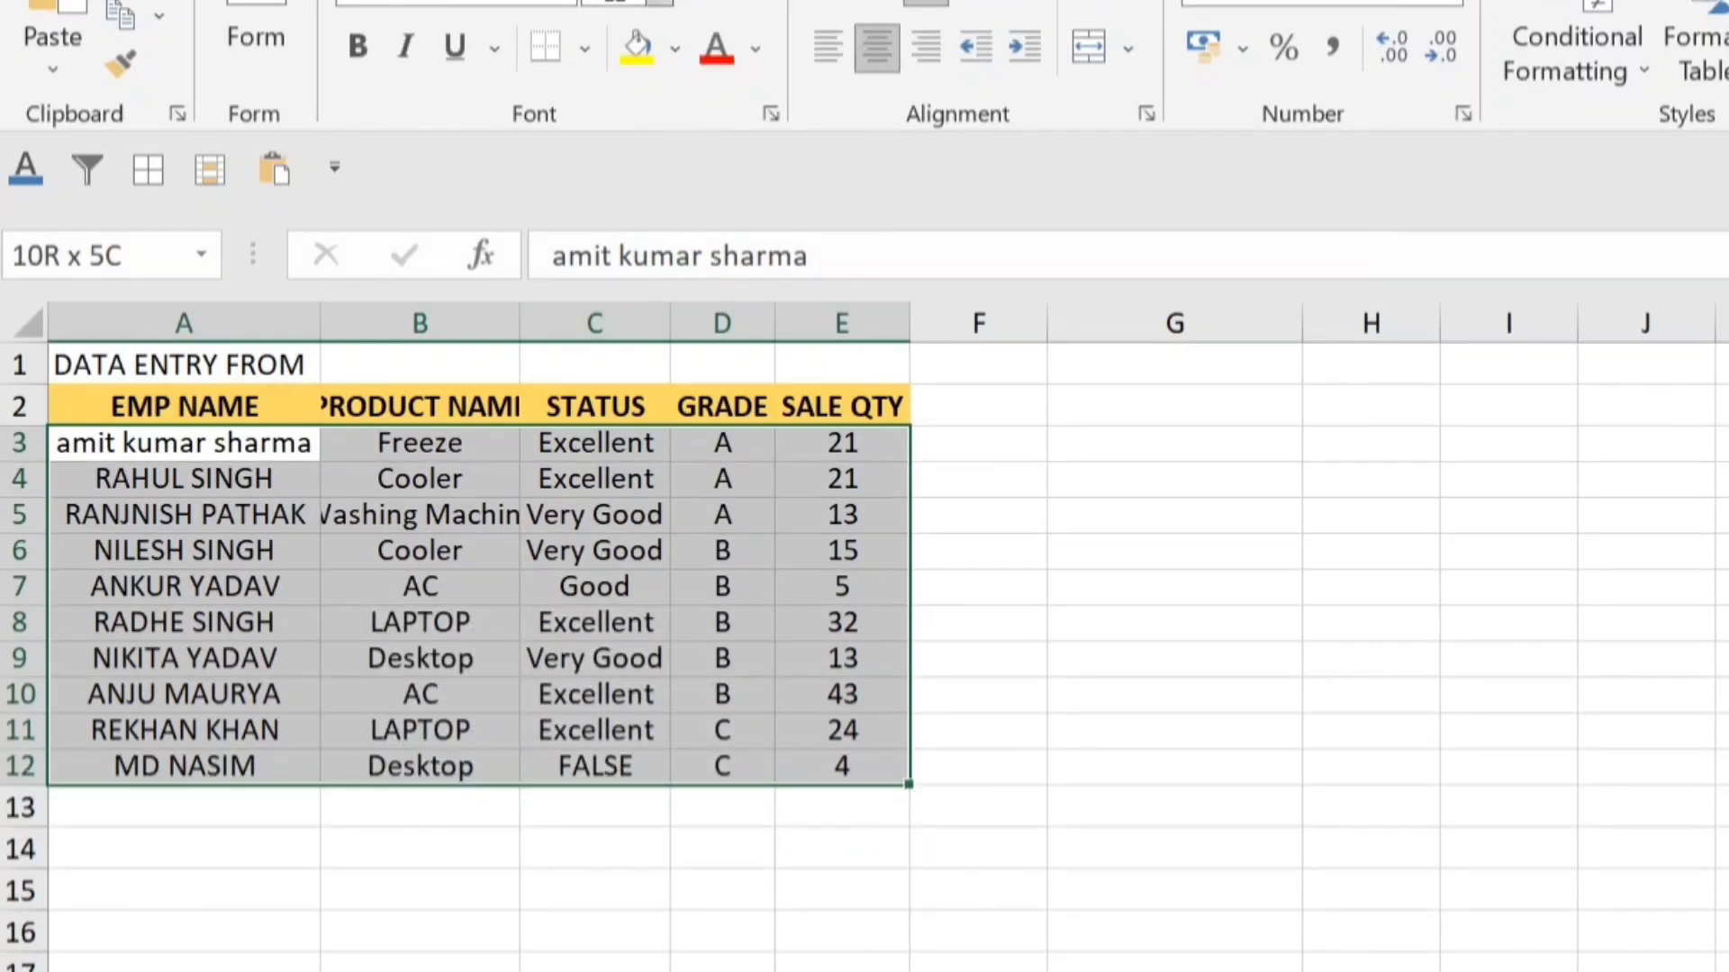
- Set the font size of the selected range A3:E12 to 9
type("9")
key("Return")
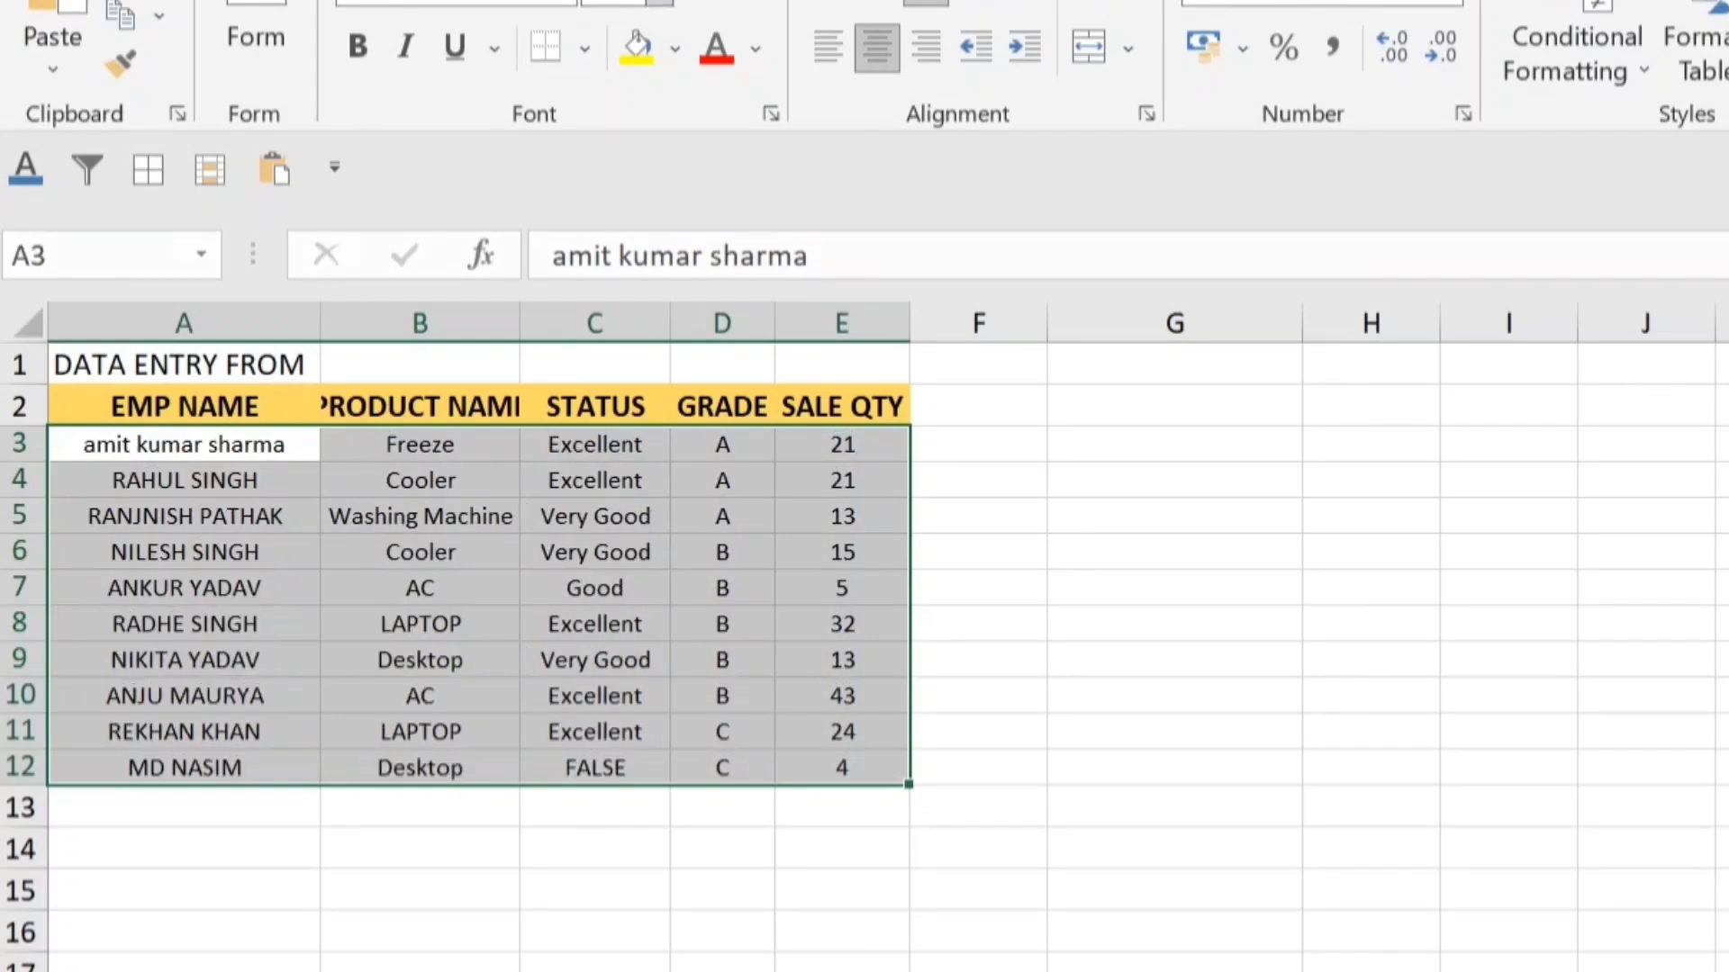
key("Right")
key("Left")
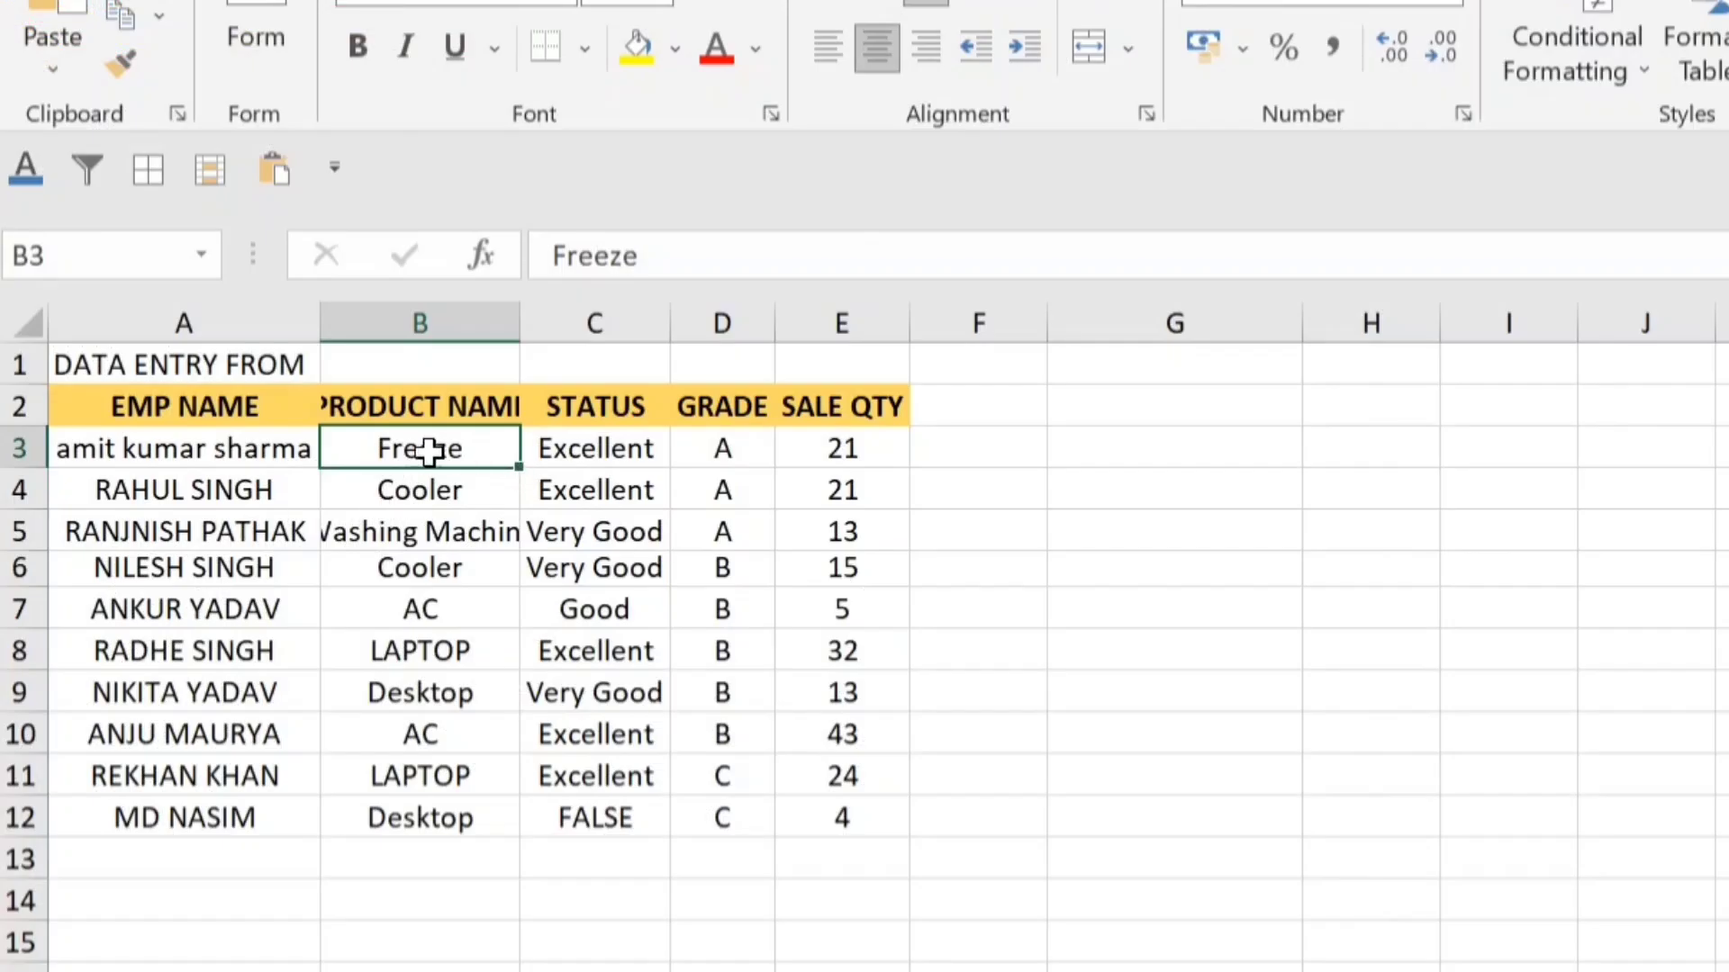
- Jump back and forth between the header and the last filled cell of the PRODUCT NAME column
left_click(578, 442)
left_click(410, 440)
left_click(459, 820)
scroll(988, 757, "down", 1)
scroll(987, 756, "down", 6)
scroll(988, 756, "up", 6)
left_click(464, 456)
key("ctrl+Down")
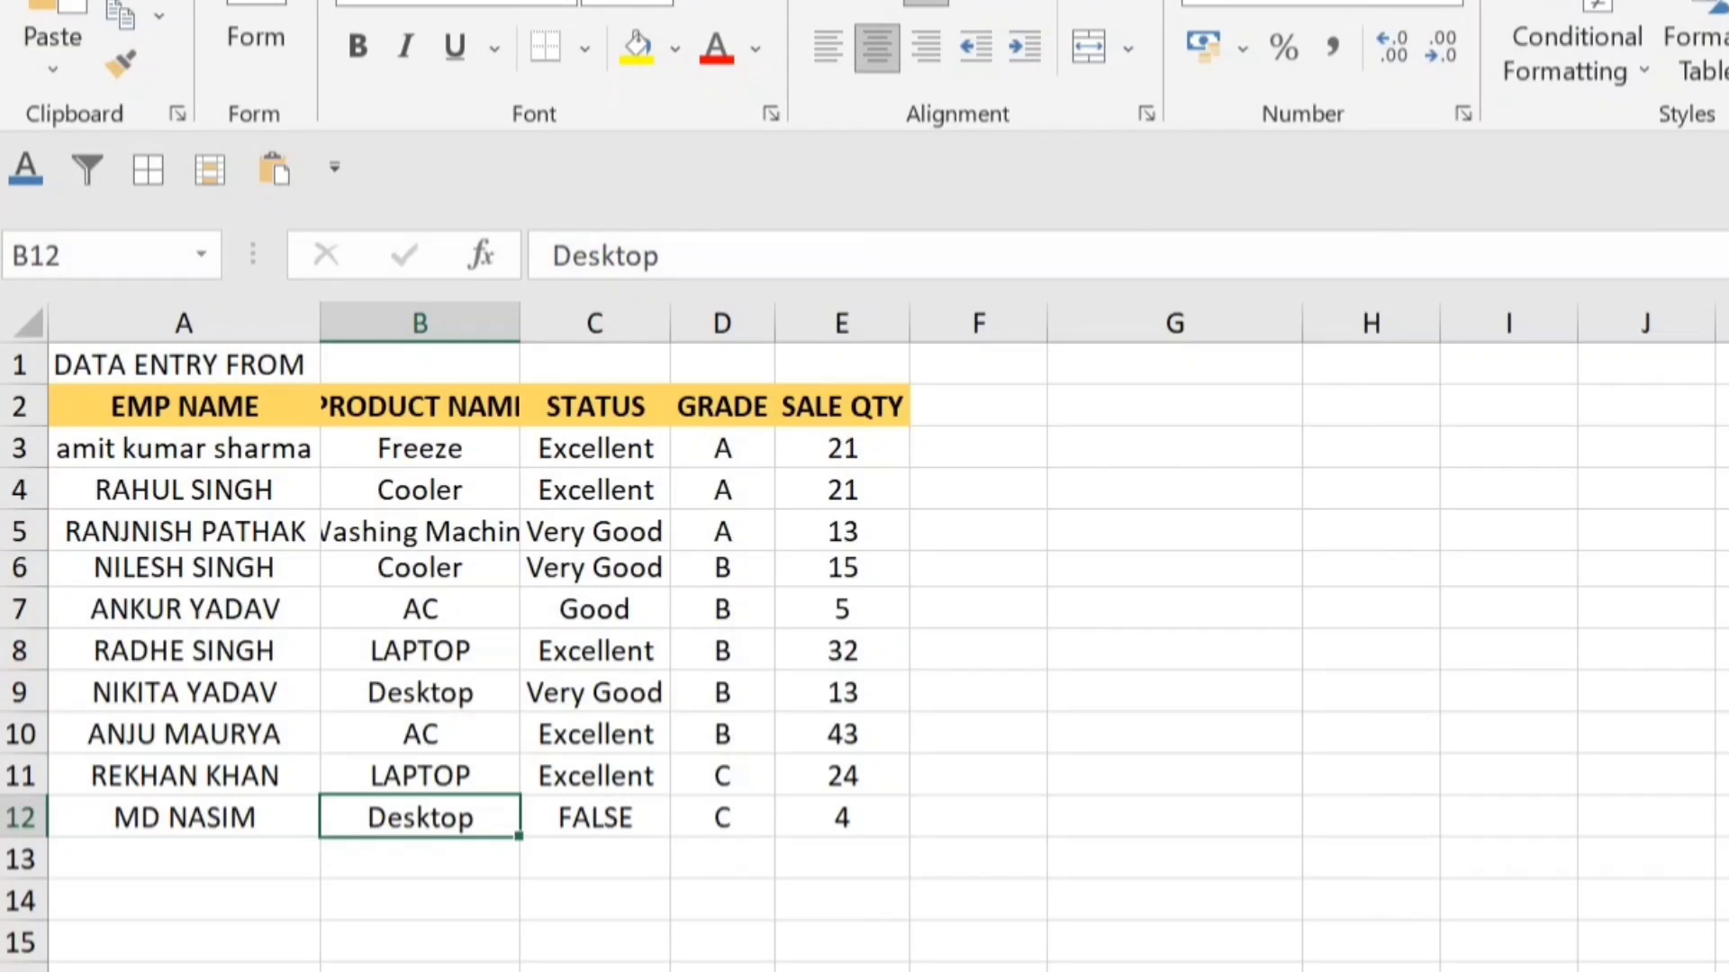
key("ctrl+Up")
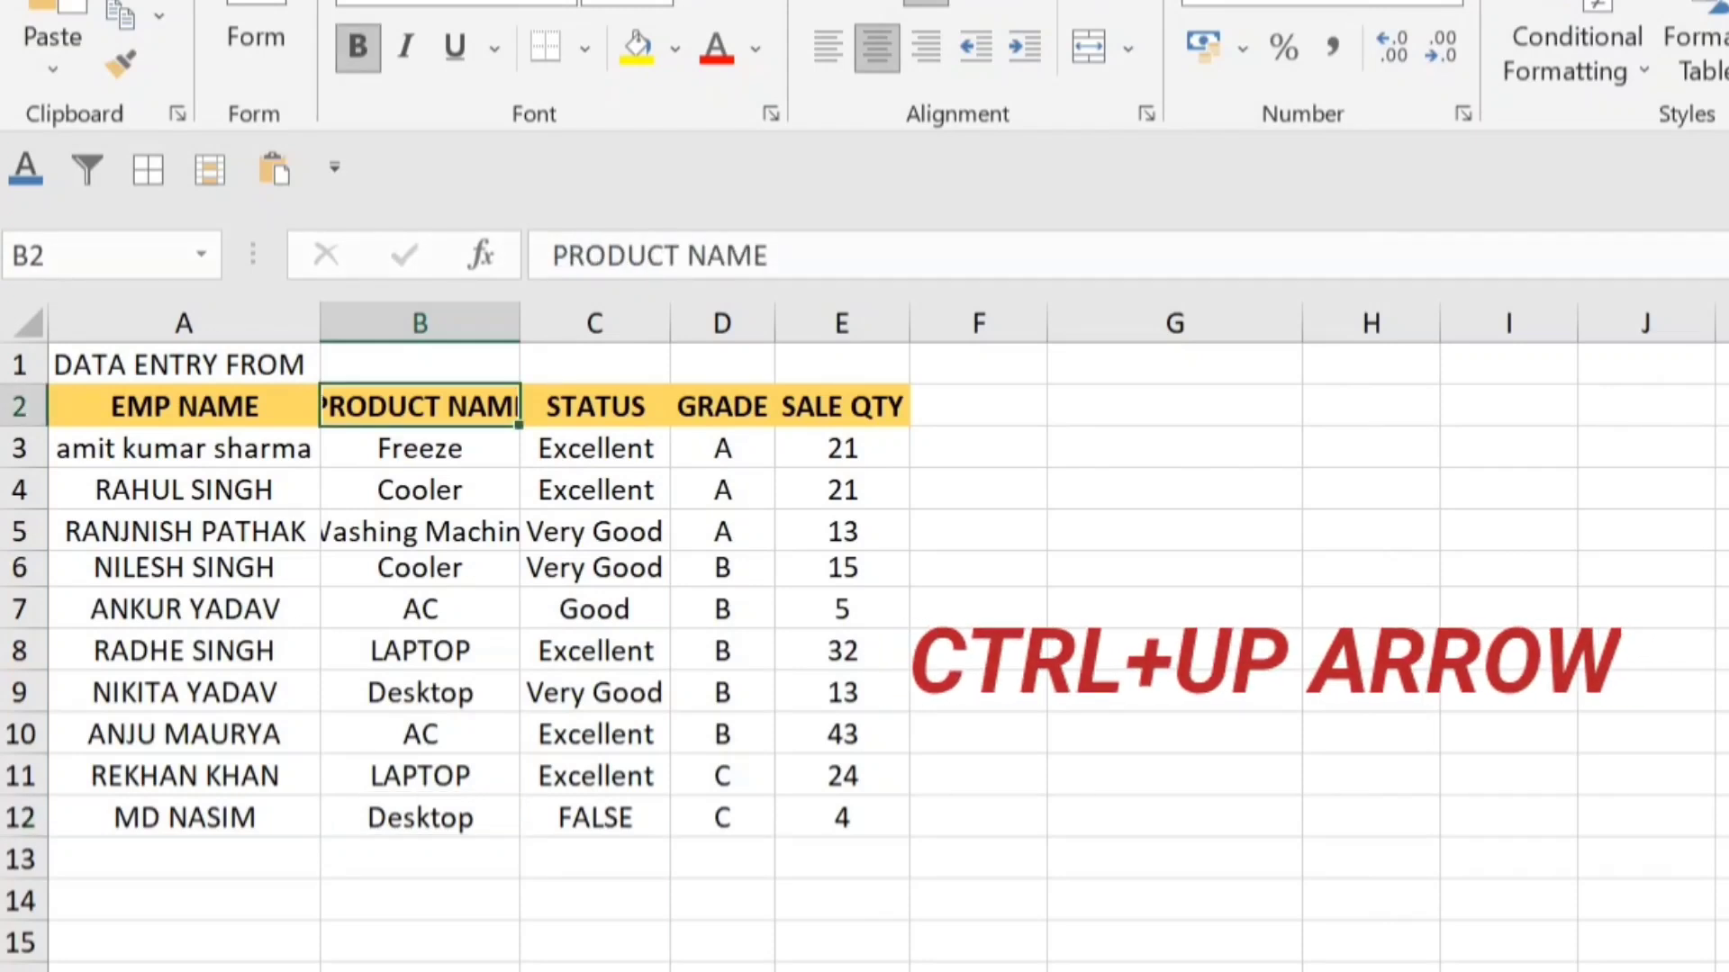
key("ctrl+Down")
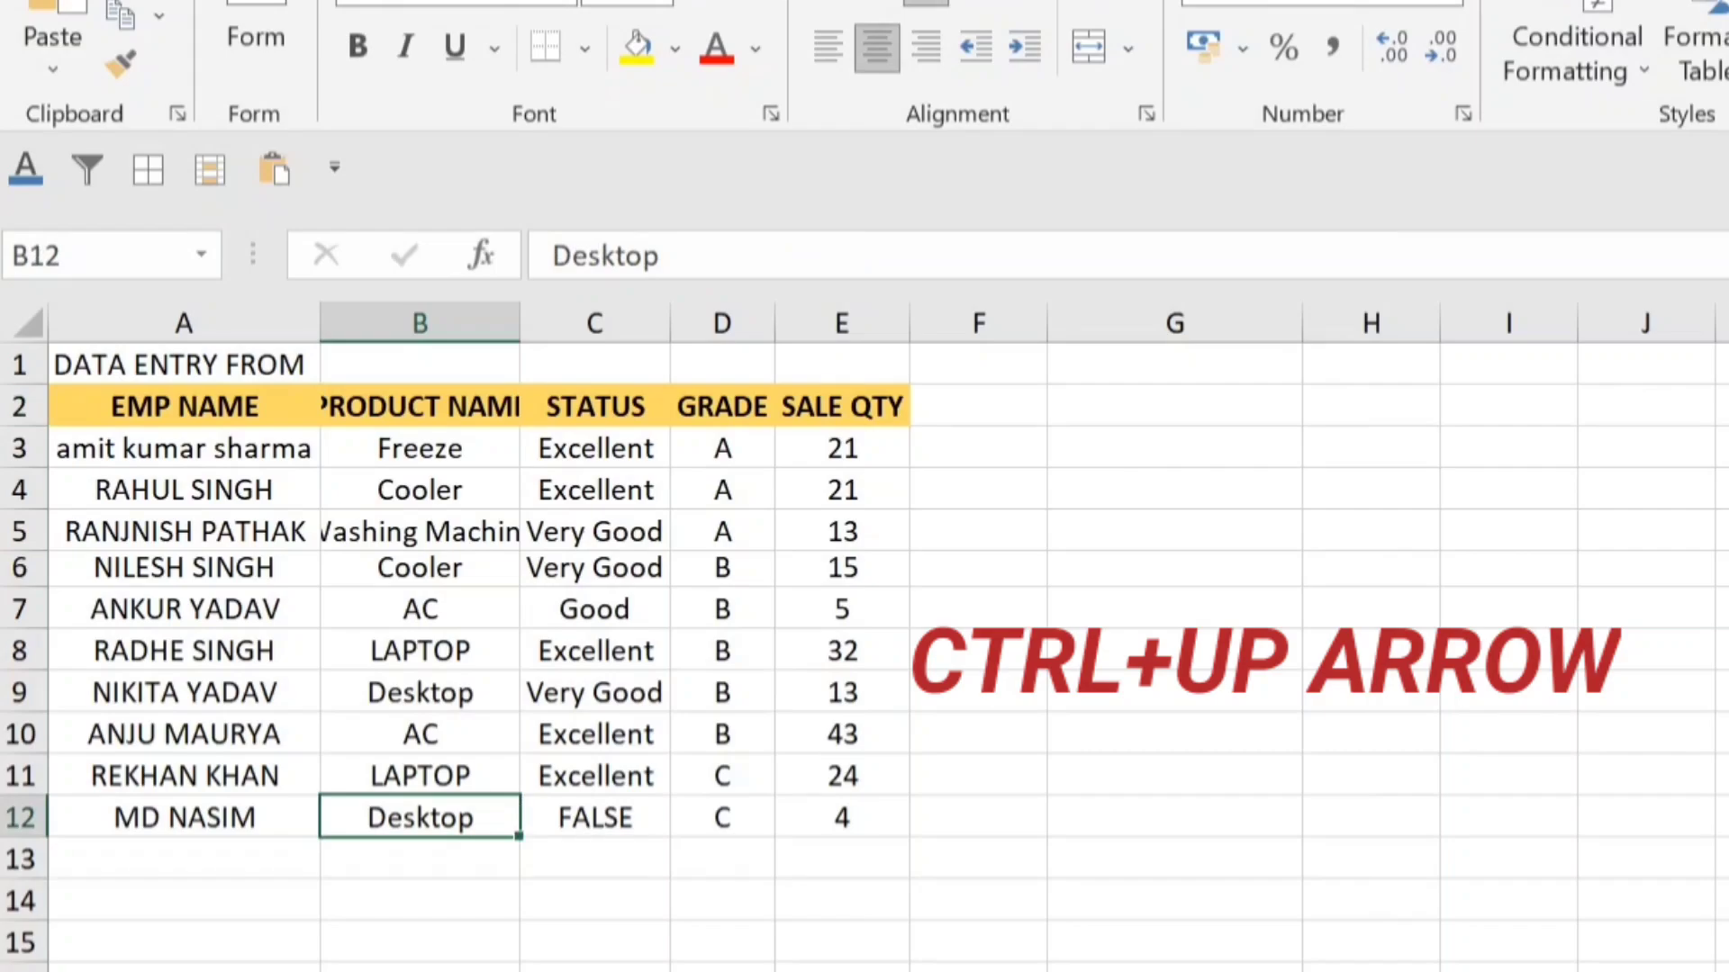
key("ctrl+Up")
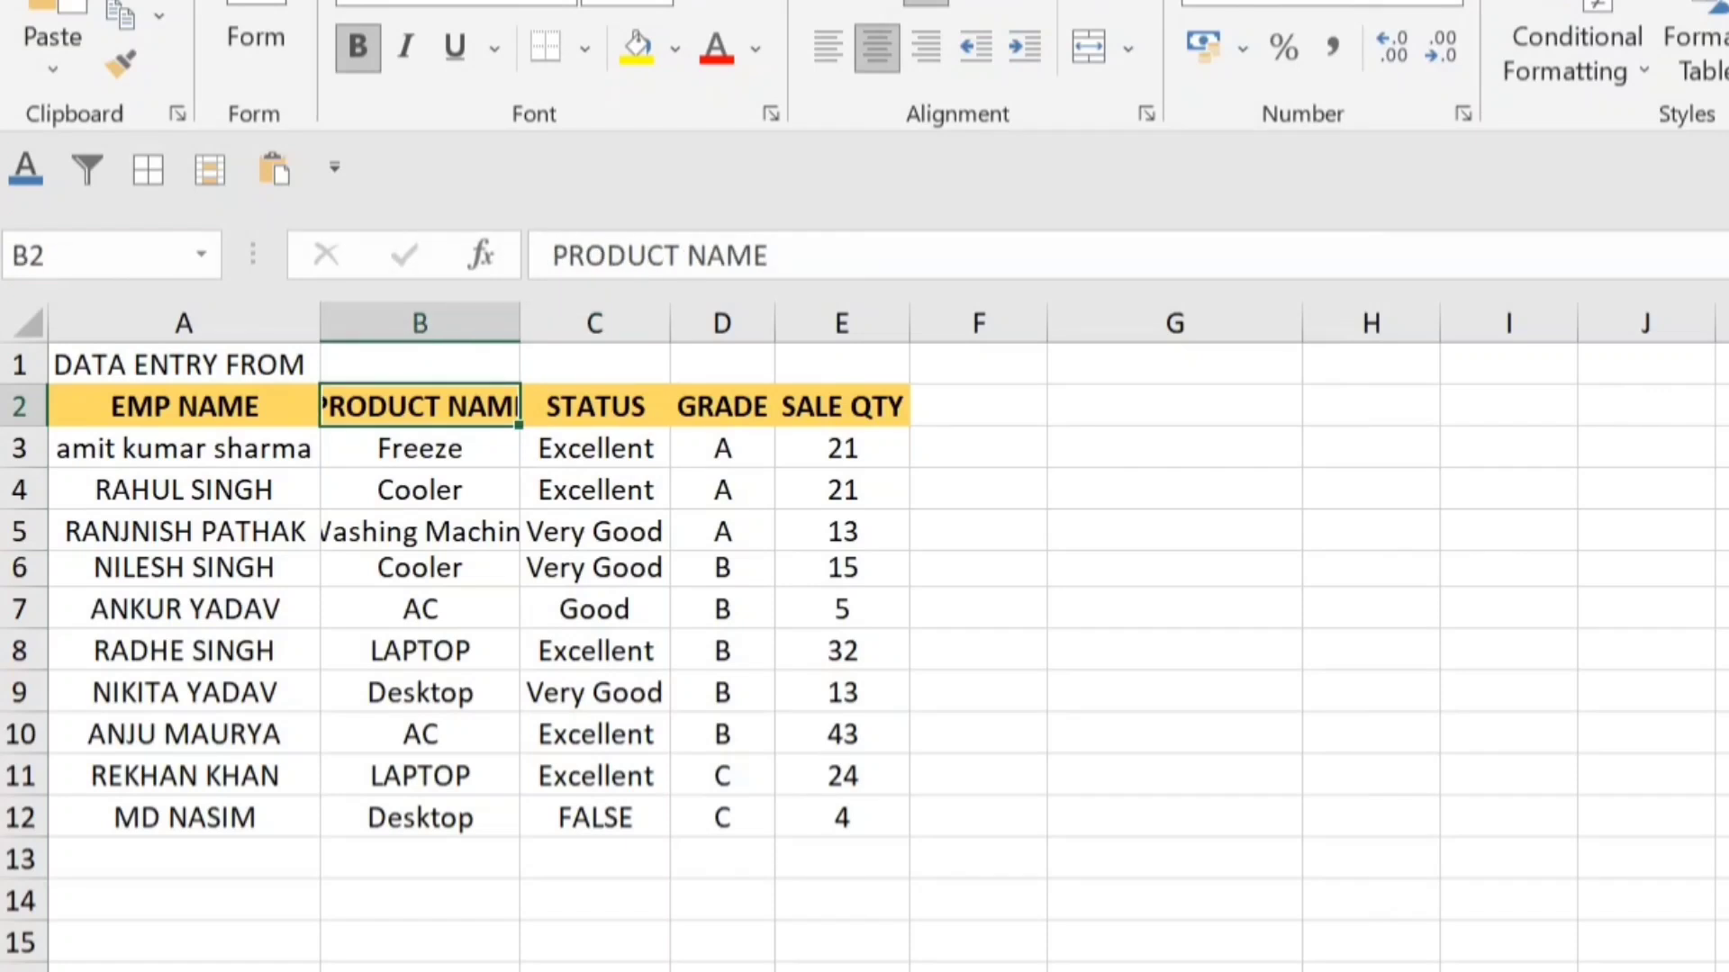
key("ctrl+Down")
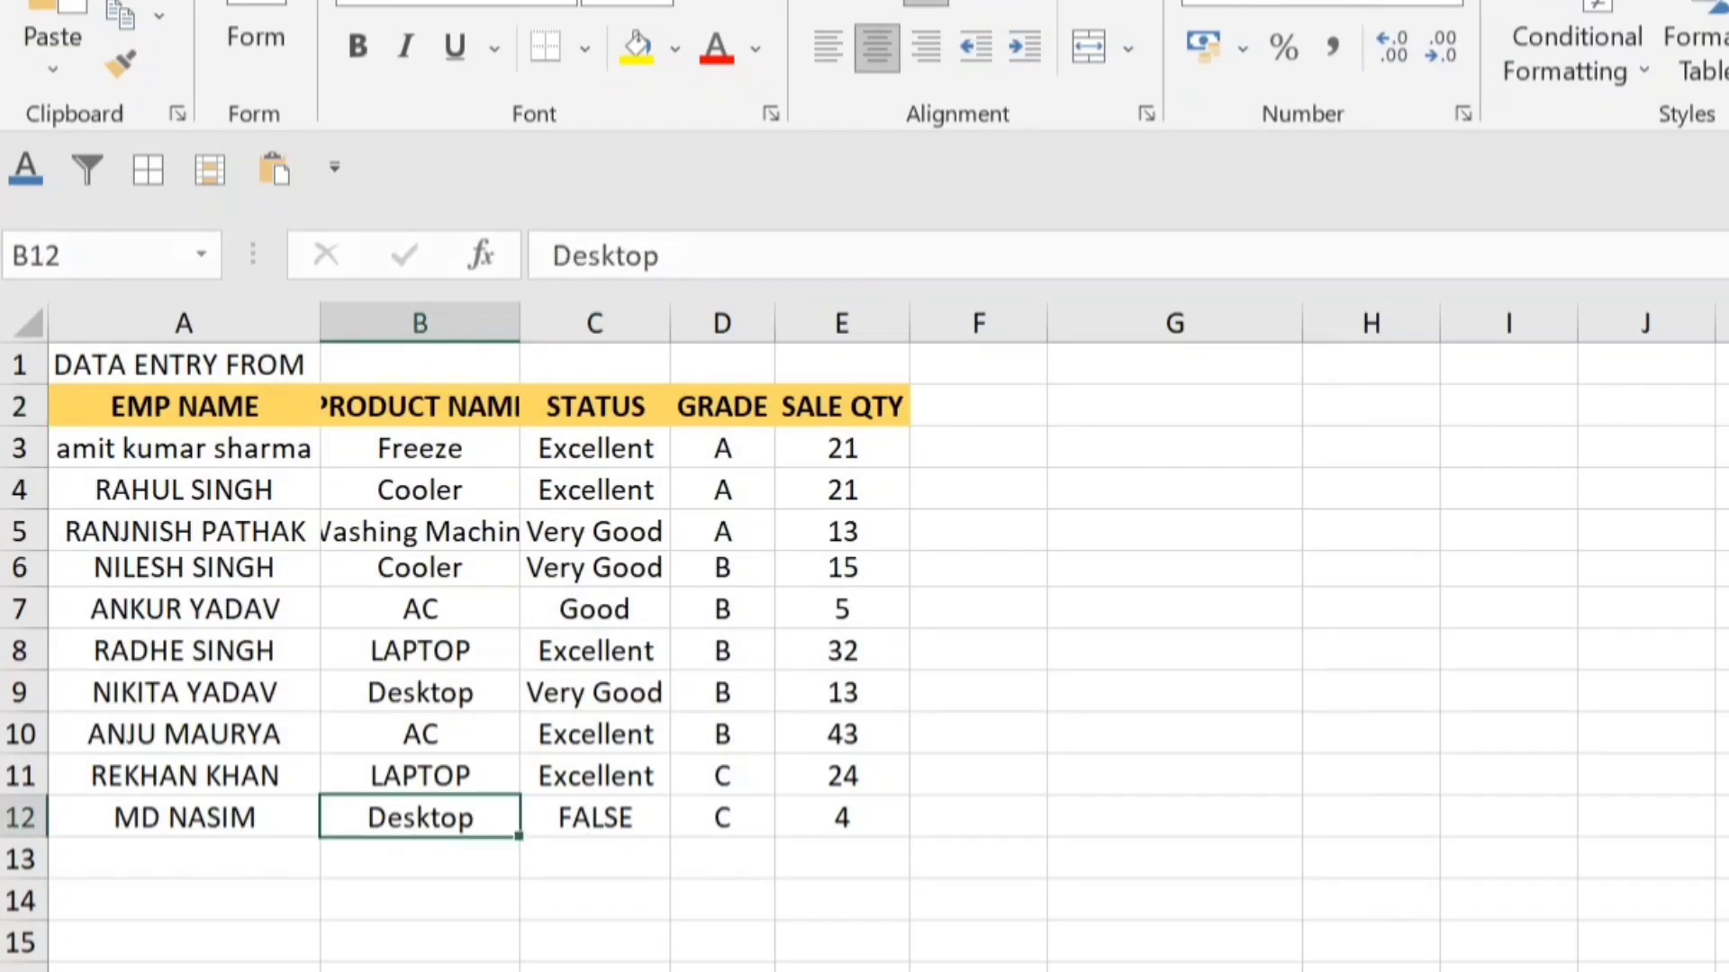
key("ctrl+Up")
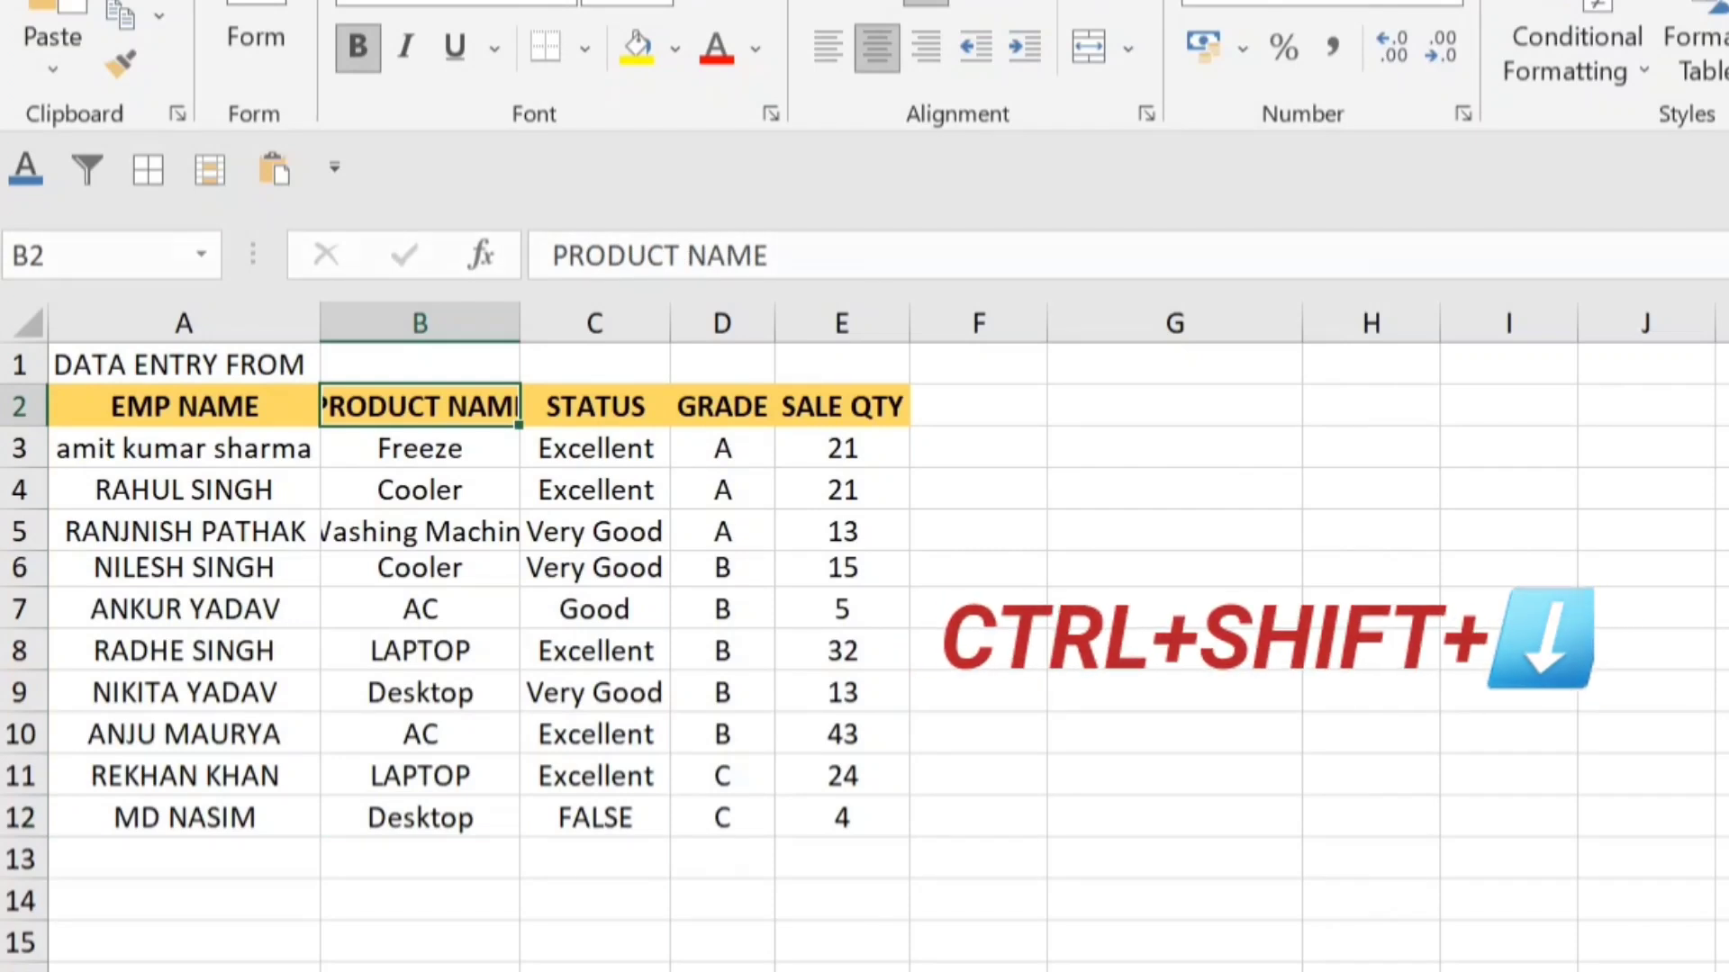
- Select the PRODUCT NAME column from its header to its last entry, then select the header row A2:E2
key("ctrl+shift+Down")
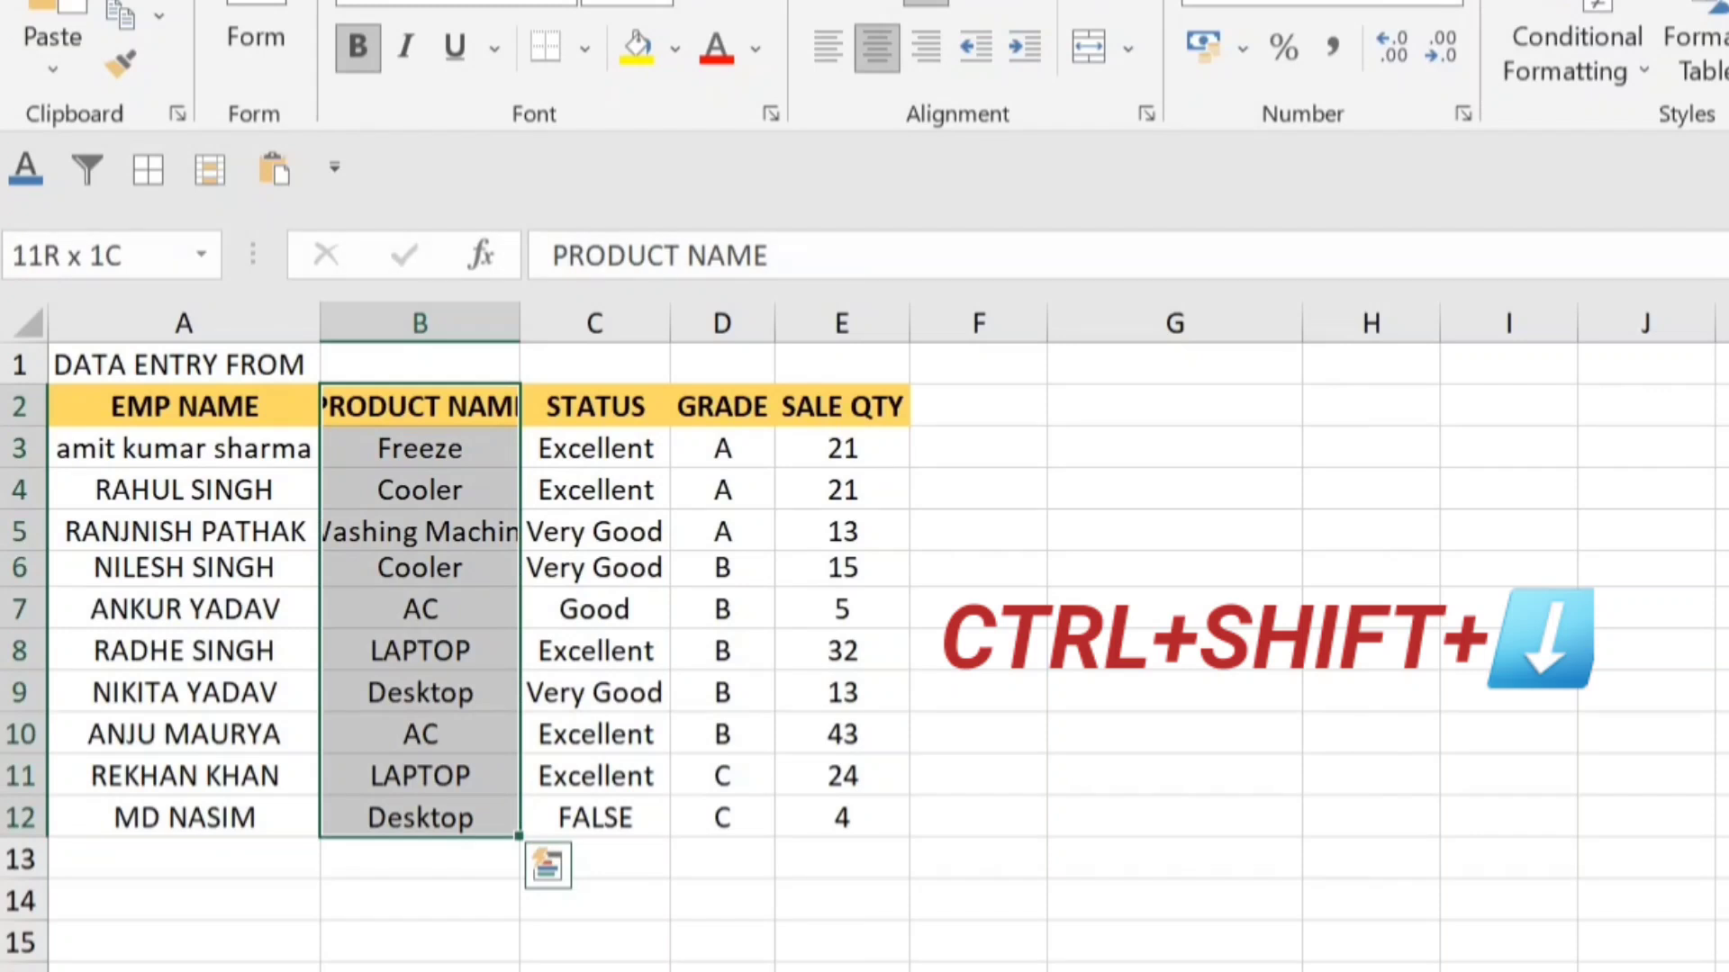
key("Left")
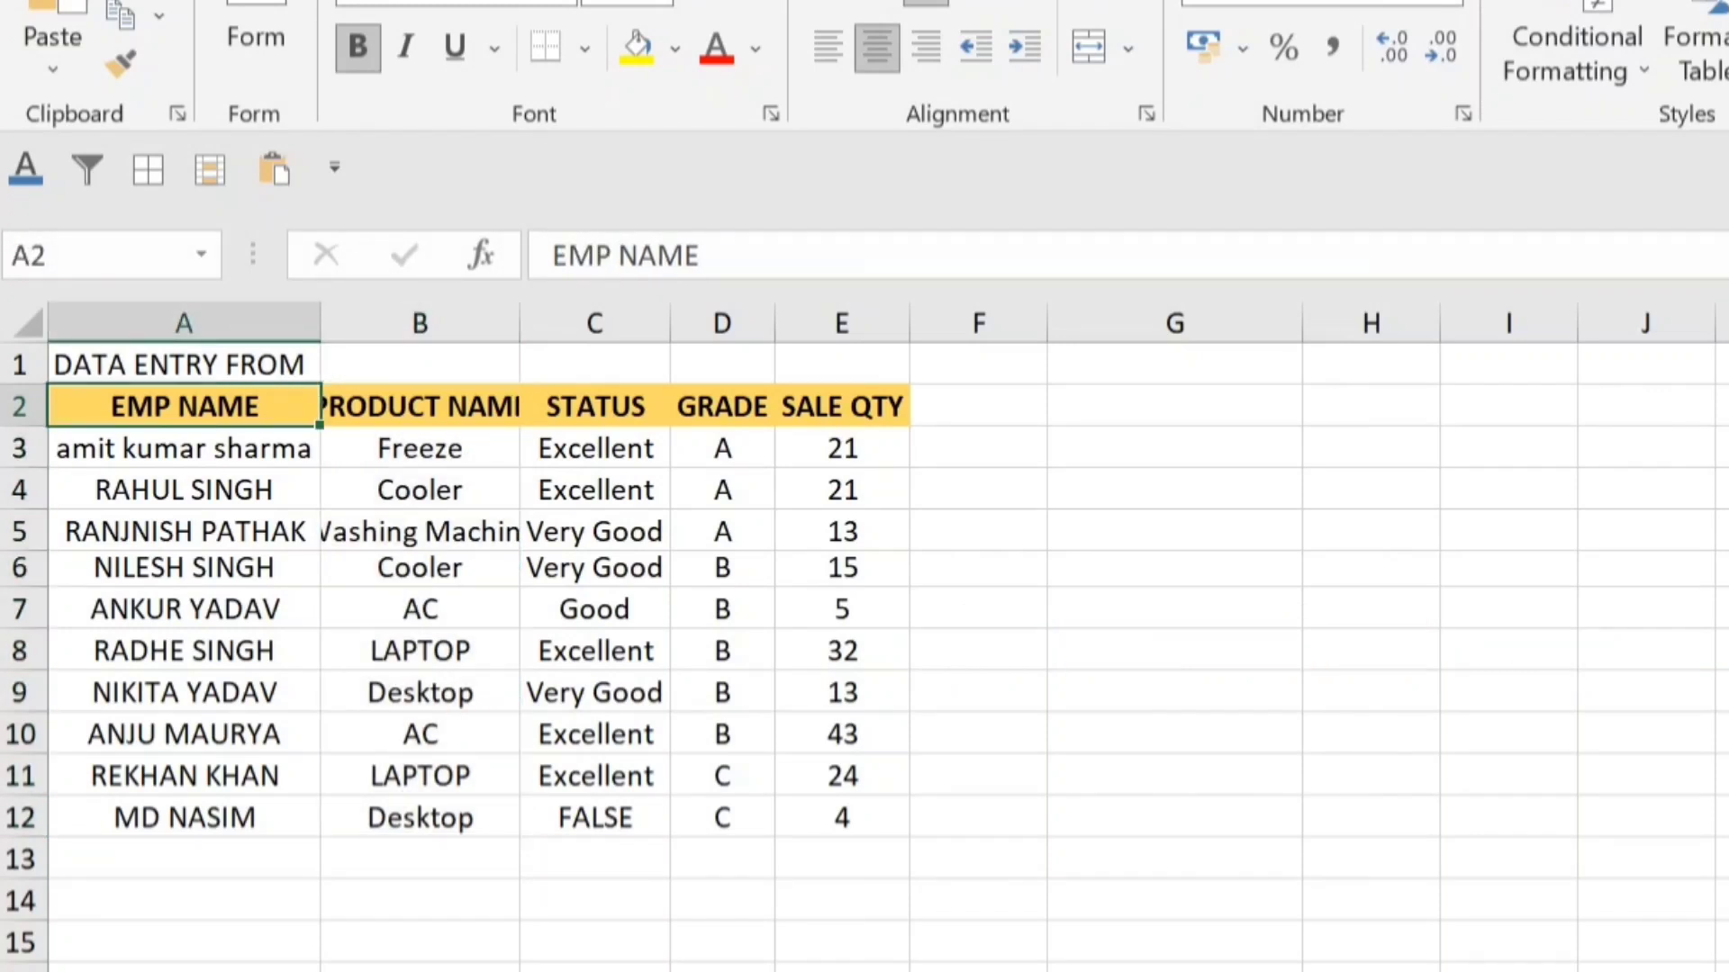
key("ctrl+shift+Right")
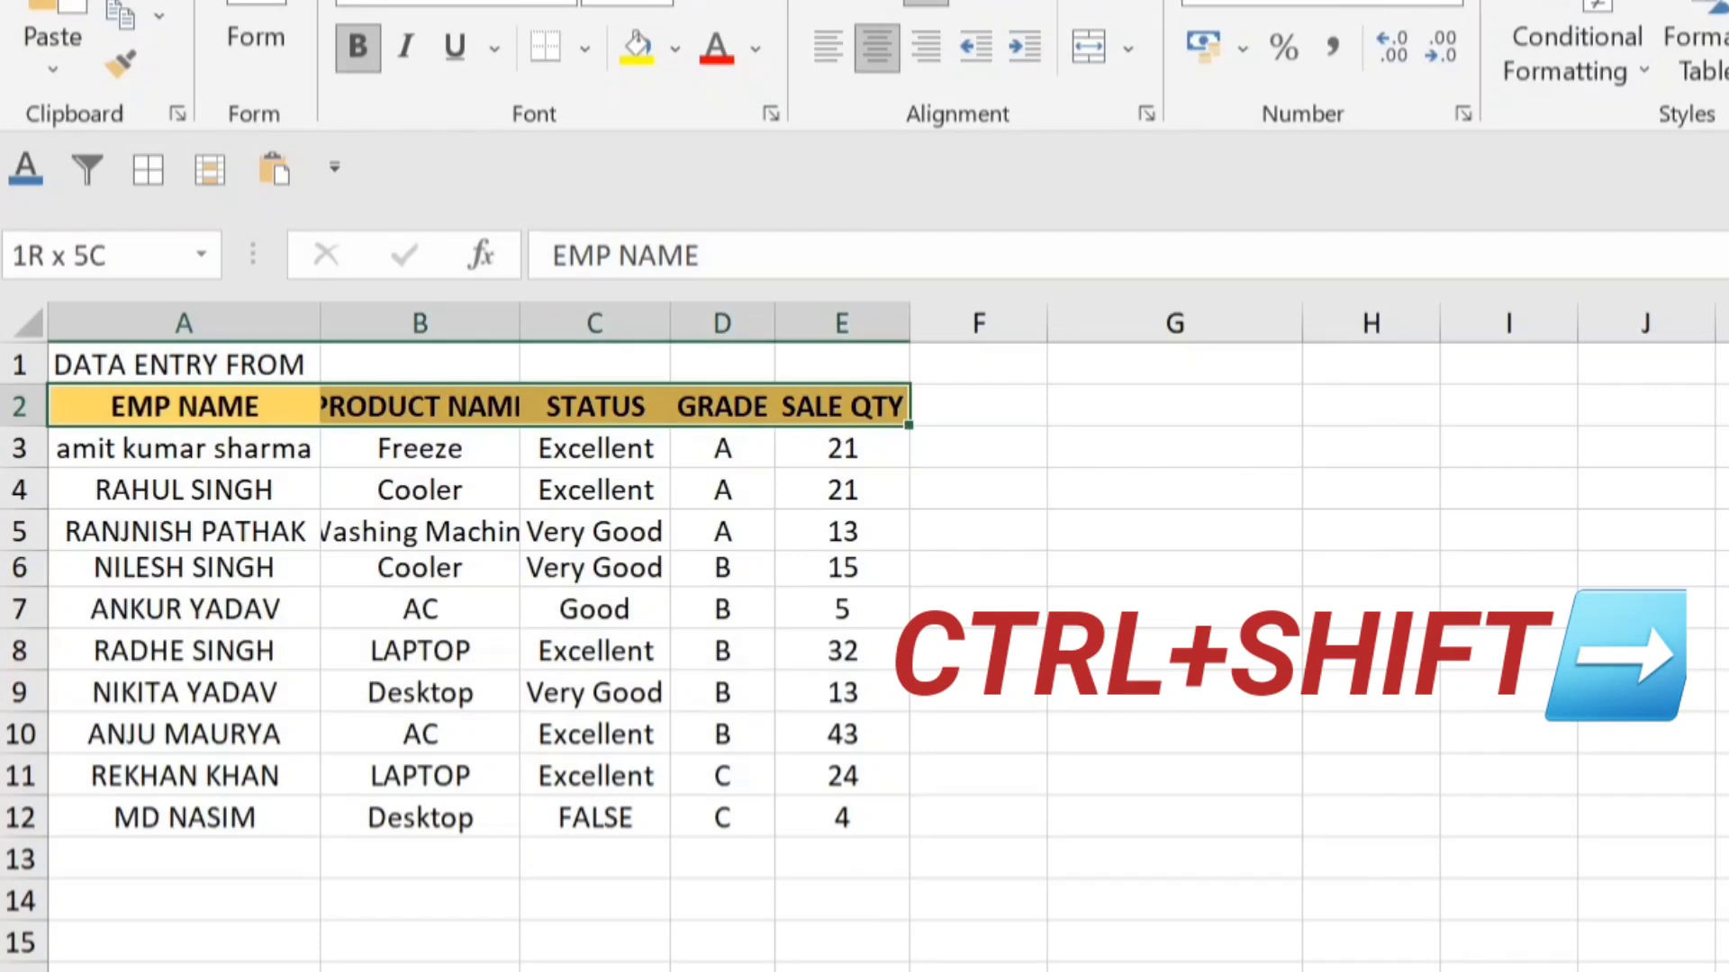
- Select column A's filled cells upward from the last entry in A12 to A1
key("Down")
key("Down")
key("Down")
key("Down")
key("Down")
key("Down")
key("Down")
key("Down")
key("Down")
key("Down")
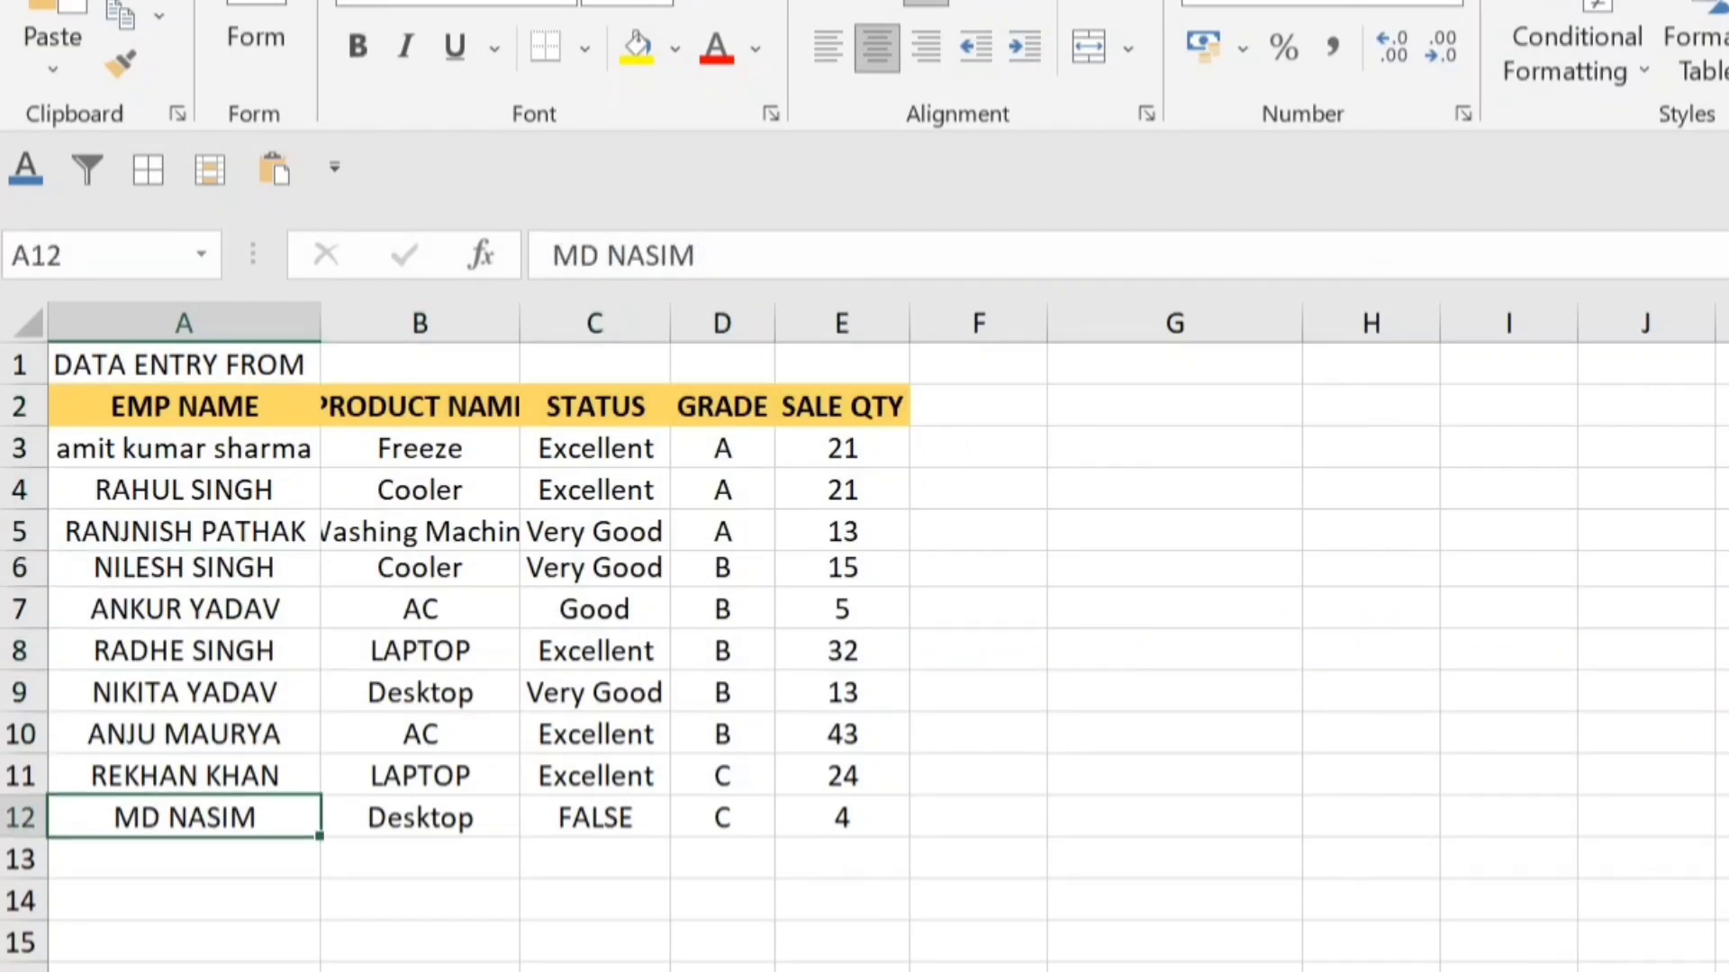
key("ctrl+shift+Up")
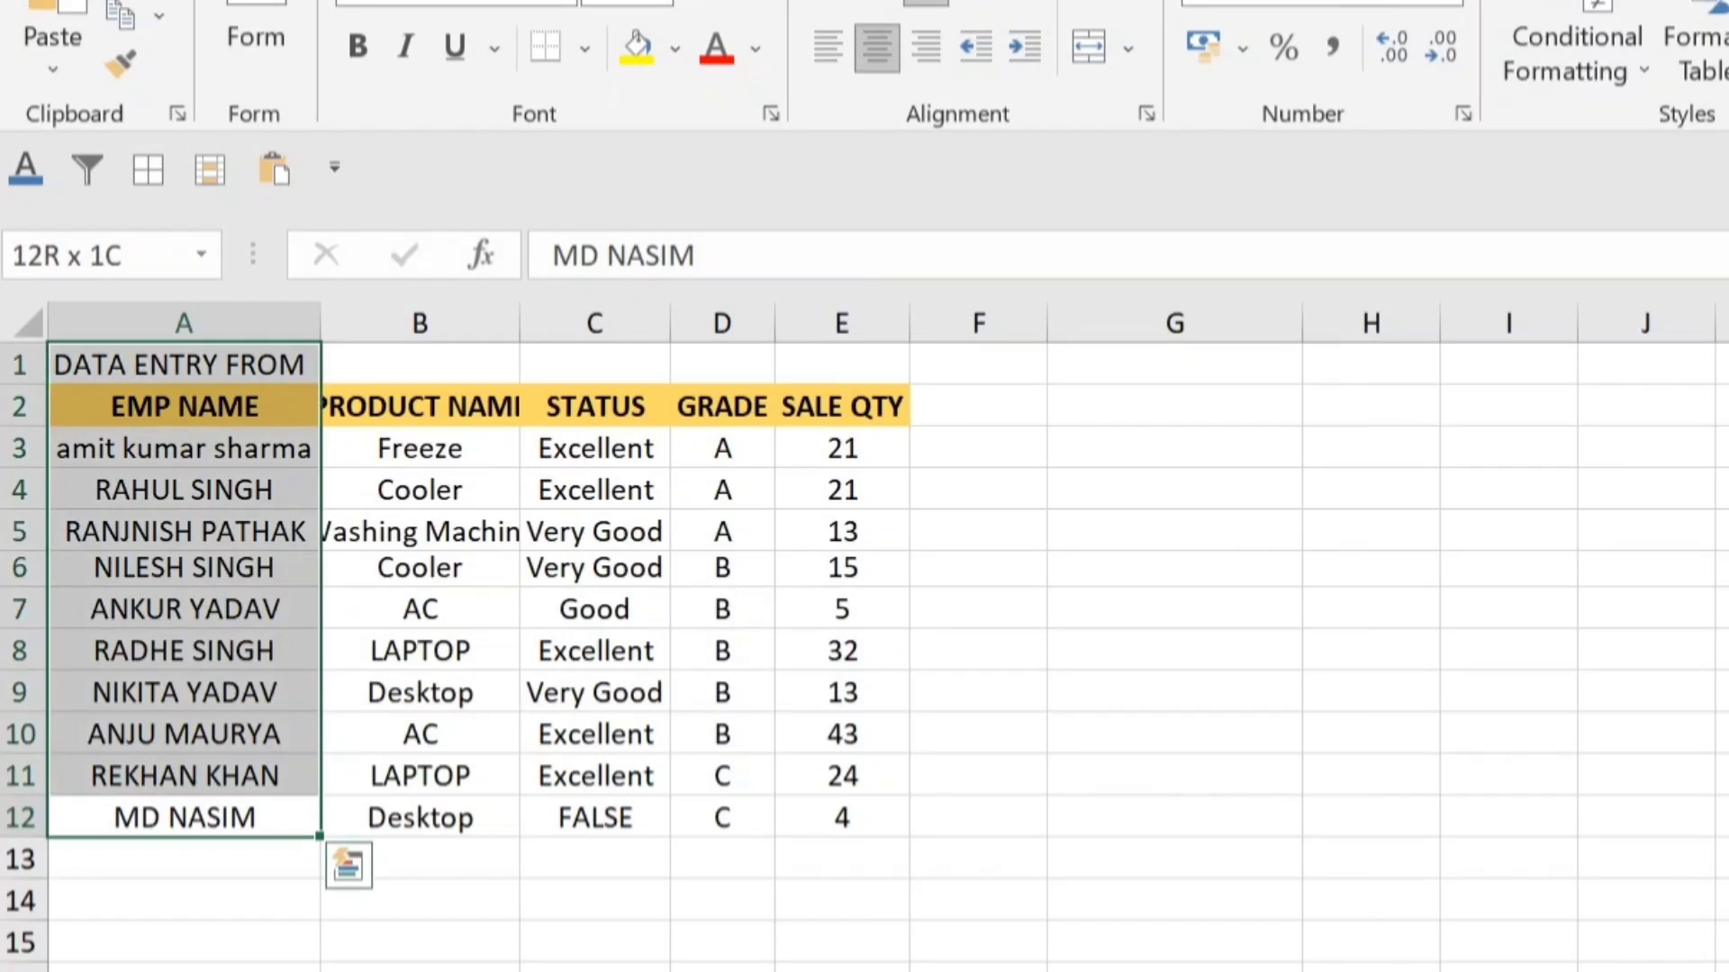
- Select the whole table from the EMP NAME header in A2 down and across to E12
key("Right")
key("Left")
key("Up")
key("Up")
key("Up")
key("Up")
key("Up")
key("Up")
key("Up")
key("Up")
key("Up")
key("Up")
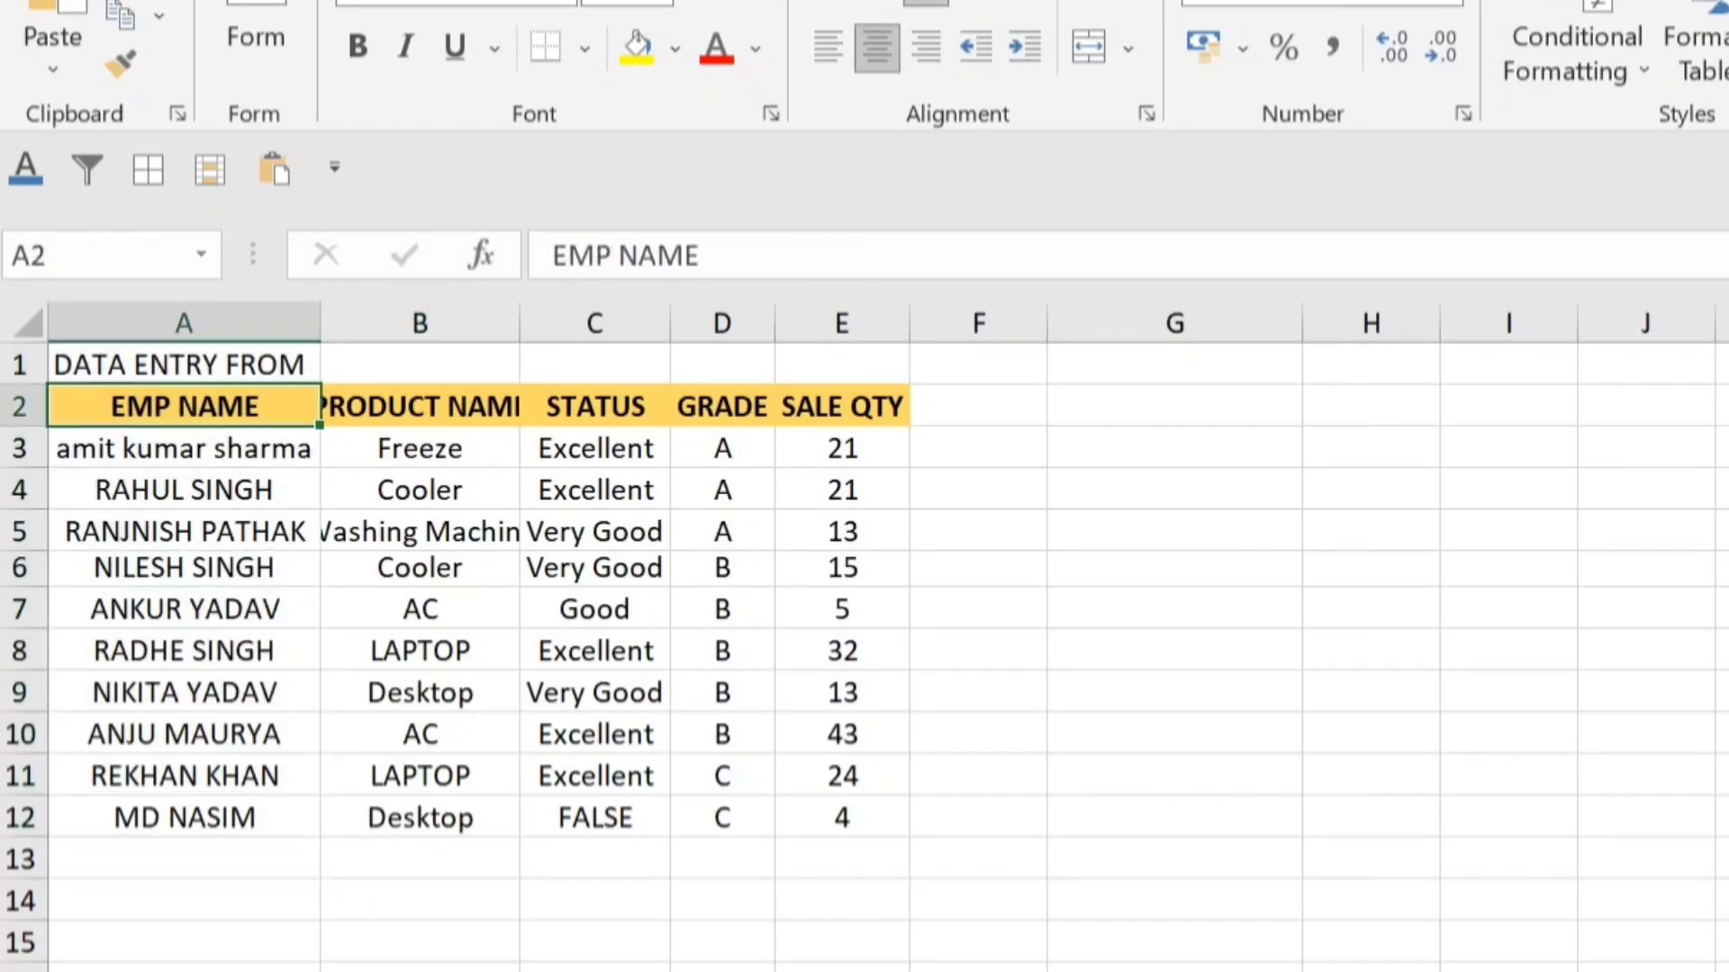
key("Right")
key("Left")
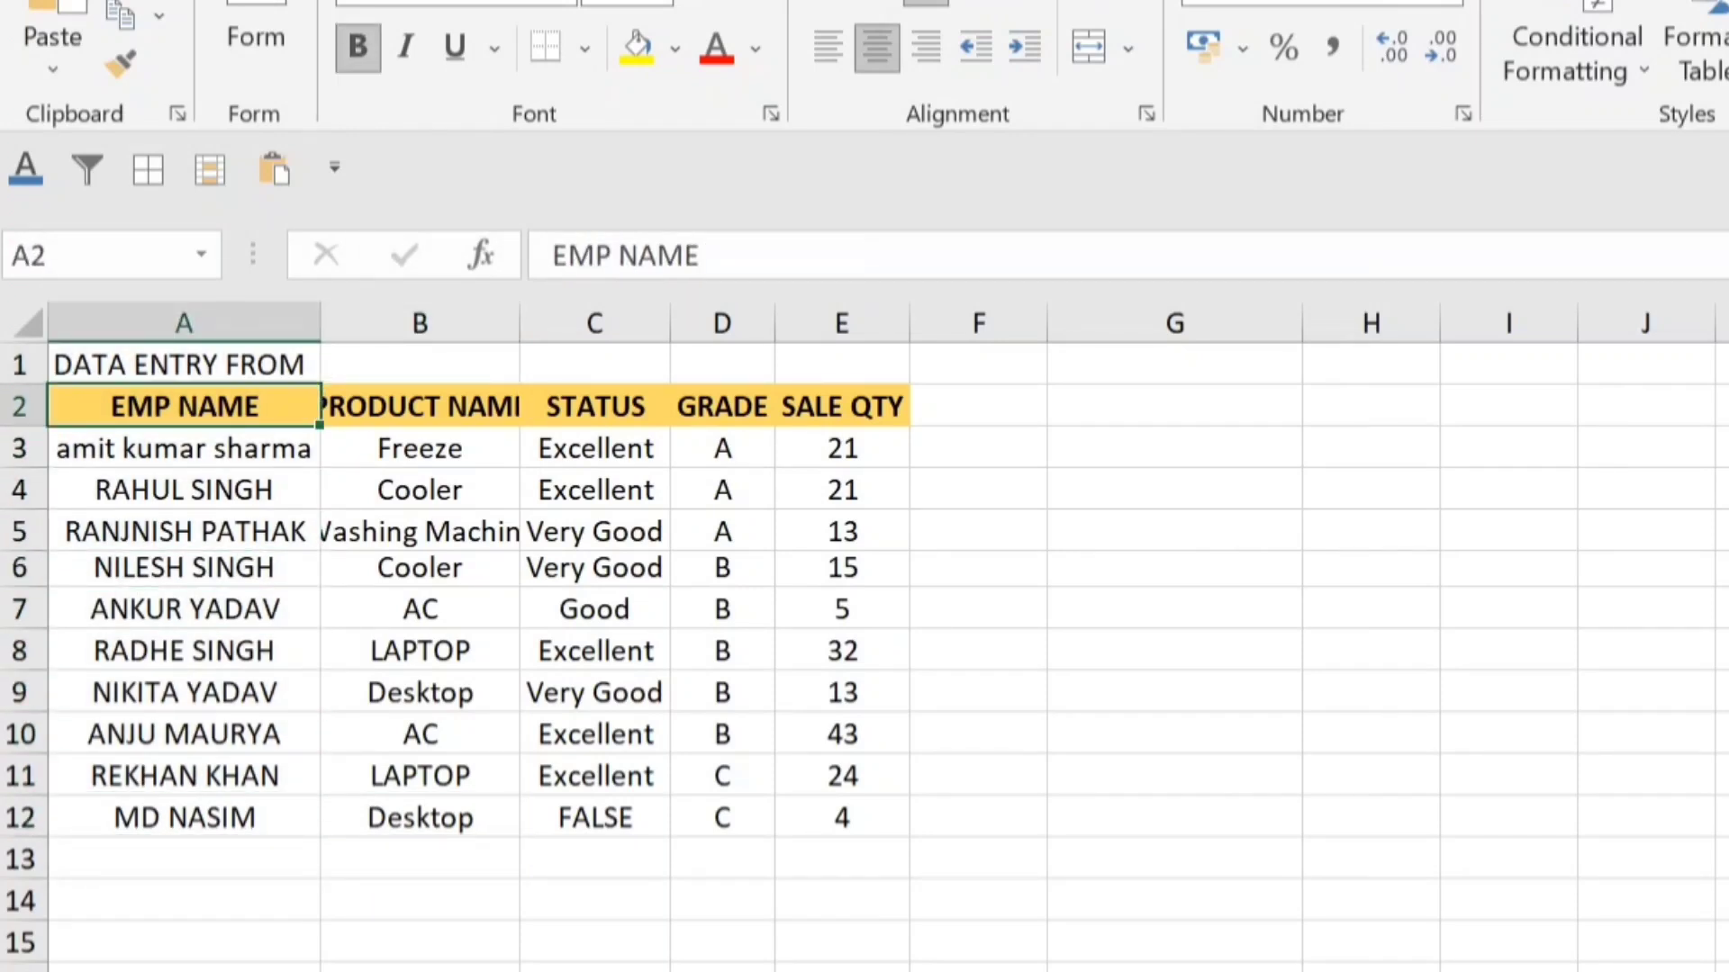
key("ctrl+shift+Down")
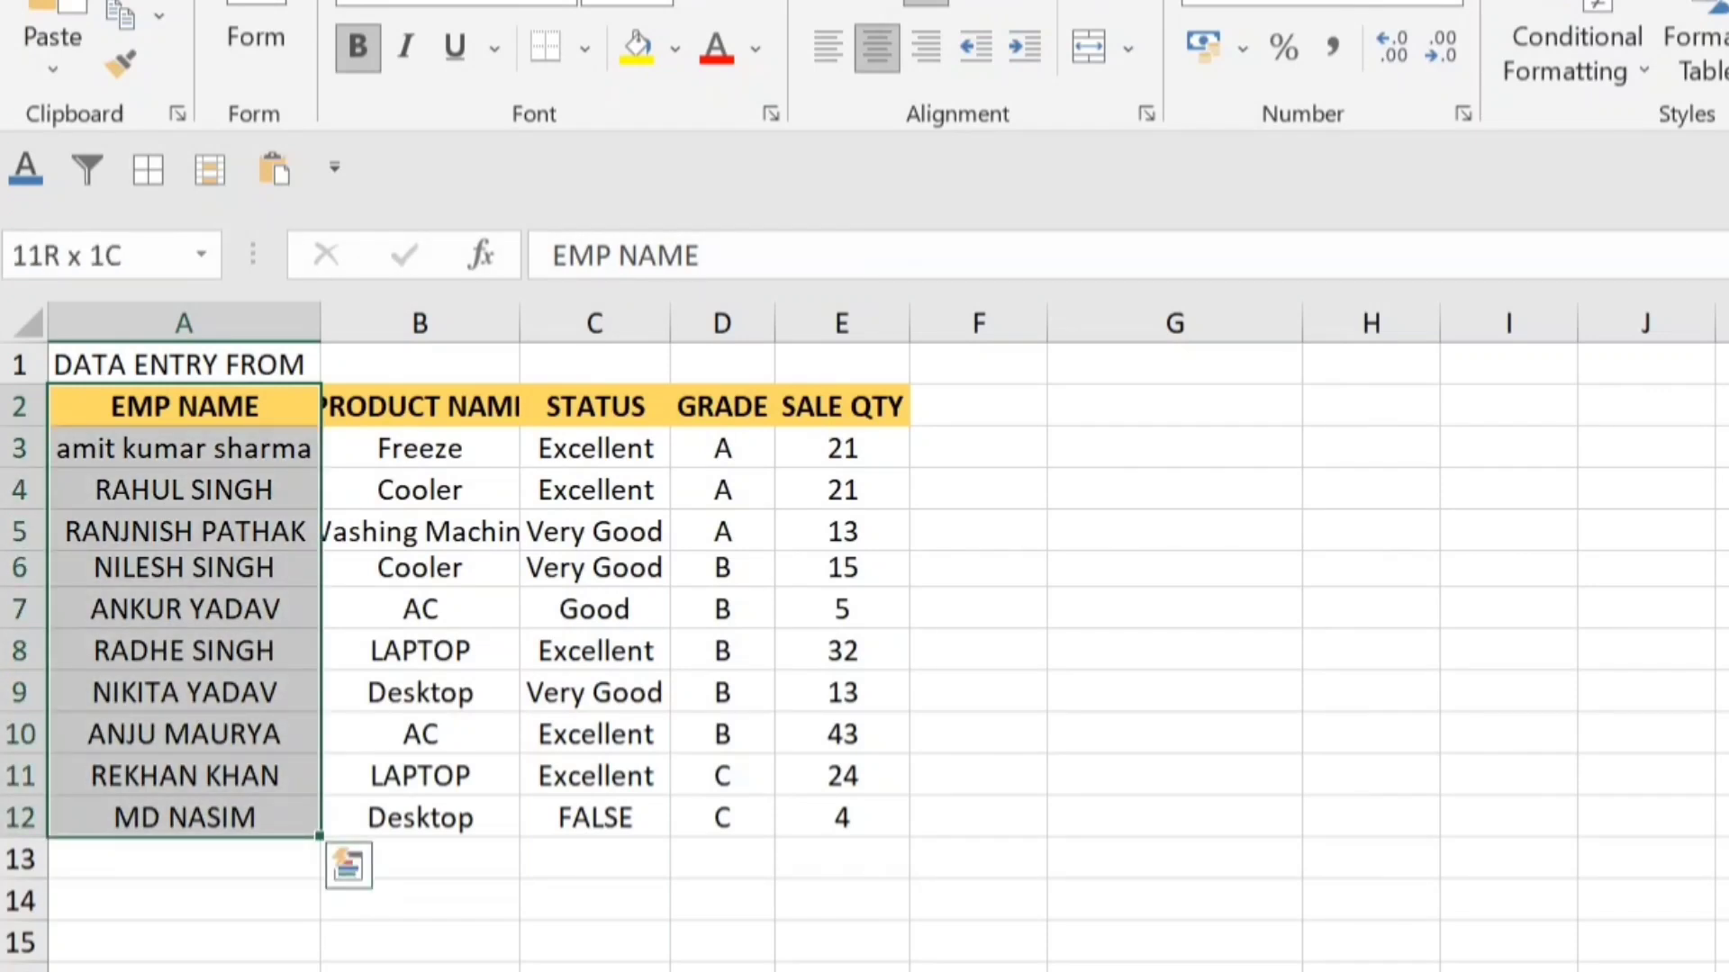
key("ctrl+shift+Right")
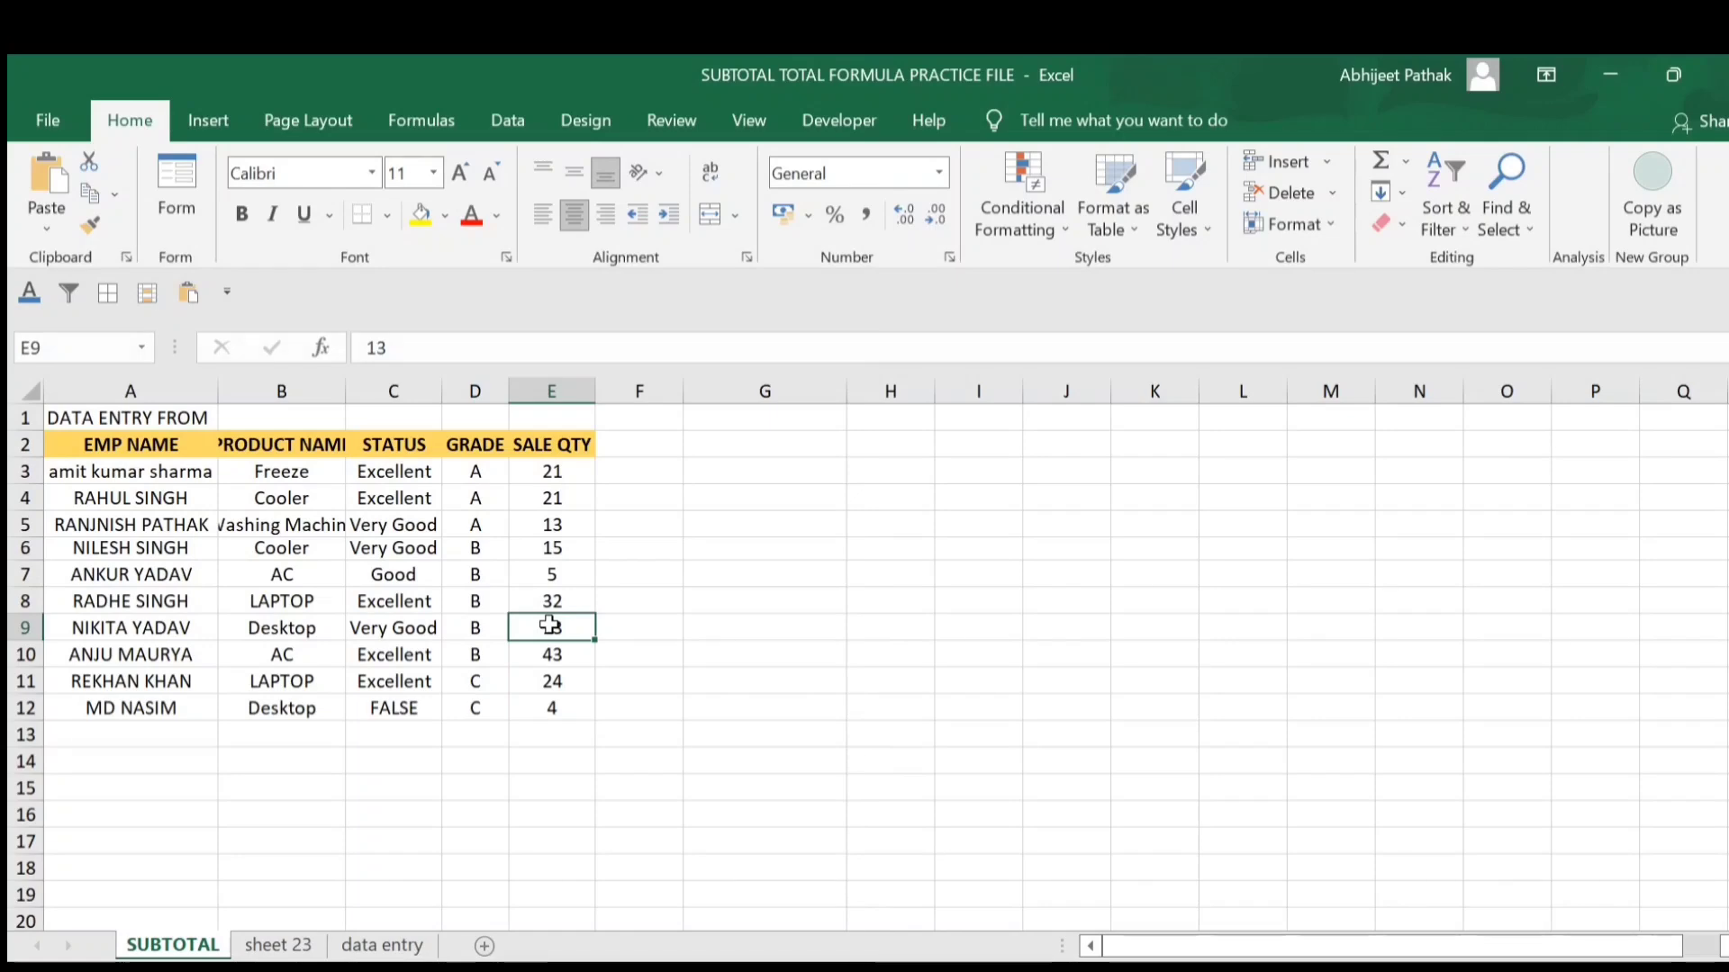
- Create a blank workbook and close it, then do the same with a second blank workbook
key("ctrl+n")
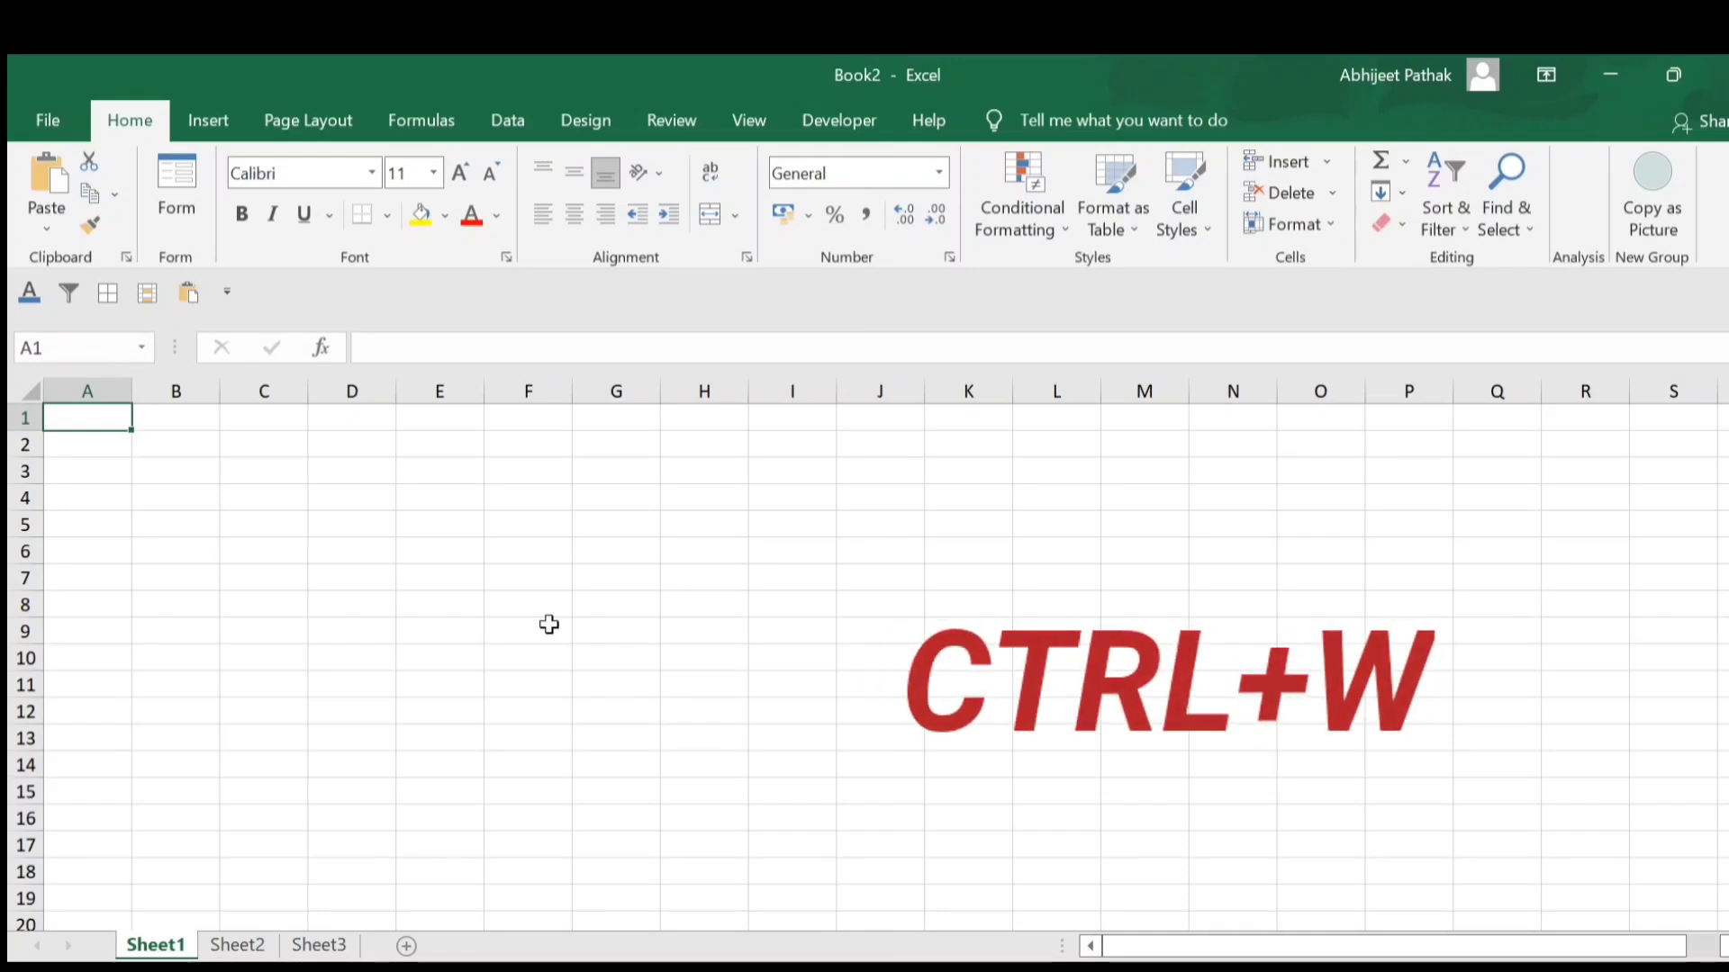
key("ctrl+w")
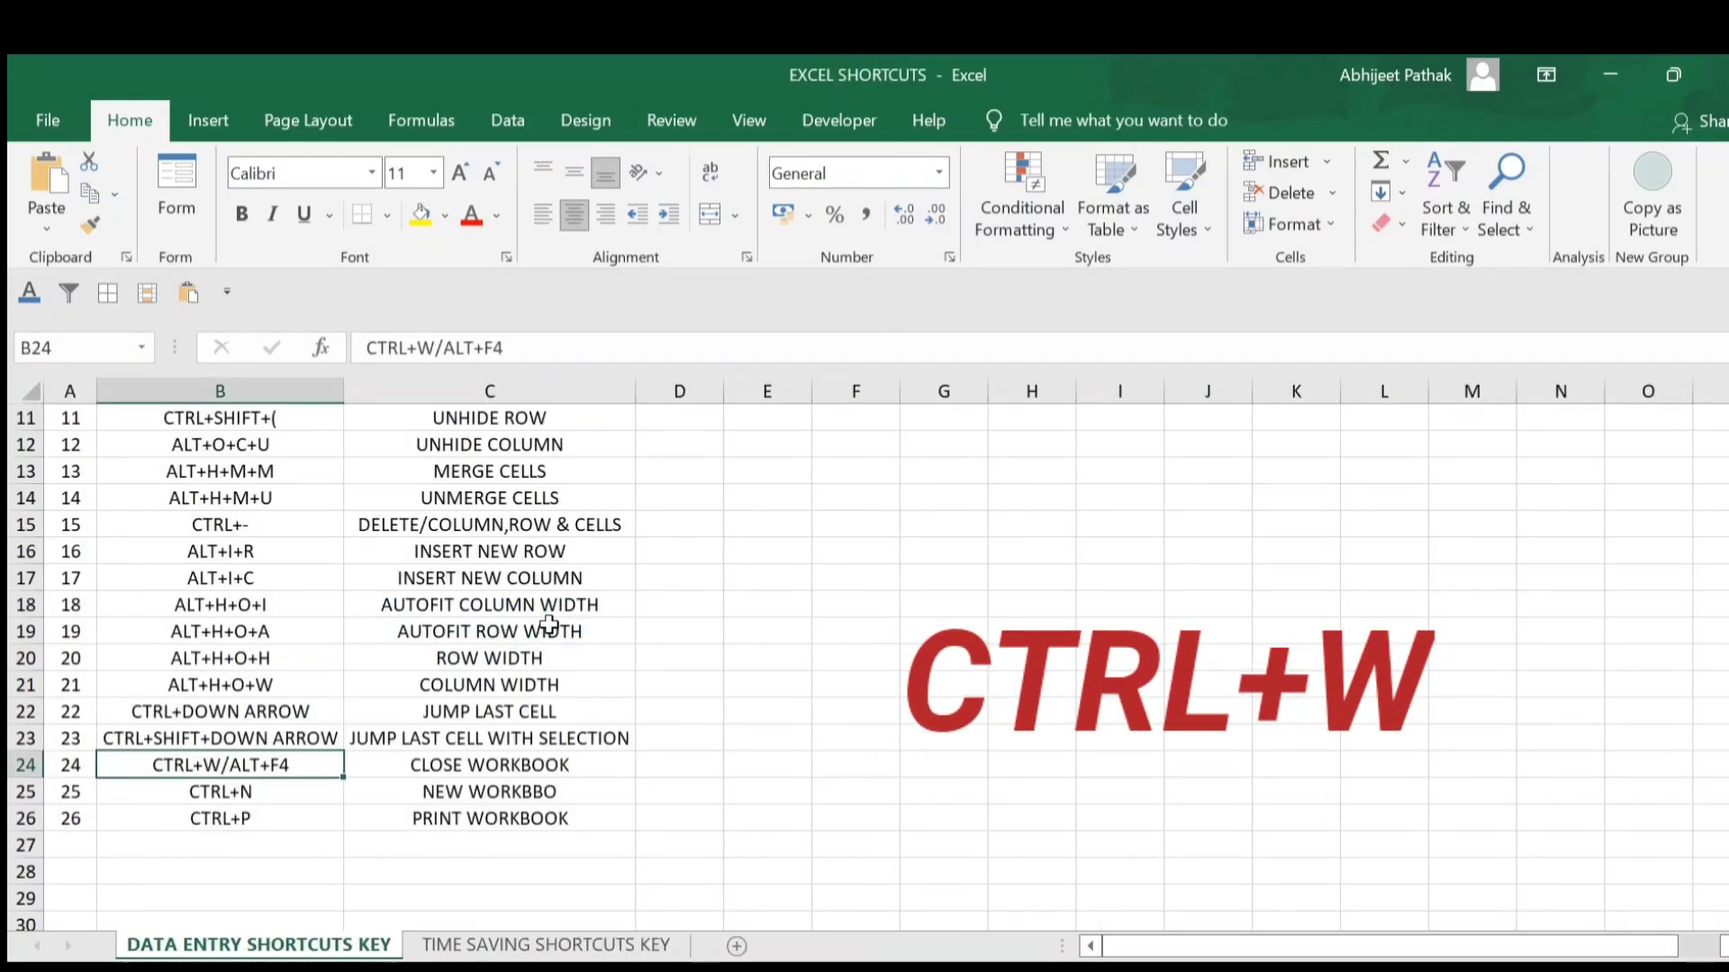
key("ctrl+w")
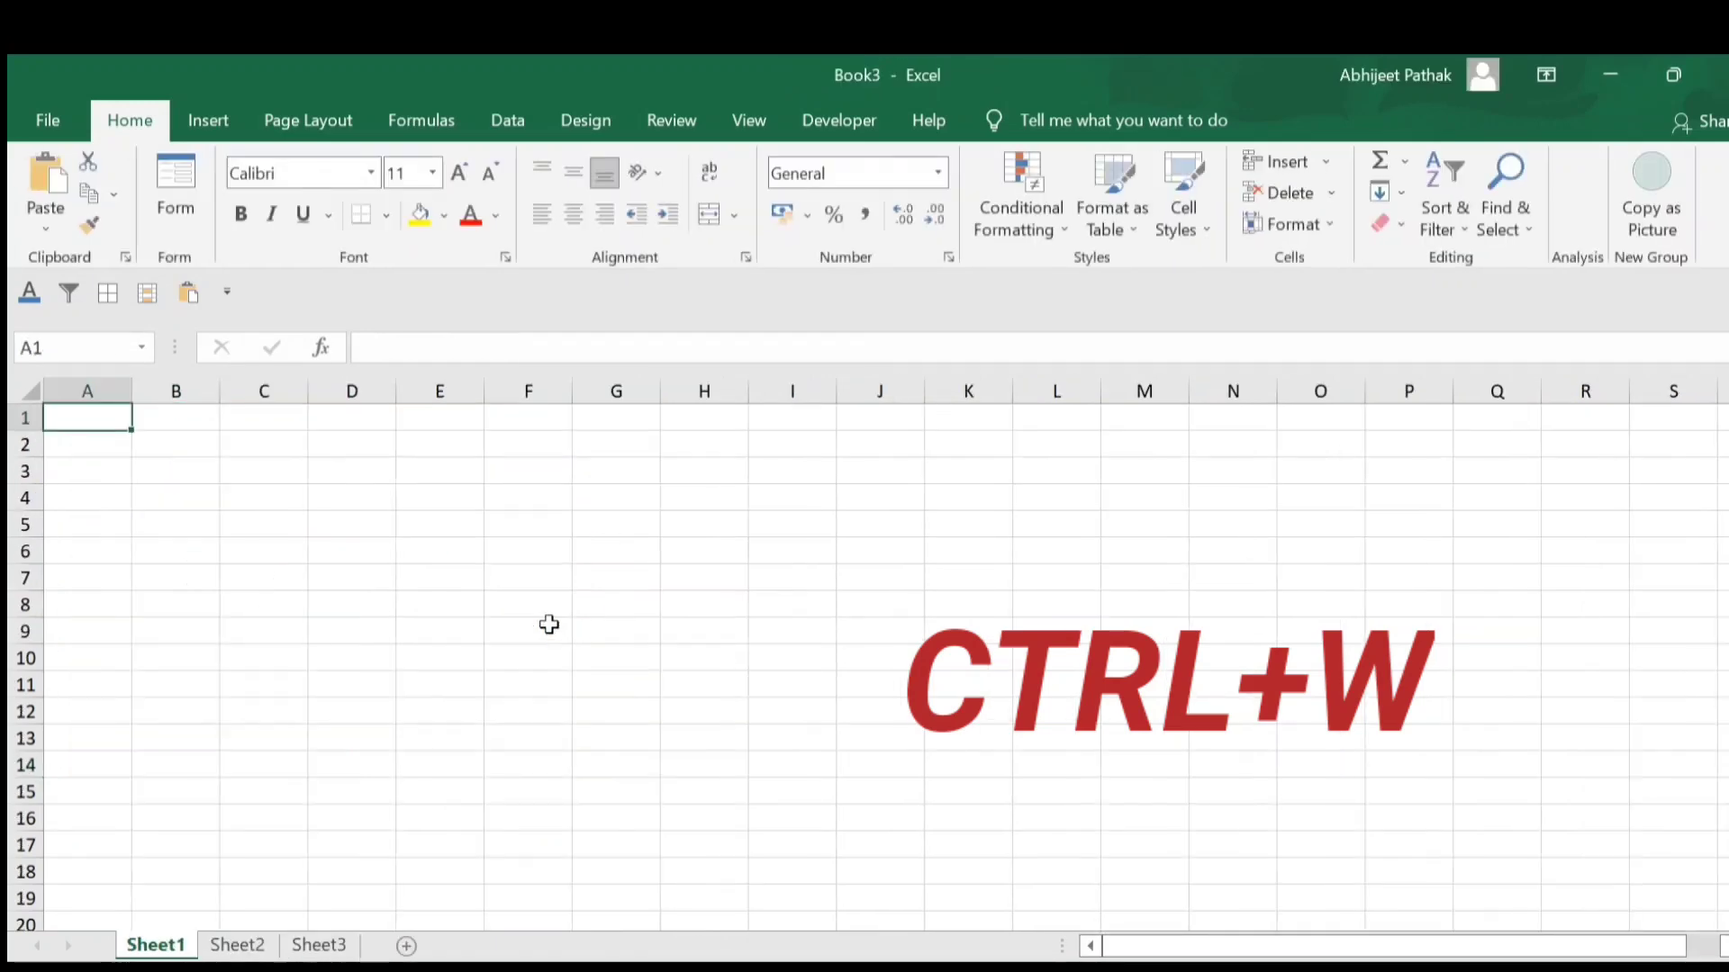
key("alt+F4")
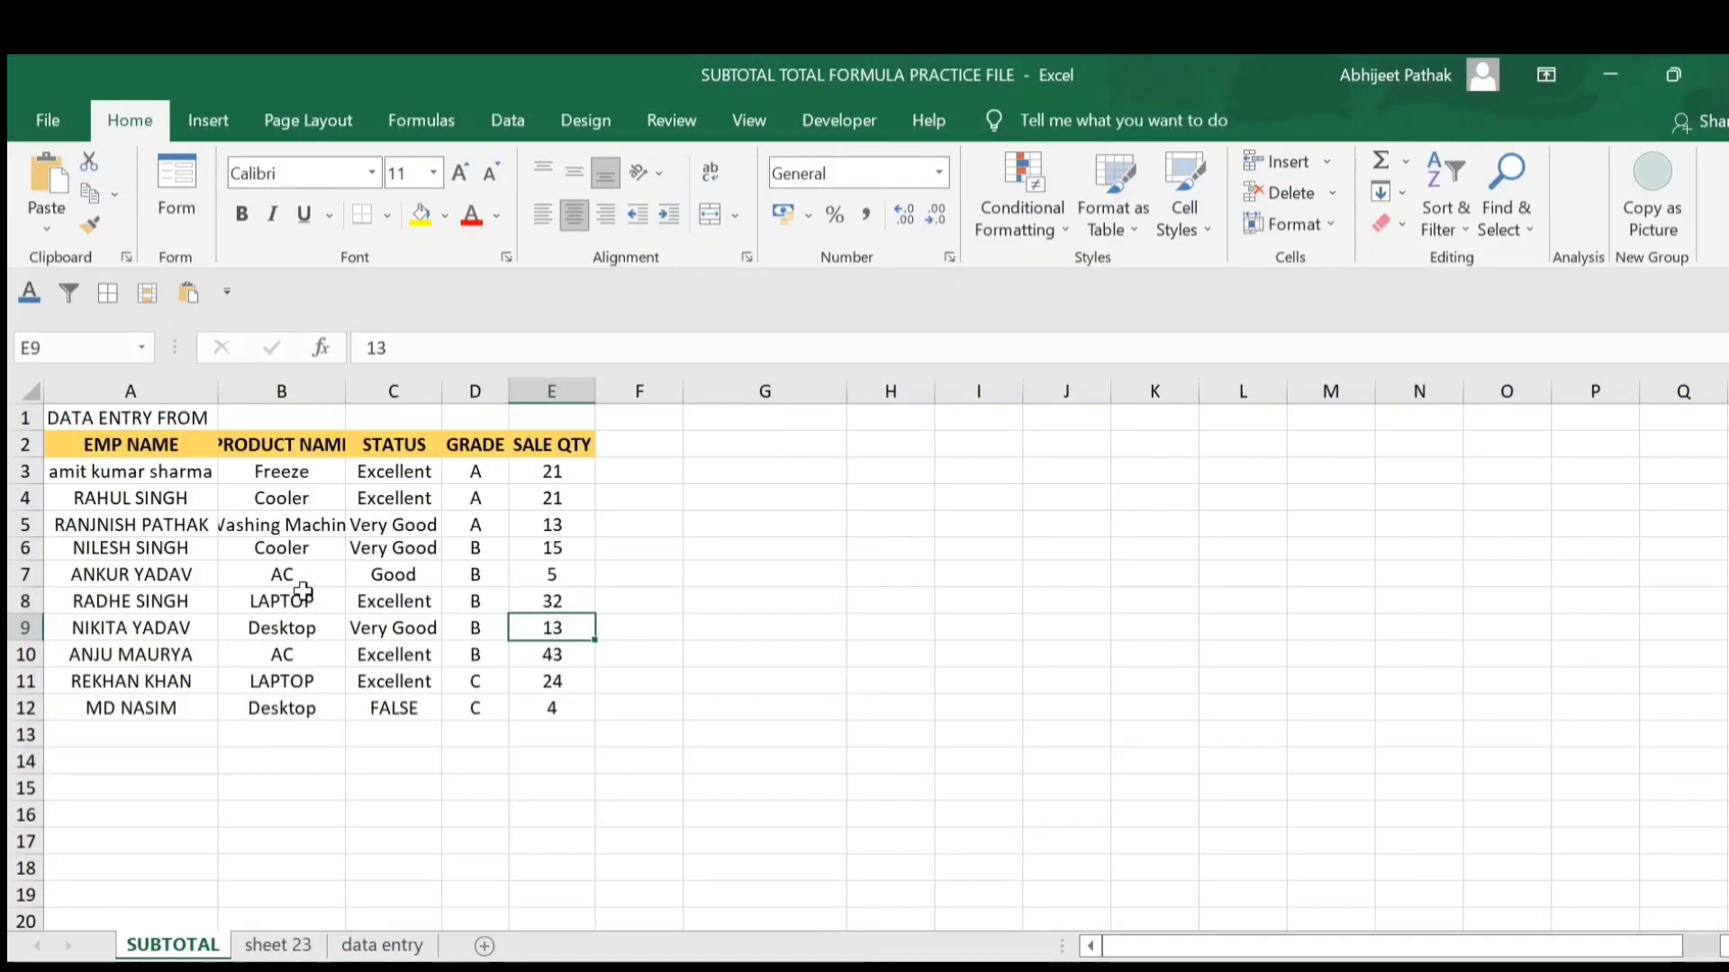
- Open the print settings and preview for the SUBTOTAL sheet, then return to the worksheet
left_click(297, 601)
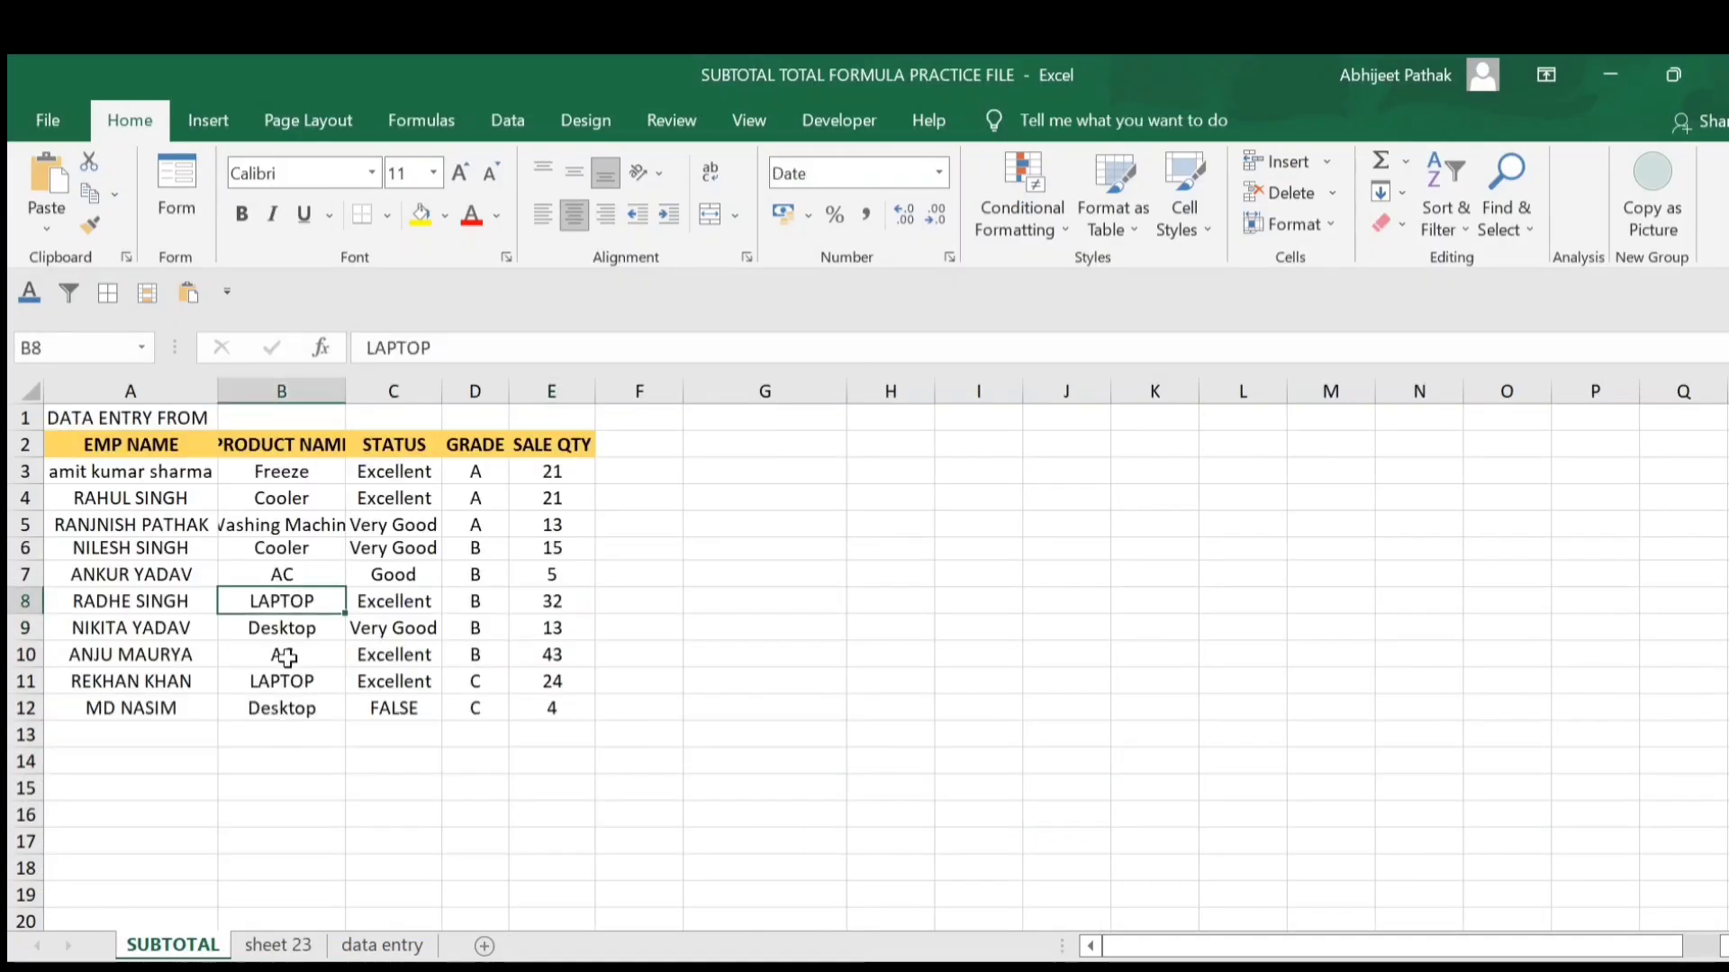
left_click(184, 526)
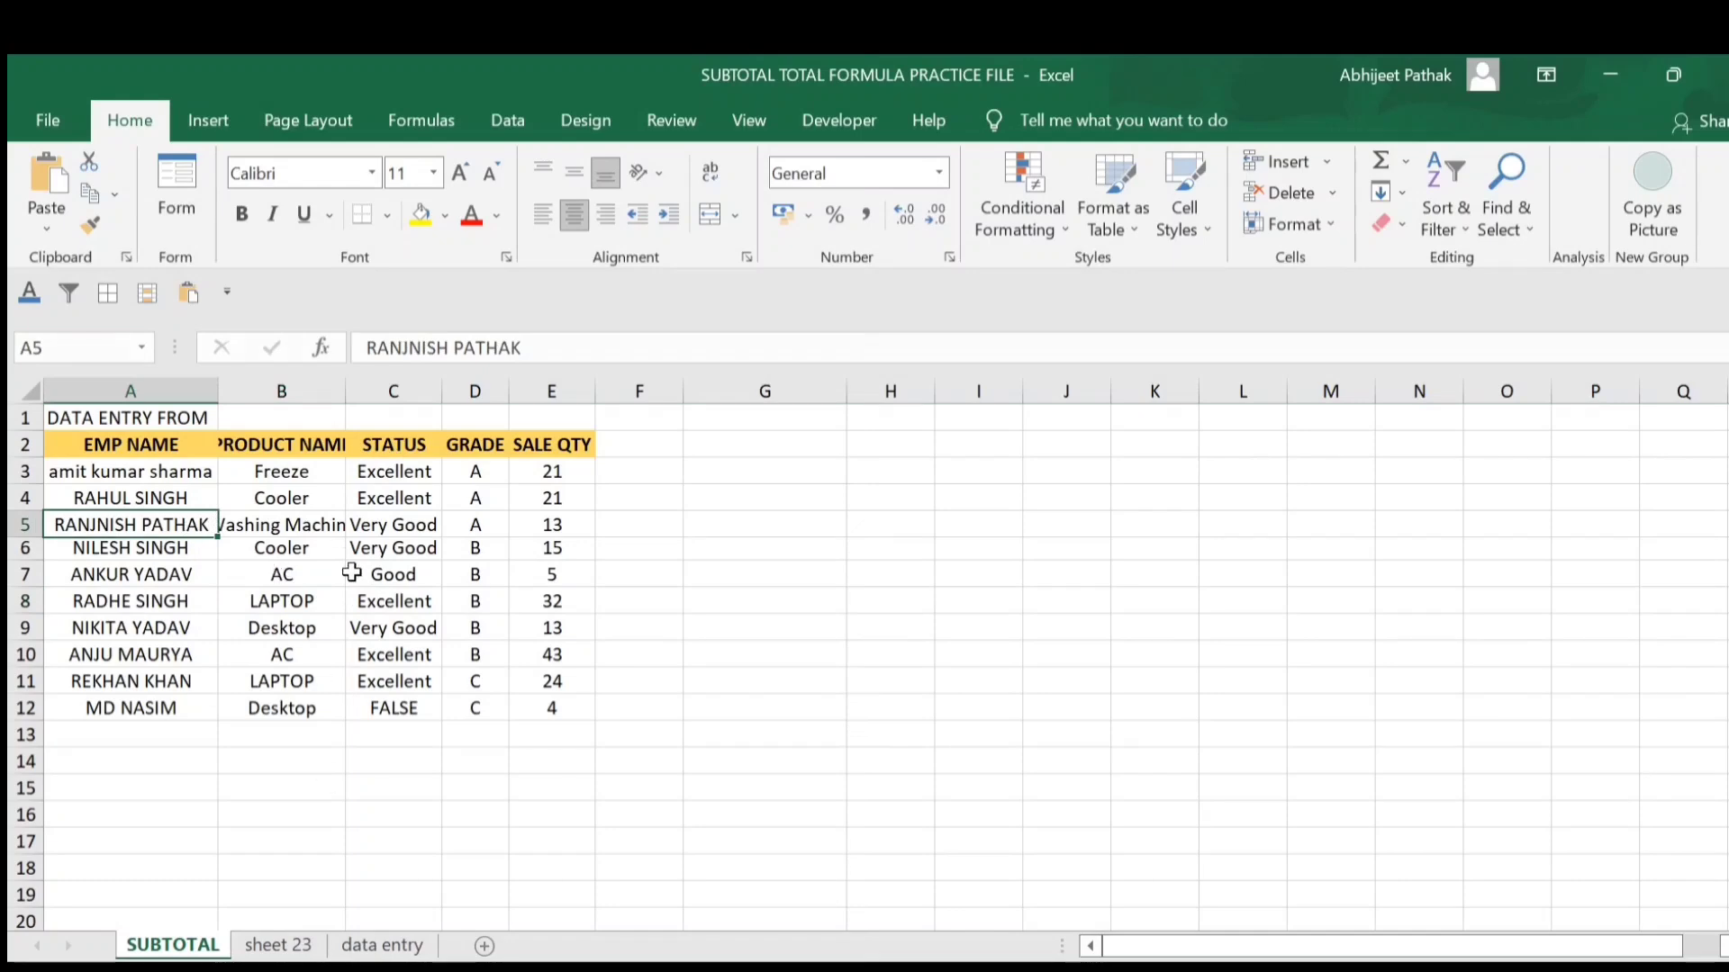
key("ctrl+p")
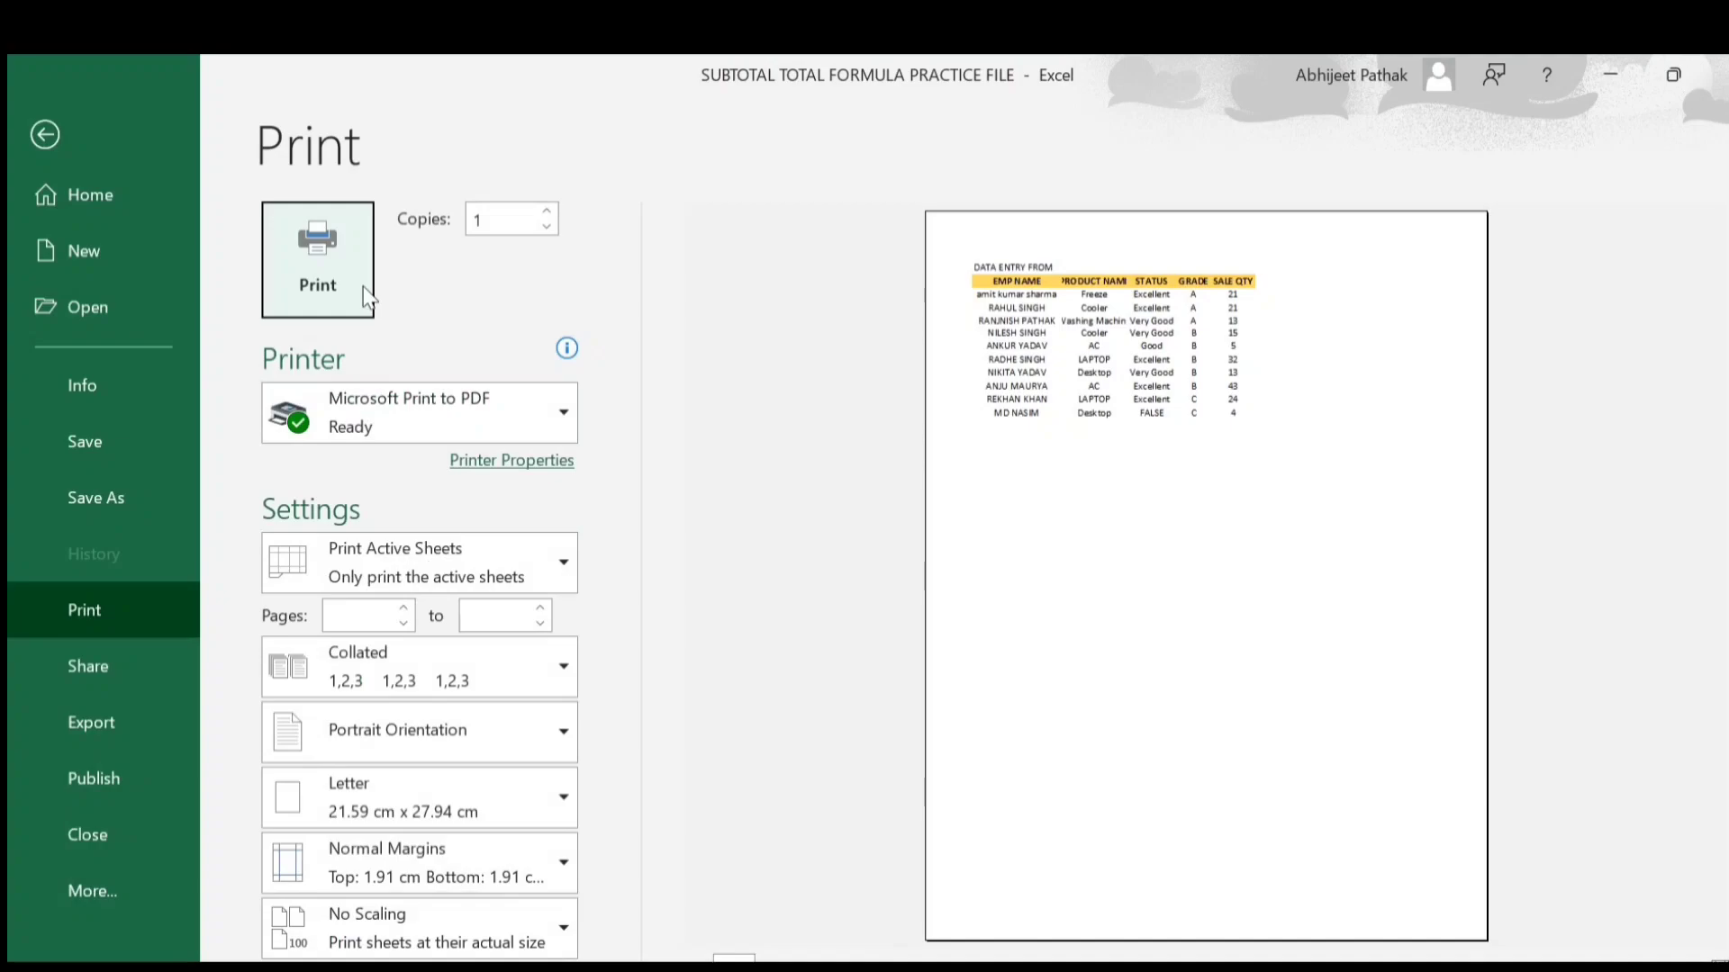
key("Escape")
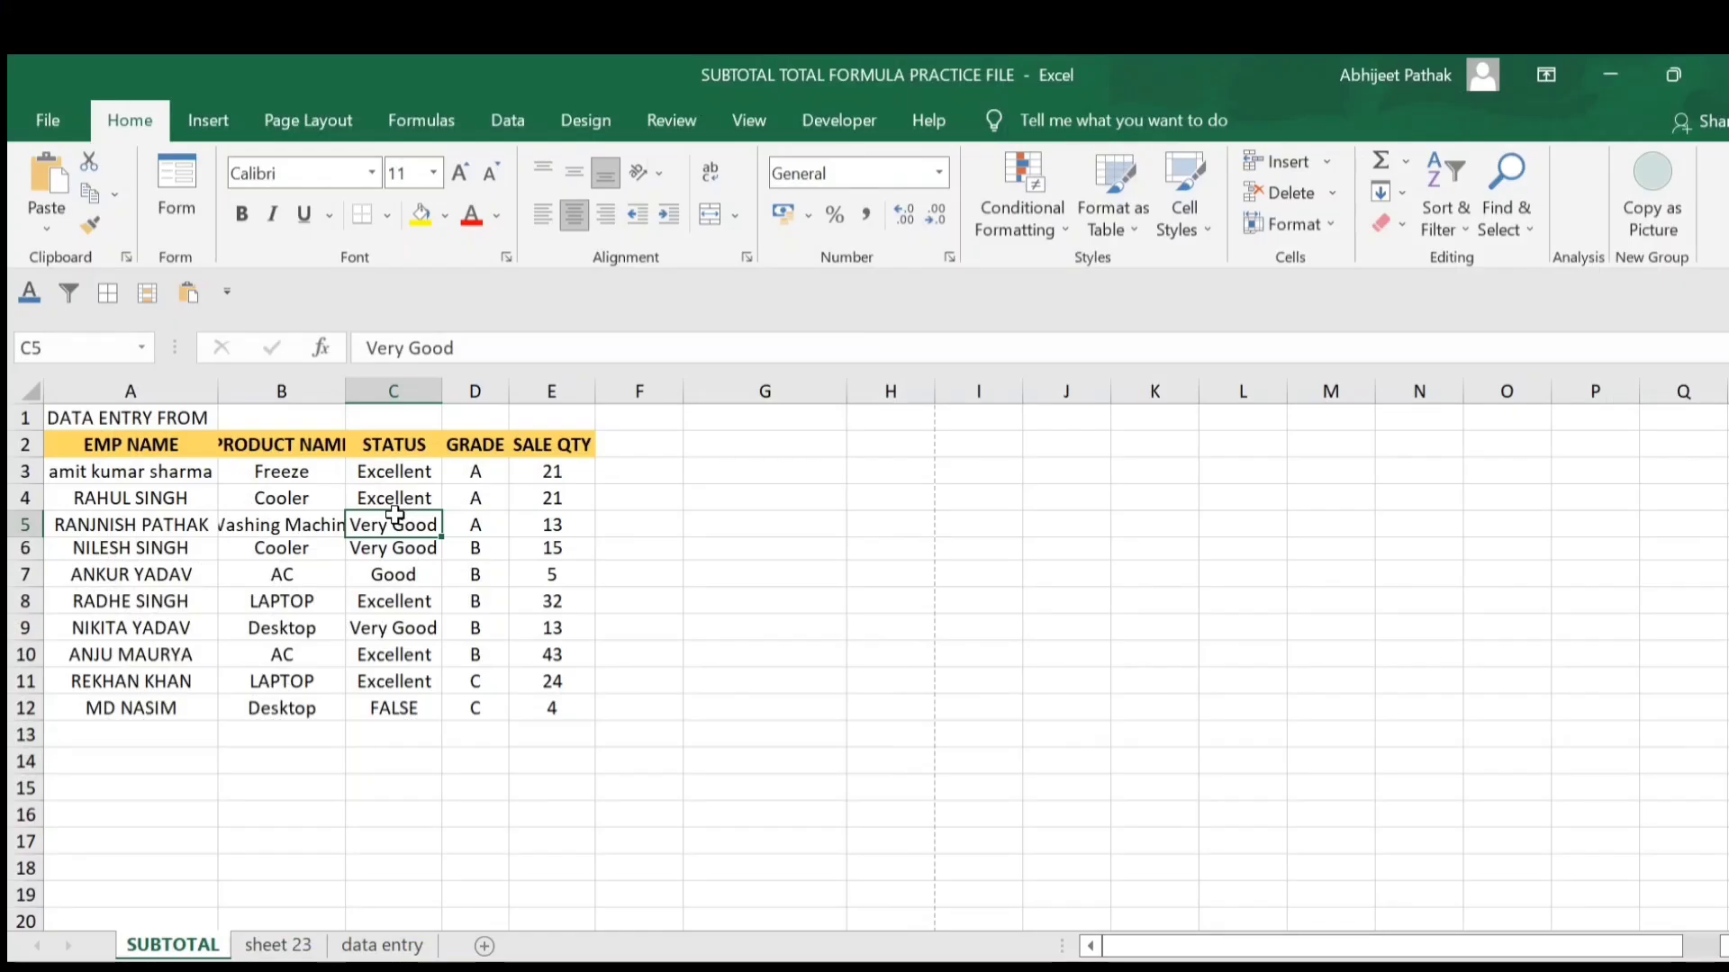
- Enter three people's full names in cells G3, G4 and G5
key("Right")
key("Right")
key("Right")
key("Right")
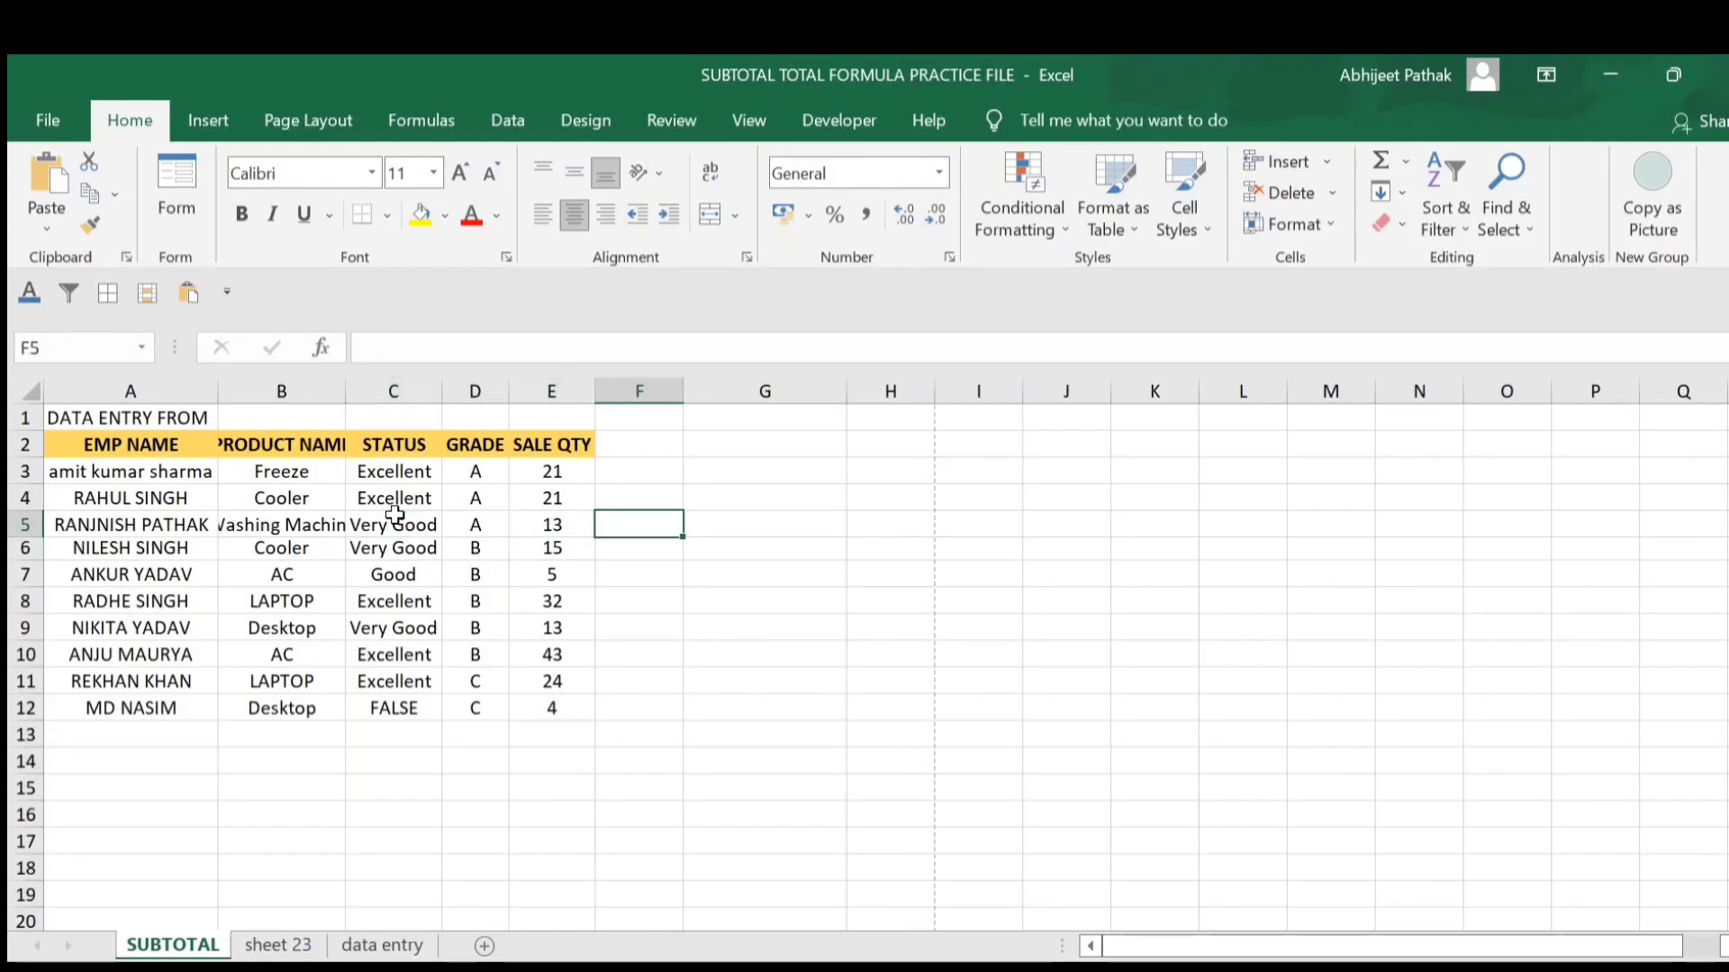
key("Left")
key("Left")
key("Left")
key("Left")
key("Right")
key("Right")
key("Right")
key("Right")
key("Up")
key("Up")
type("ram kumar")
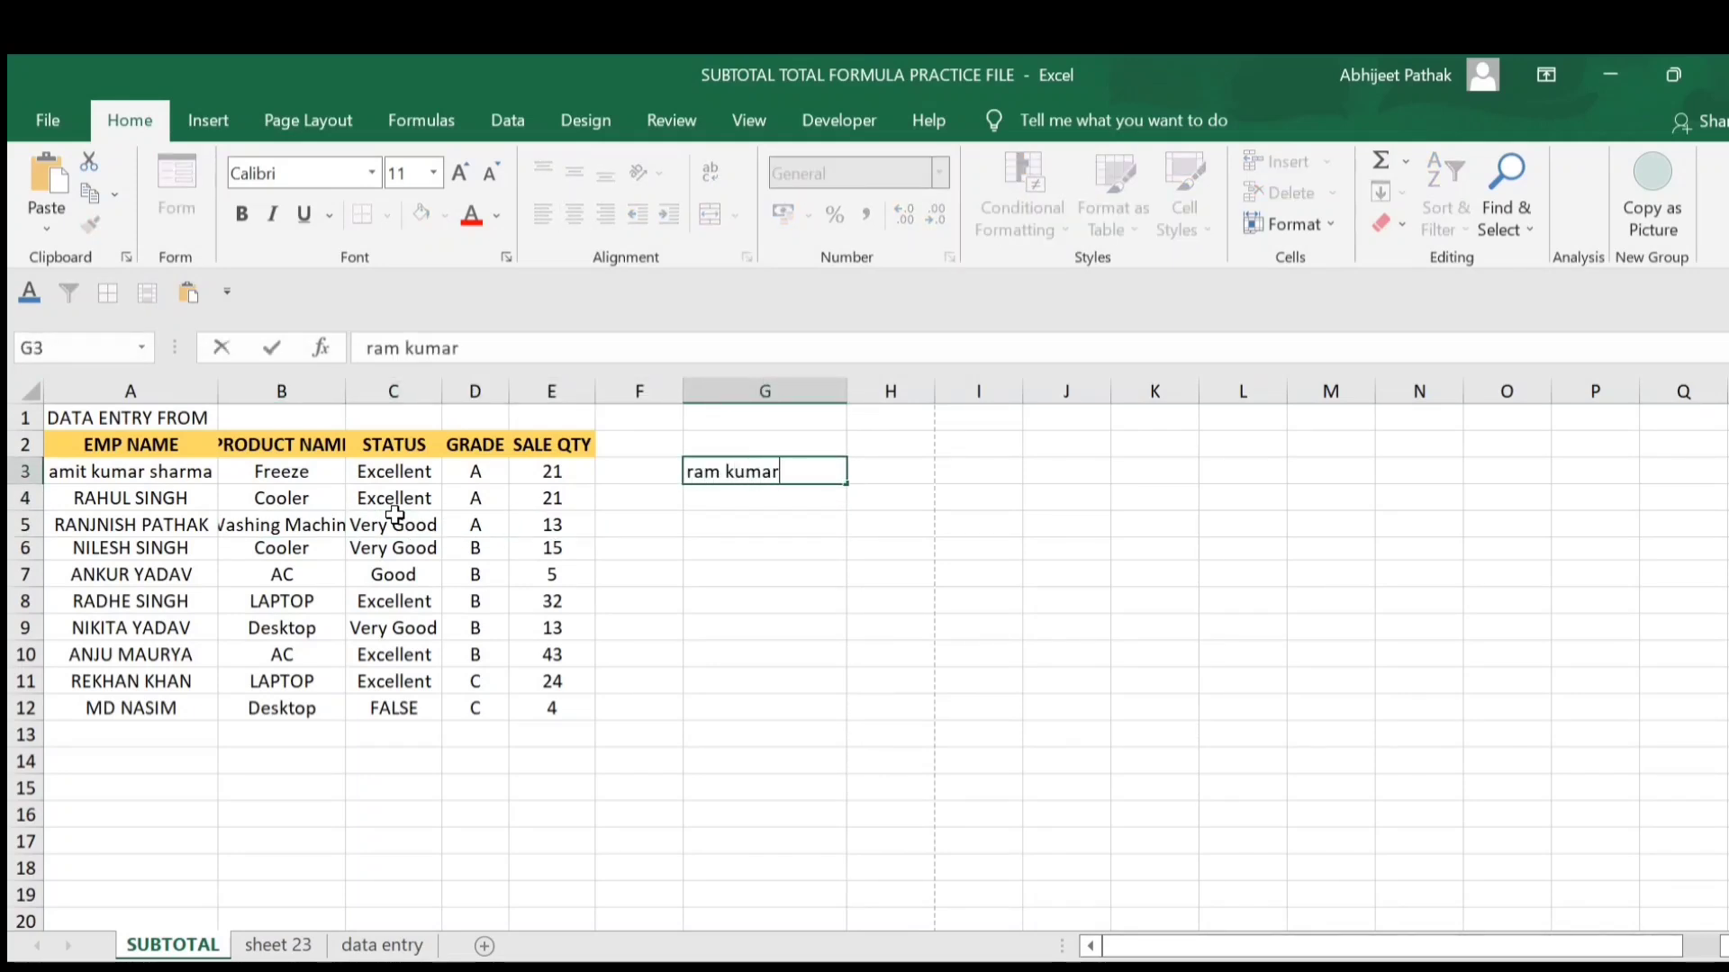
key("Return")
type("mohan kumar")
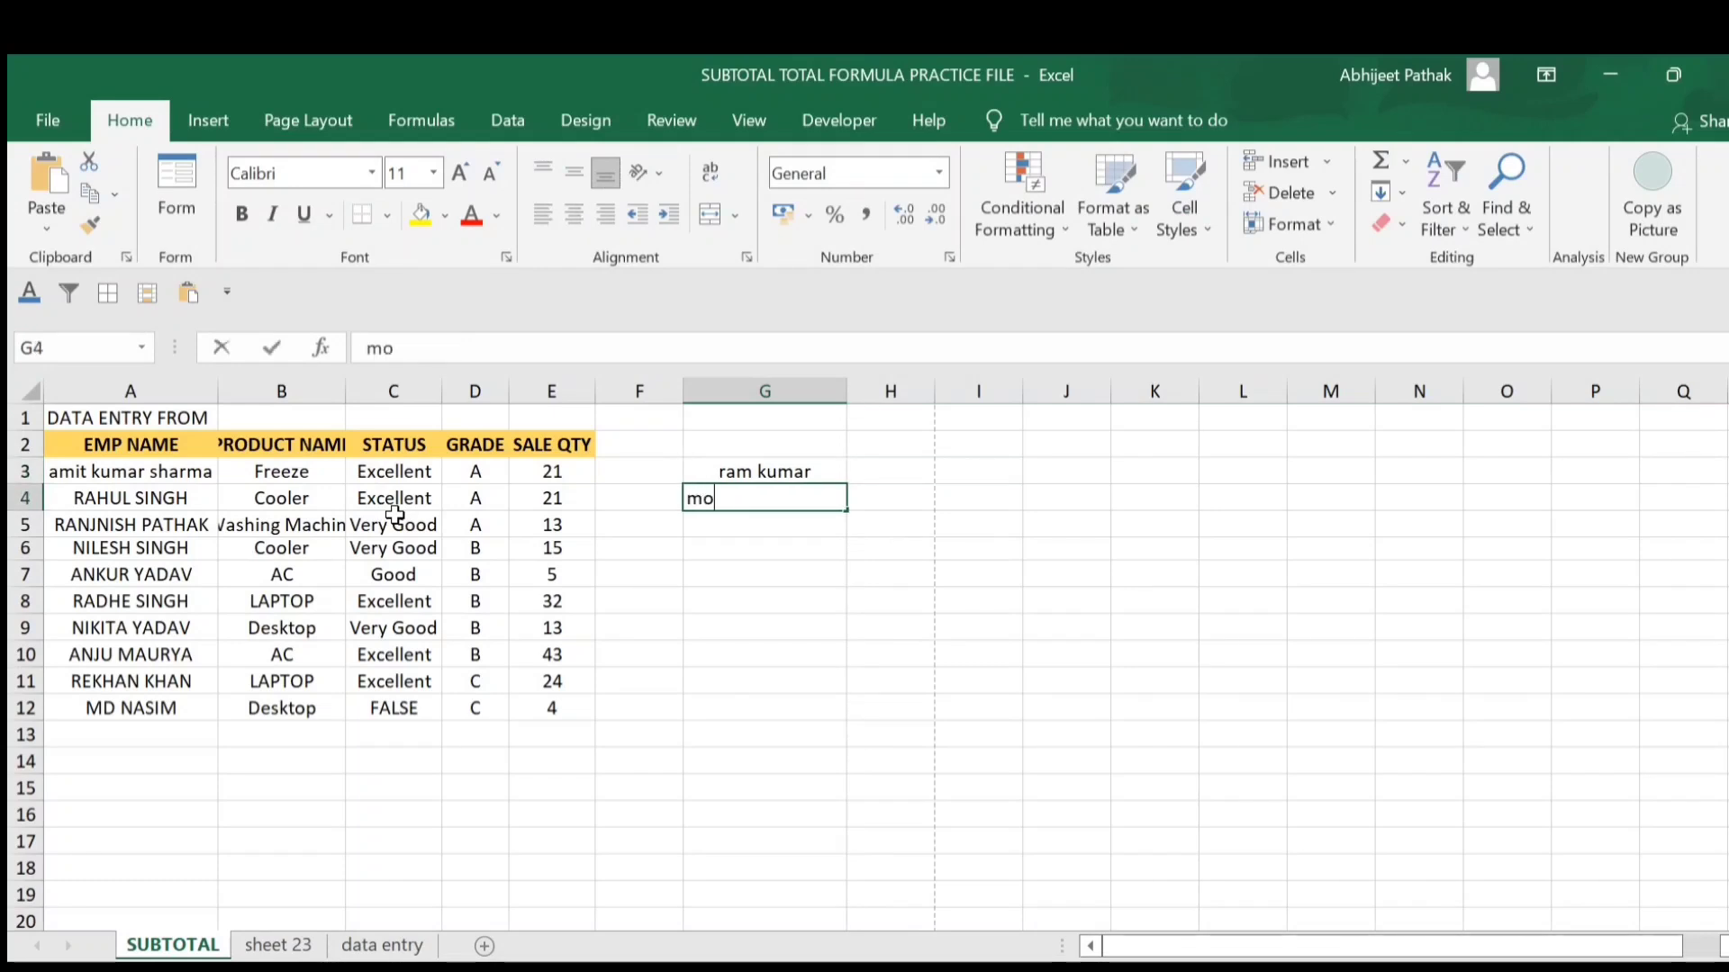
key("Return")
type("ankur singh")
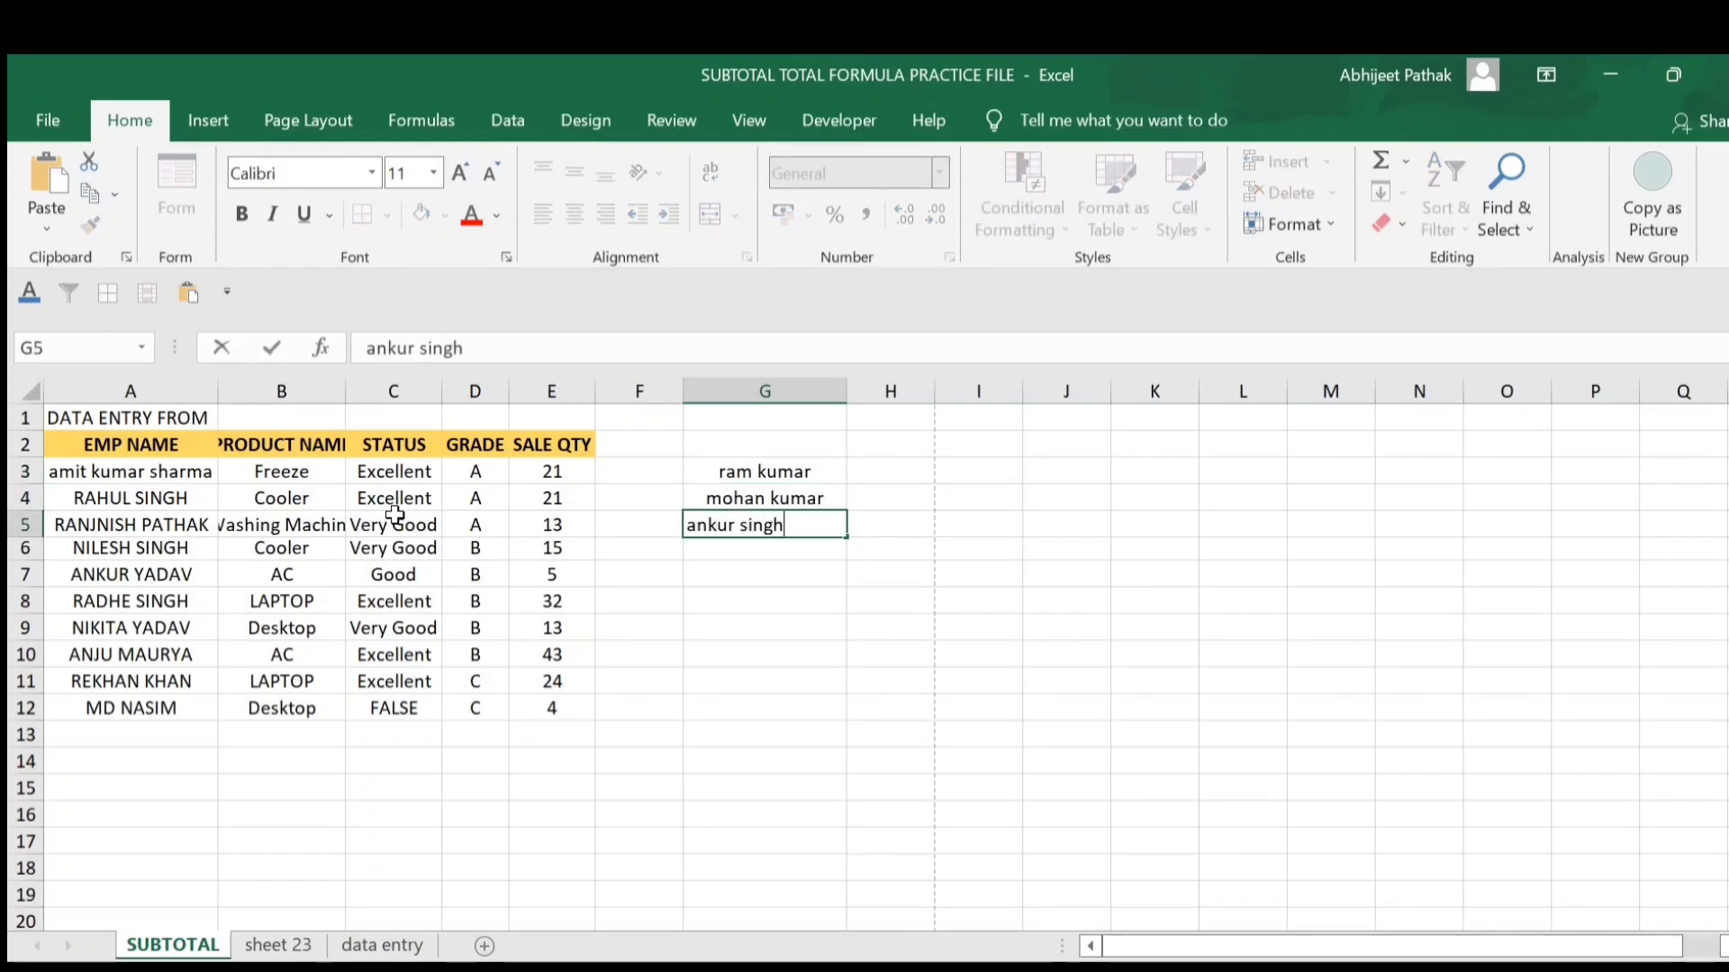
- Enter only the first name of the person in G3 into cell H3
key("Up")
key("Up")
key("Right")
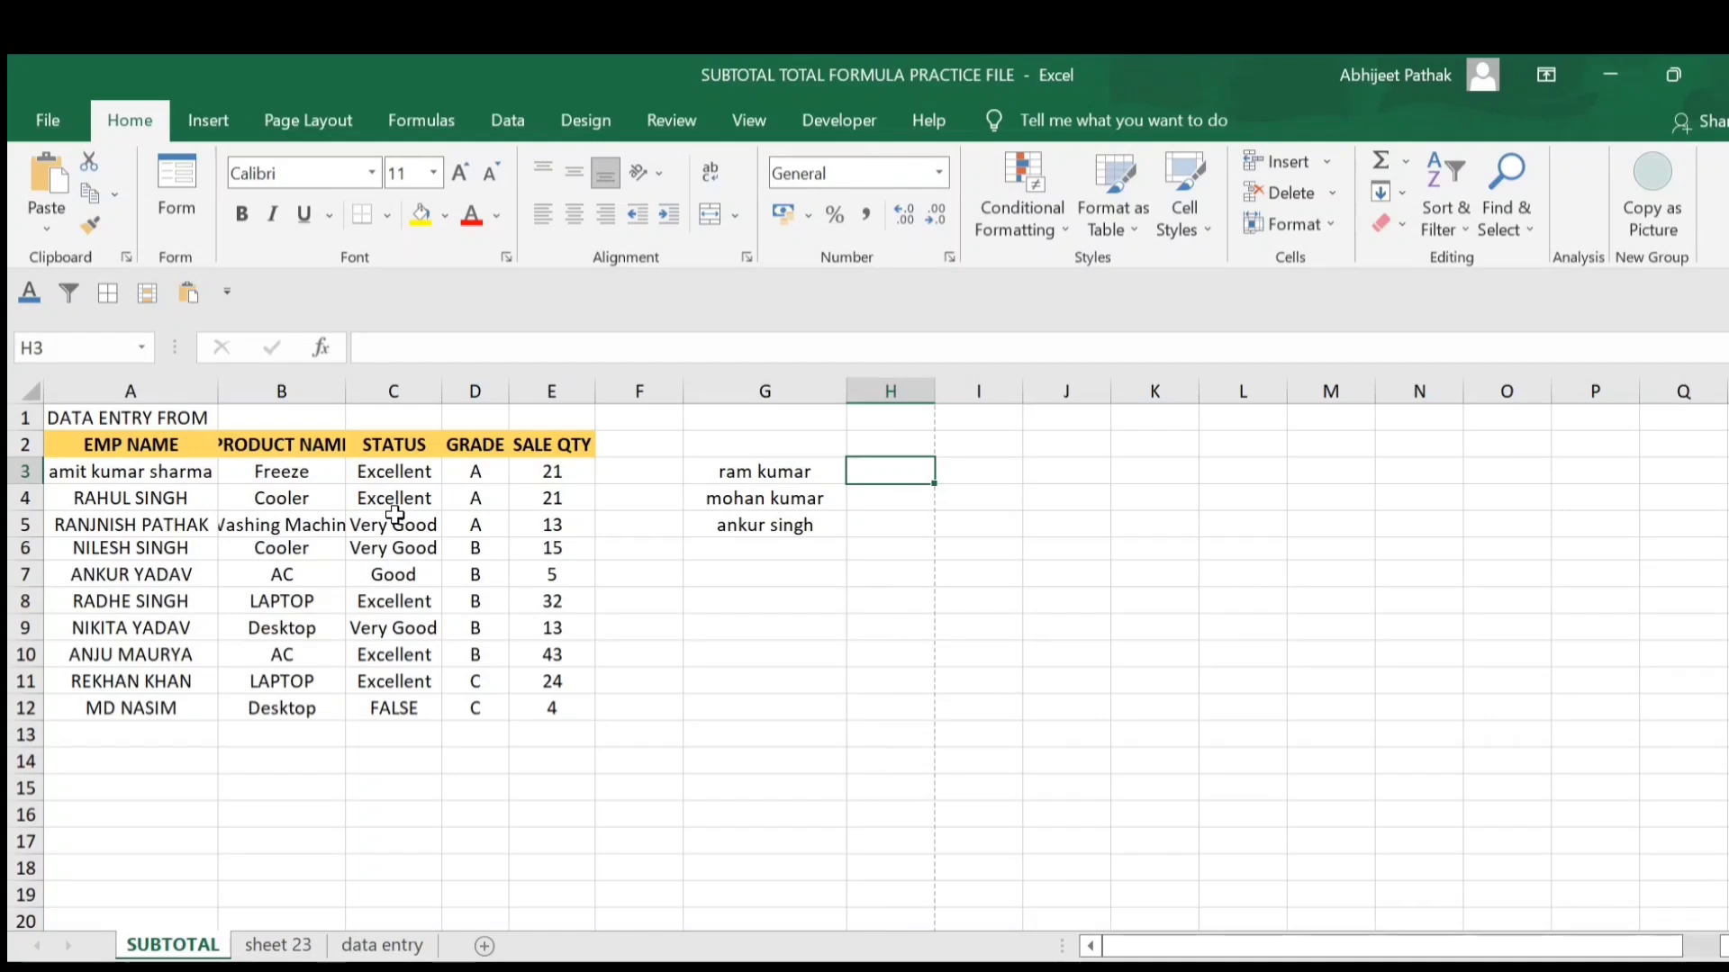
type("ram")
key("Return")
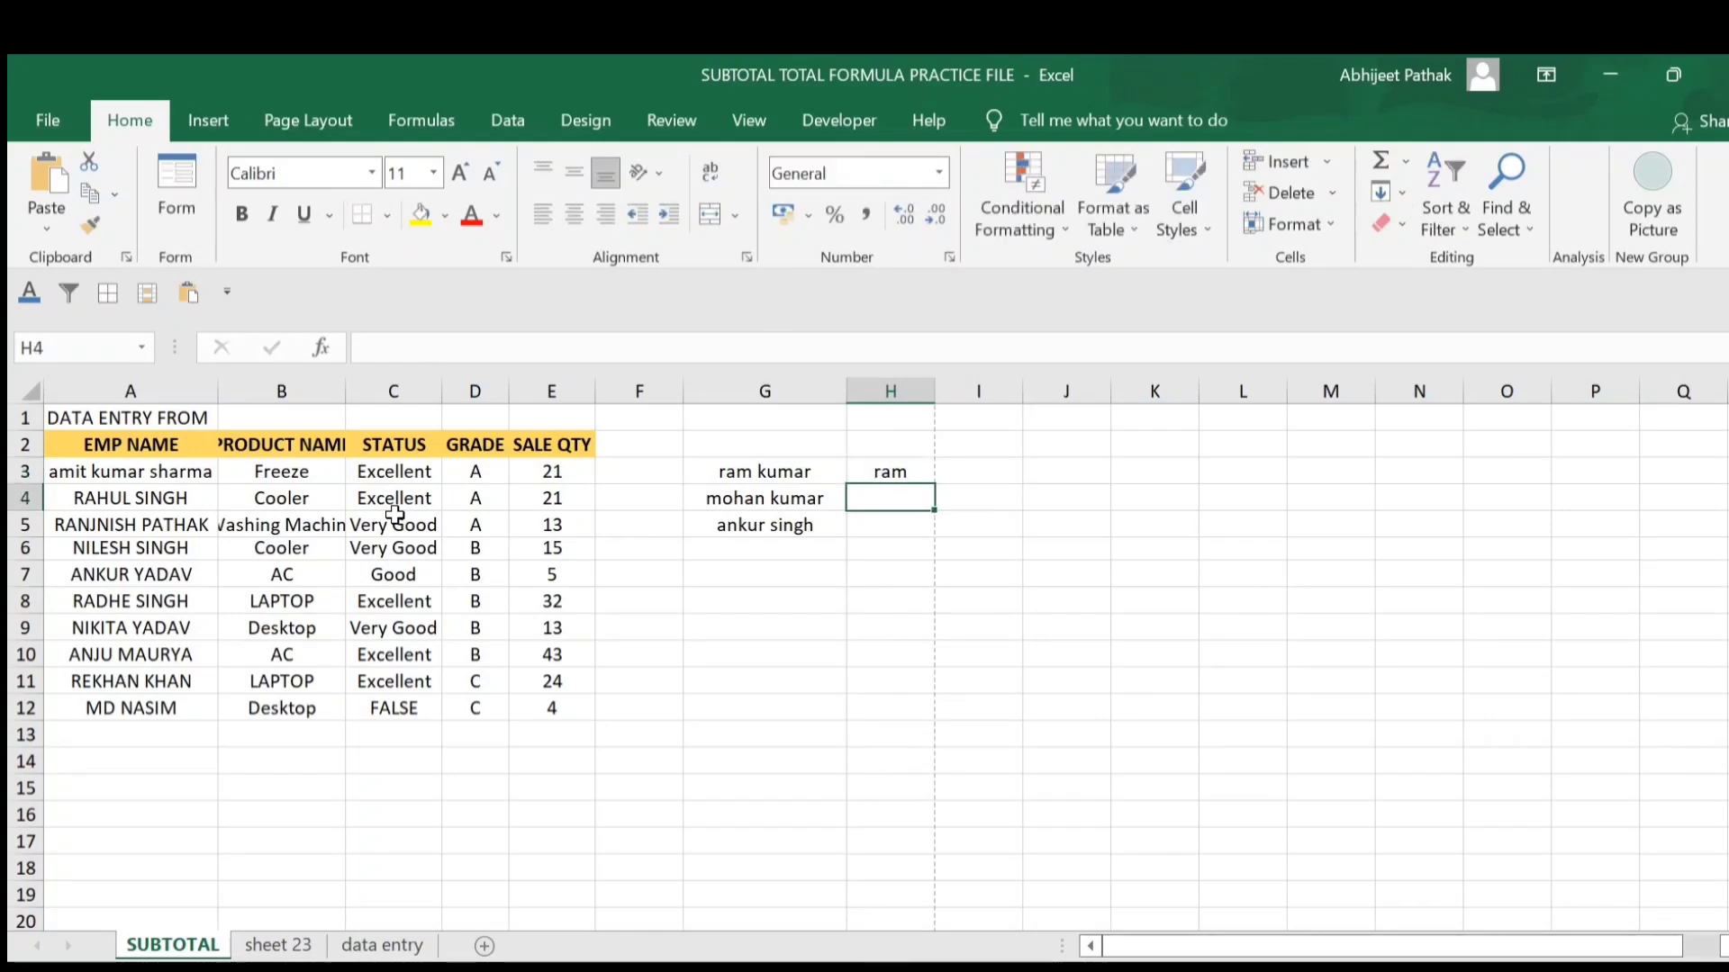
- Flash Fill the first names from G4 and G5 into H4:H5 and go through the filled cells
key("ctrl+e")
key("Up")
key("Down")
key("Down")
key("Up")
key("Up")
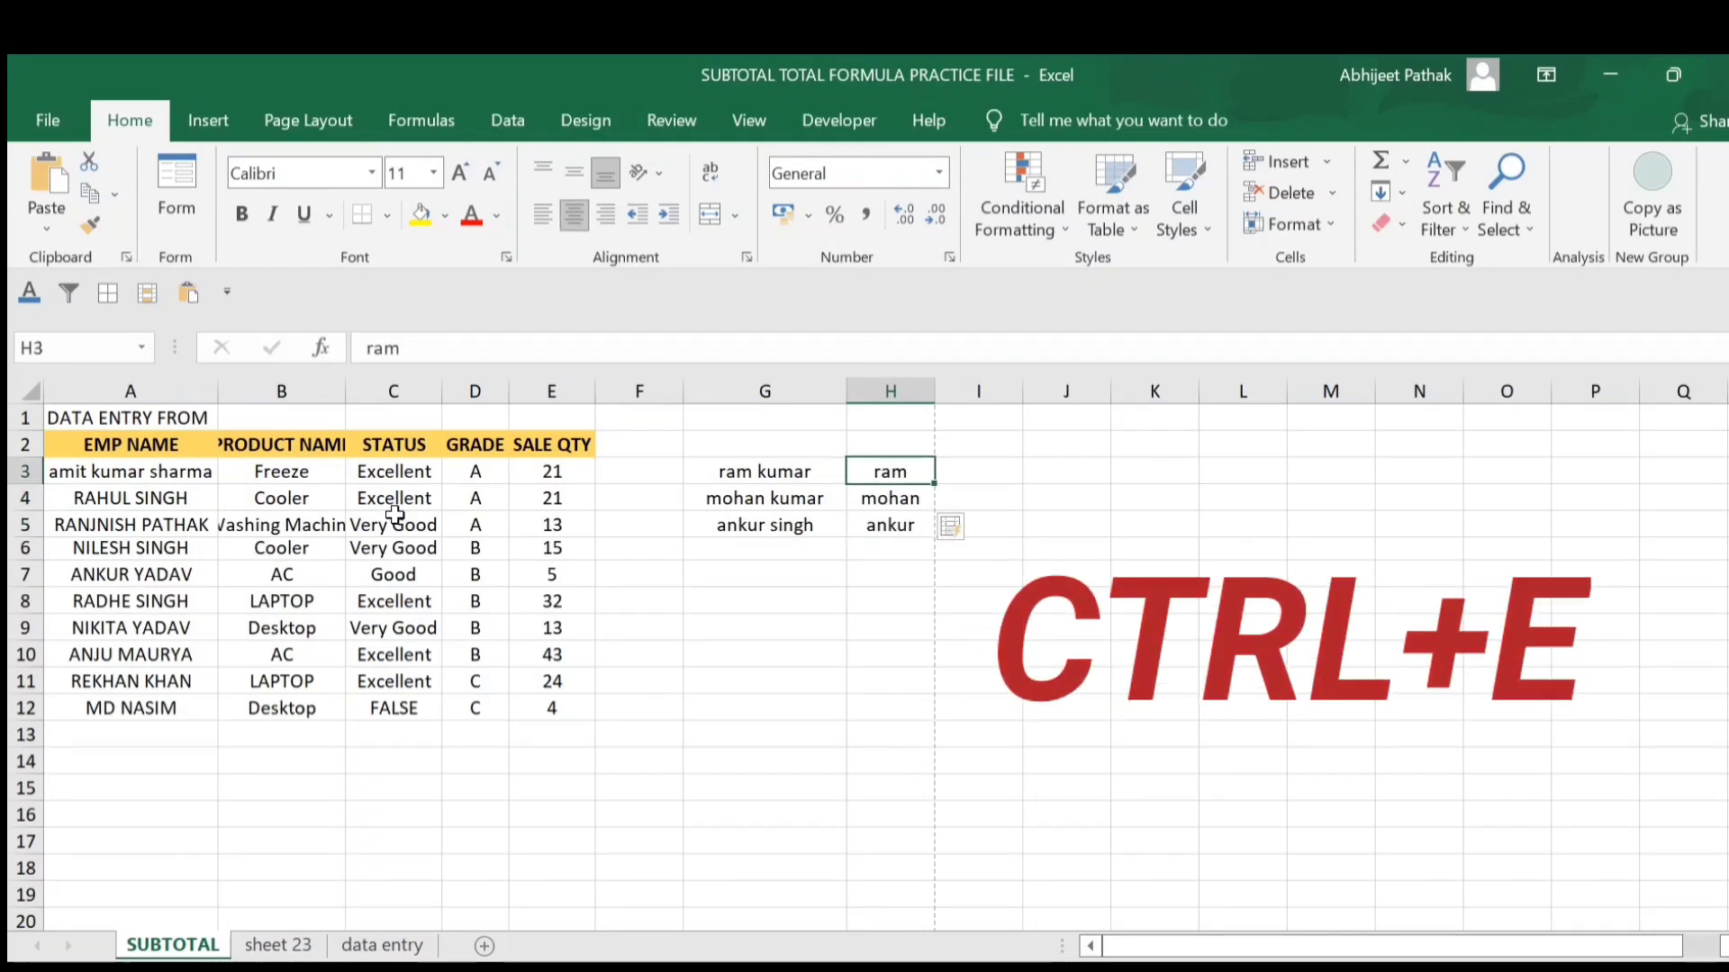
- Enter the surname of the person in G3 into I3 in capitals and Flash Fill the remaining surnames into I4:I5
key("Right")
type("KUMAR")
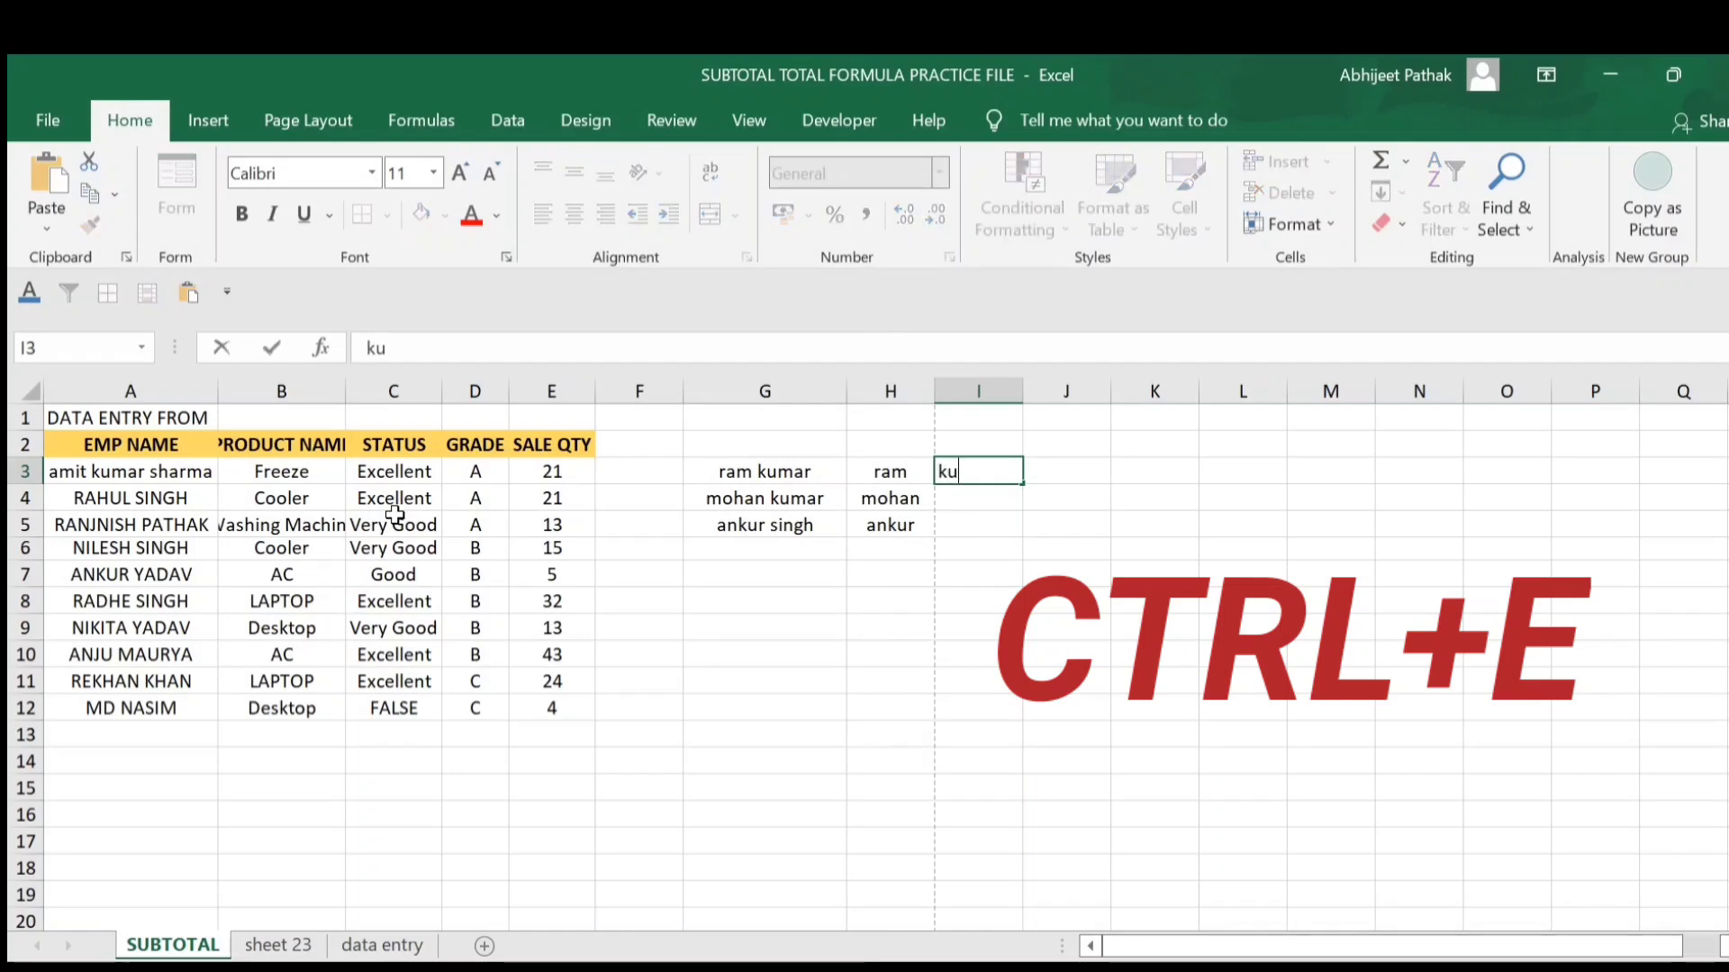
key("Return")
key("ctrl+e")
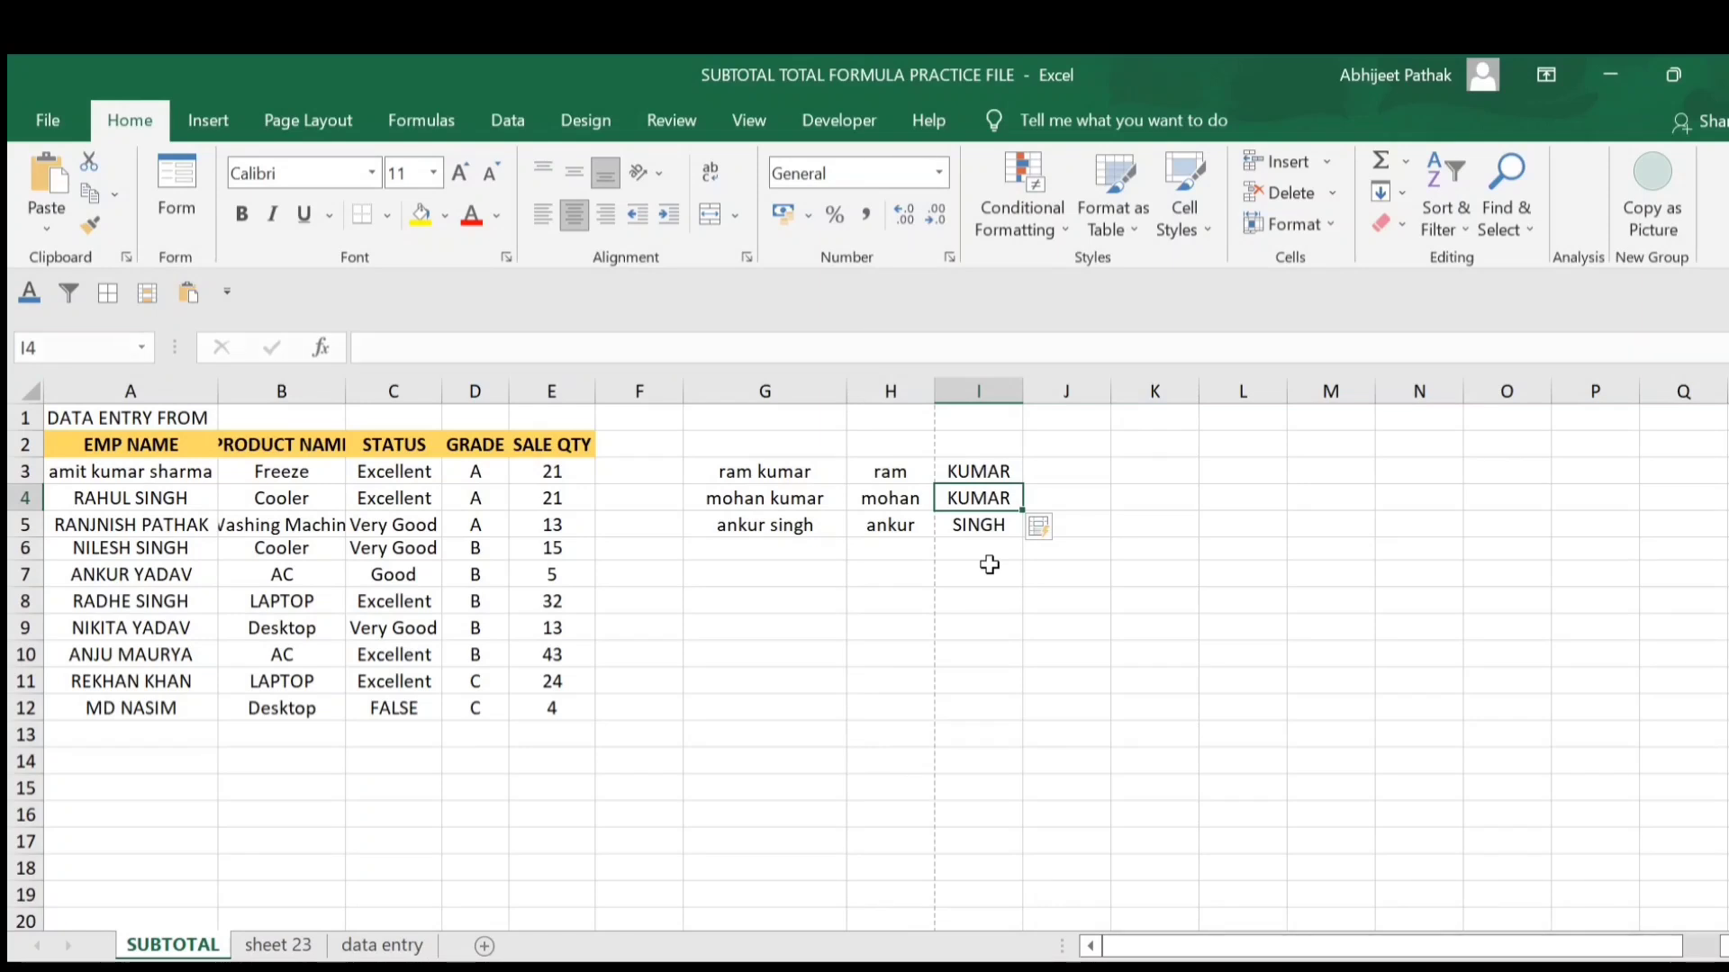
left_click(889, 470)
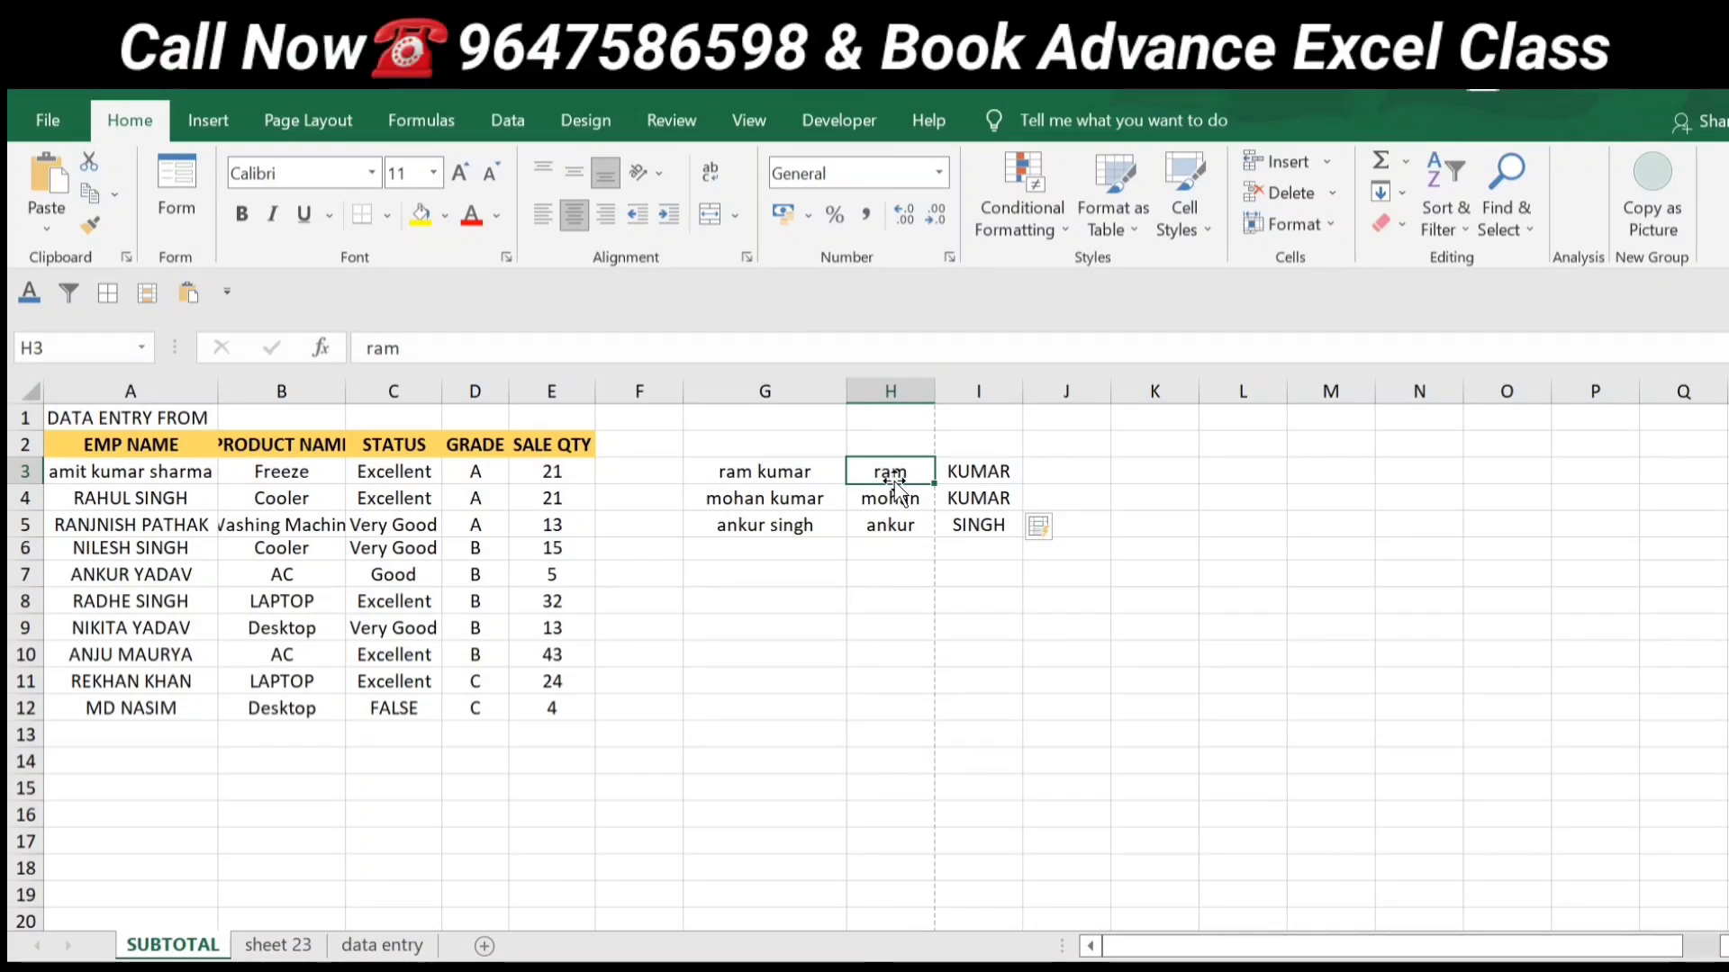
- Enter 234, 456 and 56433, each directly followed by a first name in capitals, in cells G7, G8 and G9
left_click(784, 582)
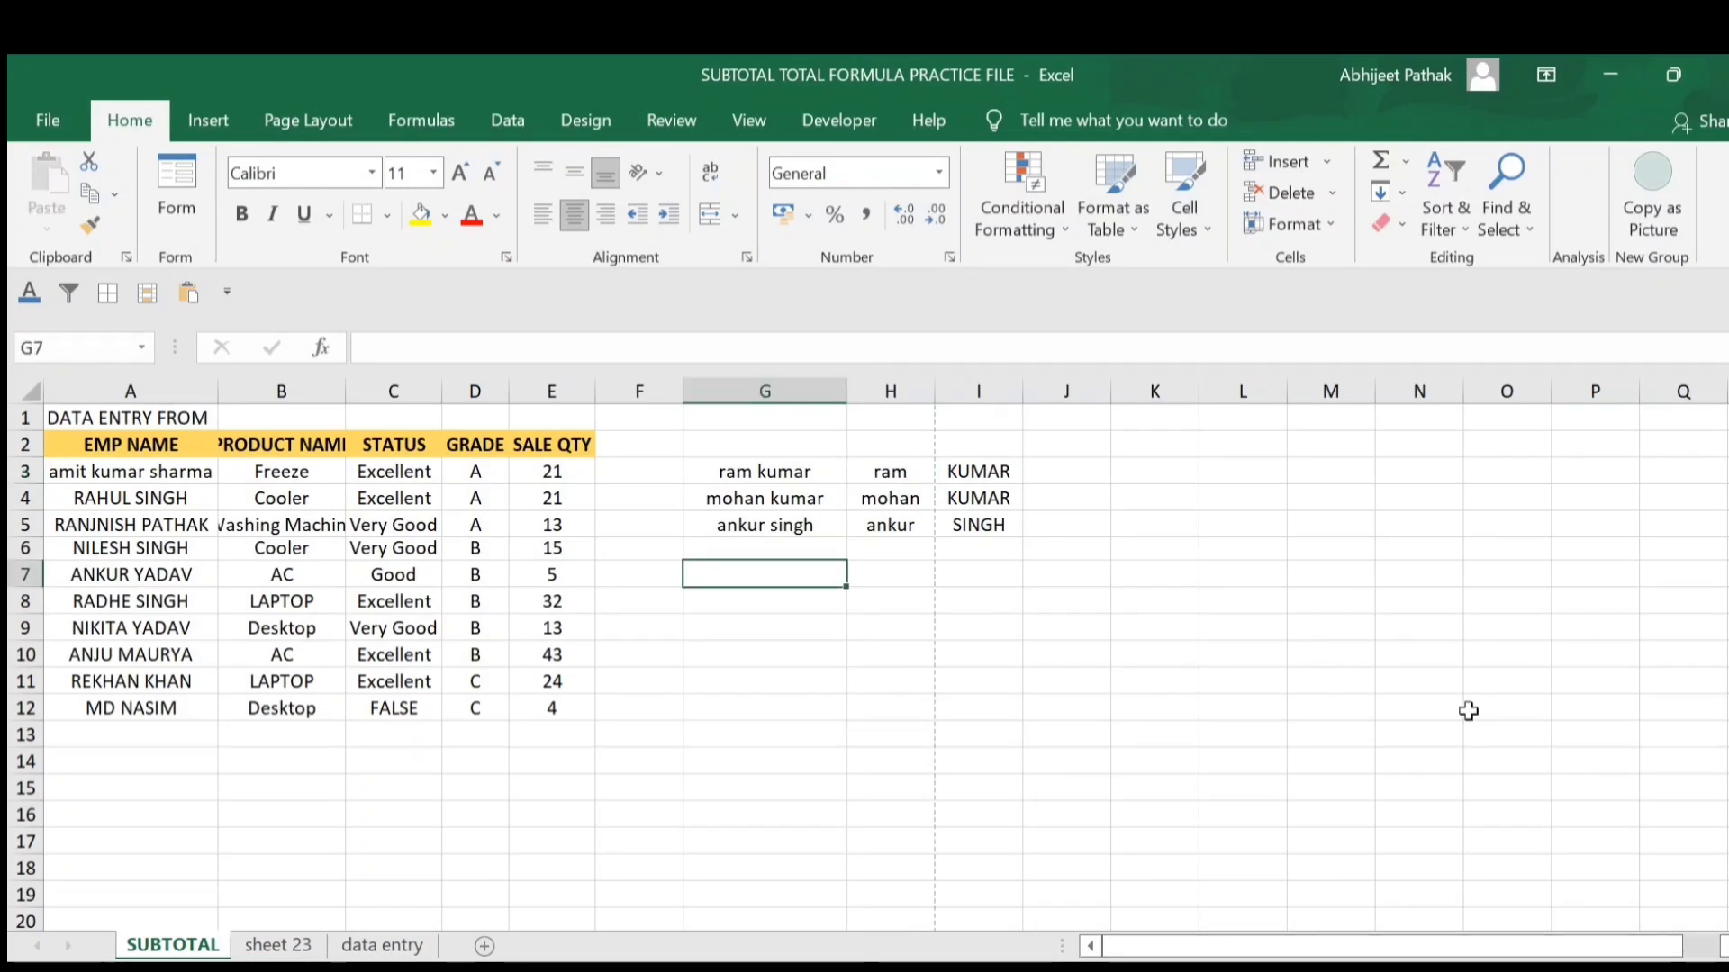
type("234RAM")
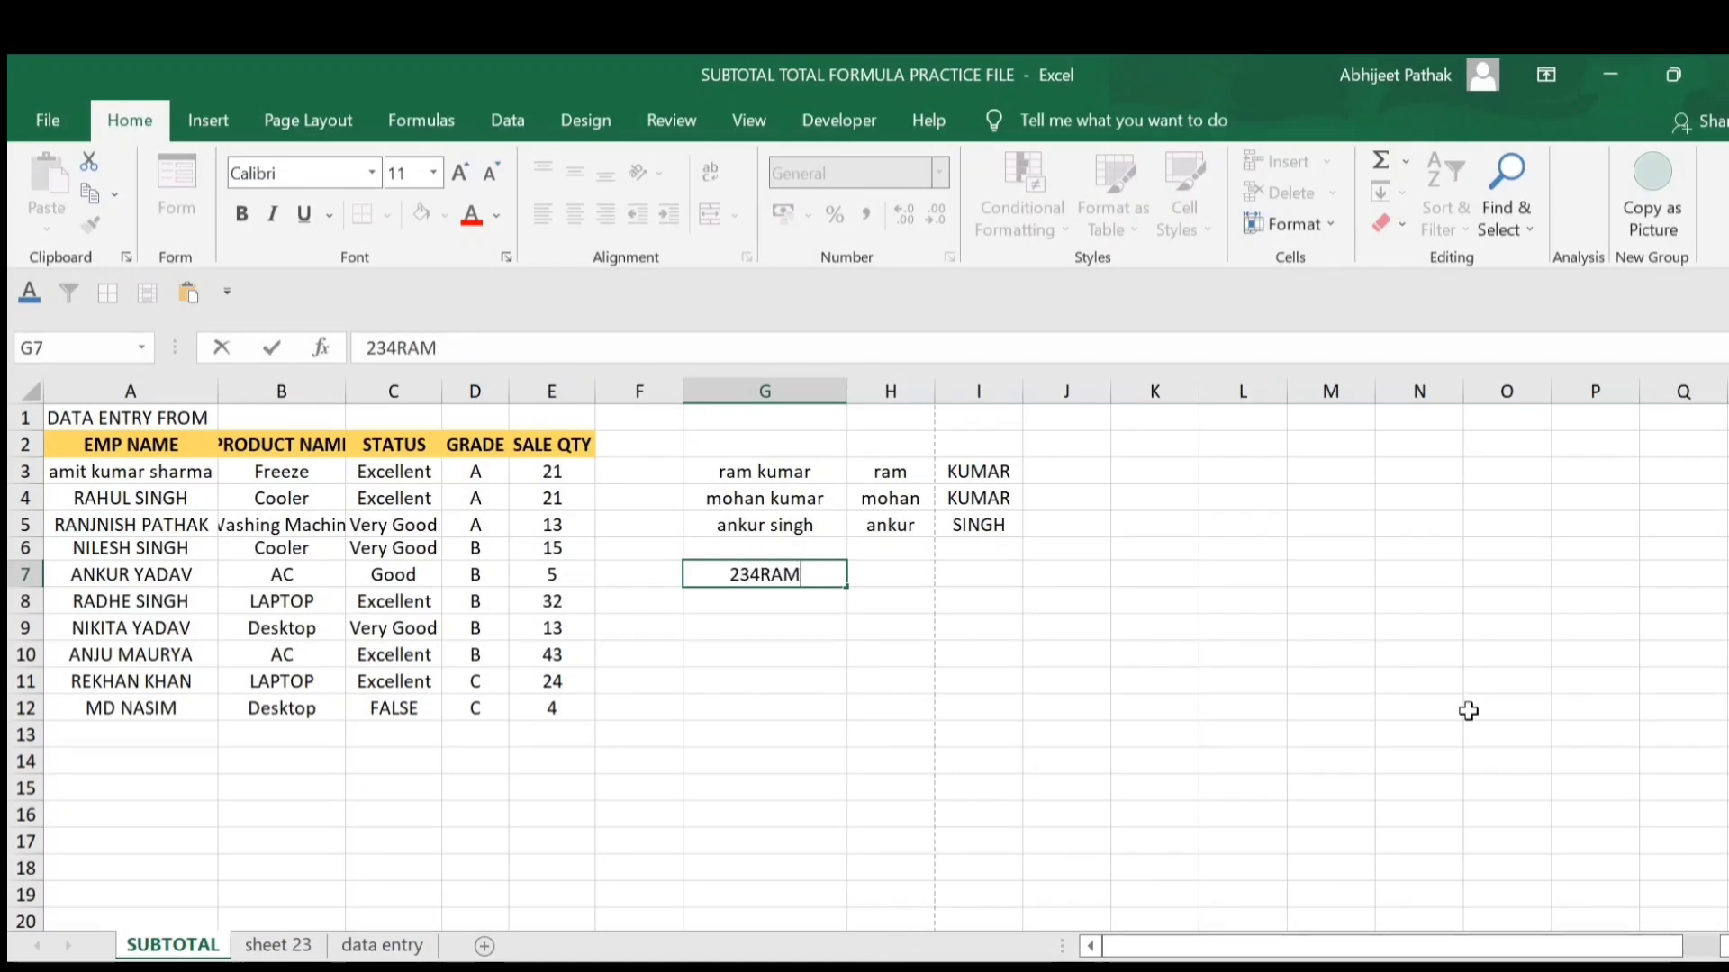
key("Return")
type("45")
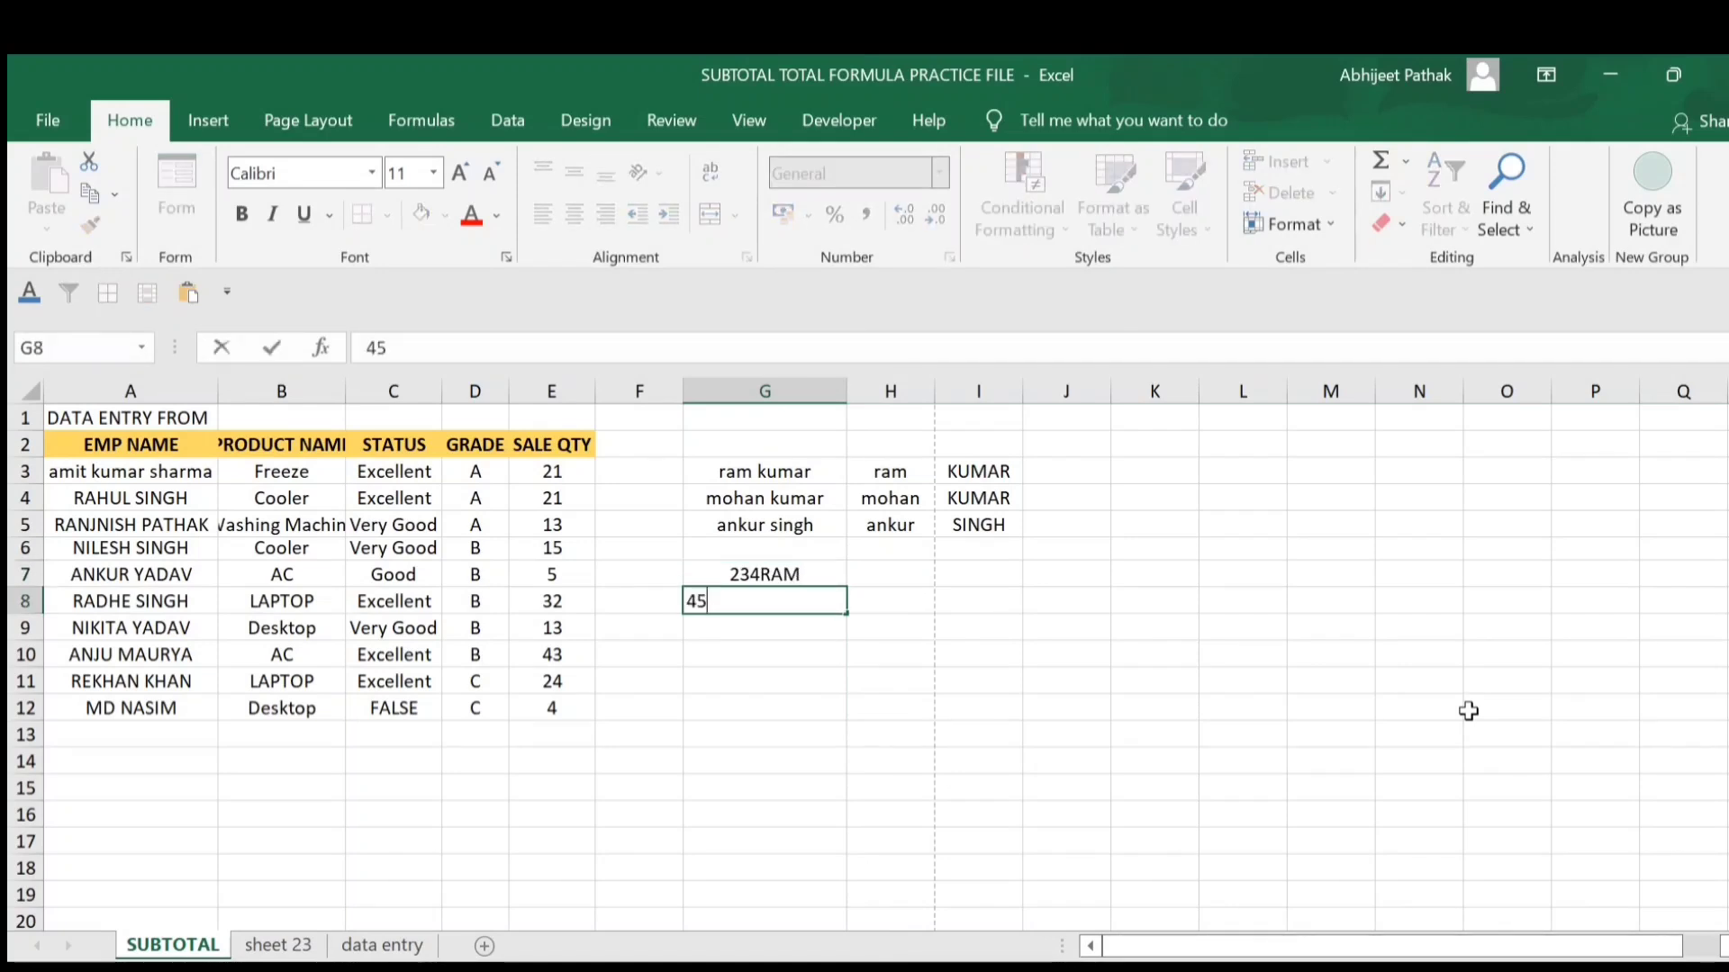
type("6MOHAN")
key("Return")
type("56433ANKIT")
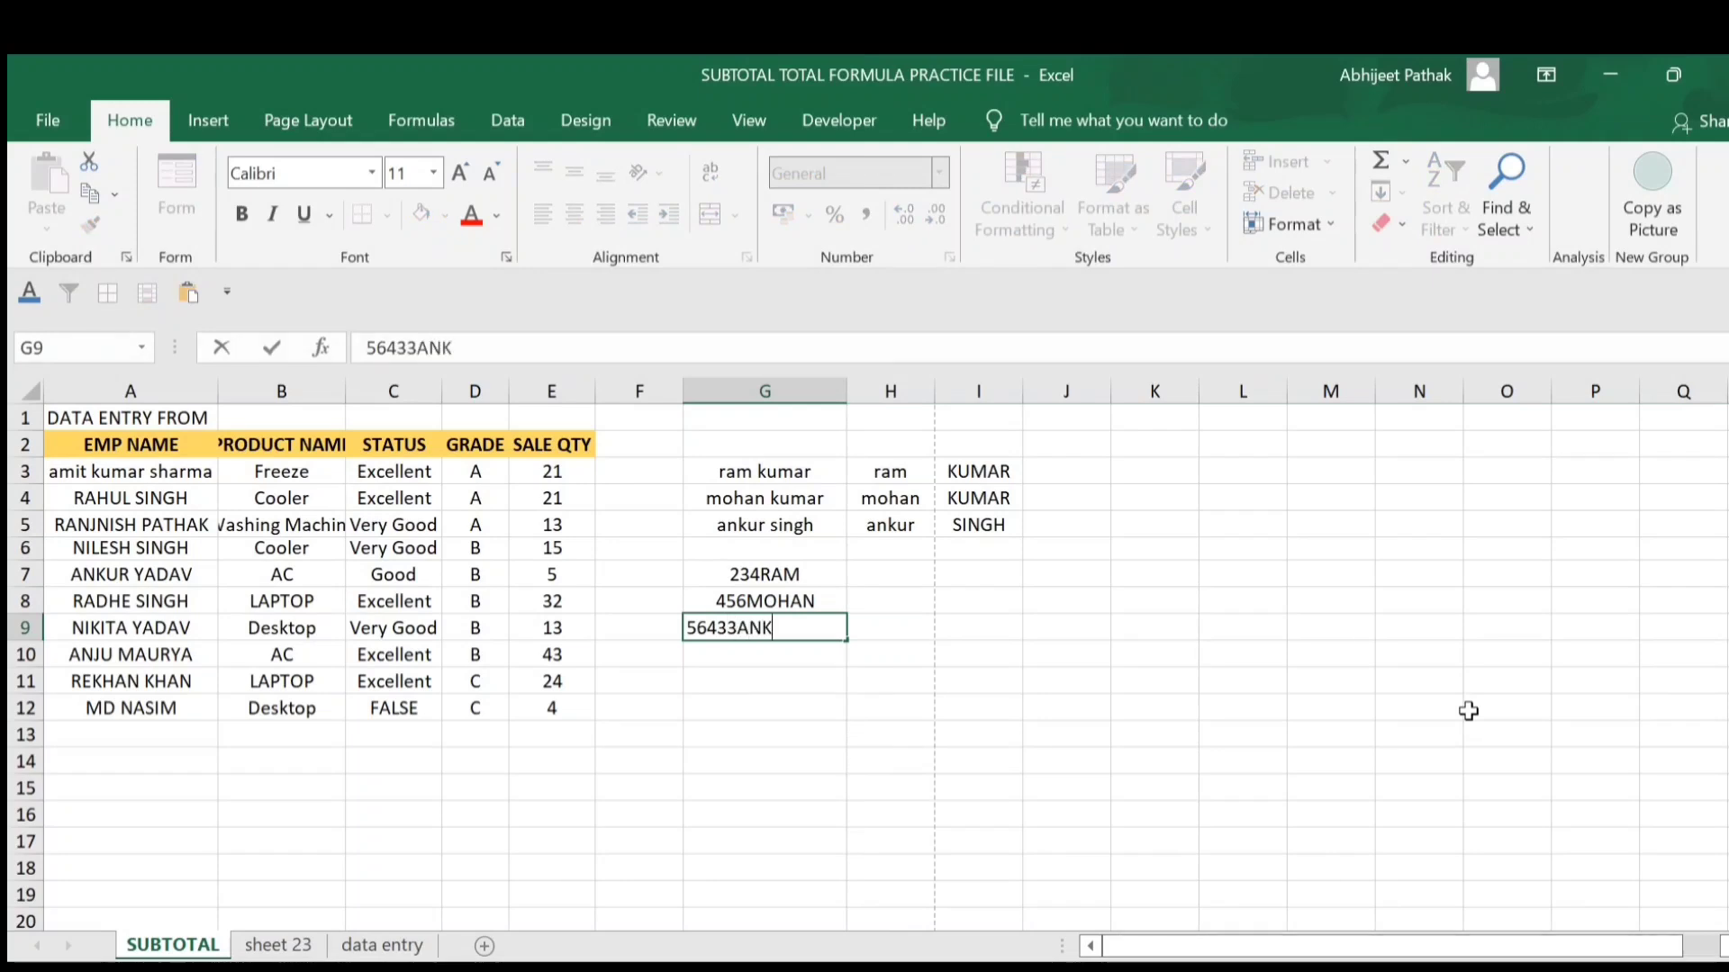
- Enter only the name part of G7 into H7 and Flash Fill the name parts into H8:H9
key("Tab")
key("Up")
key("Up")
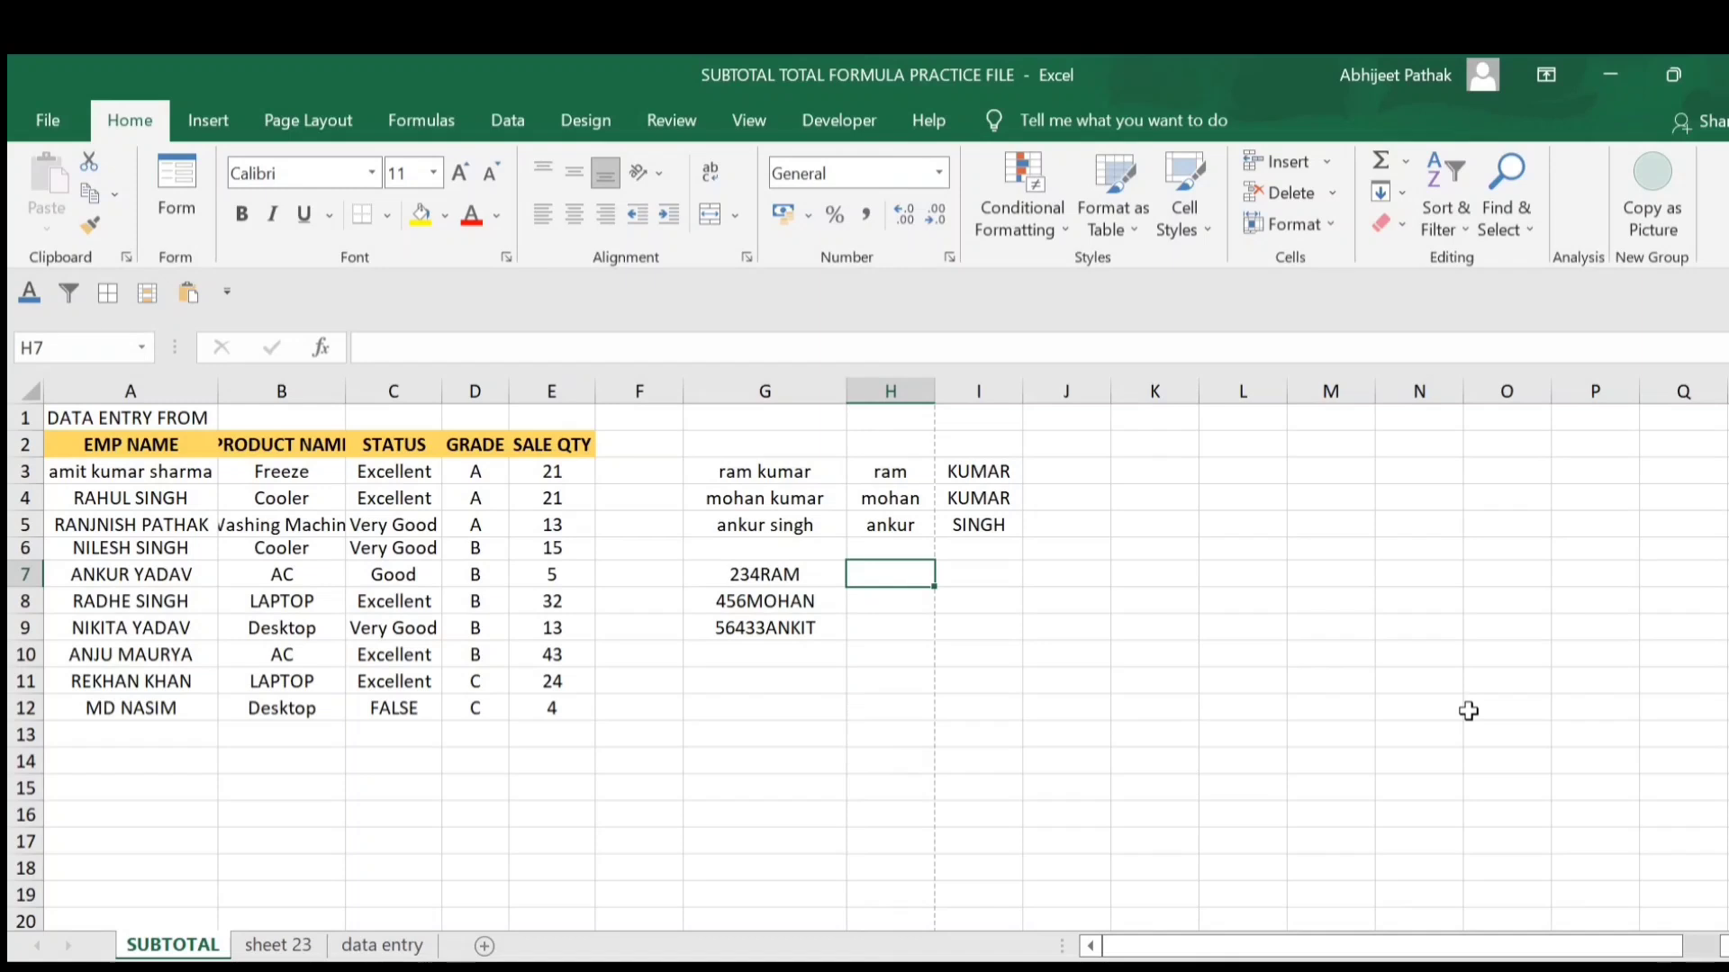
type("RAM")
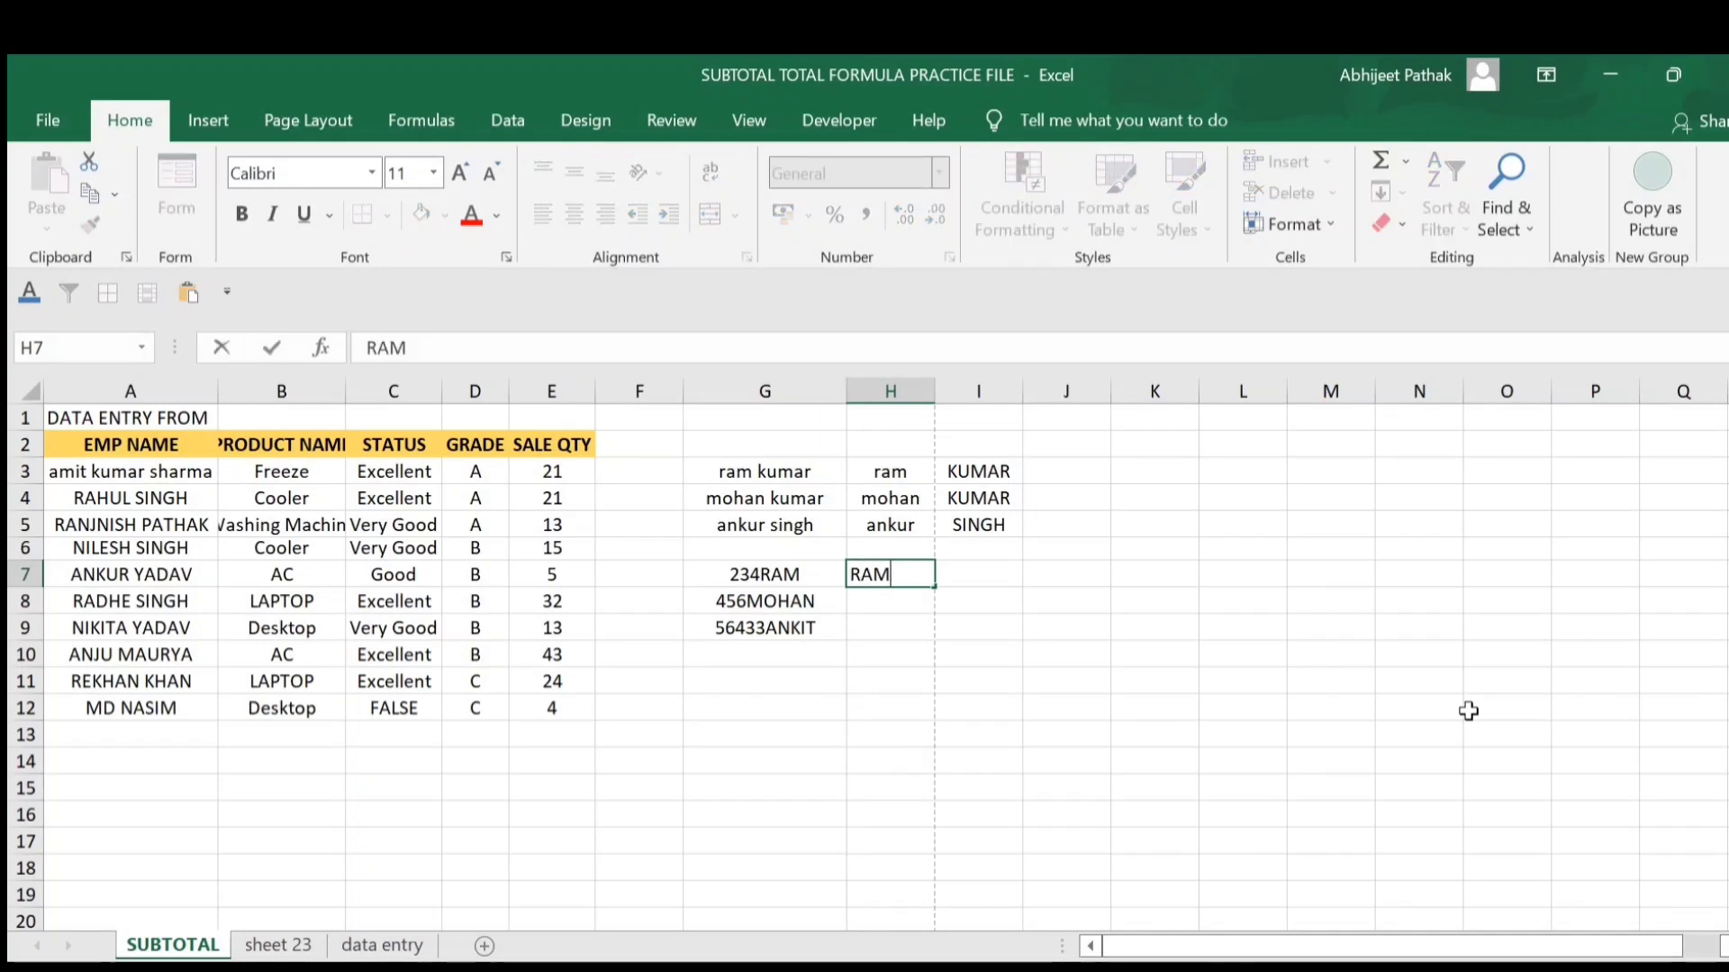
key("Return")
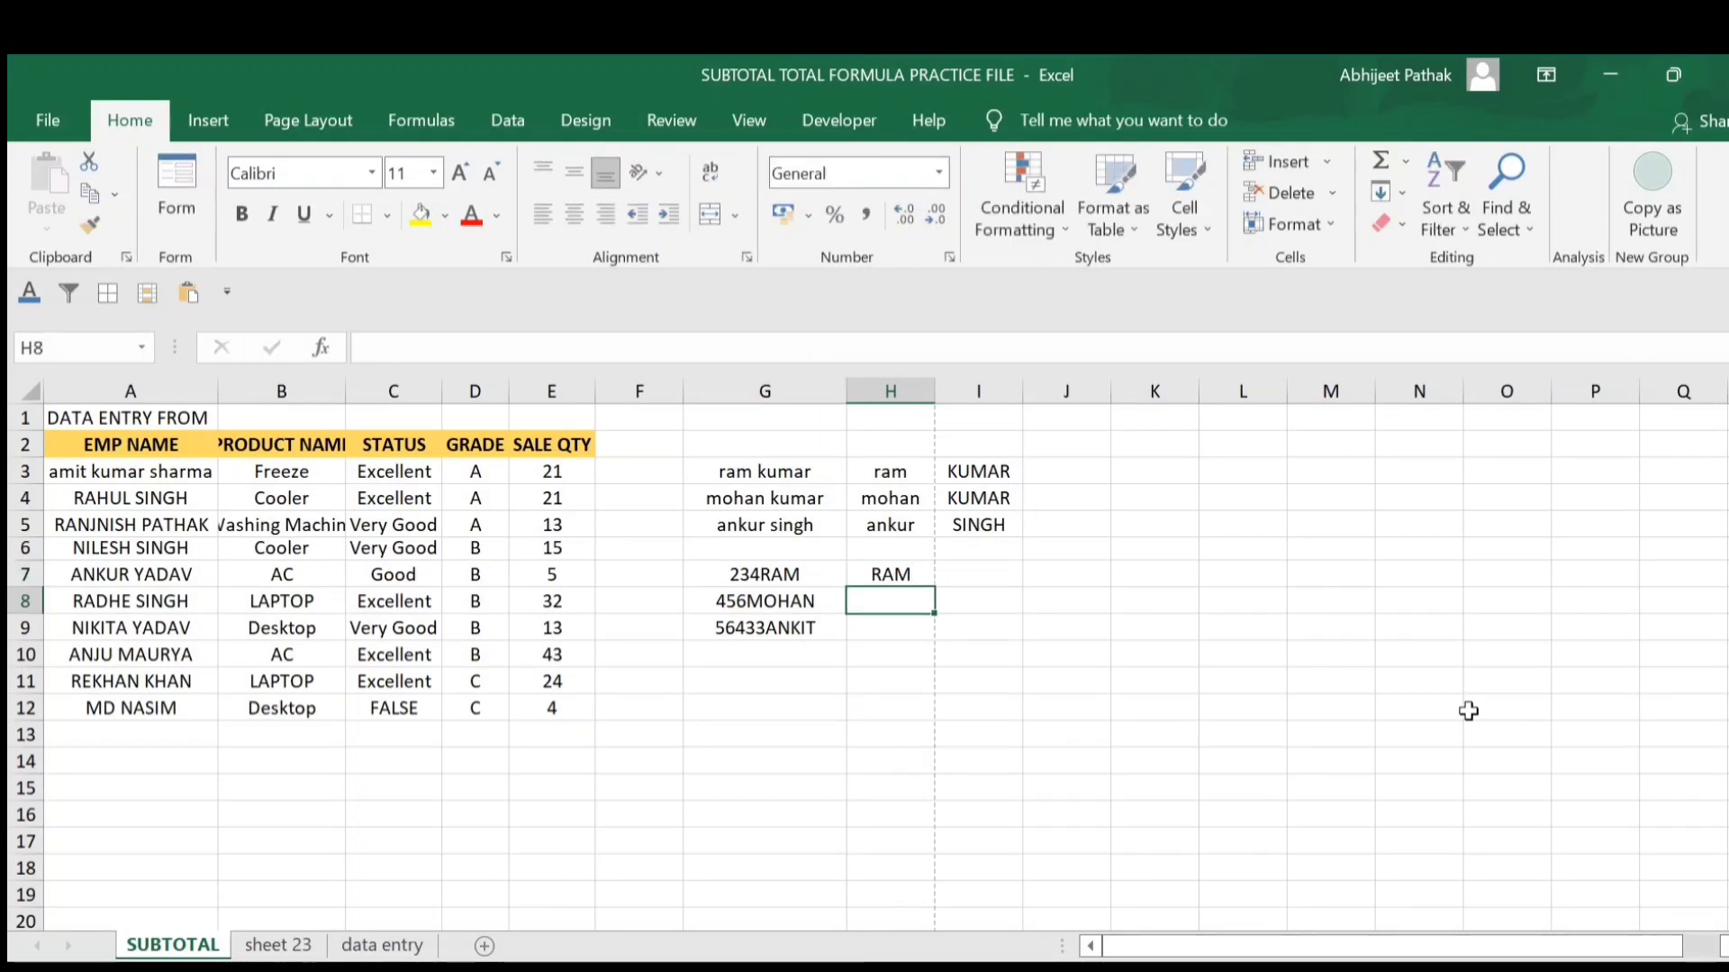
key("ctrl+e")
key("Up")
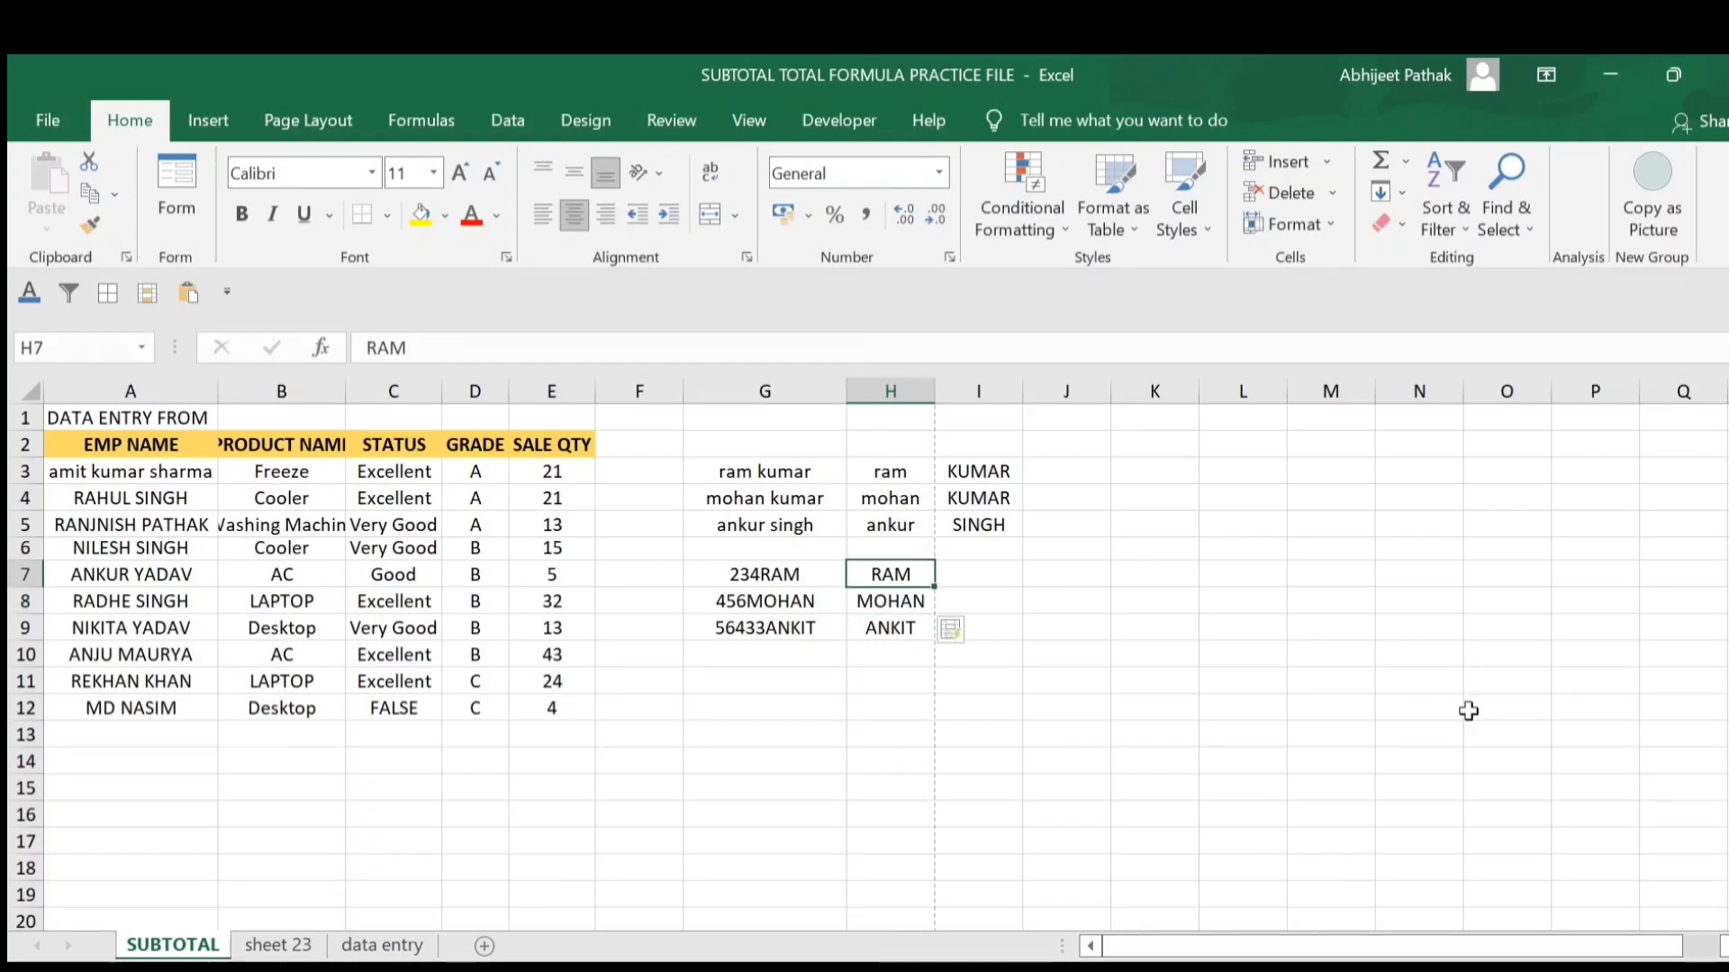
- Enter the number part 234 into I7 and Flash Fill the number parts into I8:I9
key("Right")
type("234")
key("Return")
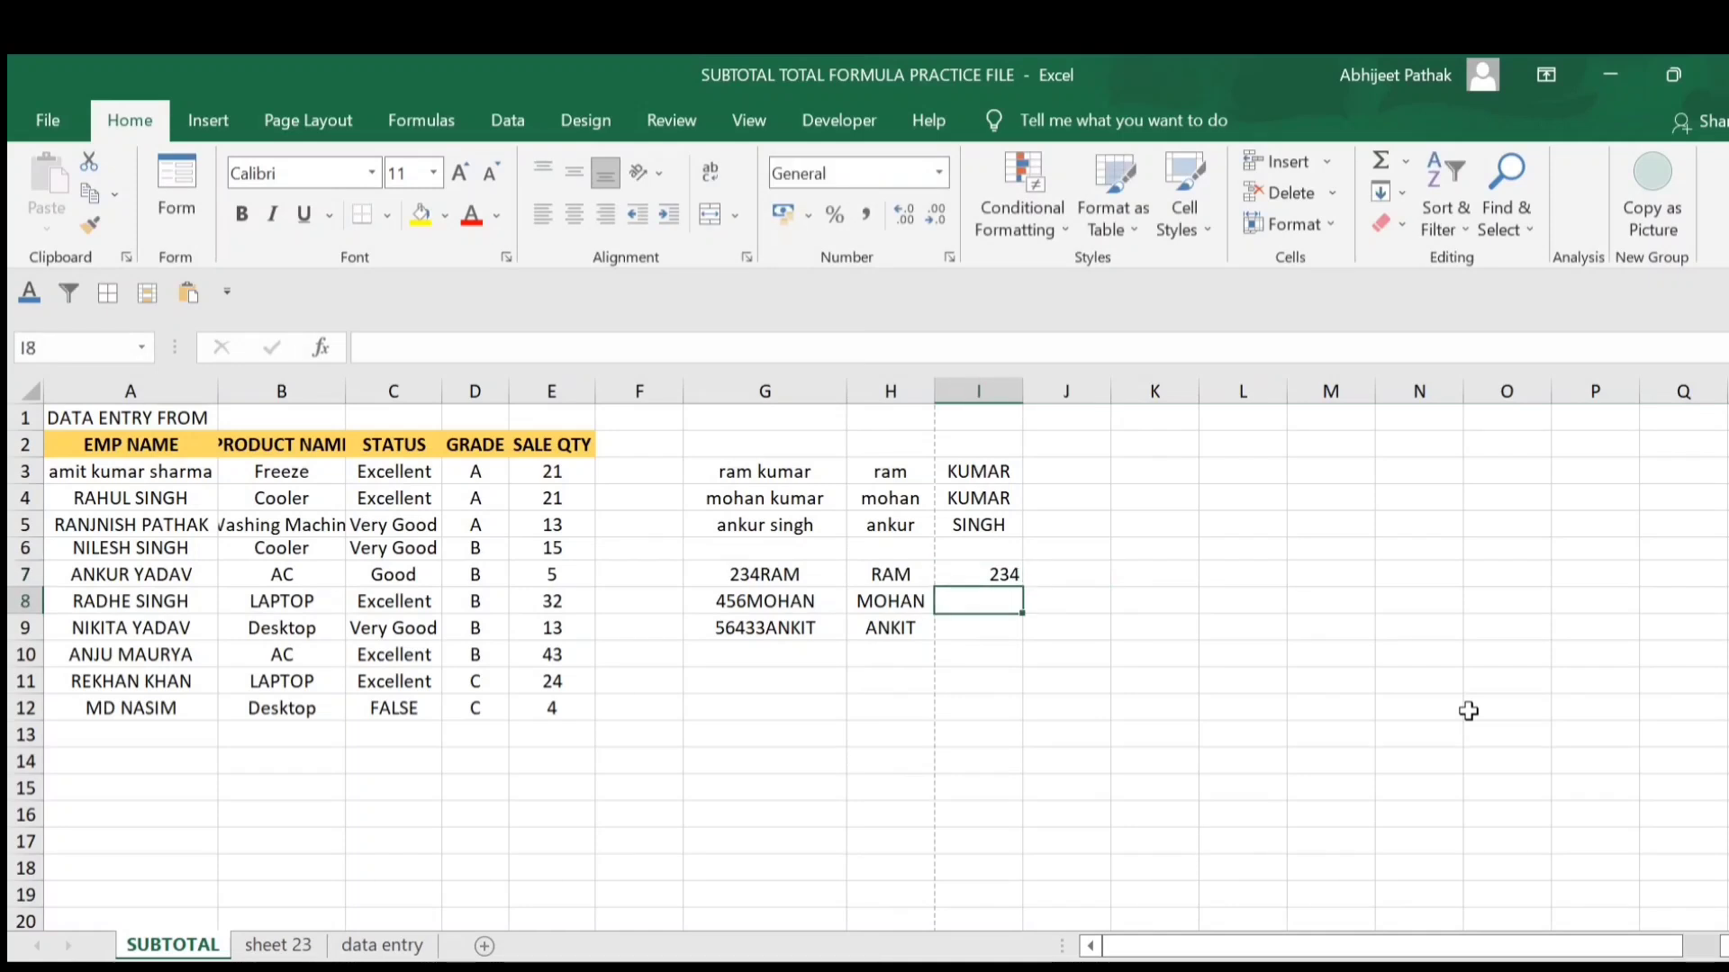
key("ctrl+e")
key("Up")
key("Down")
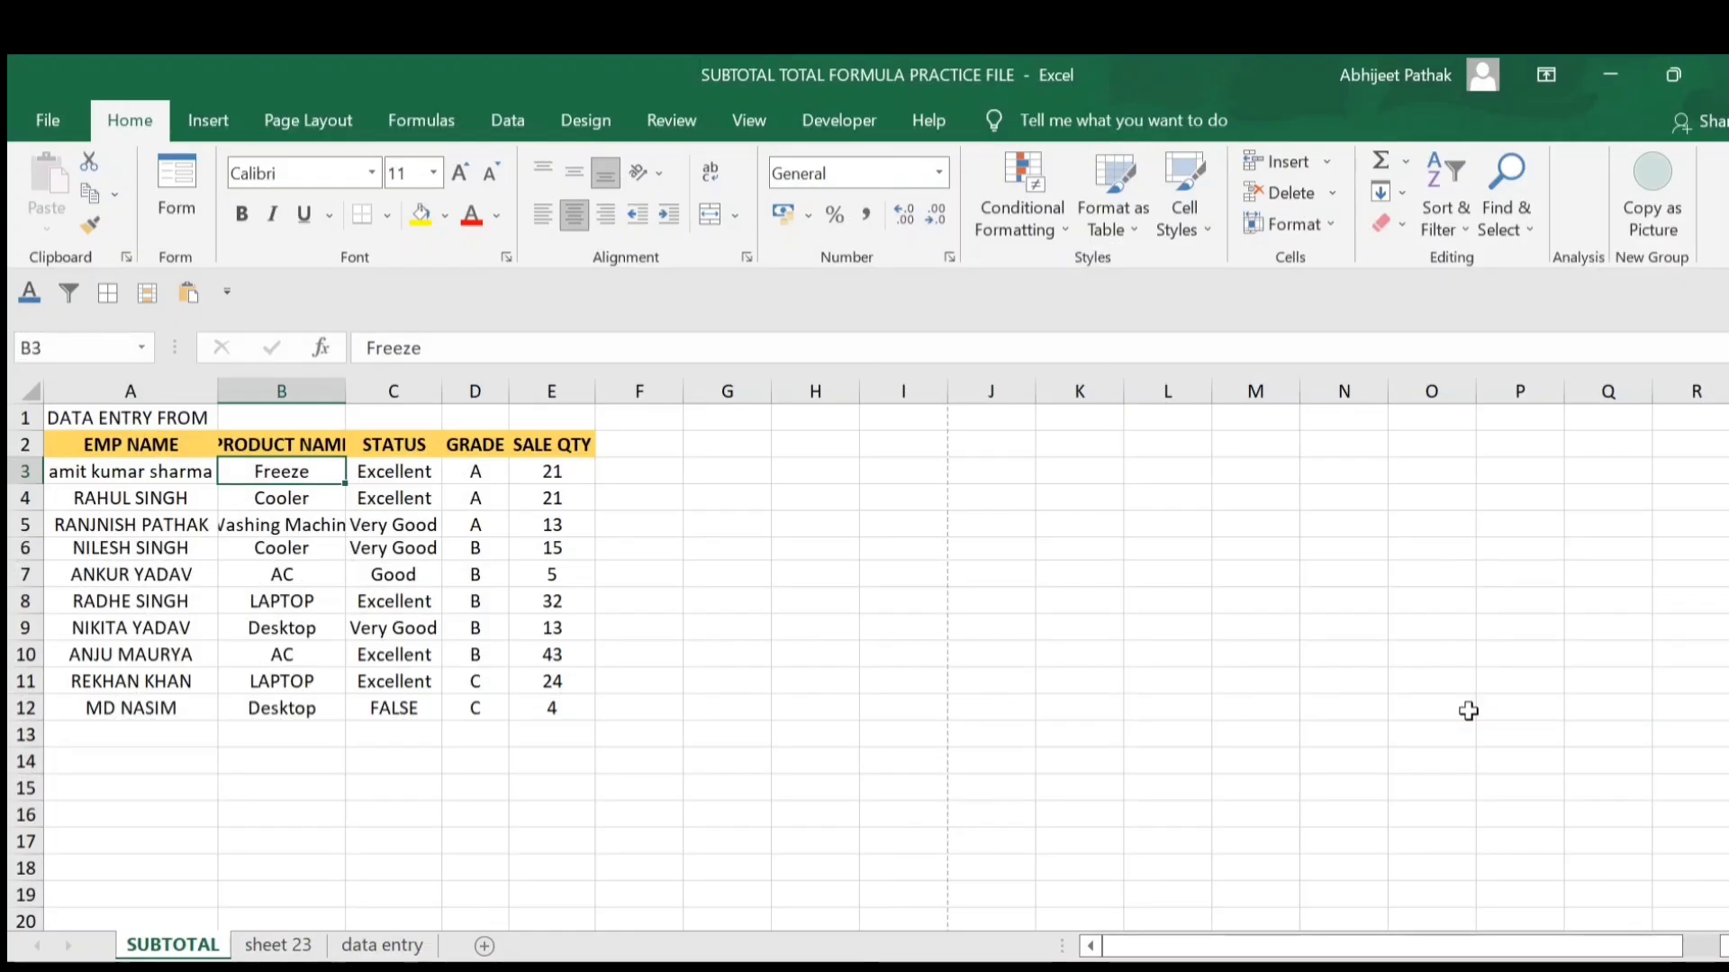
- Select the range A3:C6 by extending the selection from A3, then collapse it back to A3
key("Left")
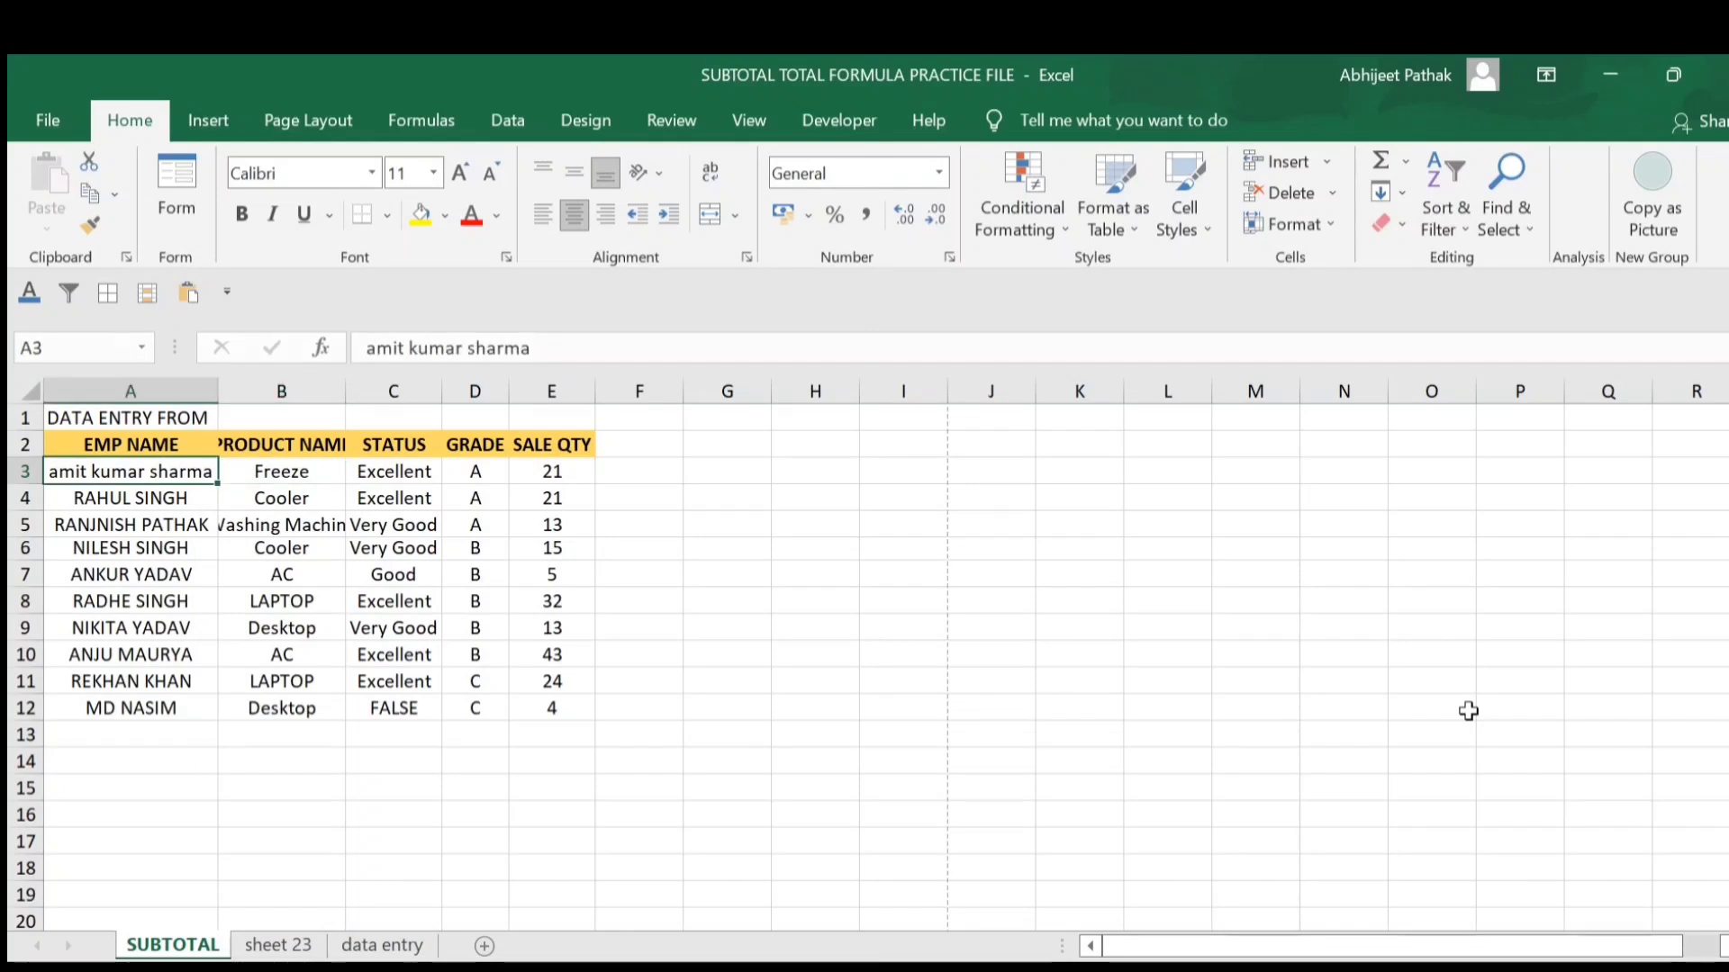
key("shift+Down")
key("shift+Down")
key("shift+Down")
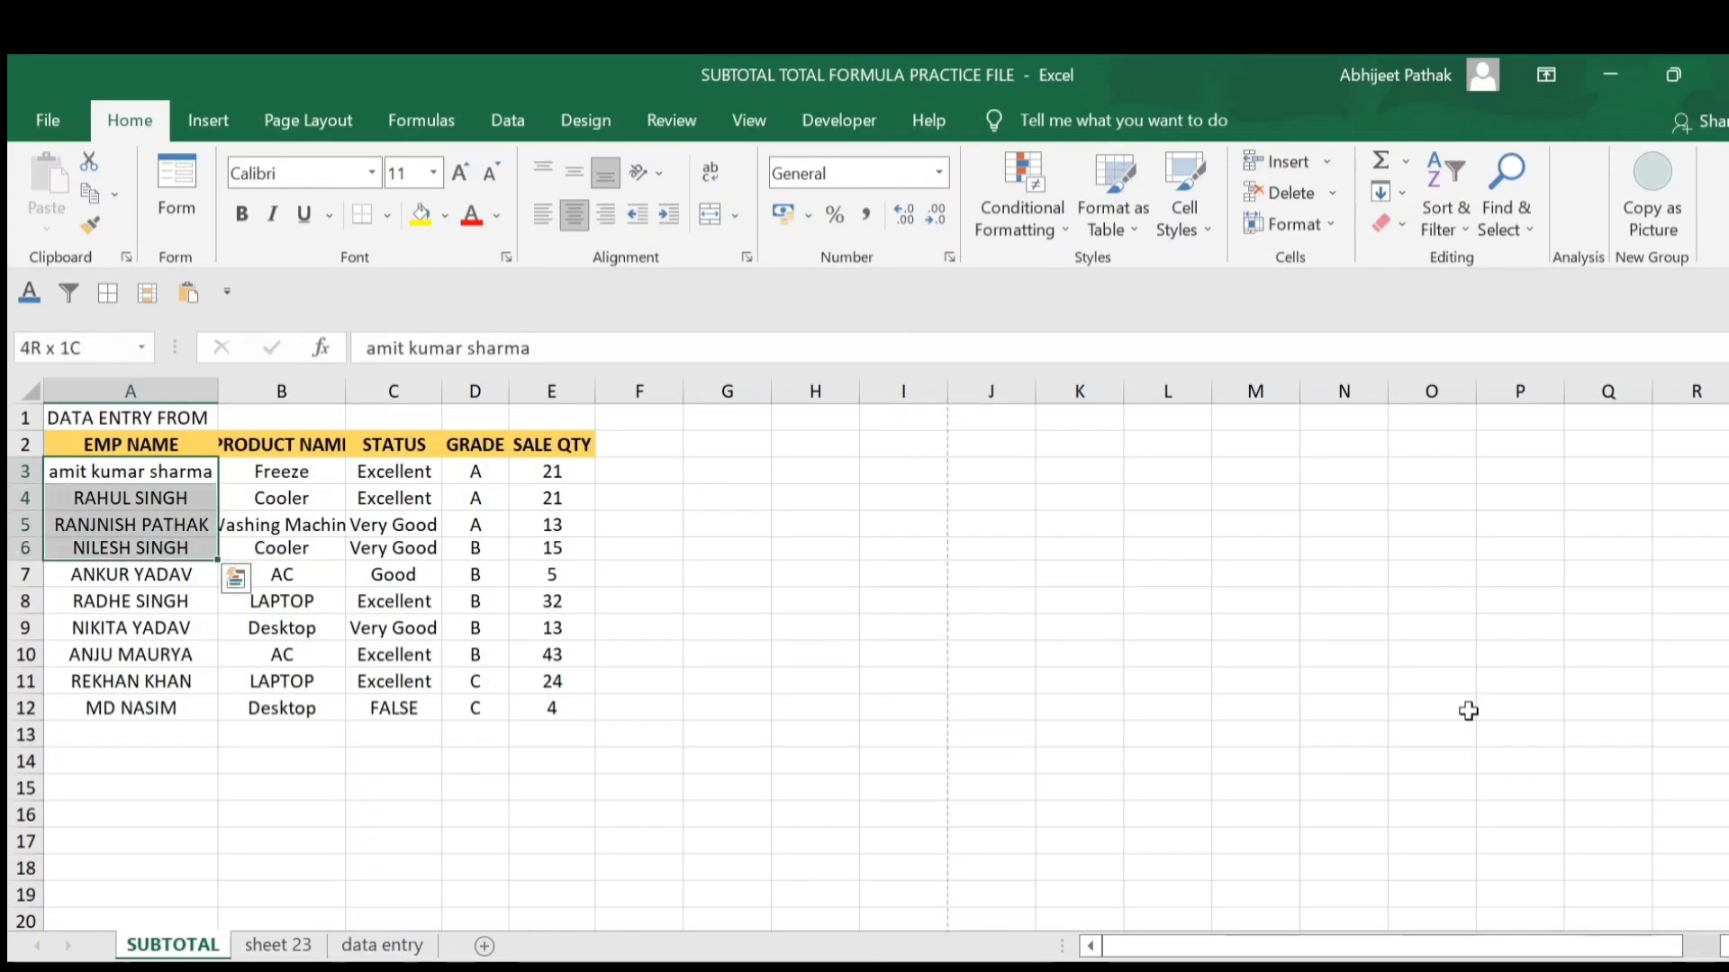
key("shift+Right")
key("shift+Right")
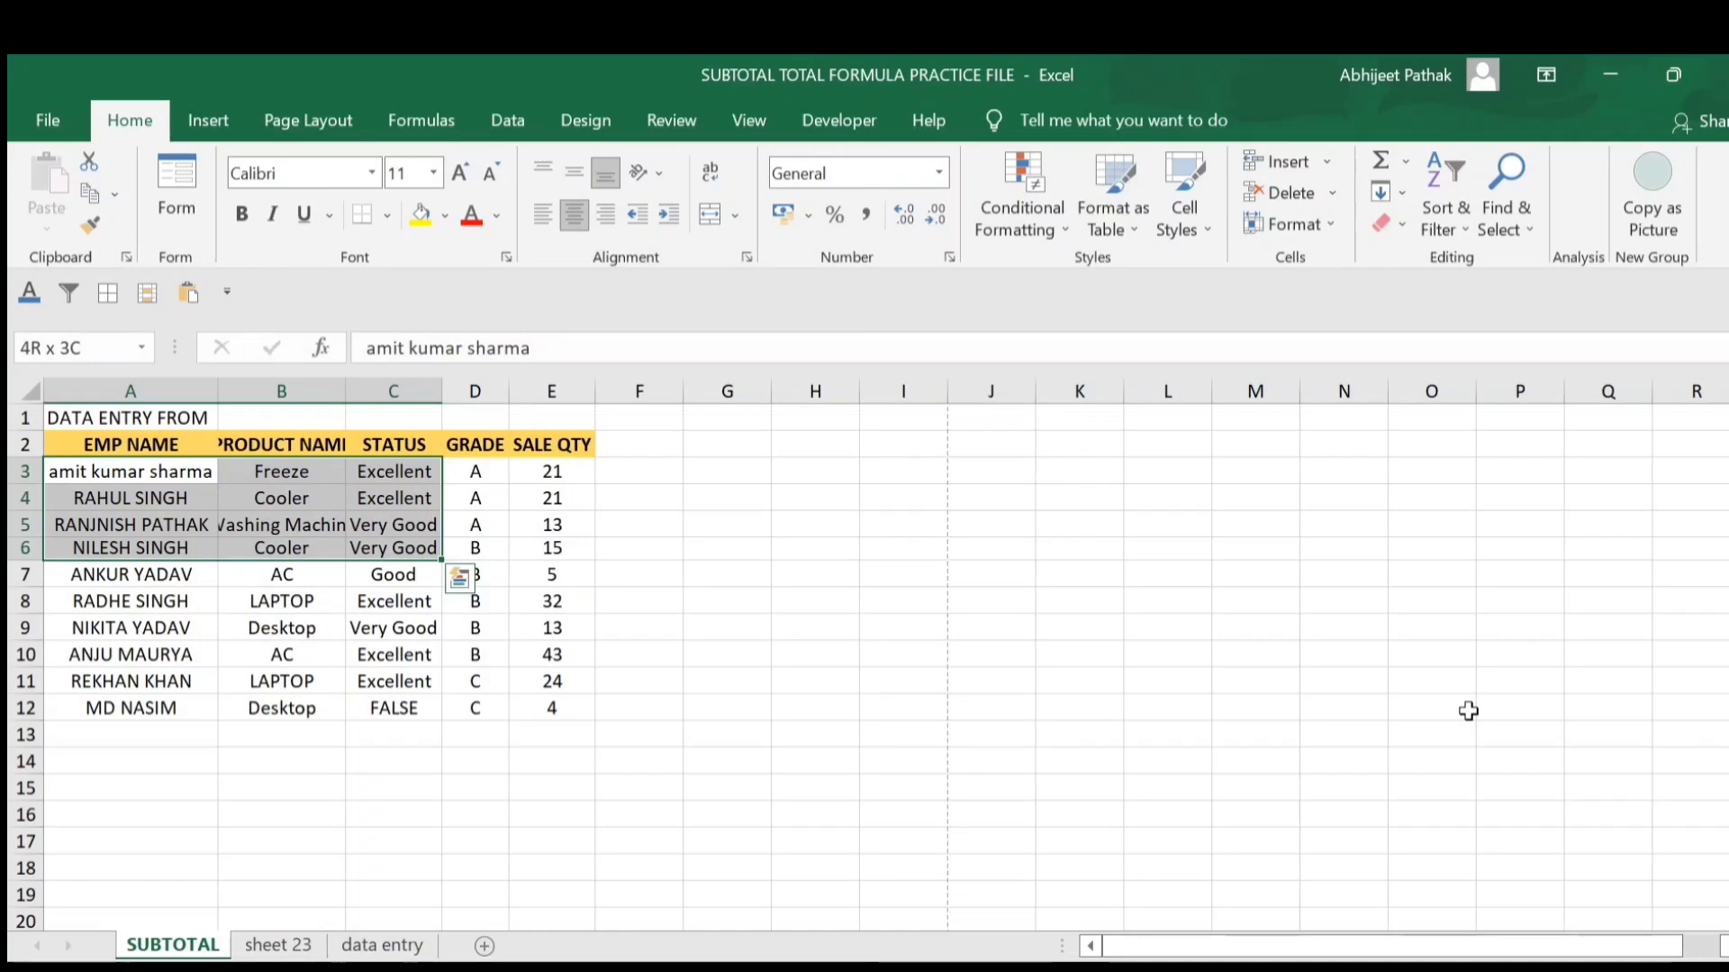
key("Right")
key("Left")
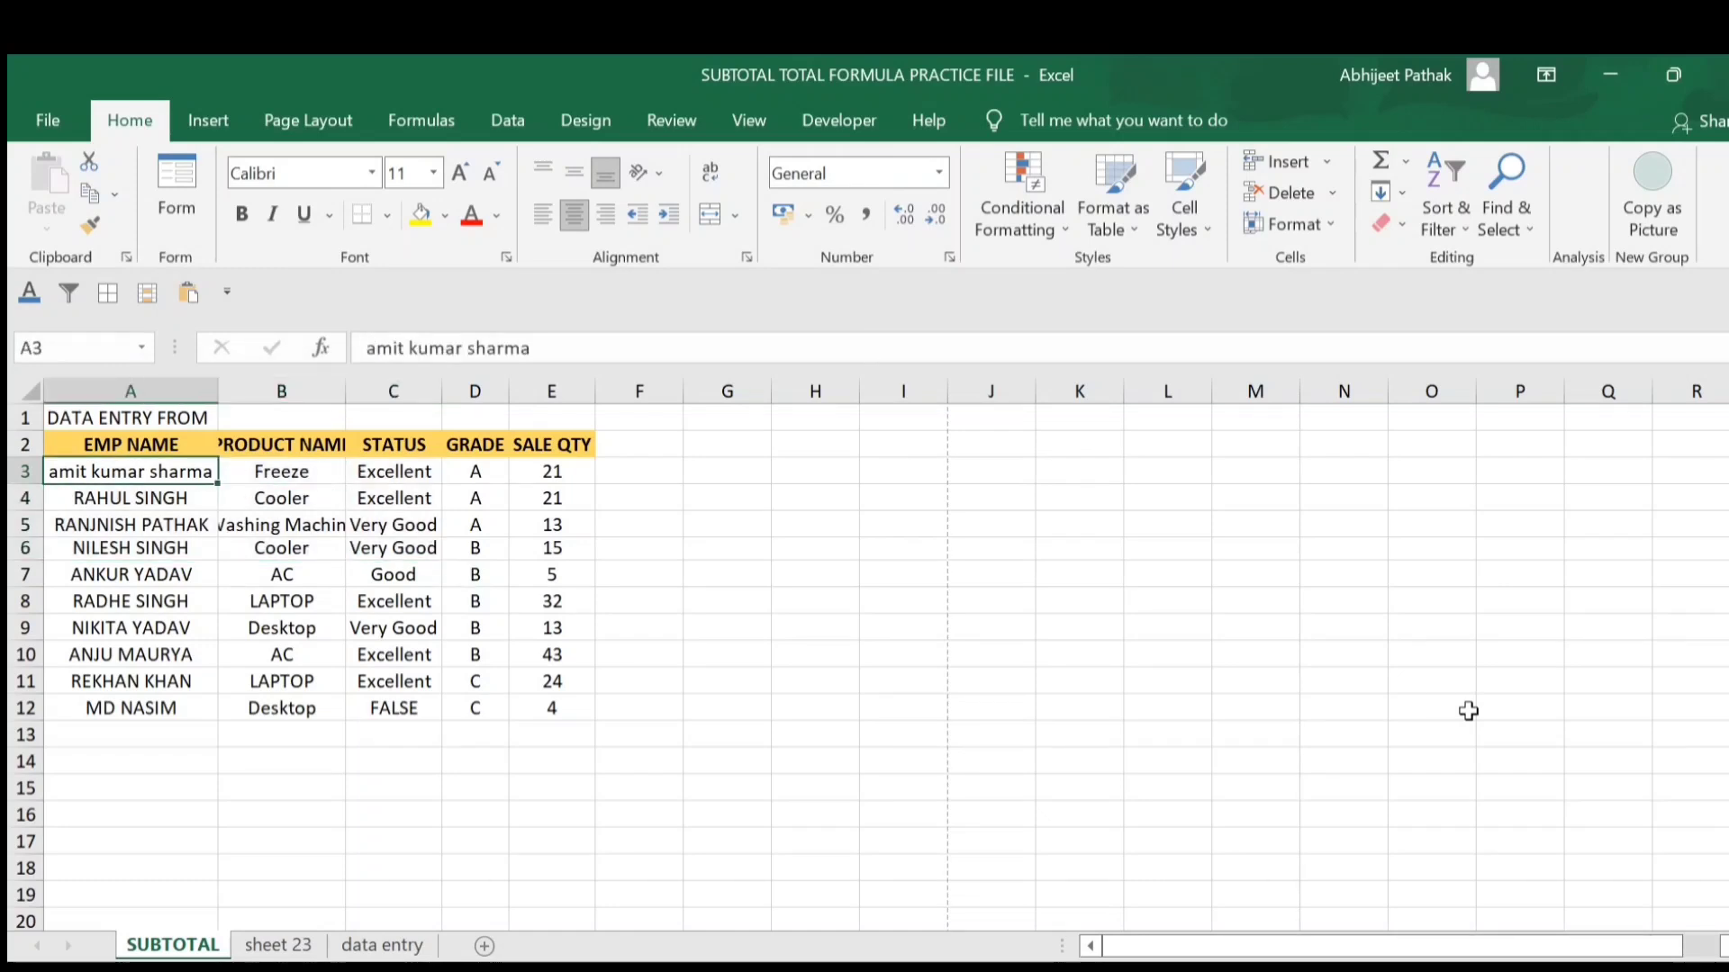
- Select the table data from A3 across to the SALE QTY column and down the rows in Extend Selection mode
key("Right")
key("Left")
key("F8")
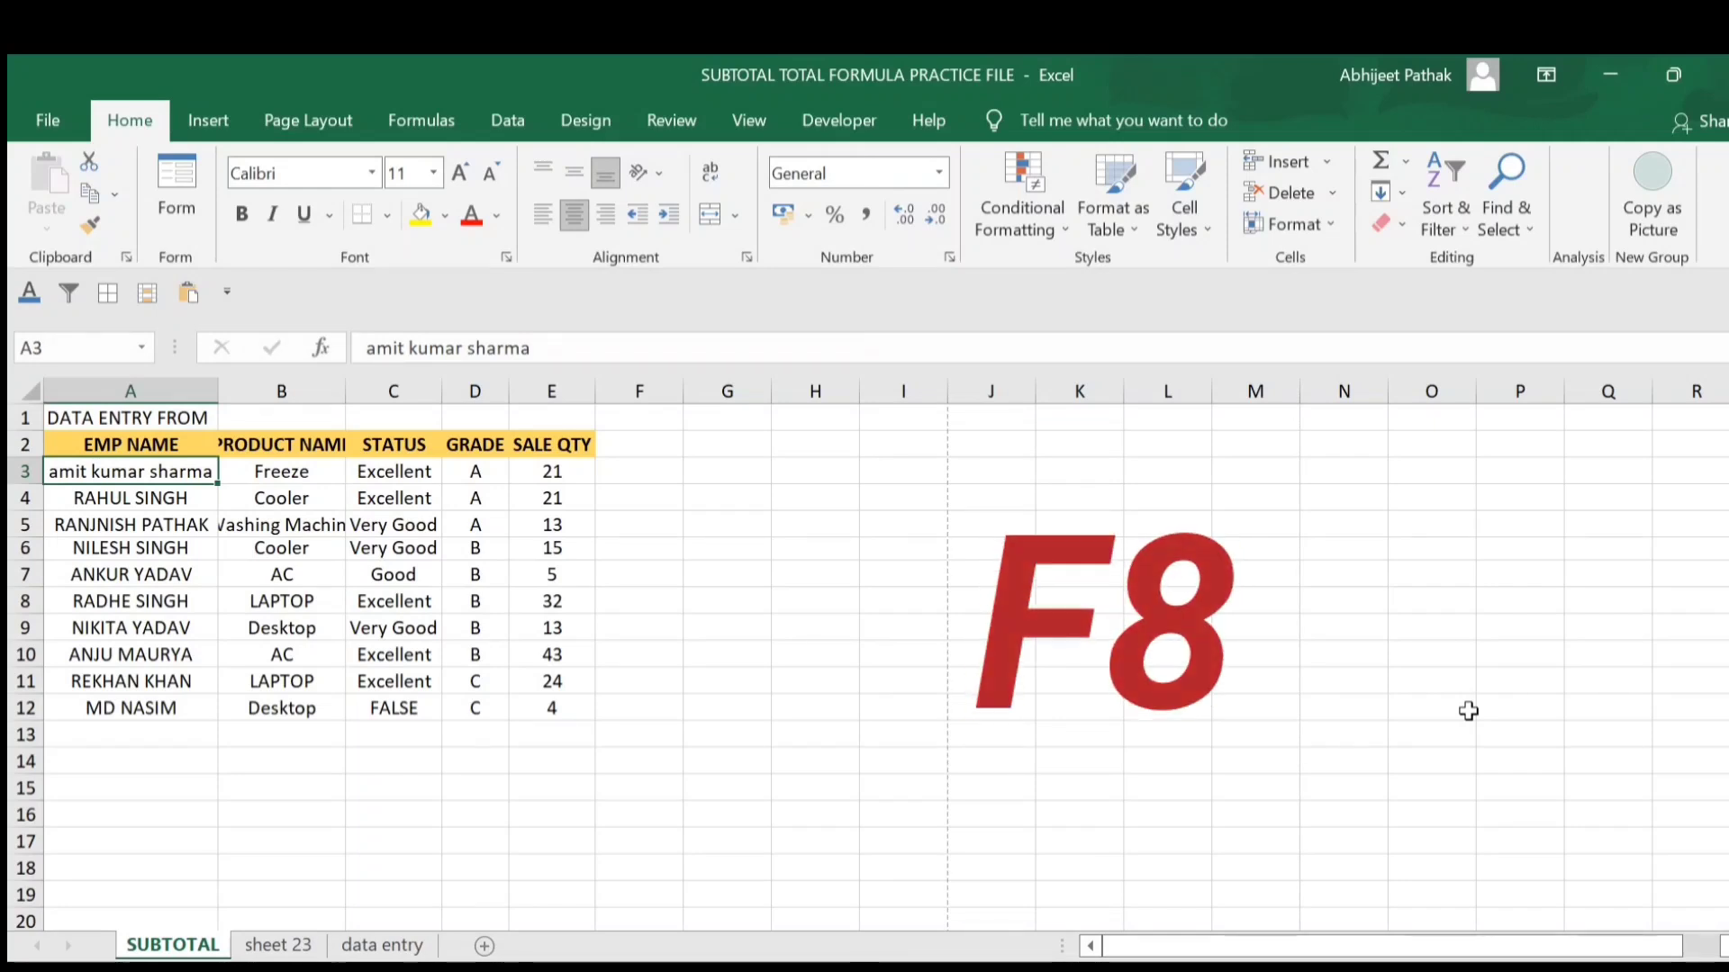
key("Right")
key("Right")
key("Right")
key("Right")
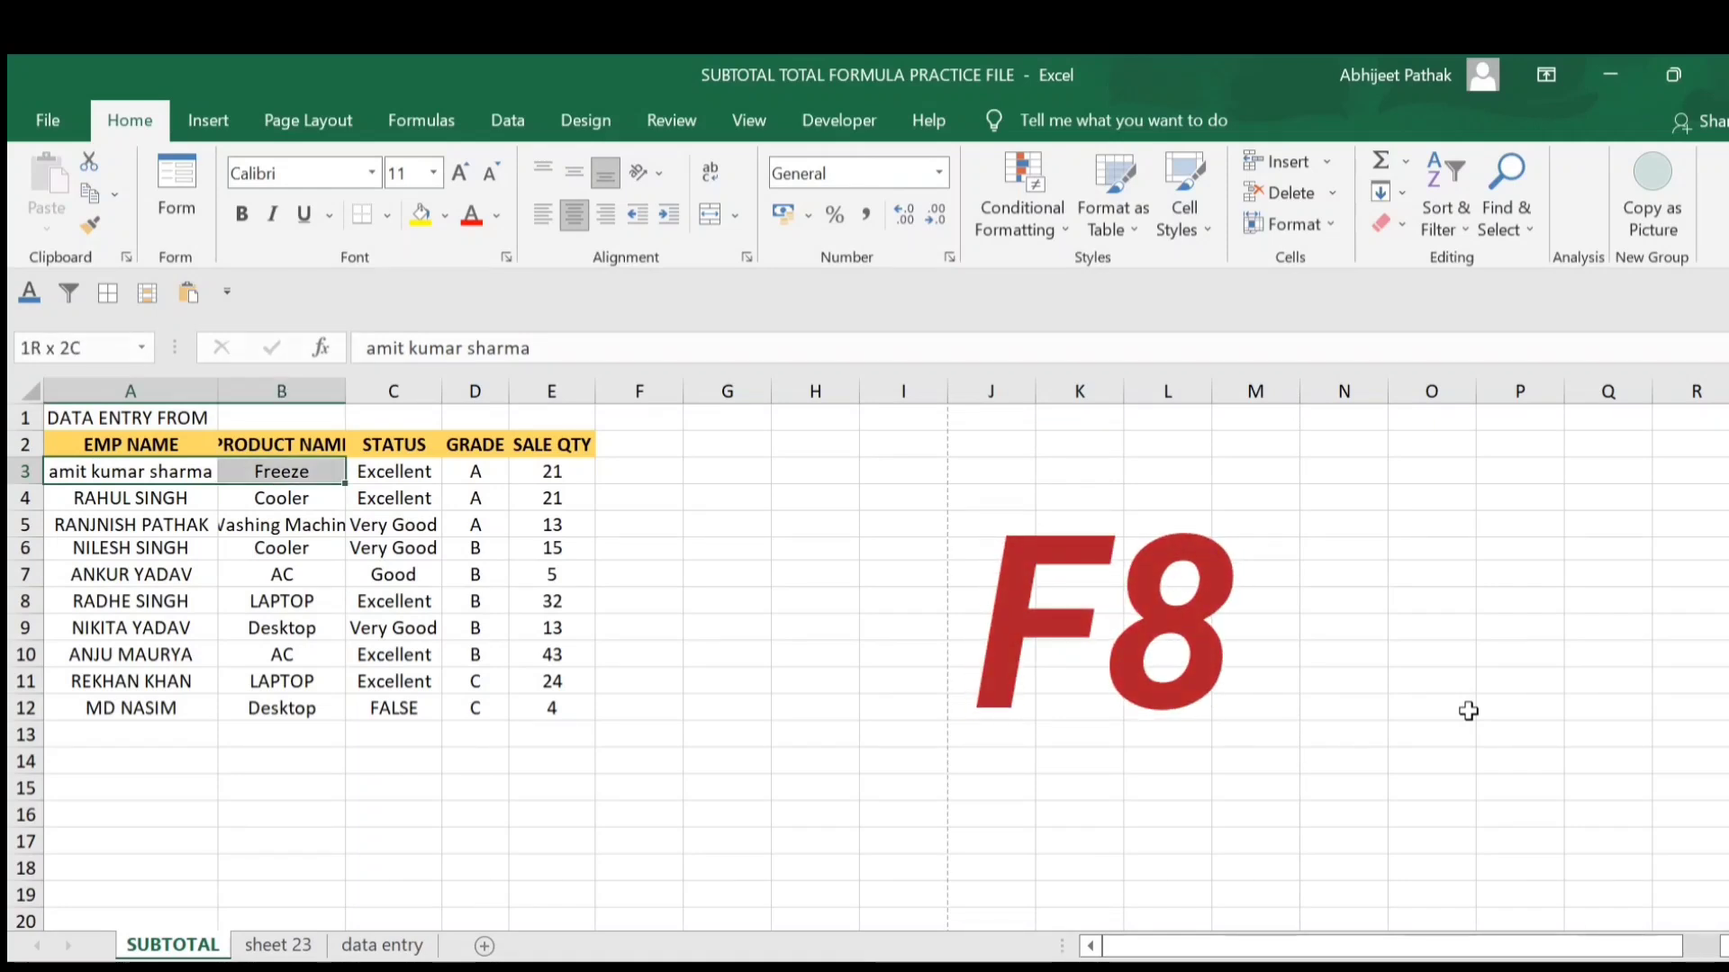
key("Down")
key("Down")
key("Down")
key("Down")
key("Down")
key("Down")
key("Down")
key("Down")
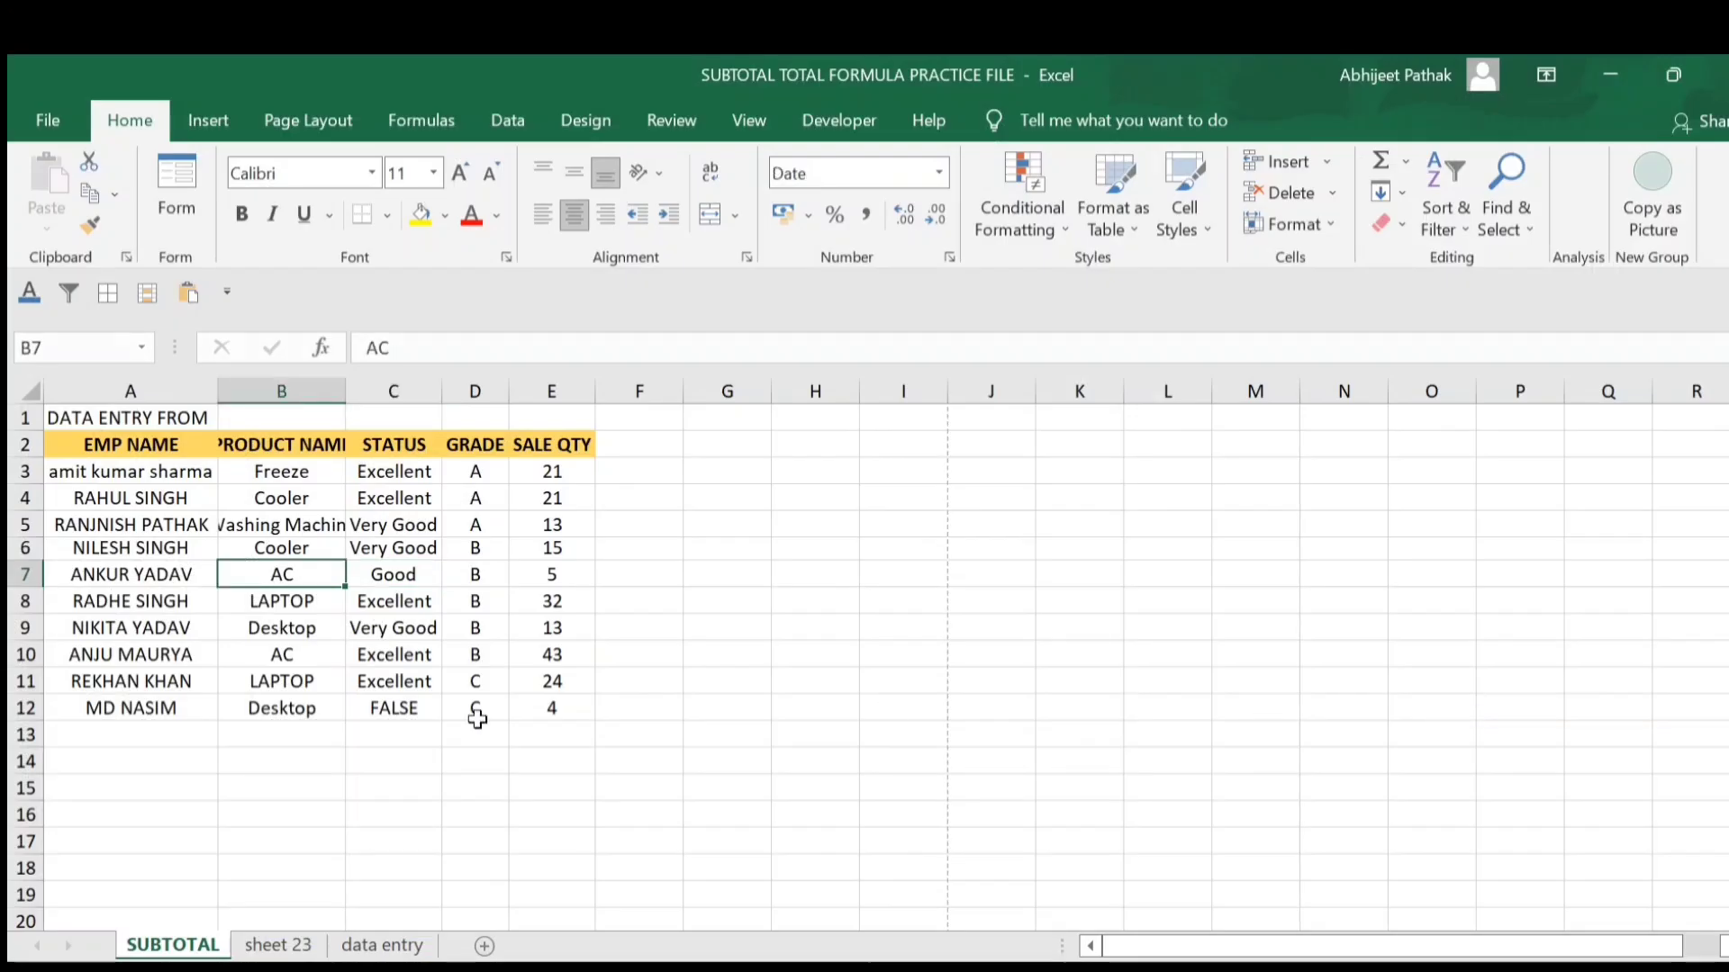
- Fill the status cell C7 with yellow
left_click(394, 577)
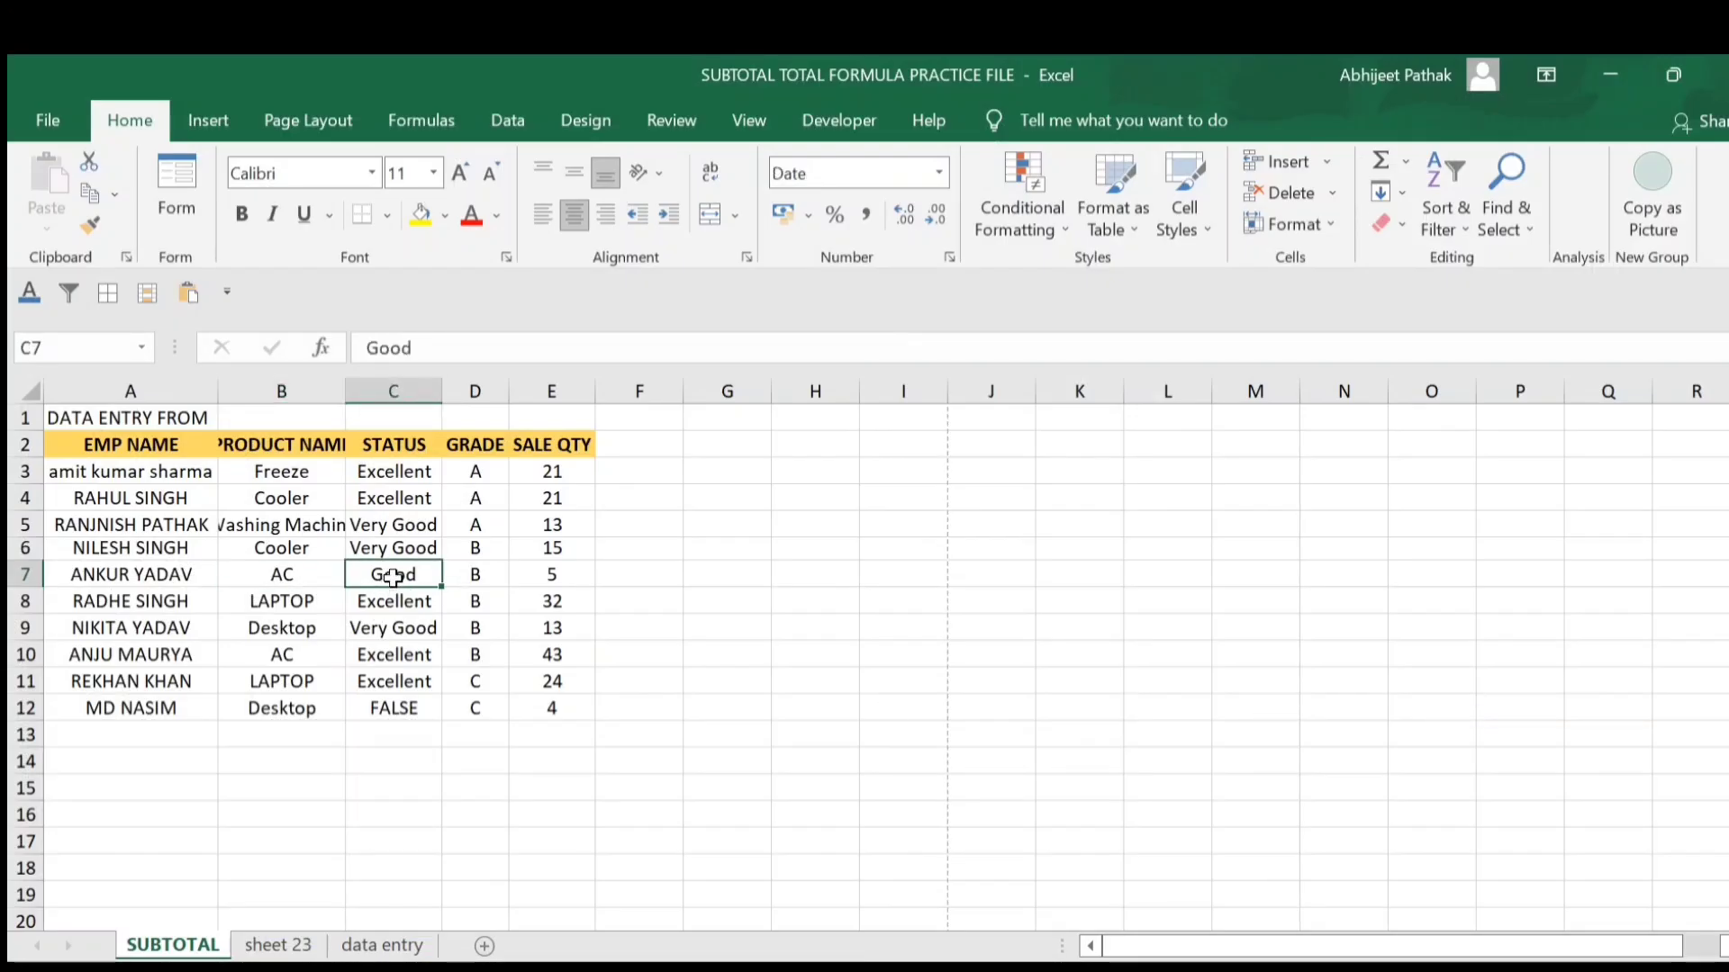
left_click(420, 218)
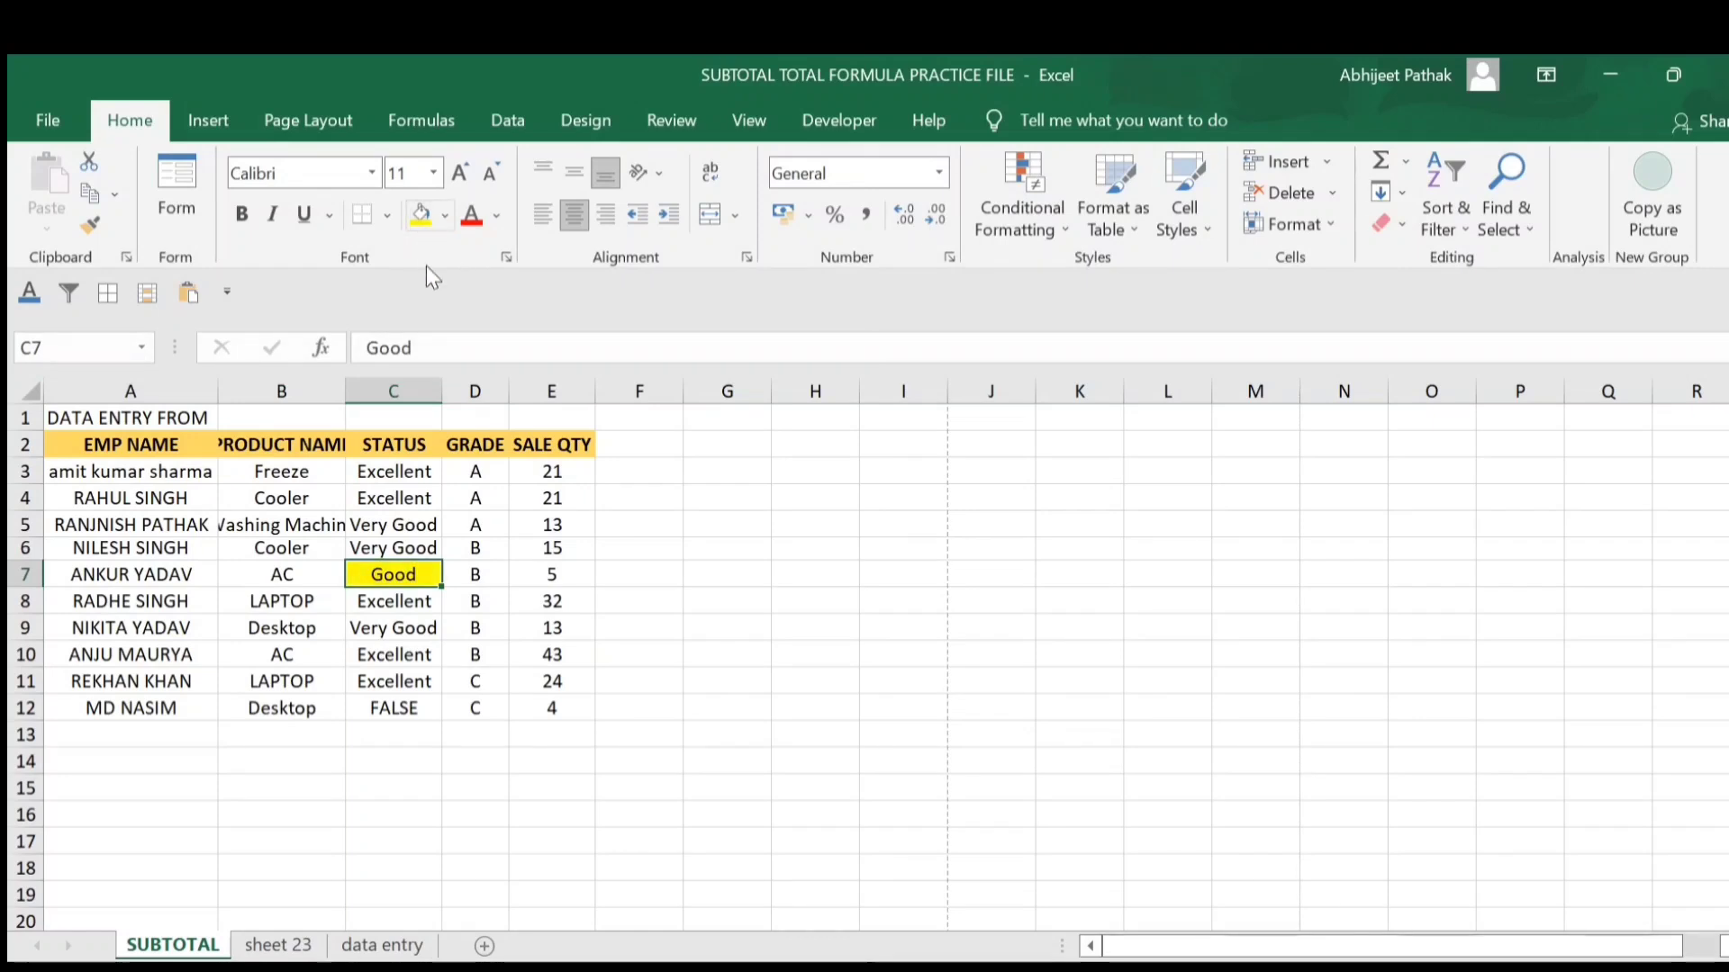
left_click(161, 633)
left_click(148, 473)
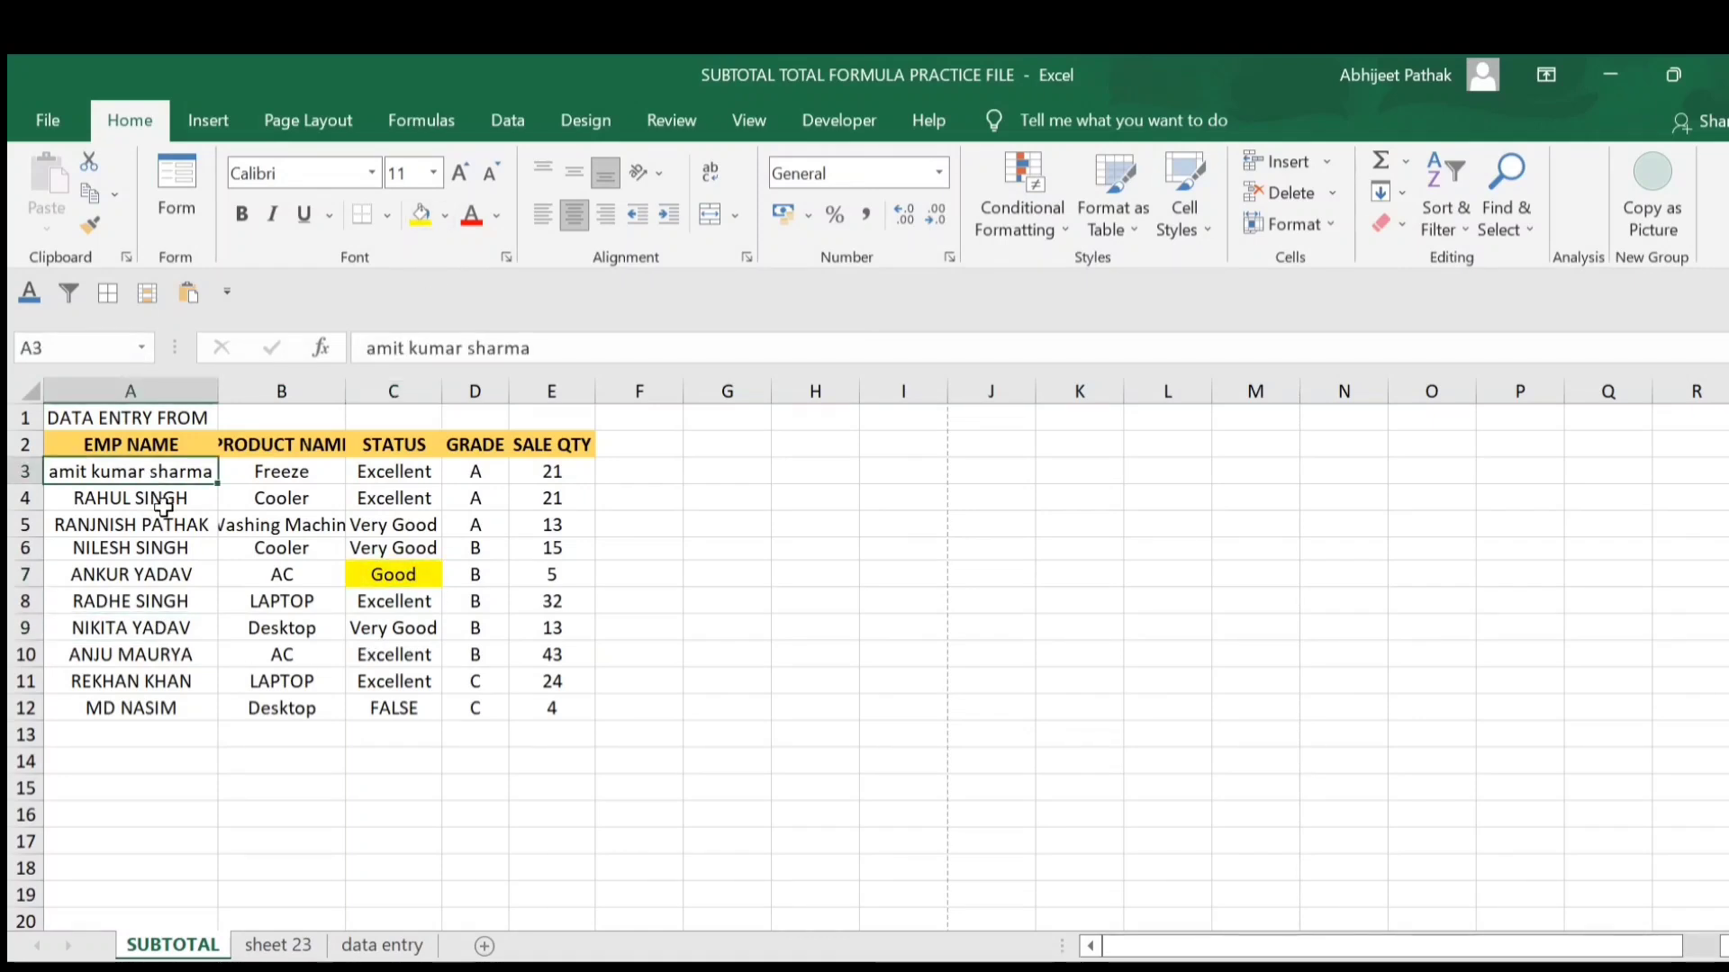
left_click(543, 490)
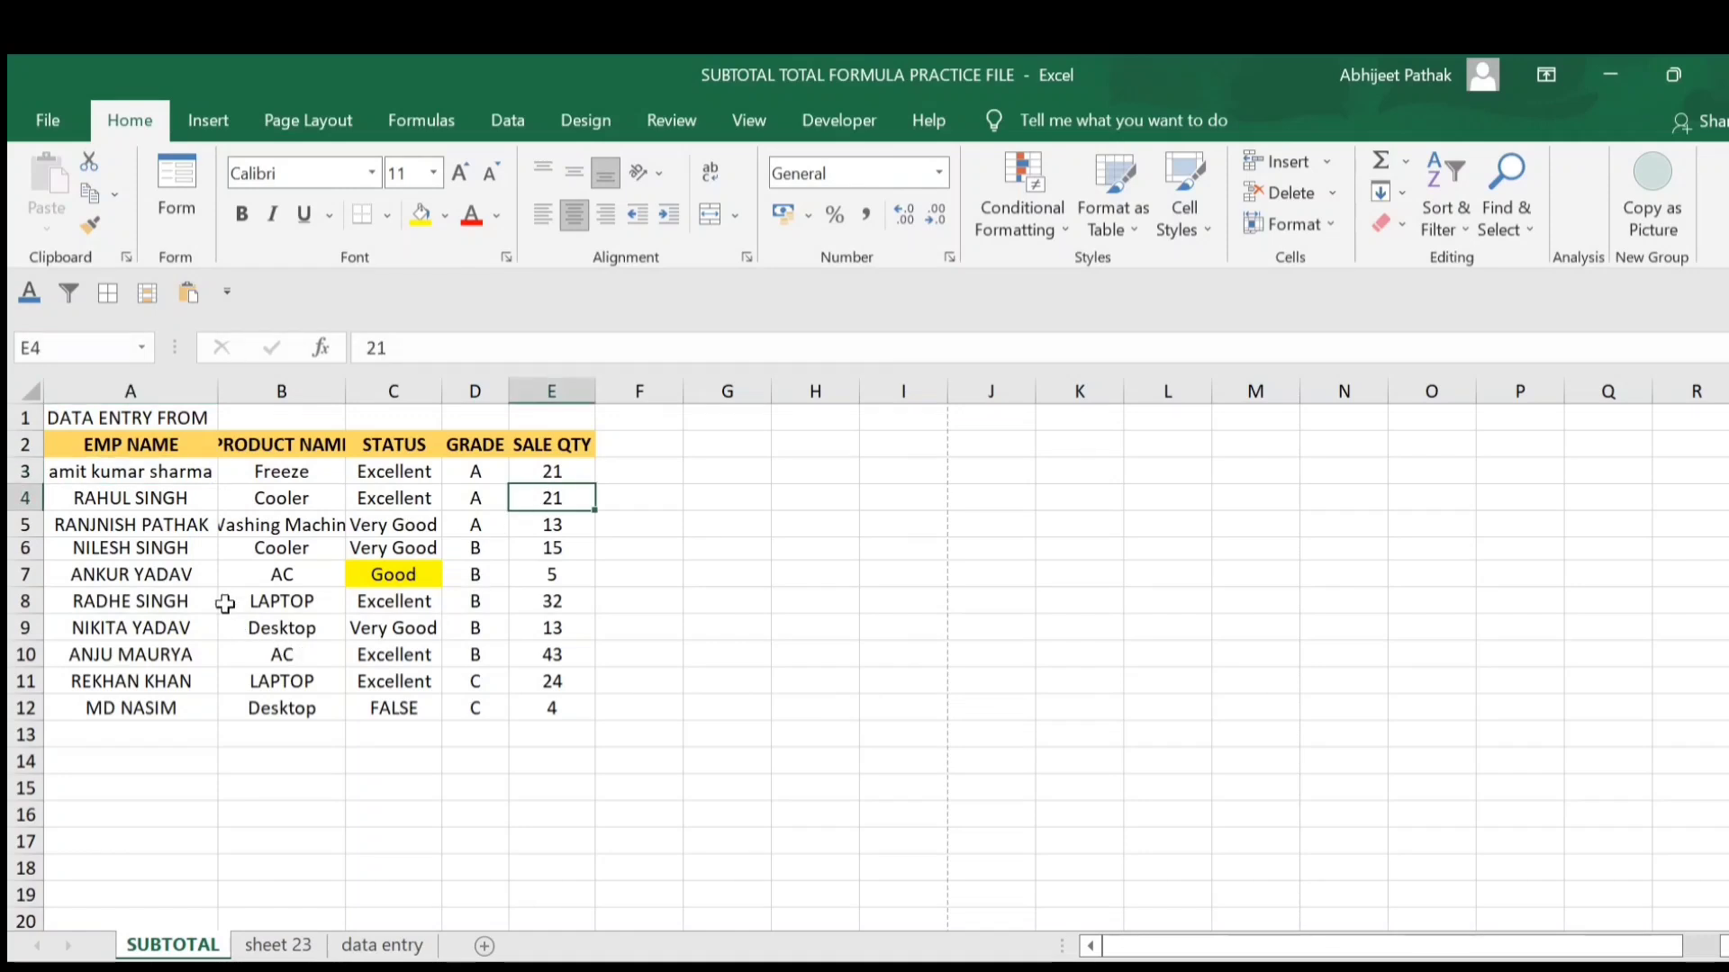
- Repeat the last yellow fill on the employee name cells A7 and A9
left_click(163, 571)
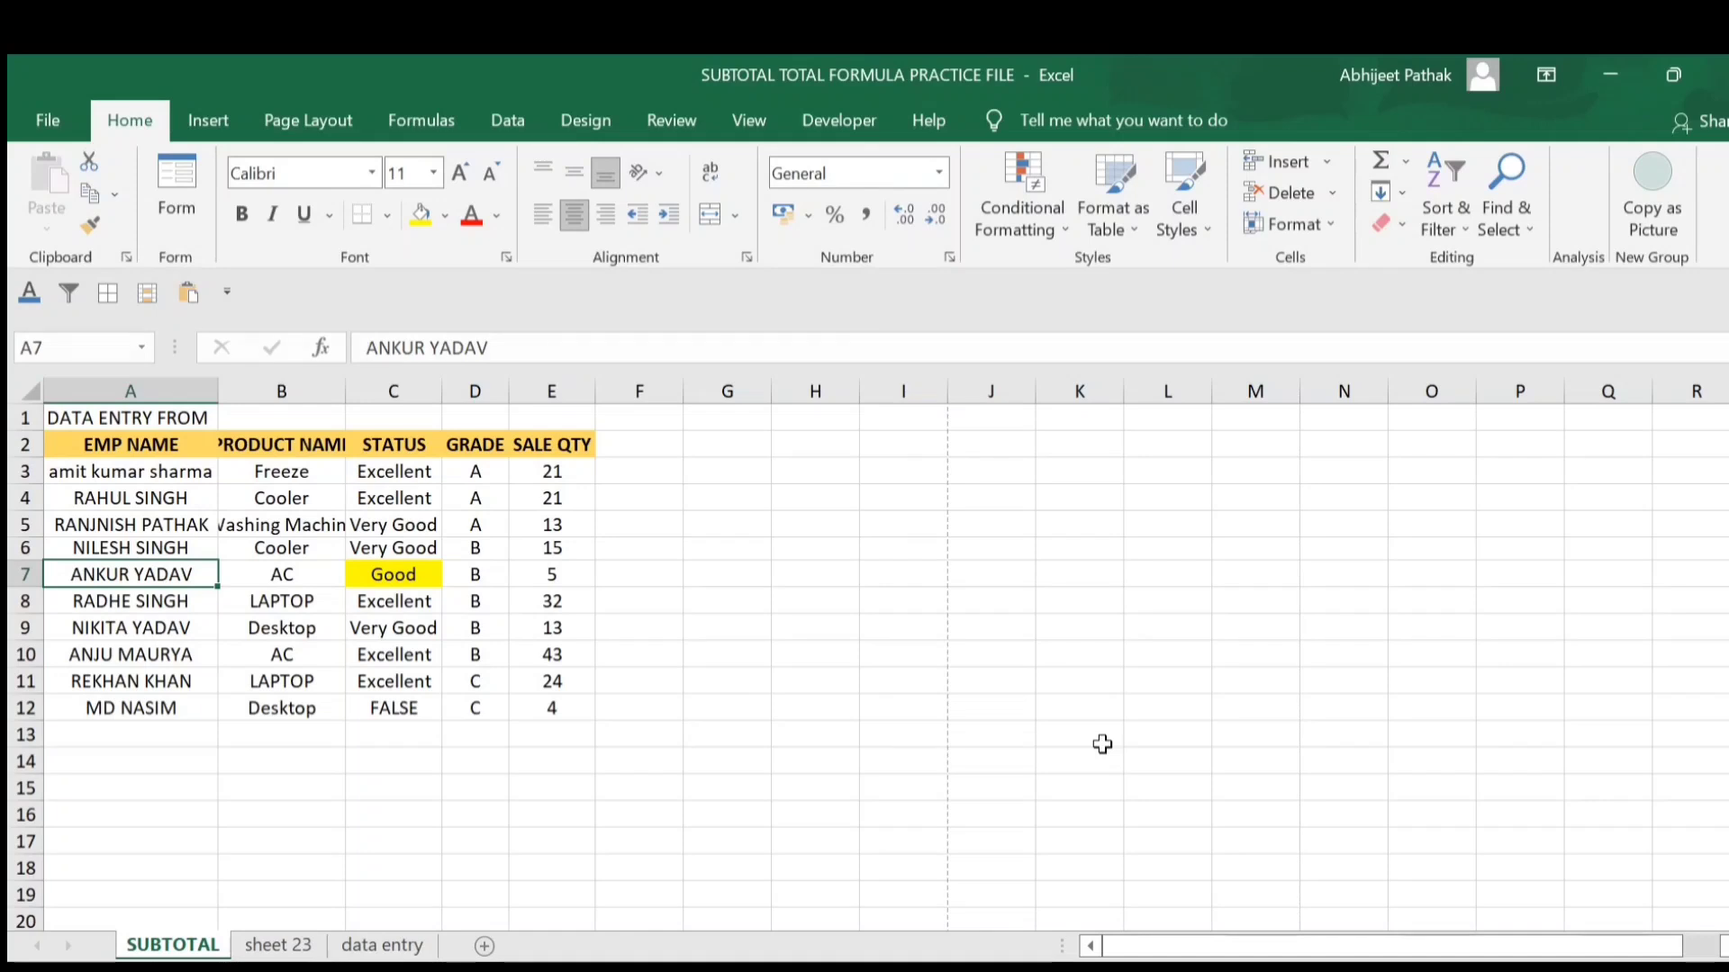
key("F4")
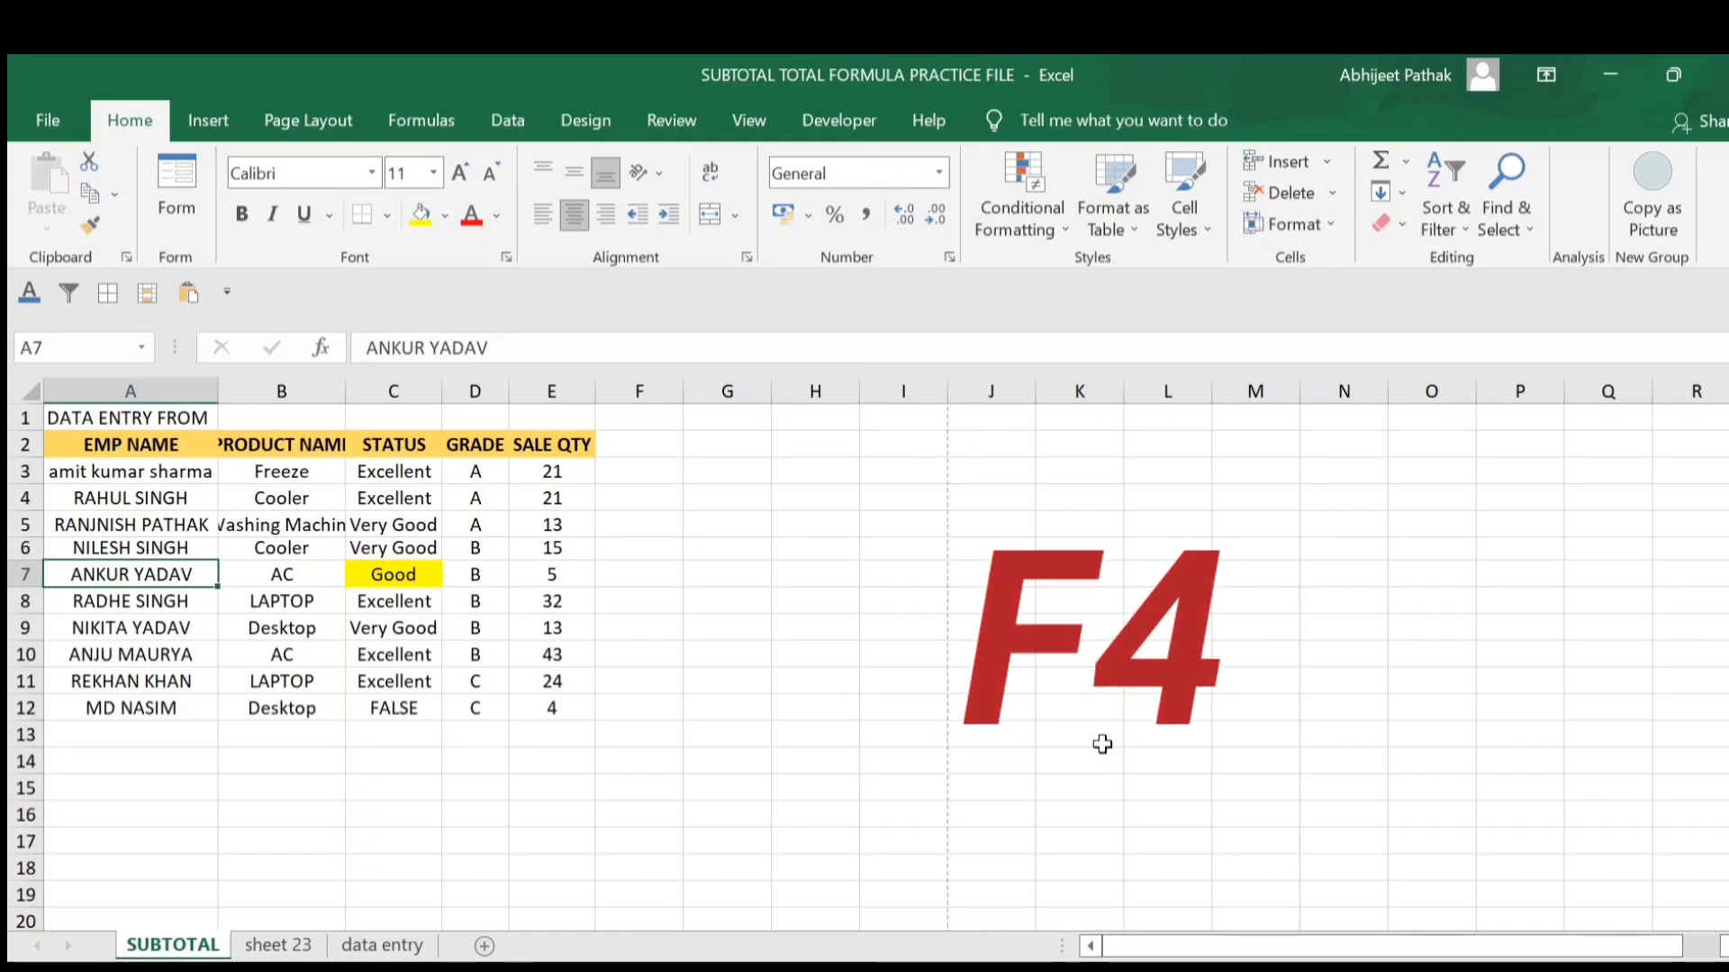
key("F4")
key("Down")
key("Down")
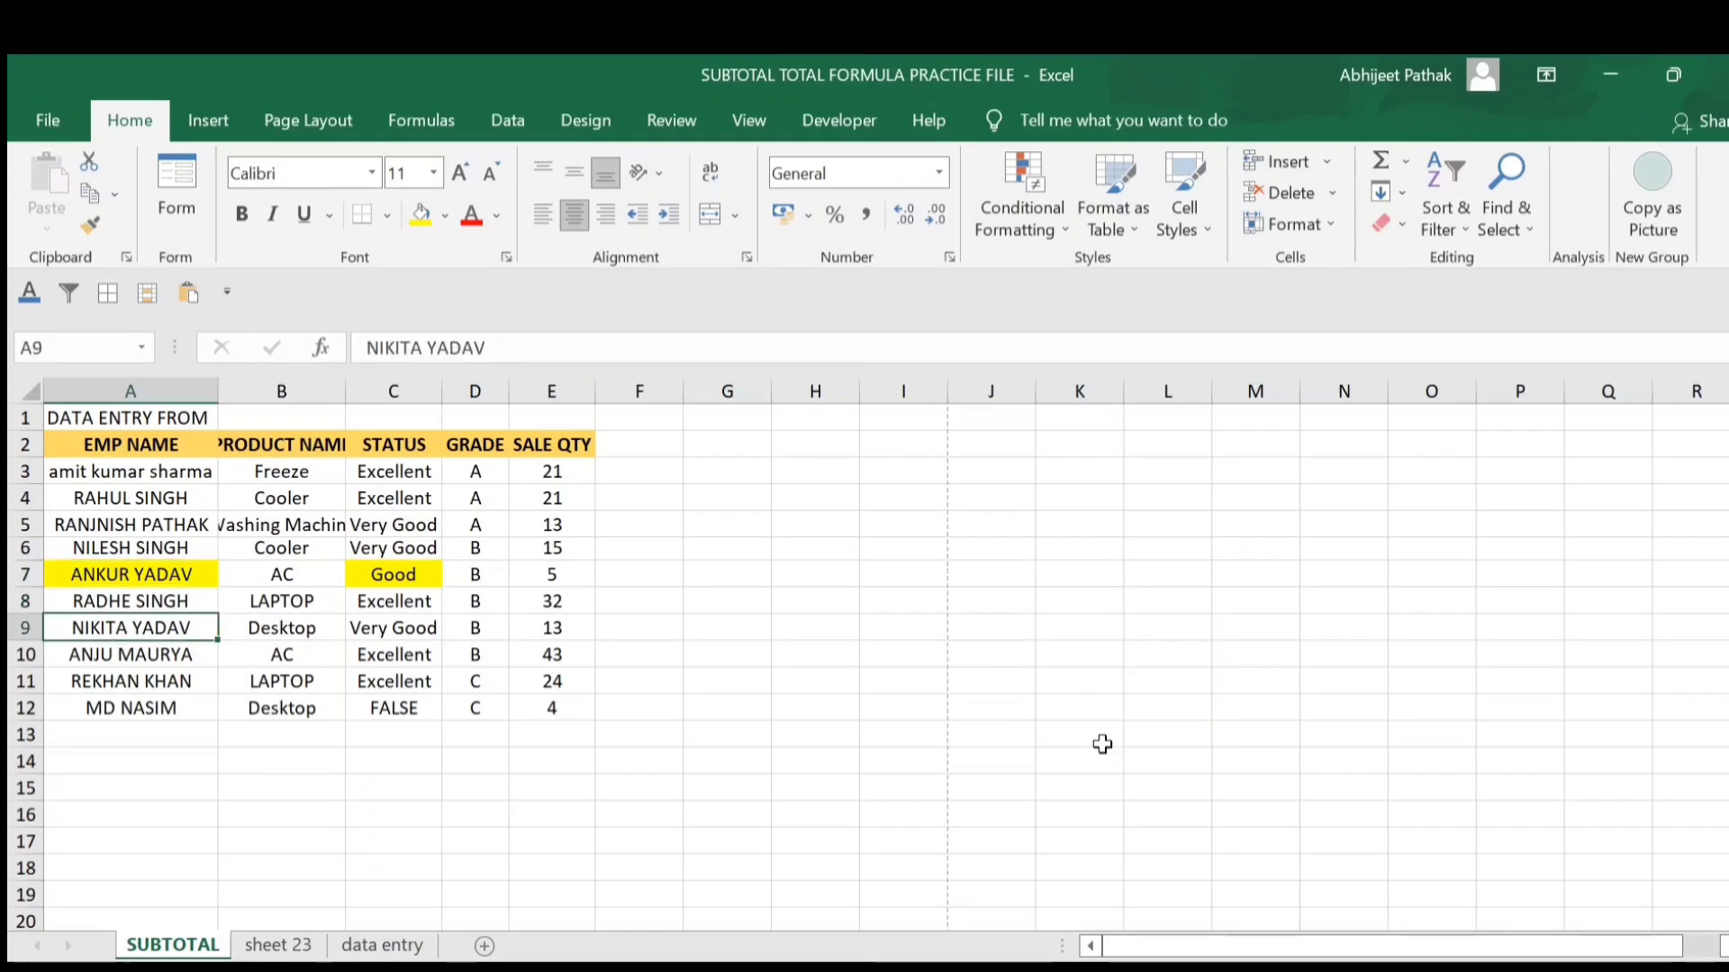
key("F4")
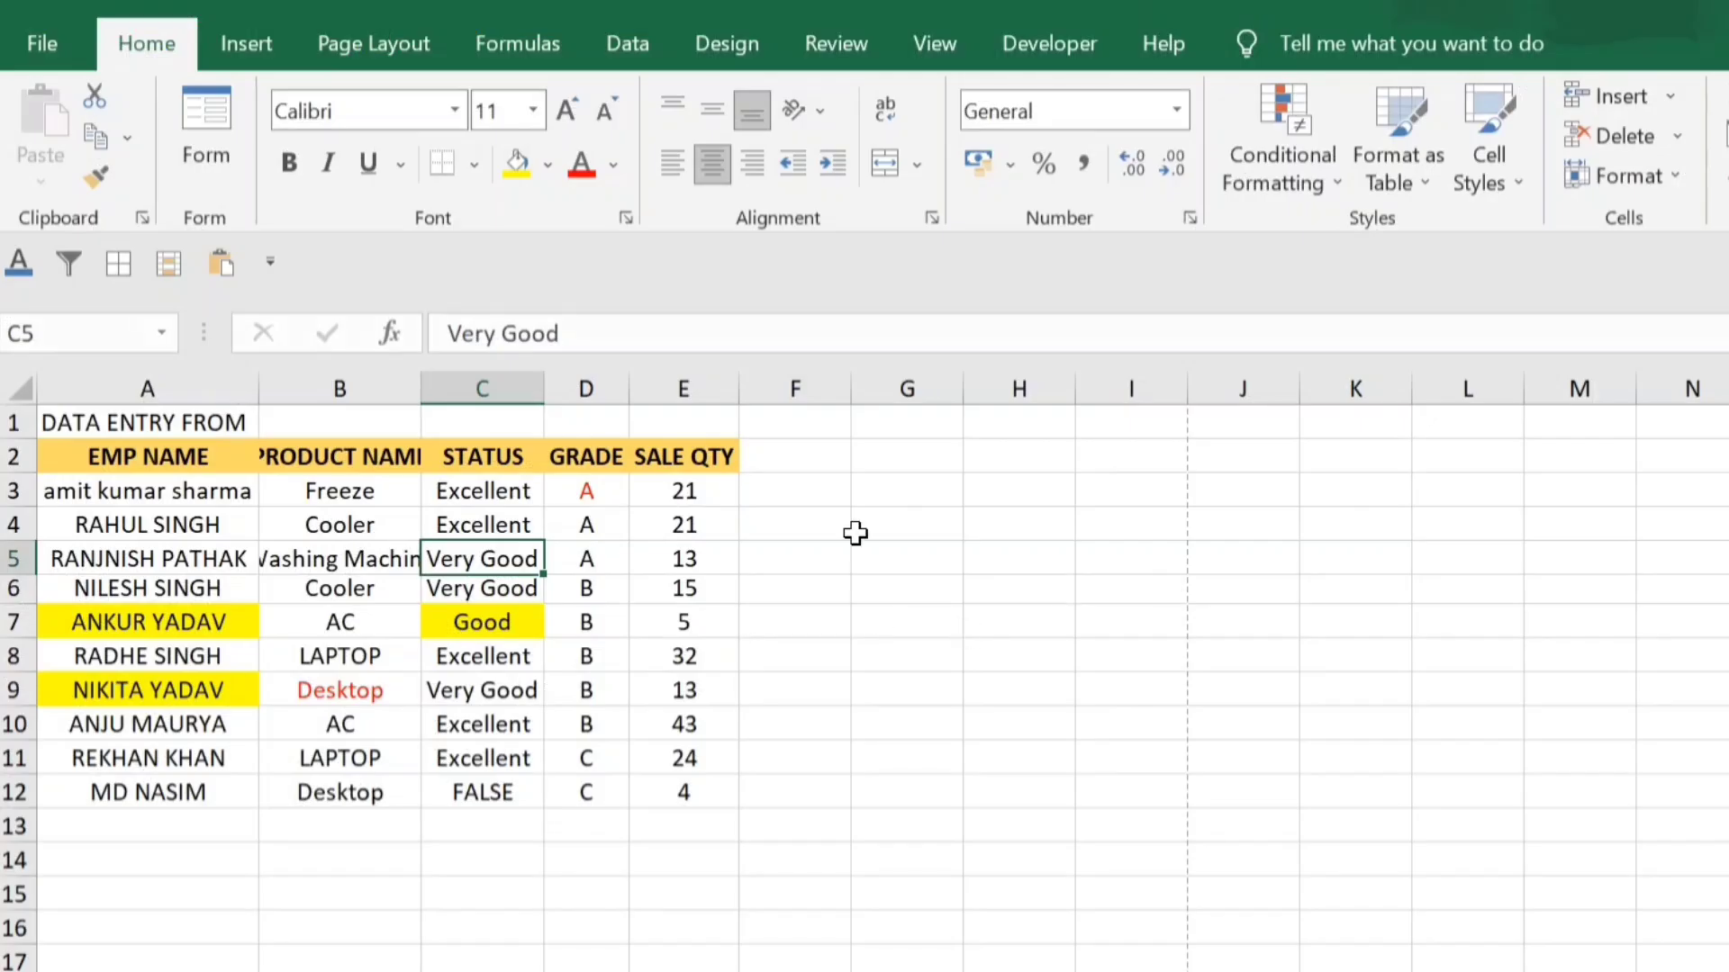
- Overwrite the status in C5 with a first name in capitals, then undo the entry
key("Right")
key("Left")
type("RAM")
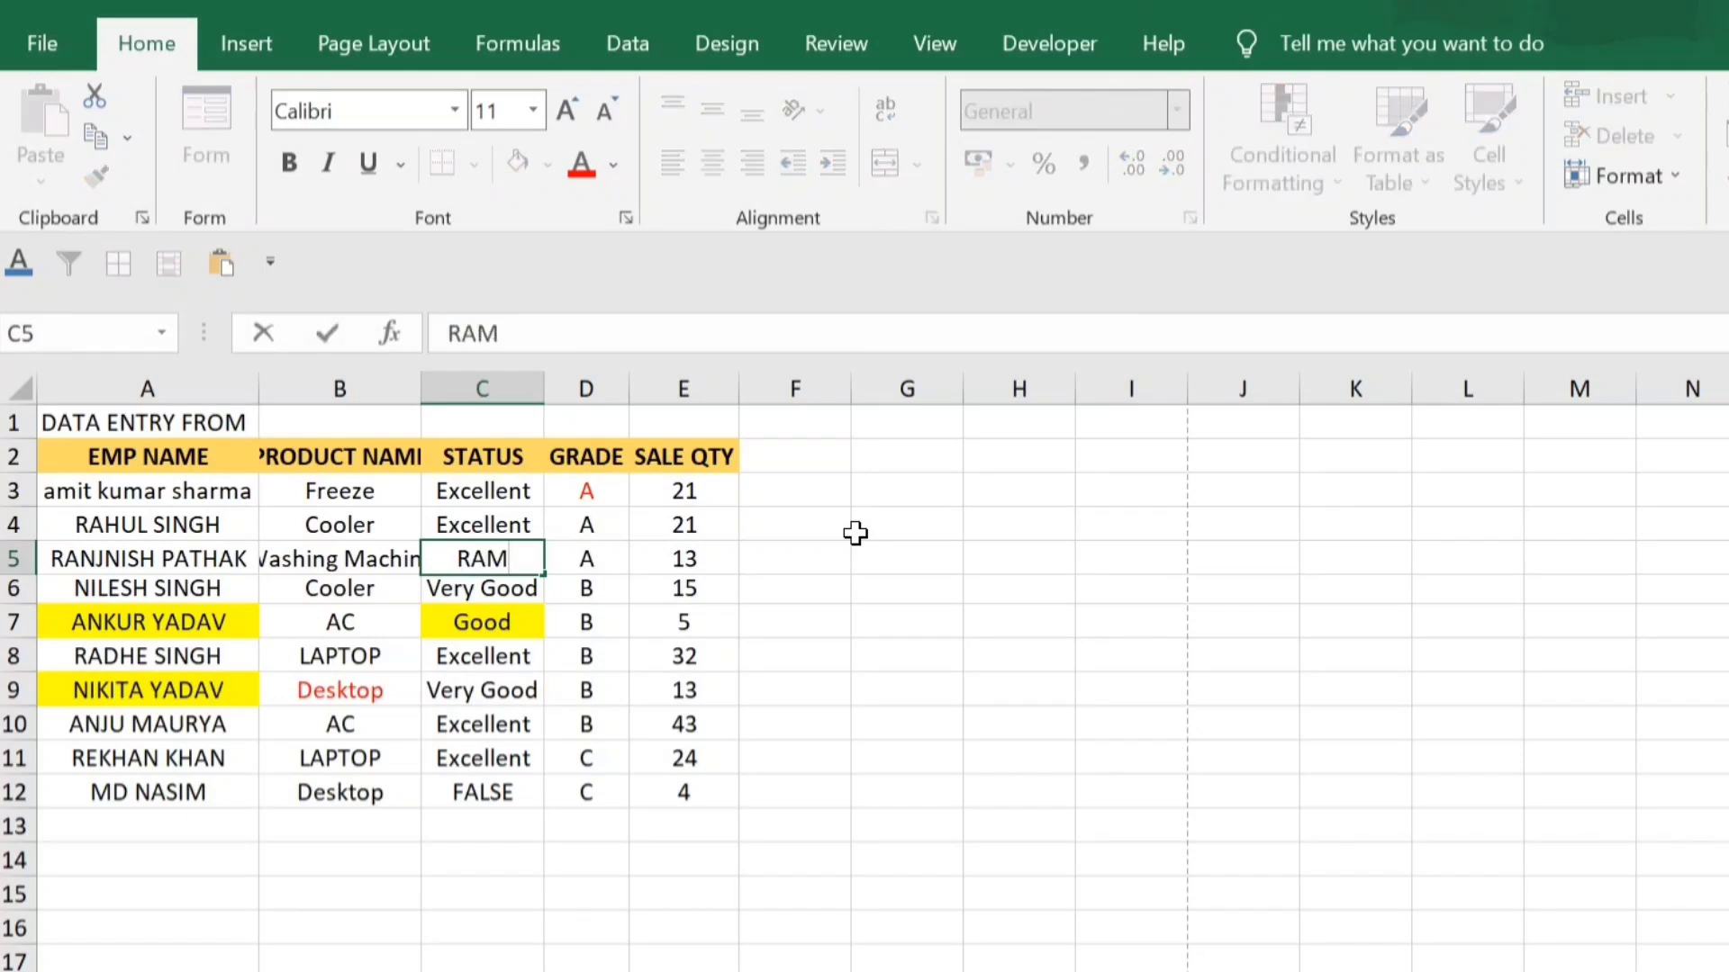
key("ctrl+Return")
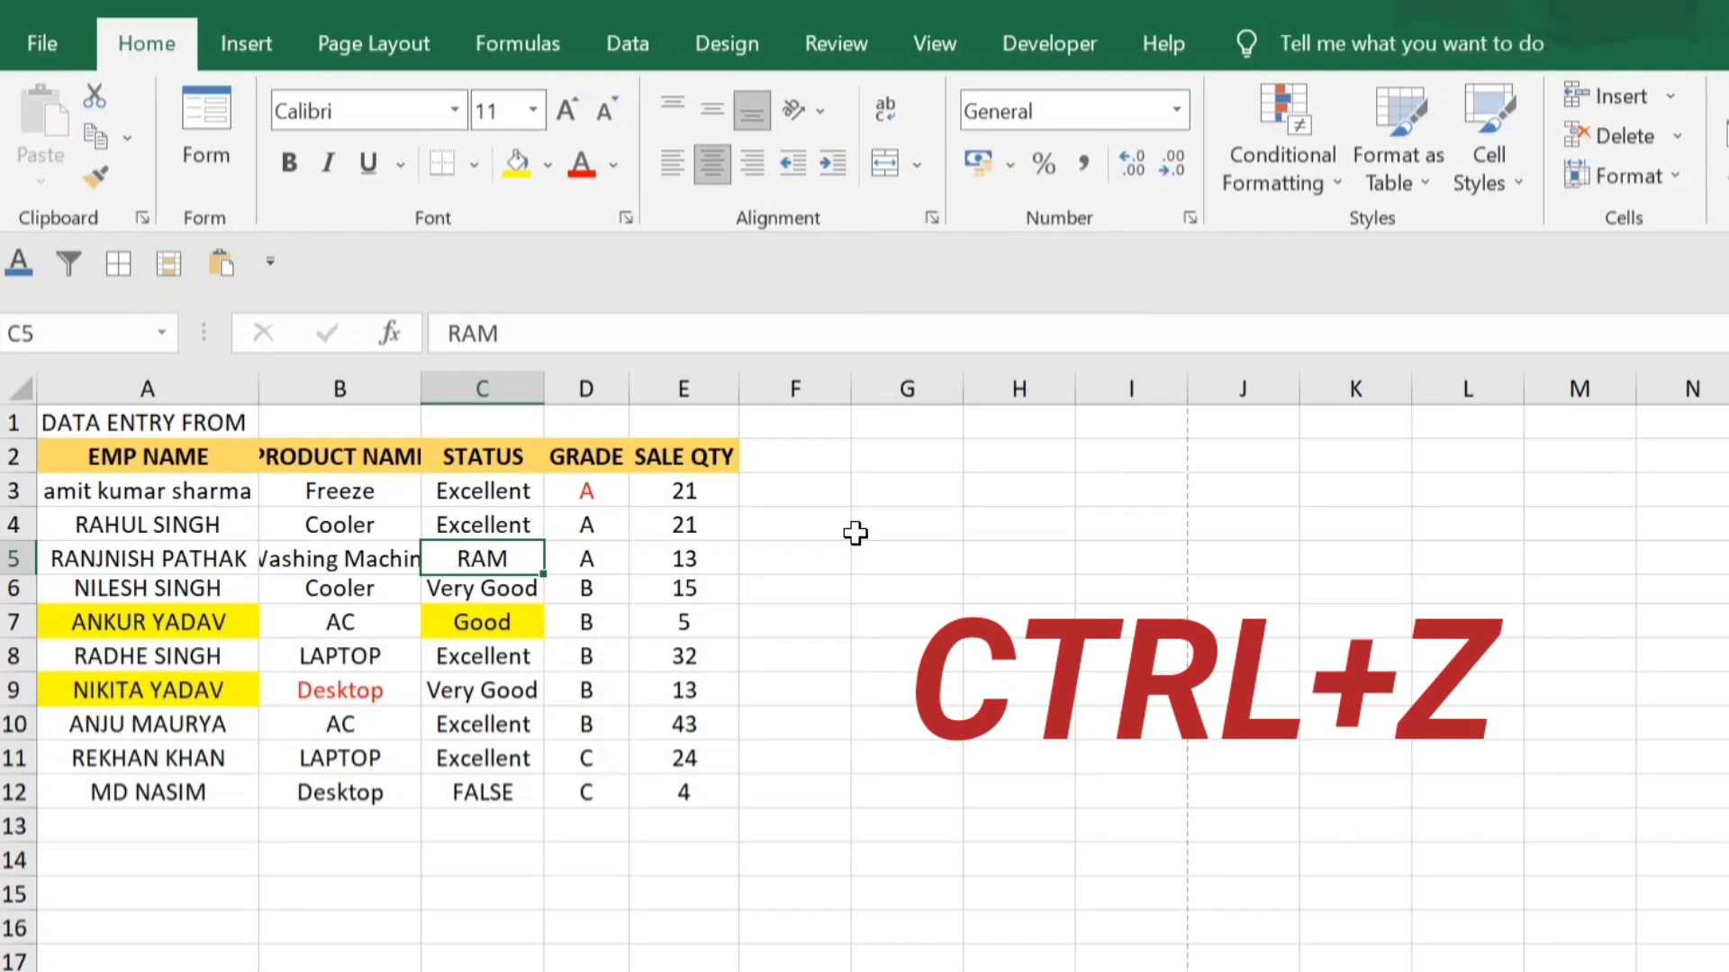
key("ctrl+z")
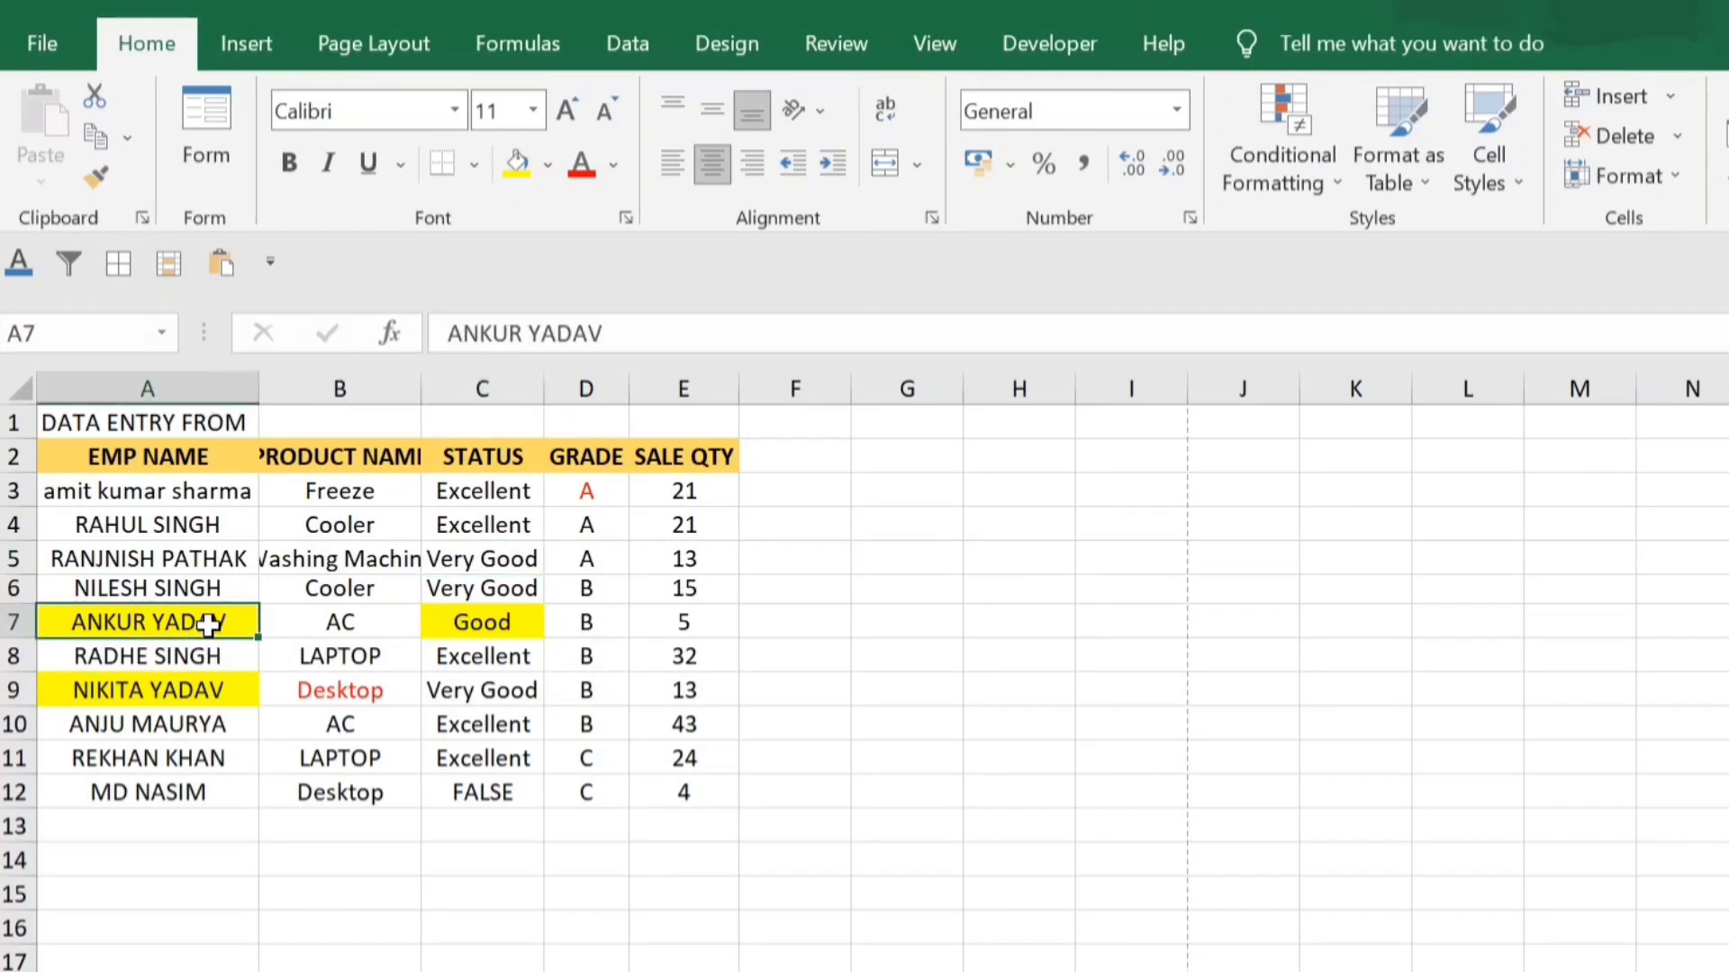
- Undo the red font colours in D3 and B9 and the repeated yellow fills in A7 and A9
left_click(358, 693)
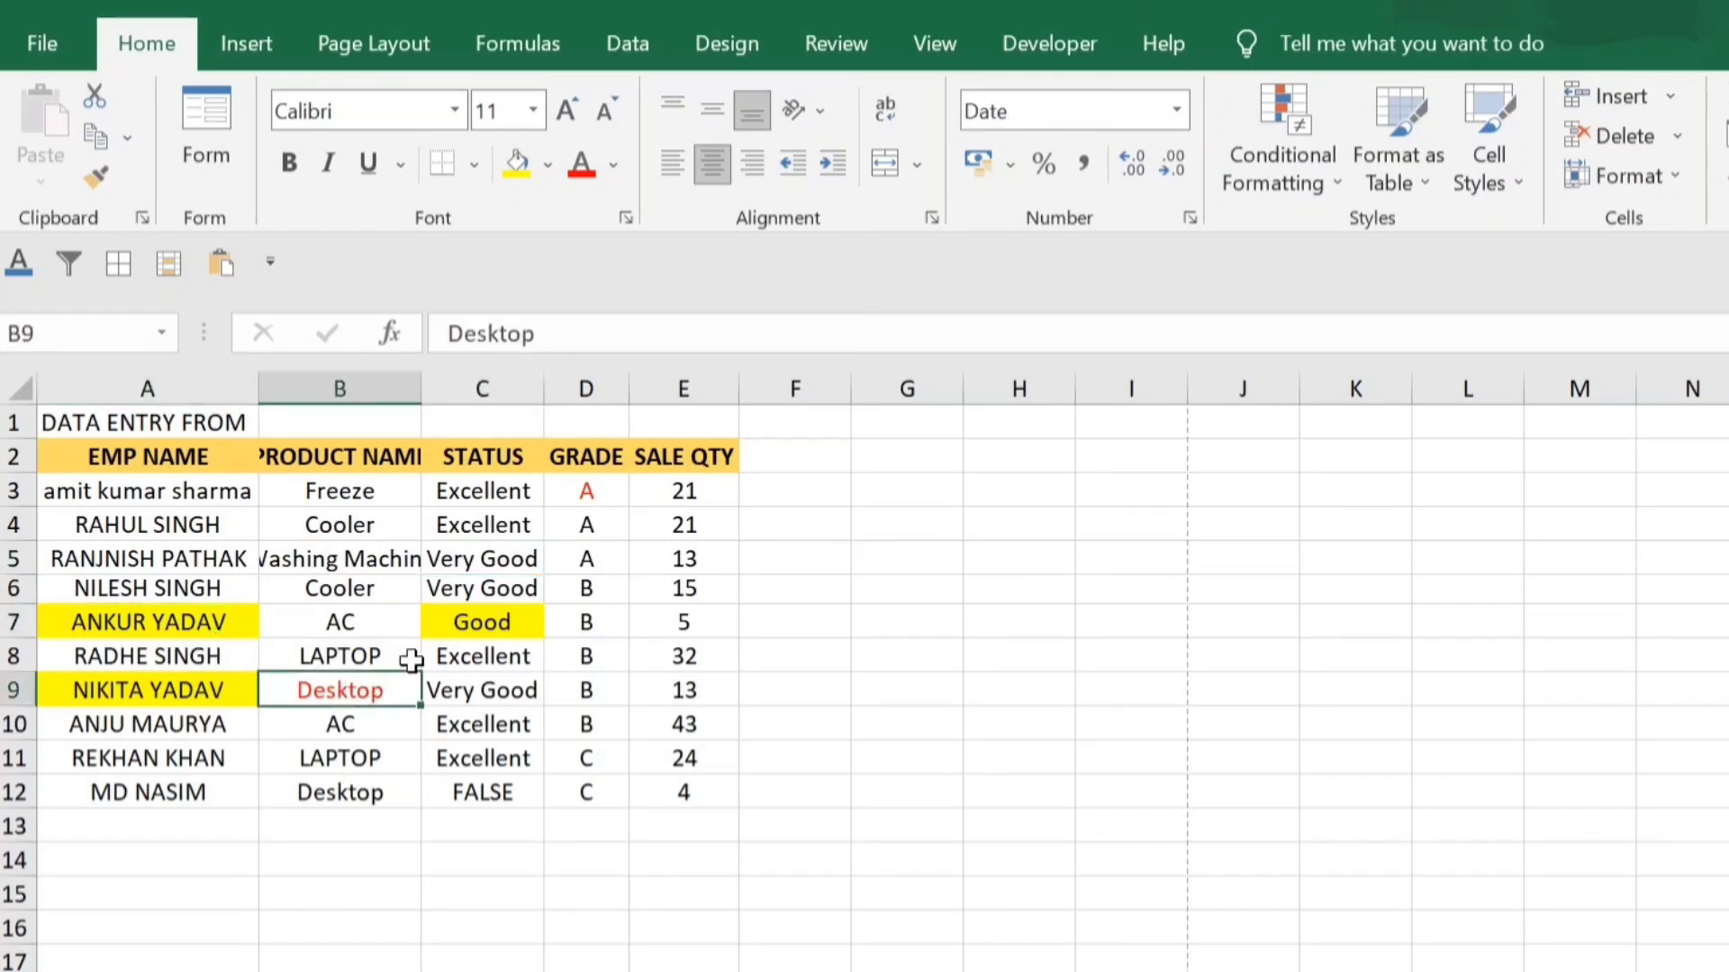
left_click(461, 625)
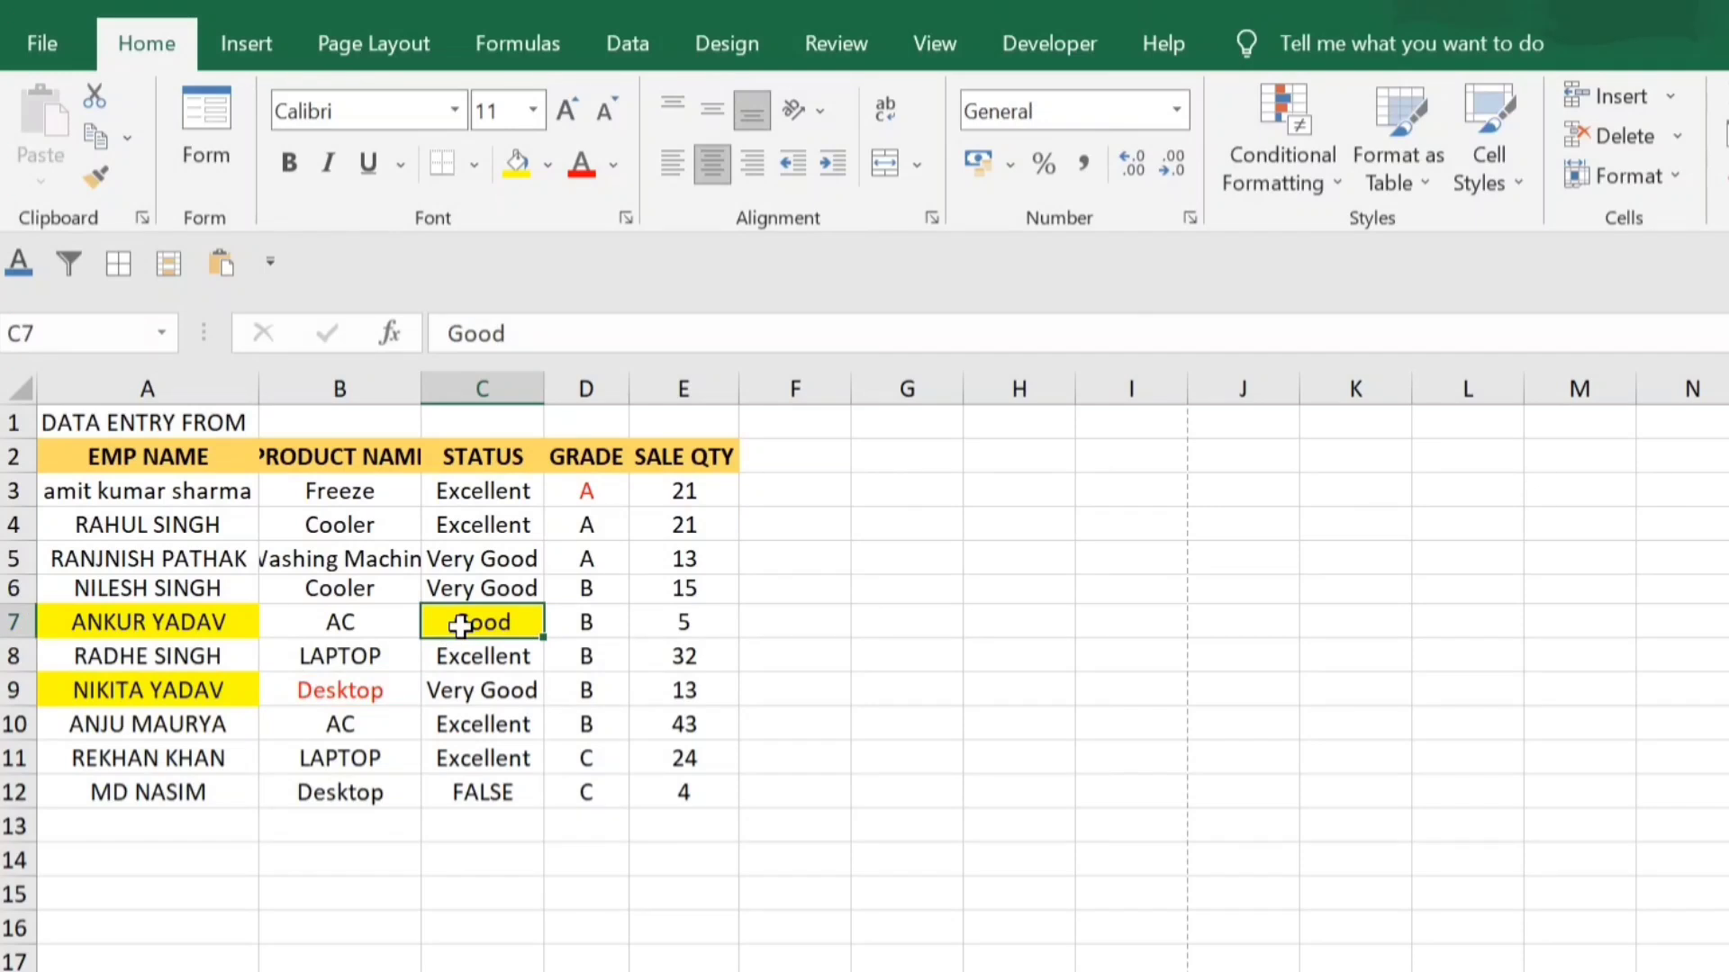
key("ctrl+z")
key("ctrl+z")
key("ctrl+z")
key("ctrl+z")
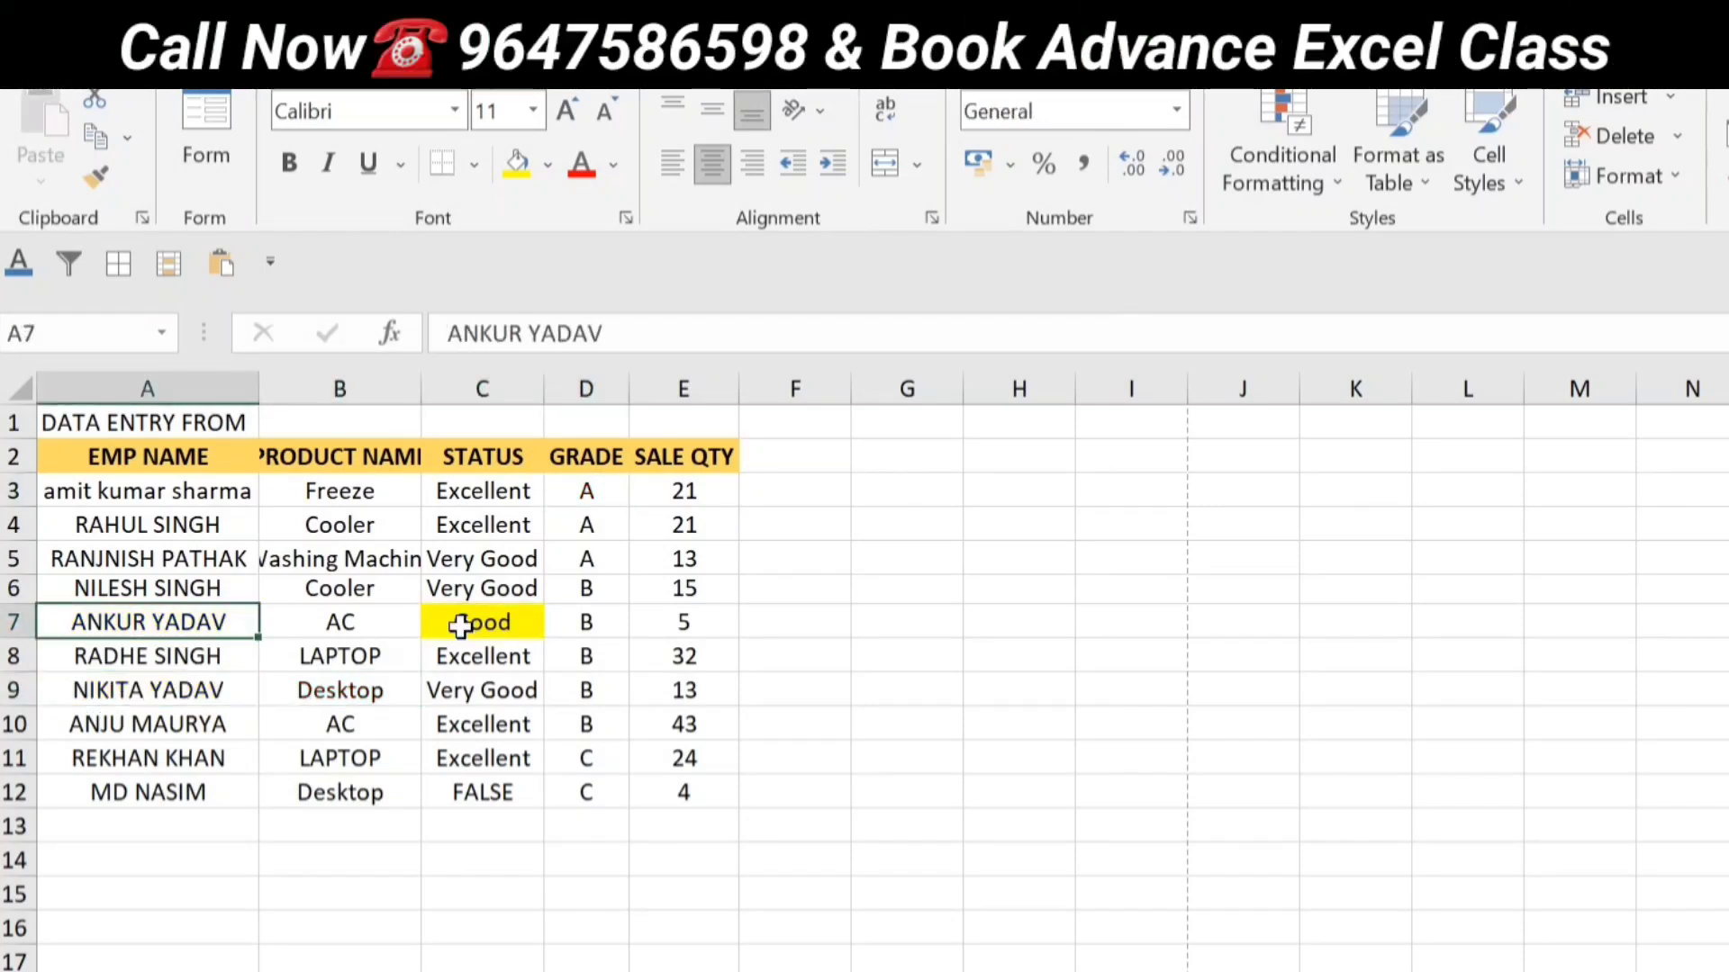
- Undo the yellow fill in the status cell C7
key("ctrl+z")
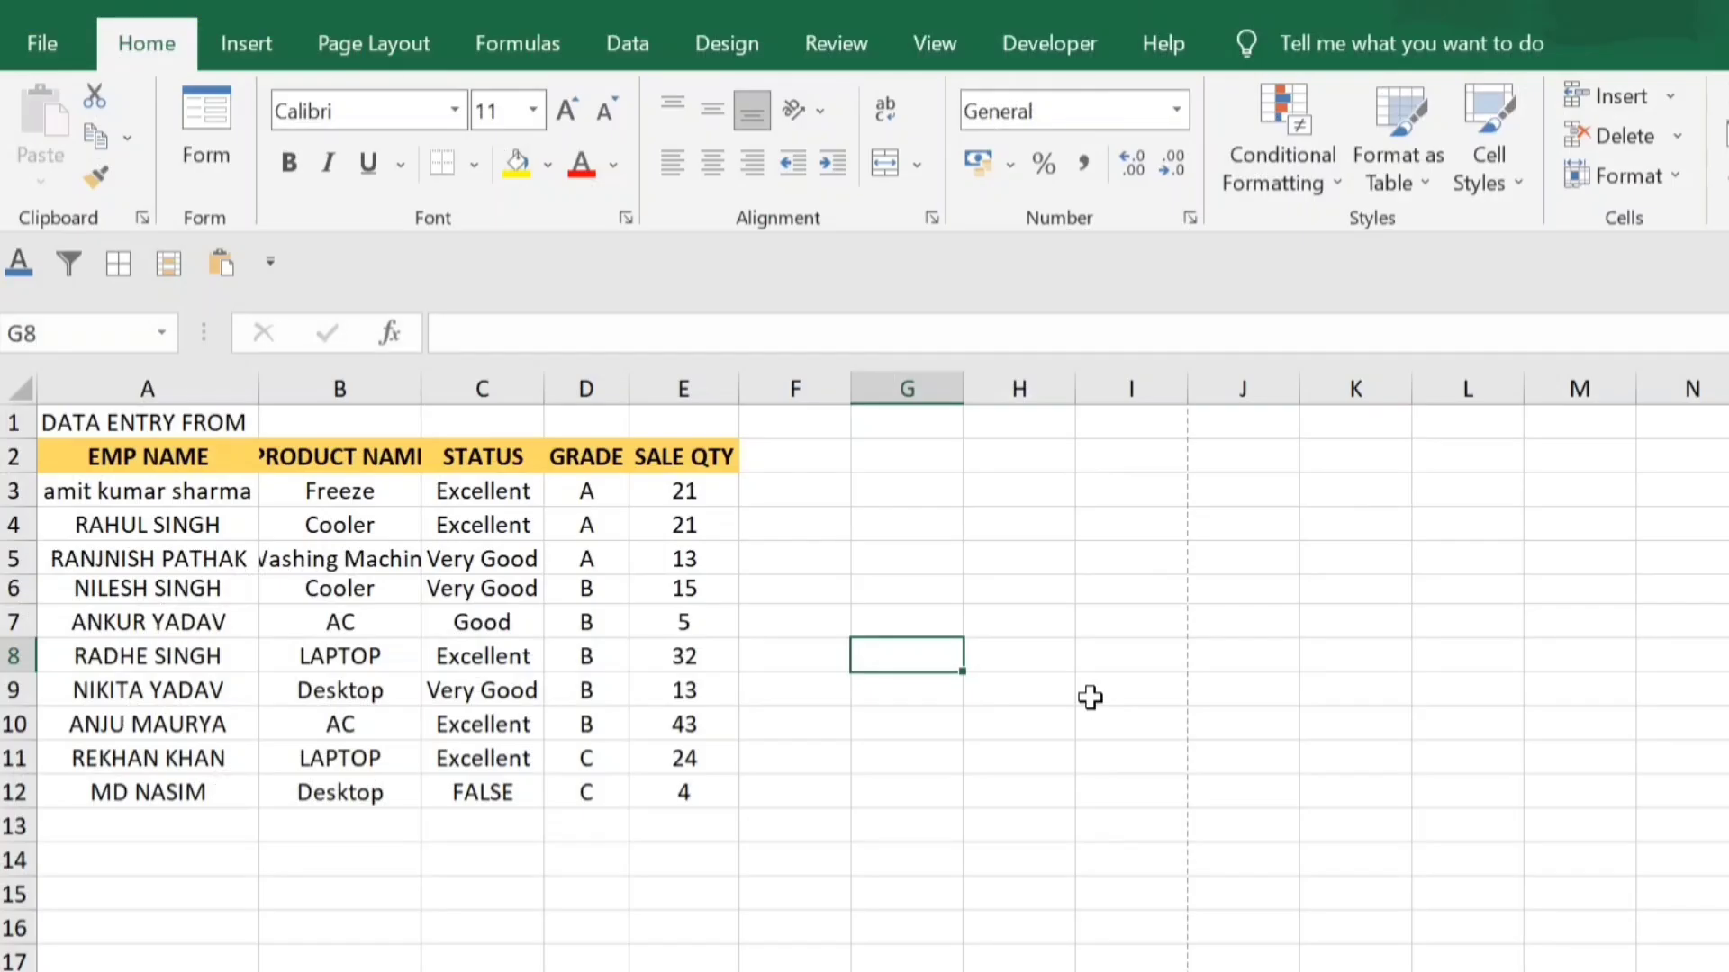
- Create a new blank workbook and save it to the Desktop as Book5
key("ctrl+n")
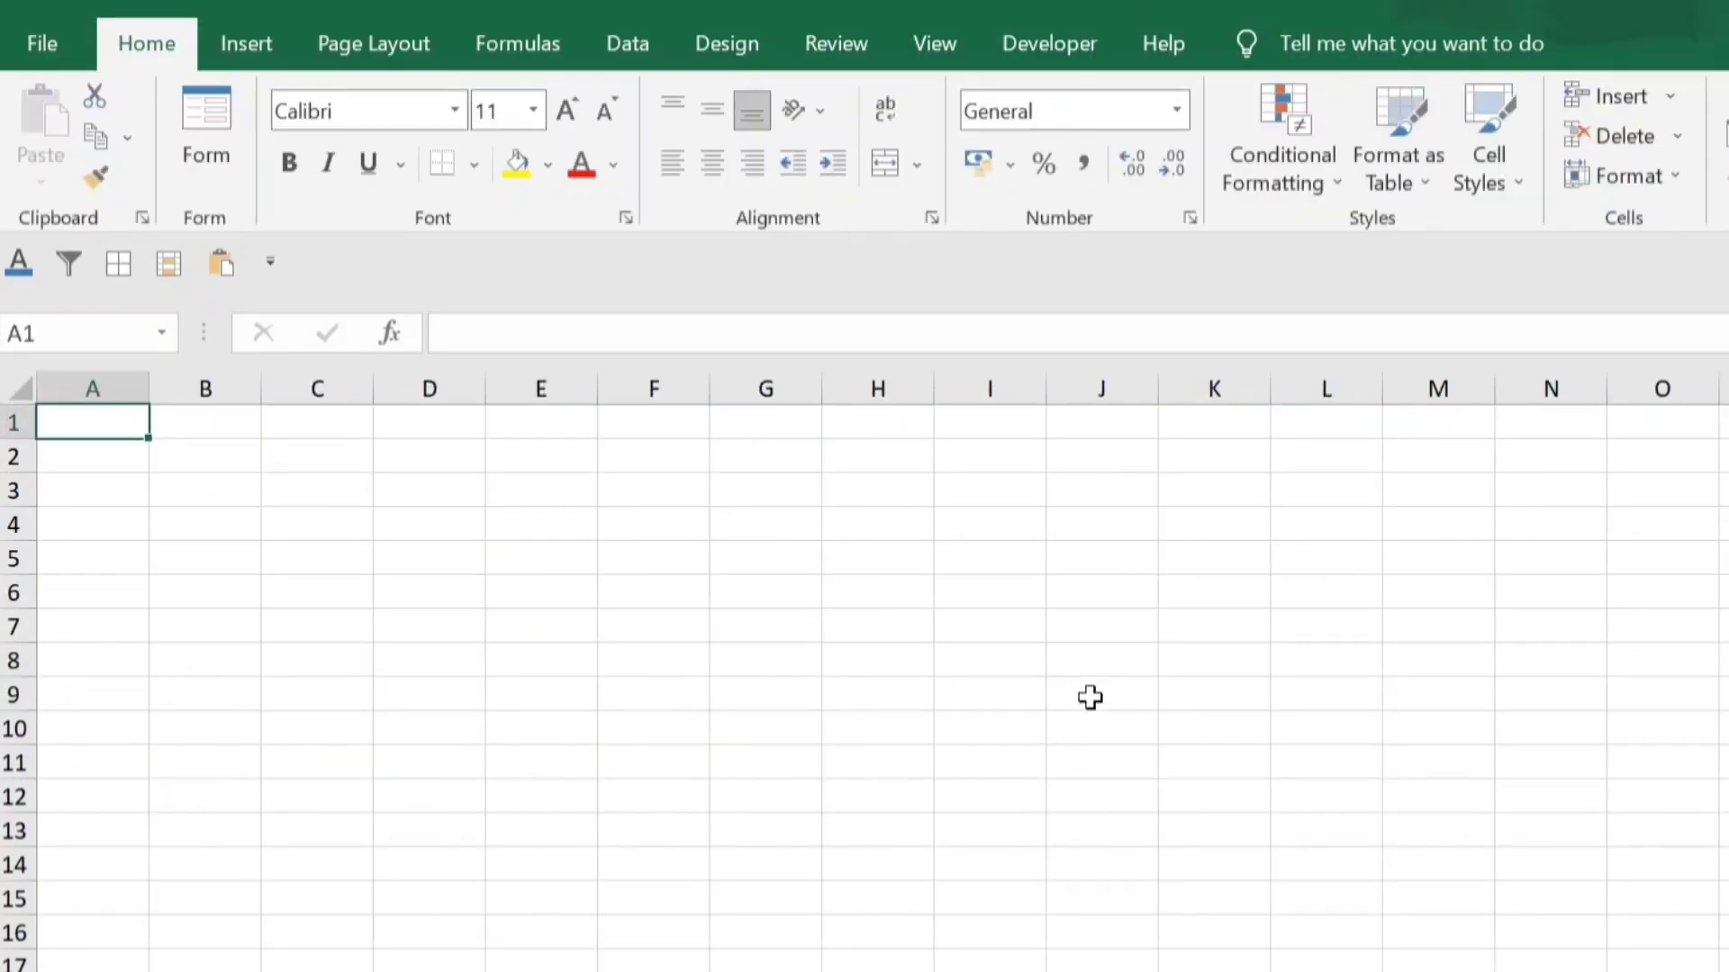
key("ctrl+s")
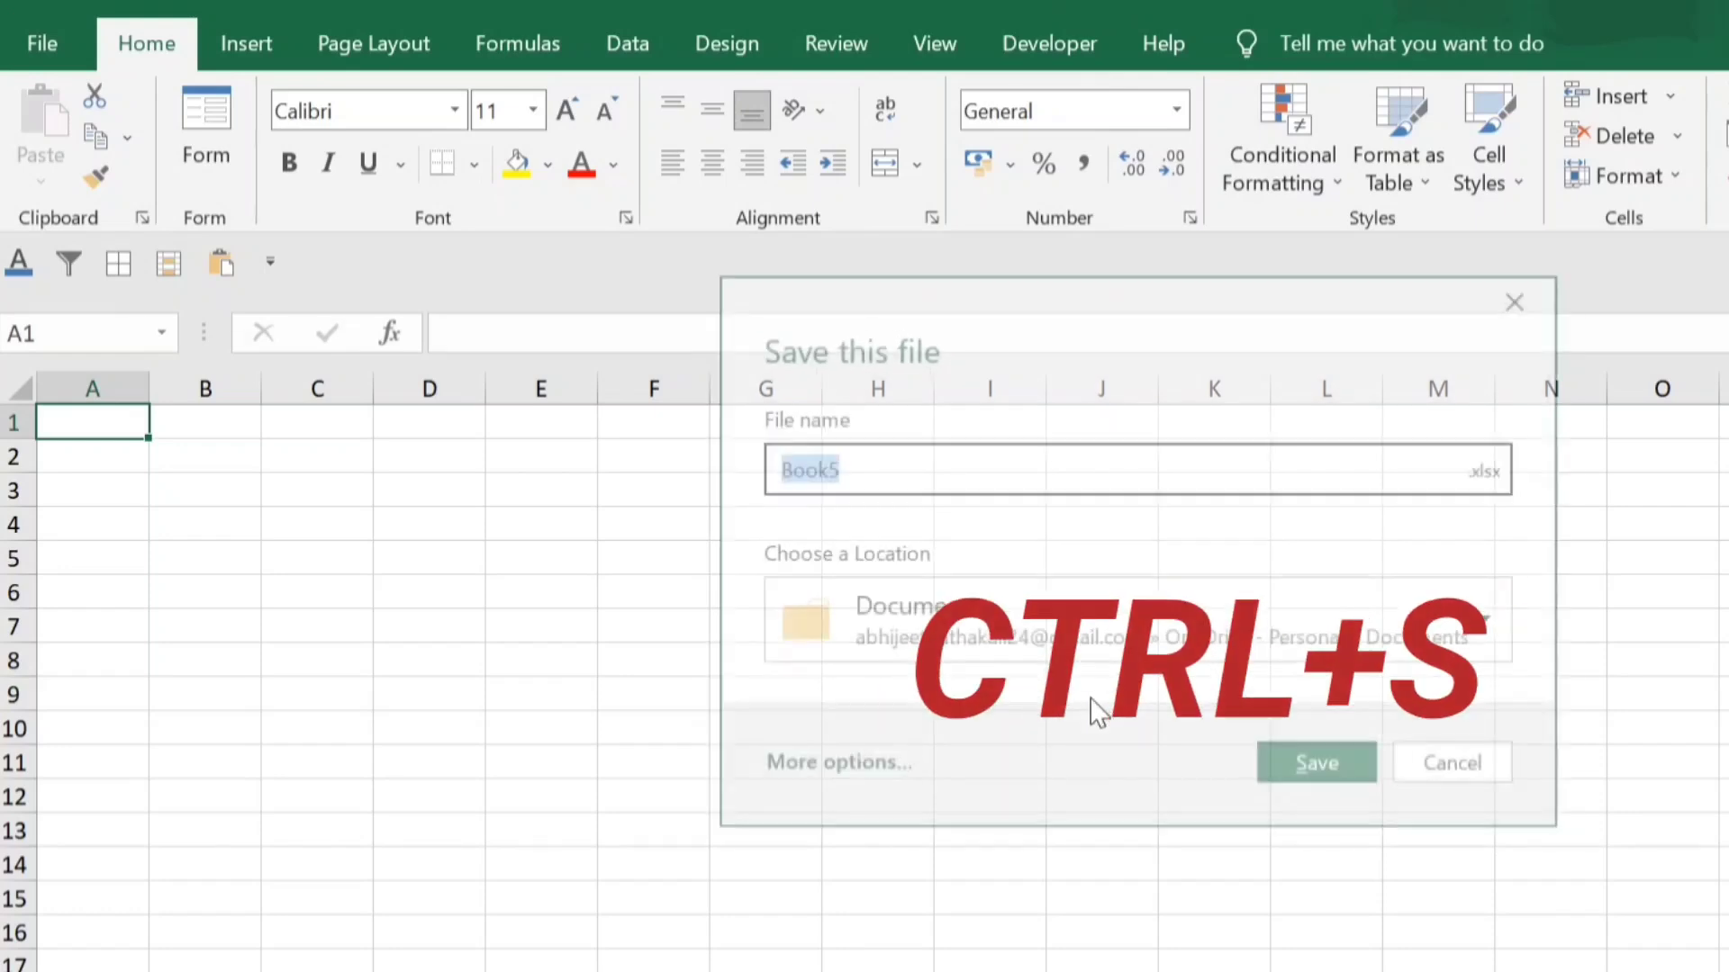
left_click(845, 767)
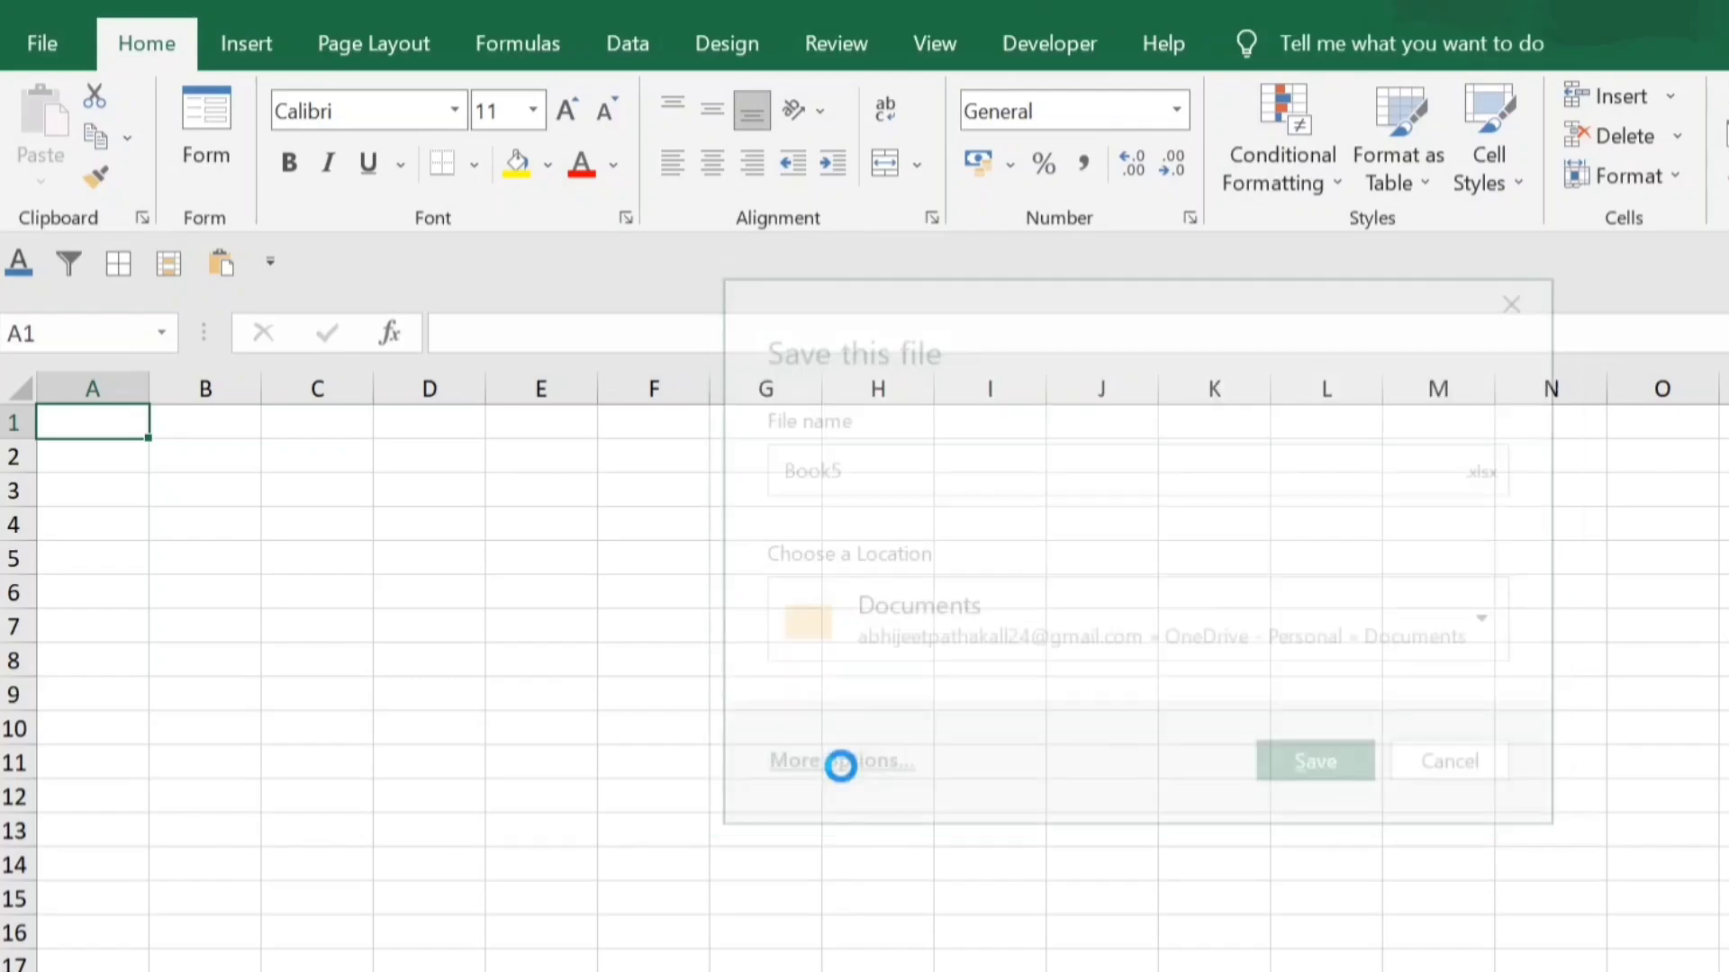
left_click(456, 658)
scroll(216, 224, "up", 3)
scroll(208, 232, "up", 2)
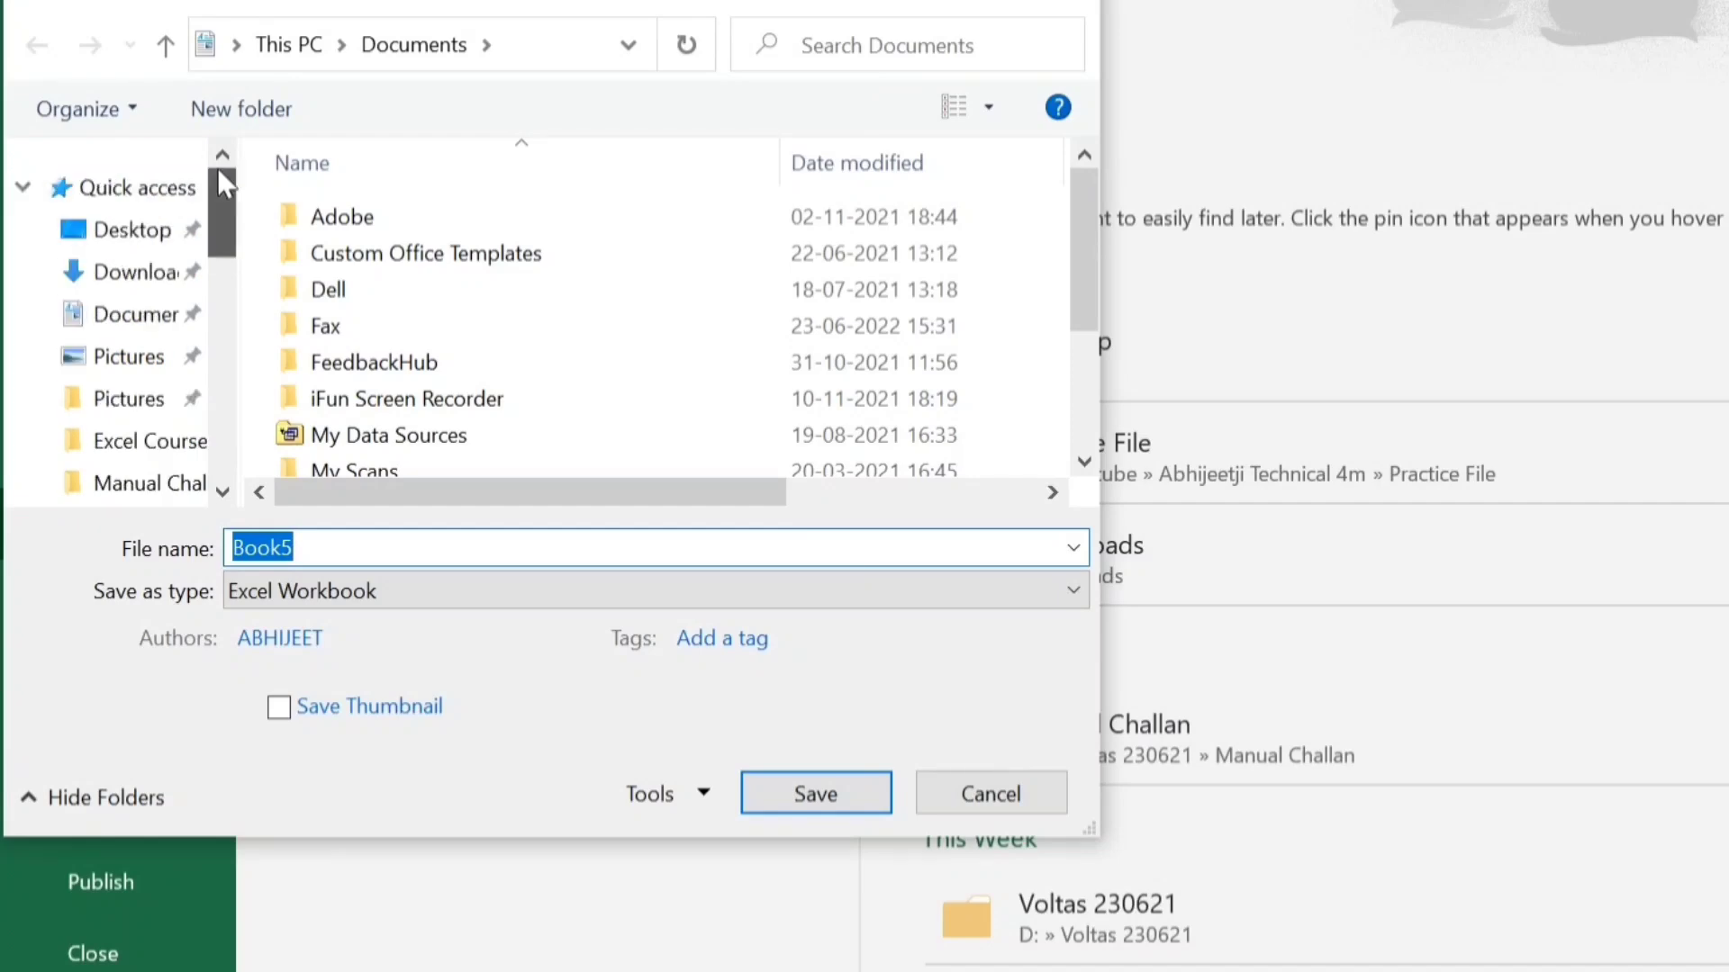
left_click(133, 230)
left_click(796, 798)
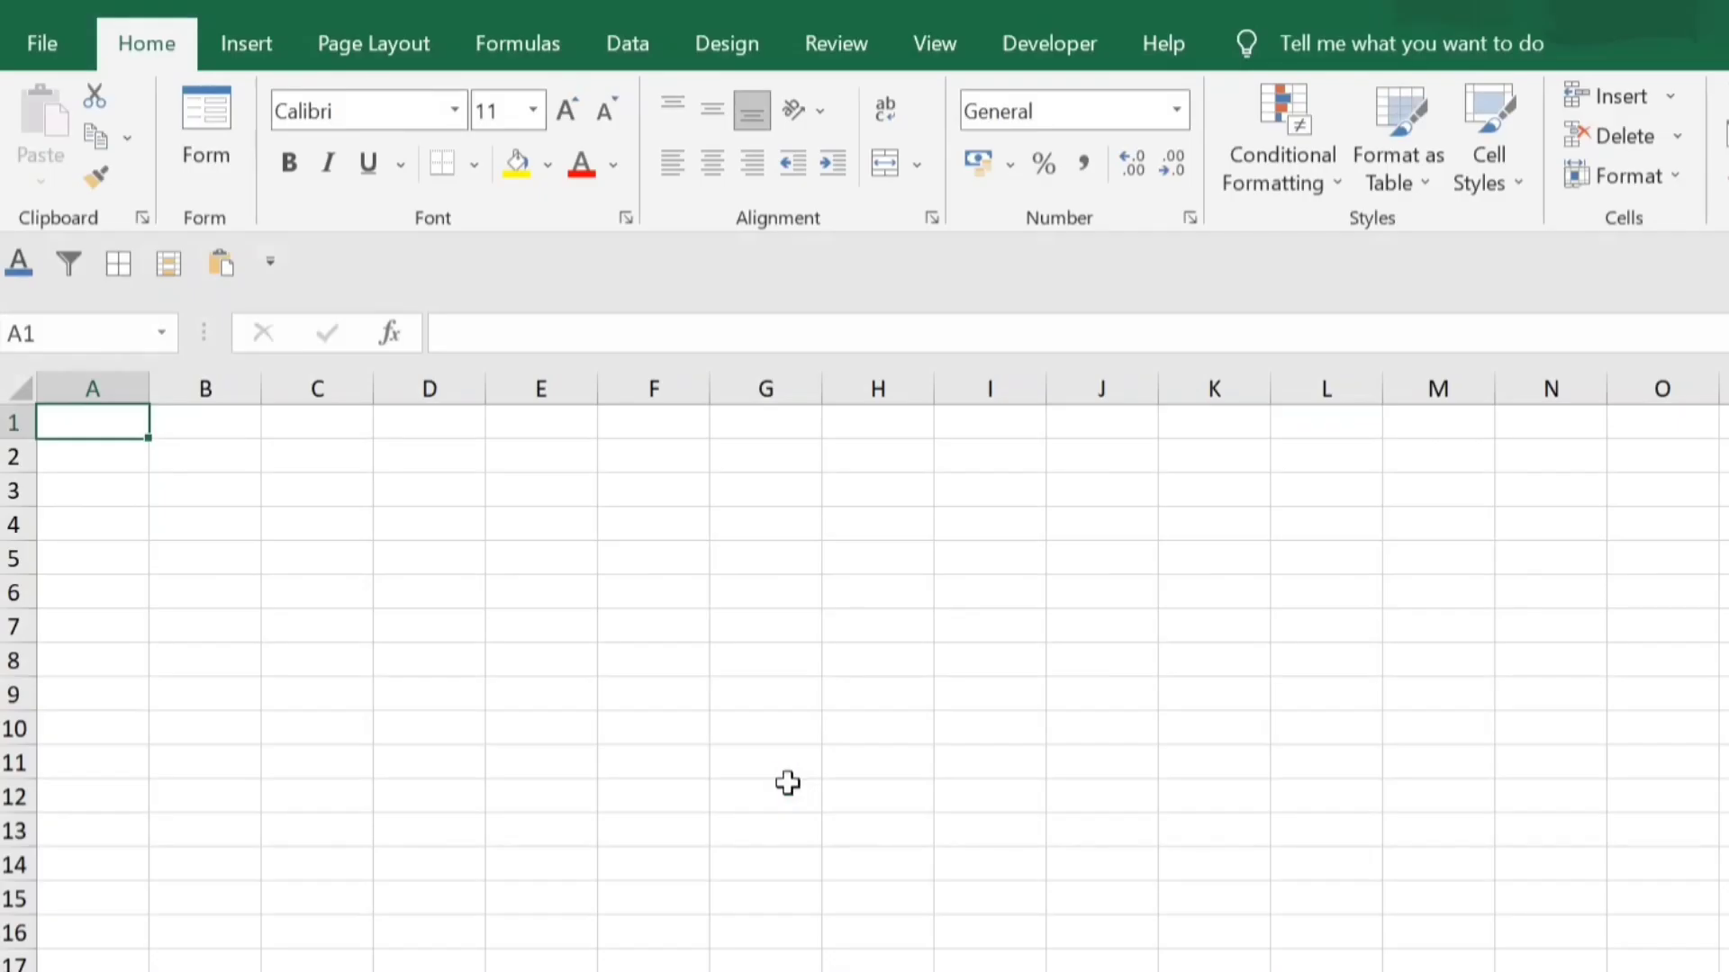
- Enter DDF in cell G10 of the new workbook and return to that cell
left_click(760, 721)
type("DDF")
key("Tab")
key("shift+Tab")
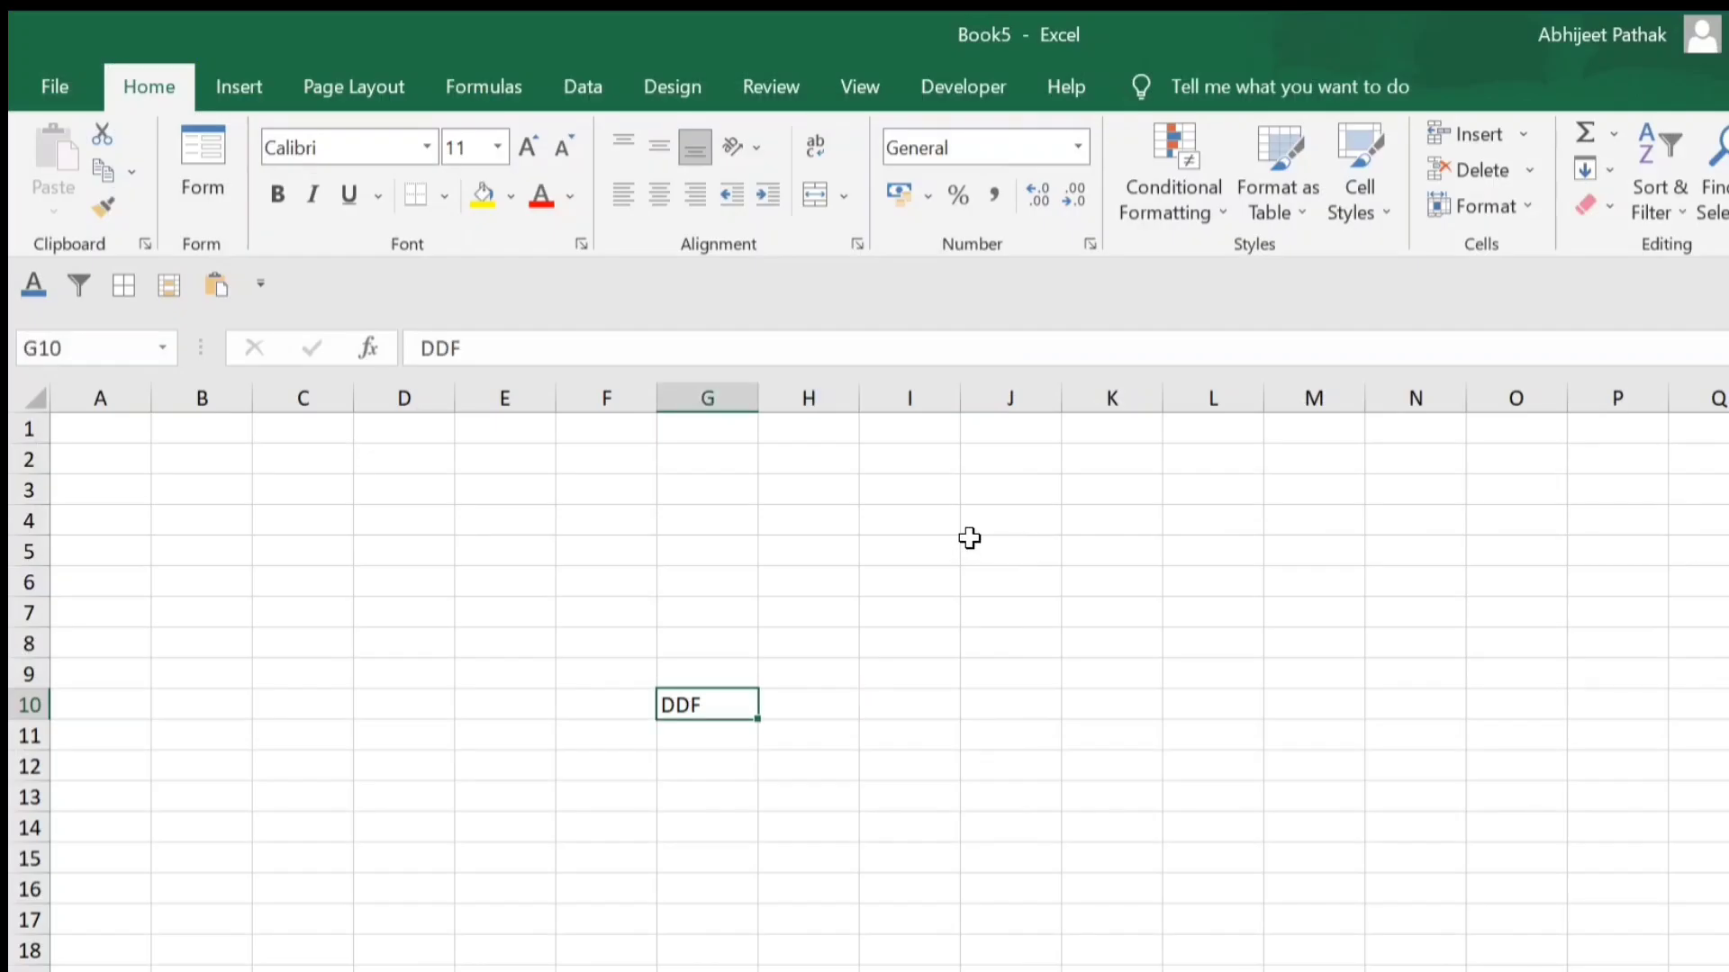
- Switch to the SUBTOTAL TOTAL FORMULA PRACTICE FILE workbook and select the status cell C8
key("alt+Tab")
key("alt+Tab")
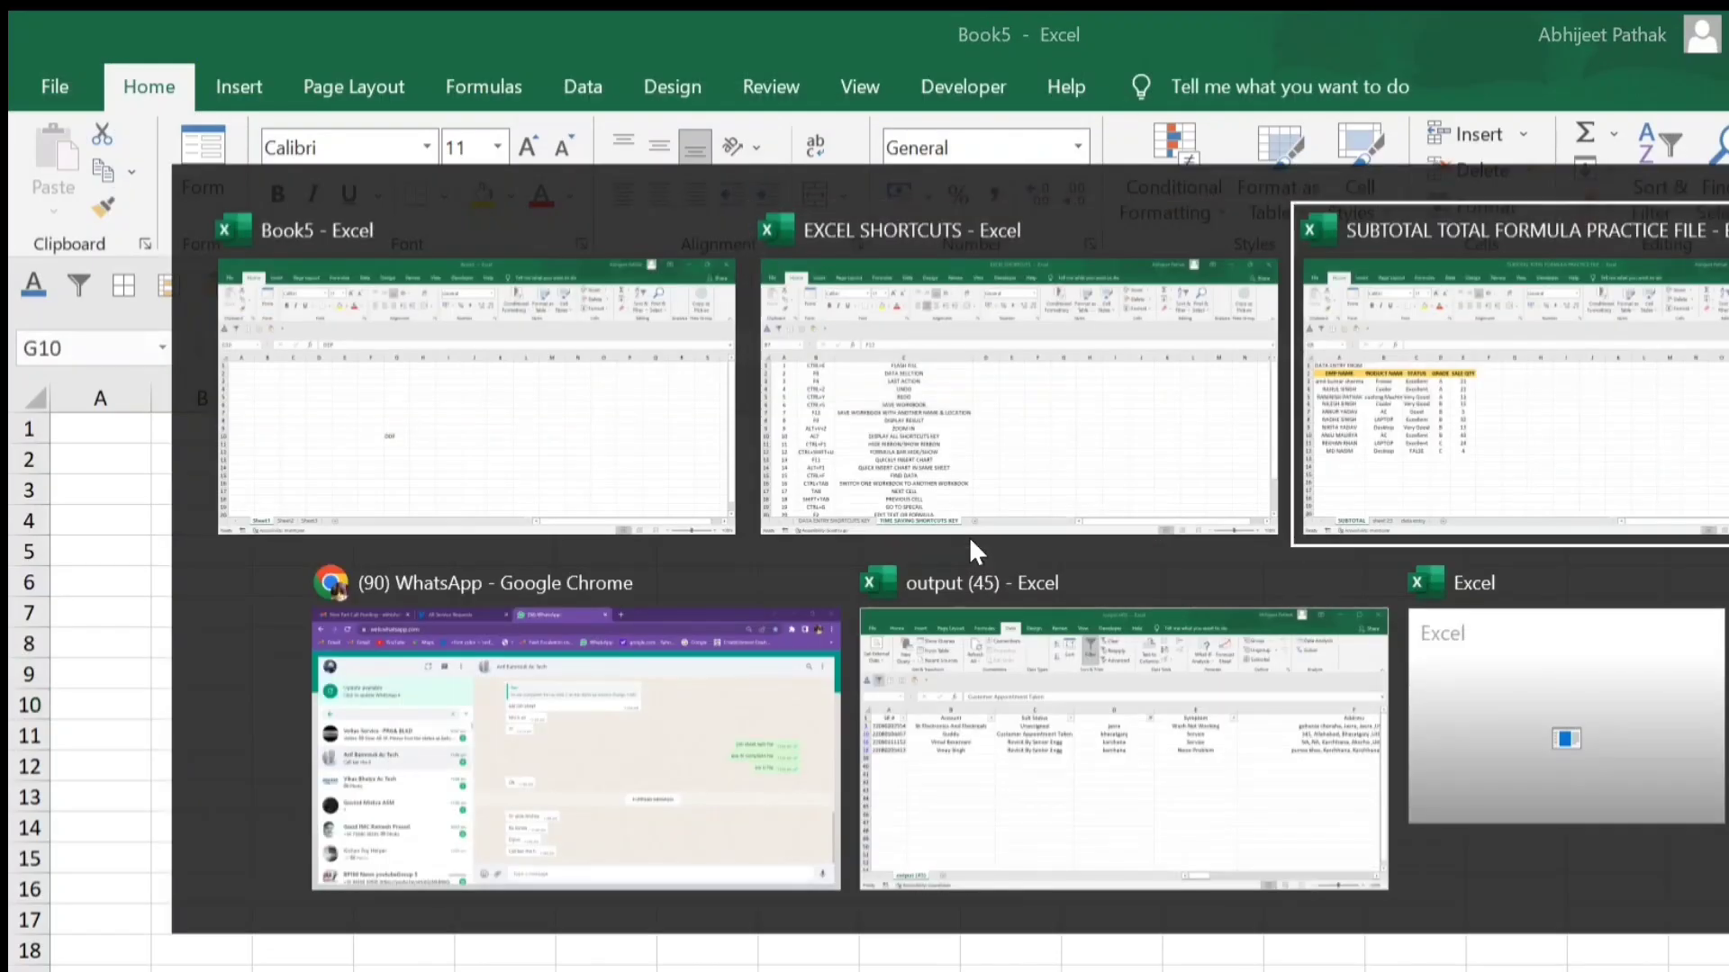
key("Left")
key("Left")
key("Left")
key("Left")
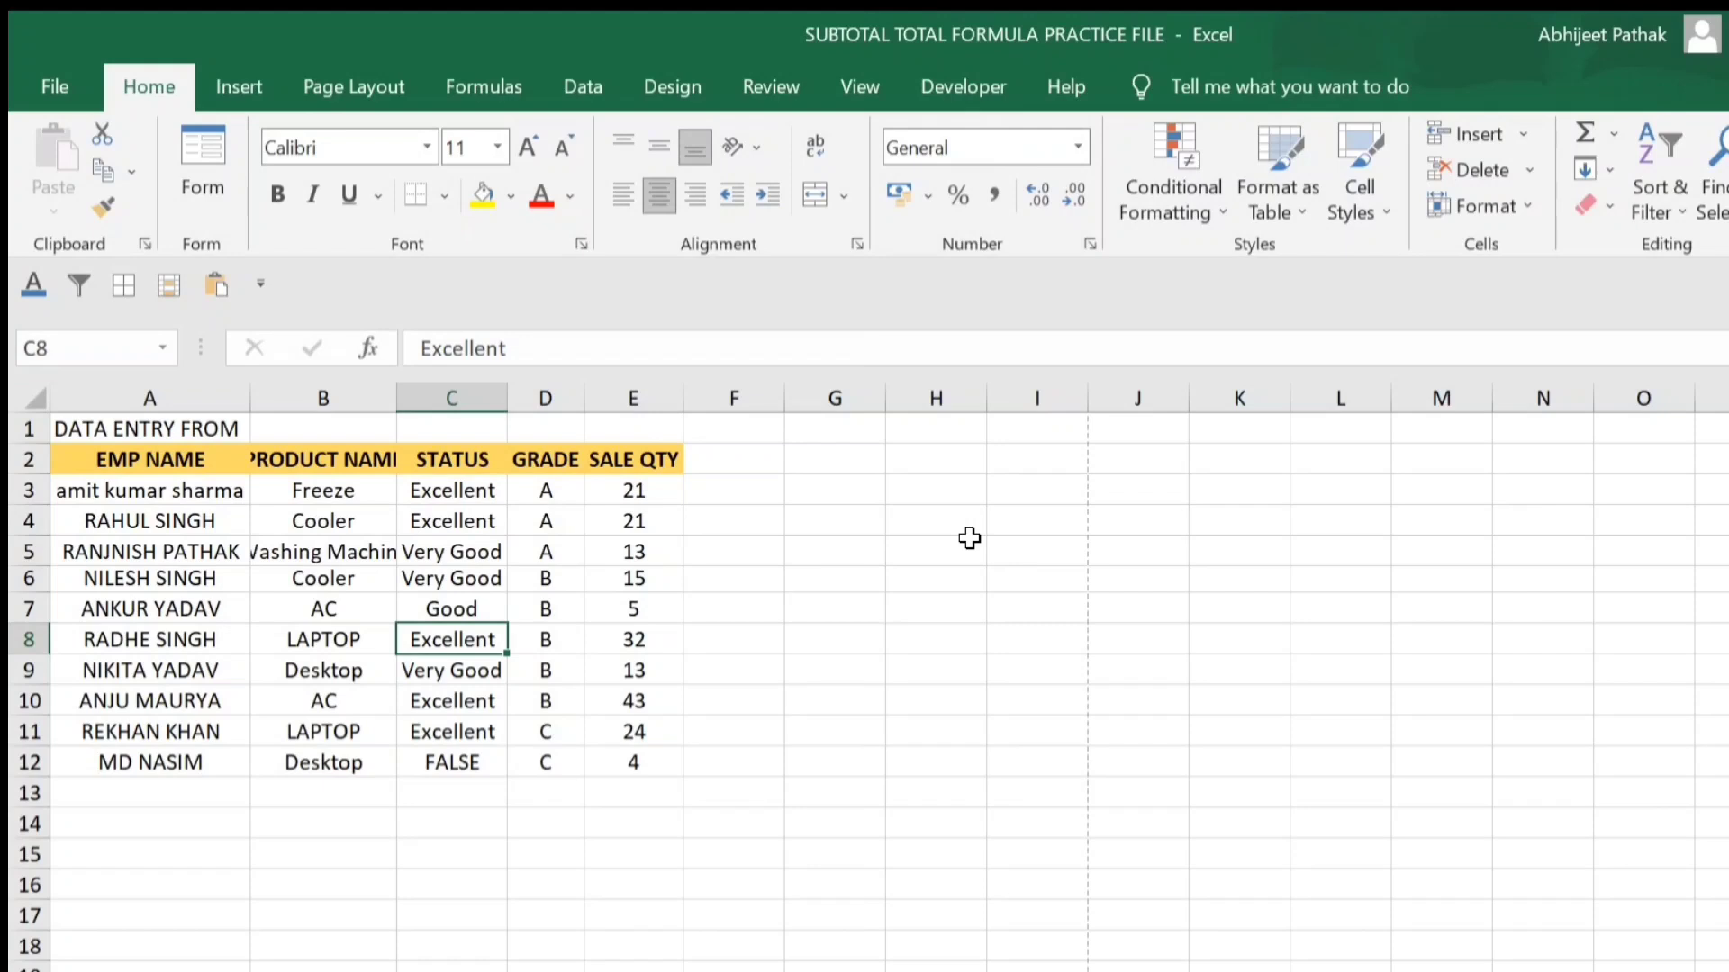
- Enter SS in the blank cell G8, beside the sales table
key("Right")
key("Right")
key("Right")
key("Right")
type("SS")
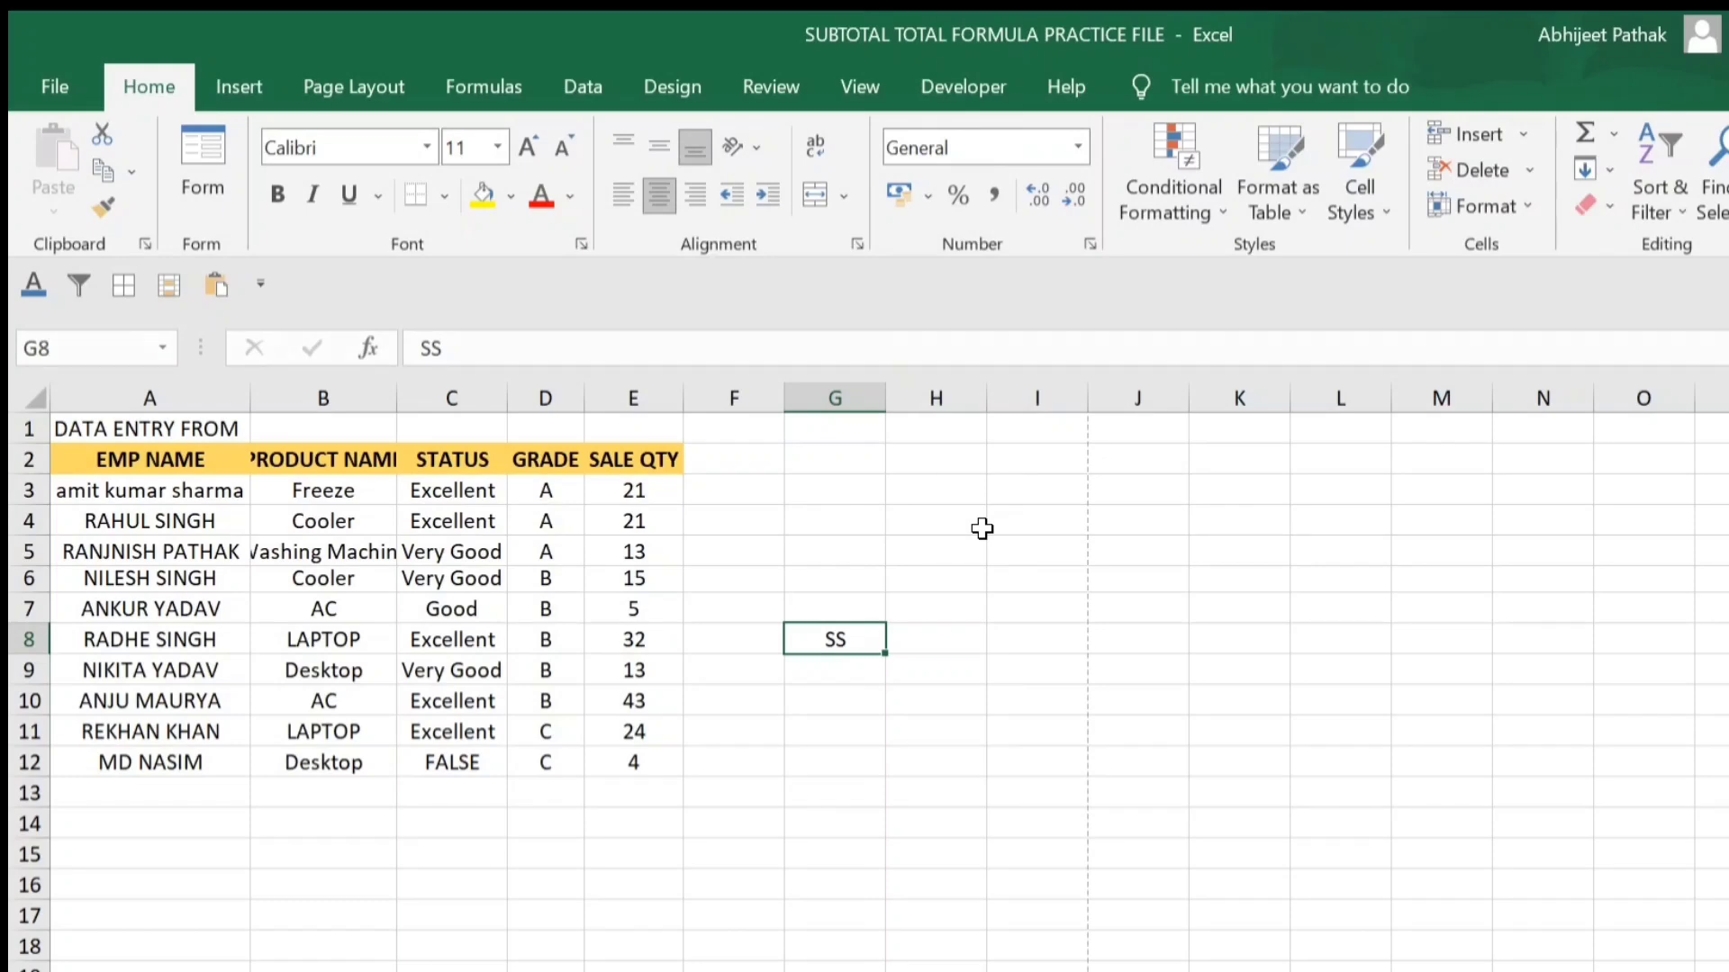
- Start saving a copy of the workbook to the Desktop, cancel the save, and clear the entry in G8
key("F12")
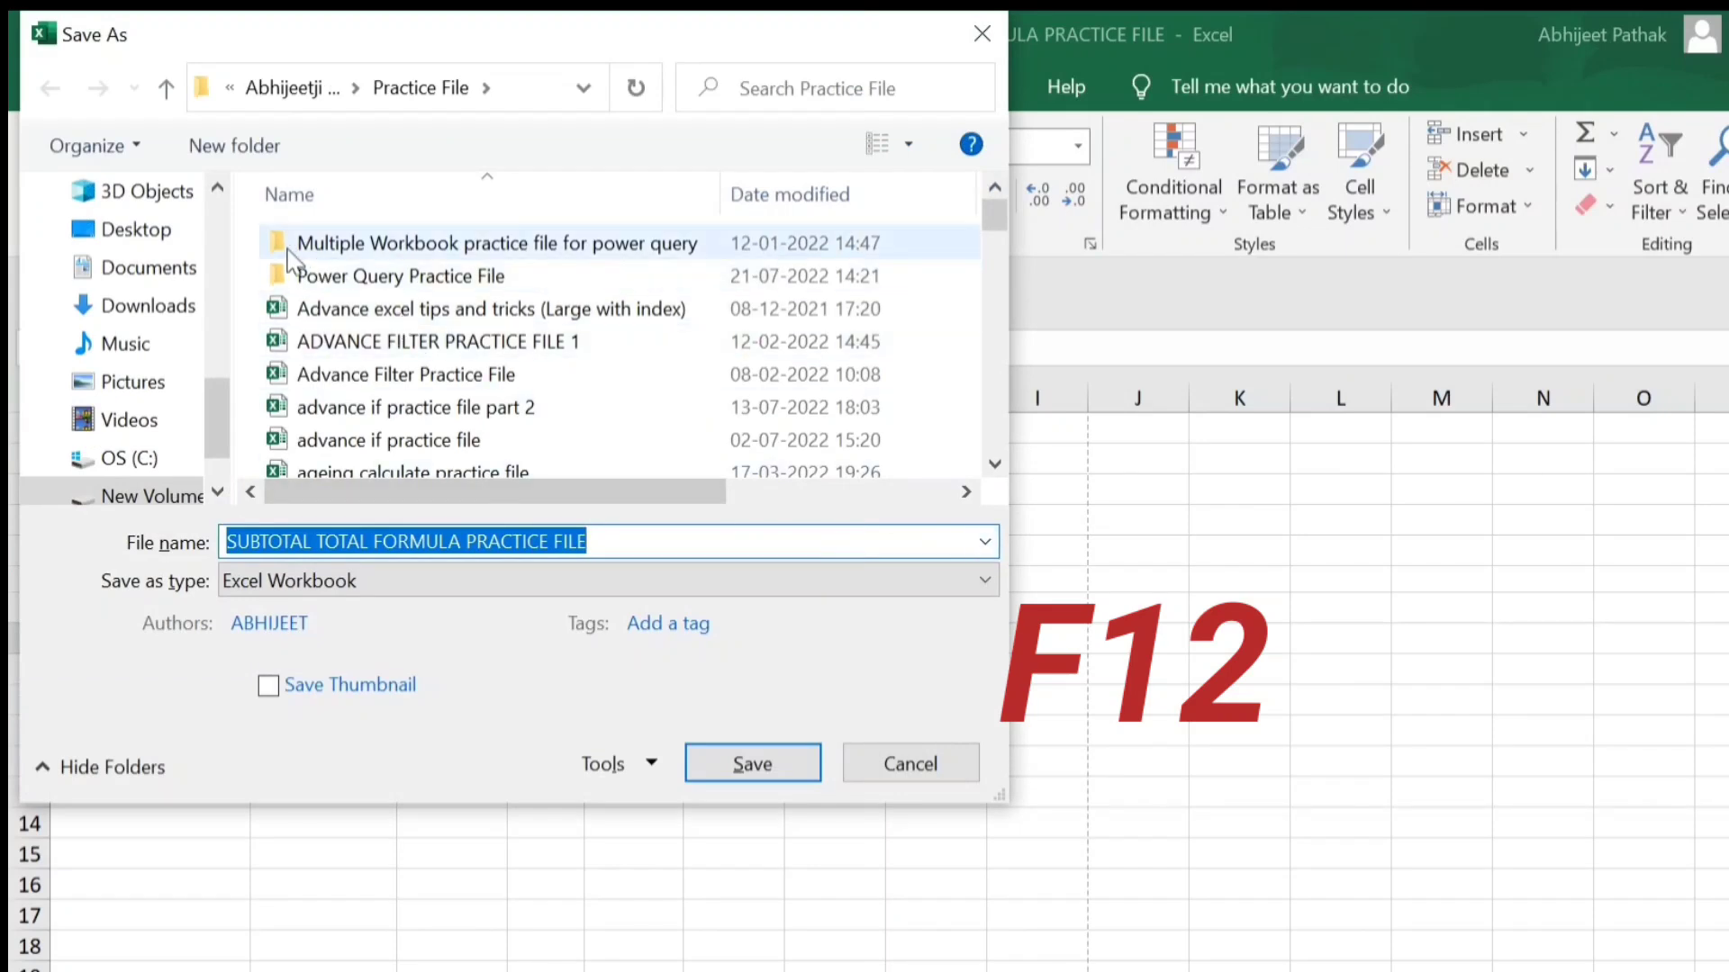
scroll(220, 225, "up", 5)
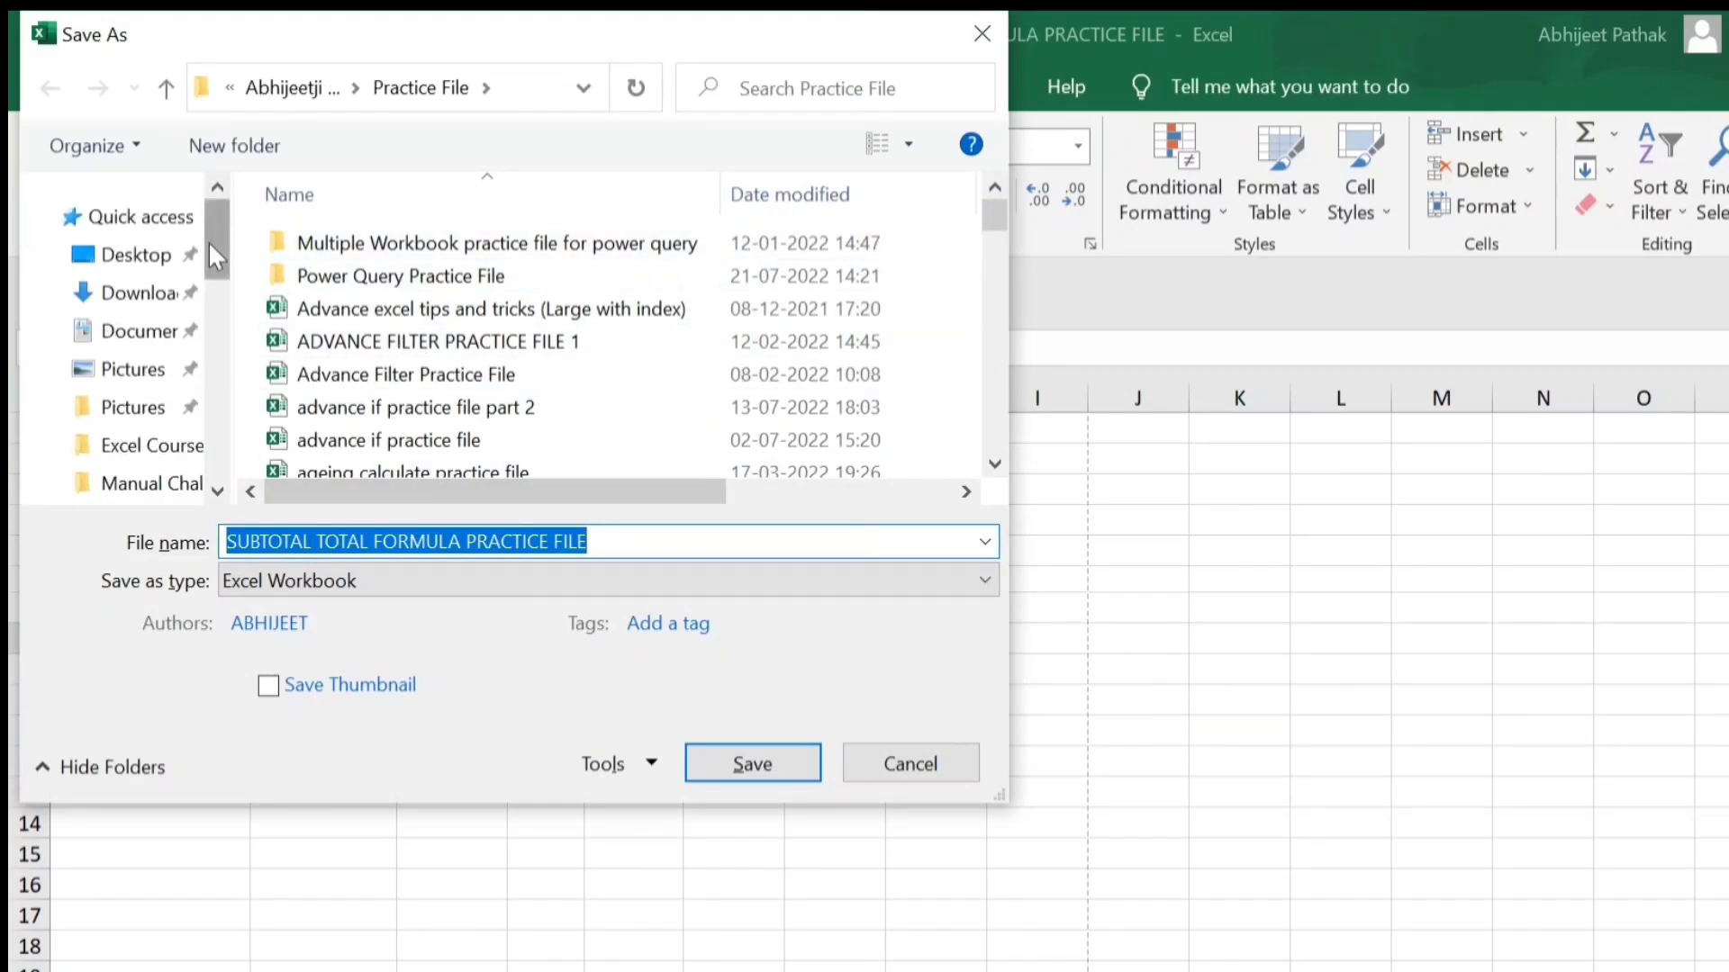
left_click(117, 269)
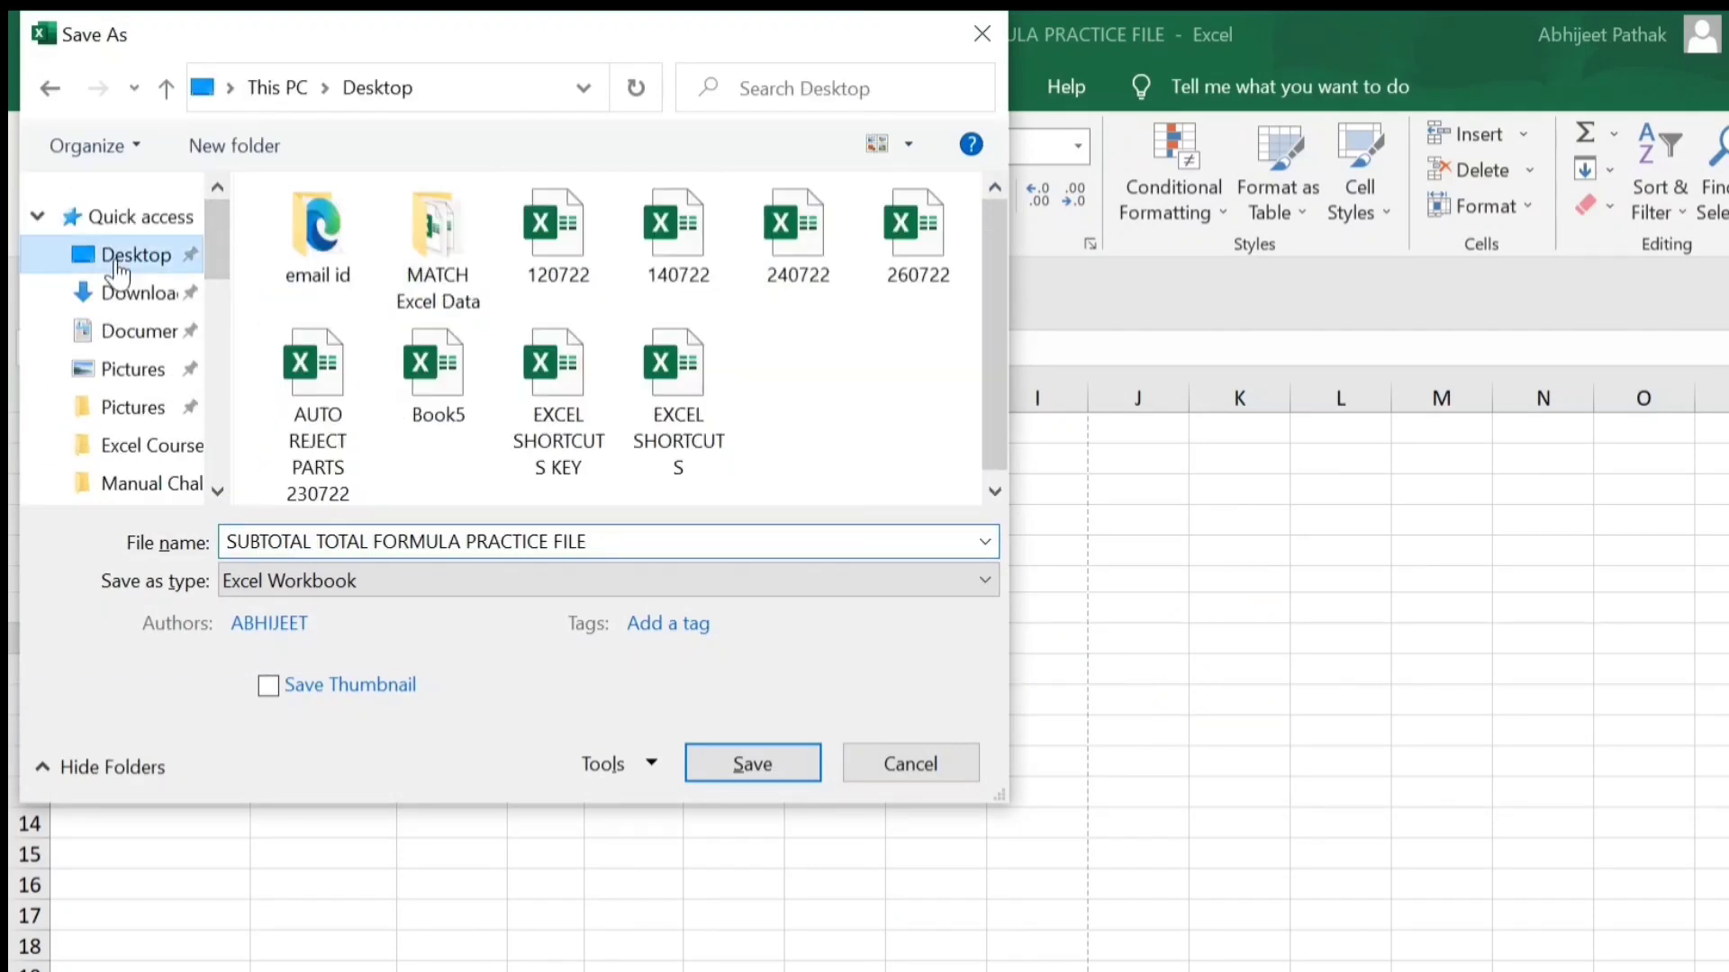
left_click(598, 540)
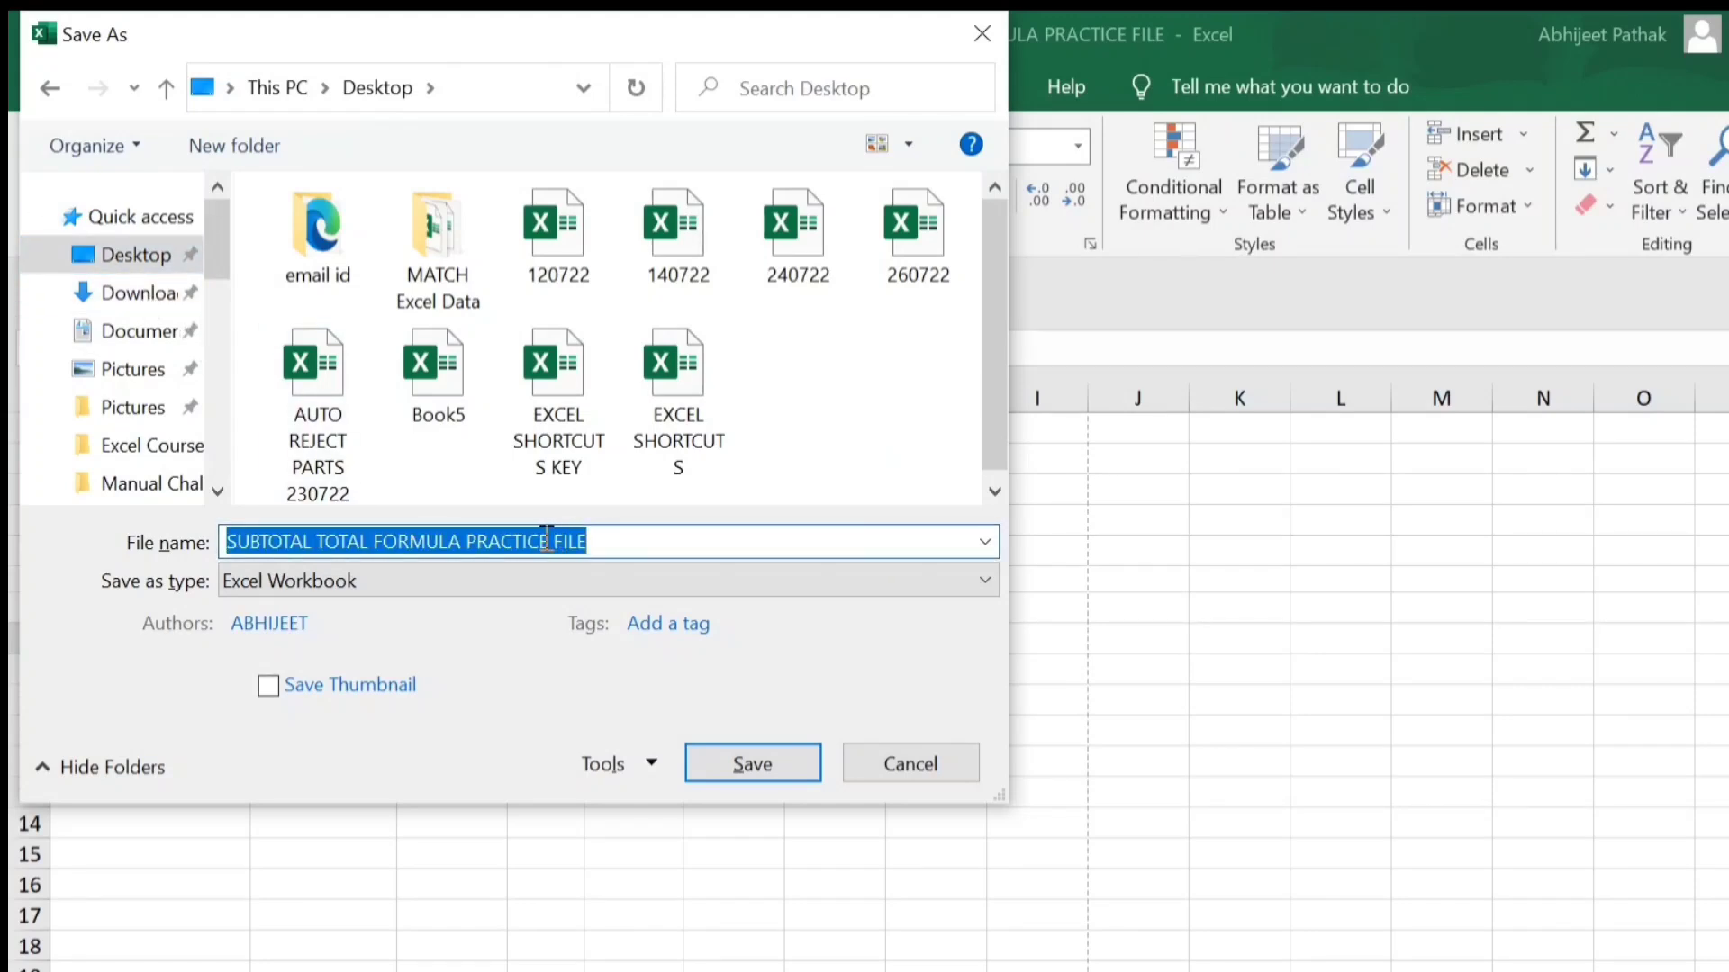
left_click(911, 764)
key("Delete")
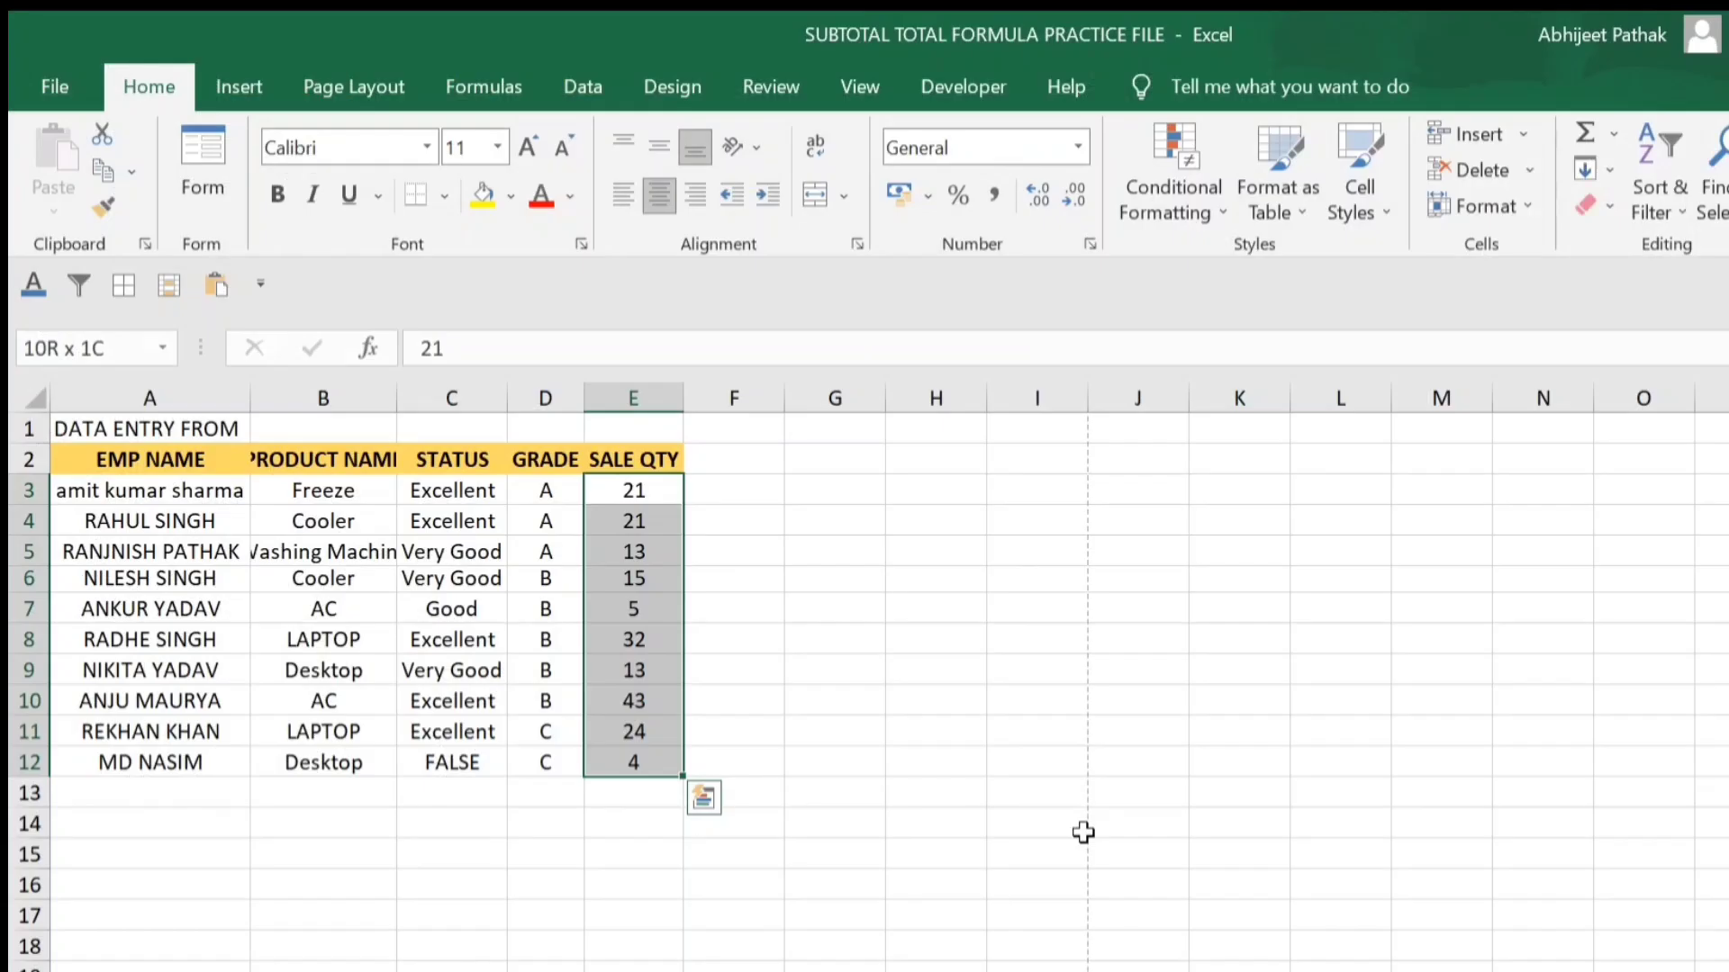
- Enter the formula =IF(E3>12,"YES","NO") in cell F3
key("Right")
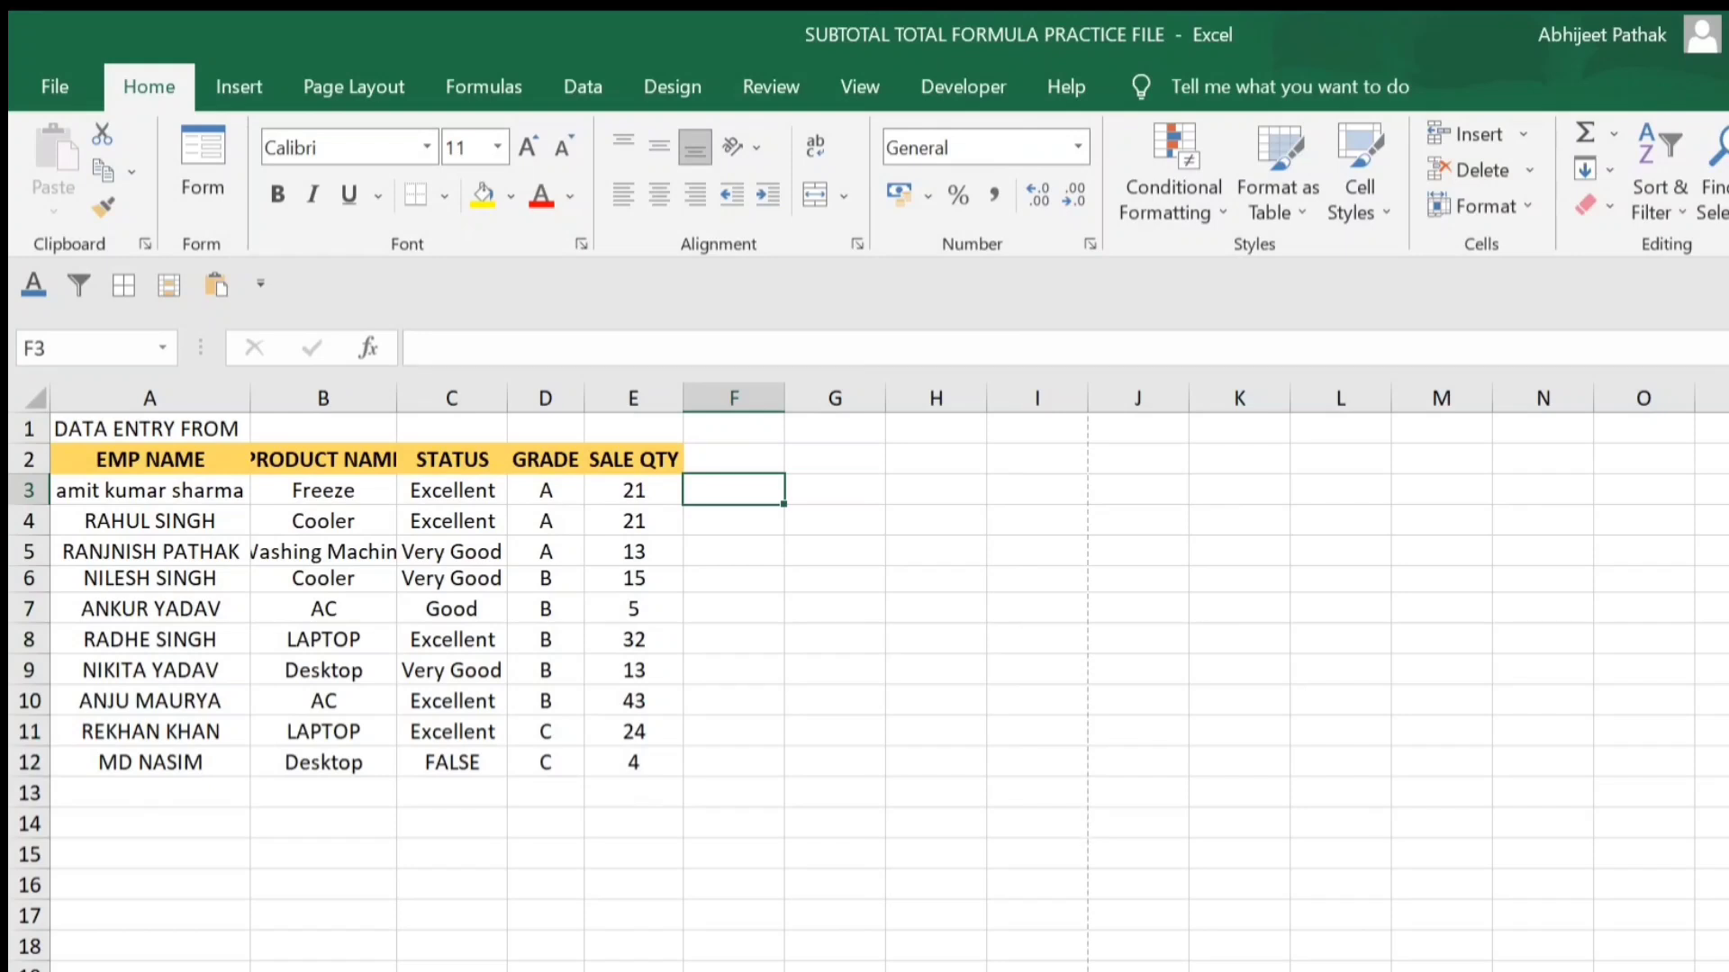
type("=IF(")
key("Left")
type(">12,")
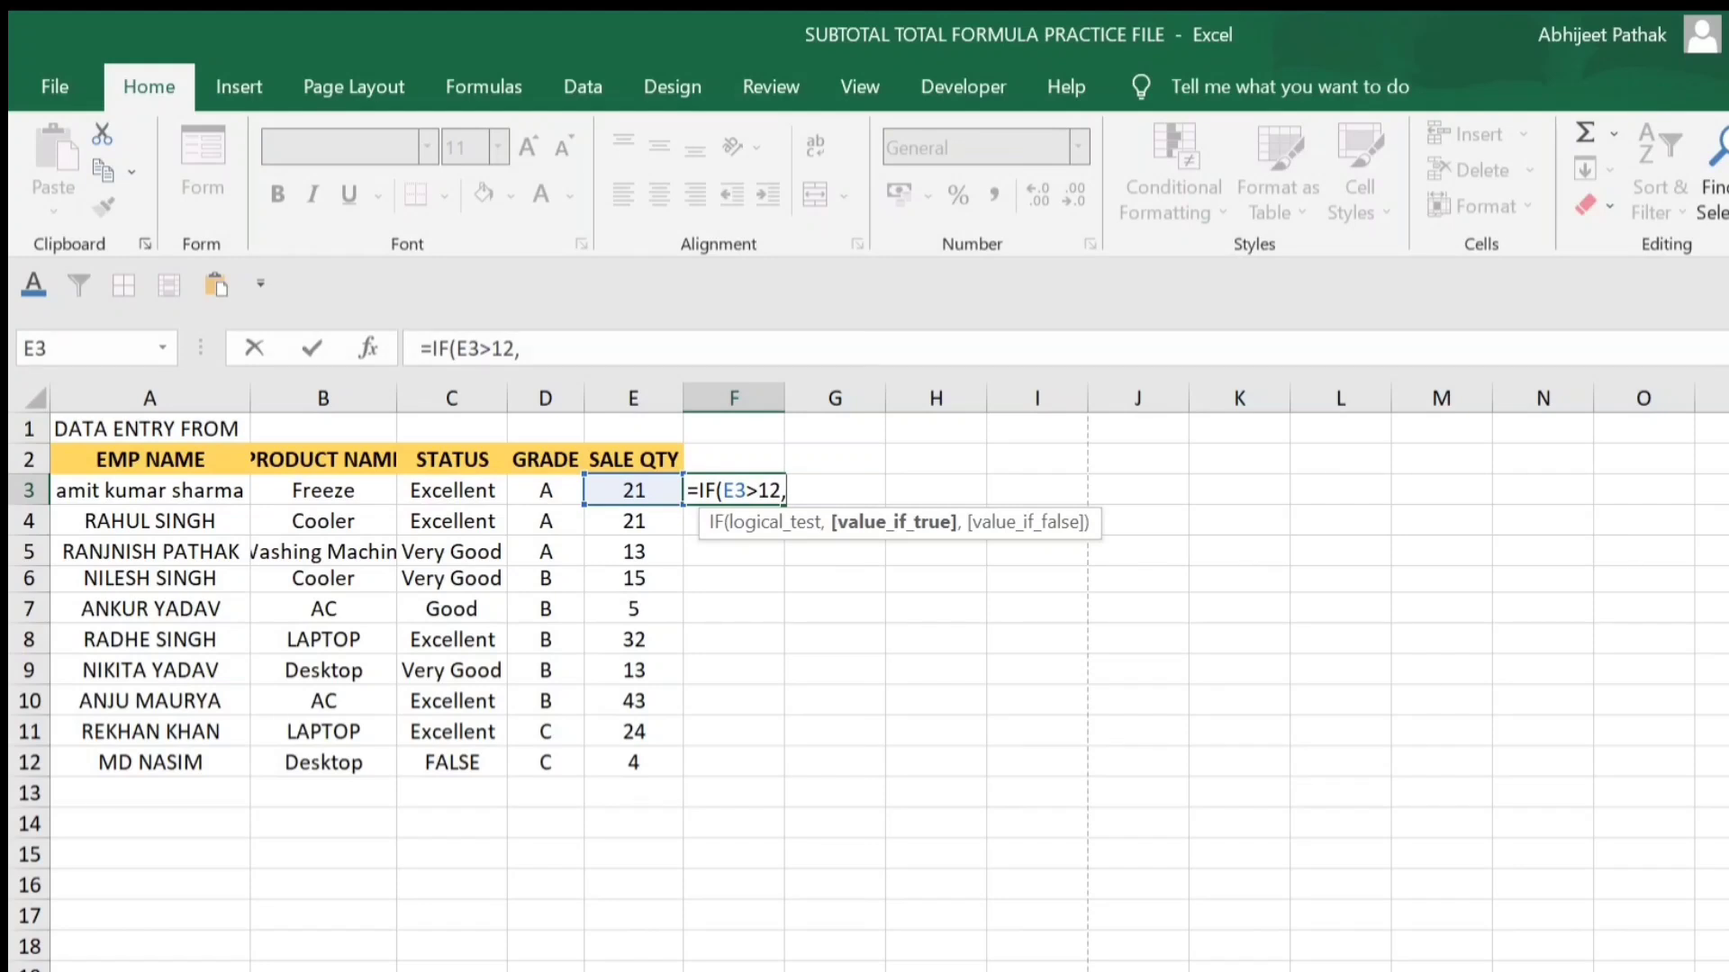
type("\"YES")
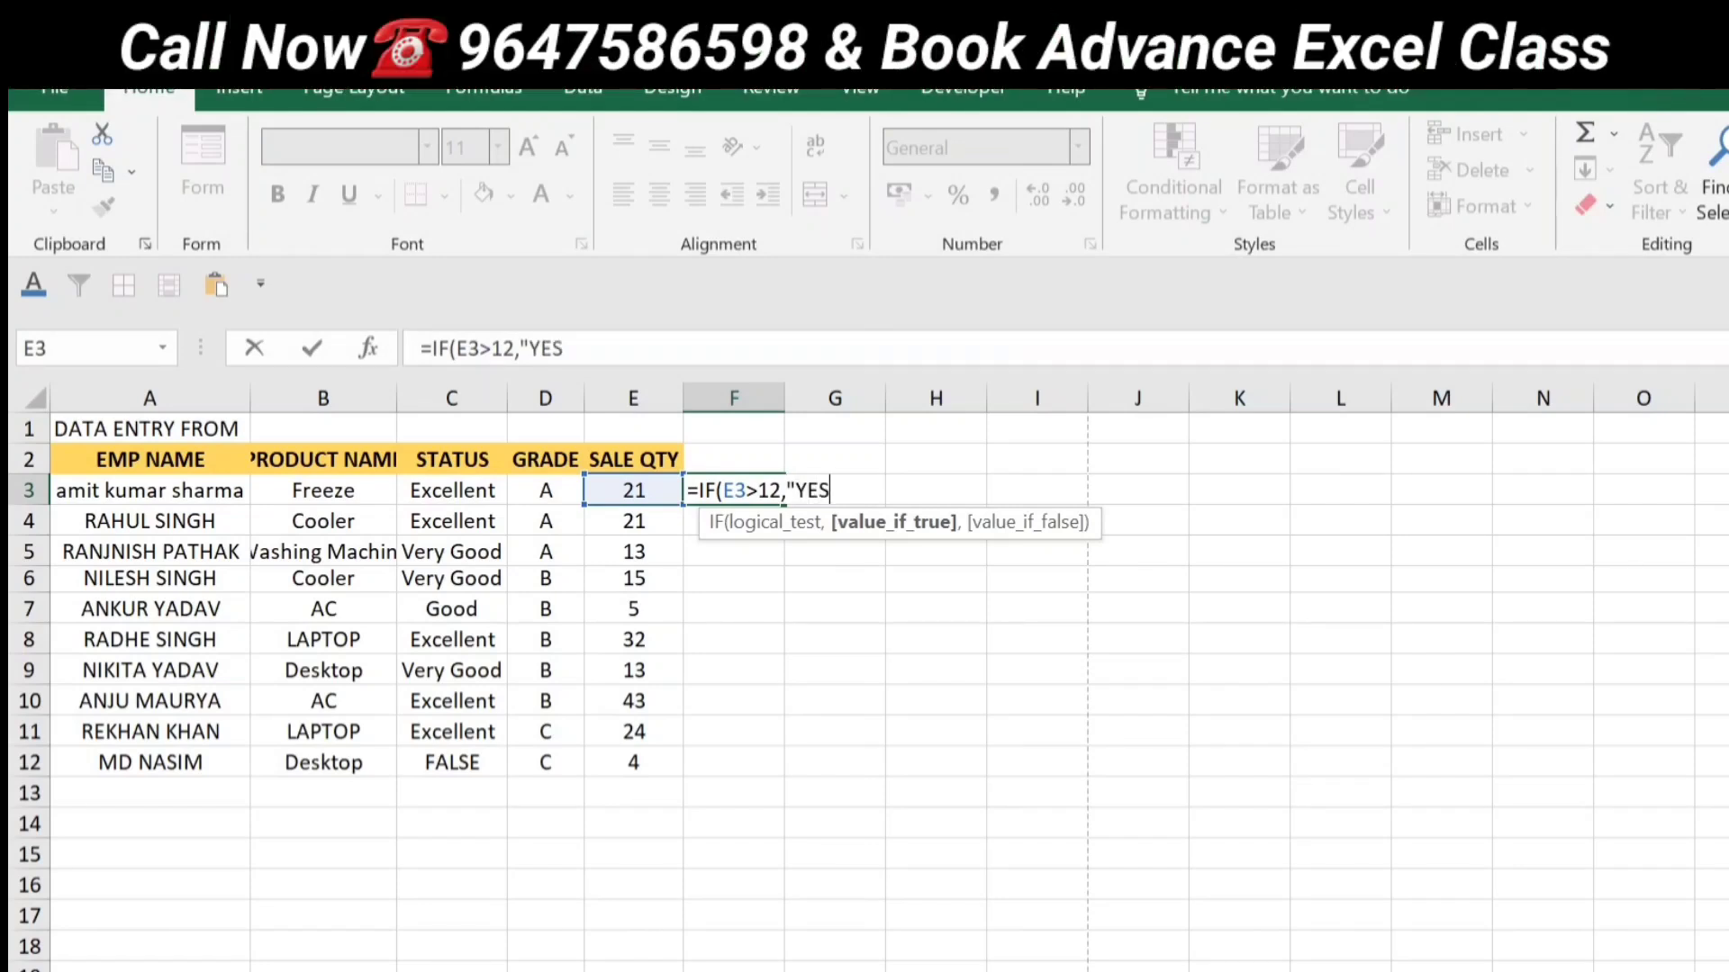
type("\",\"NO")
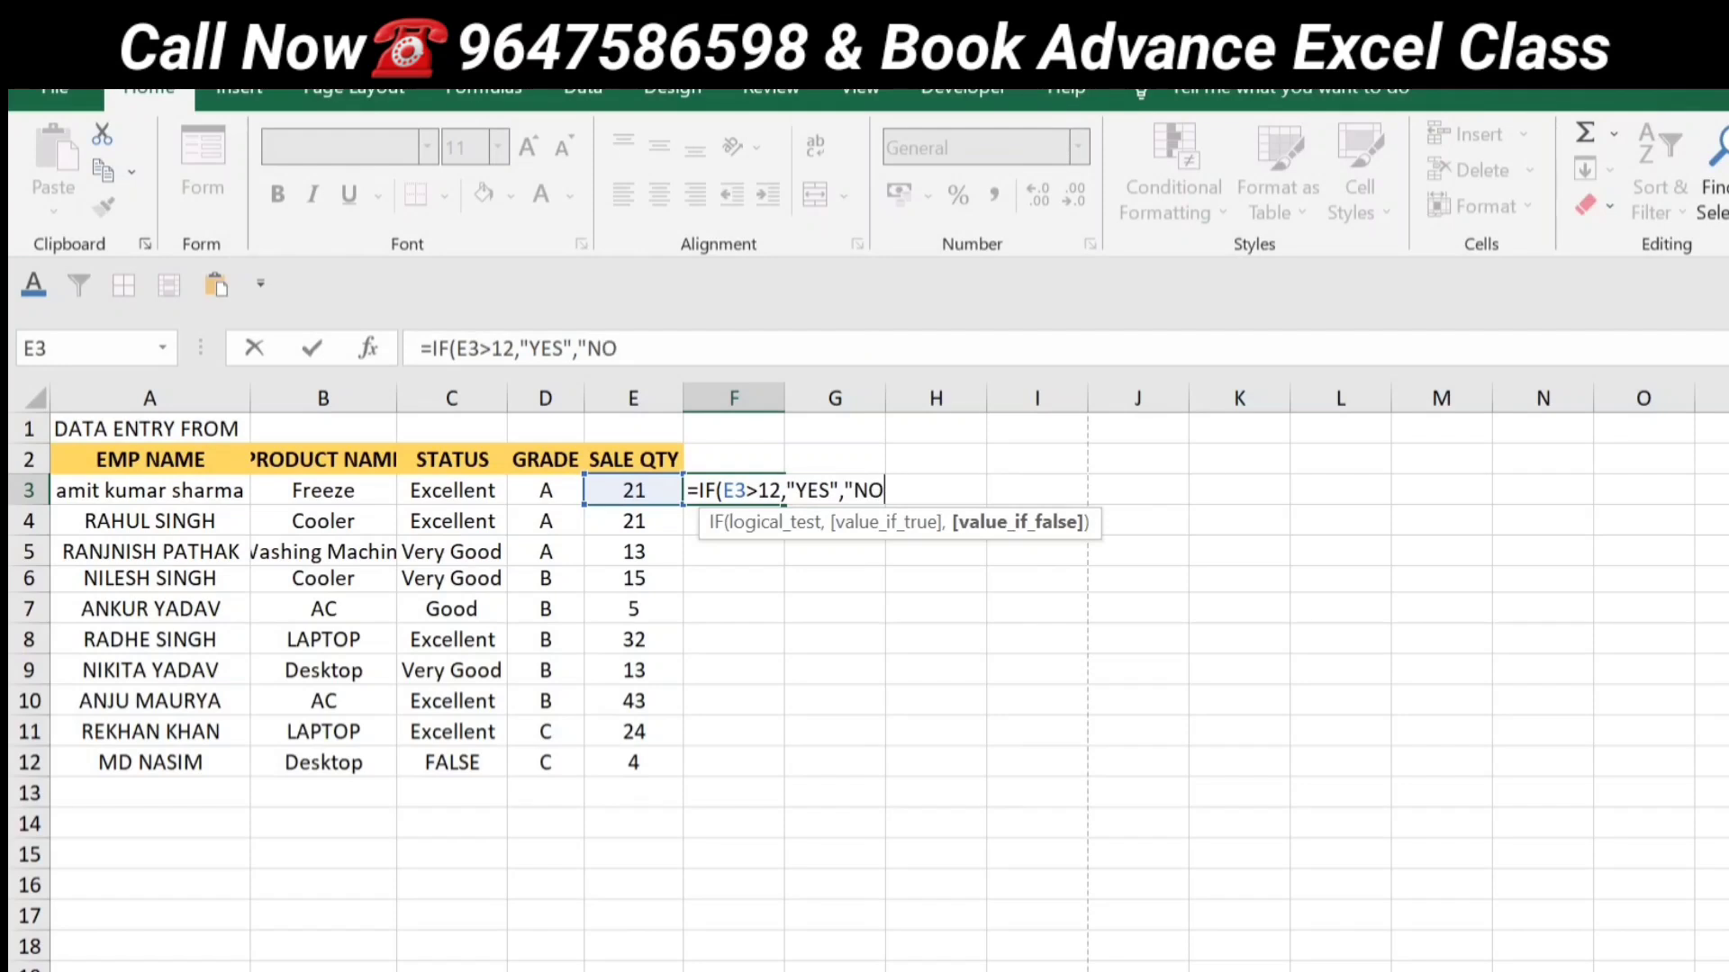
type("\")")
key("Return")
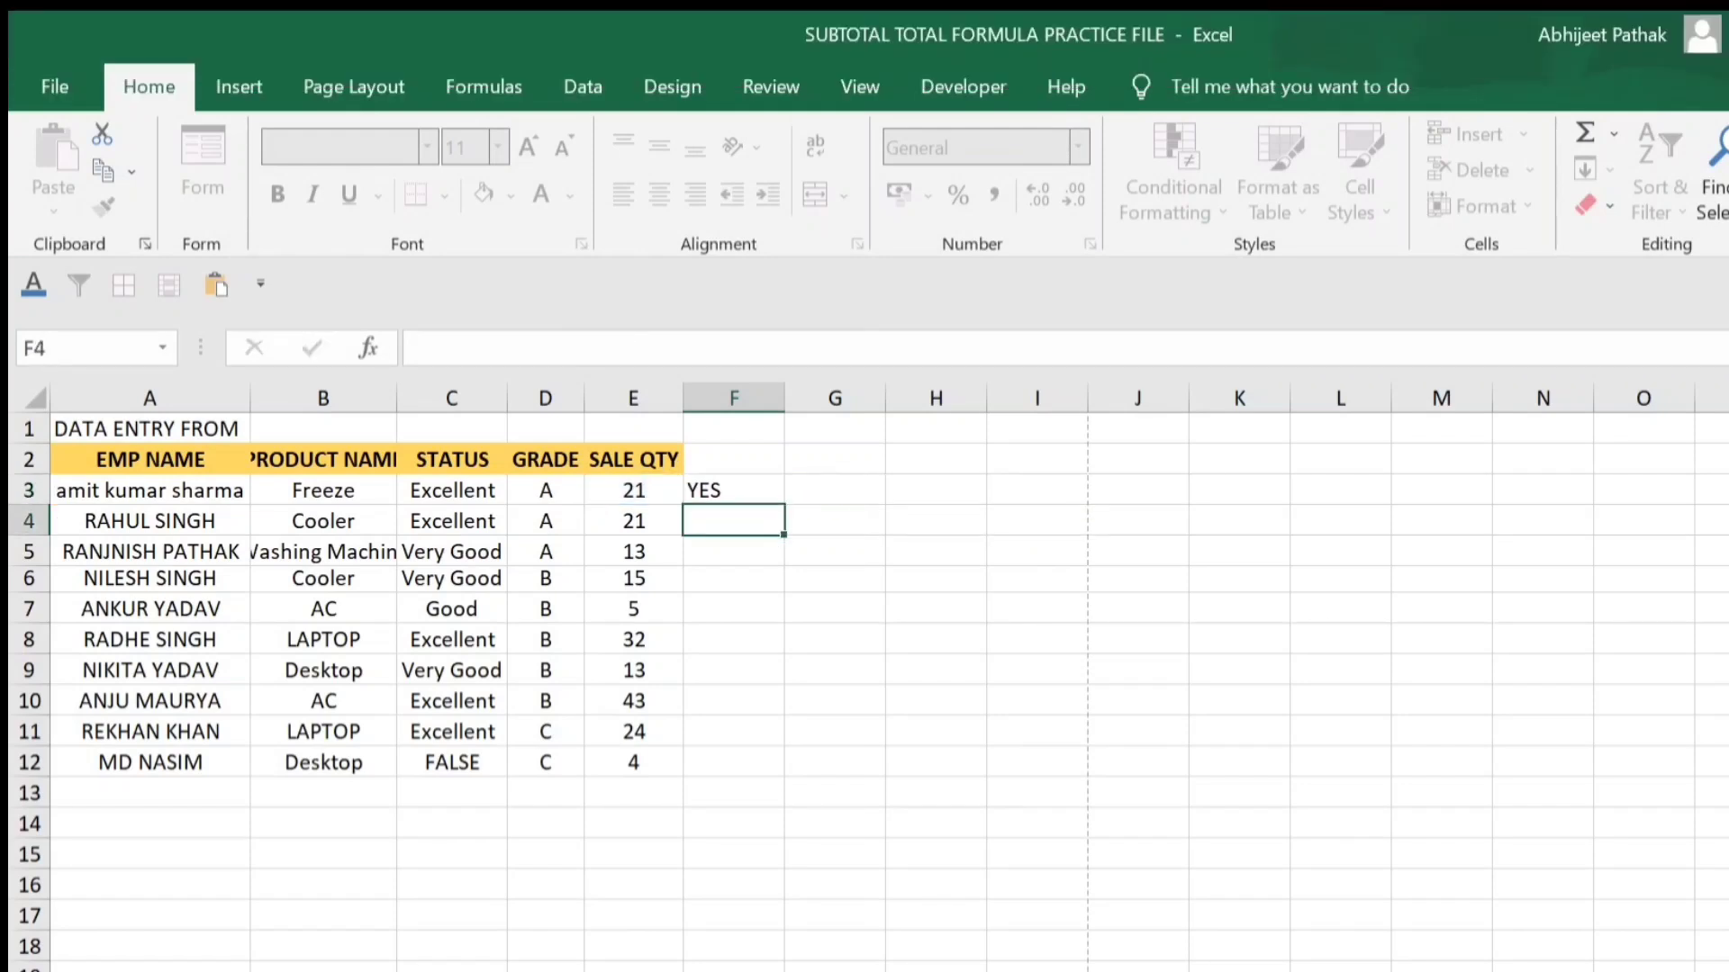
- Evaluate only the E3>12 logical test within the F3 formula, and leave the formula without keeping the replacement
key("Up")
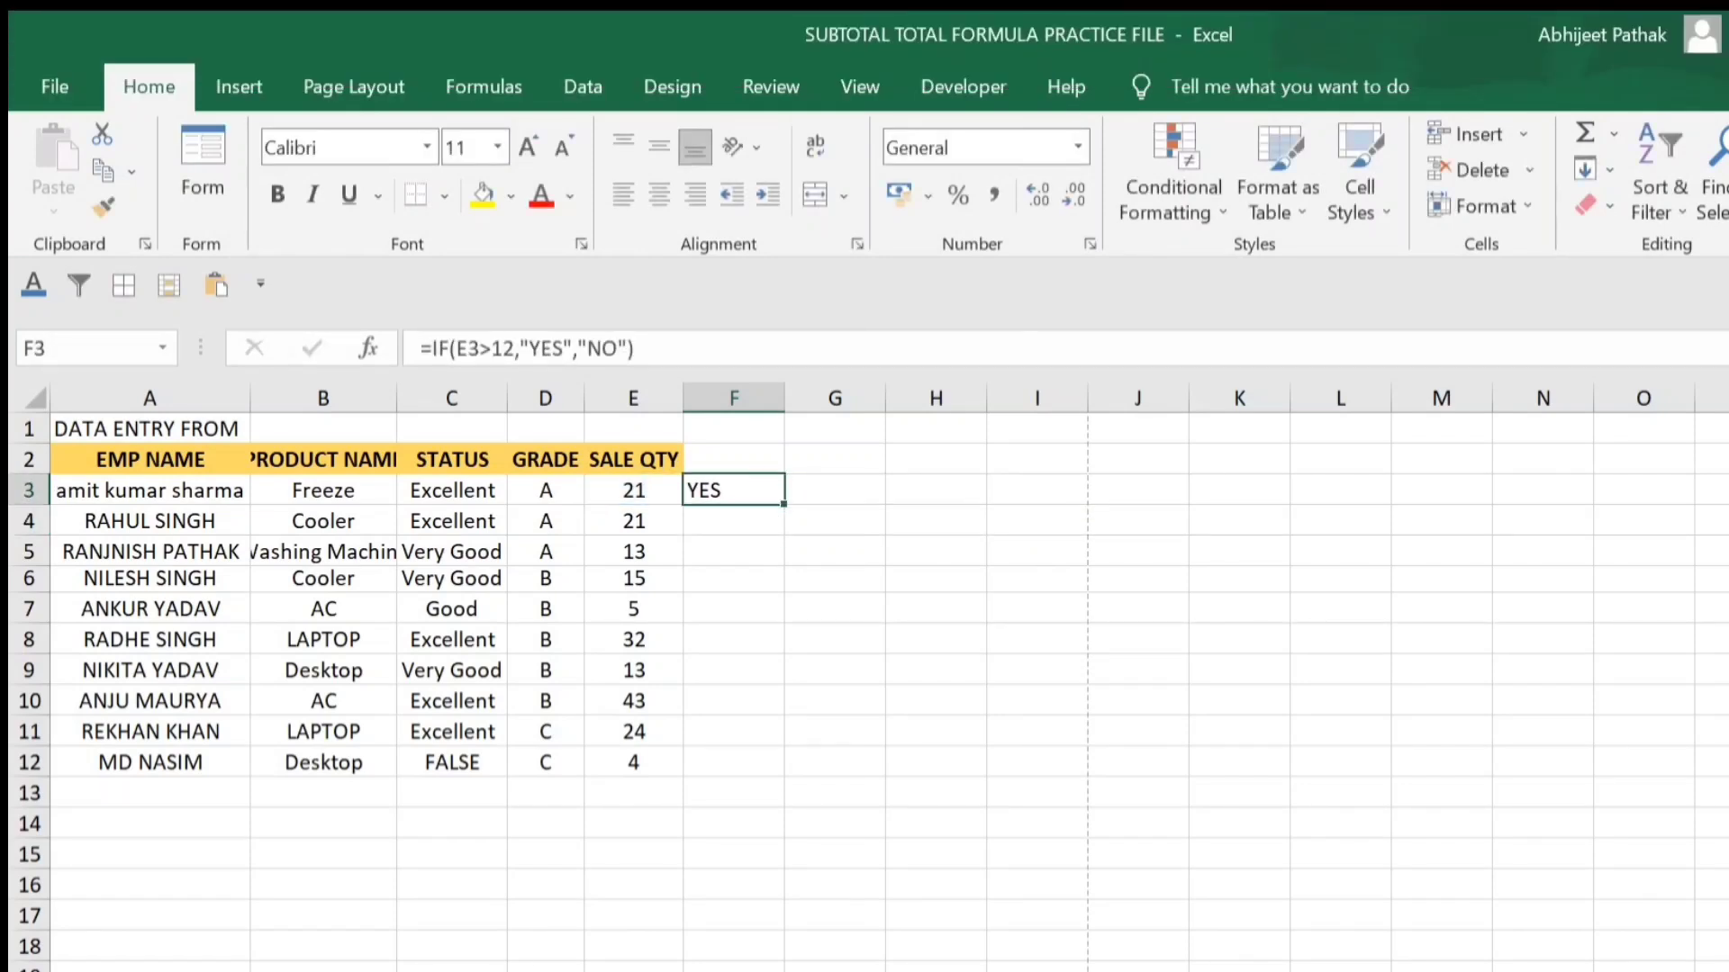
left_click(459, 342)
left_click_drag(459, 343, 515, 344)
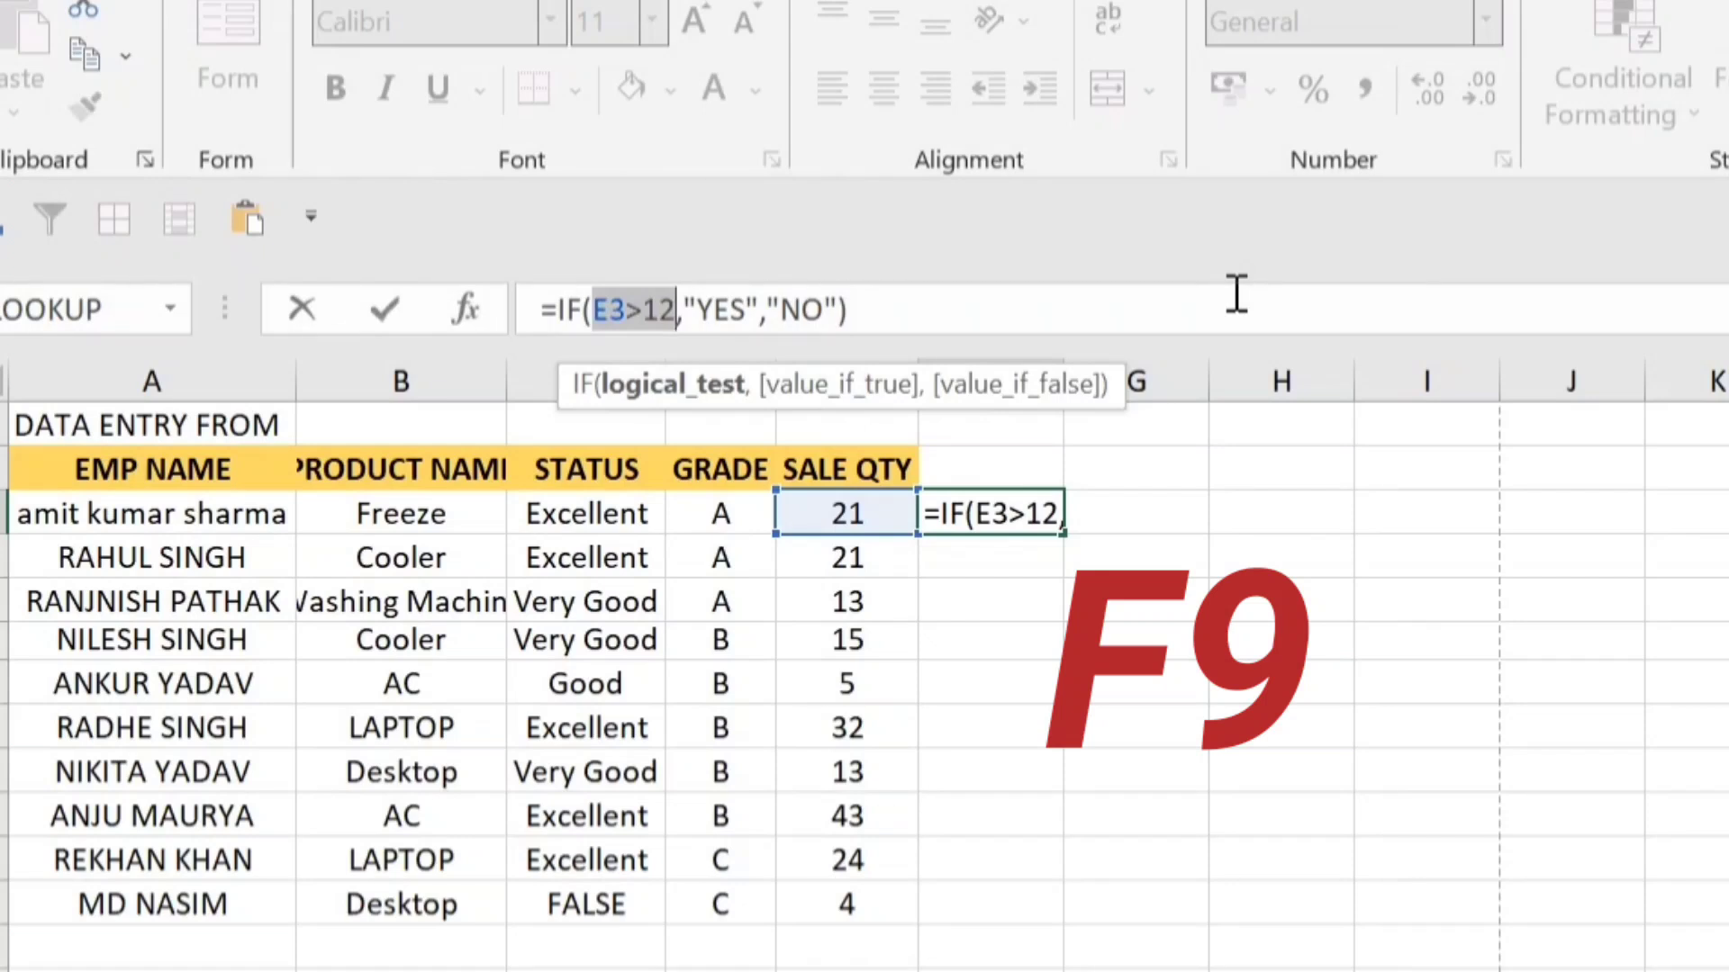
key("F9")
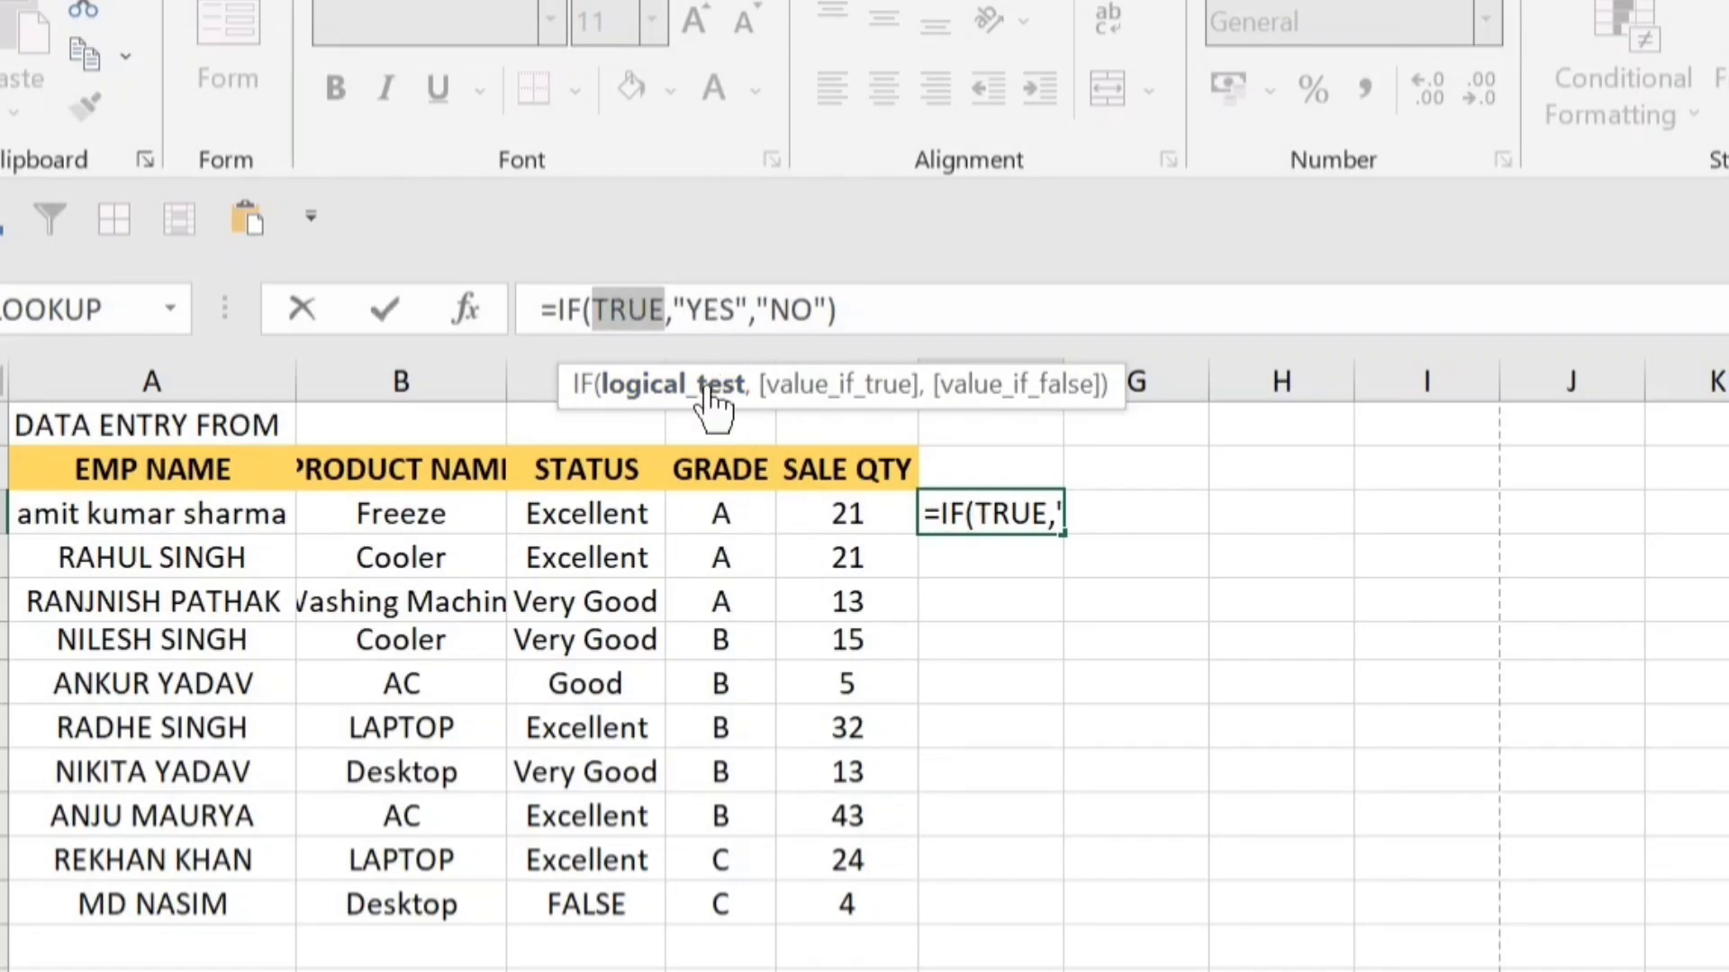
key("Escape")
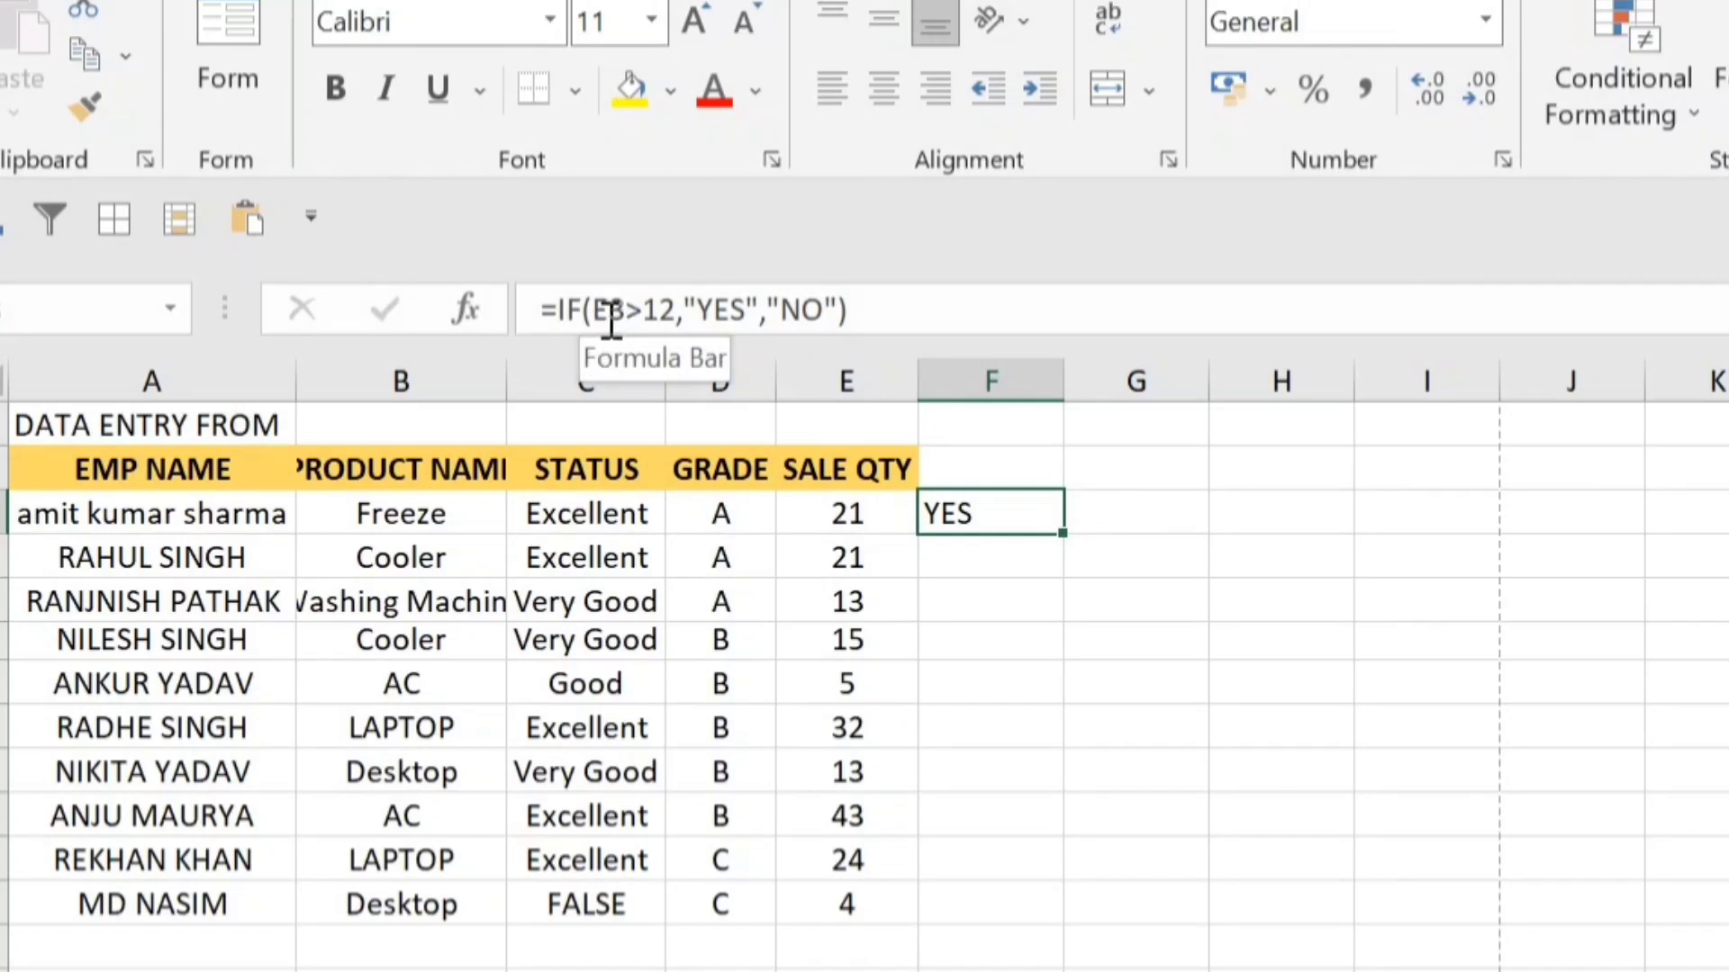
- Evaluate the entire IF formula in F3 in place, and cancel the edit to preserve the formula
left_click_drag(540, 310, 1015, 315)
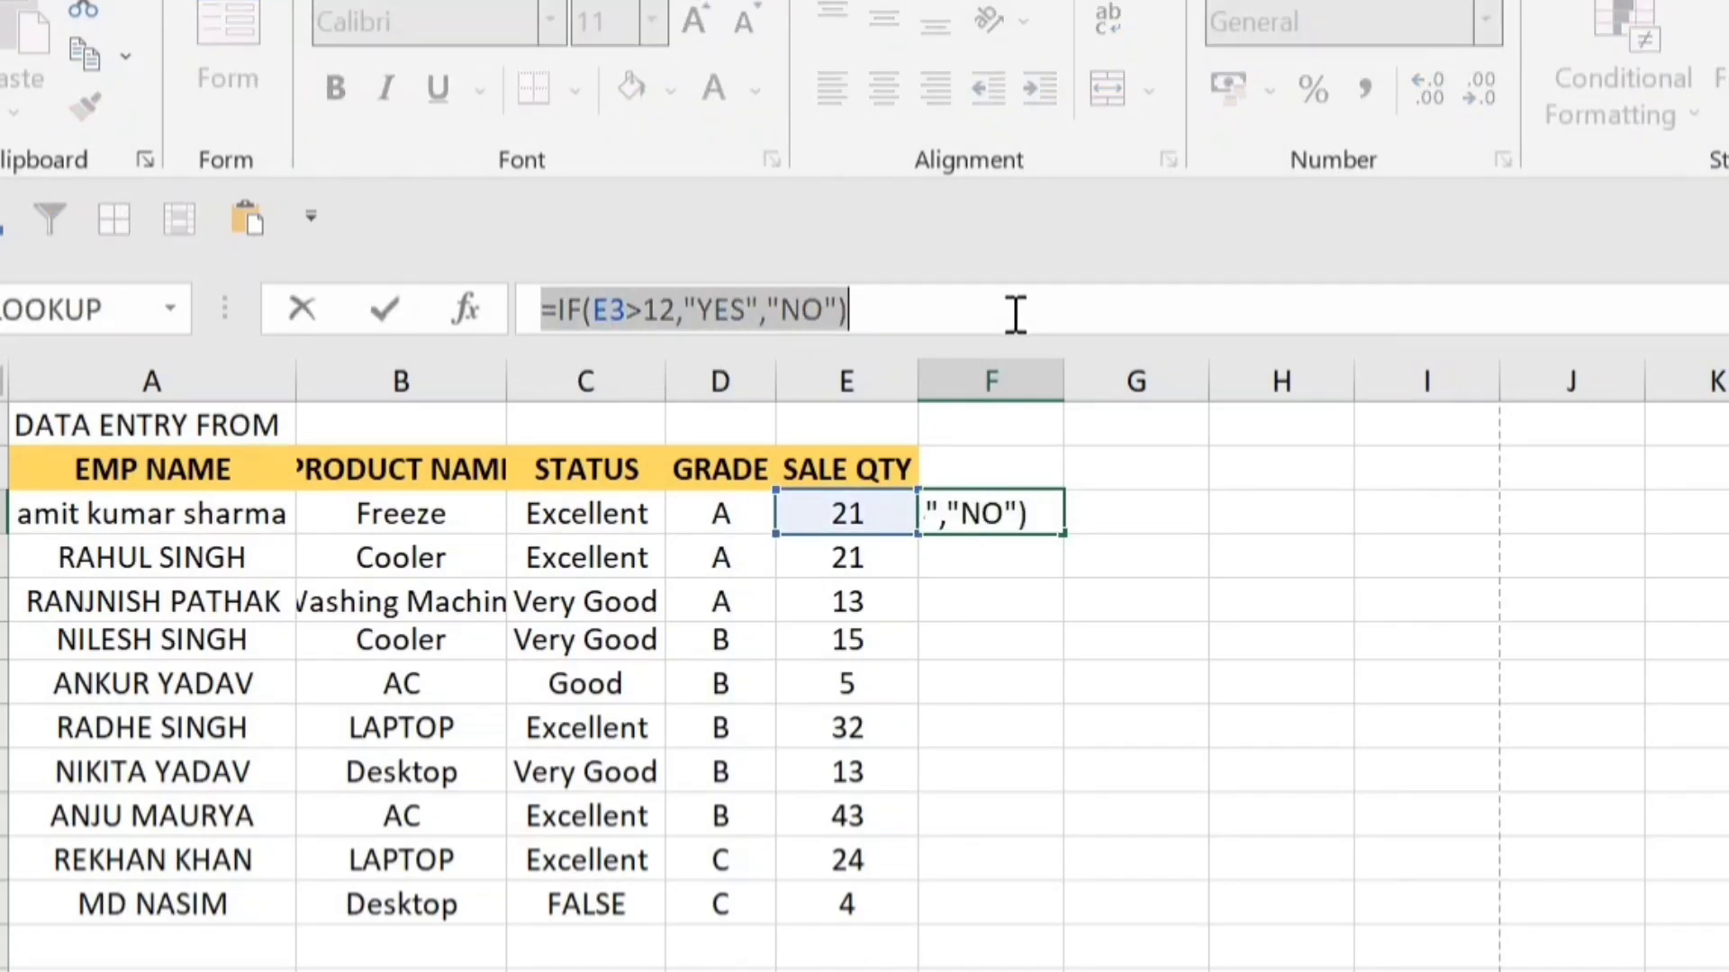
key("F9")
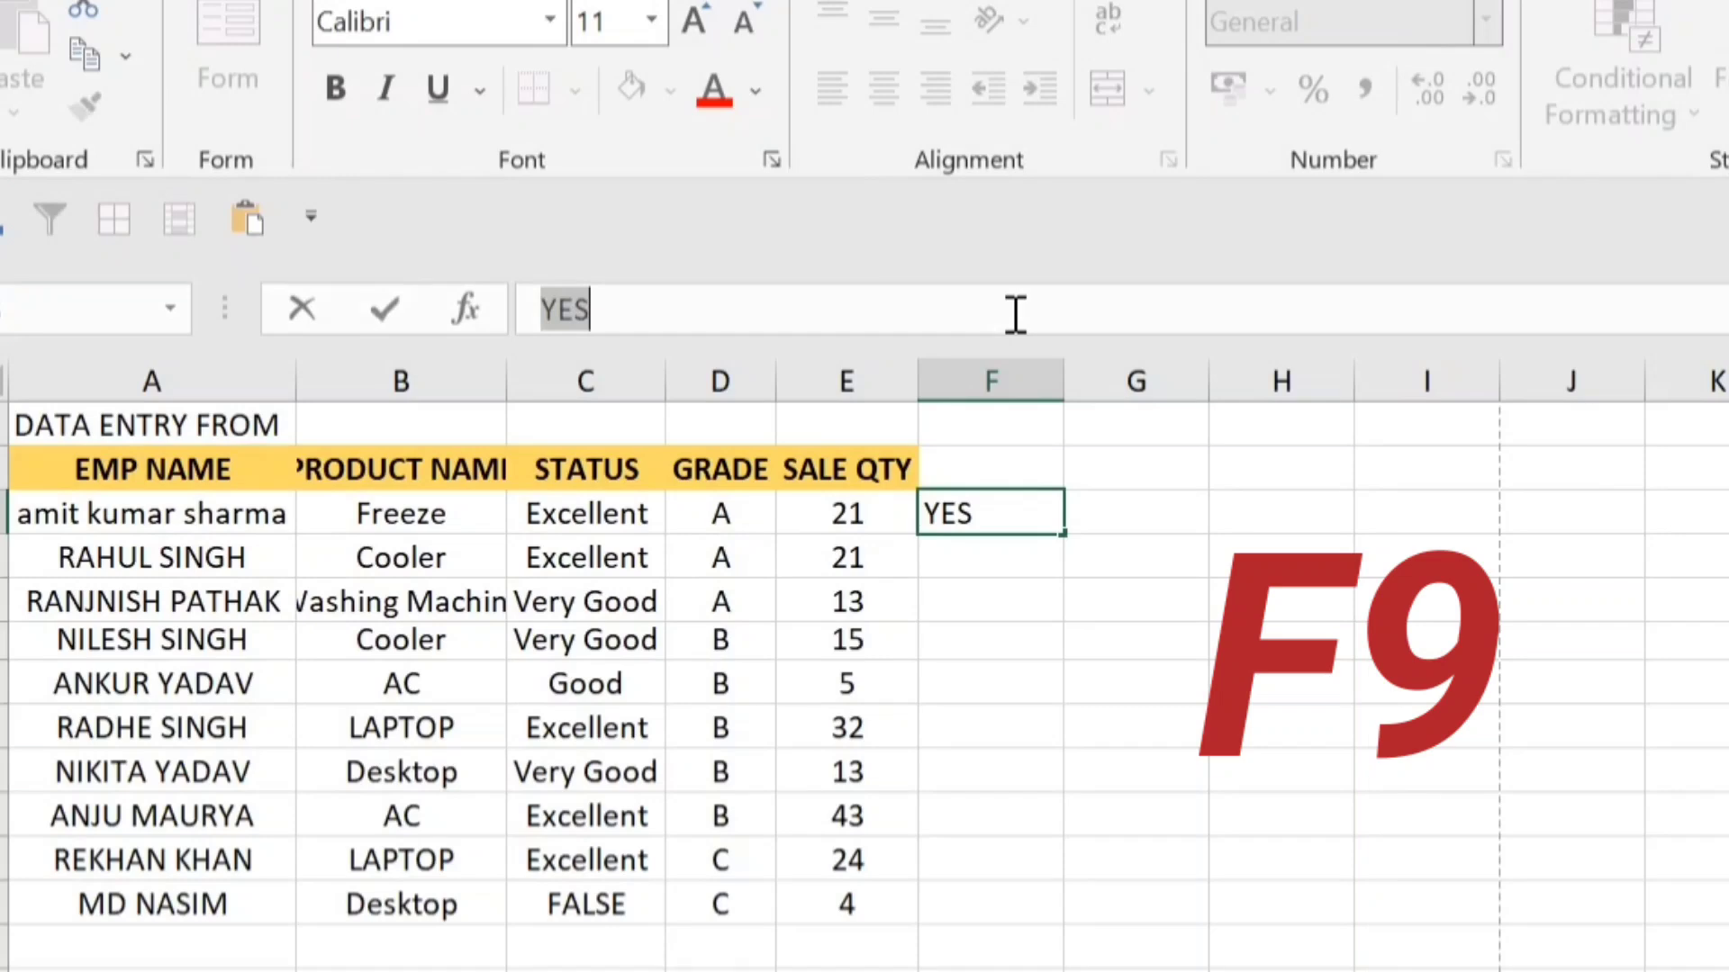
key("Escape")
- Set the sale quantity in E3 to 2
left_click(838, 513)
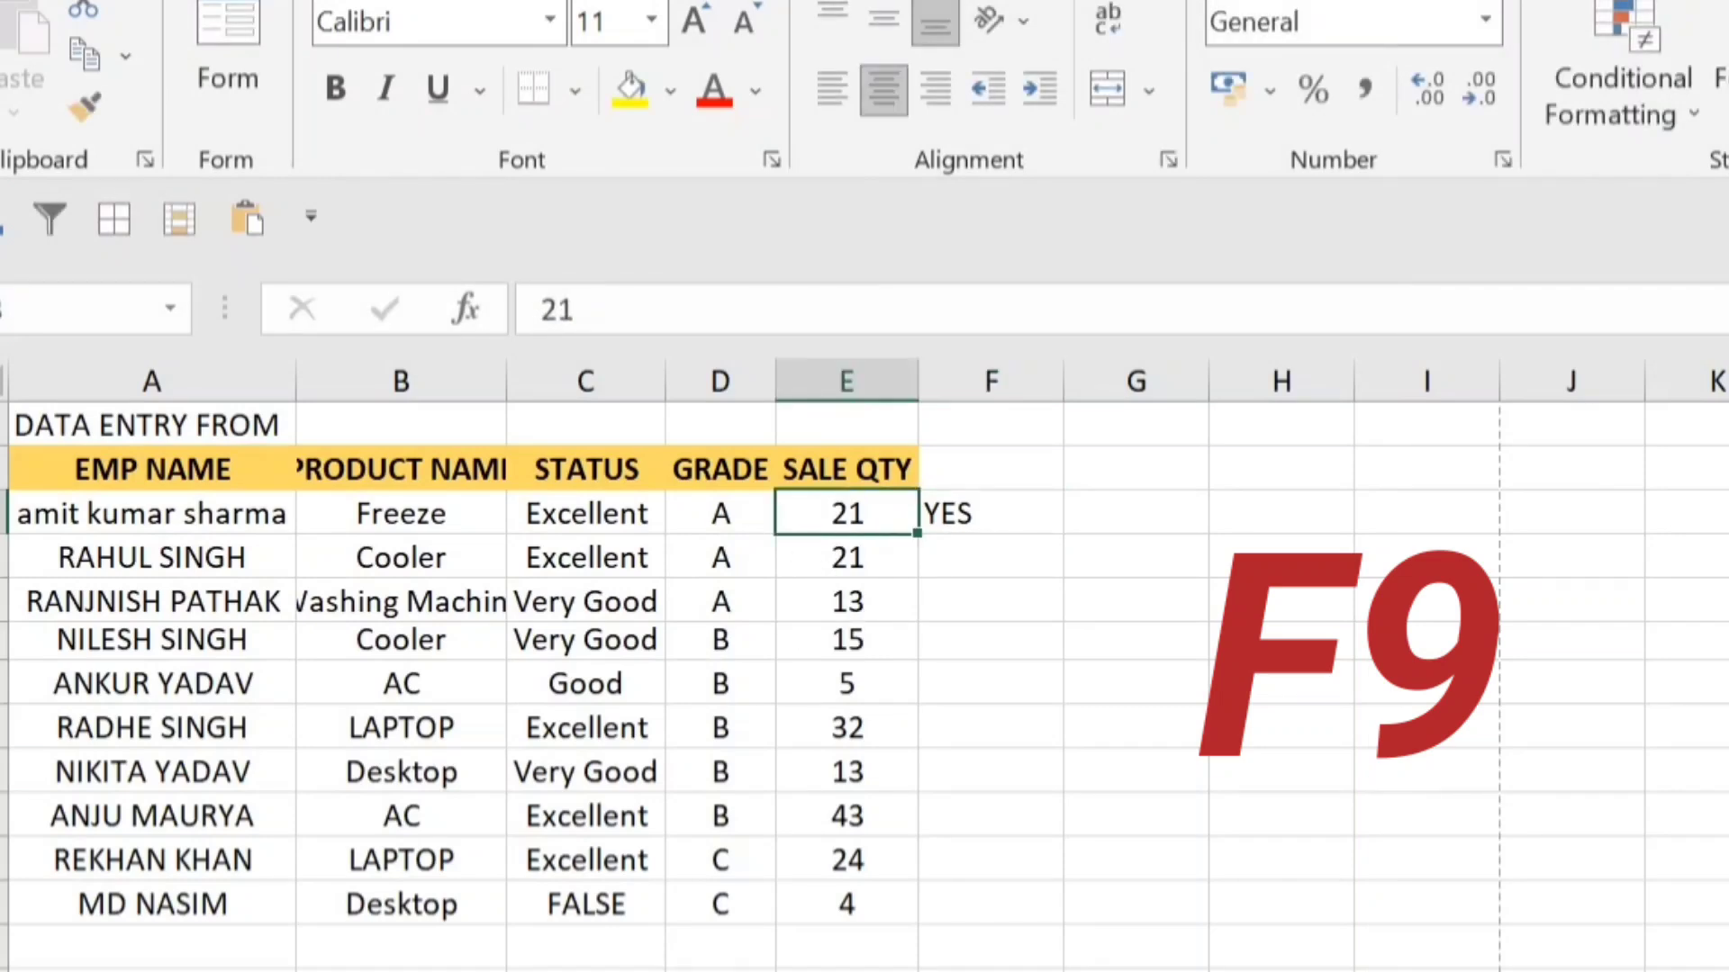
type("2")
key("ctrl+Return")
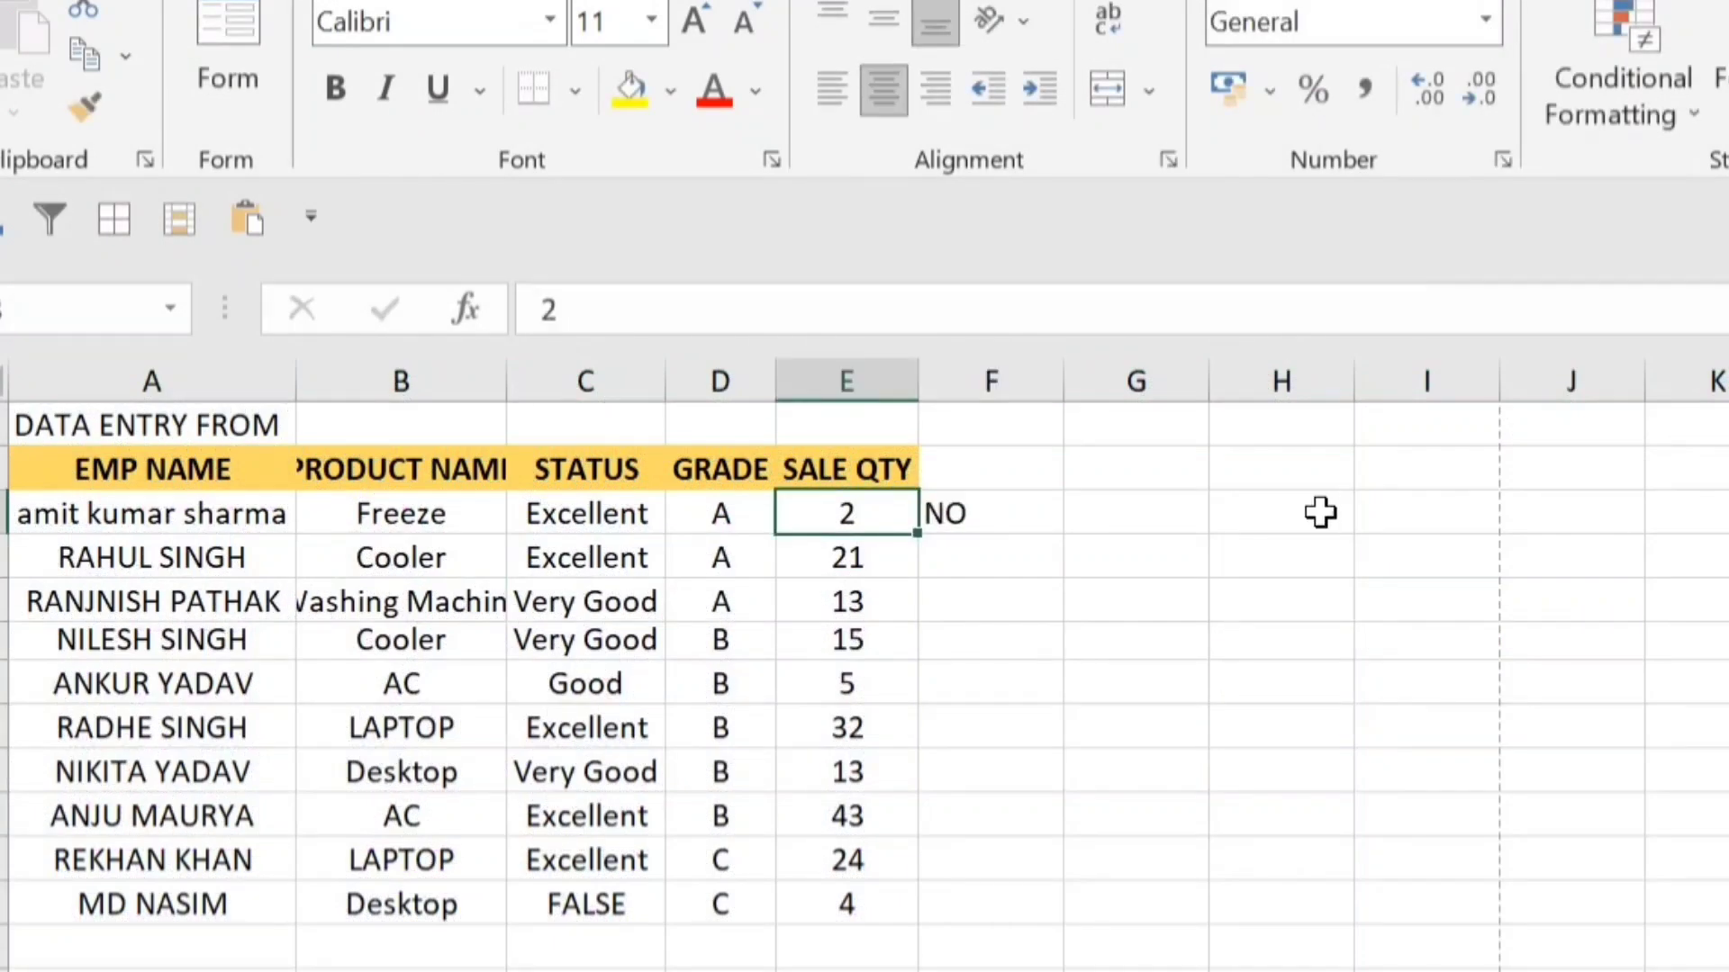
- Evaluate the E3>12 condition in F3 again for the changed quantity, and cancel the formula edit
left_click(941, 510)
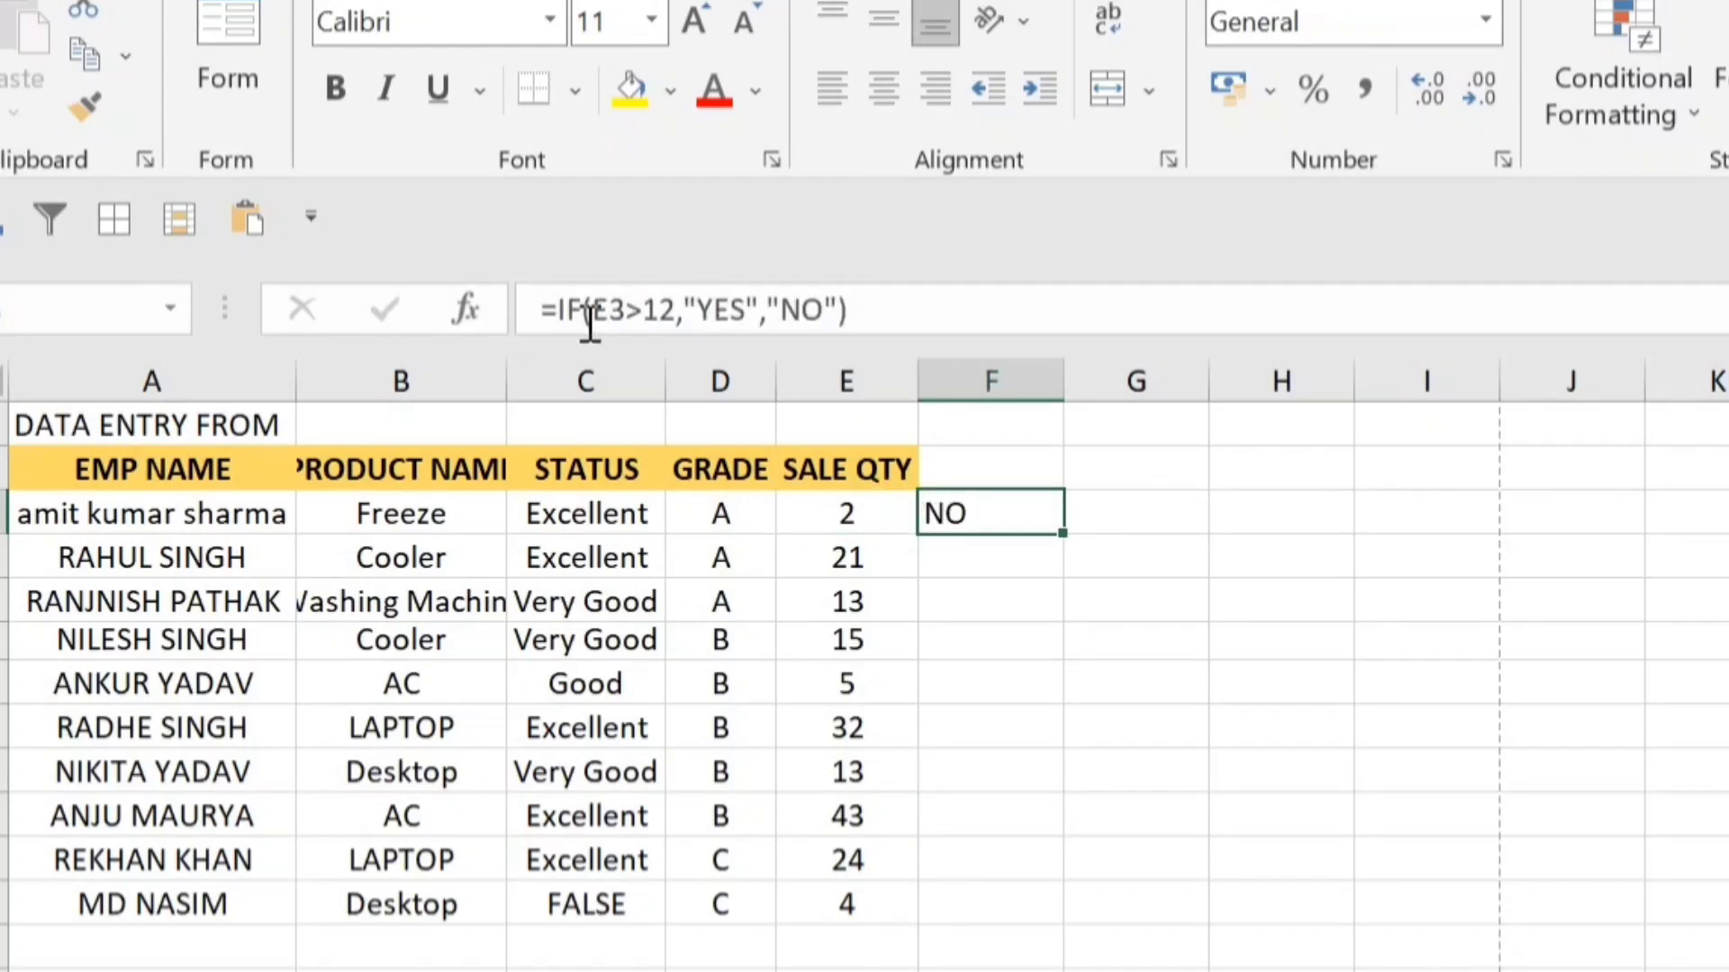
left_click_drag(598, 309, 677, 309)
key("F9")
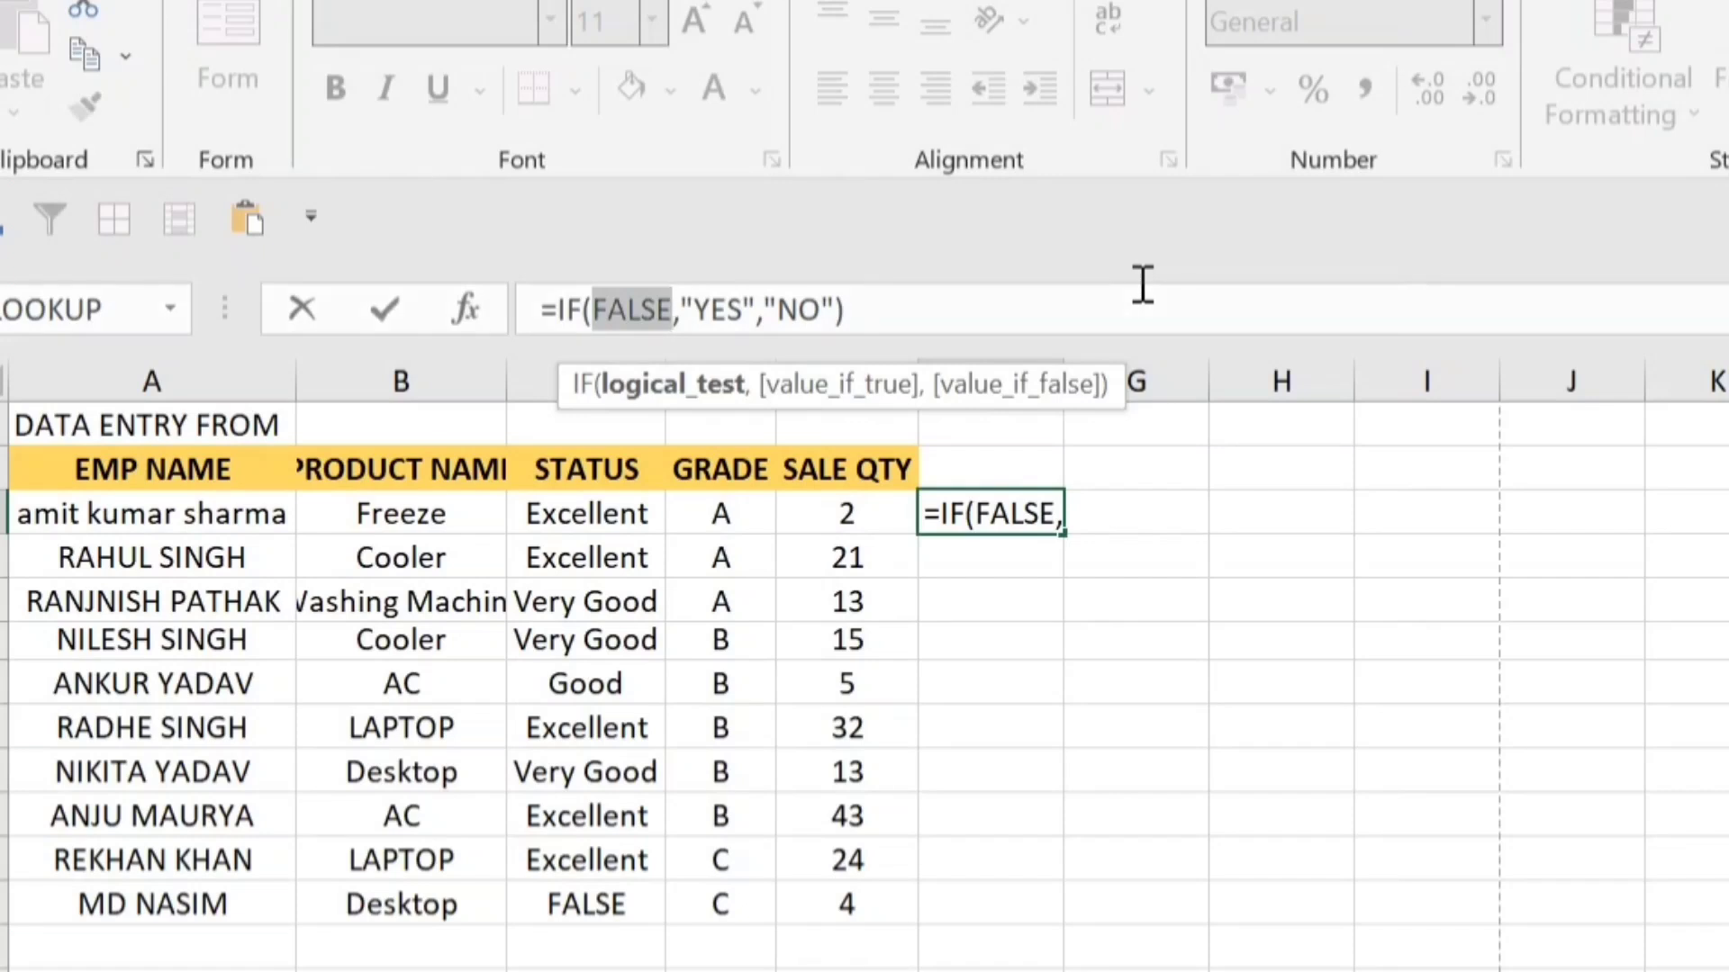
key("Escape")
- Enter 23, 35 and 345 in cells G3, H3 and I3
key("Right")
type("23")
key("Right")
type("35")
key("Right")
type("345")
key("Right")
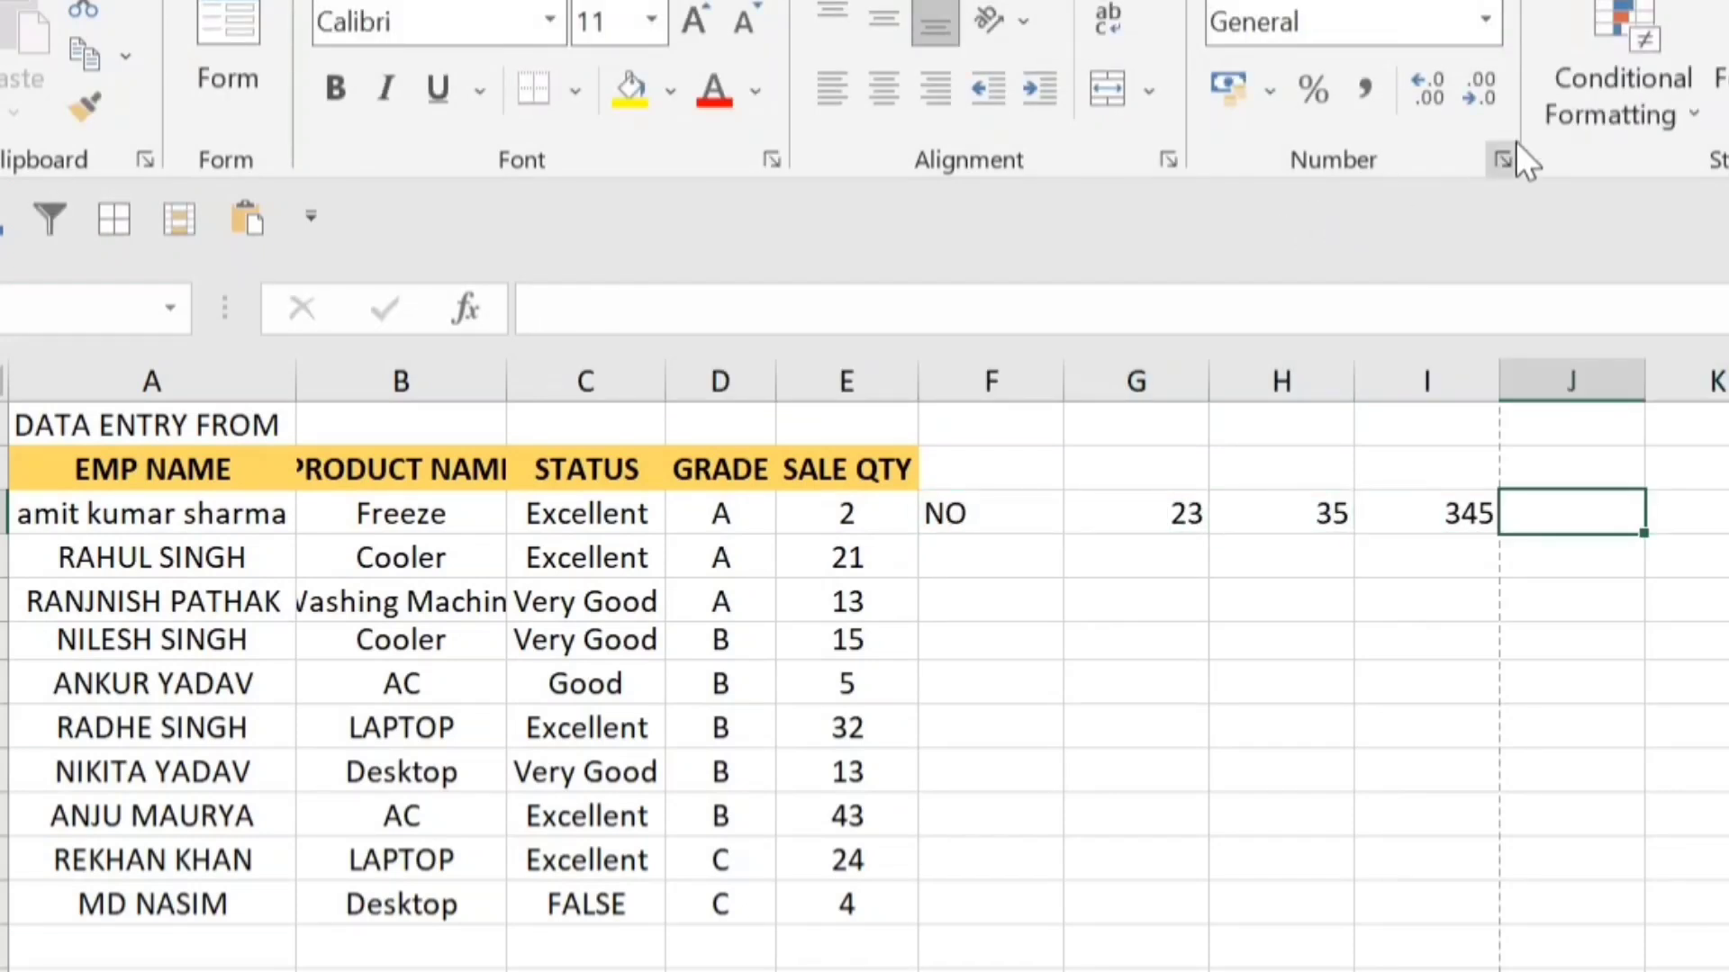
- Enter the formula =SUM(G3:I3) in cell J3
type("=SUM(")
key("Left")
key("Left")
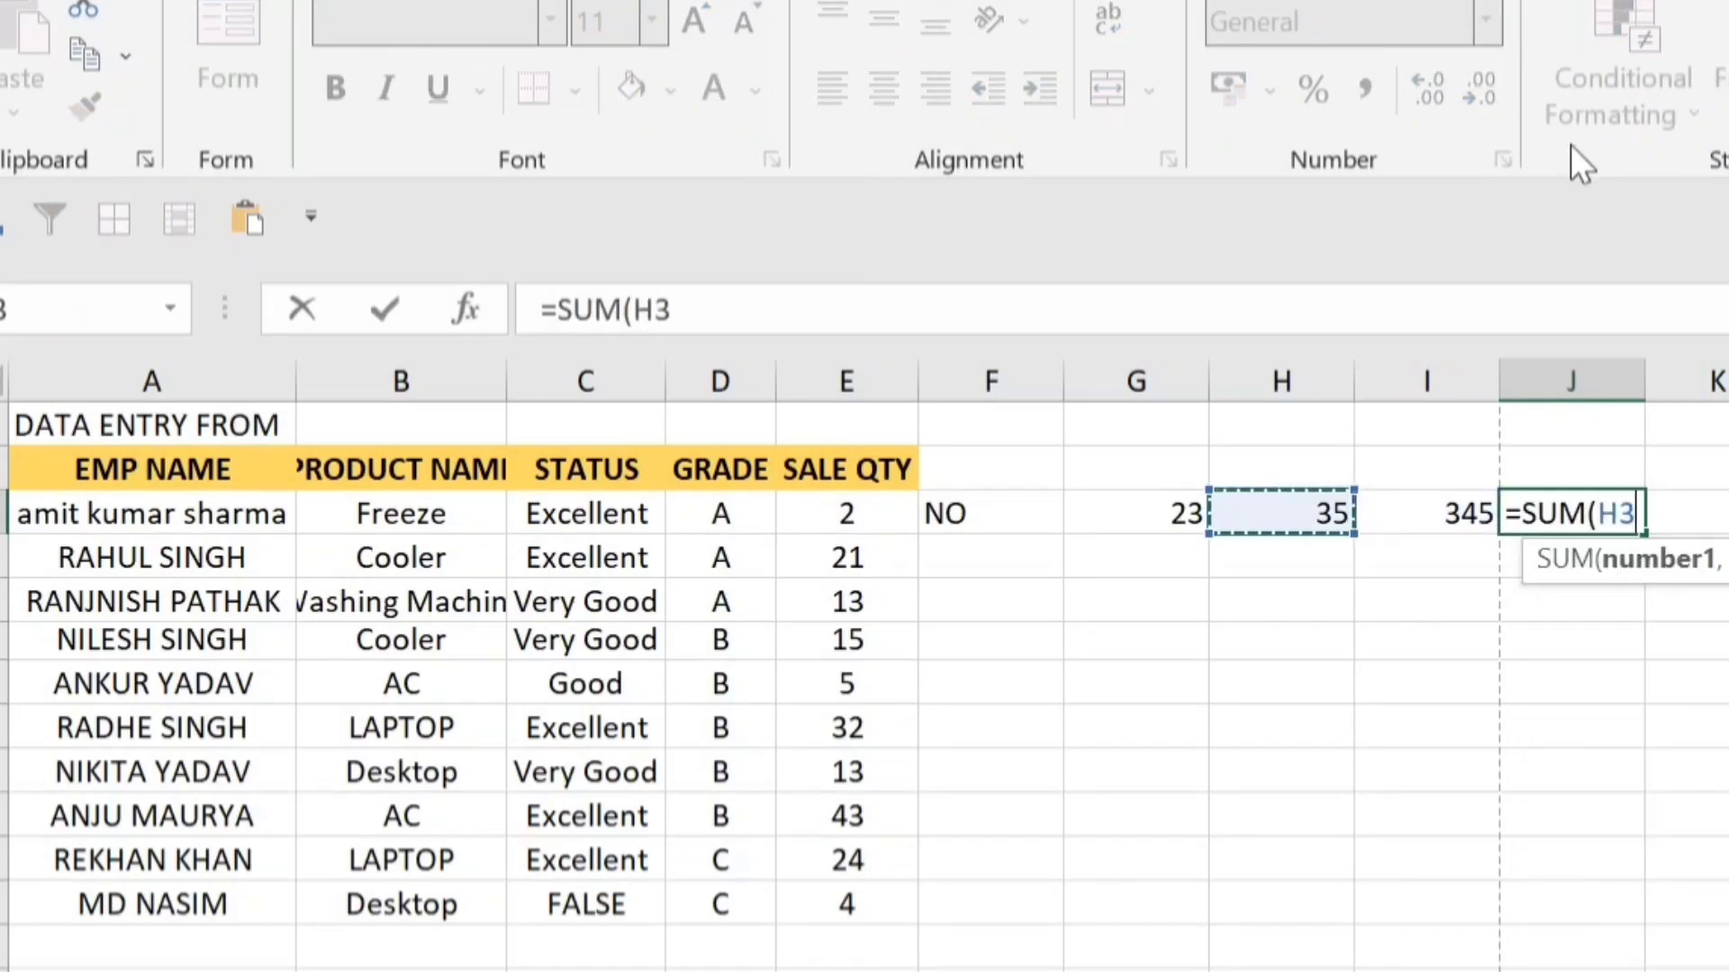
key("Left")
key("shift+Right")
key("shift+Right")
type(")")
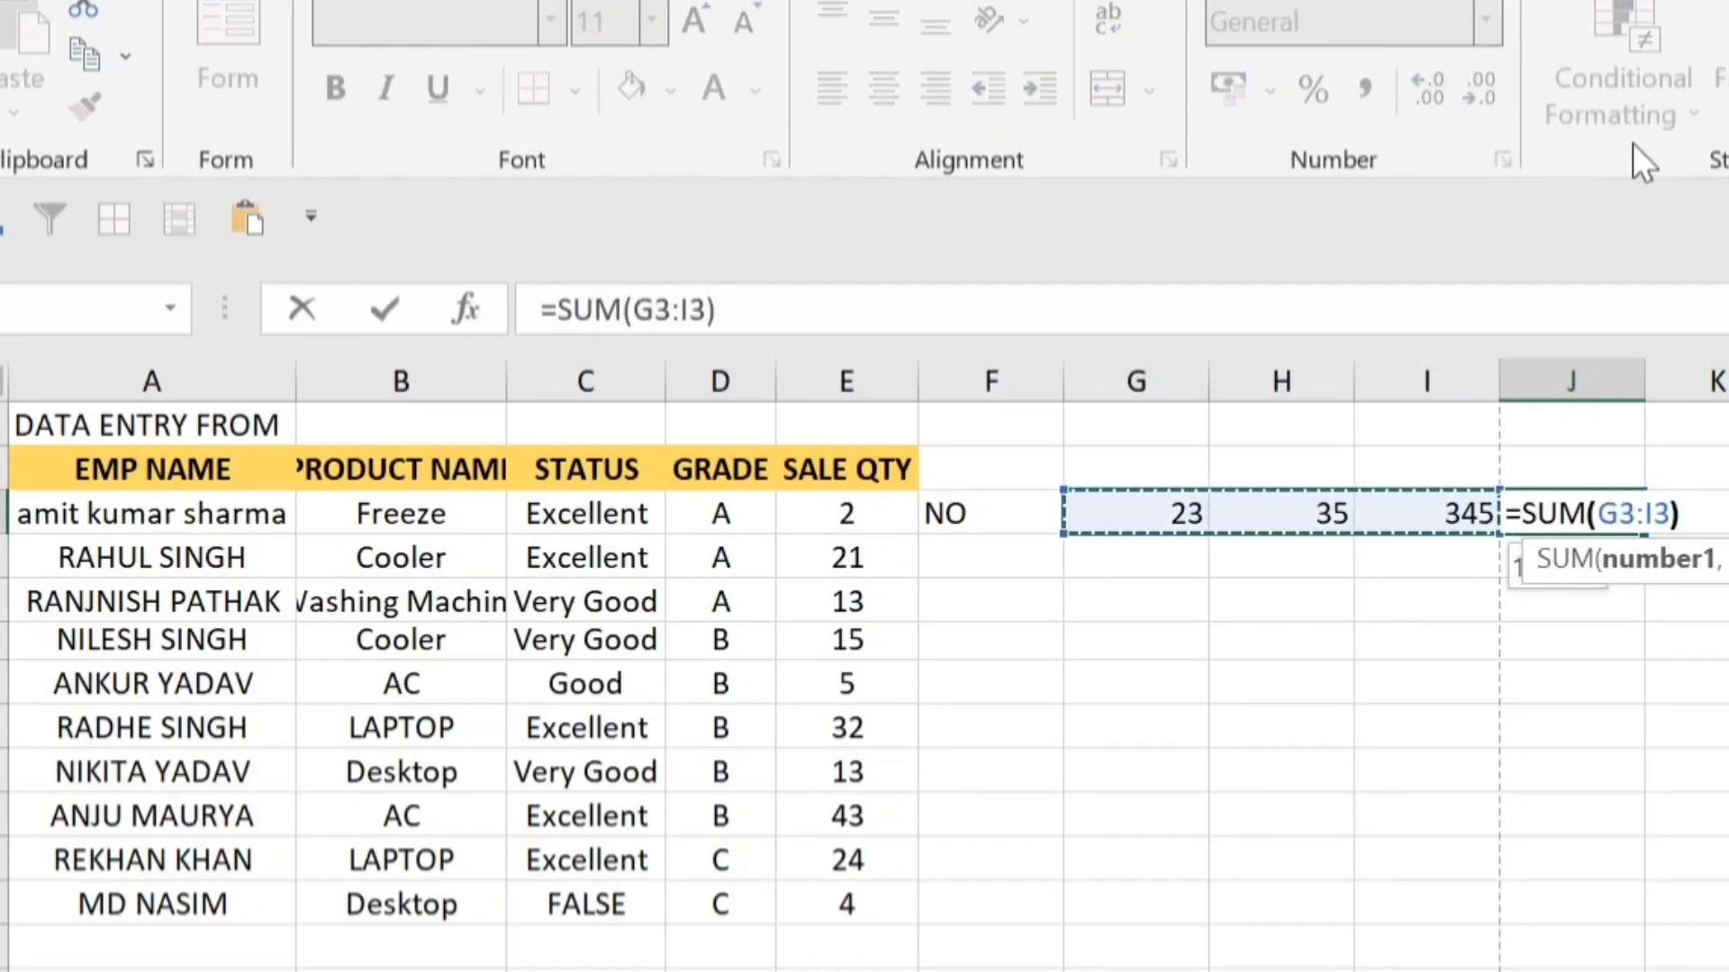
key("Return")
- Evaluate the G3:I3 range inside the SUM formula in J3 to display its individual values
key("Up")
left_click(641, 310)
left_click_drag(641, 310, 708, 309)
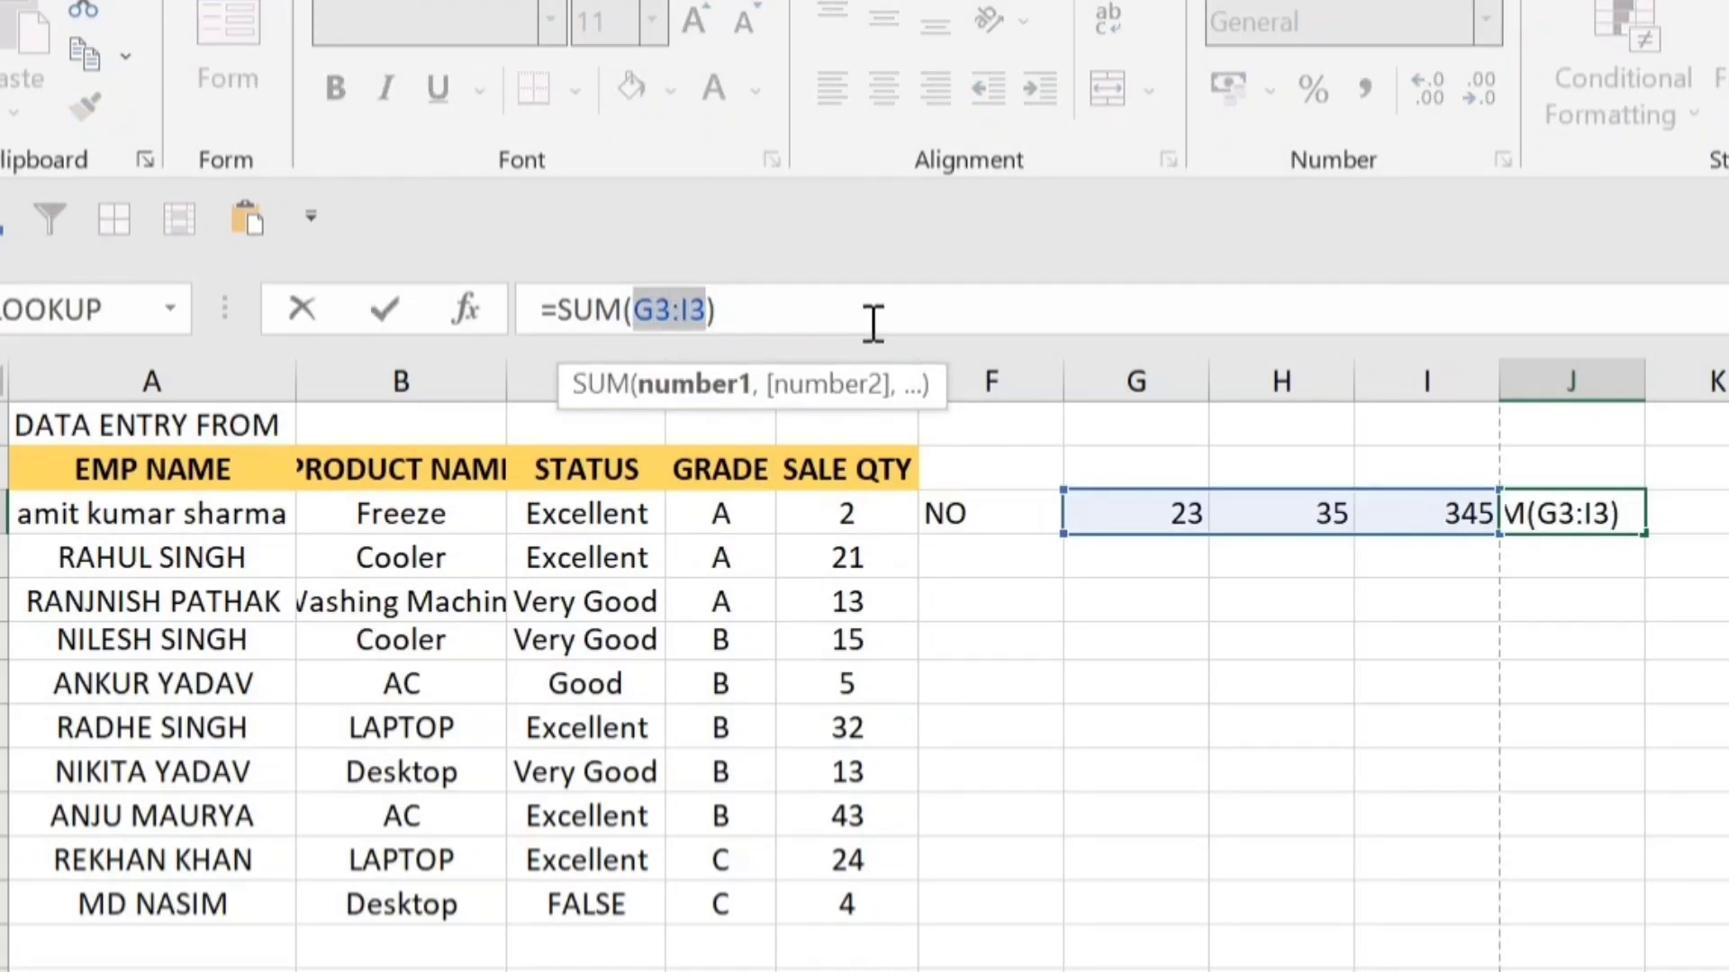
key("F9")
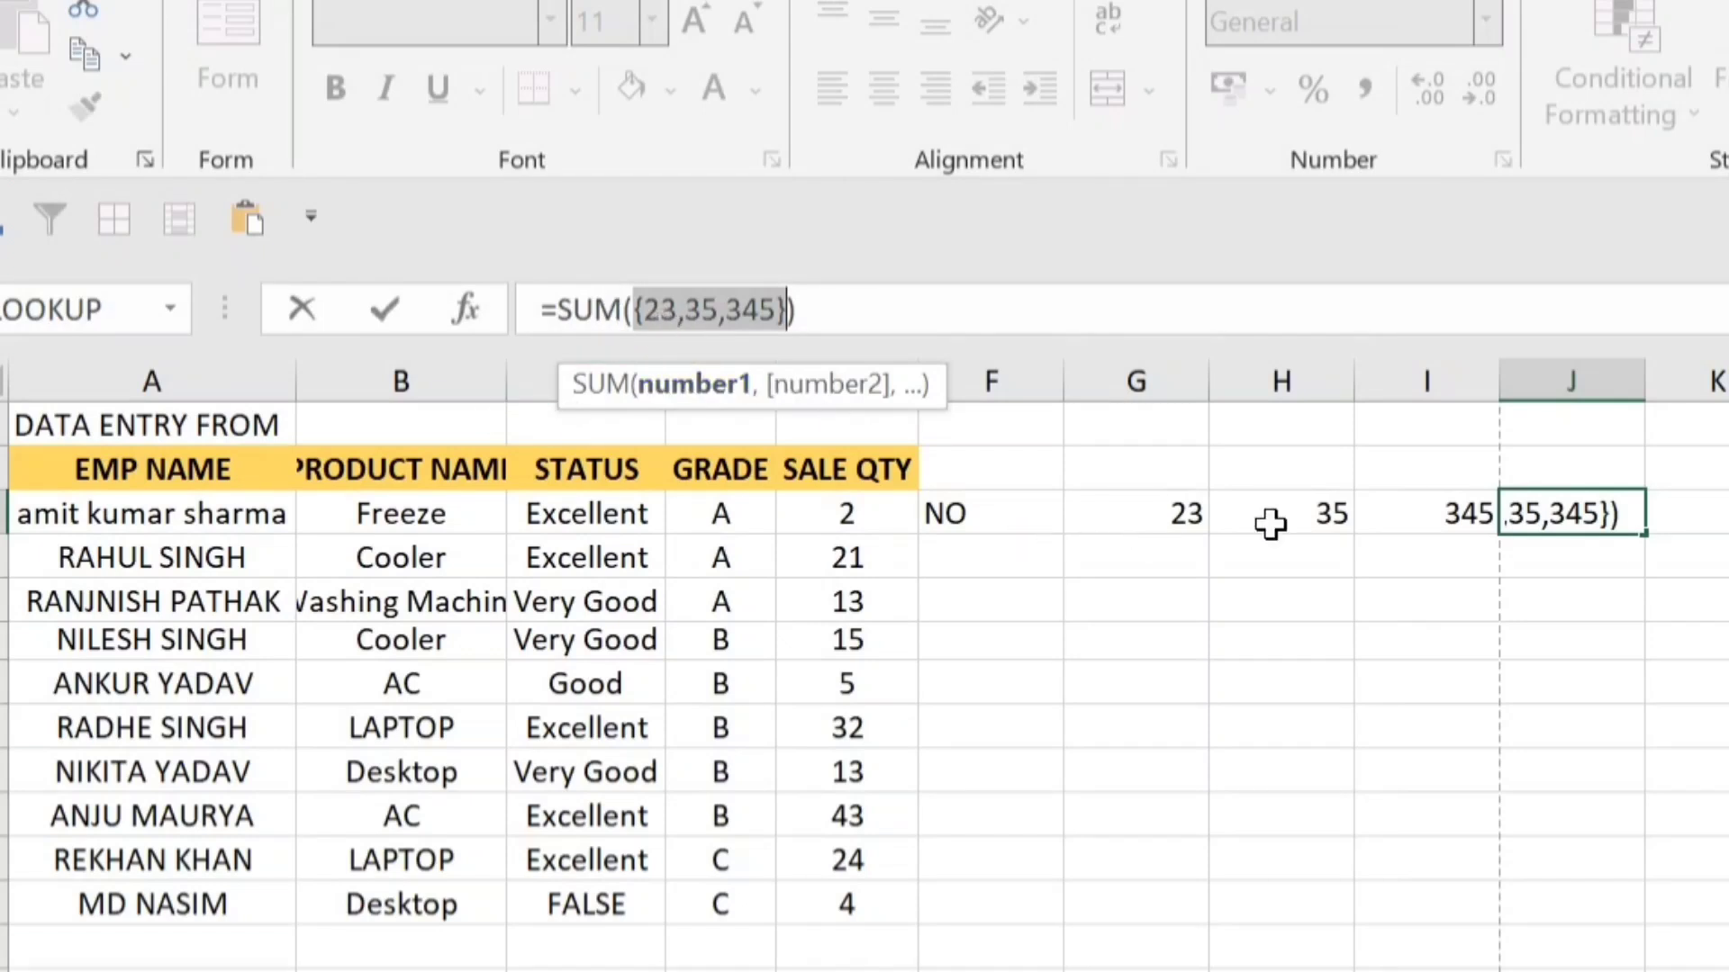
- Discard the partial evaluation in J3 and evaluate the entire =SUM(G3:I3) formula to its result
key("Escape")
left_click_drag(541, 304, 763, 302)
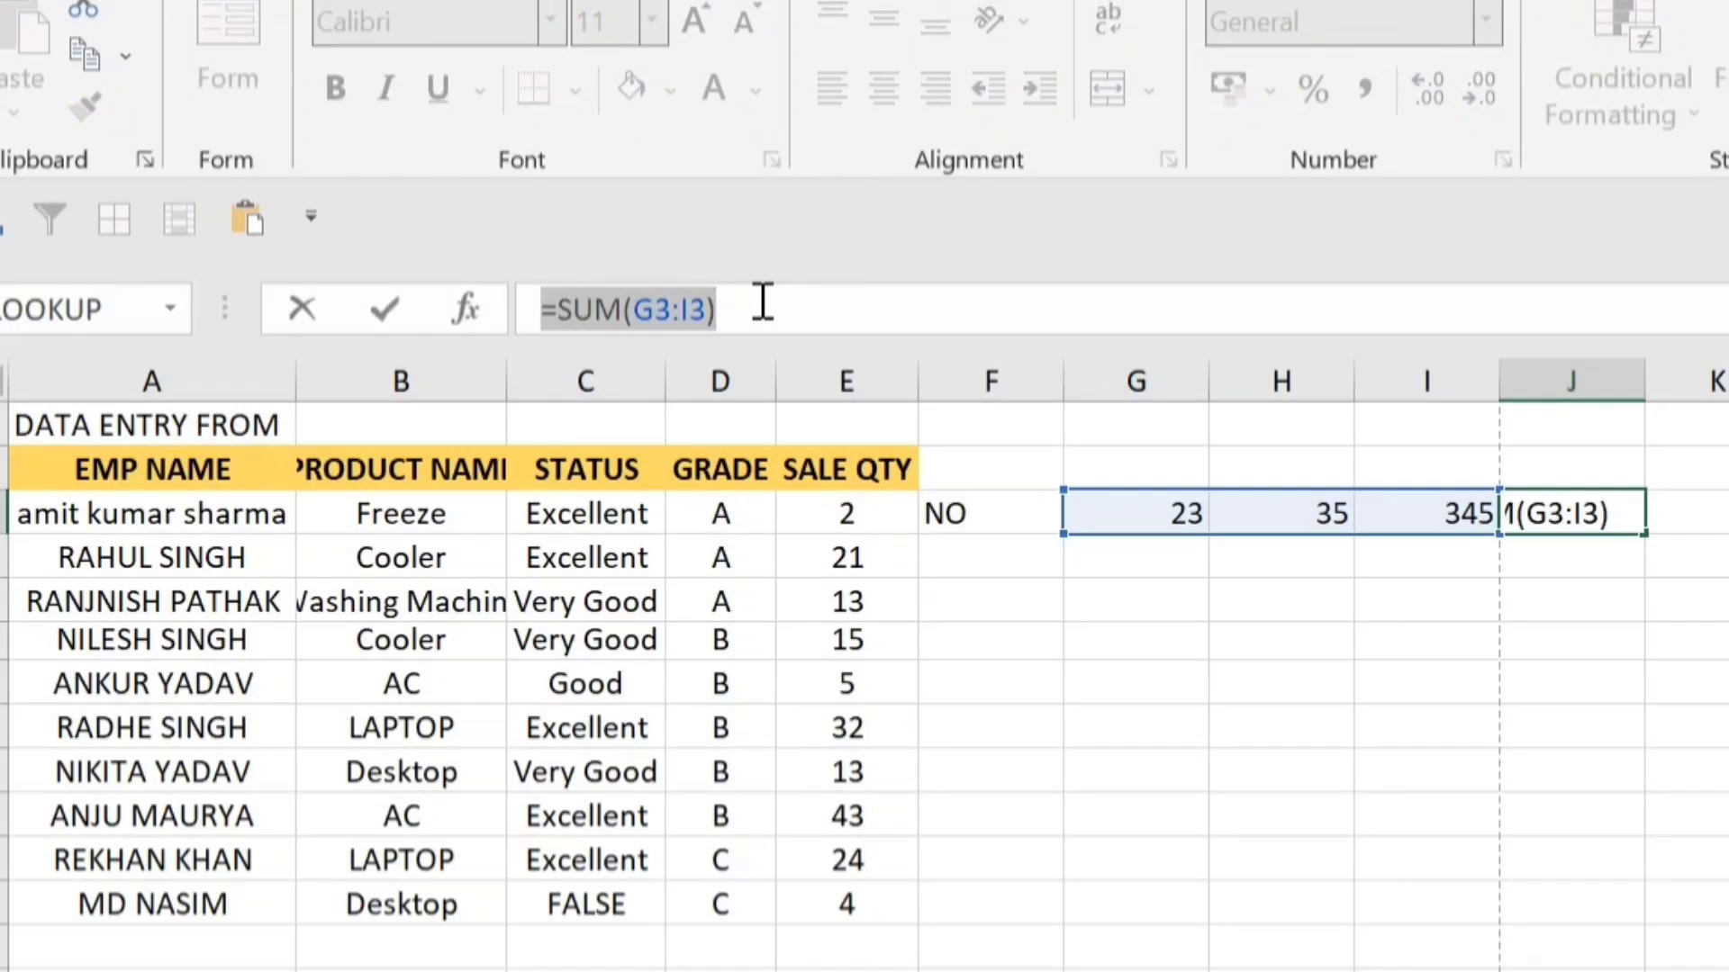
key("F9")
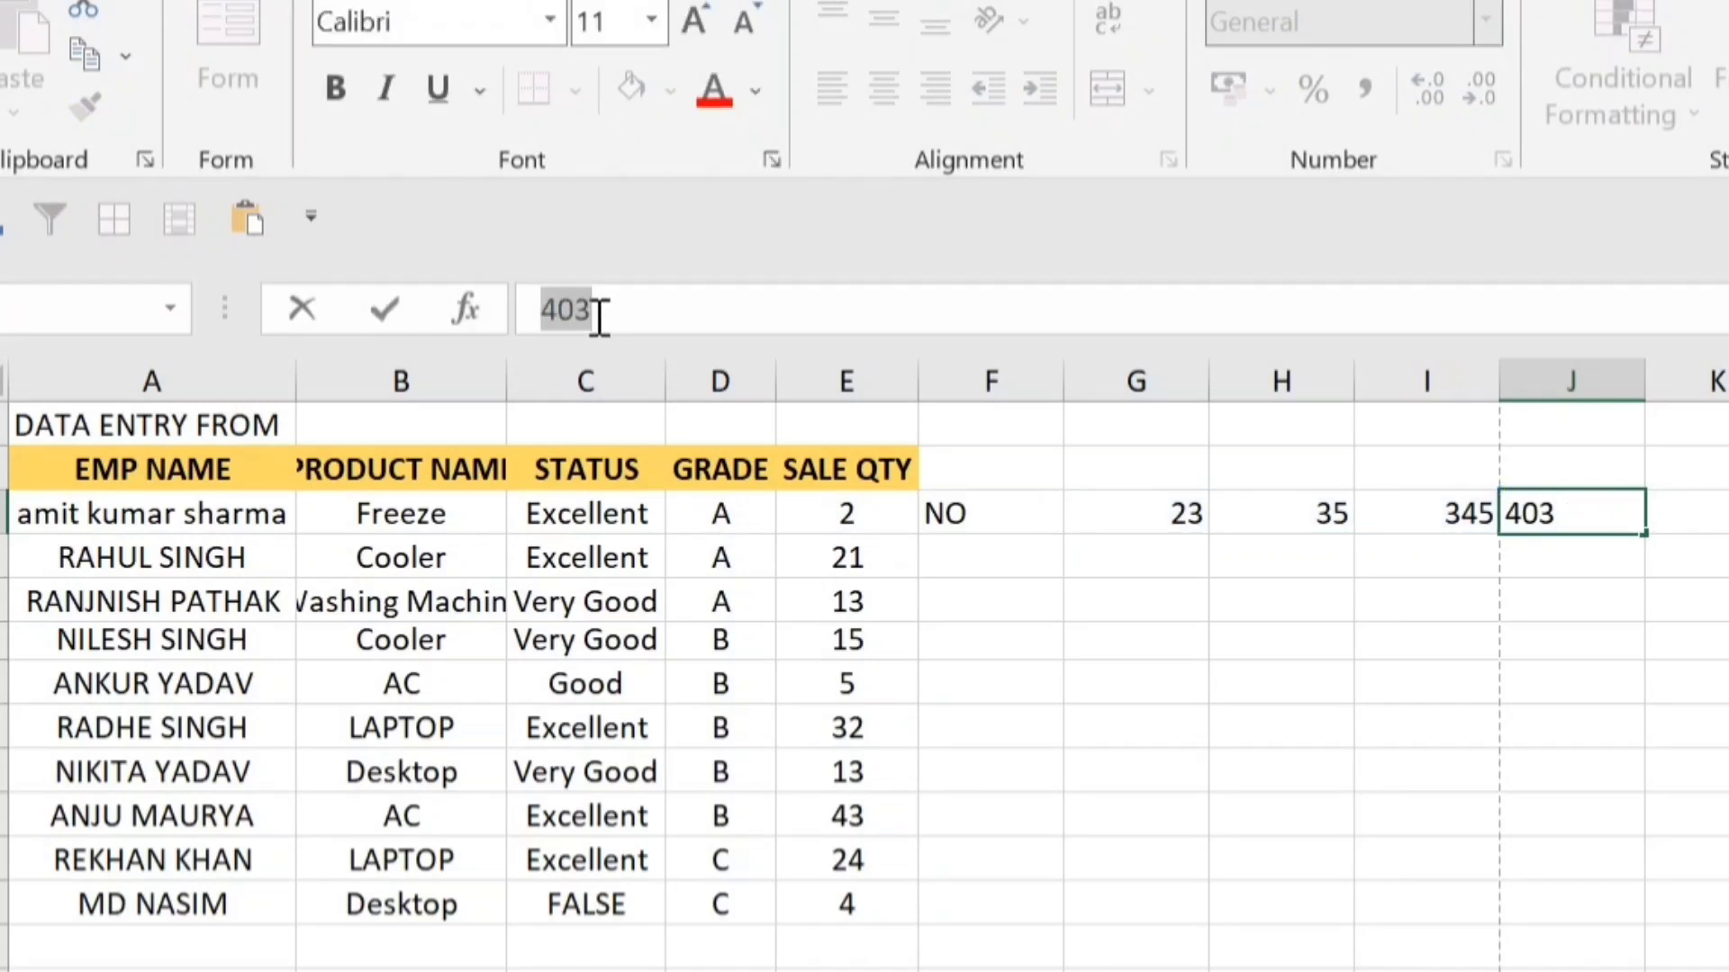
- Clear the contents of cells F3:J3
left_click_drag(990, 509, 1619, 531)
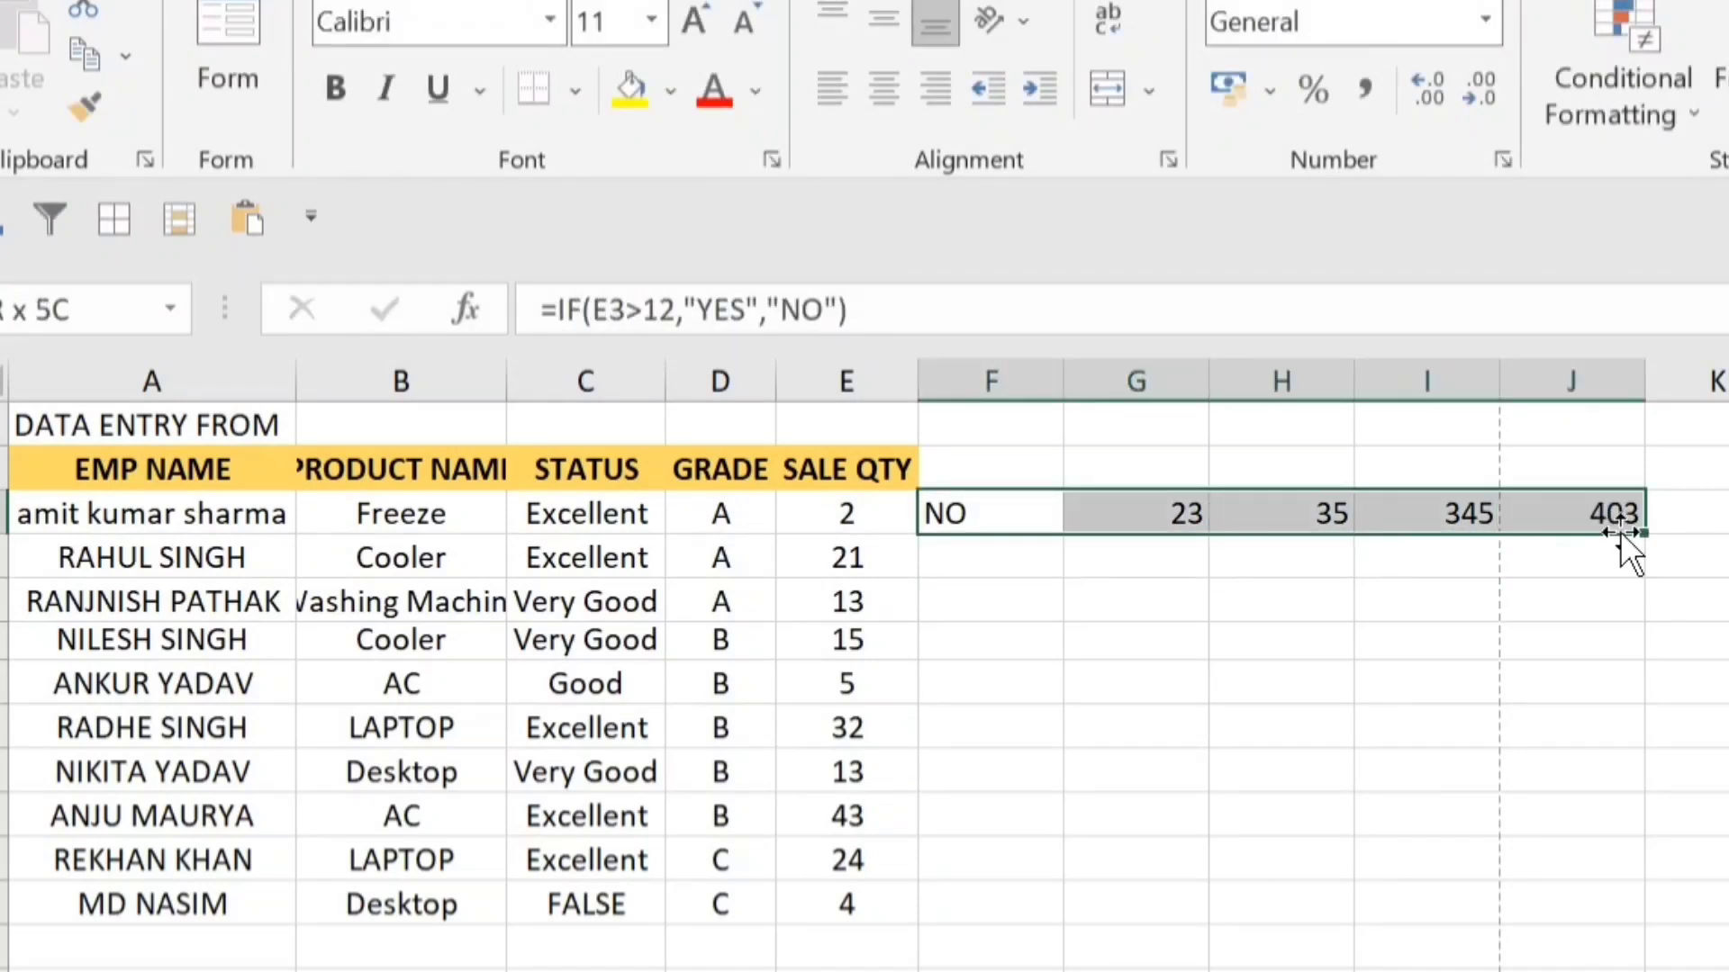
key("Delete")
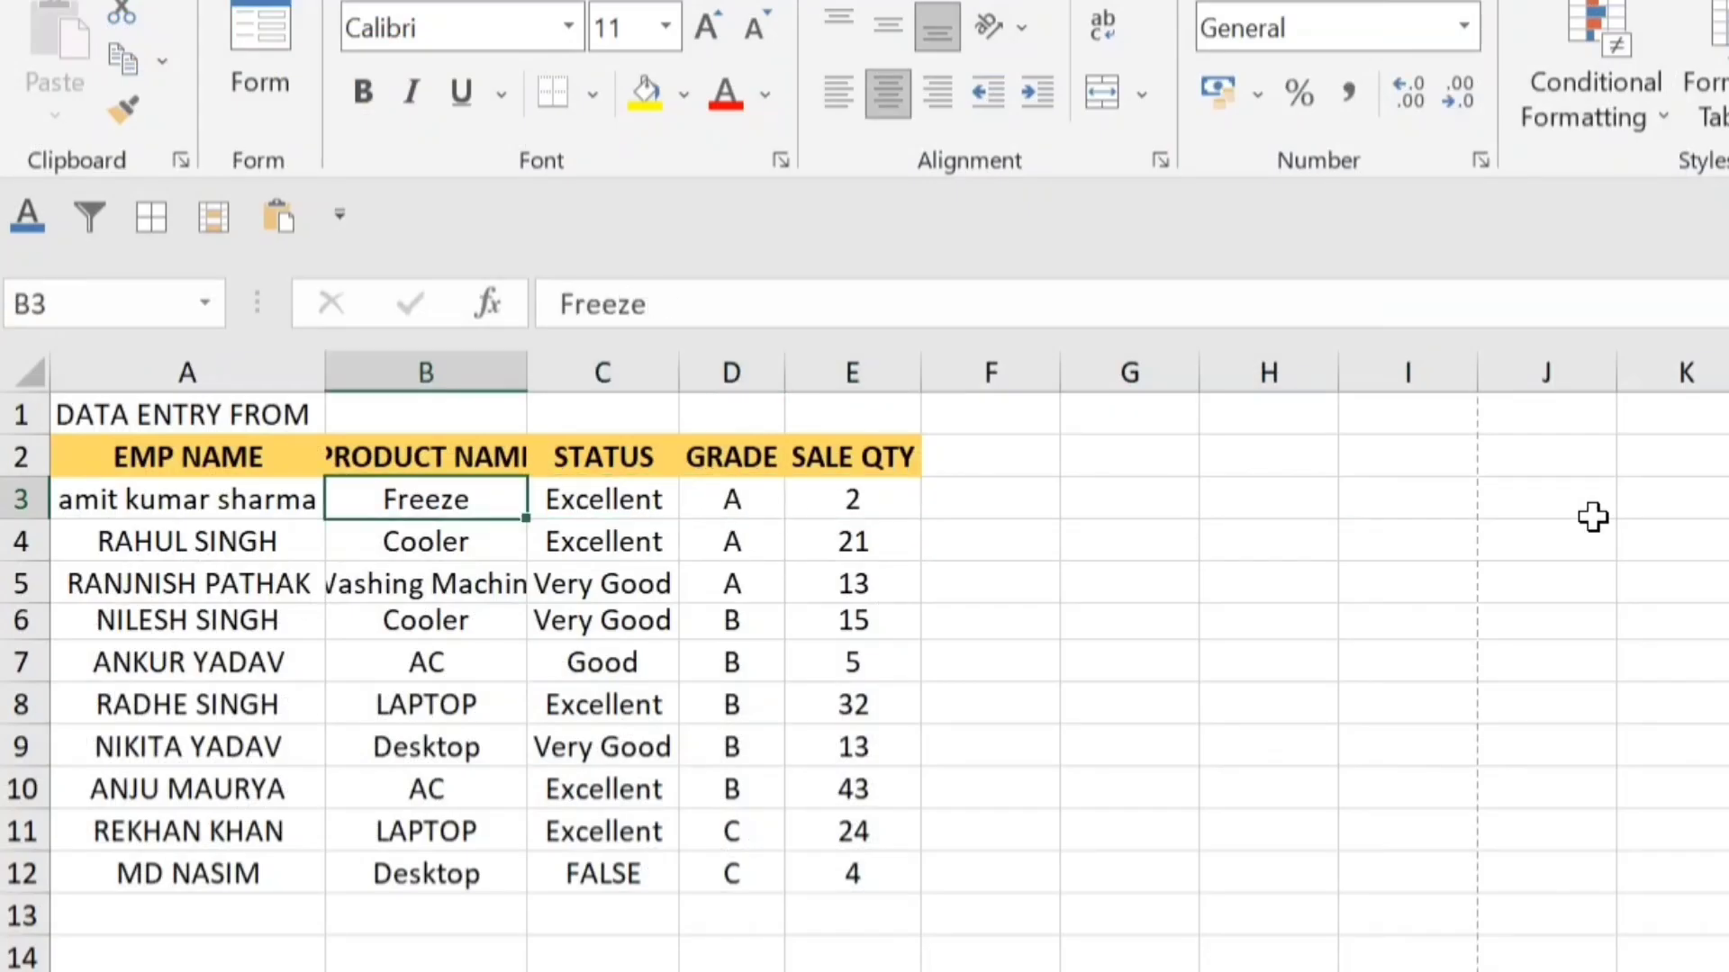
key("Left")
key("Right")
- Open the Zoom dialog for the worksheet and step through the magnification options
key("alt")
key("v")
key("z")
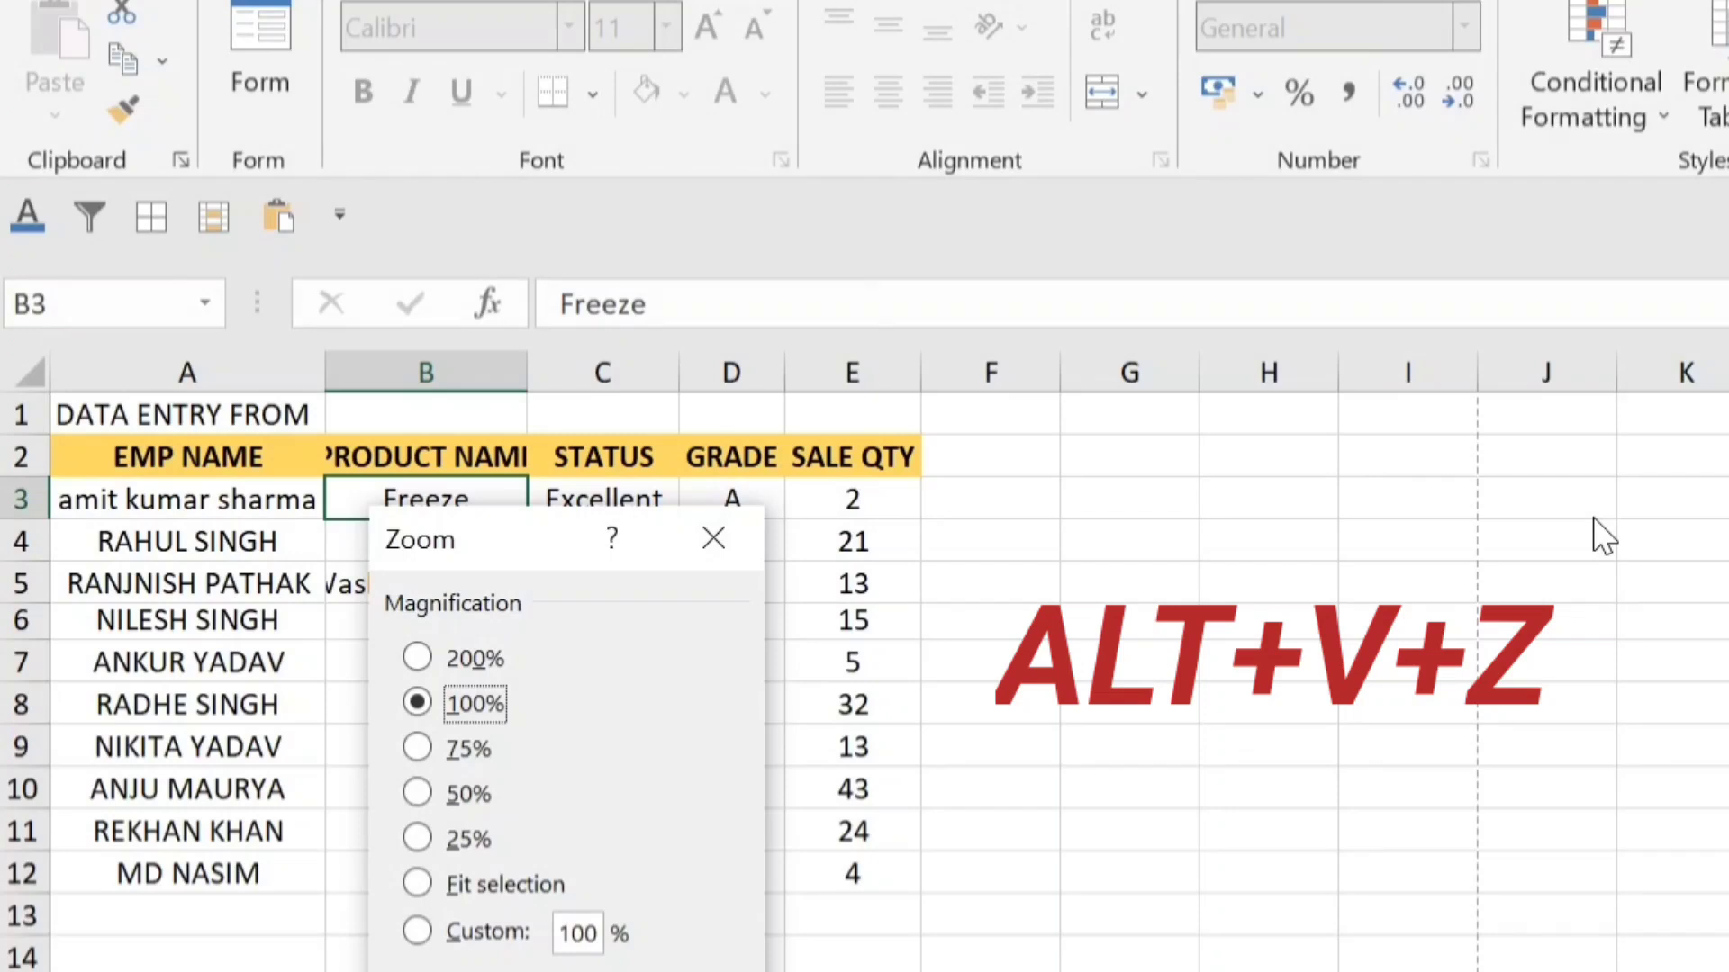
key("Down")
key("Down")
key("Down")
key("Up")
key("Up")
key("Up")
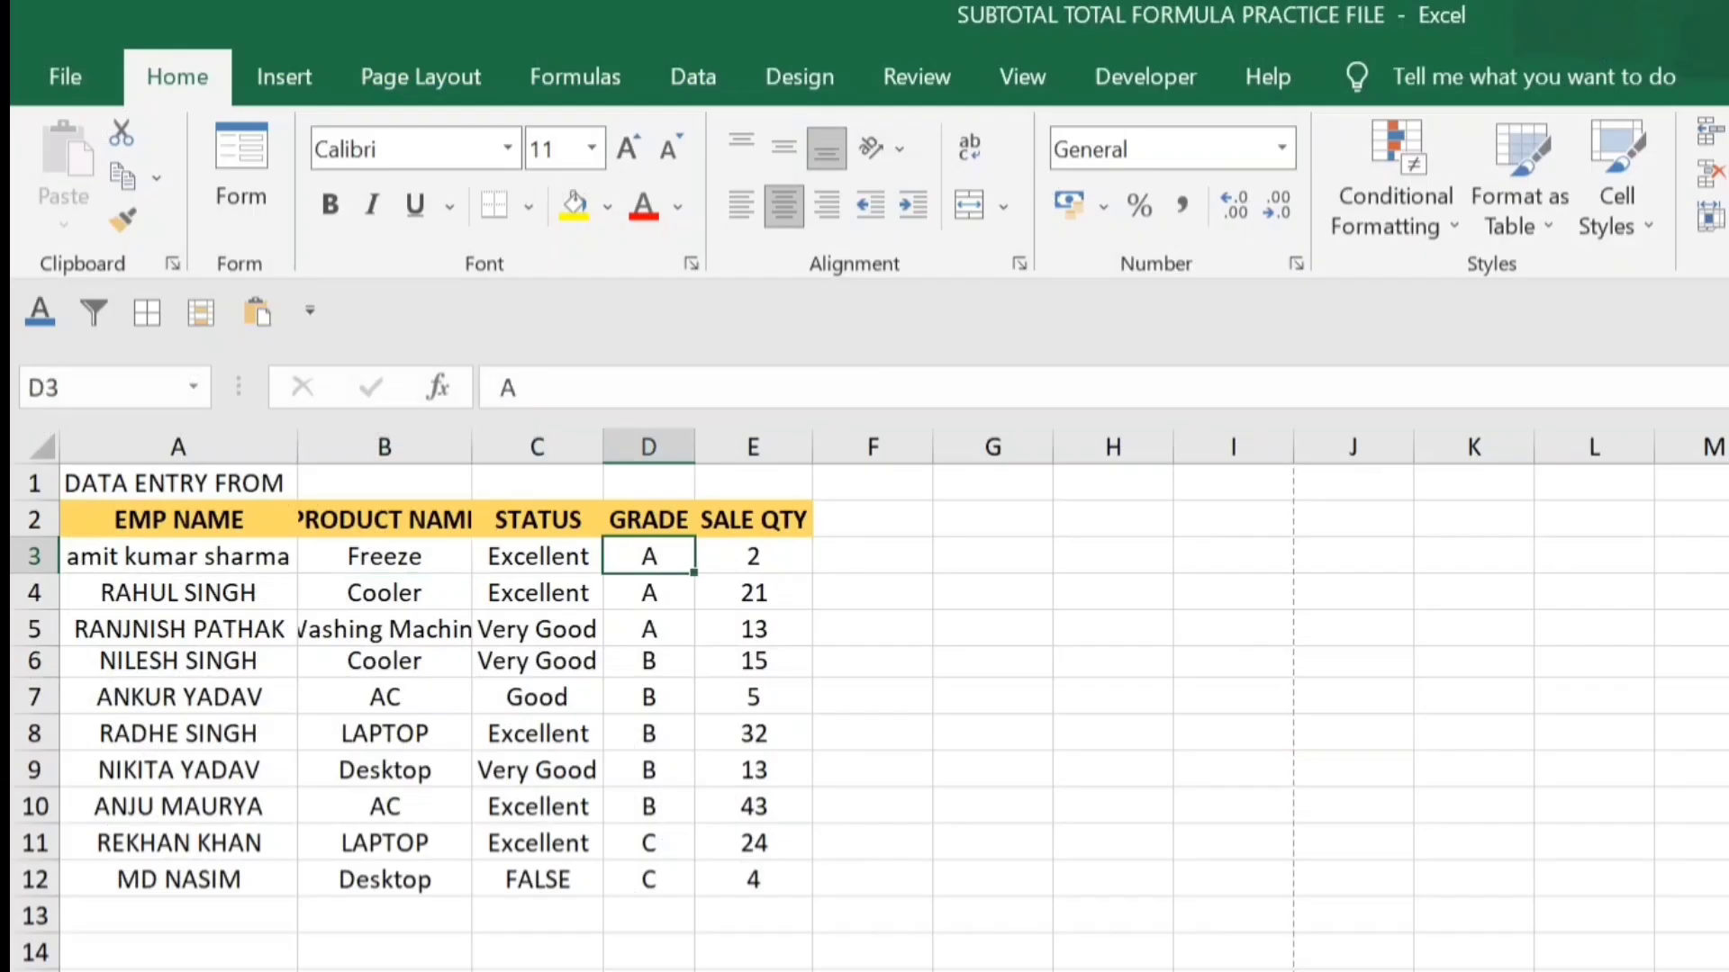
- Select cell B3, hide the ribbon and show it again
left_click(384, 556)
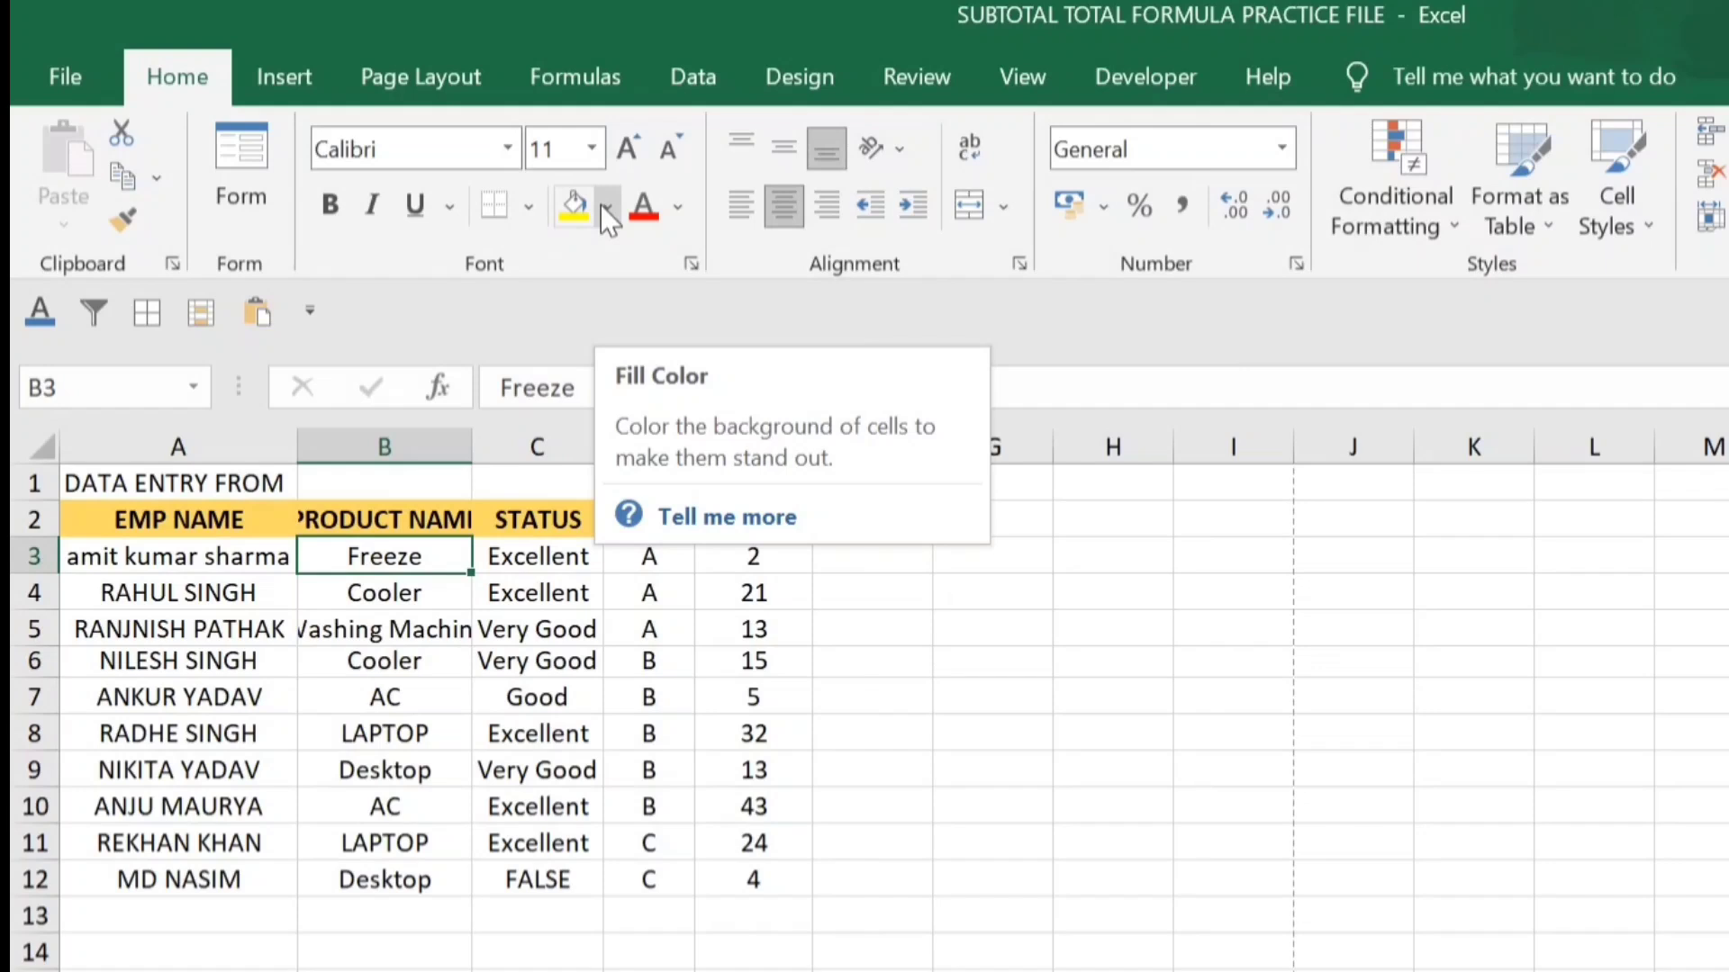
key("ctrl+F1")
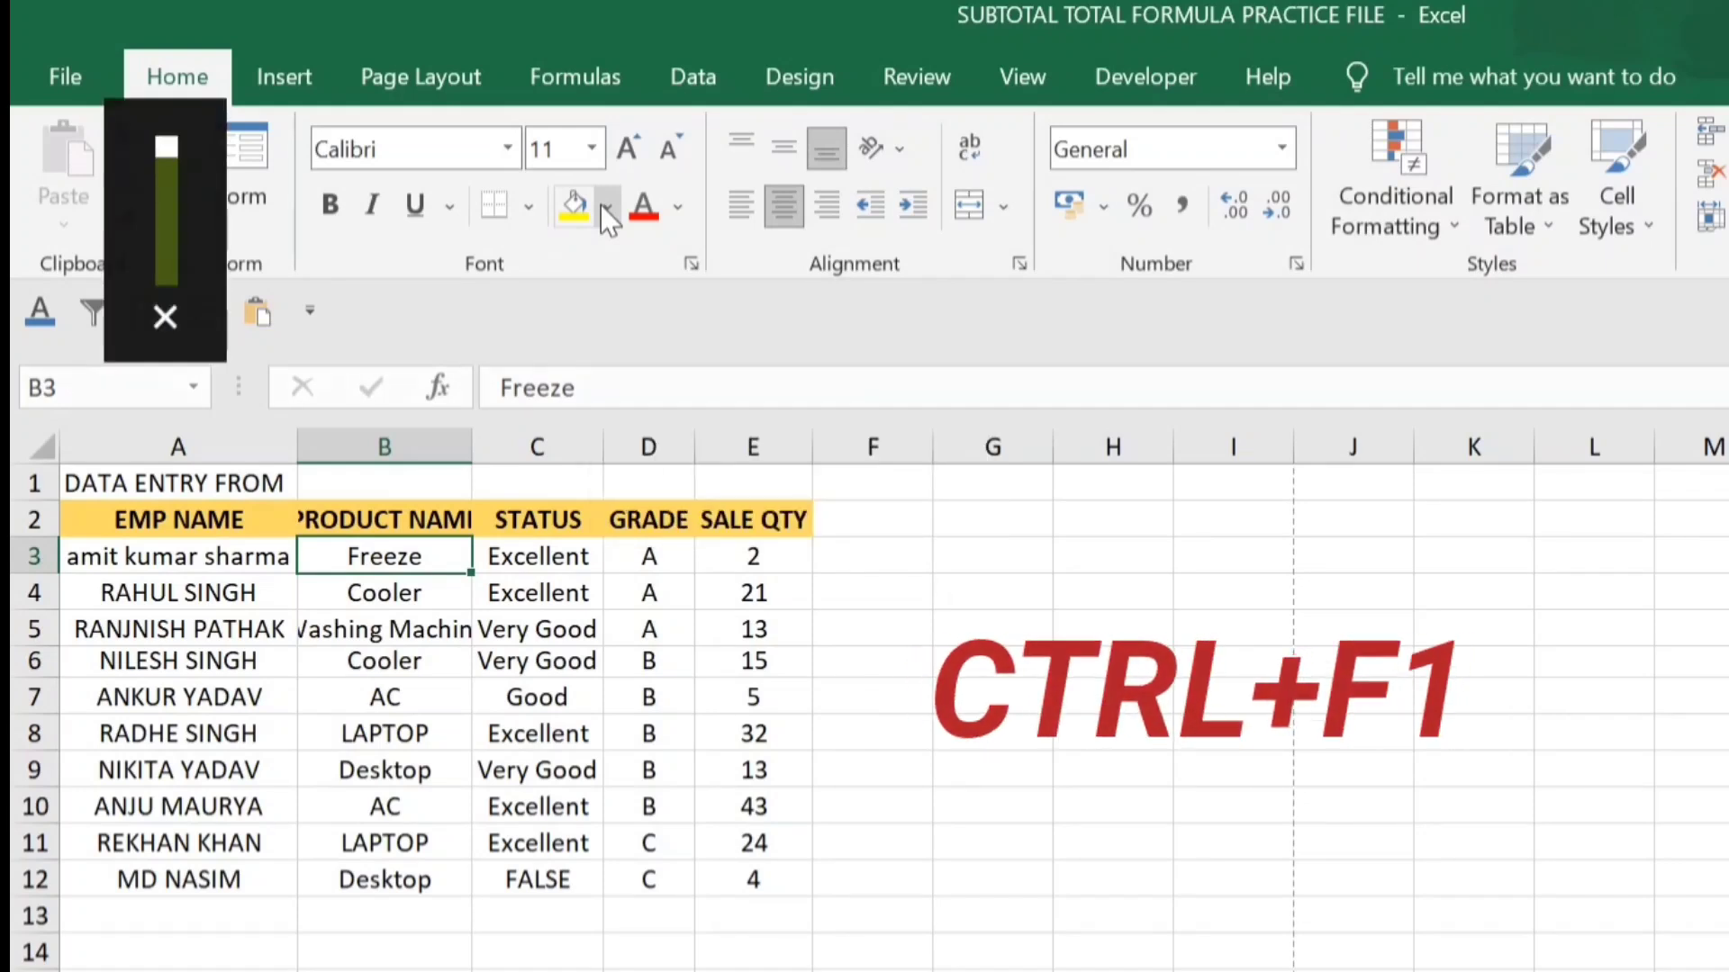
key("ctrl+F1")
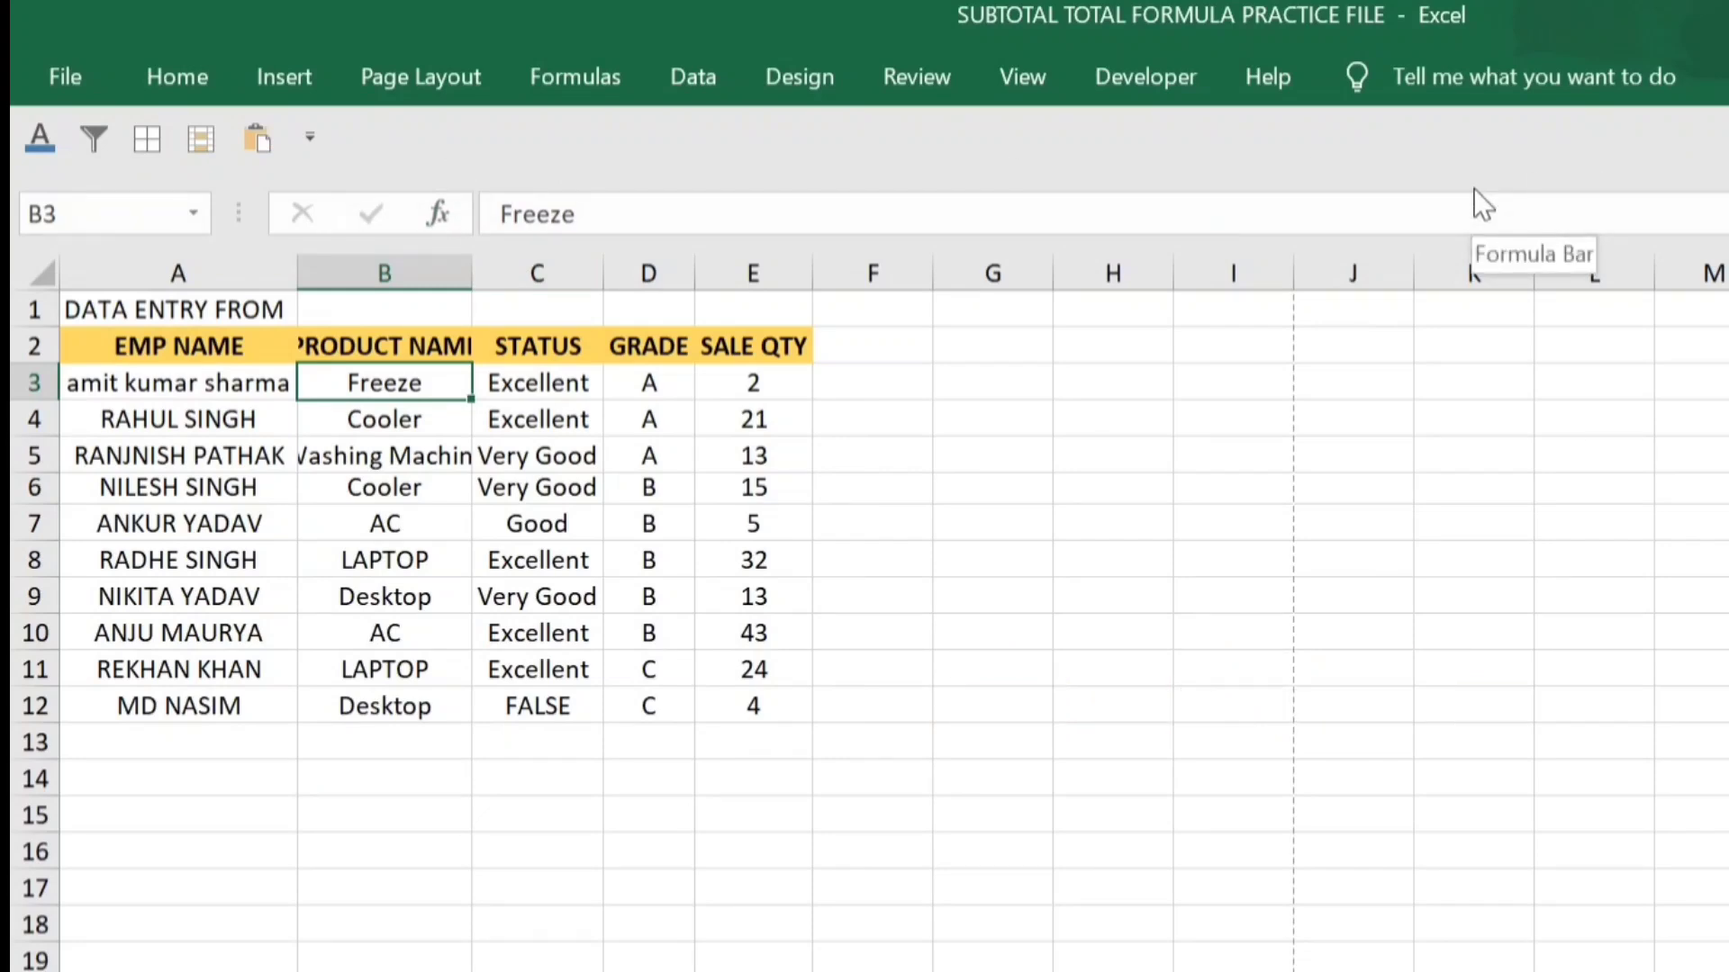
key("ctrl+F1")
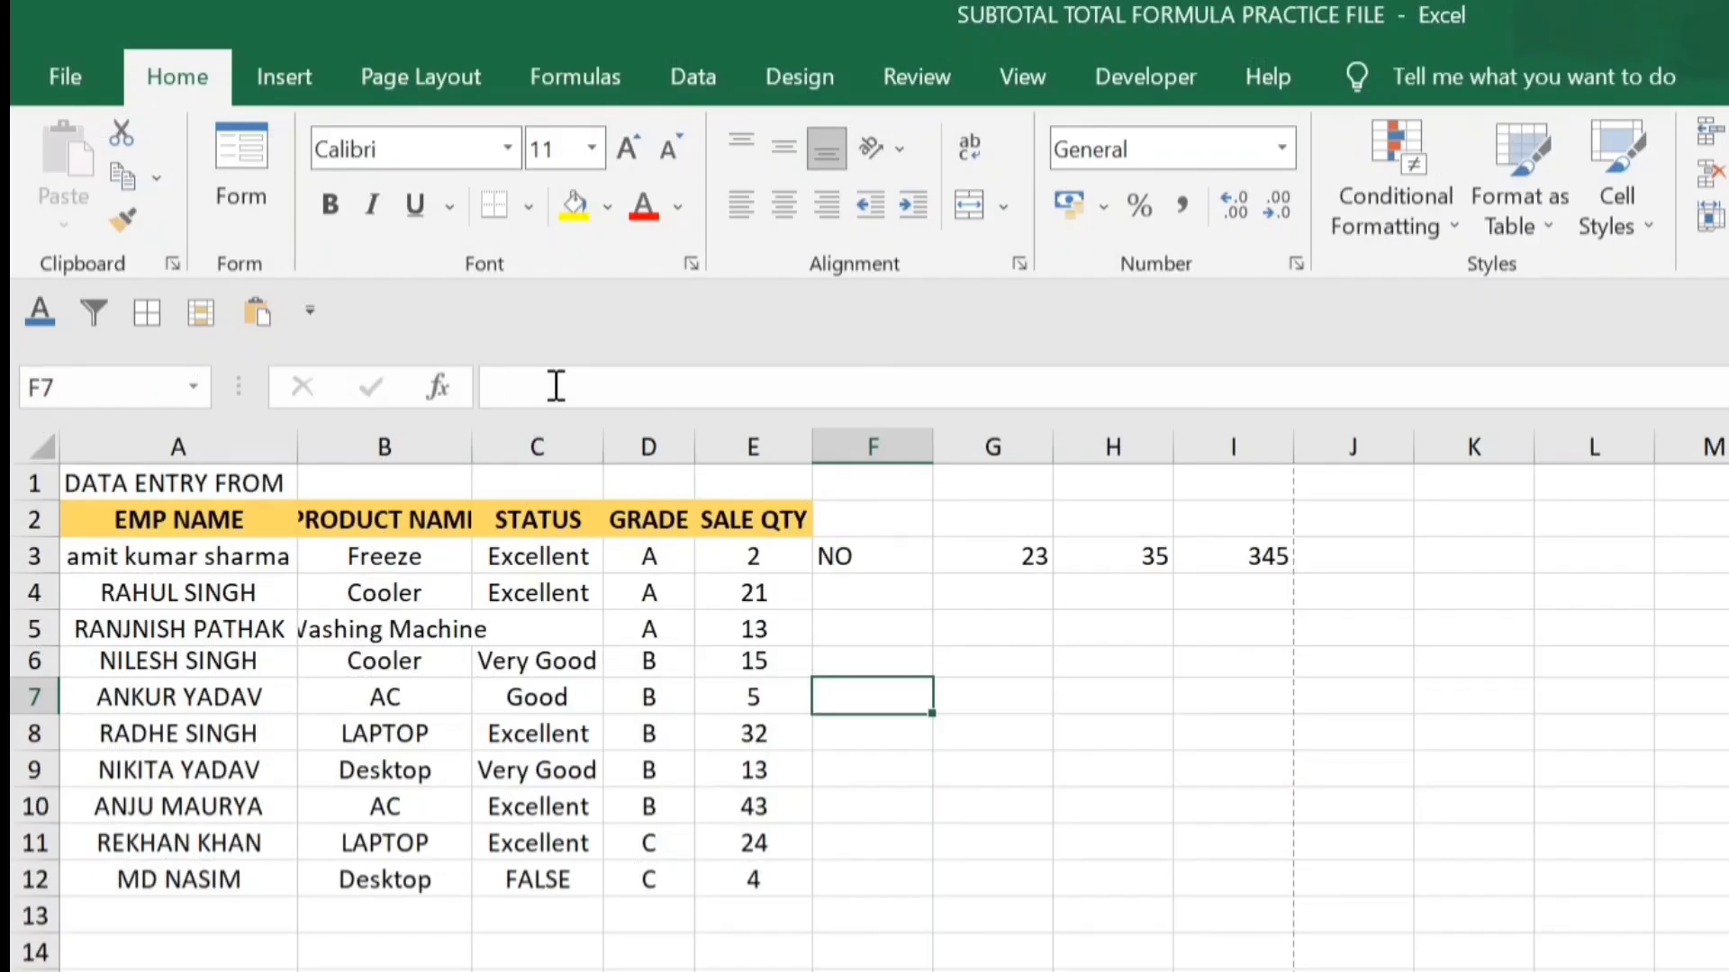
- Select cell F8 and enlarge the formula bar to several lines in height
left_click(555, 388)
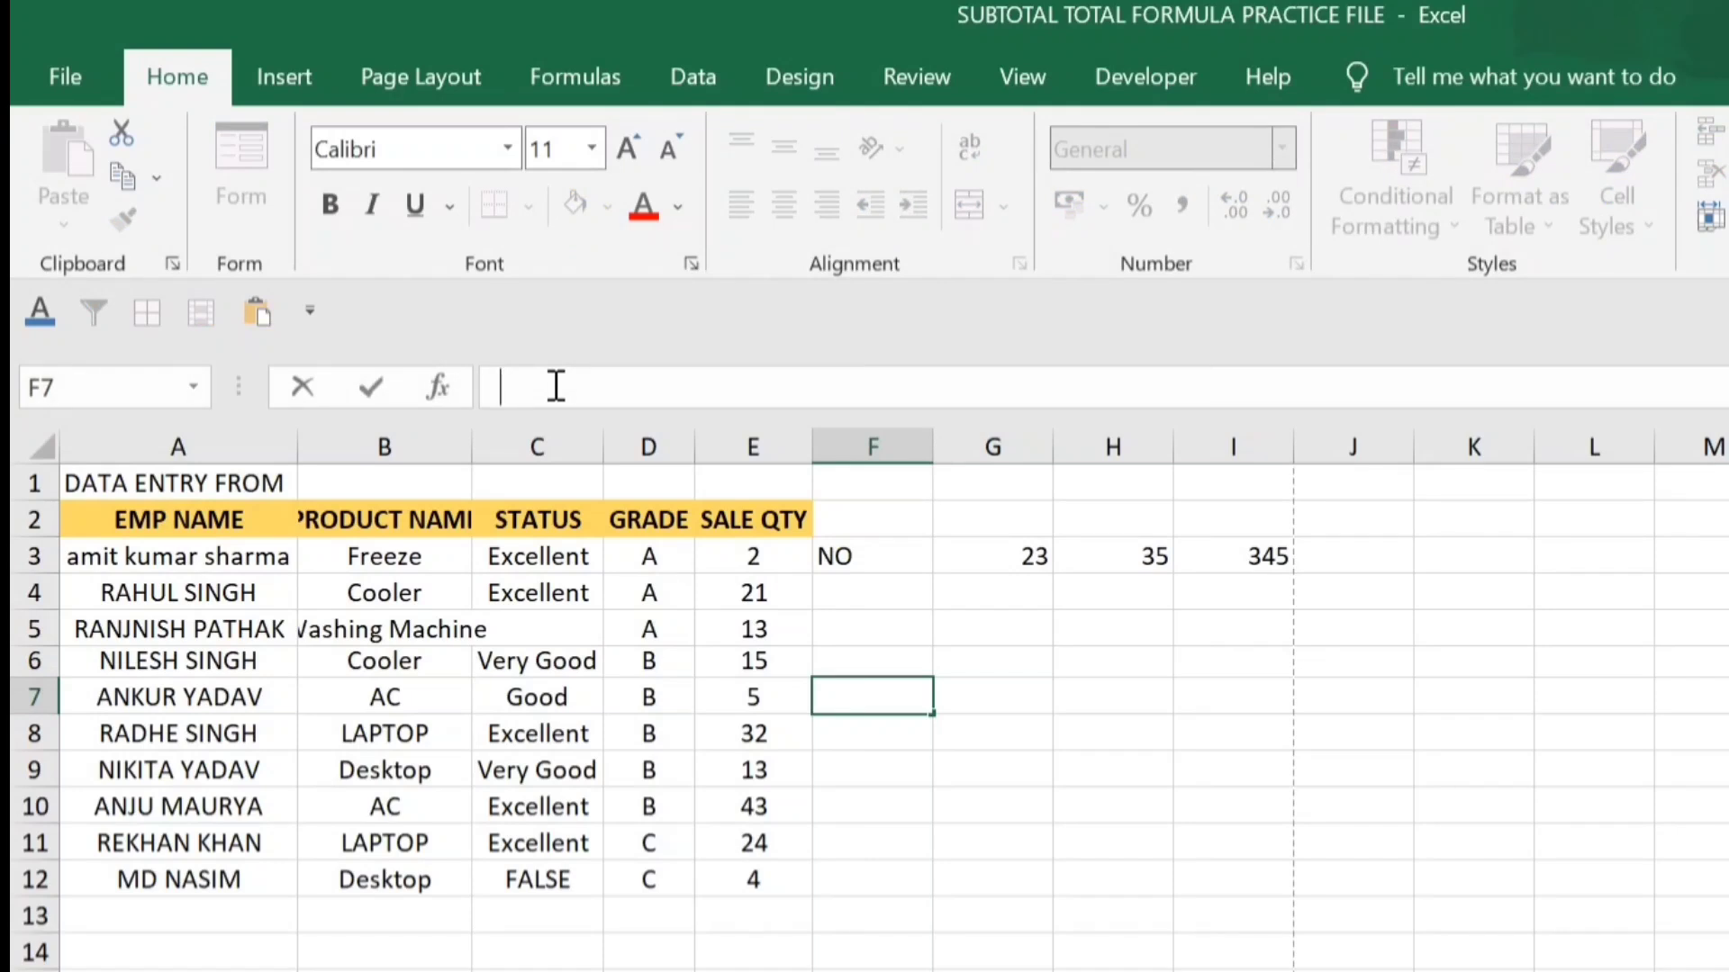
left_click(888, 745)
left_click(782, 401)
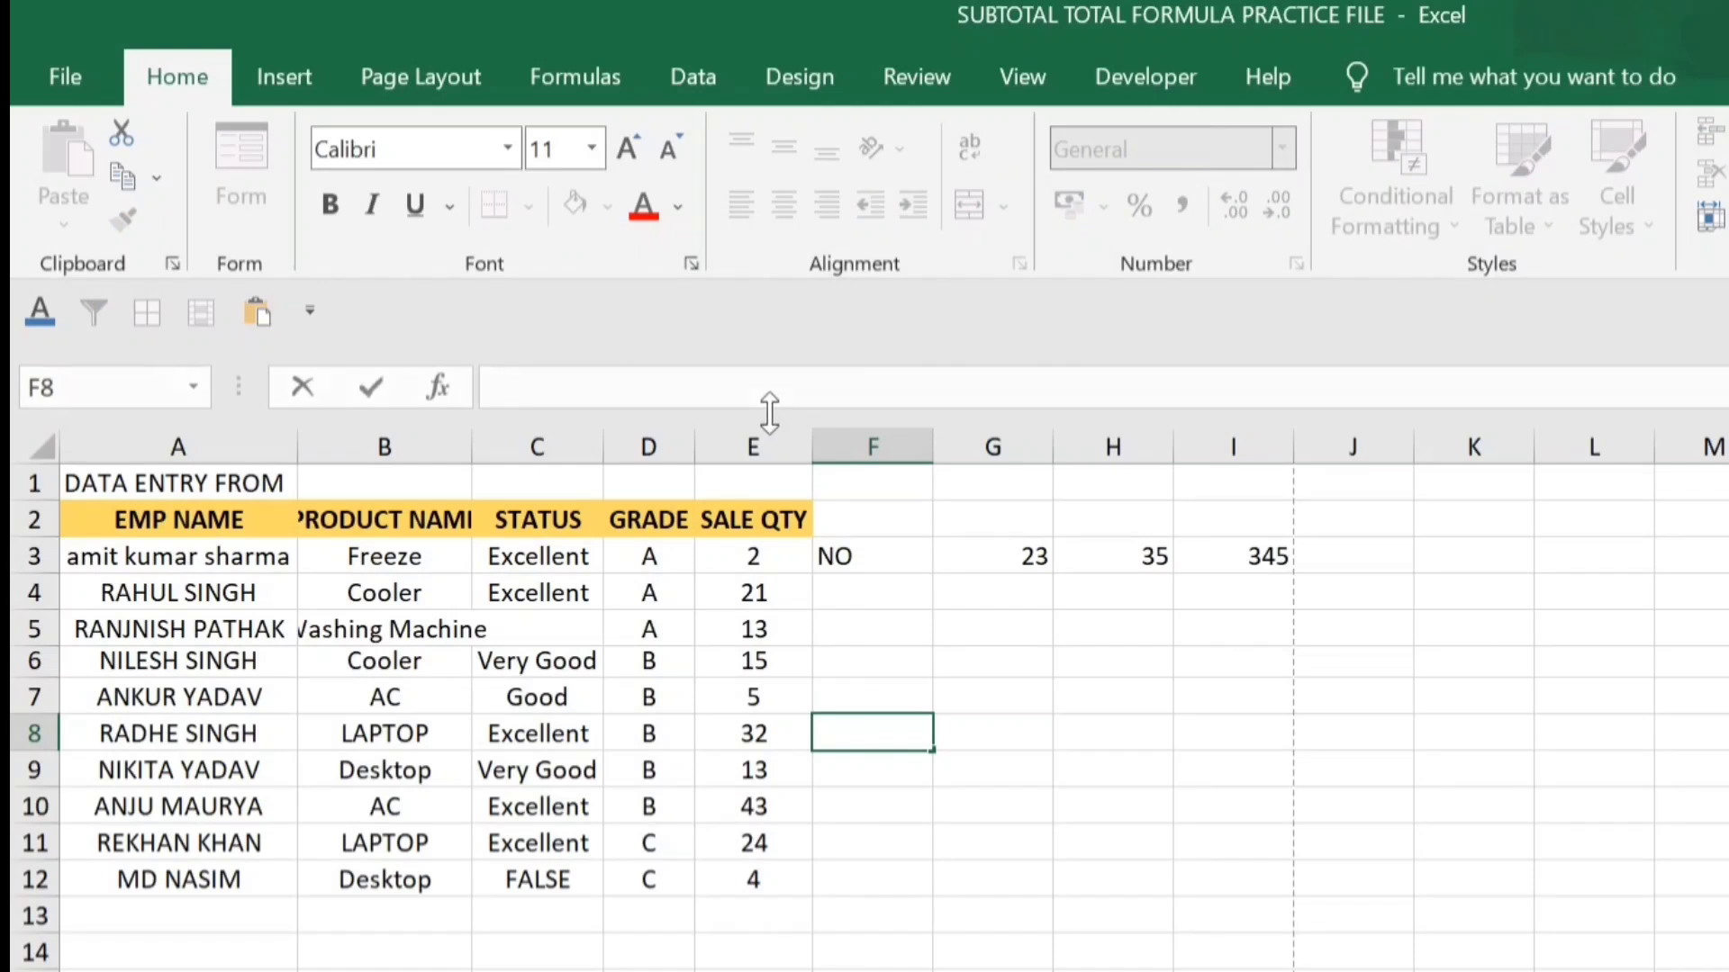
left_click_drag(770, 413, 764, 510)
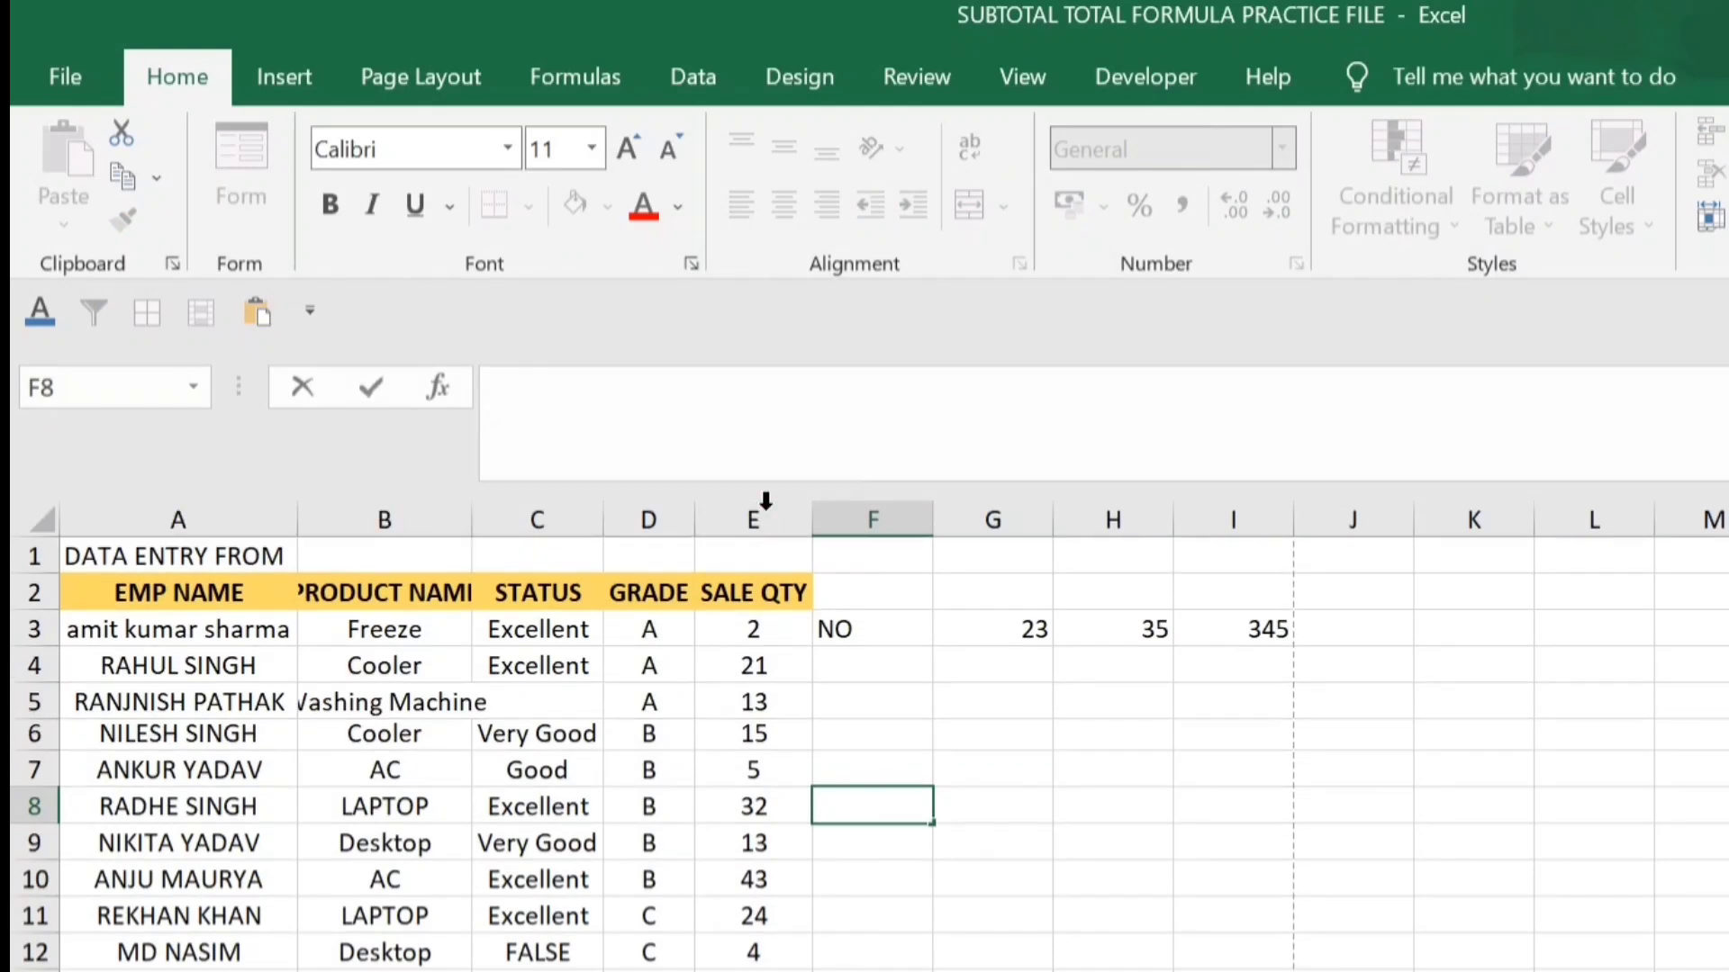
- Return to the worksheet cells and undo the clearing of the status entry in C5
left_click(916, 740)
key("Down")
key("Down")
key("Up")
key("ctrl+z")
key("Up")
key("Right")
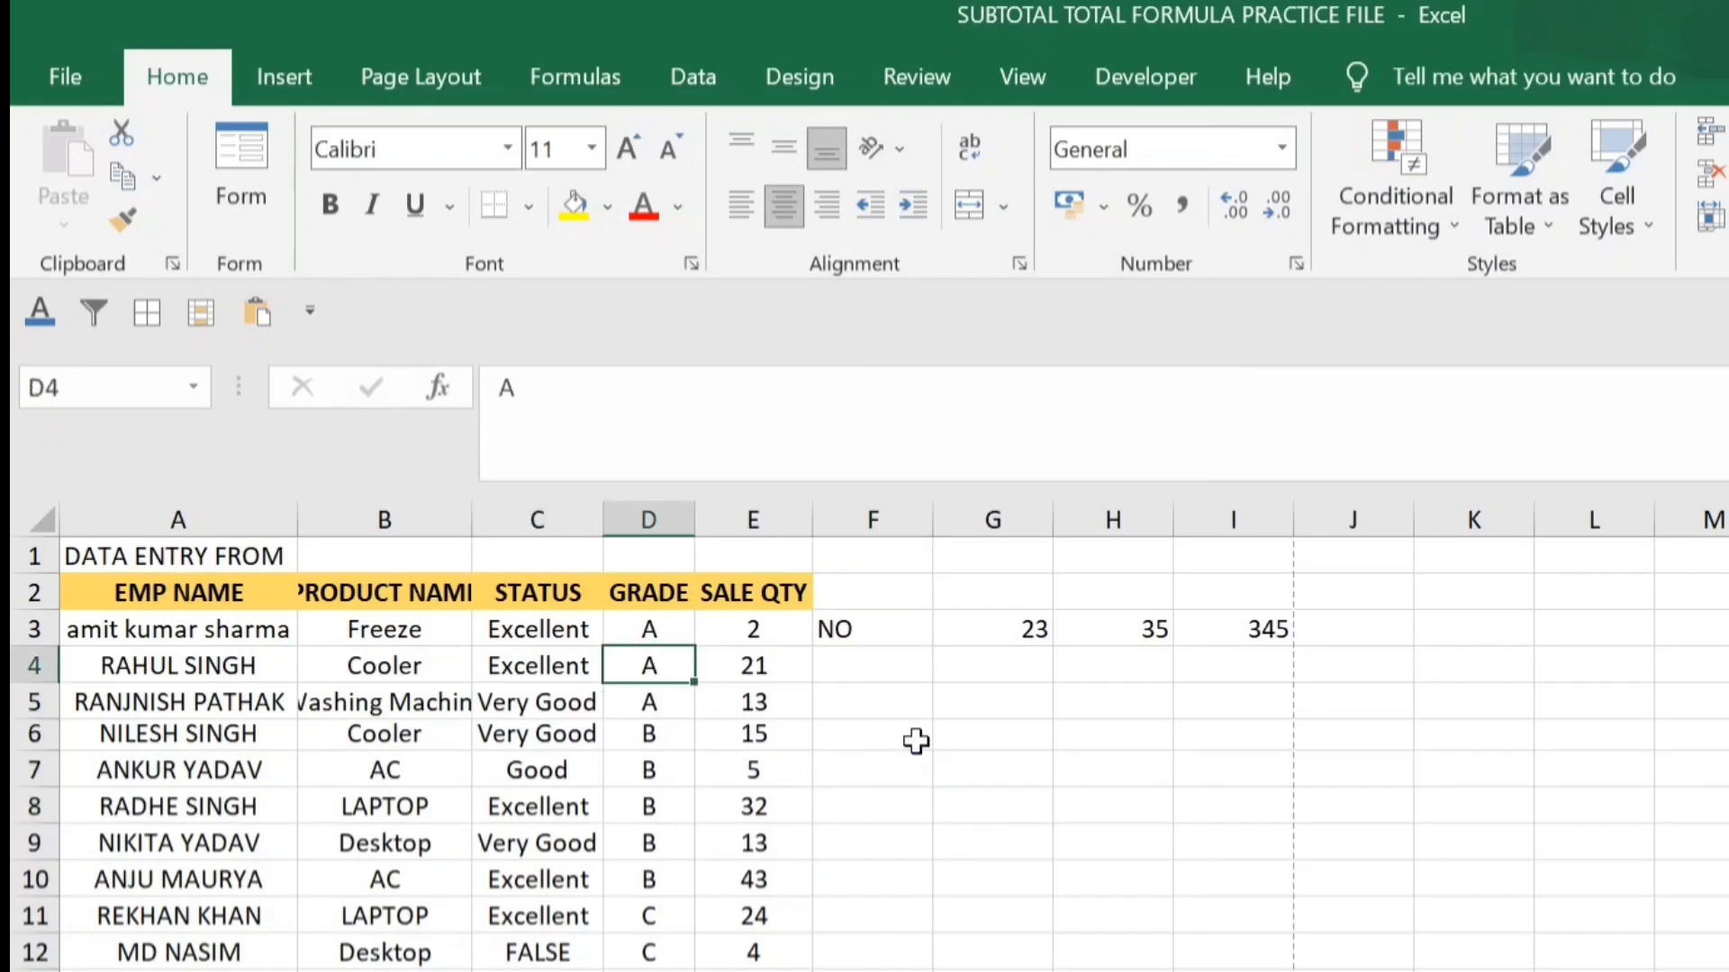
- Collapse the formula bar to one line, expand it again with F6 selected, and collapse it once more
key("ctrl+shift+u")
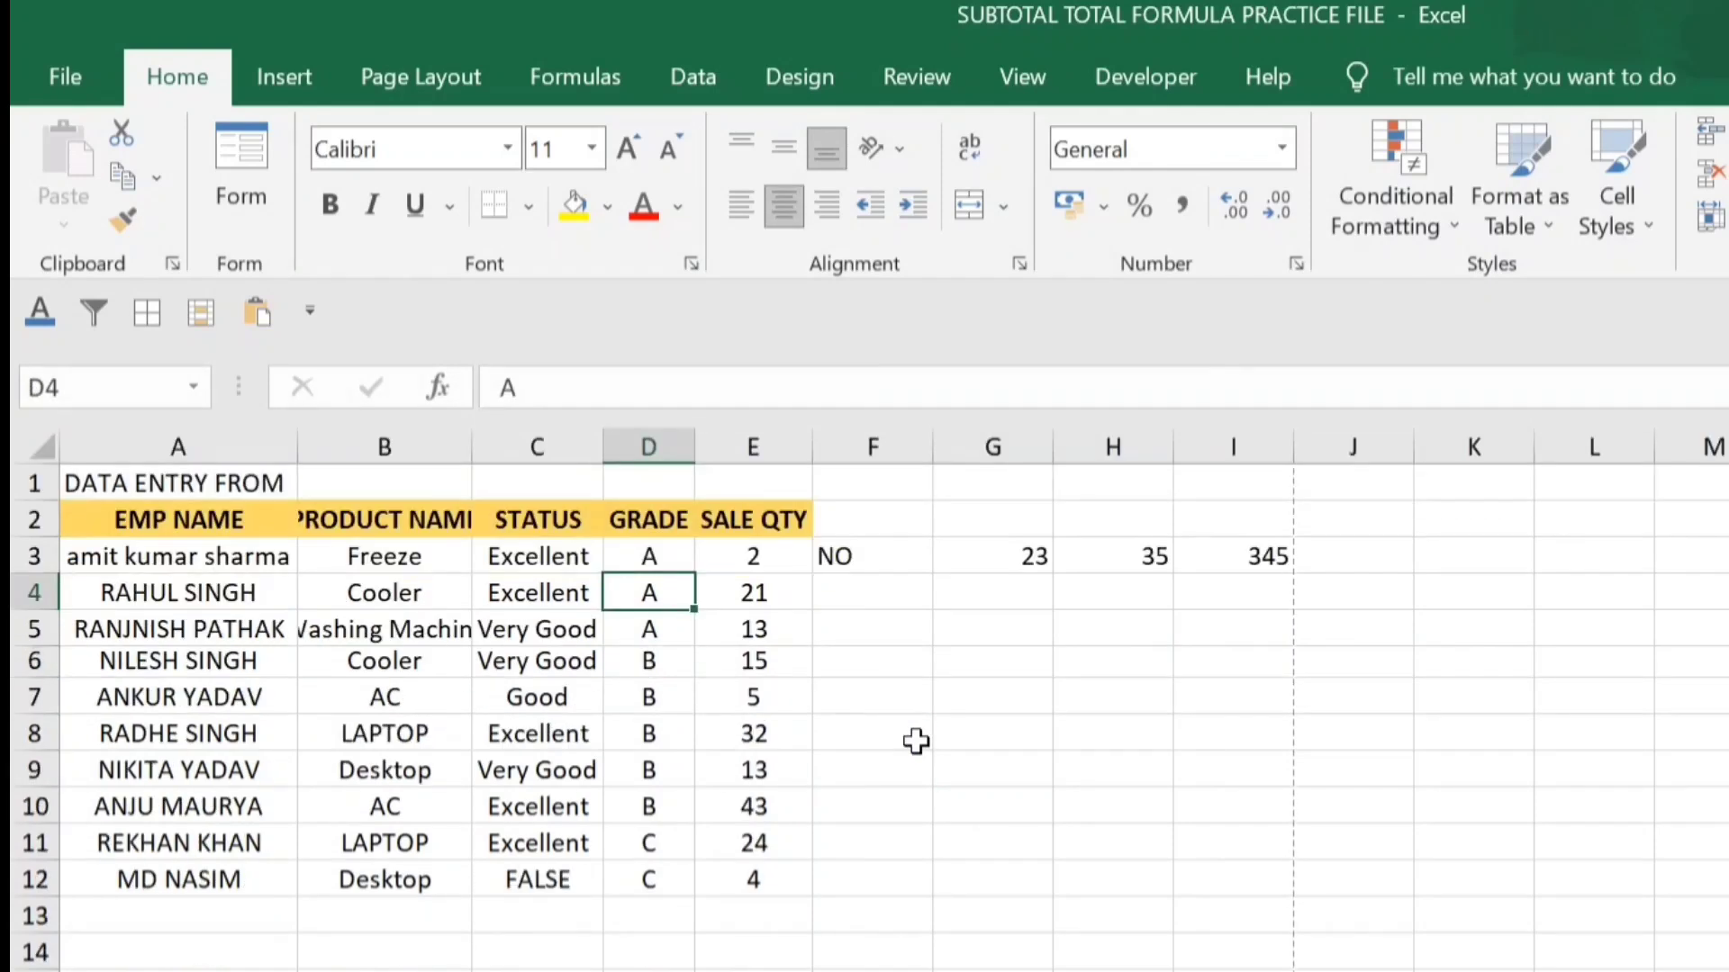
left_click(889, 660)
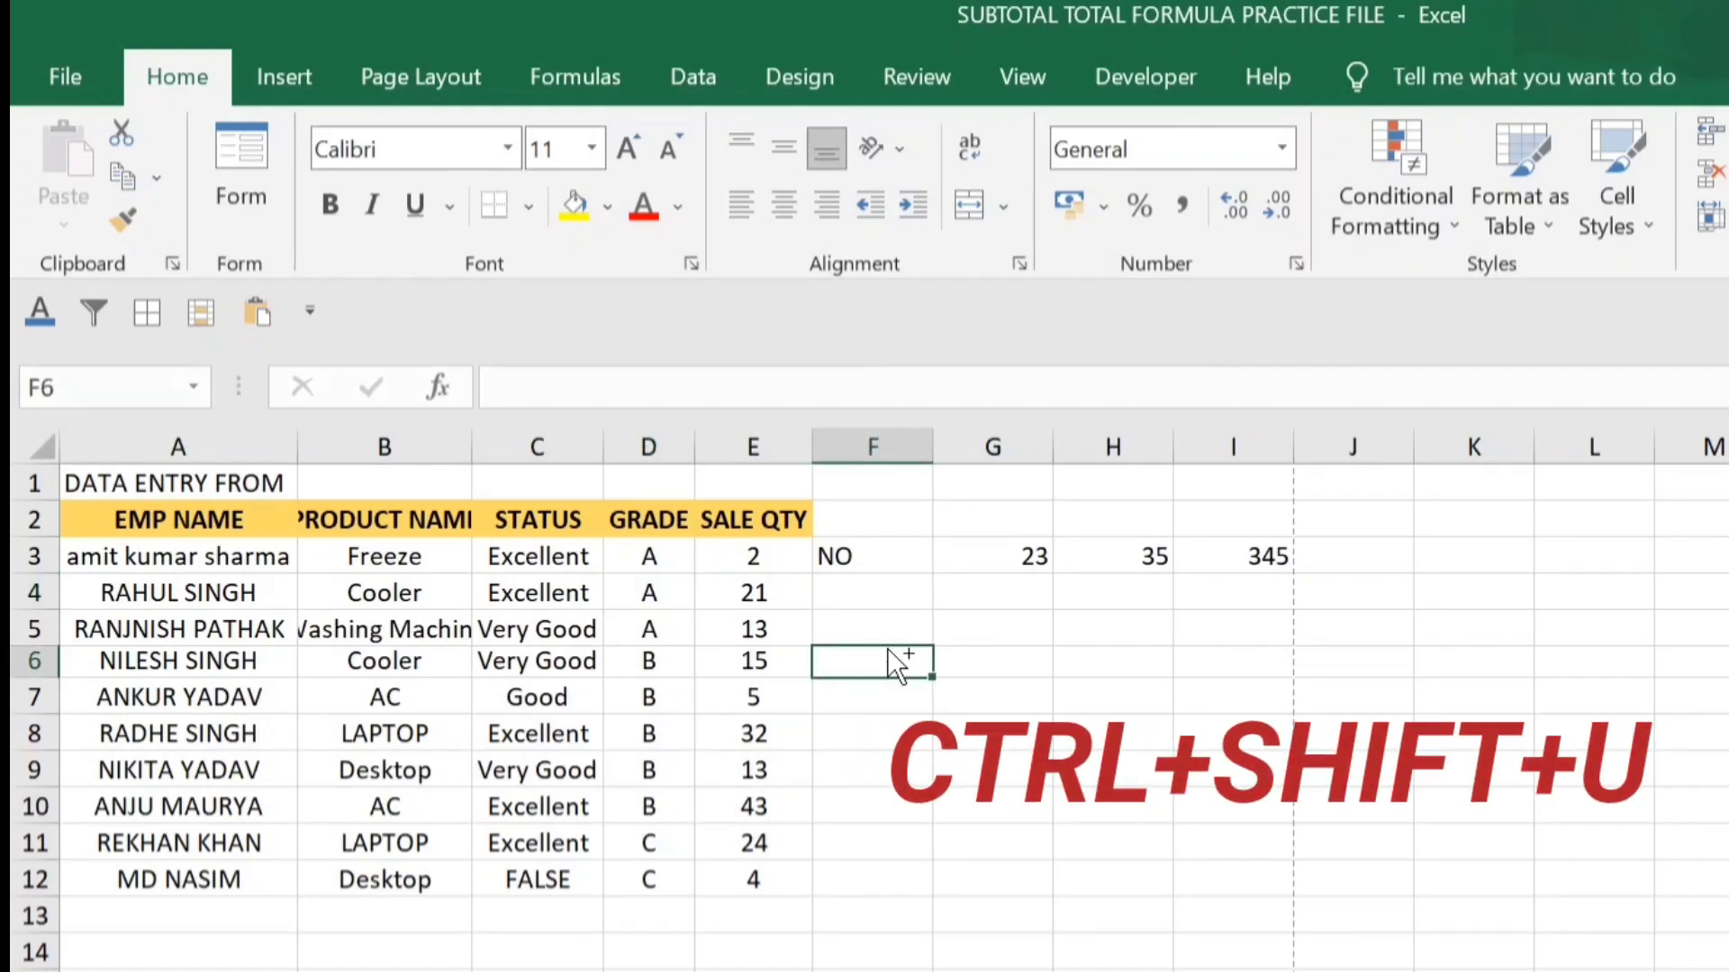
key("ctrl+shift+u")
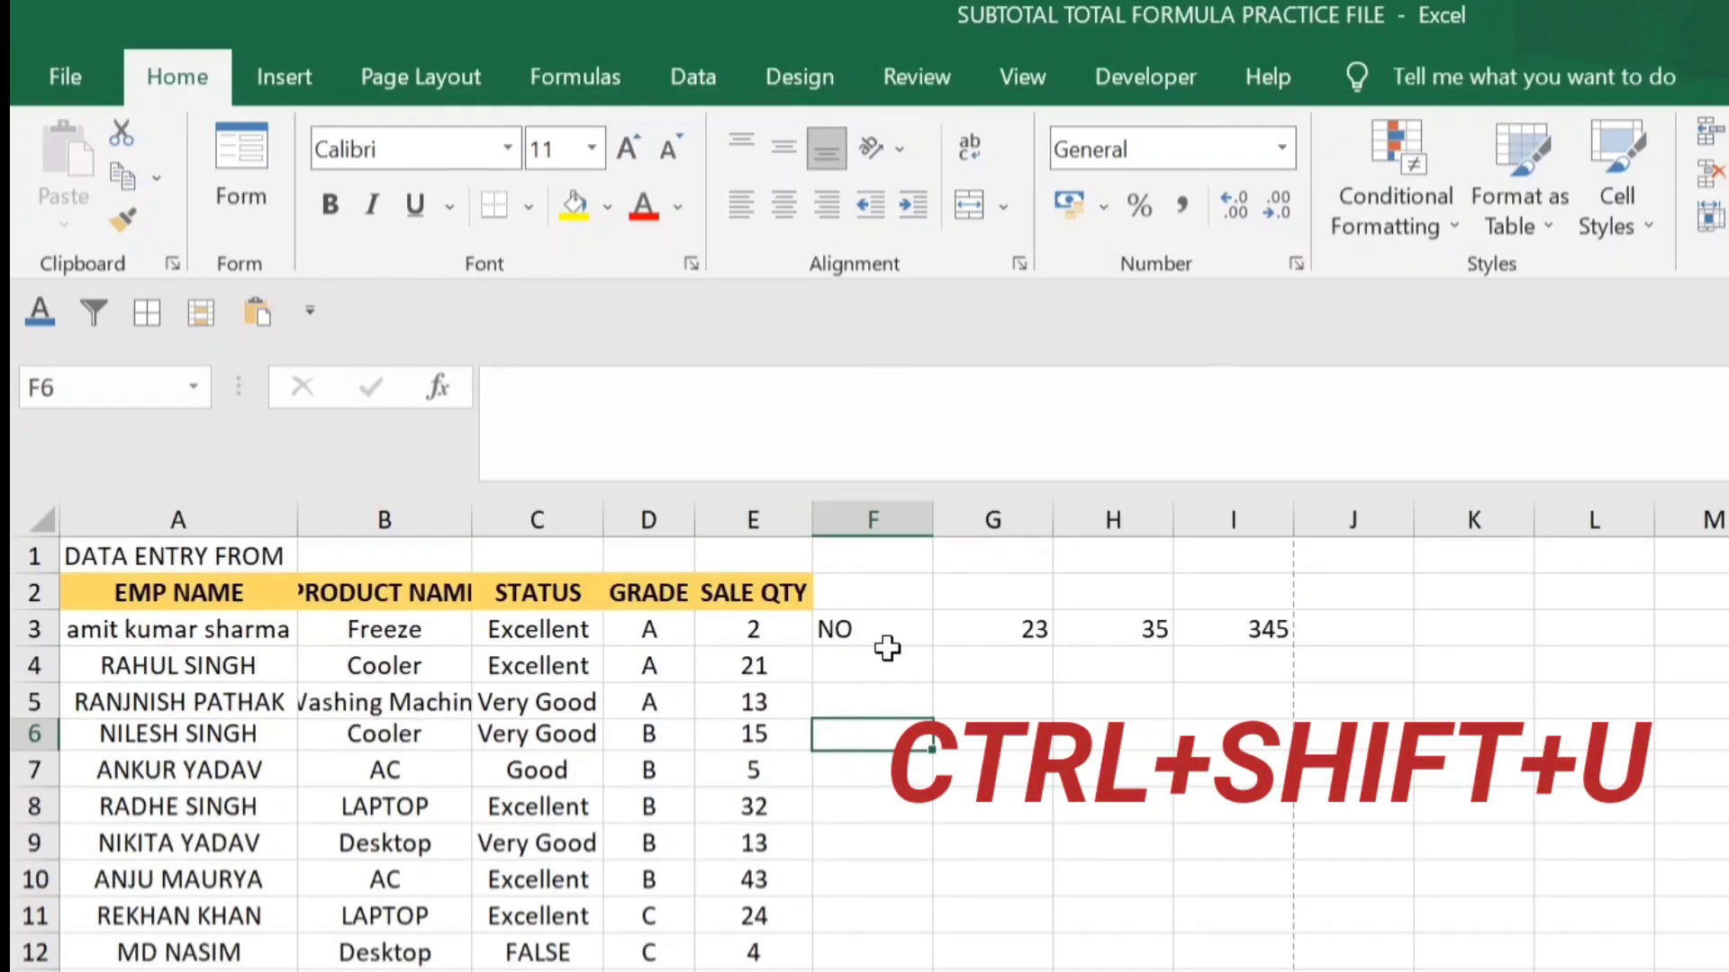
key("ctrl+shift+u")
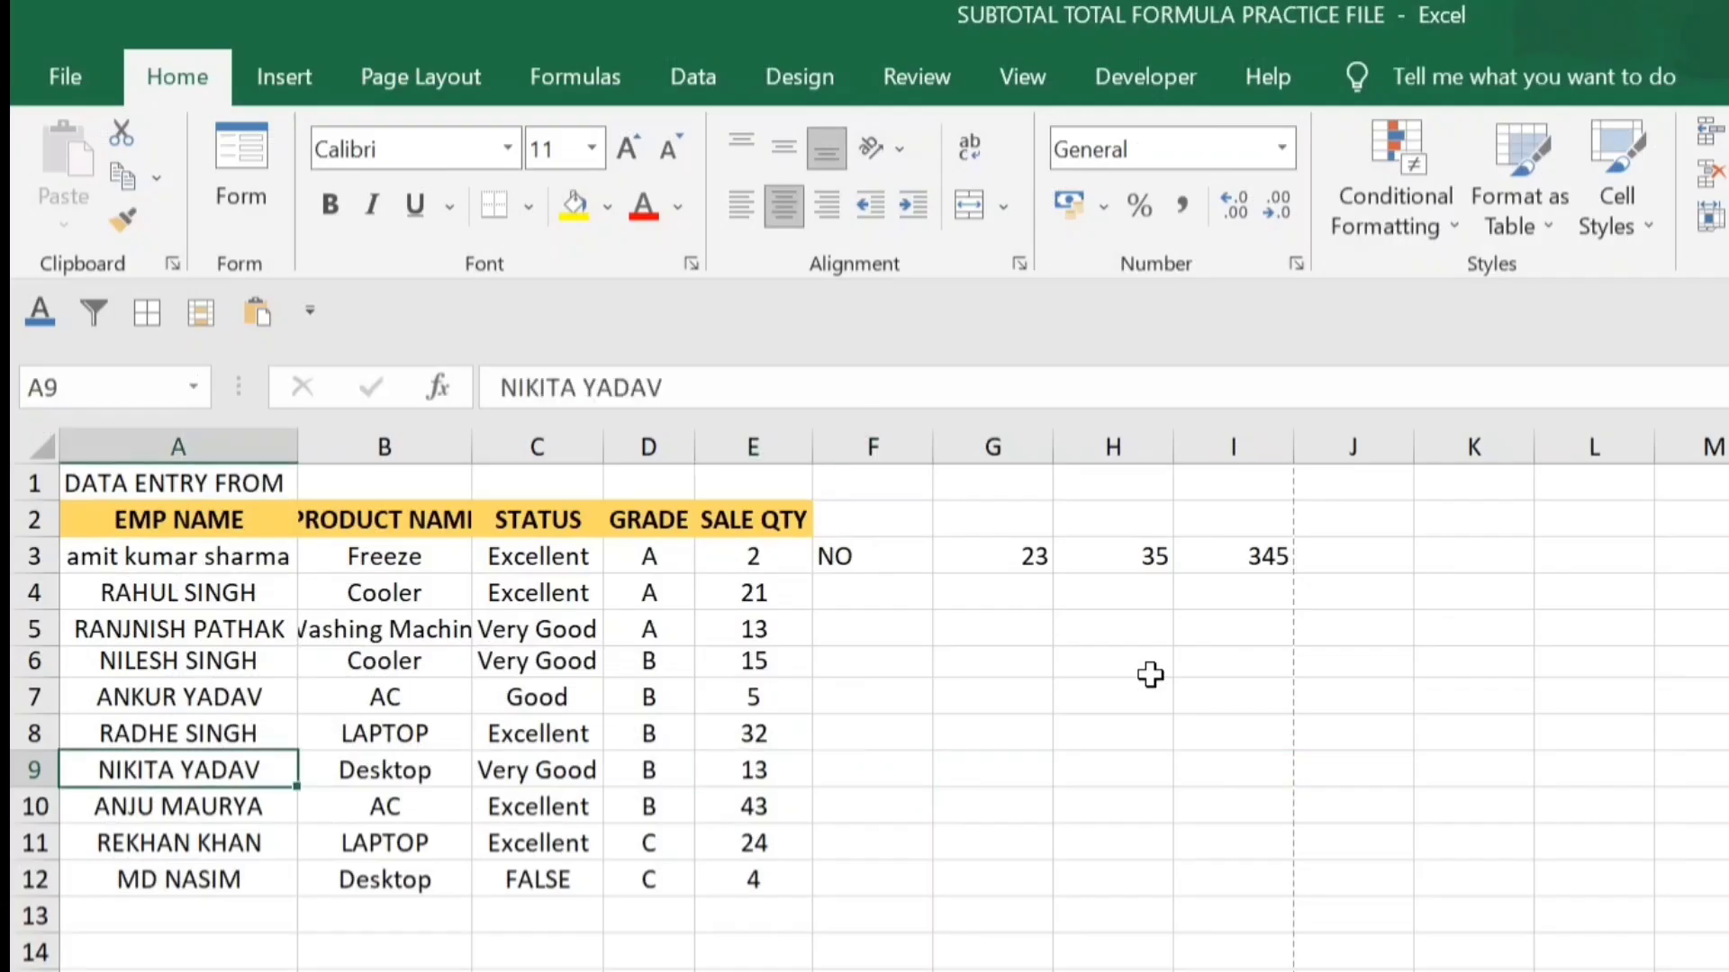
key("Right")
key("Right")
key("Right")
key("Right")
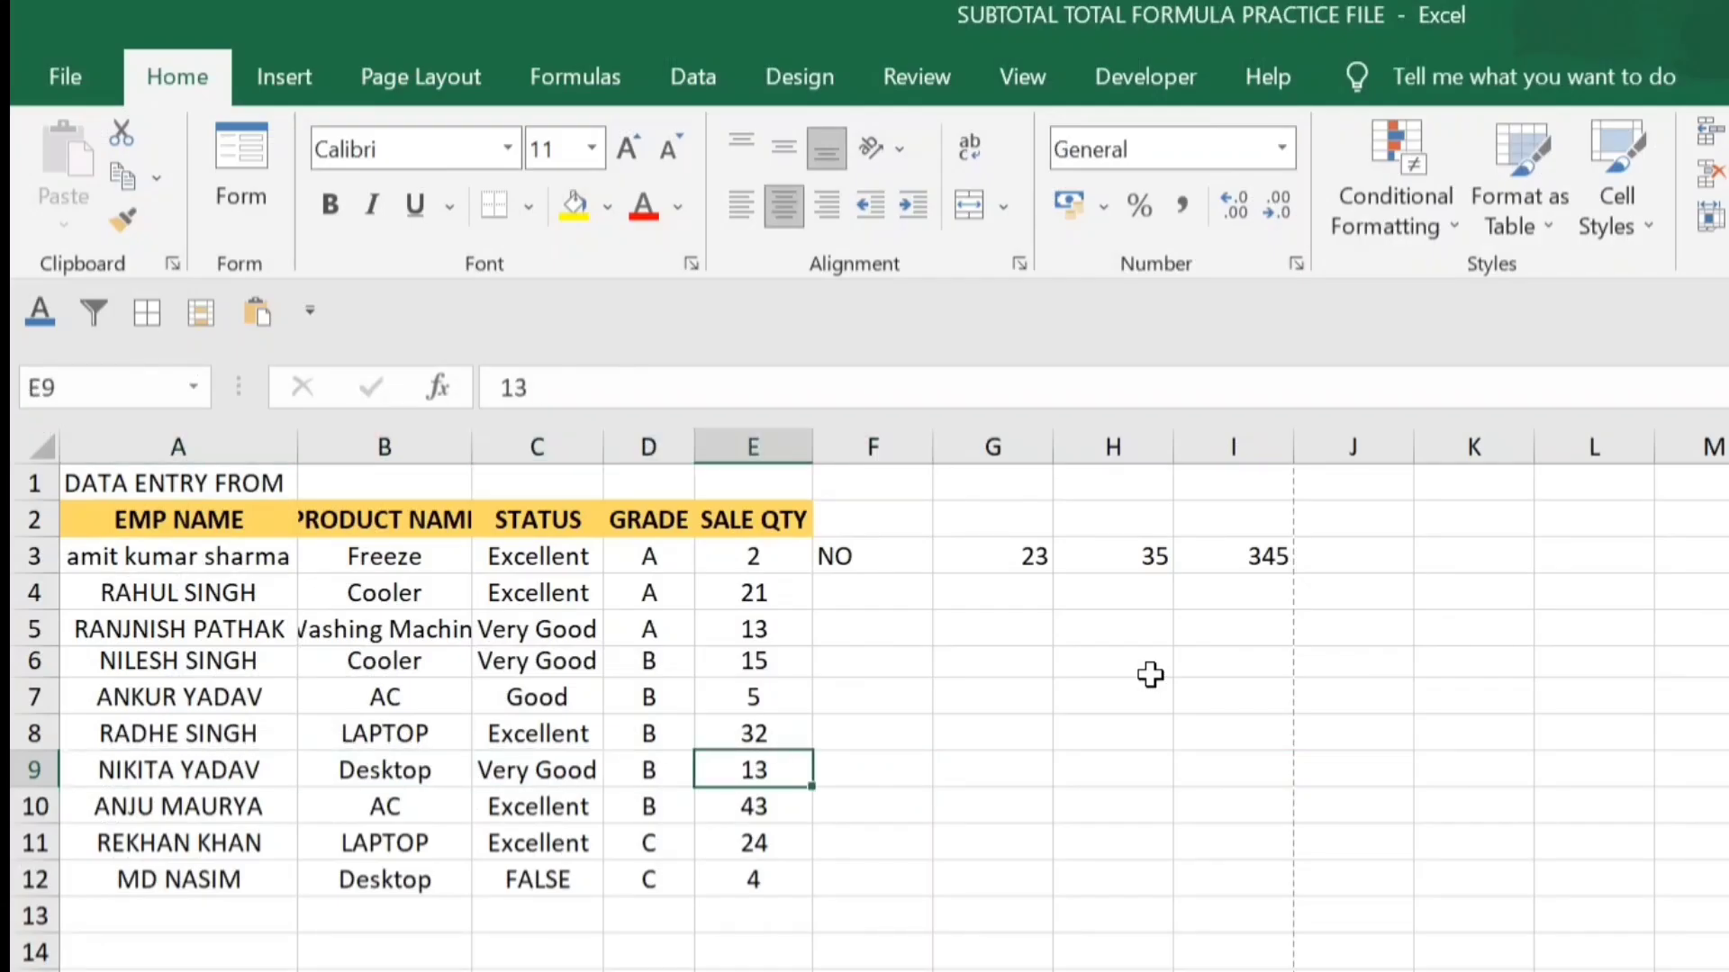
key("Up")
key("Up")
key("Up")
key("Up")
key("Up")
- Select the employee names in A3:A12 together with the sale quantities in E3:E12 and chart them on a separate chart sheet
left_click_drag(771, 559, 782, 850)
left_click_drag(148, 558, 144, 770)
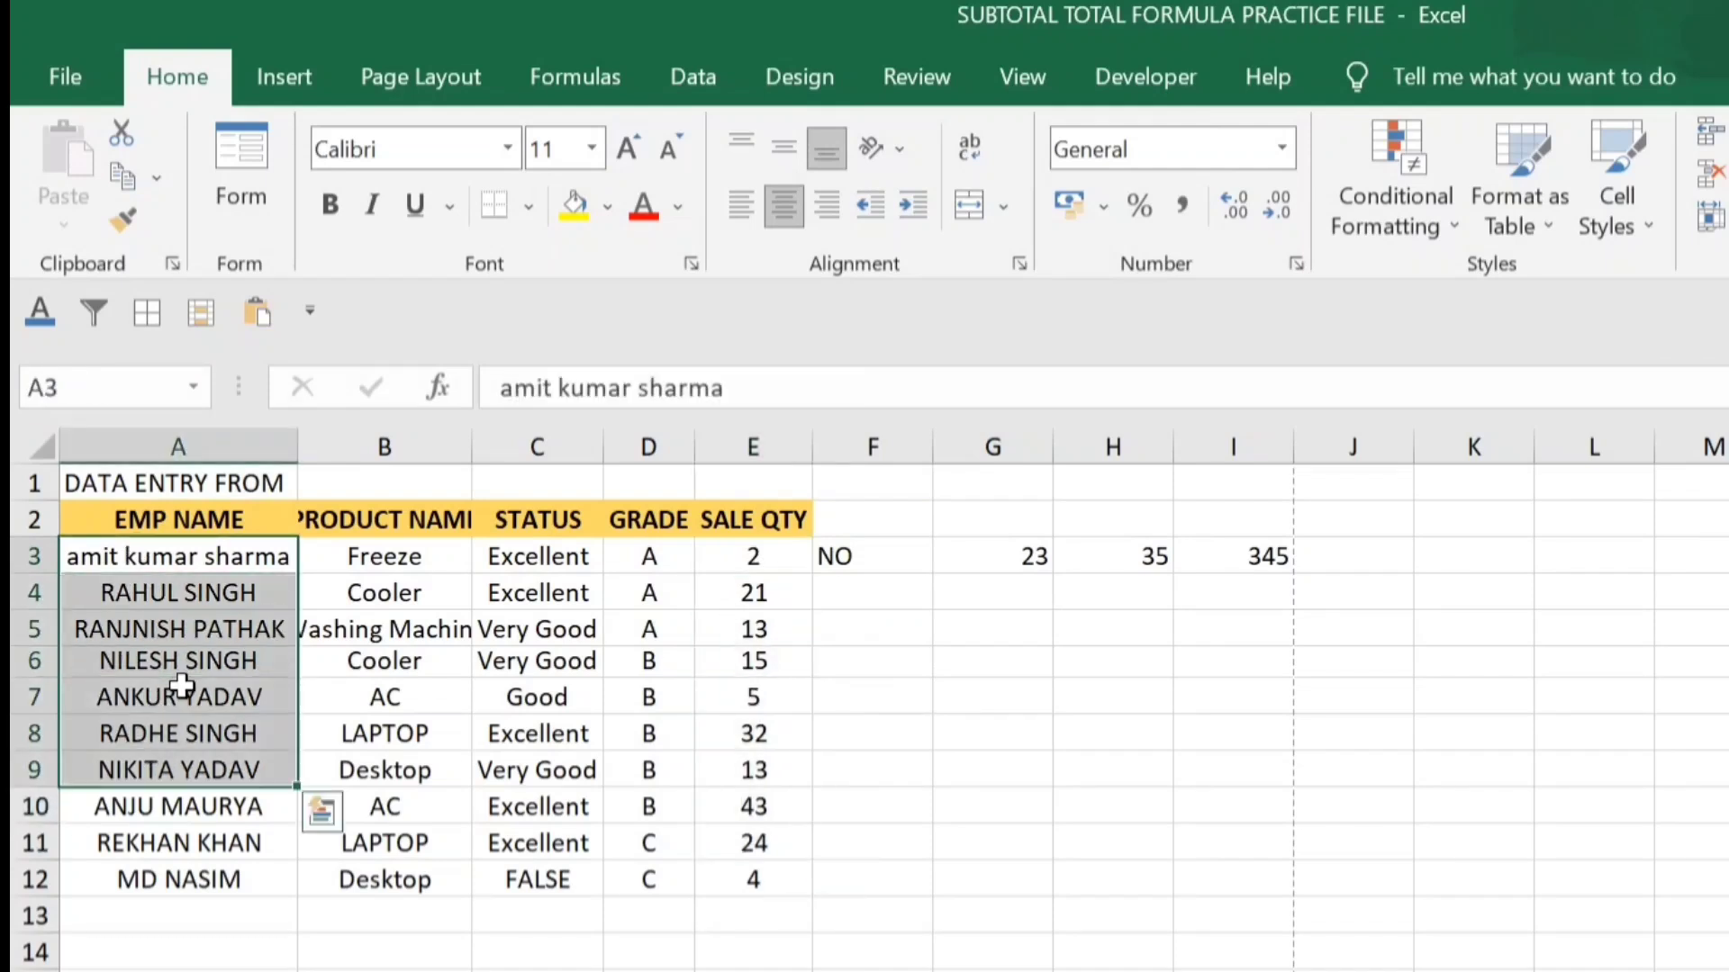
left_click_drag(189, 560, 224, 880)
left_click_drag(745, 559, 747, 870)
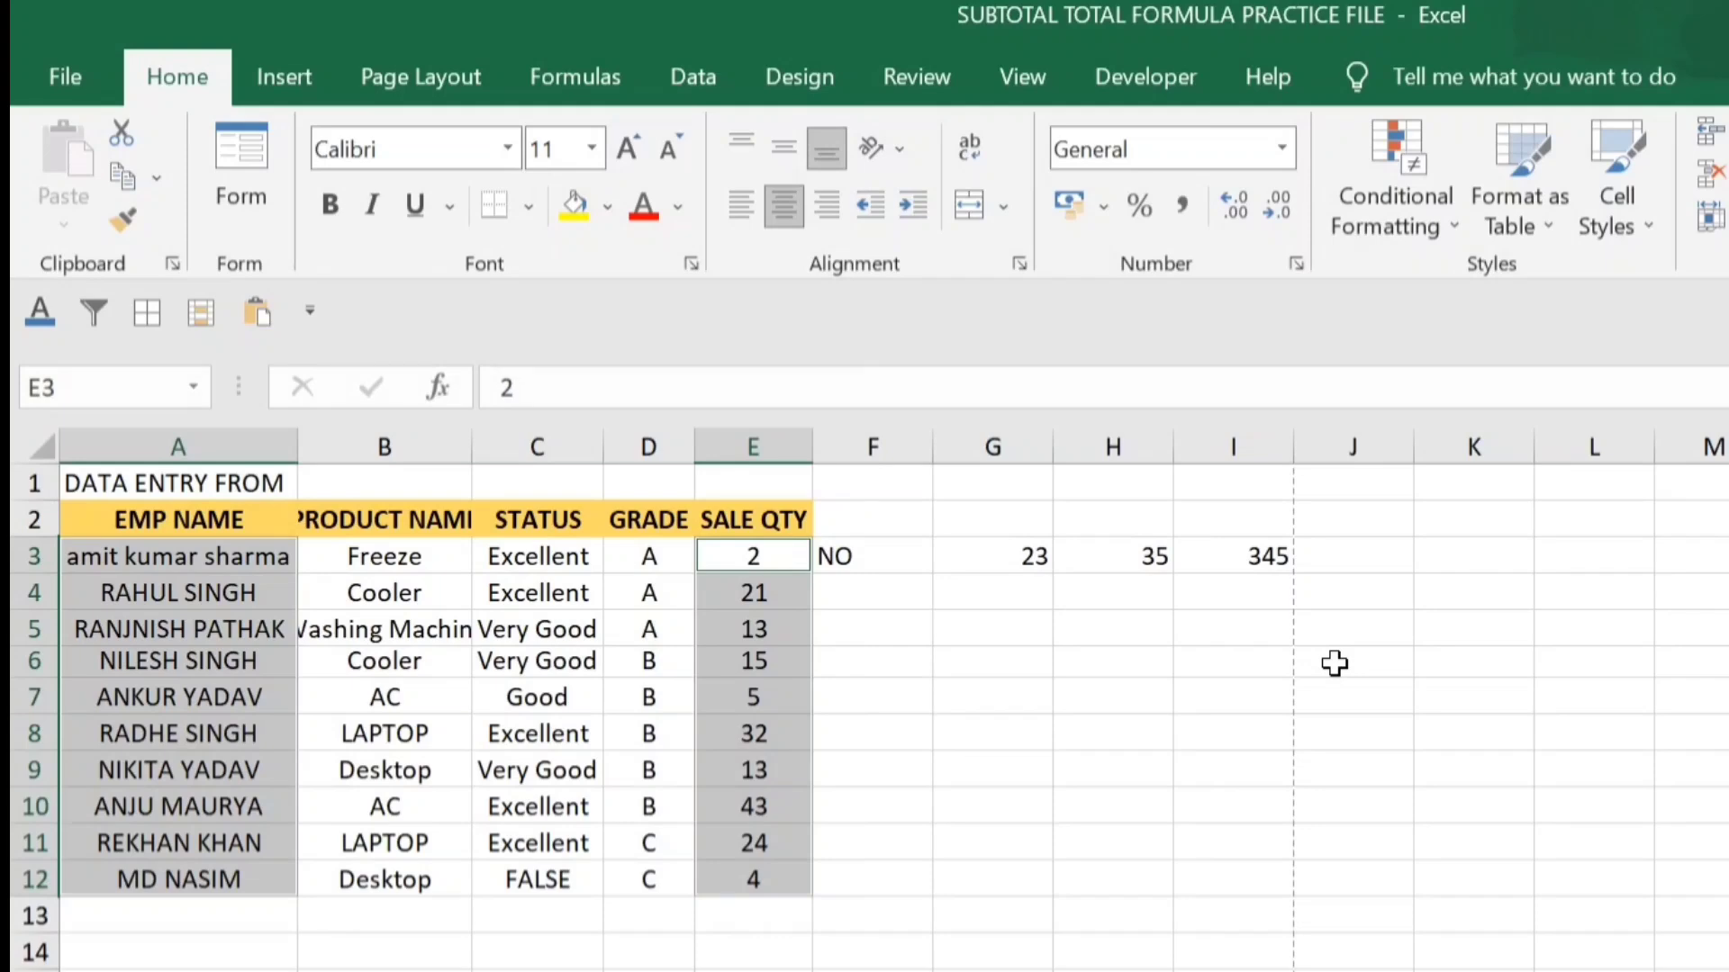
key("F11")
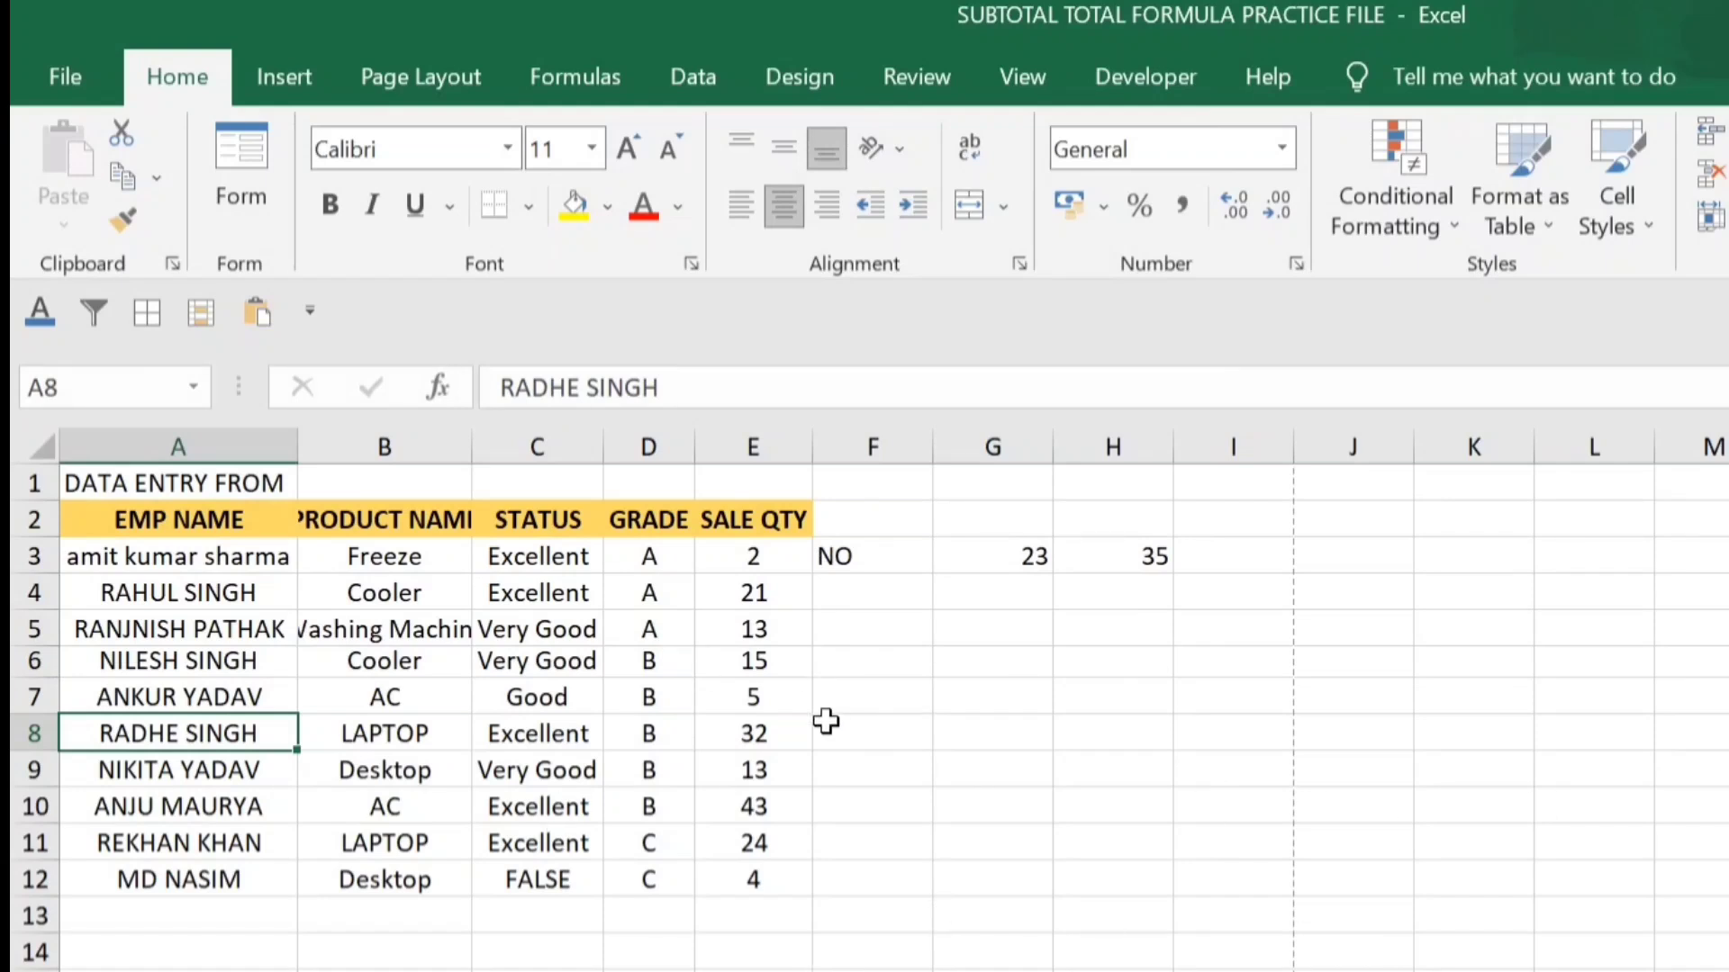
- Select A3:A12 together with E3:E12 and insert a default chart of them in the same worksheet
left_click_drag(243, 557, 200, 880)
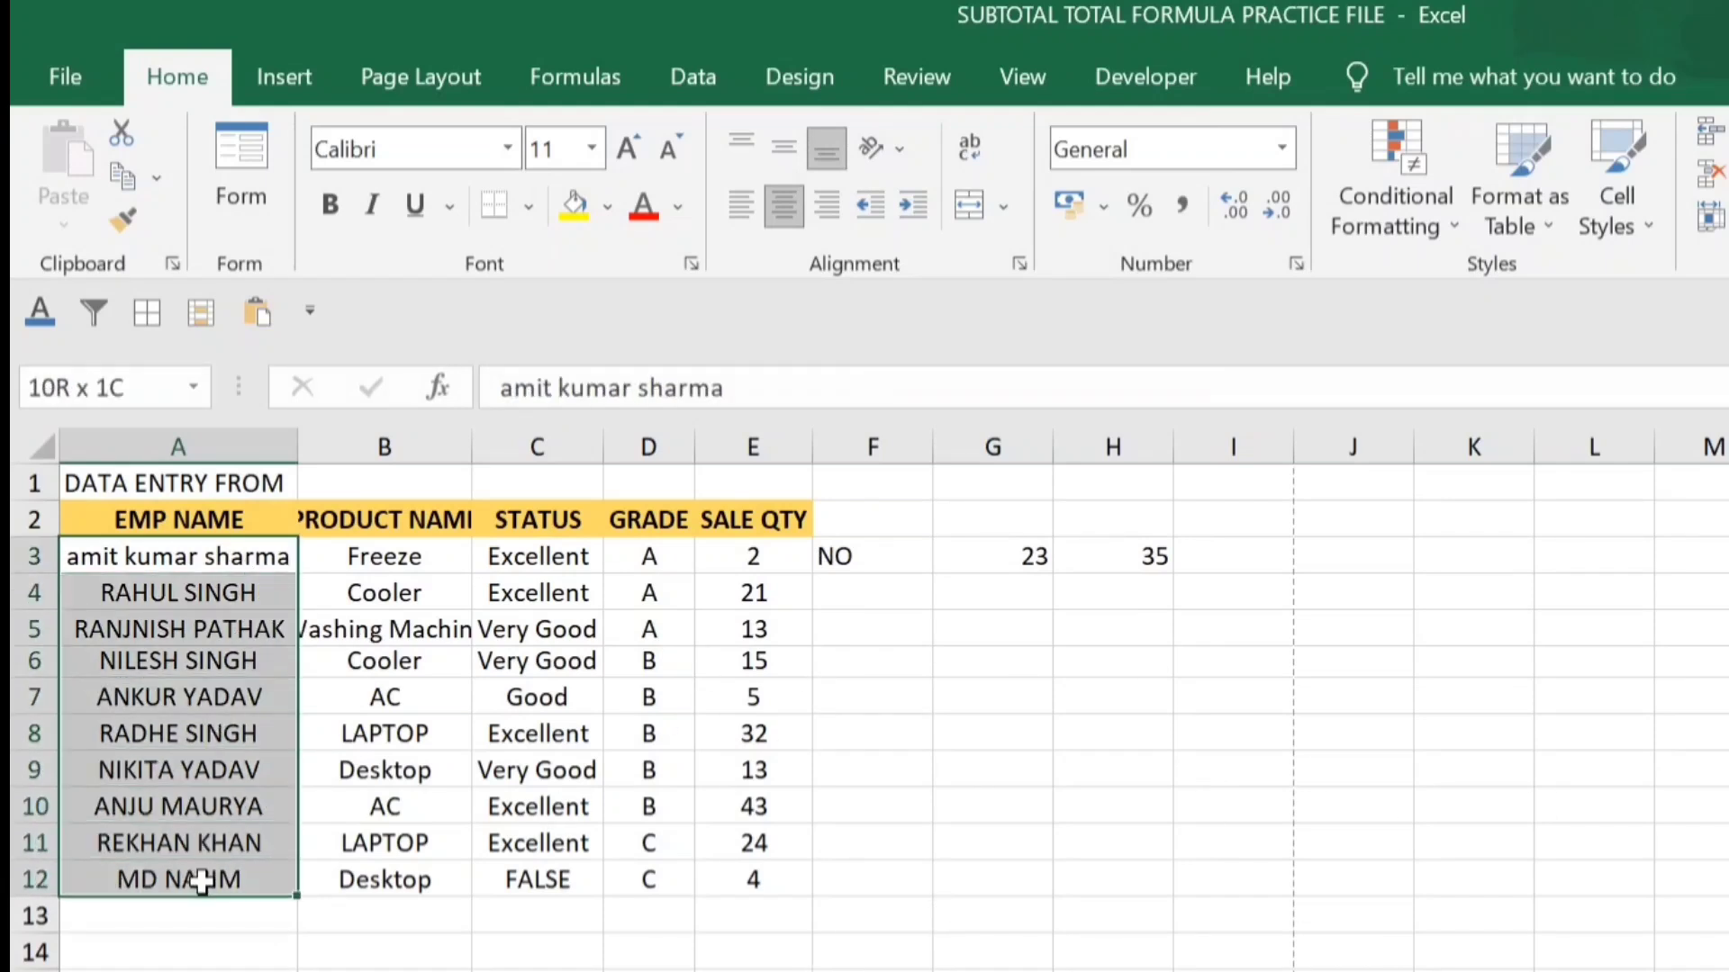
left_click_drag(753, 557, 764, 882)
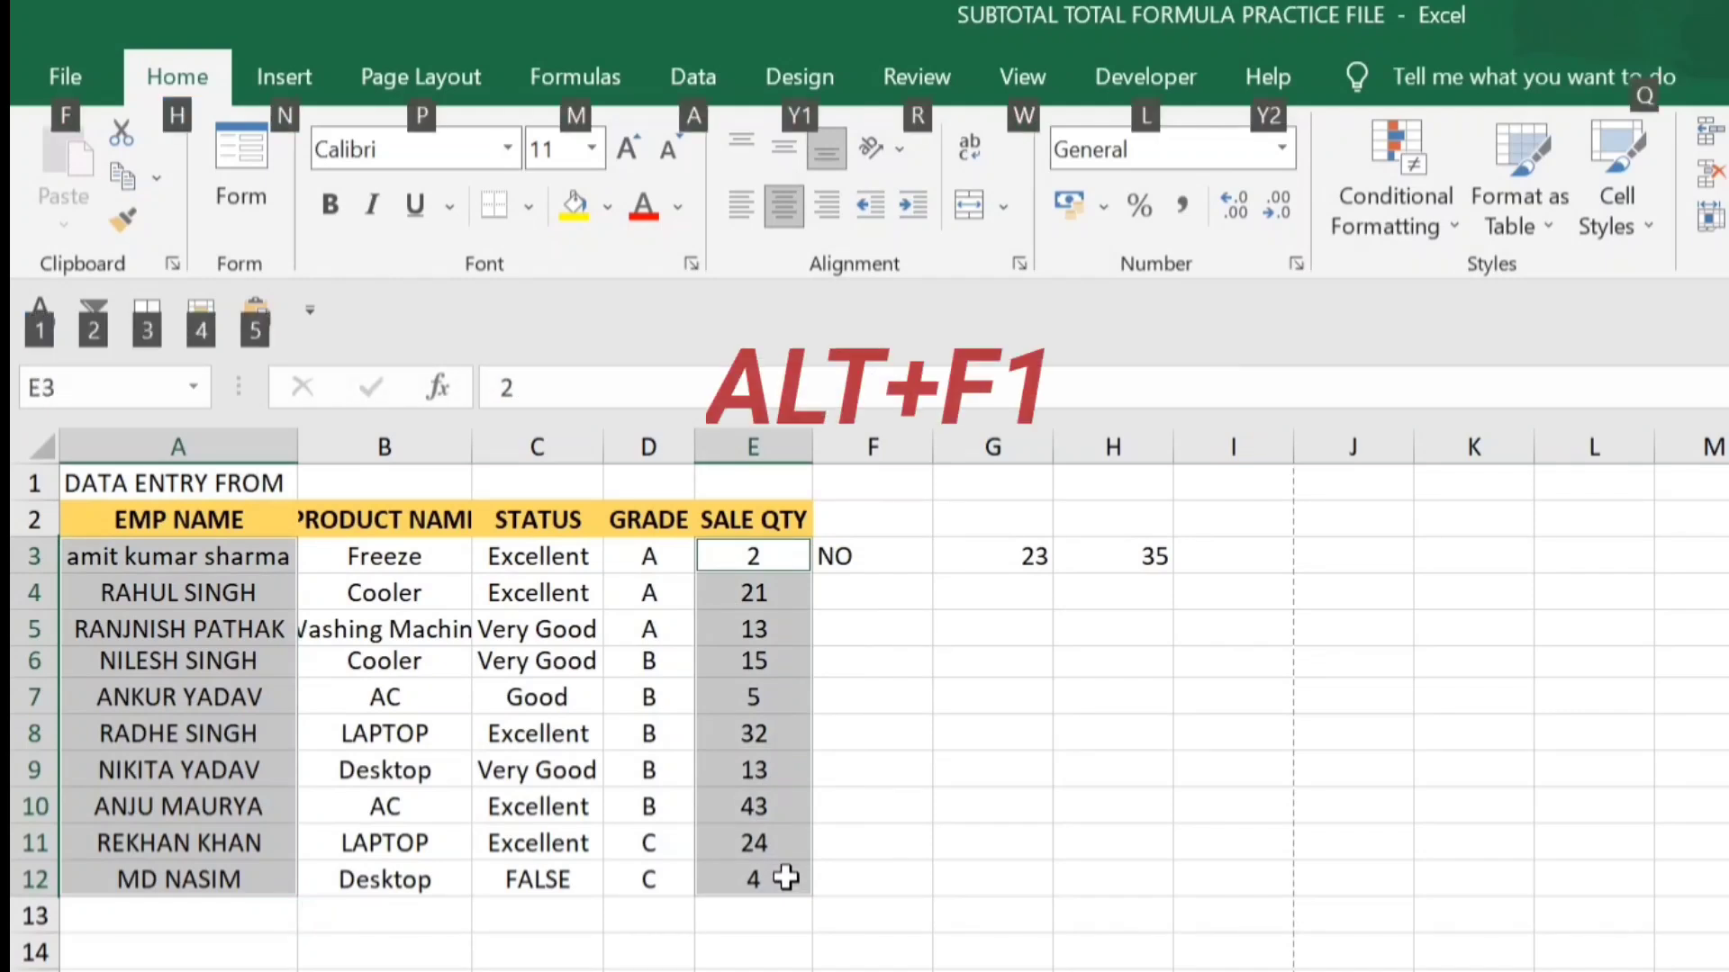
key("alt+F1")
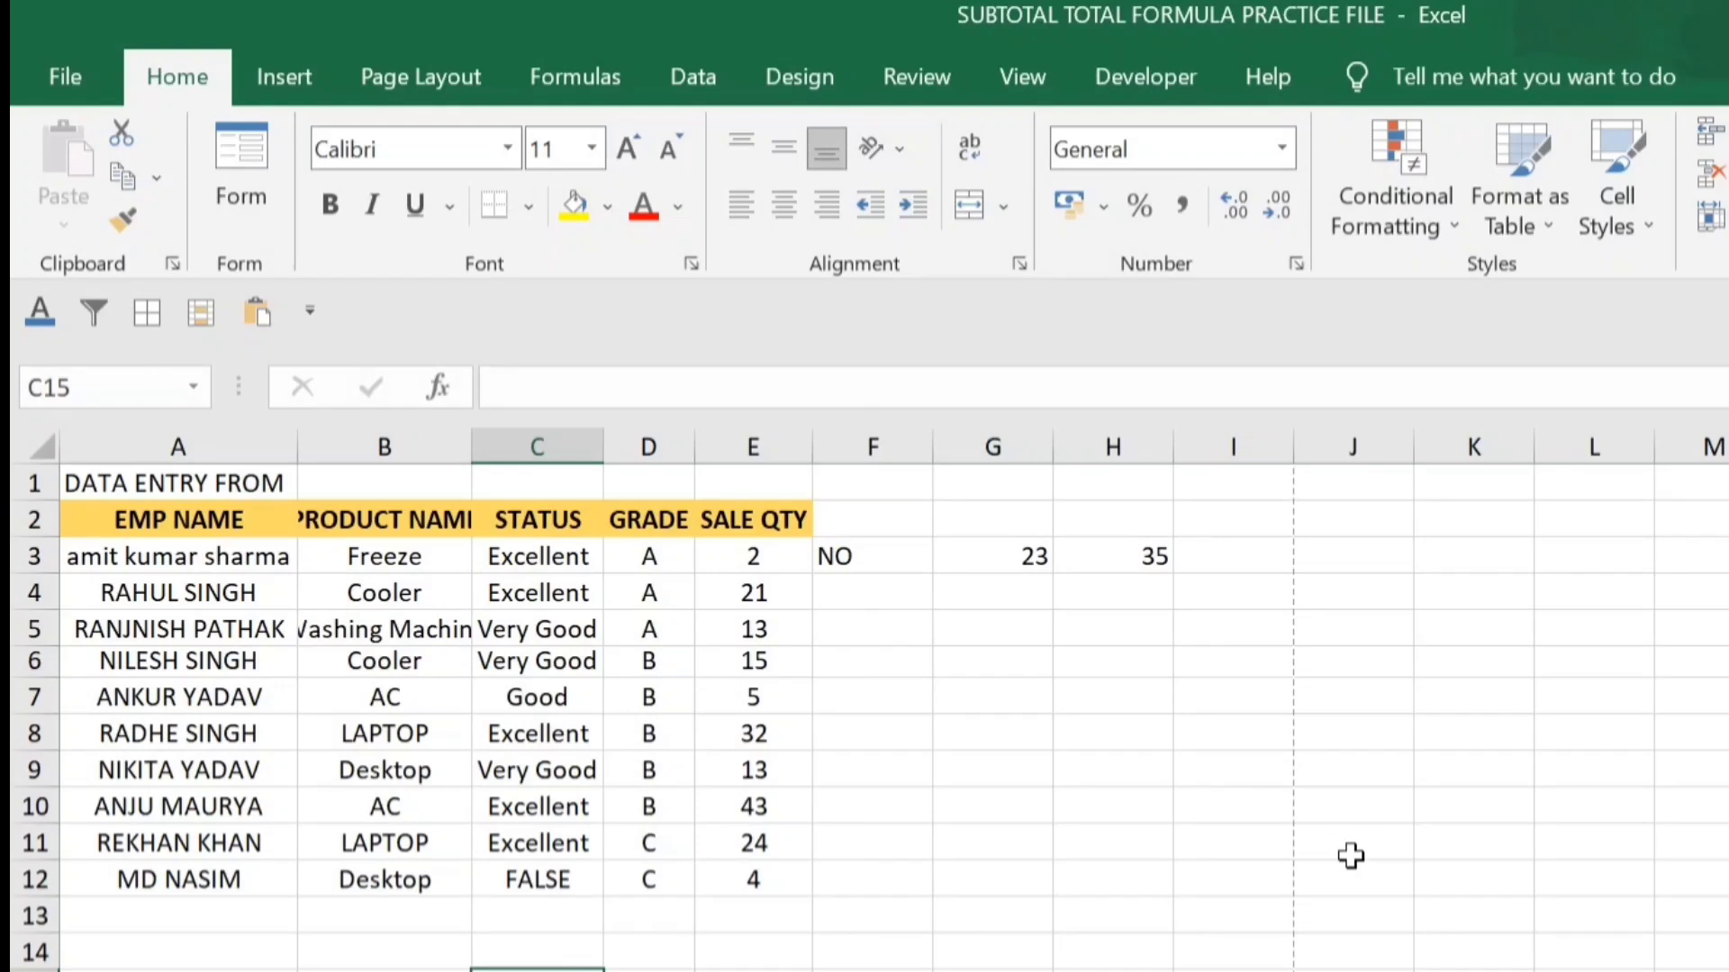
- Find an employee by first name in the worksheet and close the Find and Replace dialog
key("ctrl+f")
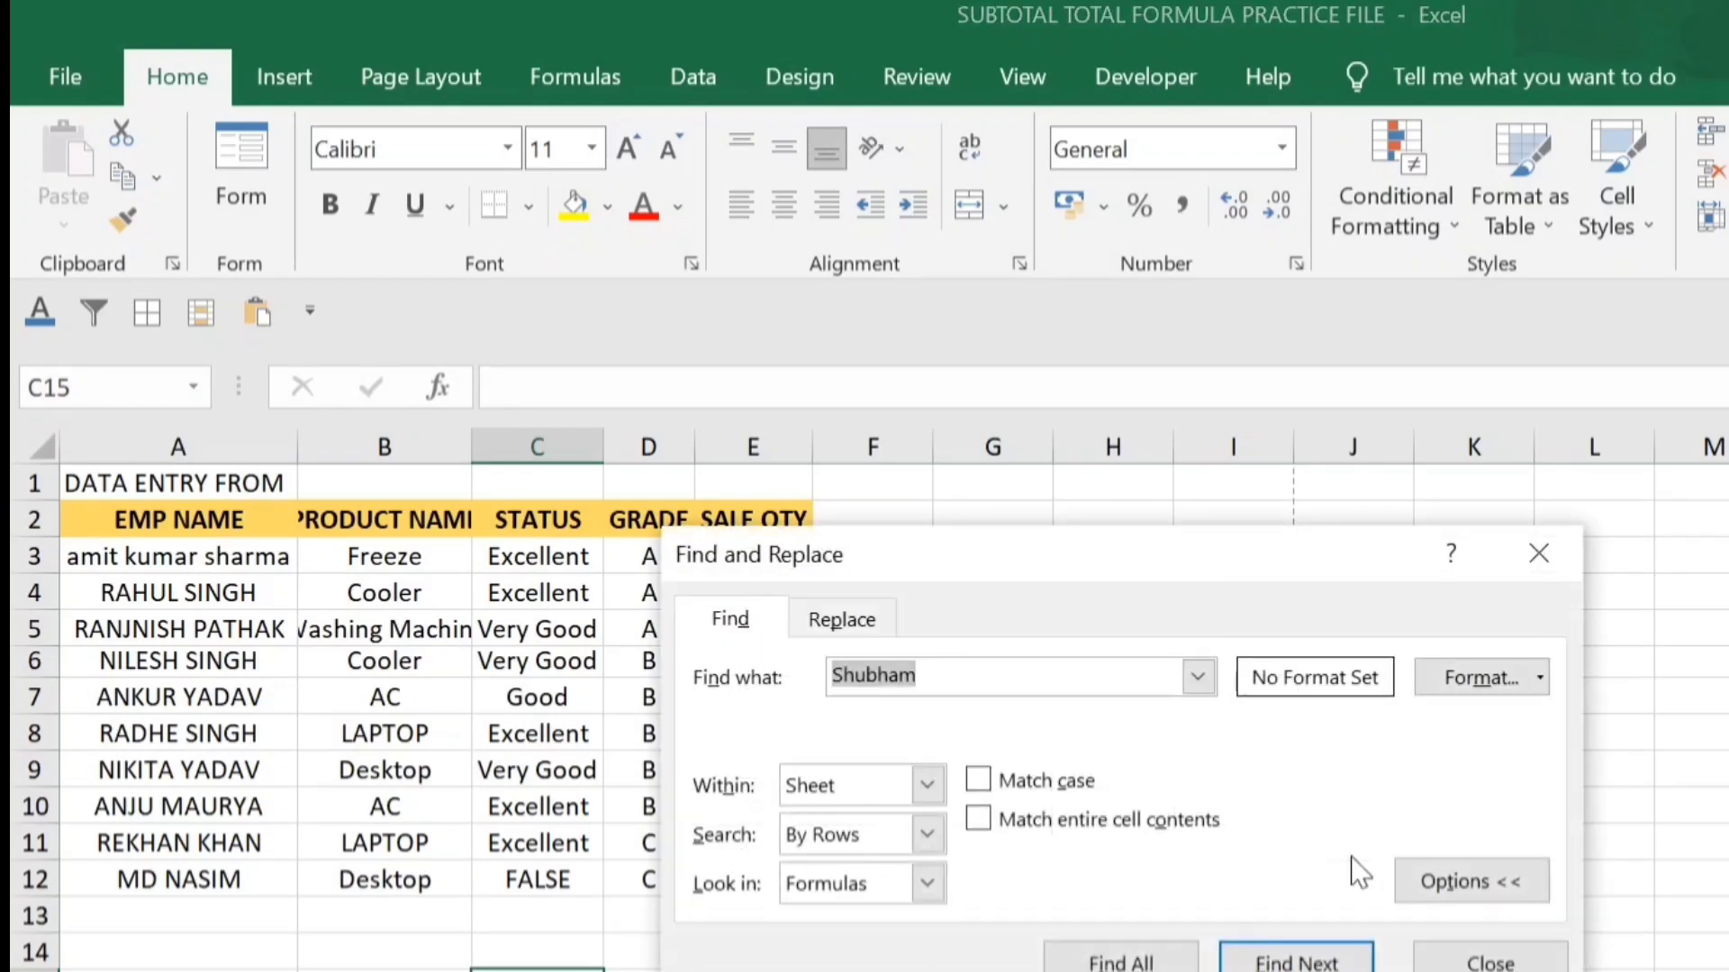
left_click_drag(1136, 576, 1120, 726)
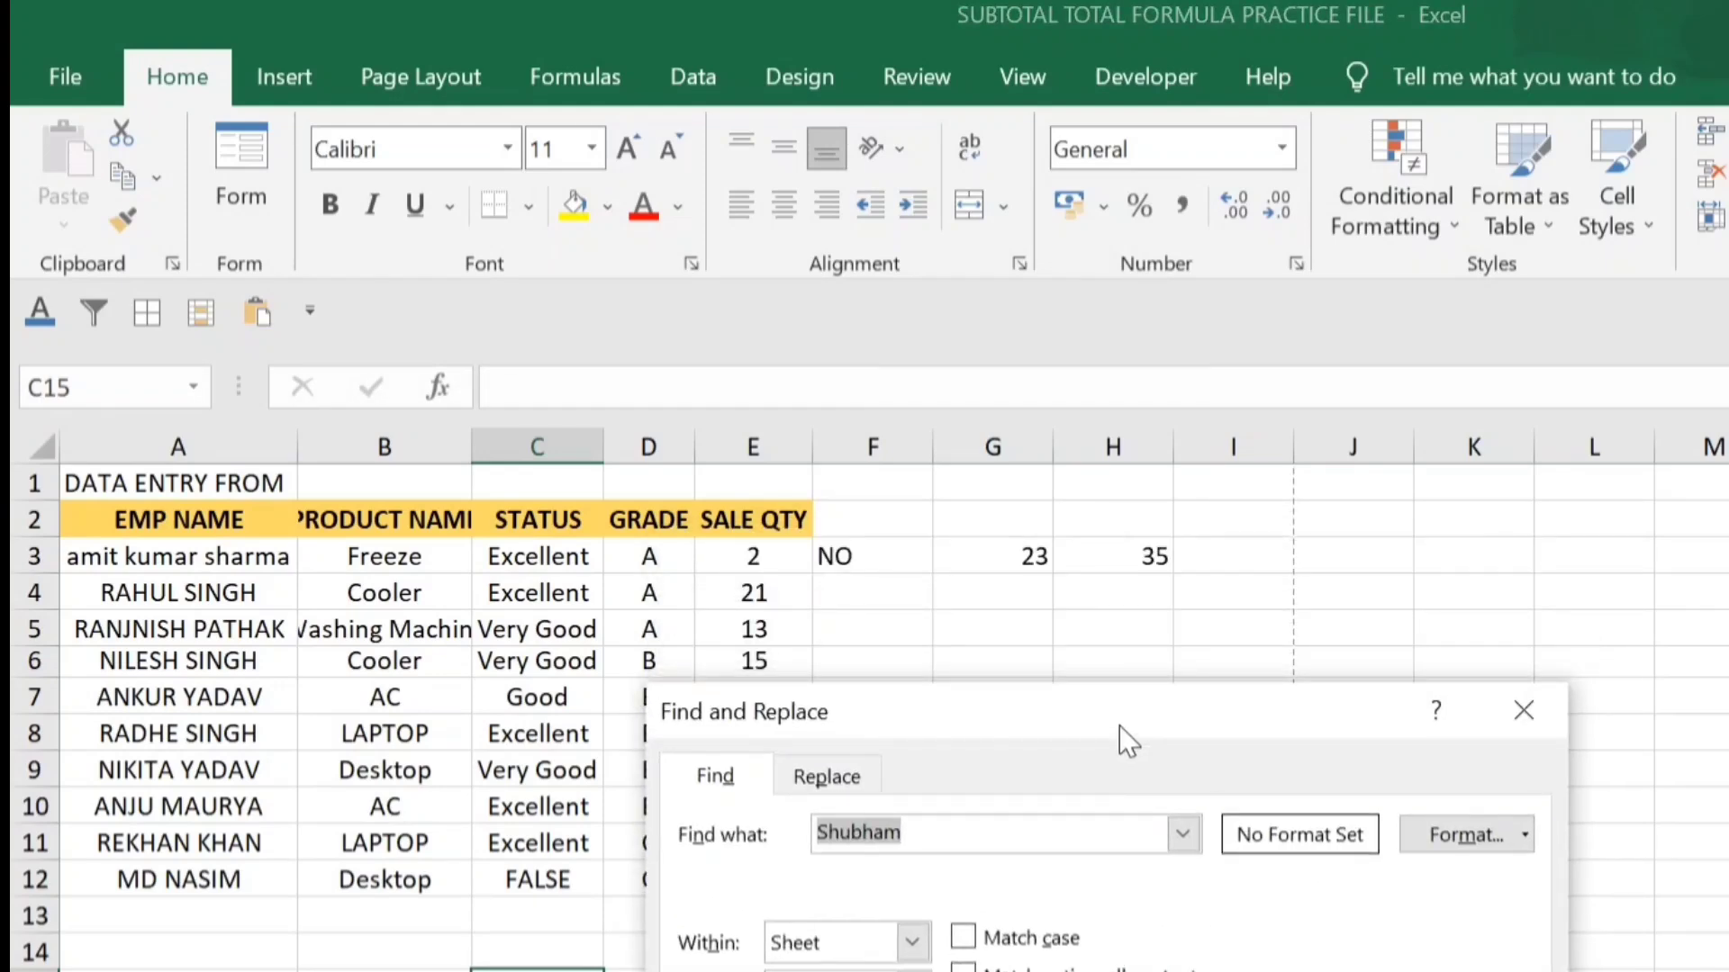
type("ANJU")
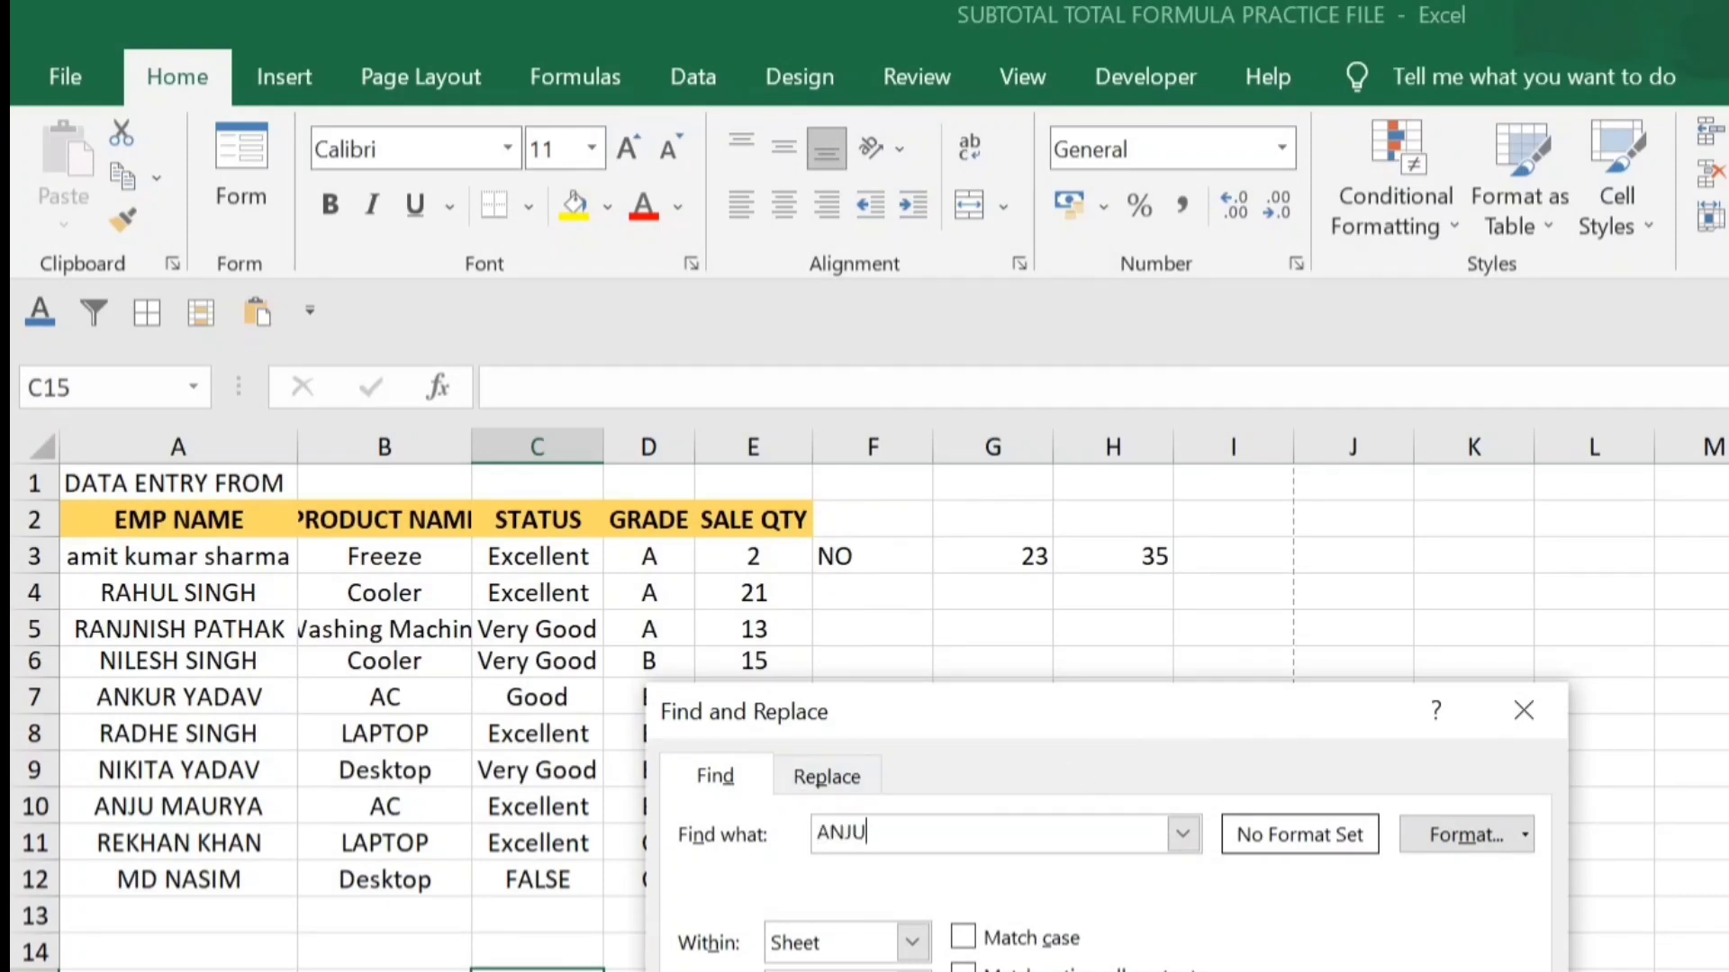
key("Return")
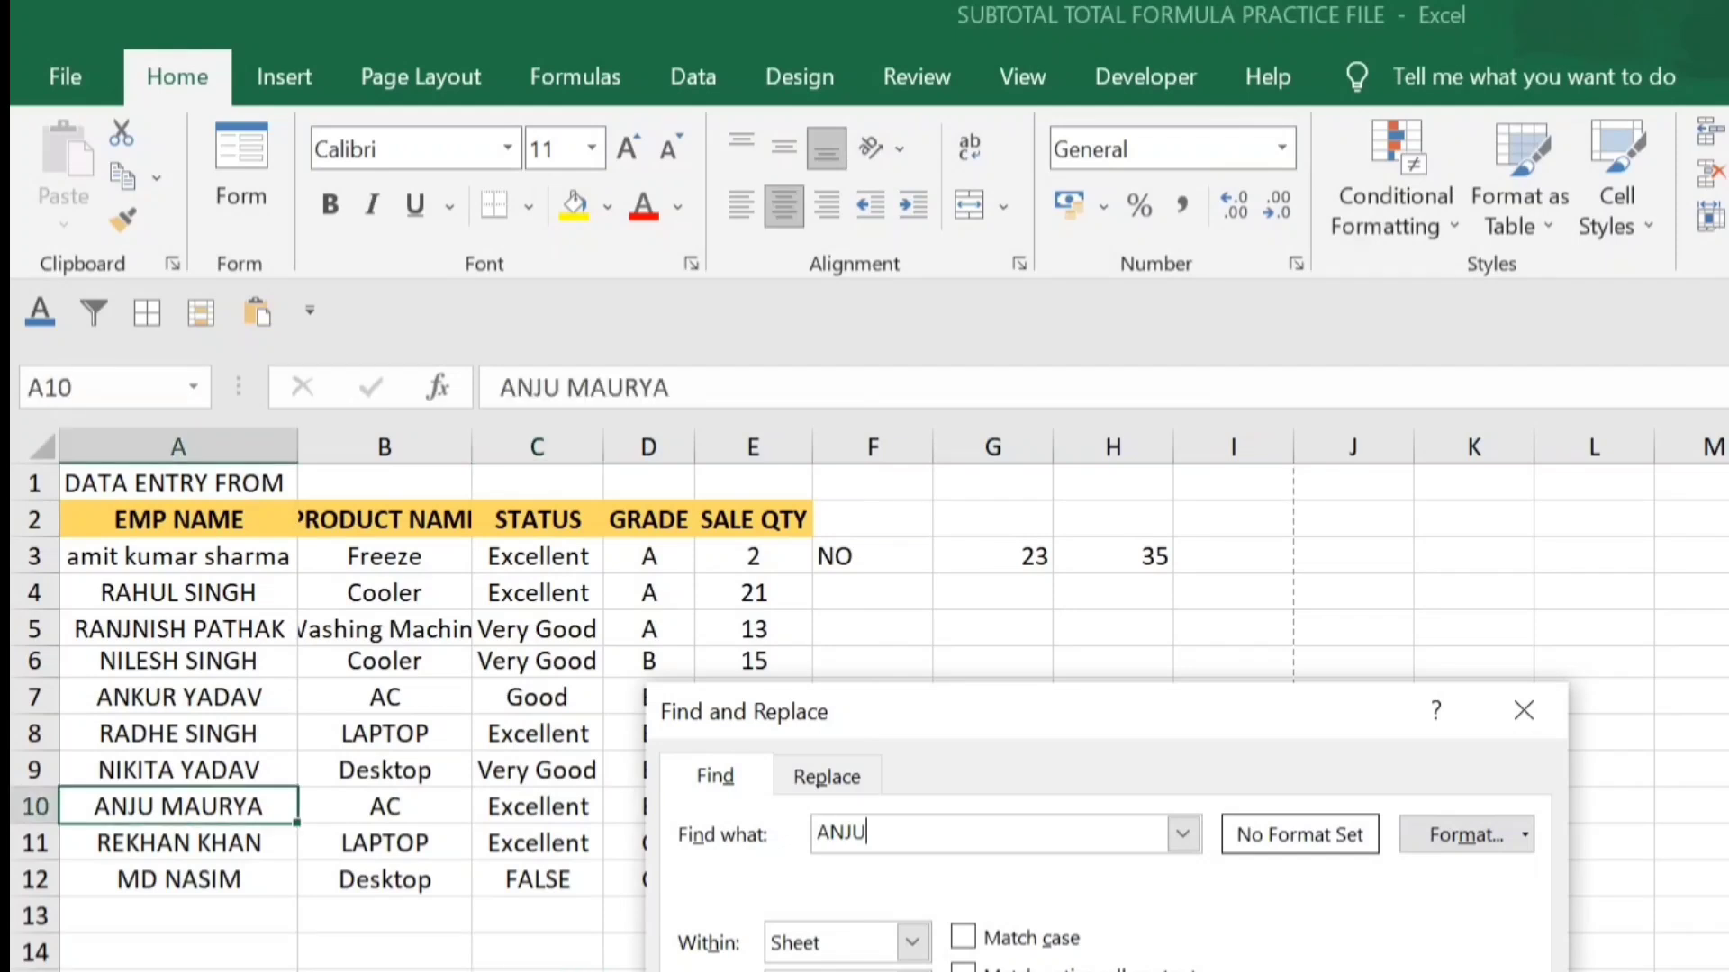
key("Escape")
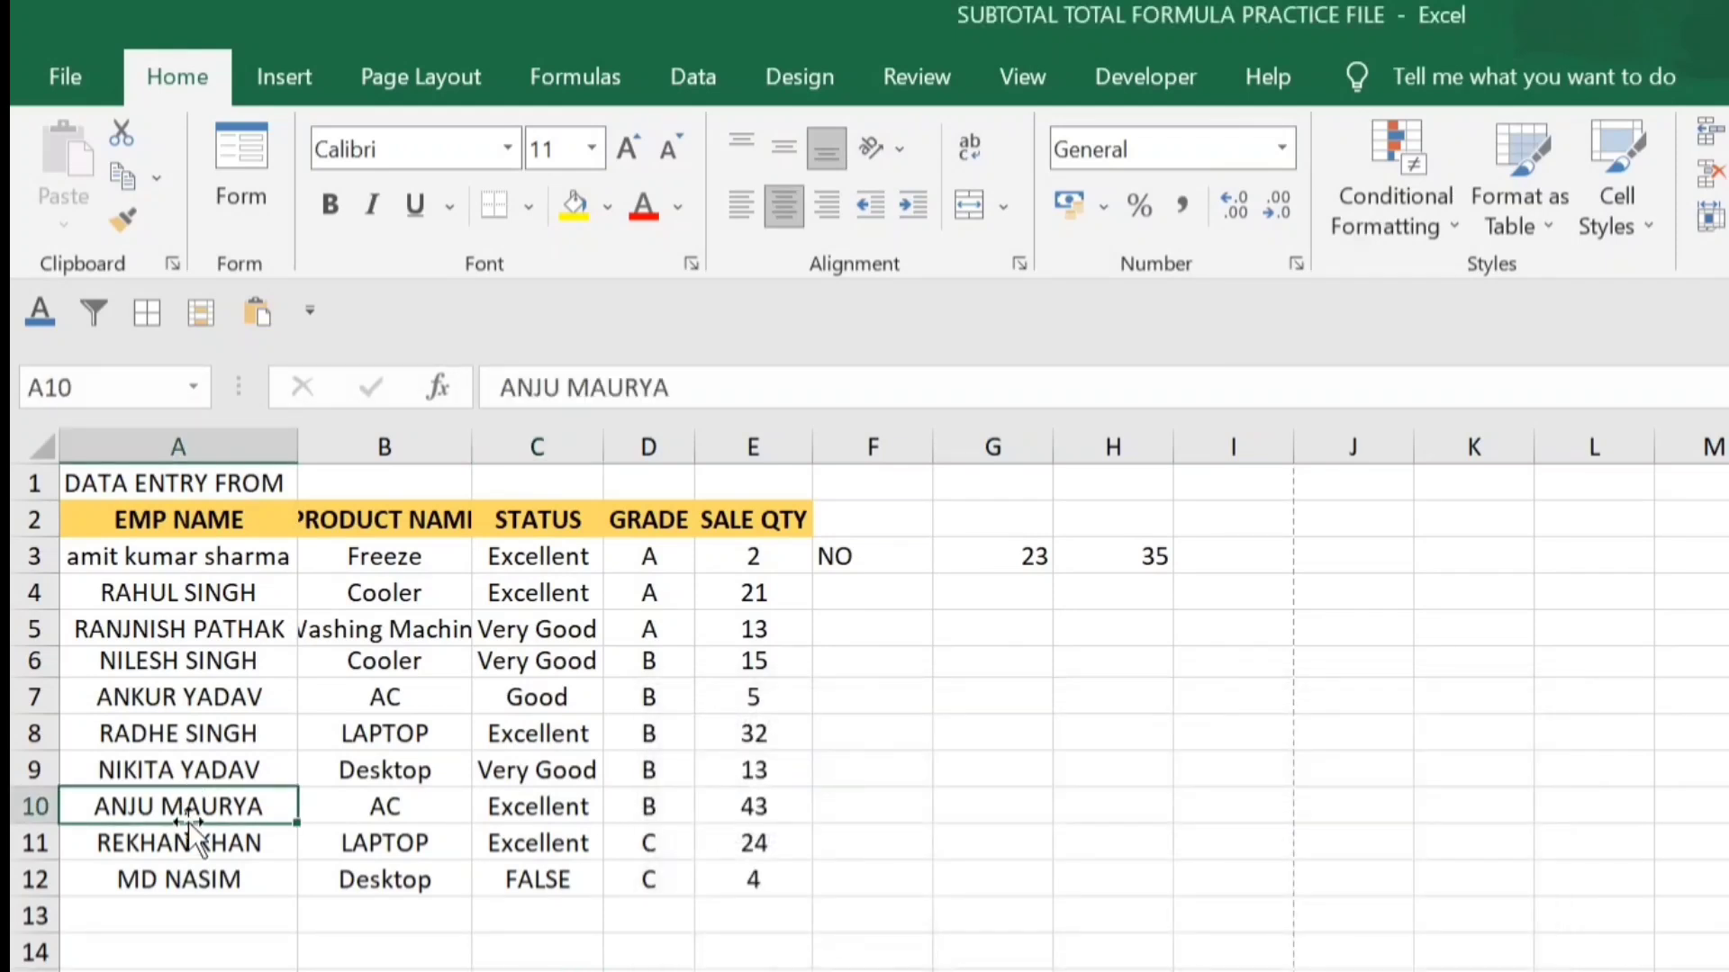
- Find the value 15 in the worksheet and close the Find and Replace dialog
key("ctrl+f")
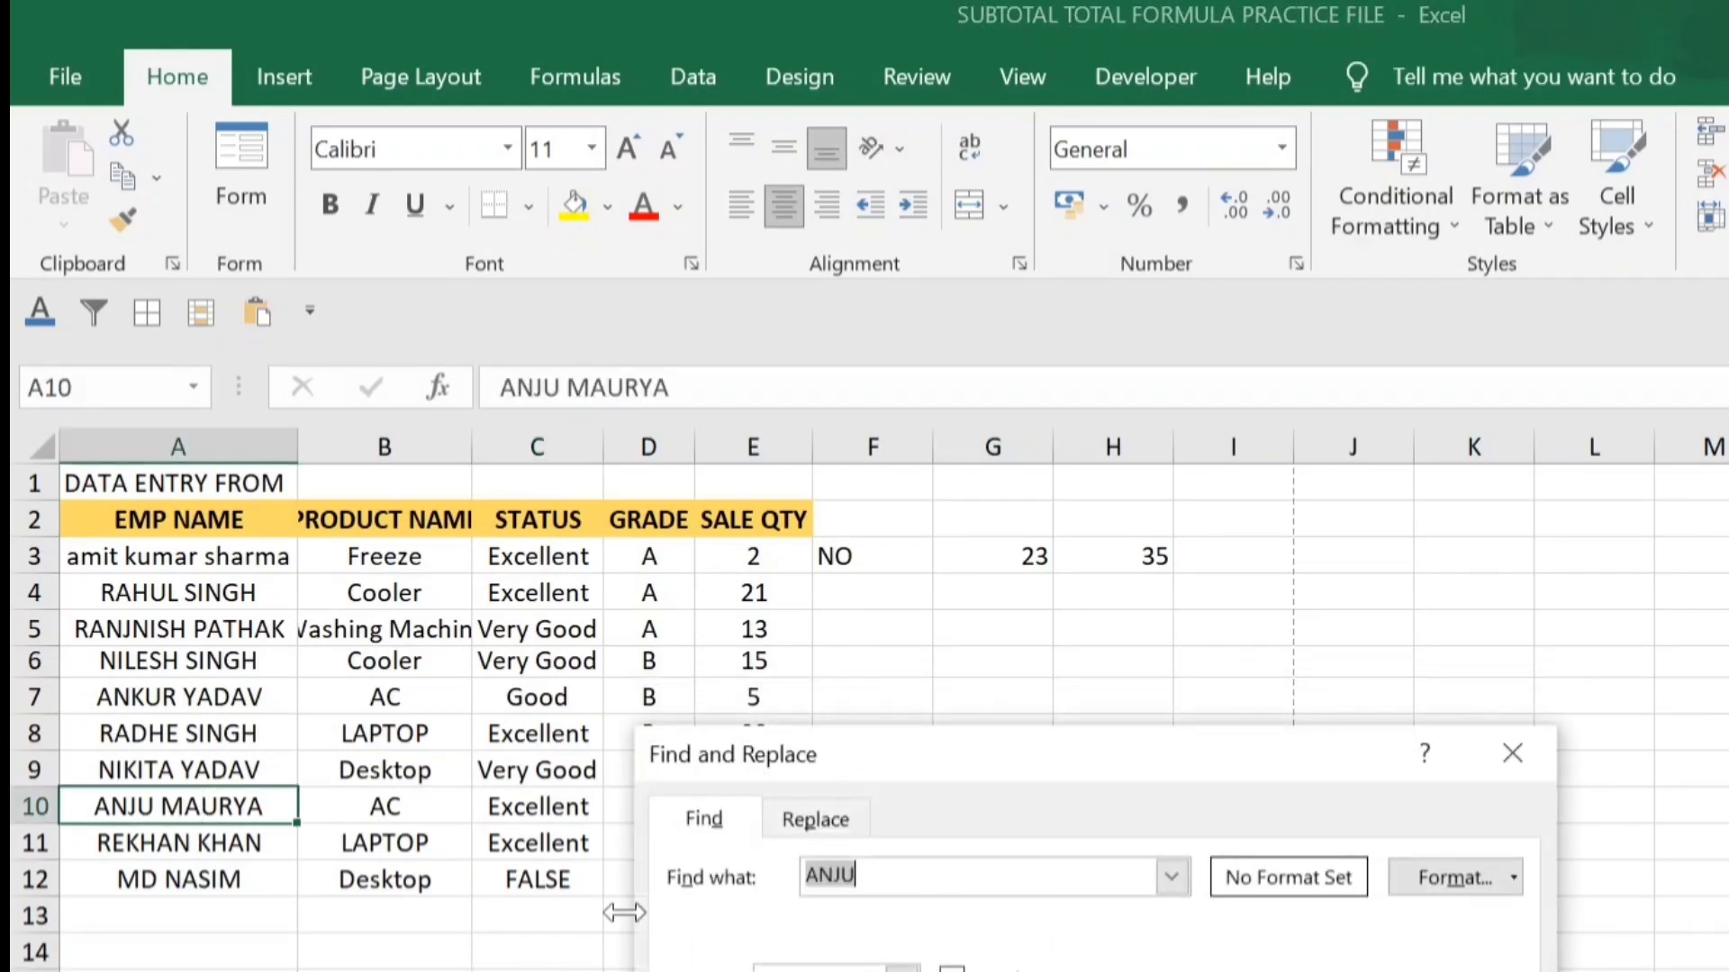
type("15")
key("Return")
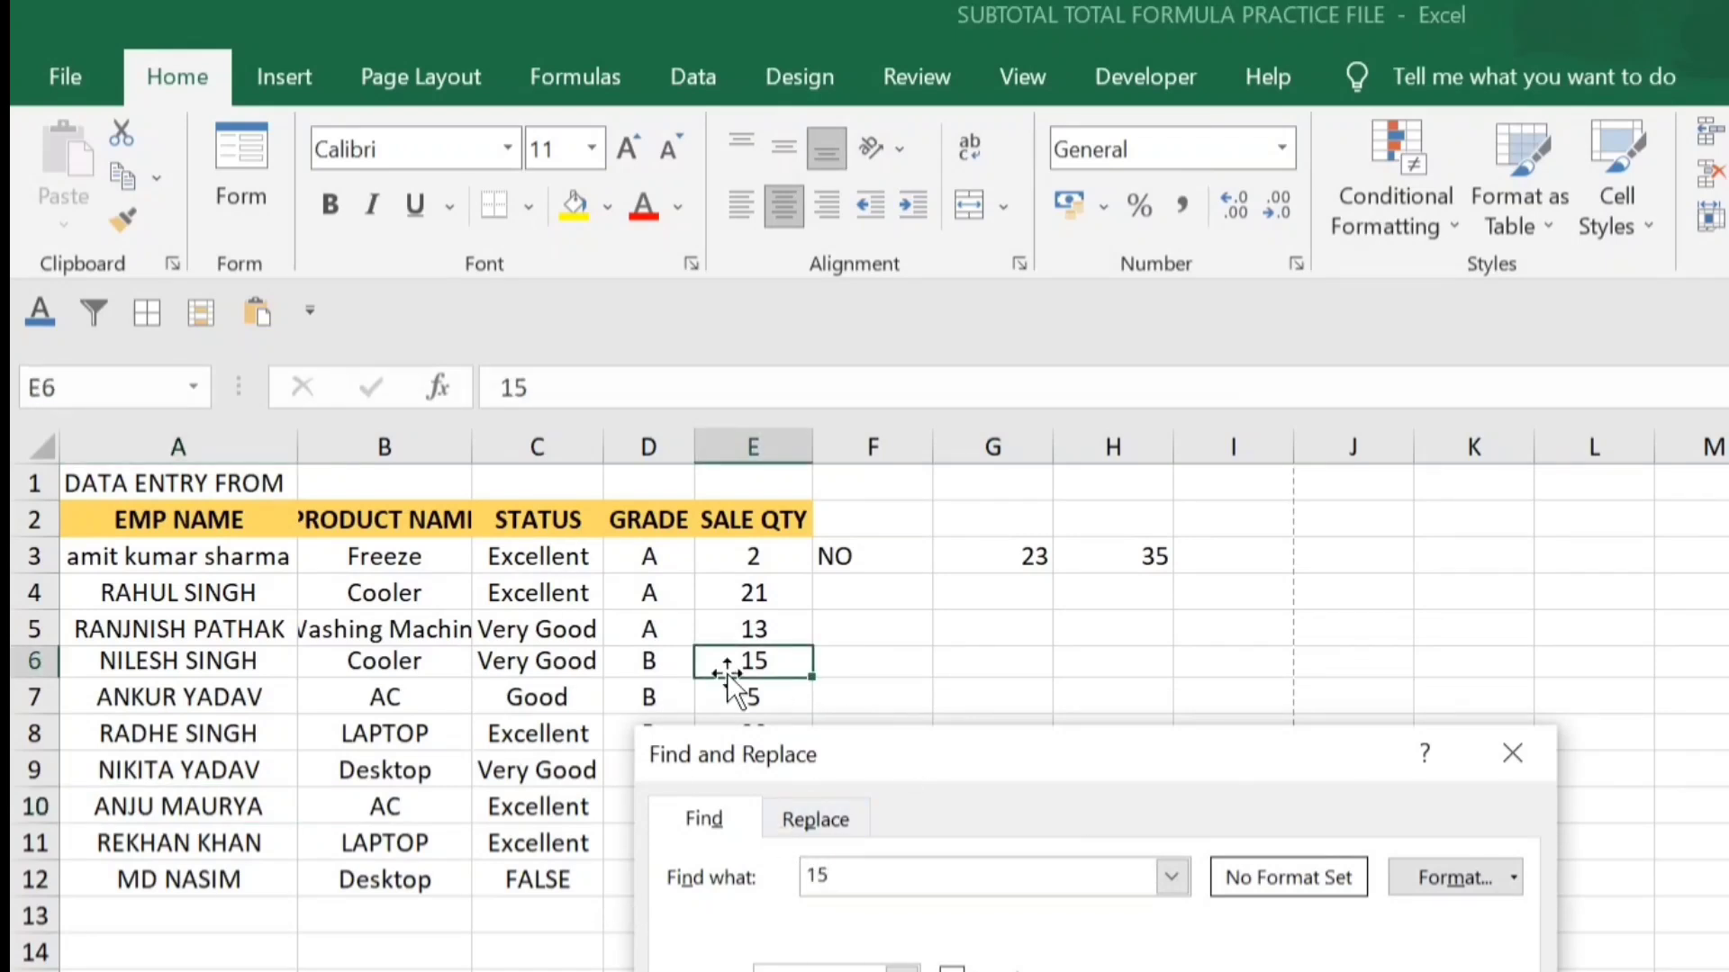
left_click(1512, 753)
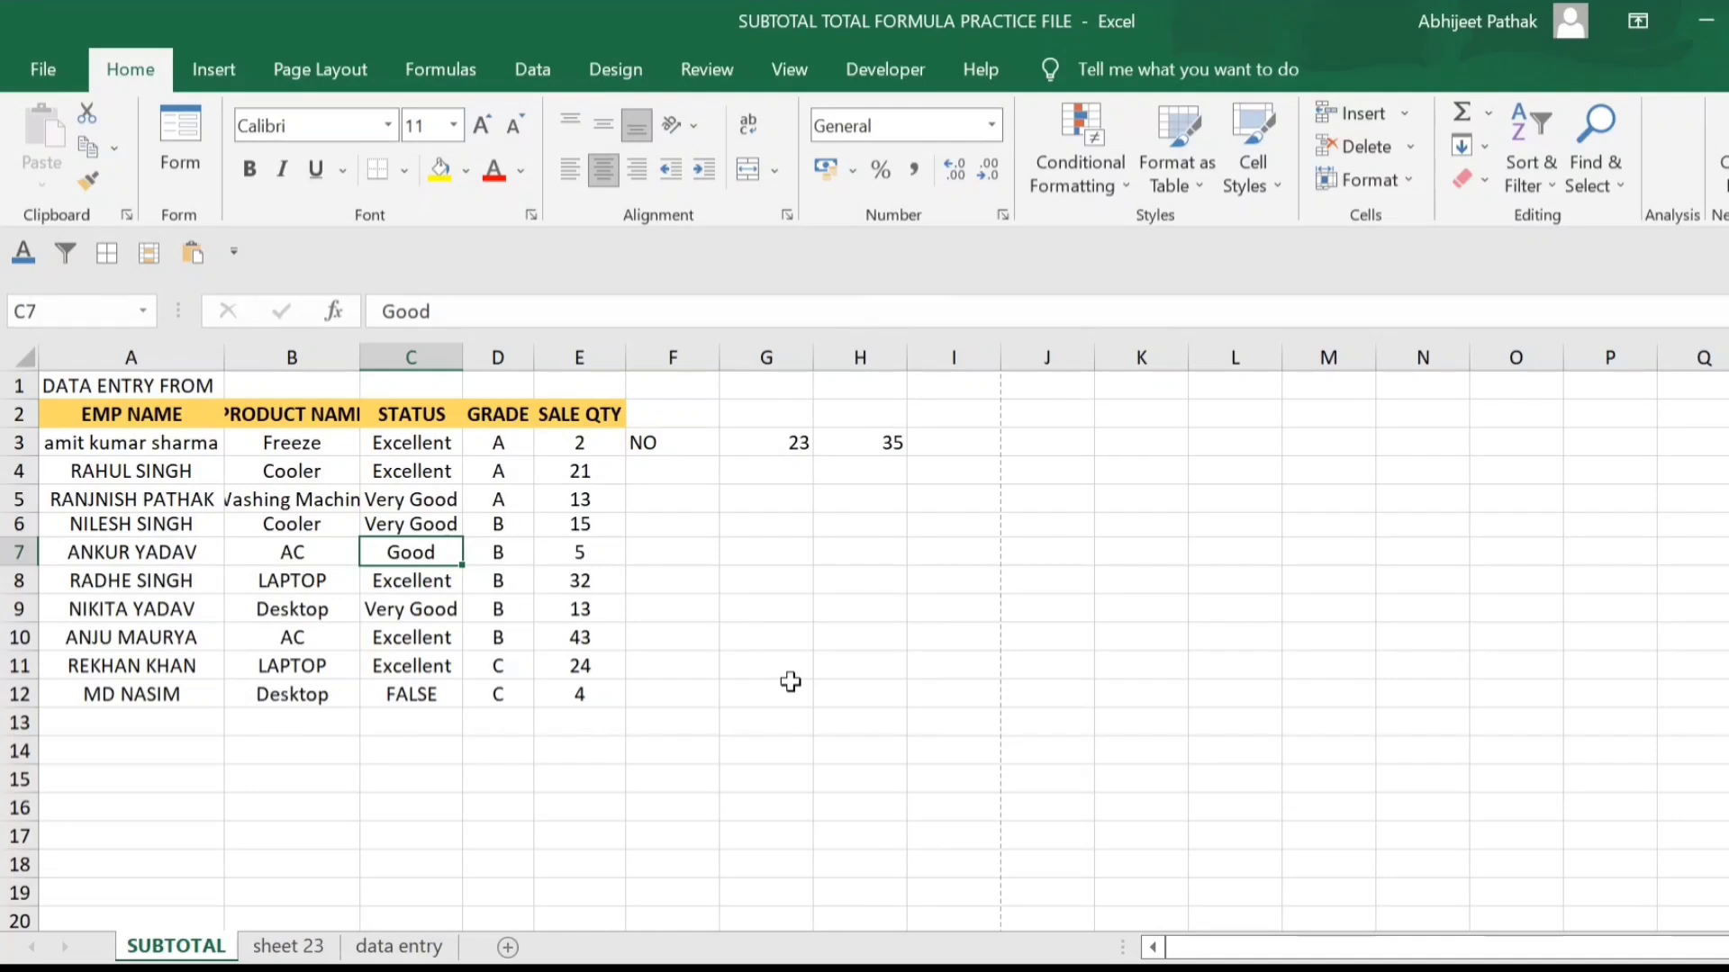
- Switch to the EXCEL SHORTCUTS workbook and on to the Book5 workbook
key("ctrl+Tab")
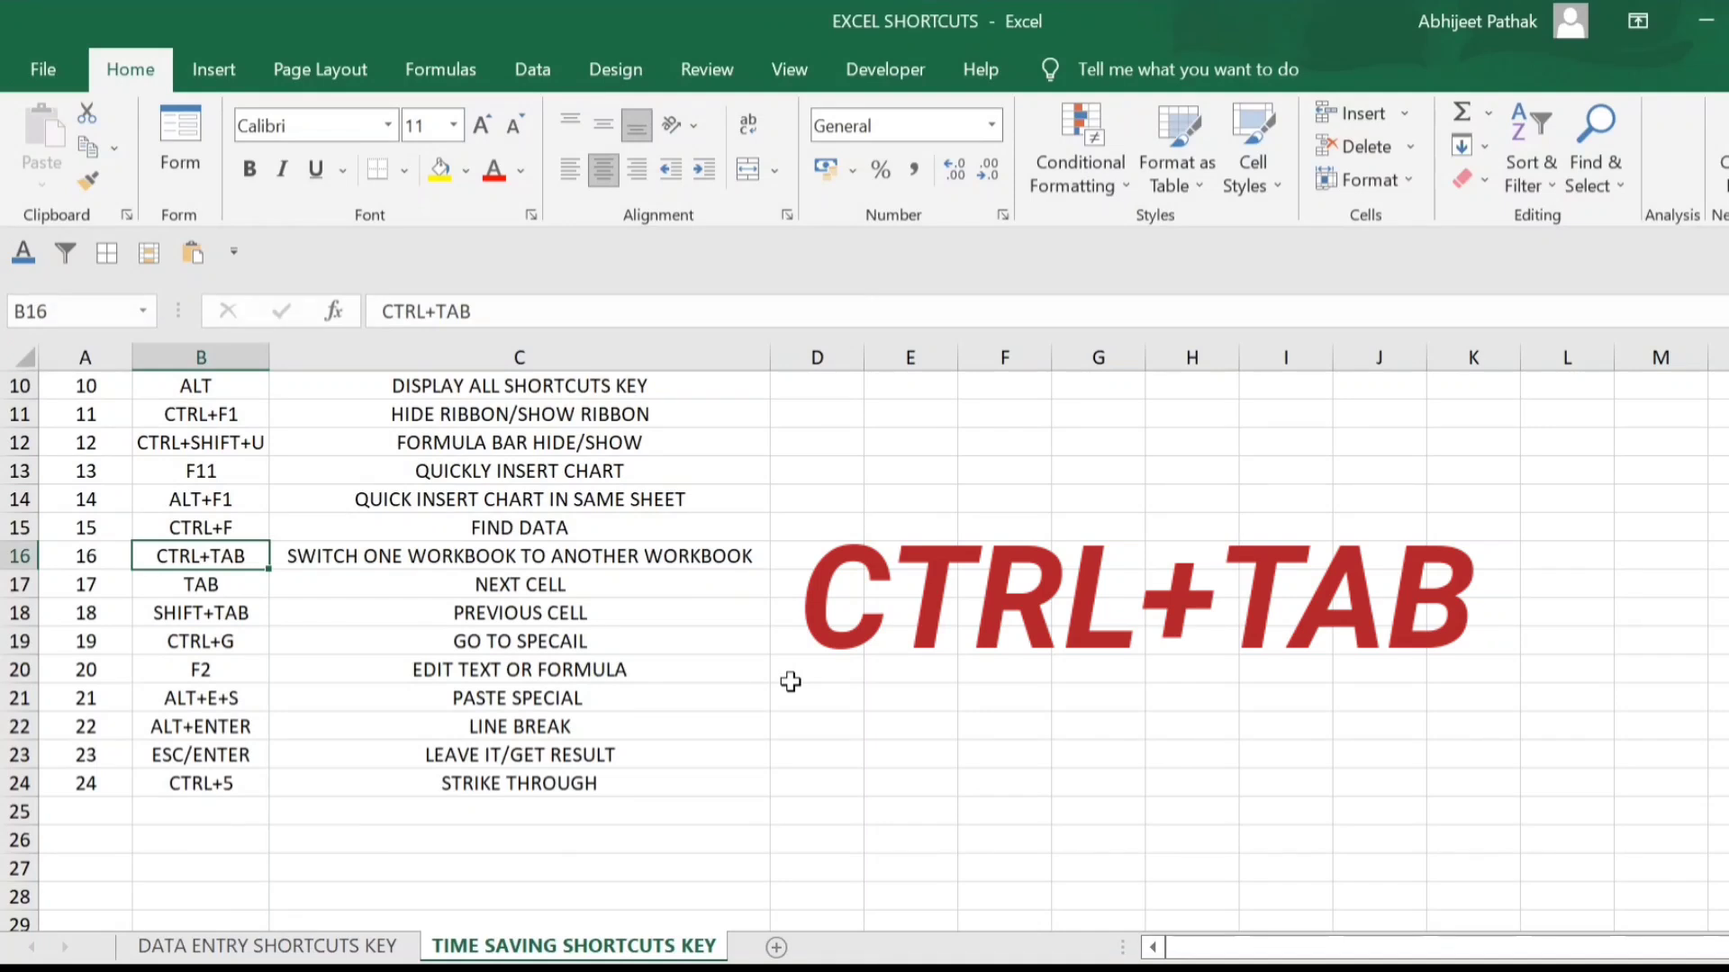
key("ctrl+Tab")
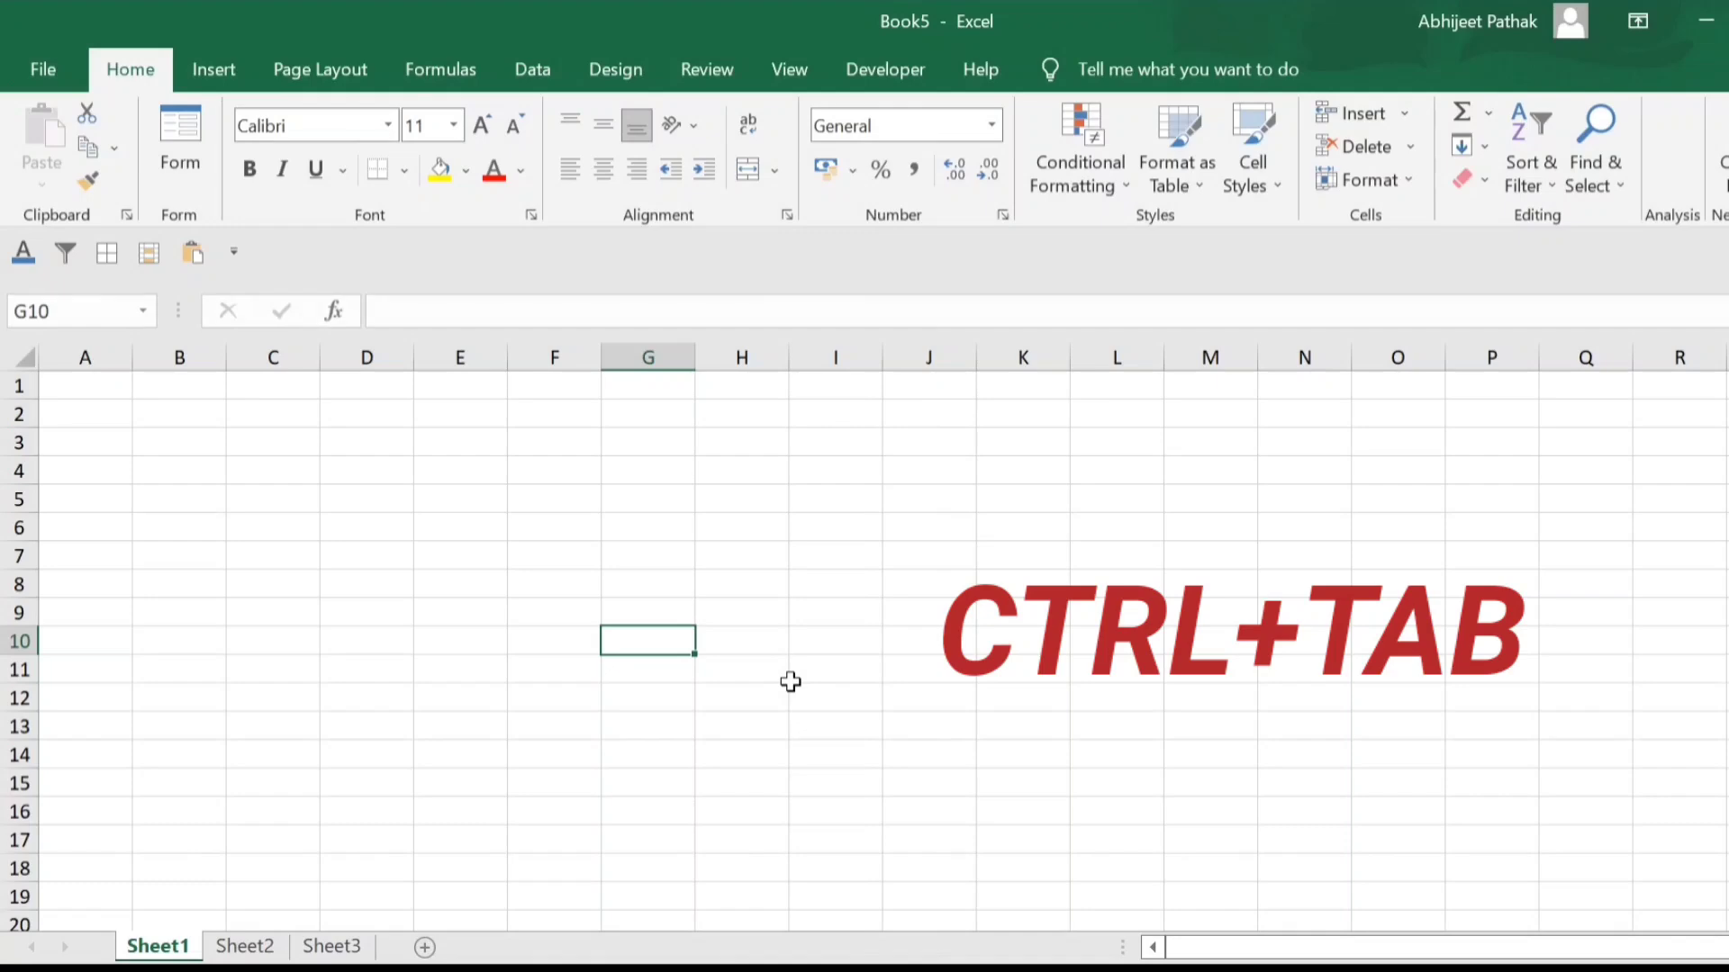
- Cycle through the open workbooks, passing output (45), and finish on SUBTOTAL TOTAL FORMULA PRACTICE FILE
key("ctrl+Tab")
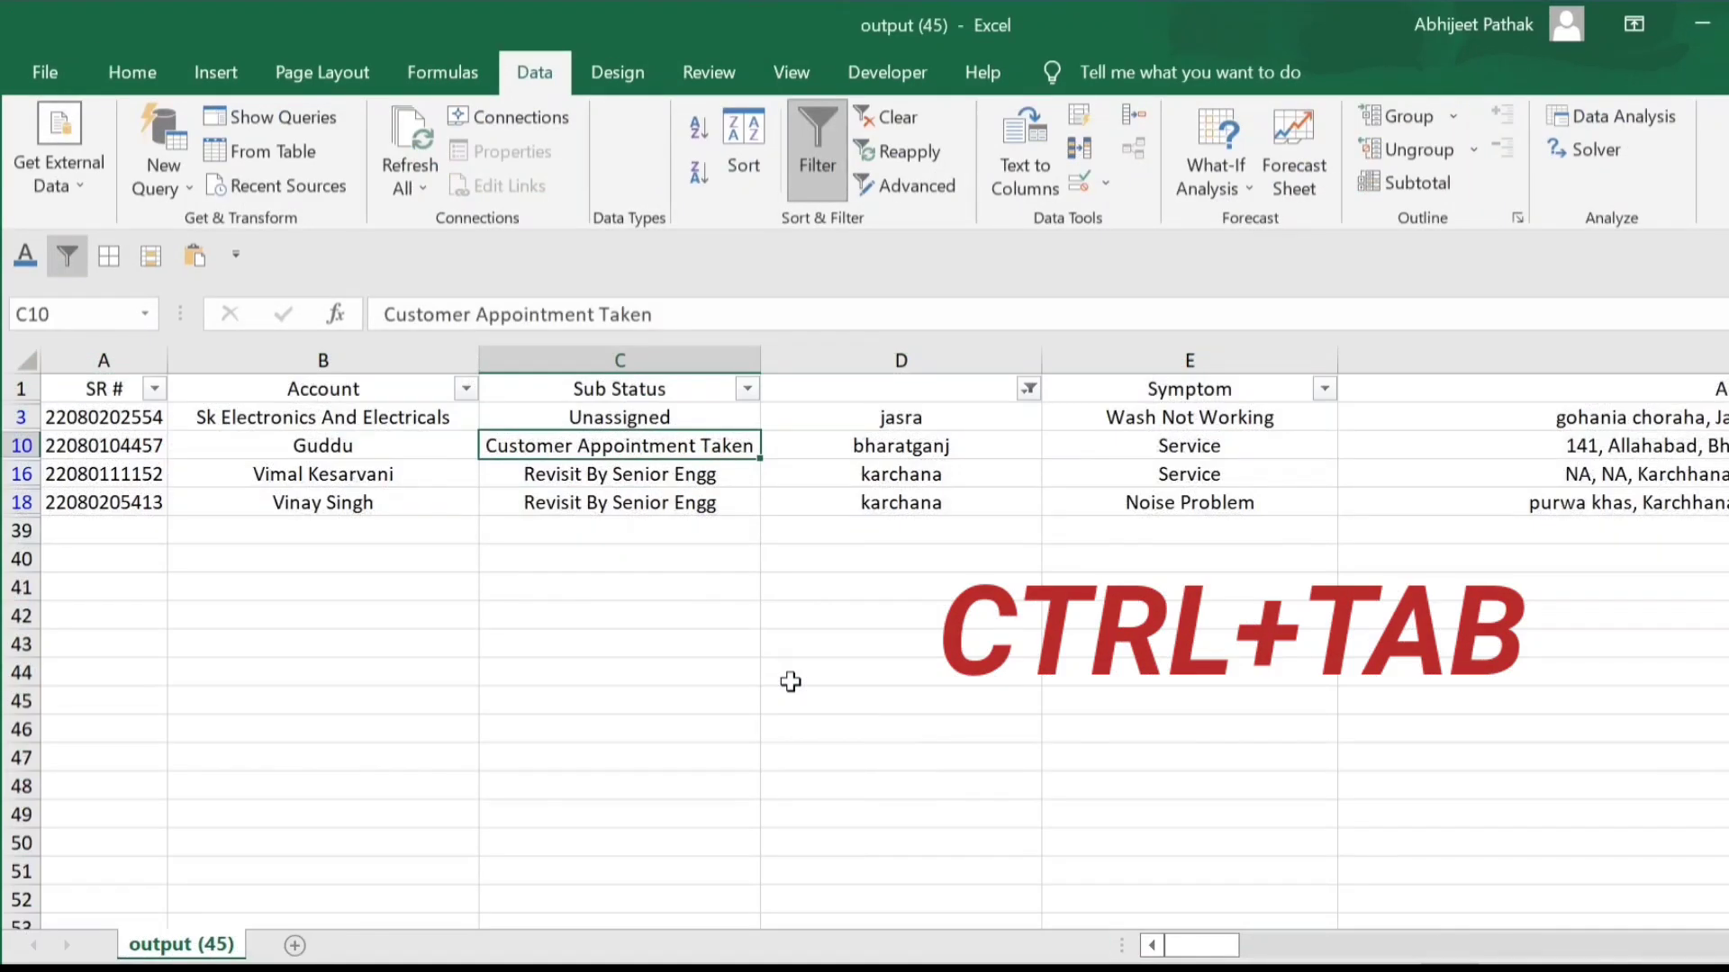
key("ctrl+Tab")
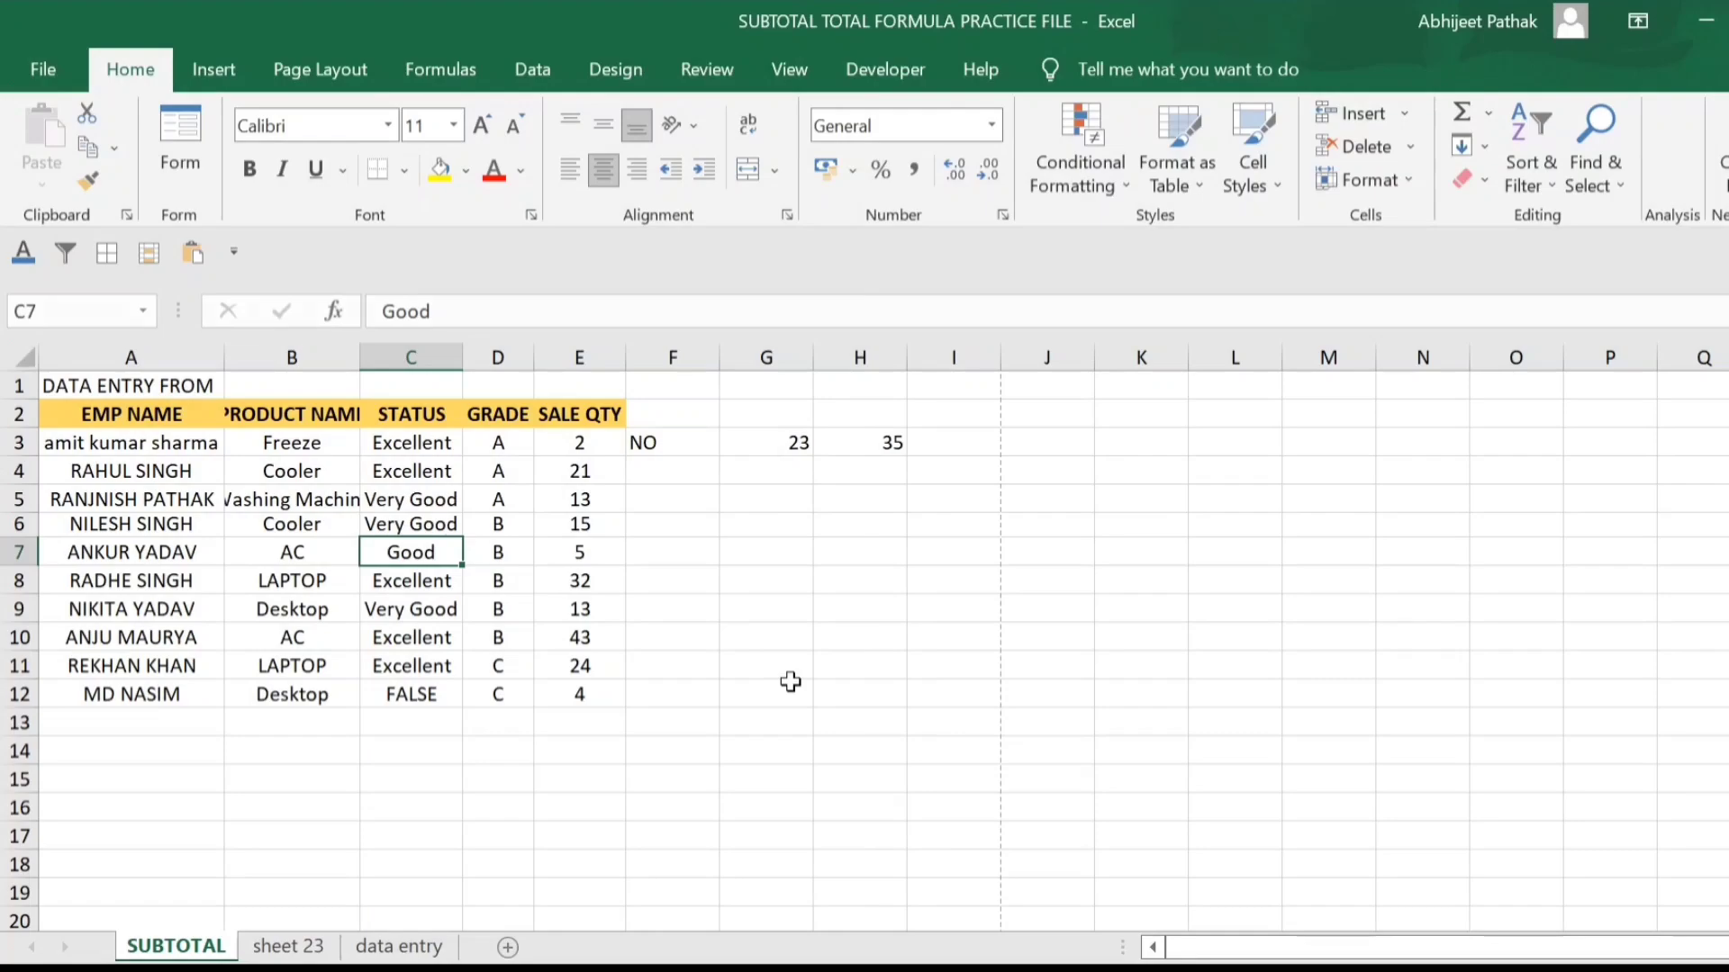
key("ctrl+Tab")
key("ctrl+Tab")
key("ctrl+Tab")
key("ctrl+Tab")
key("ctrl+shift+Tab")
key("ctrl+Tab")
- Advance the active cell one column at a time along row 7 from C7 to J7
key("Right")
key("Right")
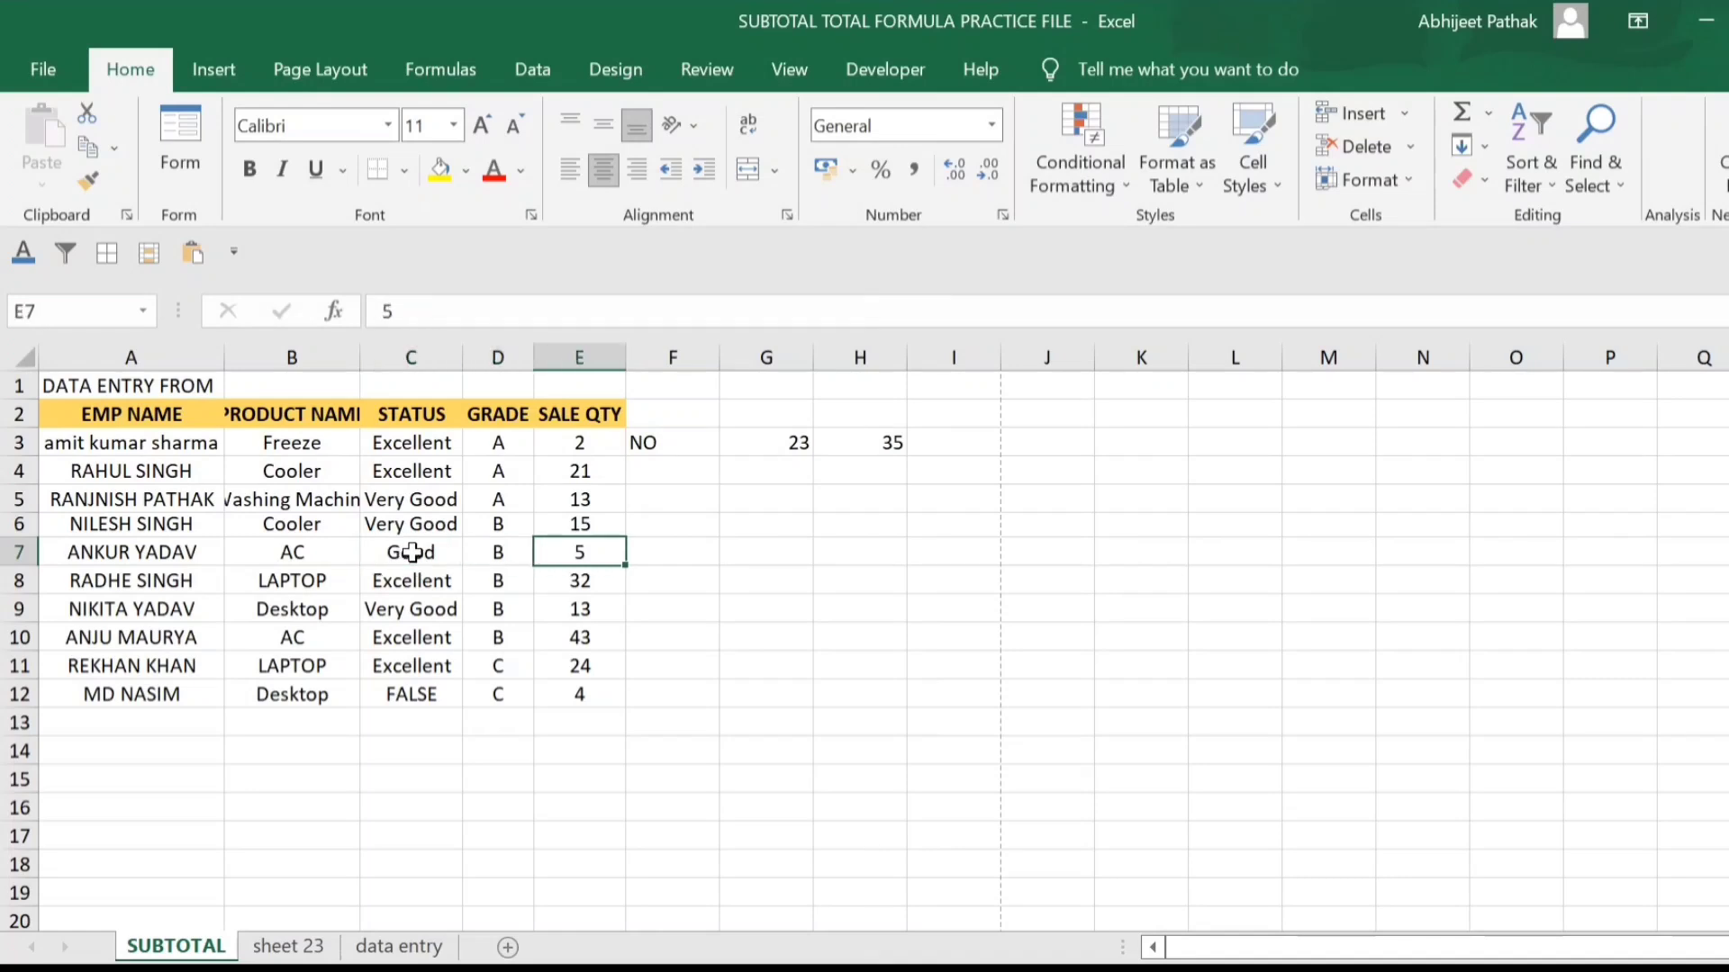
key("Right")
key("Right")
key("Right")
key("Right")
key("Right")
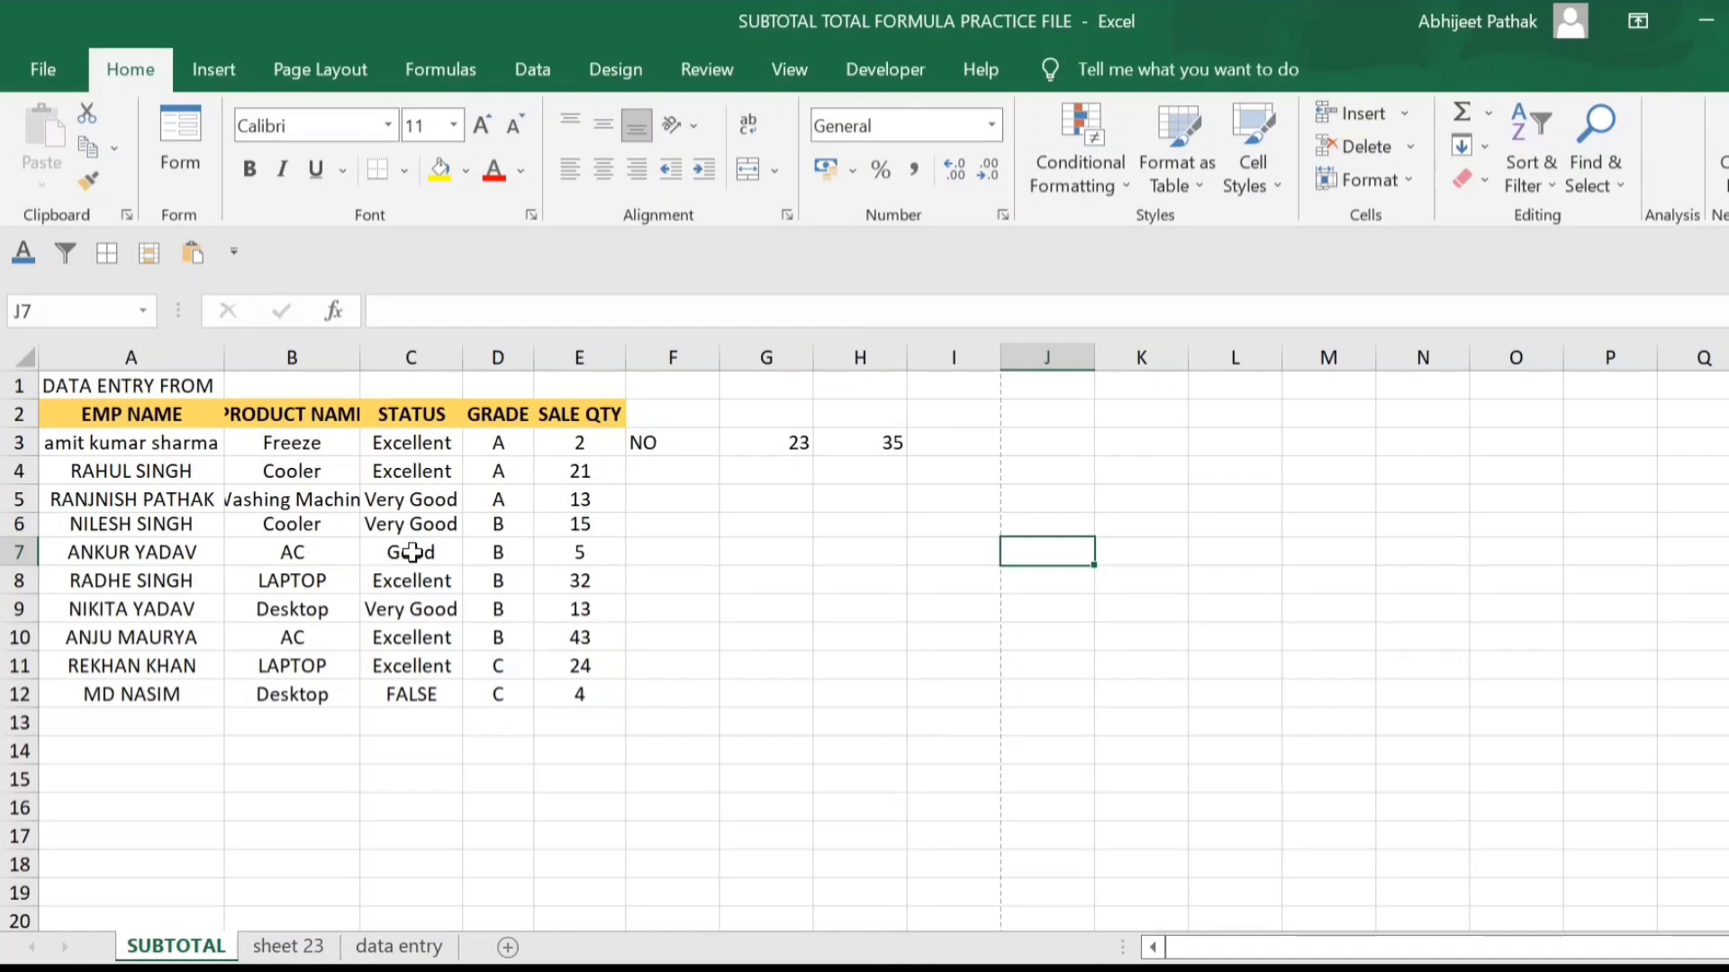
- Step the active cell back one column at a time along row 7 to B7
key("shift+Tab")
key("shift+Tab")
key("shift+Tab")
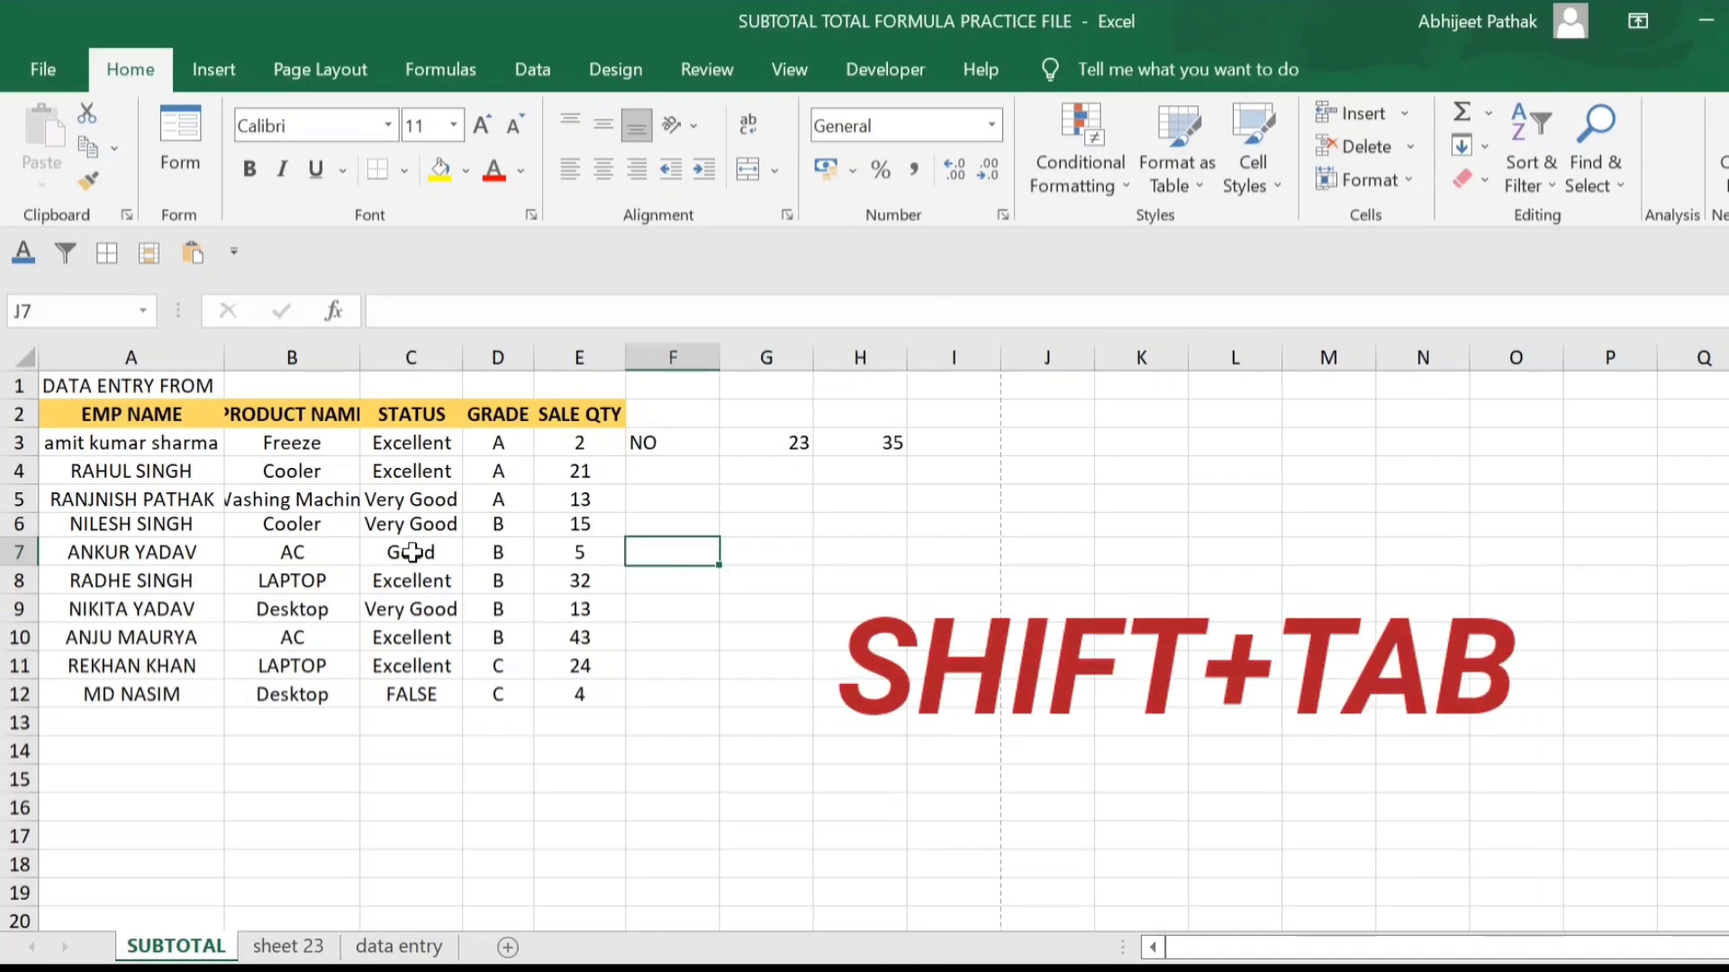
key("shift+Tab")
key("shift+Tab")
key("shift+Tab")
key("shift+Tab")
key("shift+Tab")
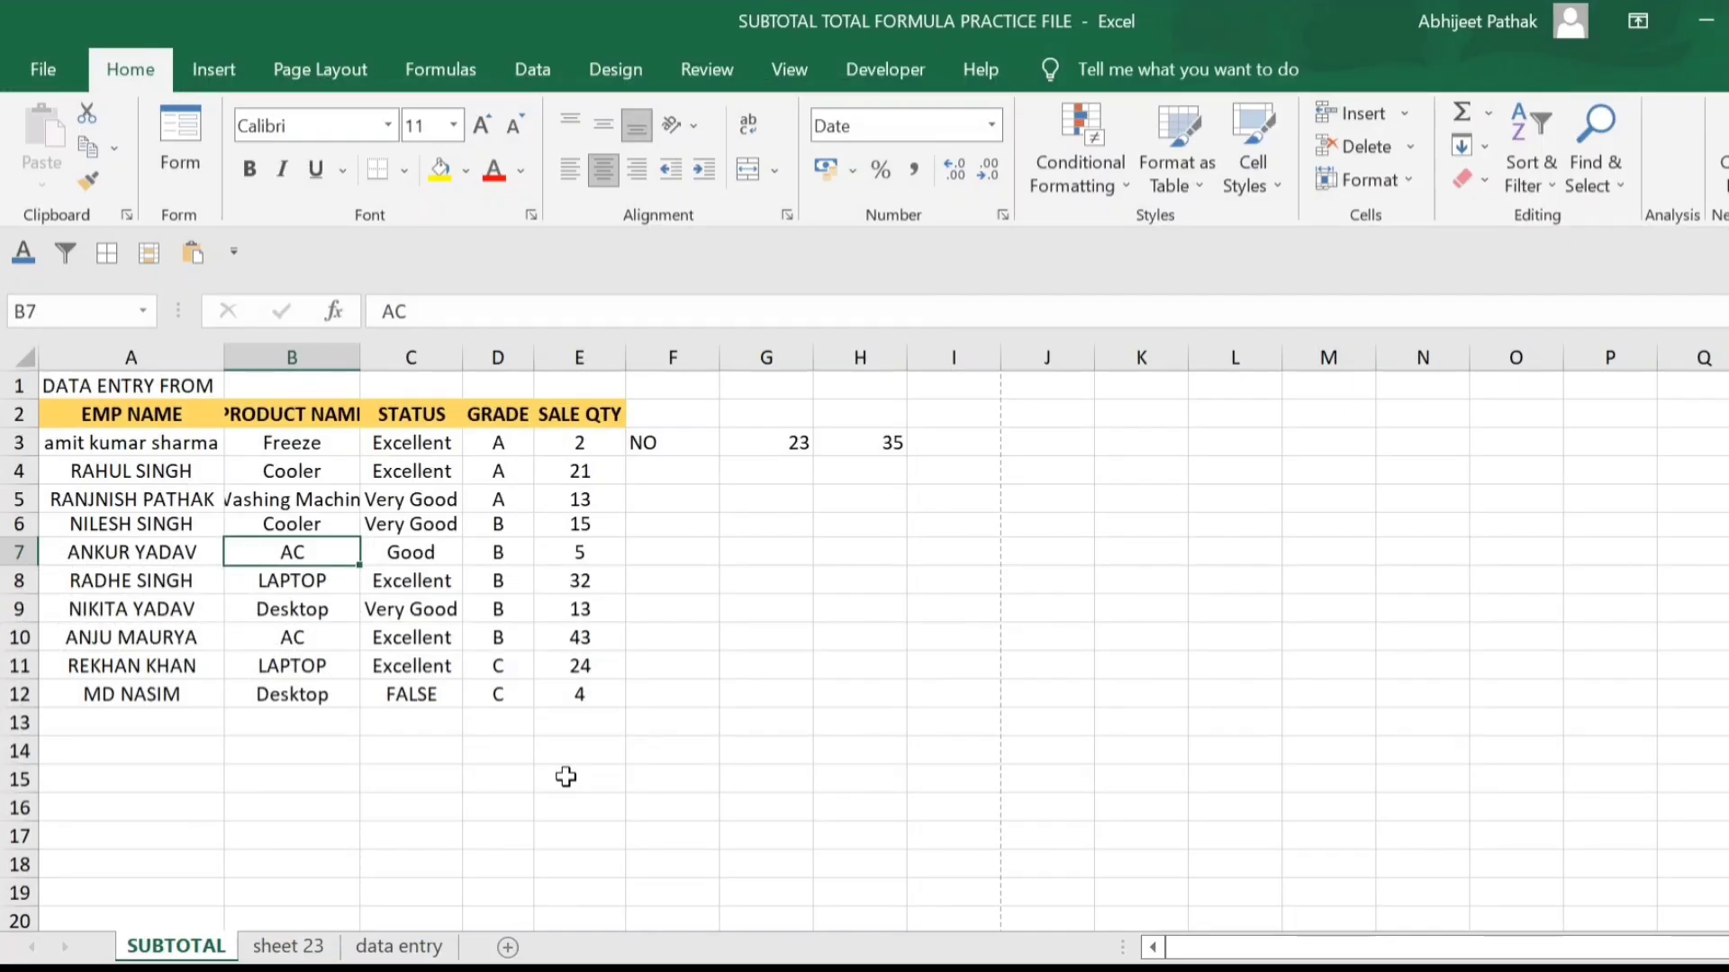
- Open Go To Special to view its selection options and close it without applying any
key("ctrl+g")
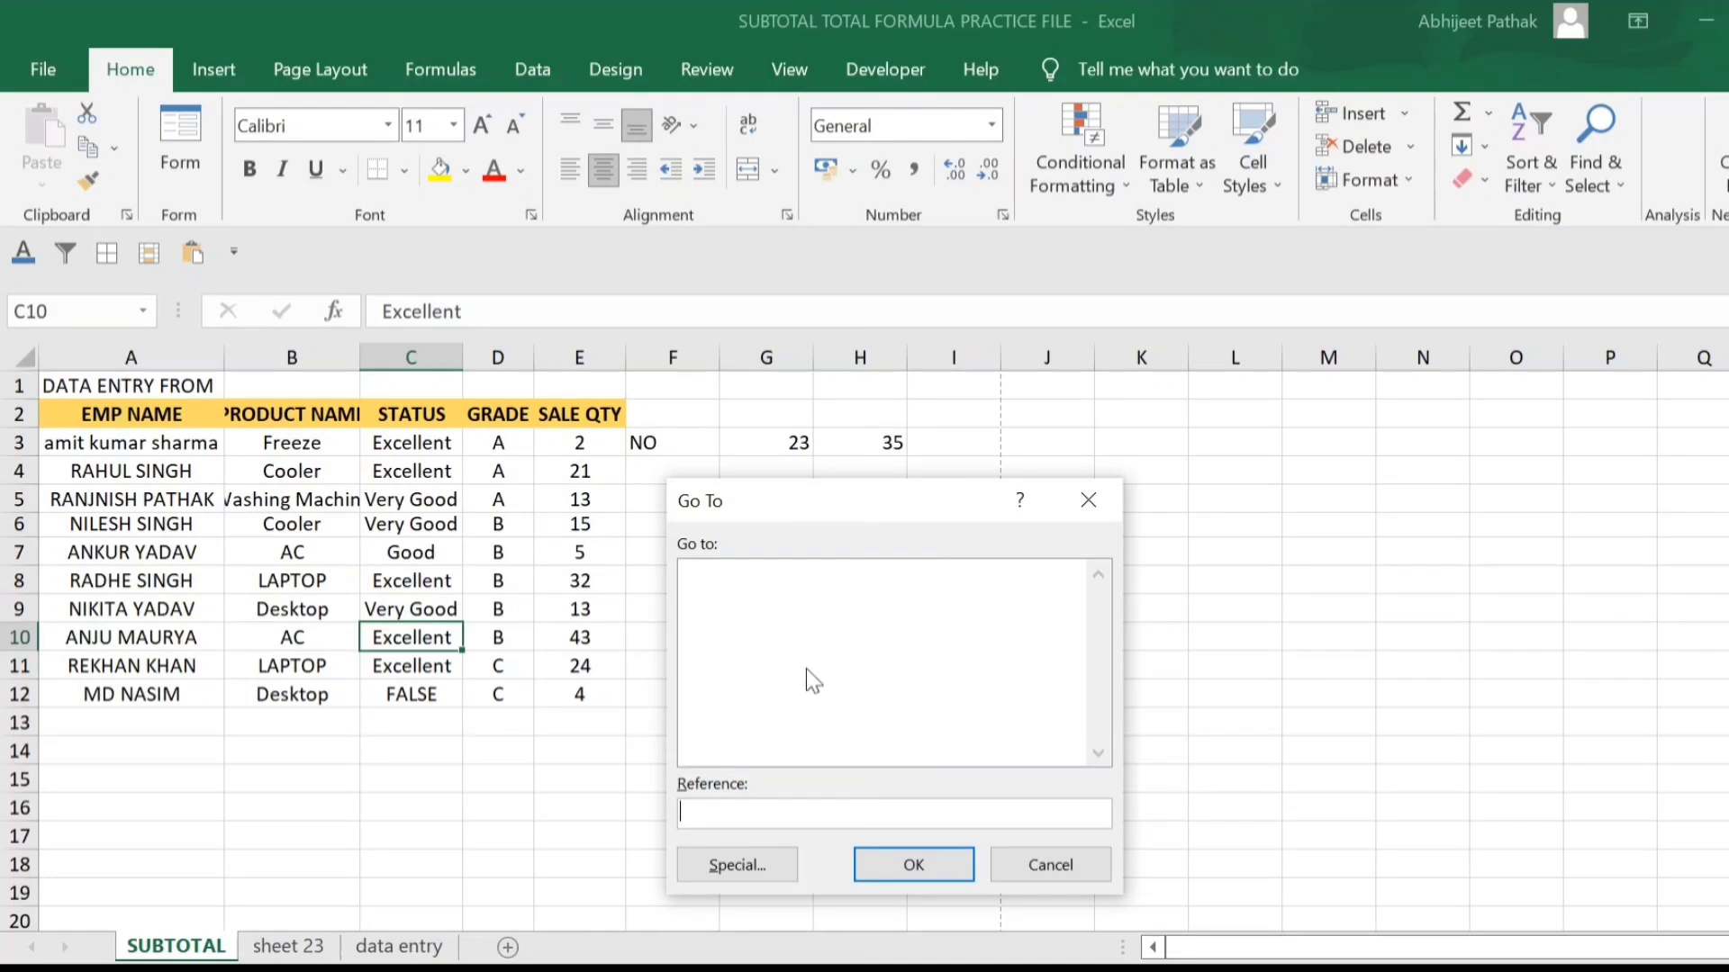
left_click(743, 867)
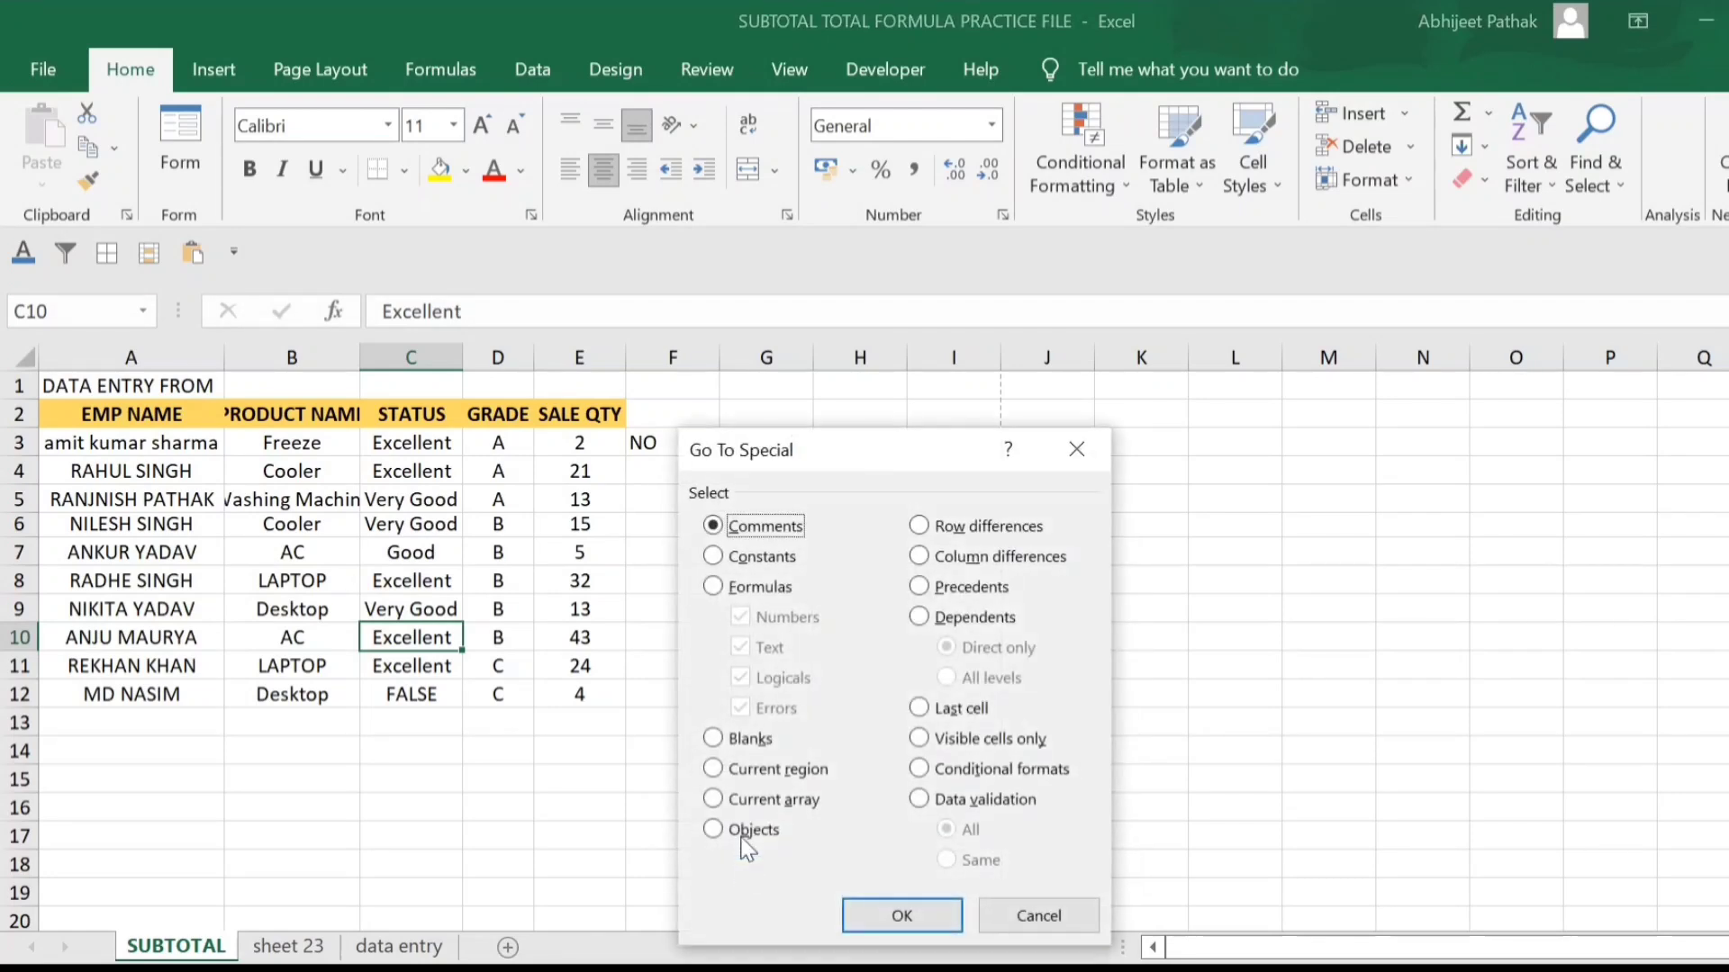
left_click_drag(791, 462, 815, 401)
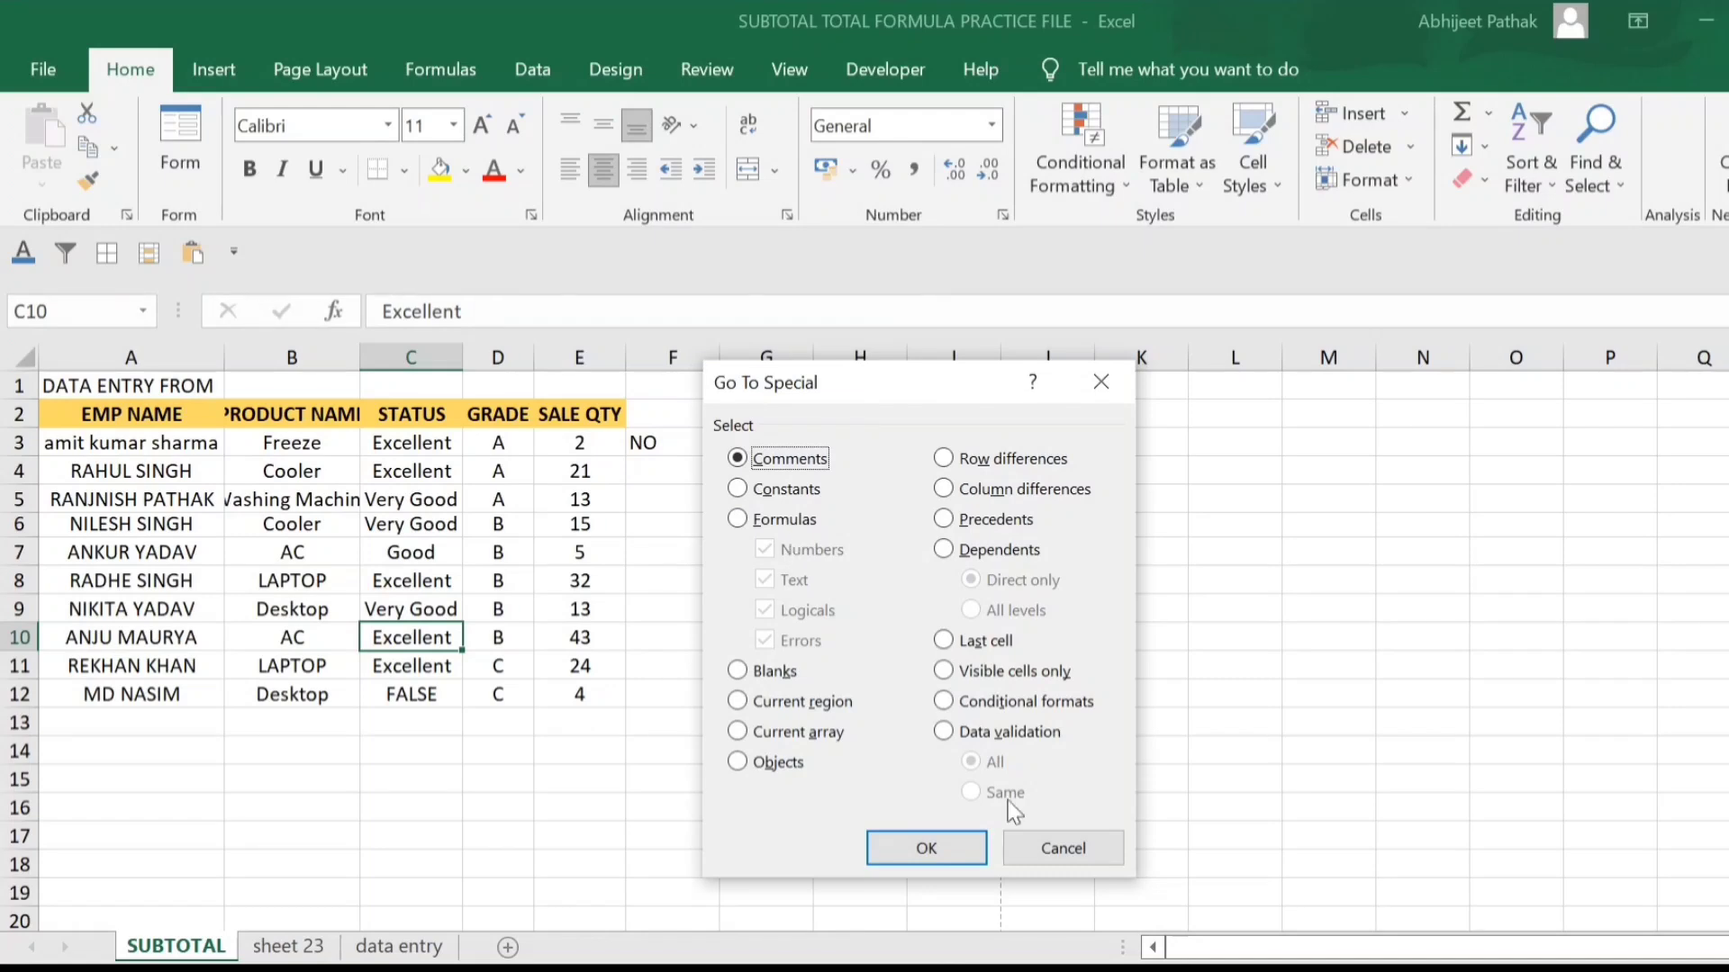
left_click(1090, 850)
- Clear the contents of cells C7, B8, A8 and A5 in the employee table
left_click(423, 549)
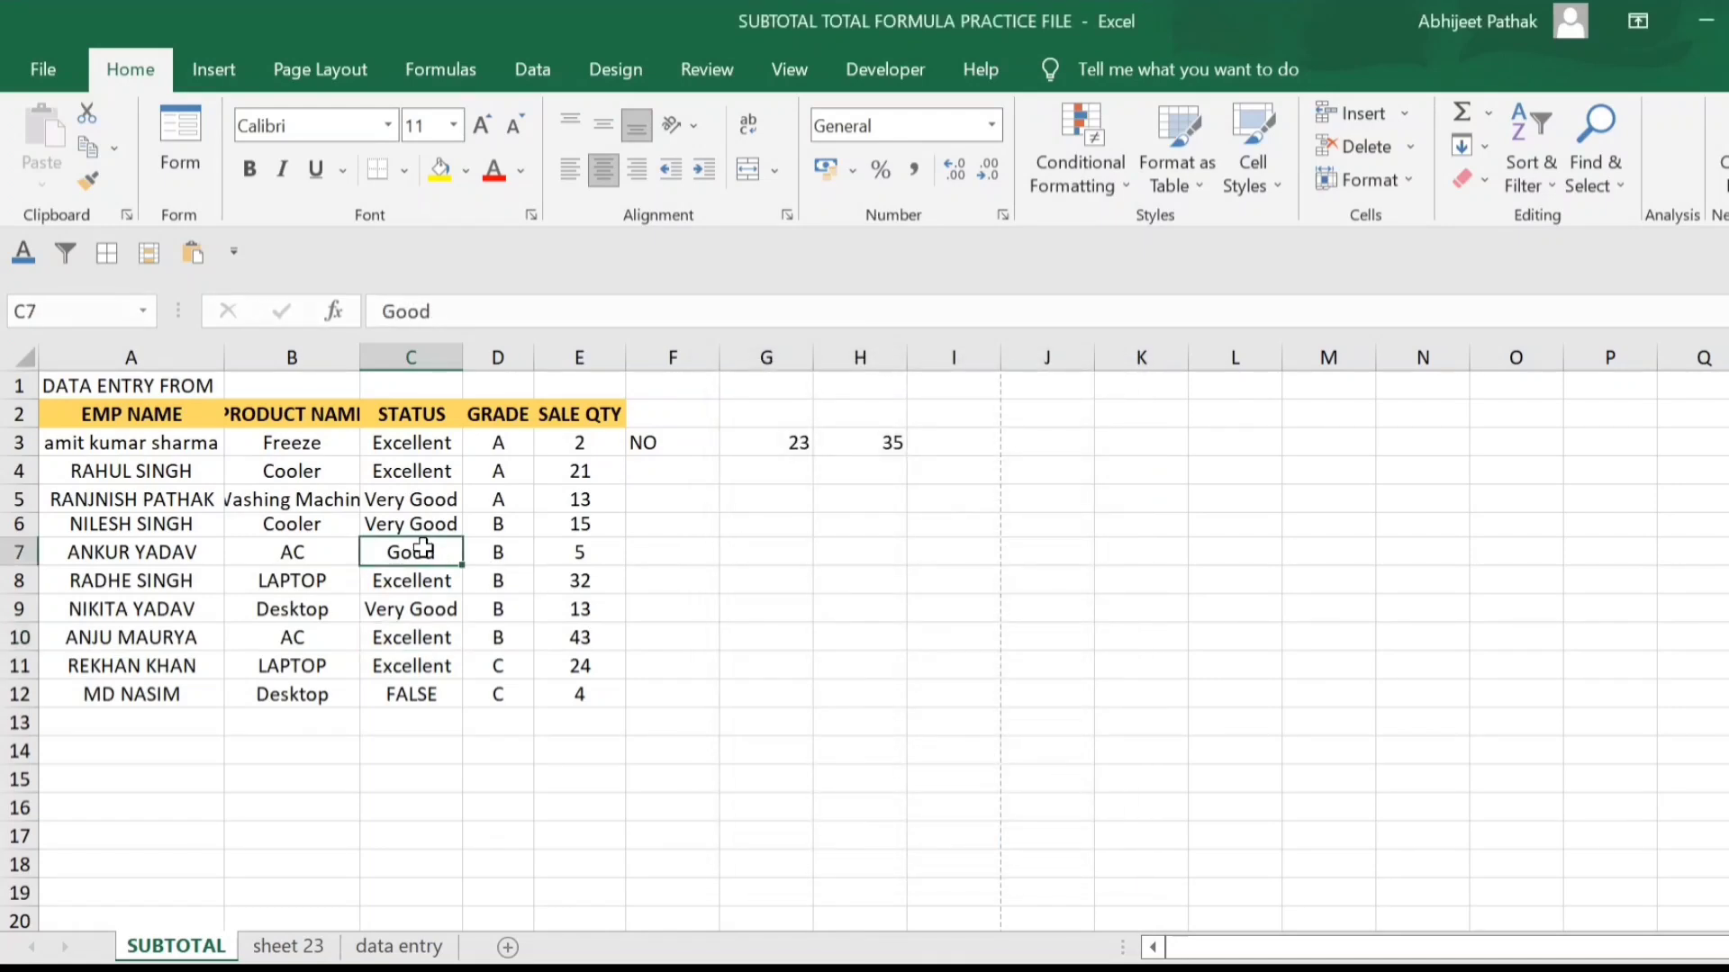
key("Delete")
left_click(238, 579)
key("Delete")
left_click(23, 609)
left_click(106, 576)
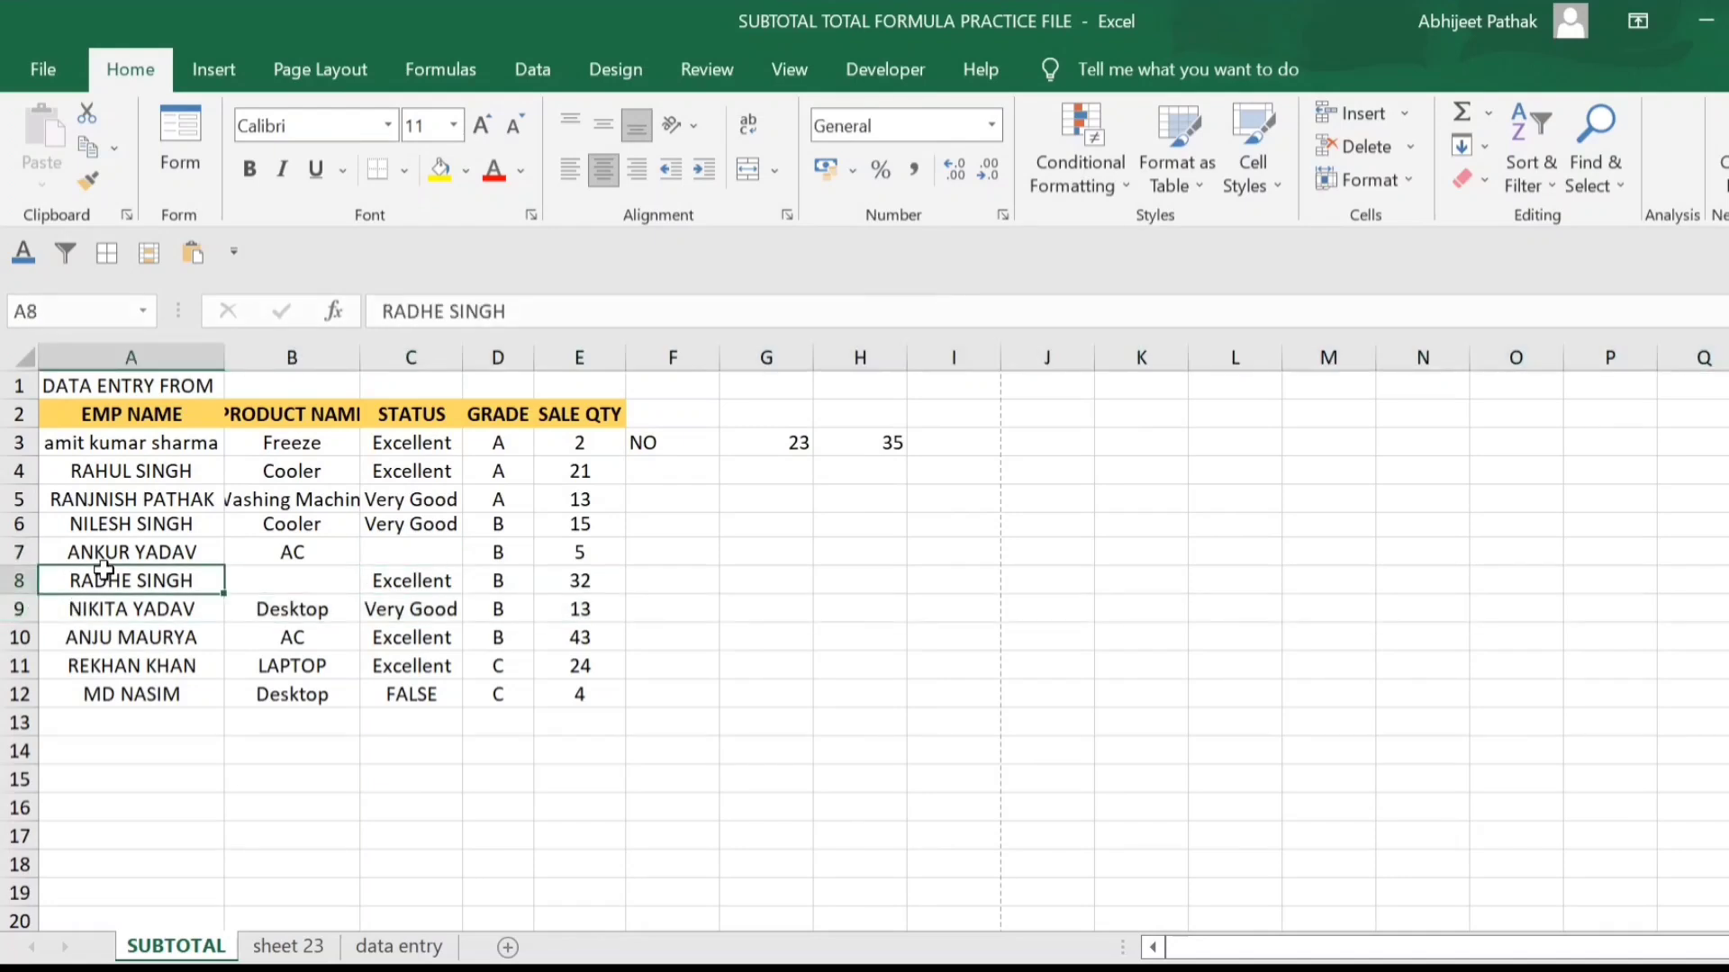
key("Delete")
left_click(126, 497)
key("Delete")
left_click(240, 497)
left_click(396, 636)
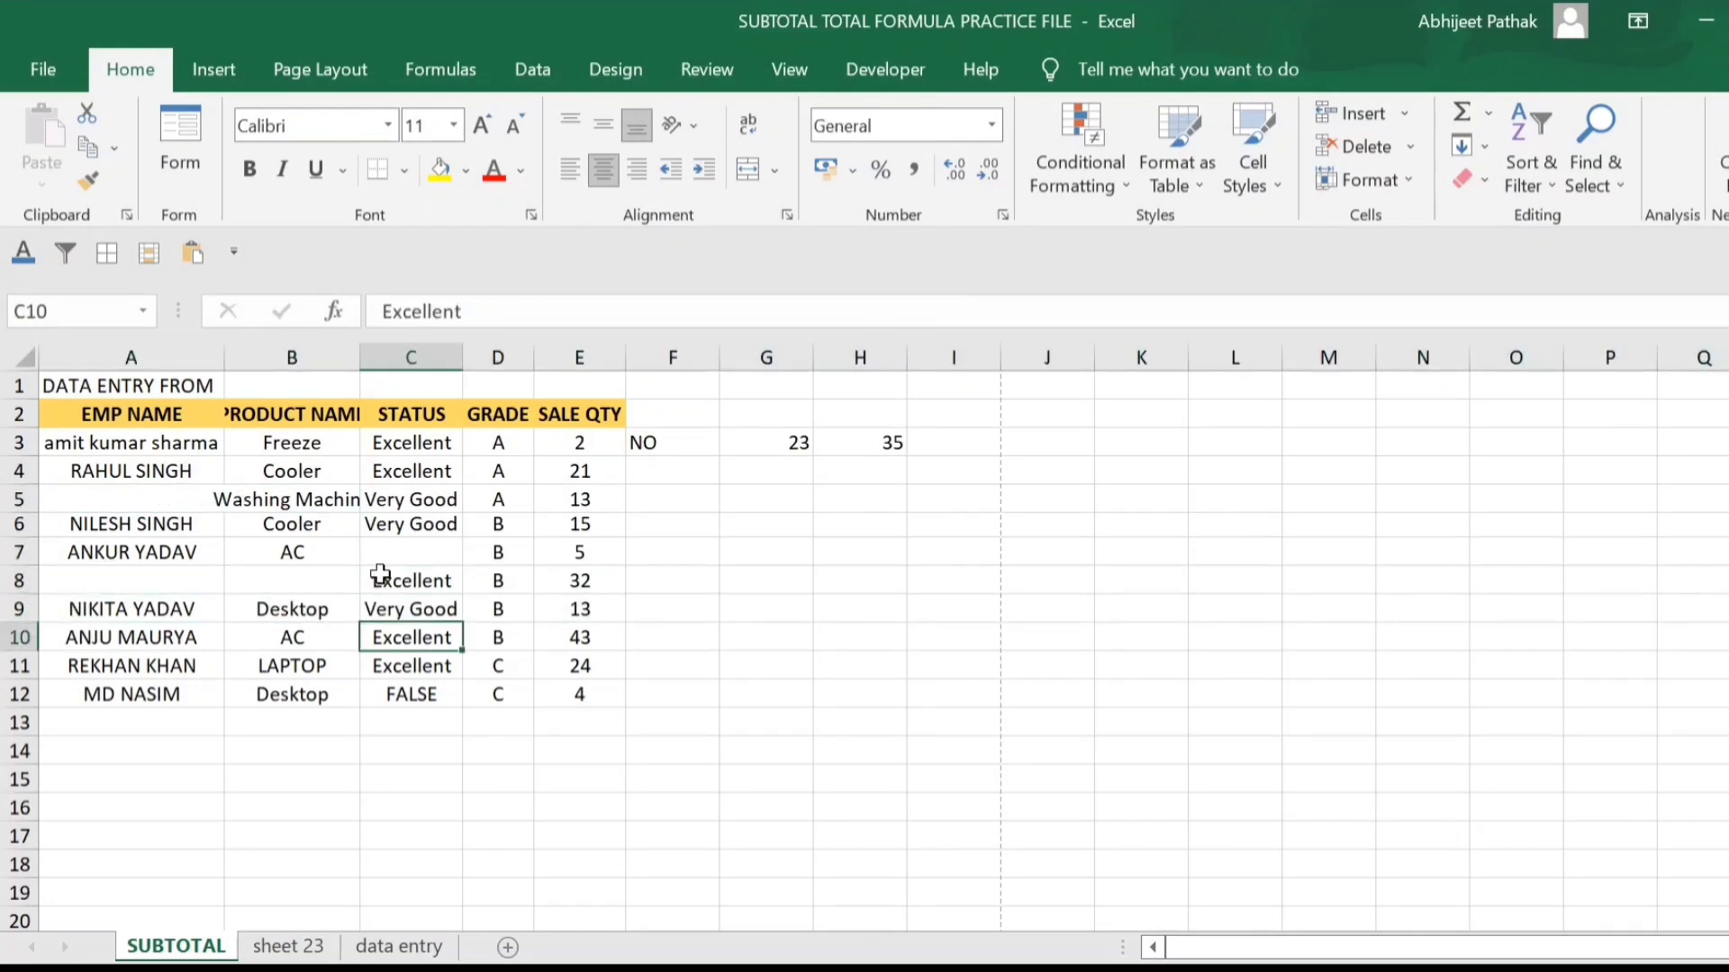
- Select the blank cells A5, A8, B8 and C7 together by hand, then release the selection
left_click(199, 507)
left_click(191, 581)
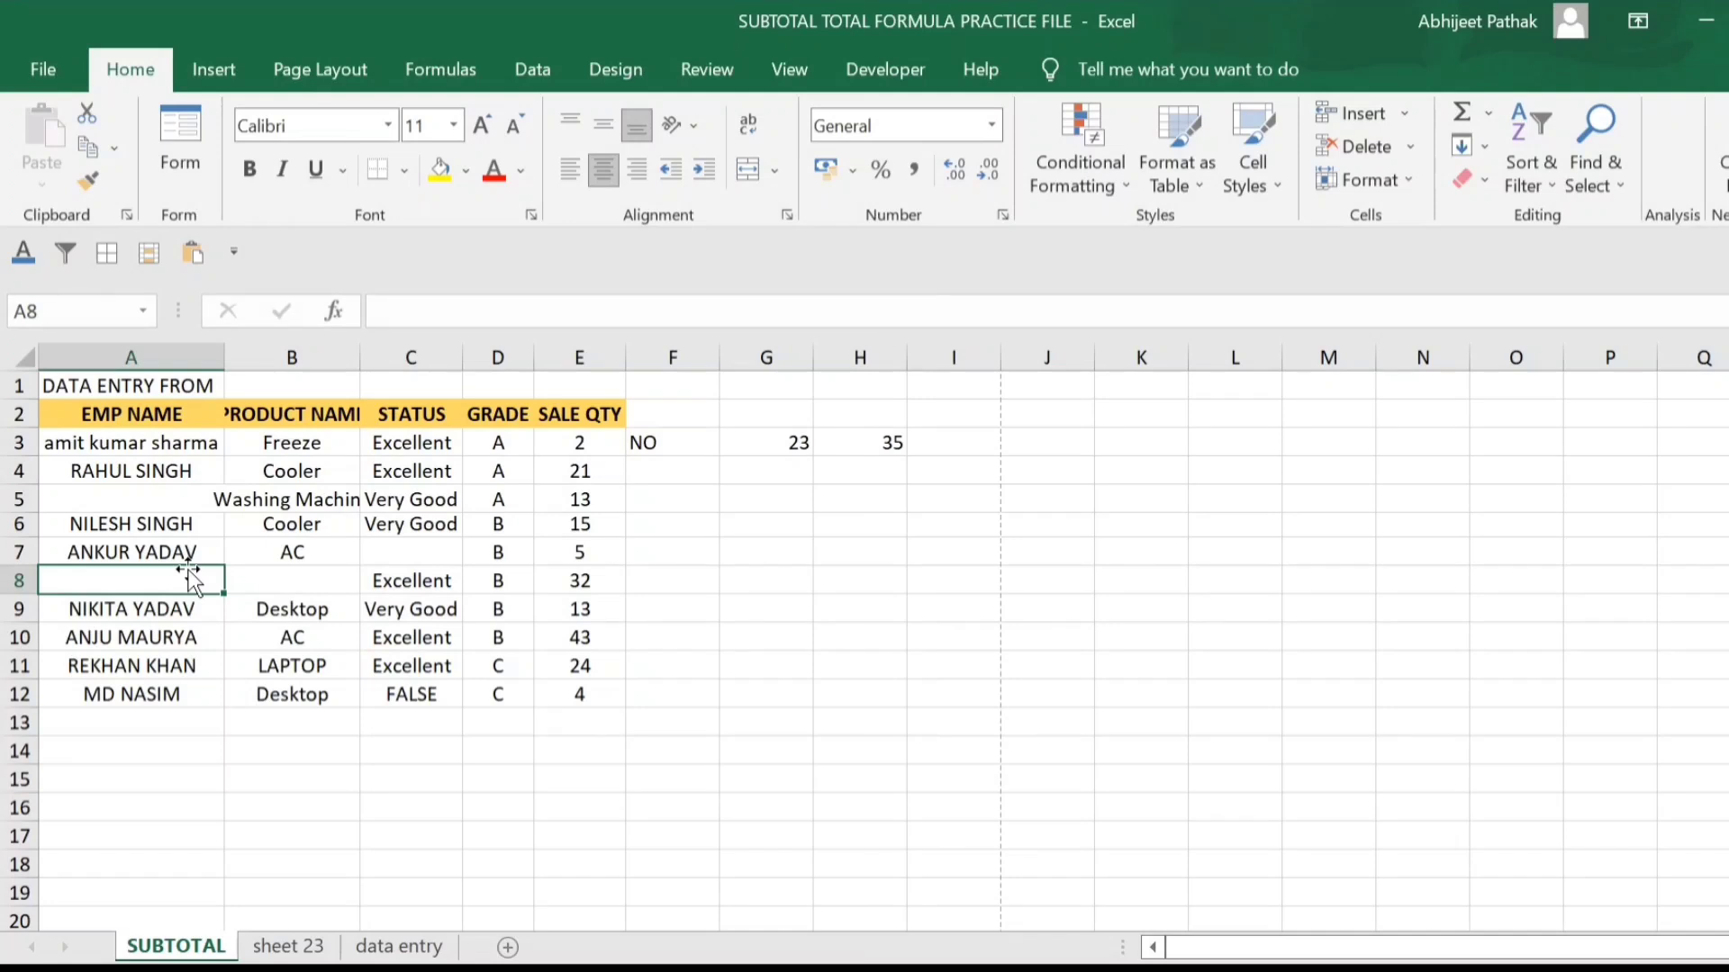
left_click(172, 500)
left_click(191, 580, "ctrl")
left_click(289, 579, "ctrl")
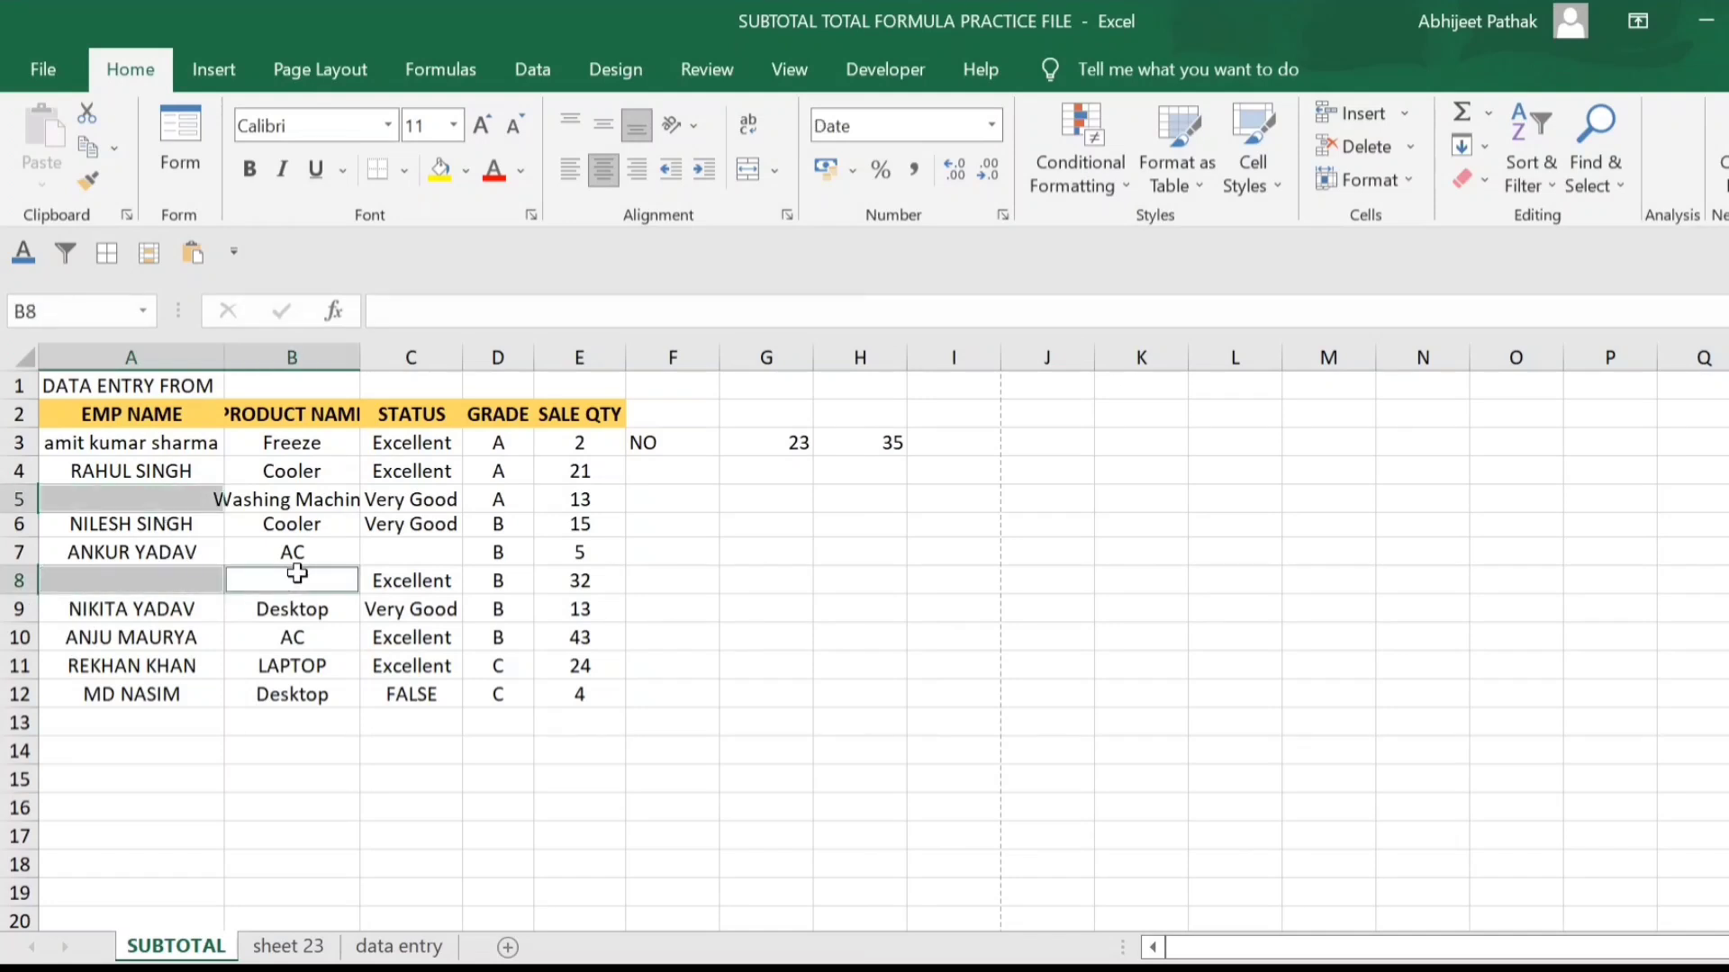
left_click(391, 551, "ctrl")
left_click(330, 574)
- Select only the blank cells within A3:E12 using Go To Special and fill them all with "not"
left_click(129, 447)
left_click_drag(207, 446, 598, 683)
key("ctrl+g")
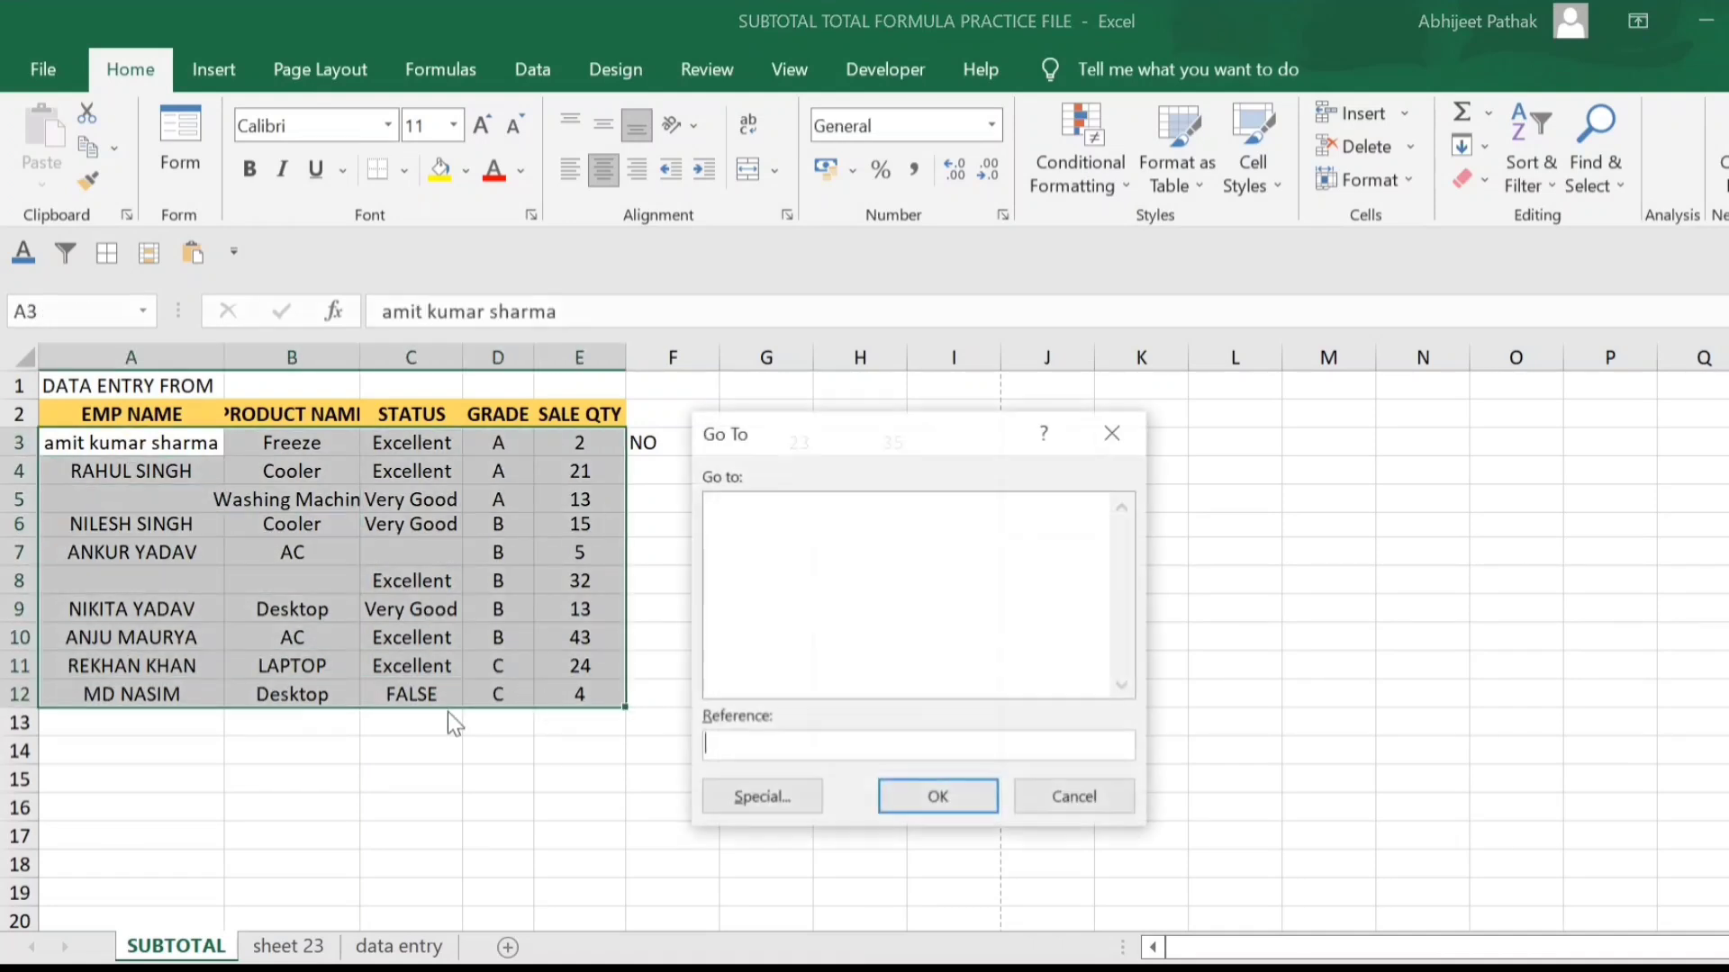
left_click(762, 795)
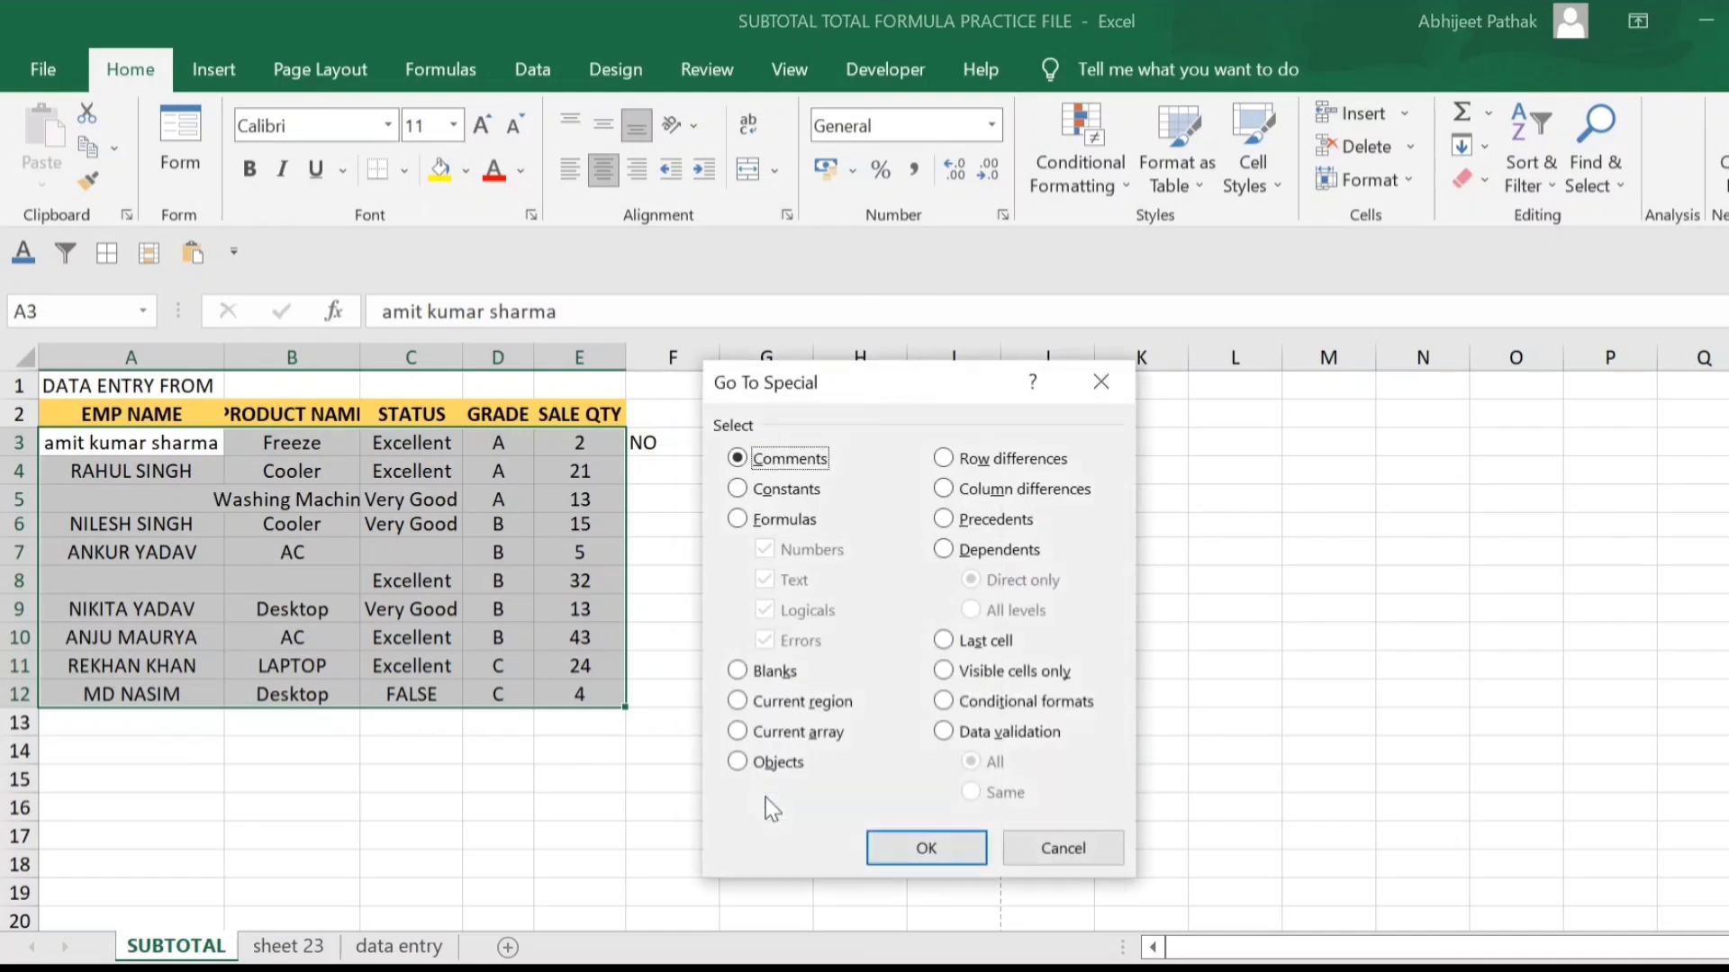
left_click(739, 673)
left_click(924, 851)
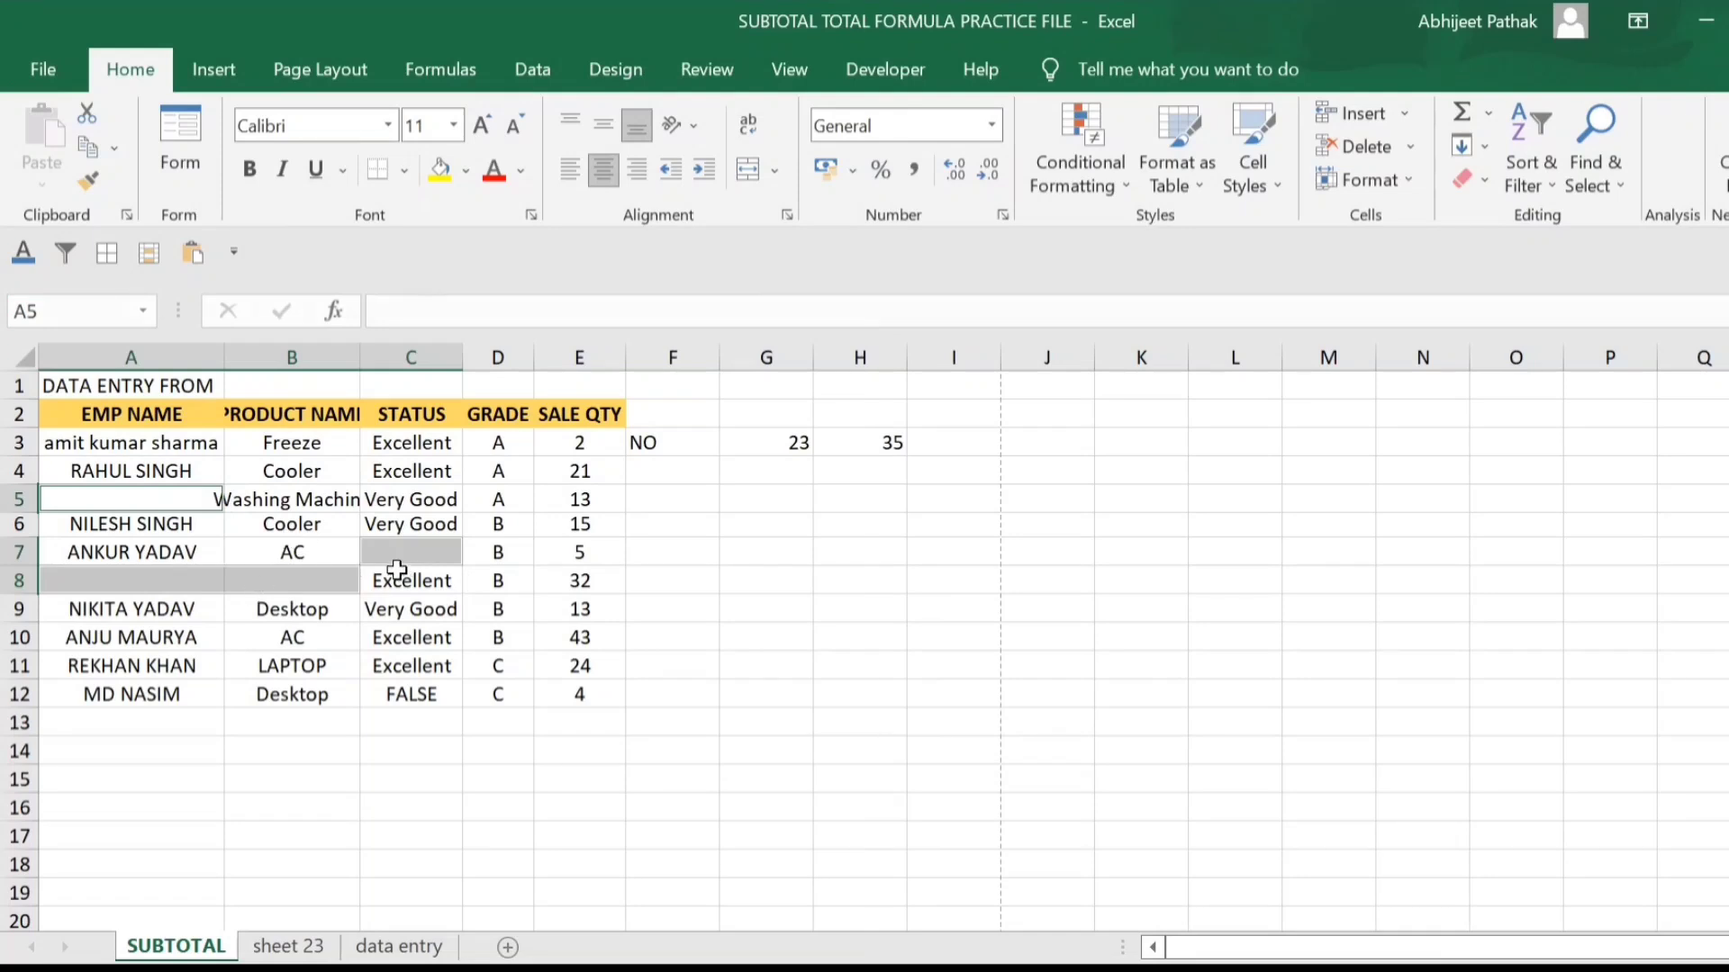
type("not")
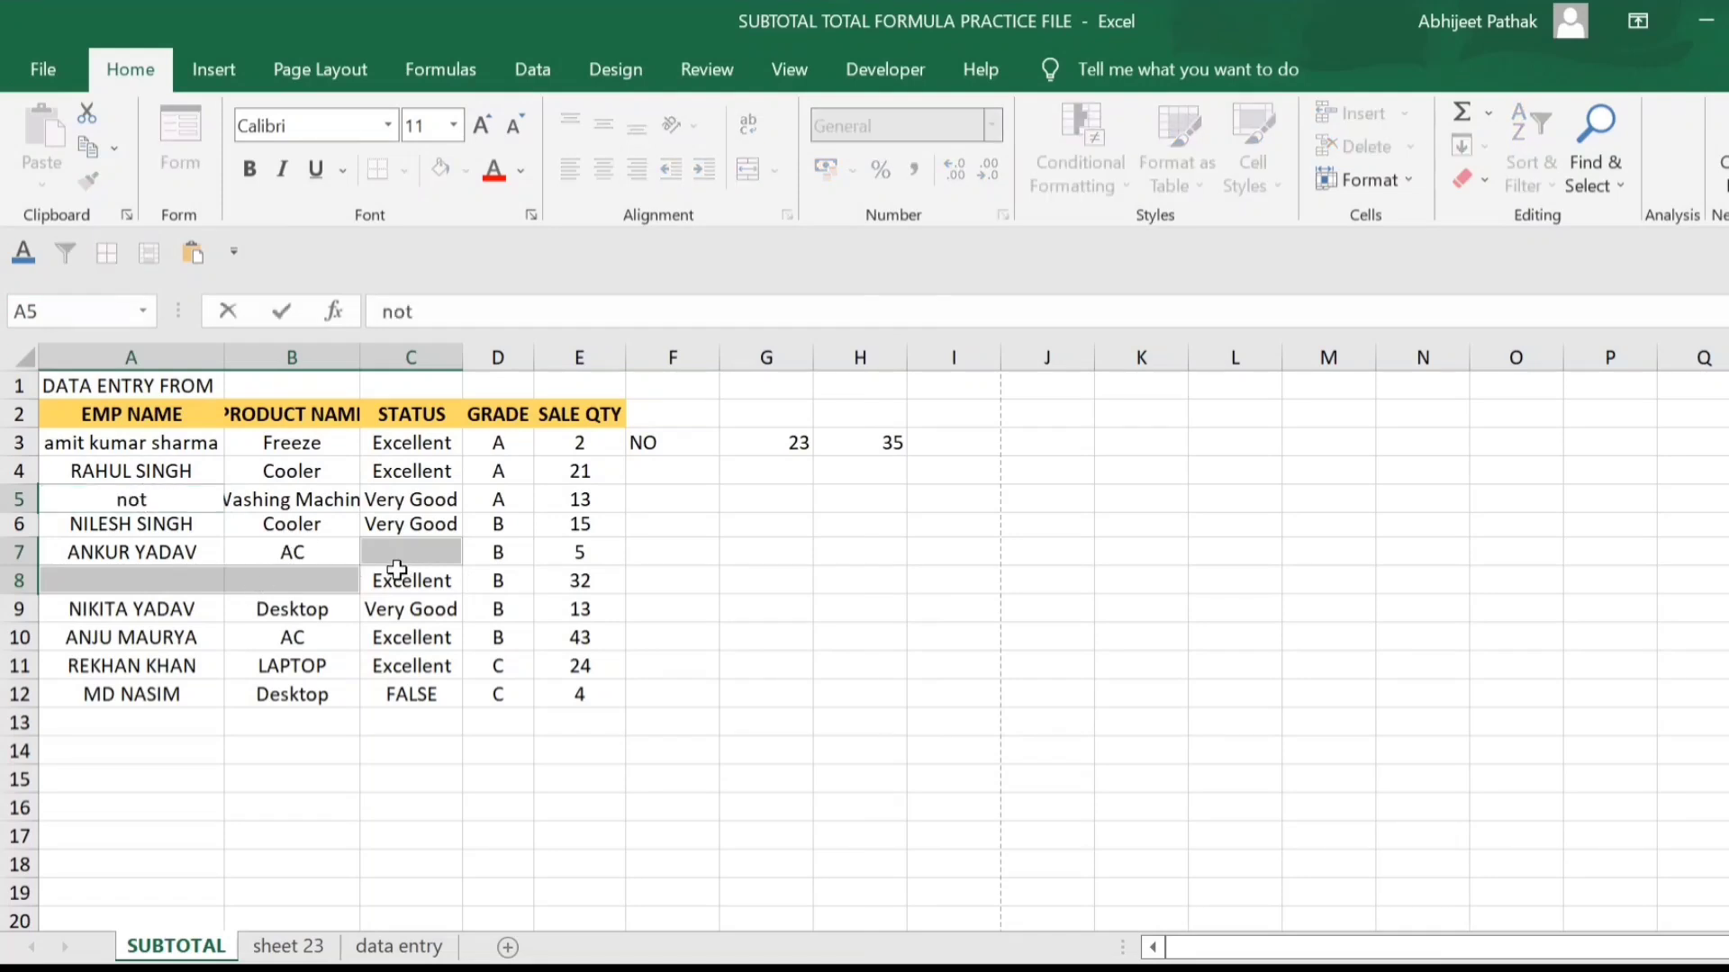
key("ctrl+Return")
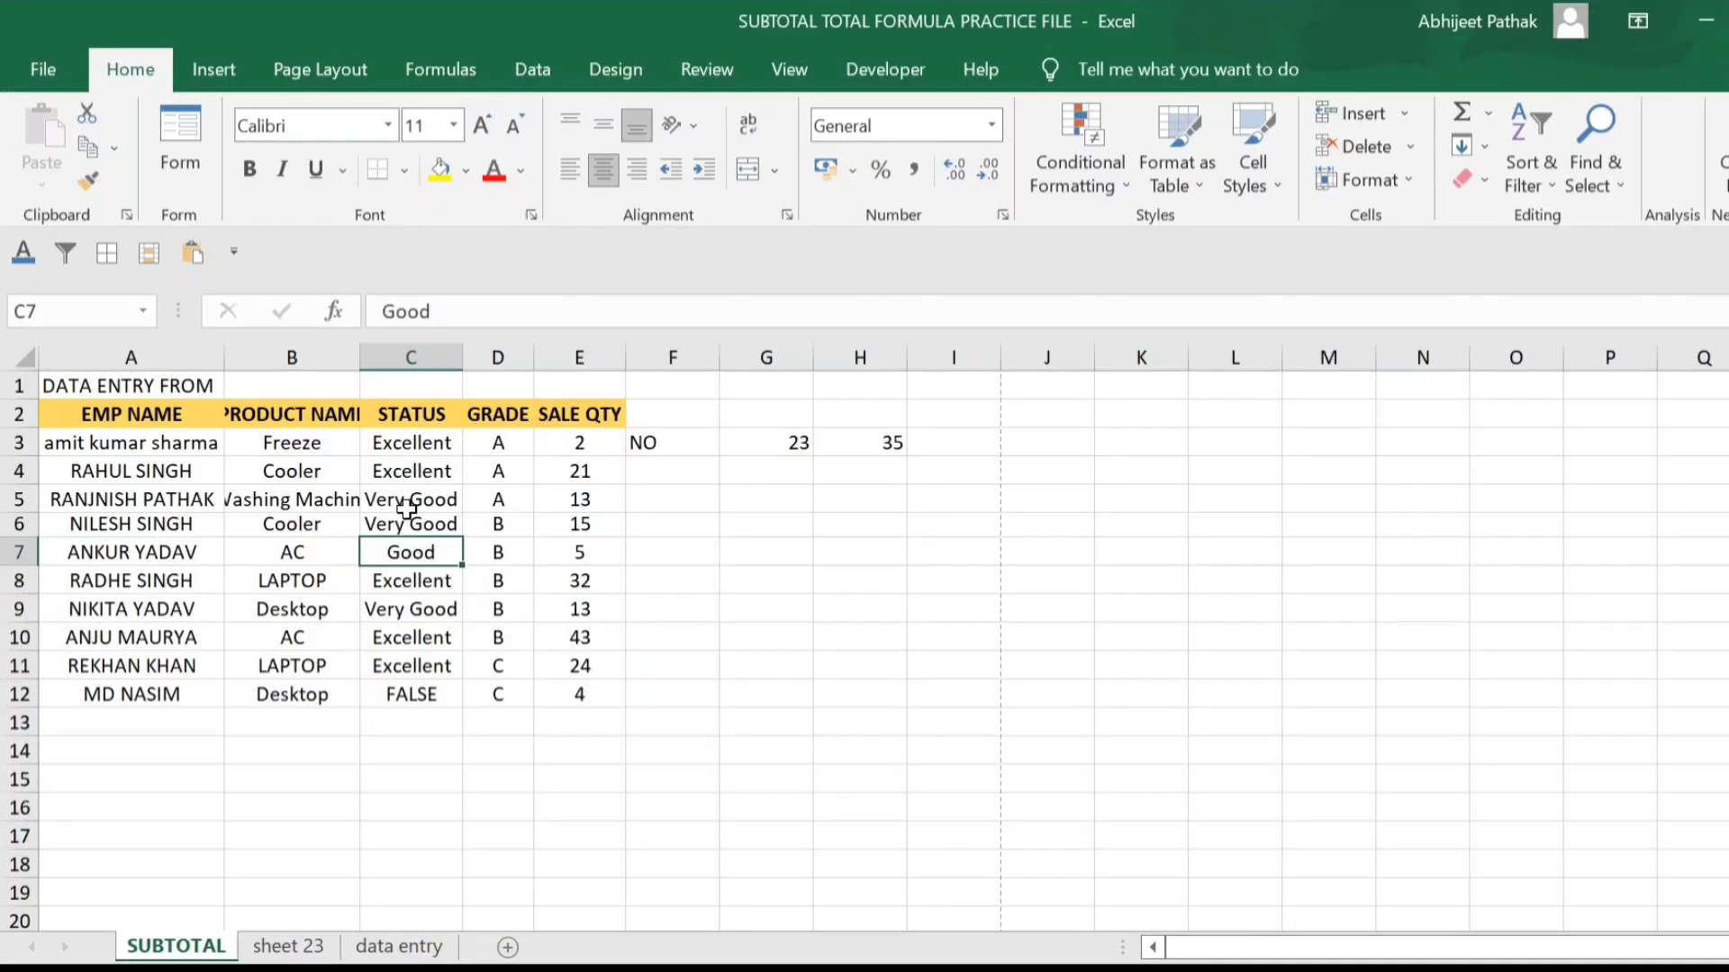
- Try in-cell editing by appending "sss" to the status in C7 and "abd" to C8, removing the added letters
left_click(405, 500)
left_click(399, 554)
key("F2")
type("sss")
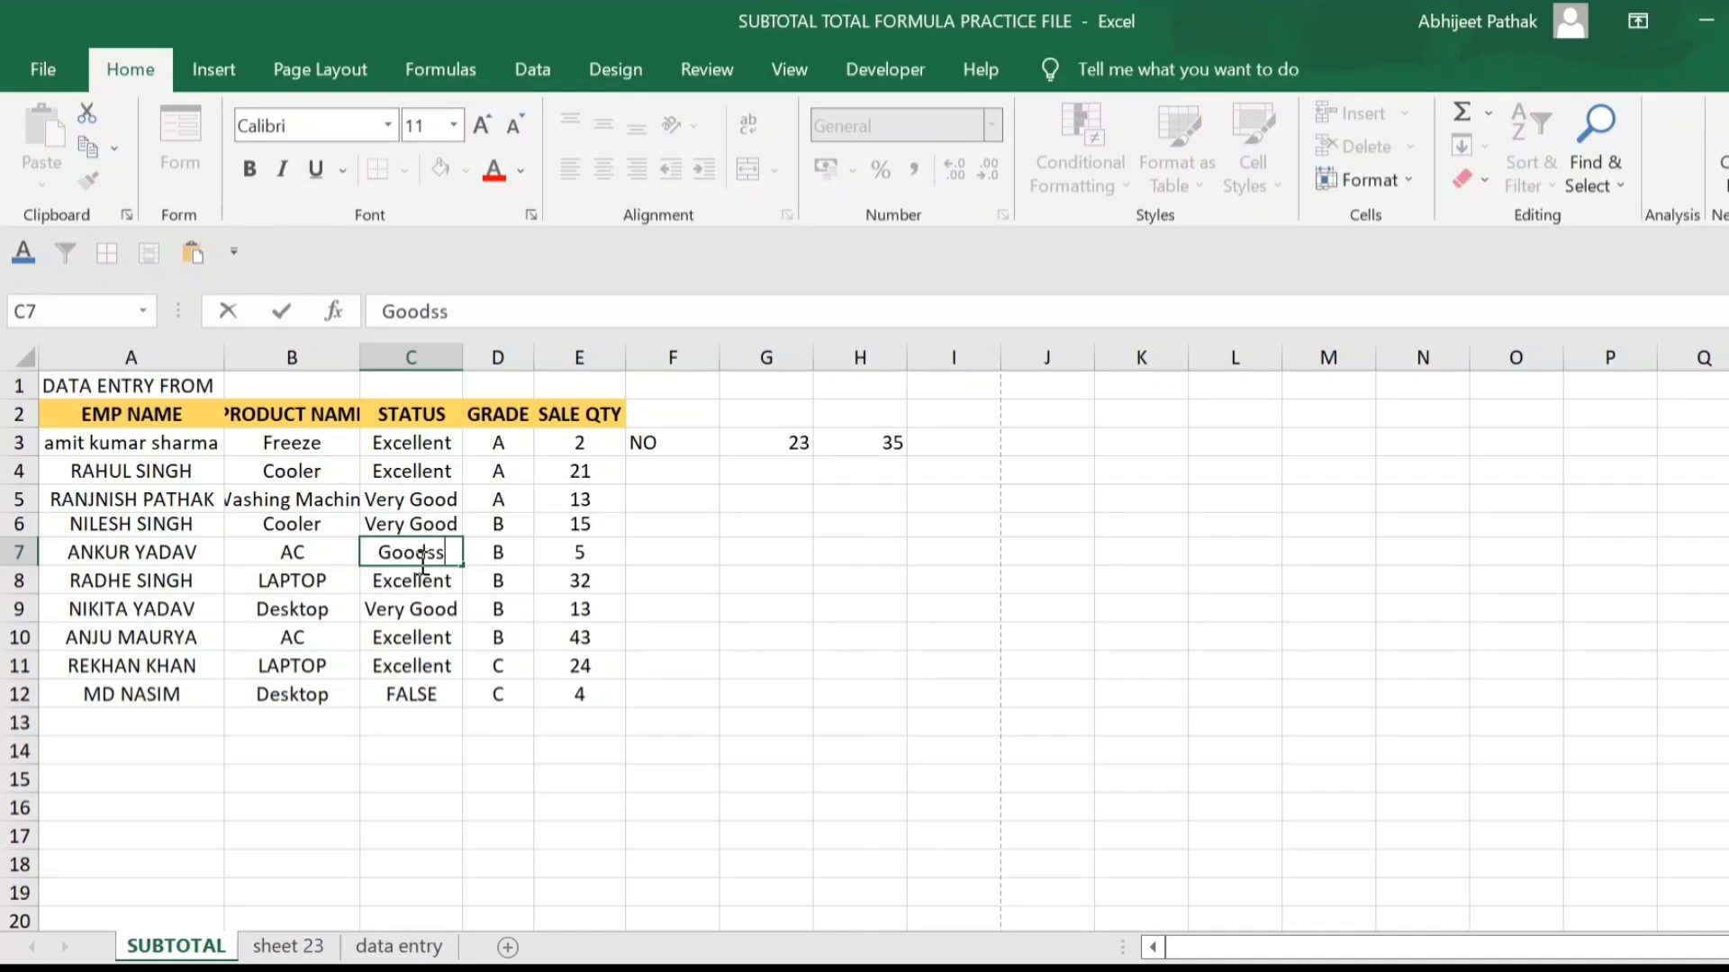
key("BackSpace")
key("BackSpace")
key("BackSpace")
key("Tab")
key("Return")
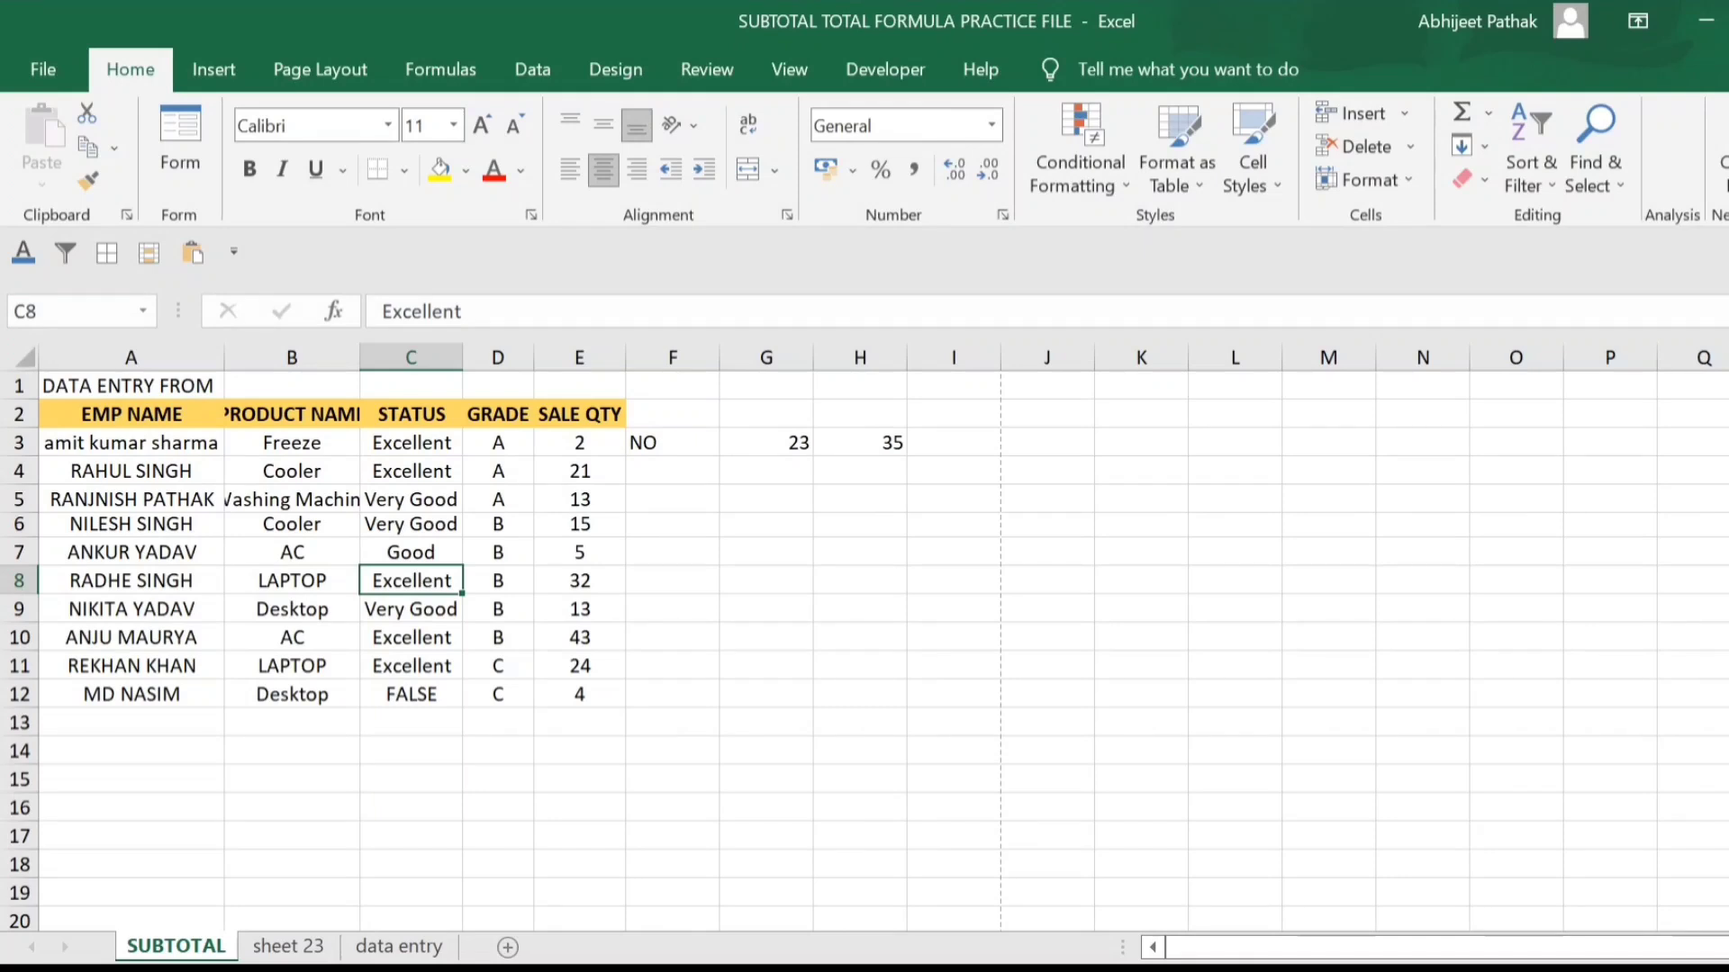
key("F2")
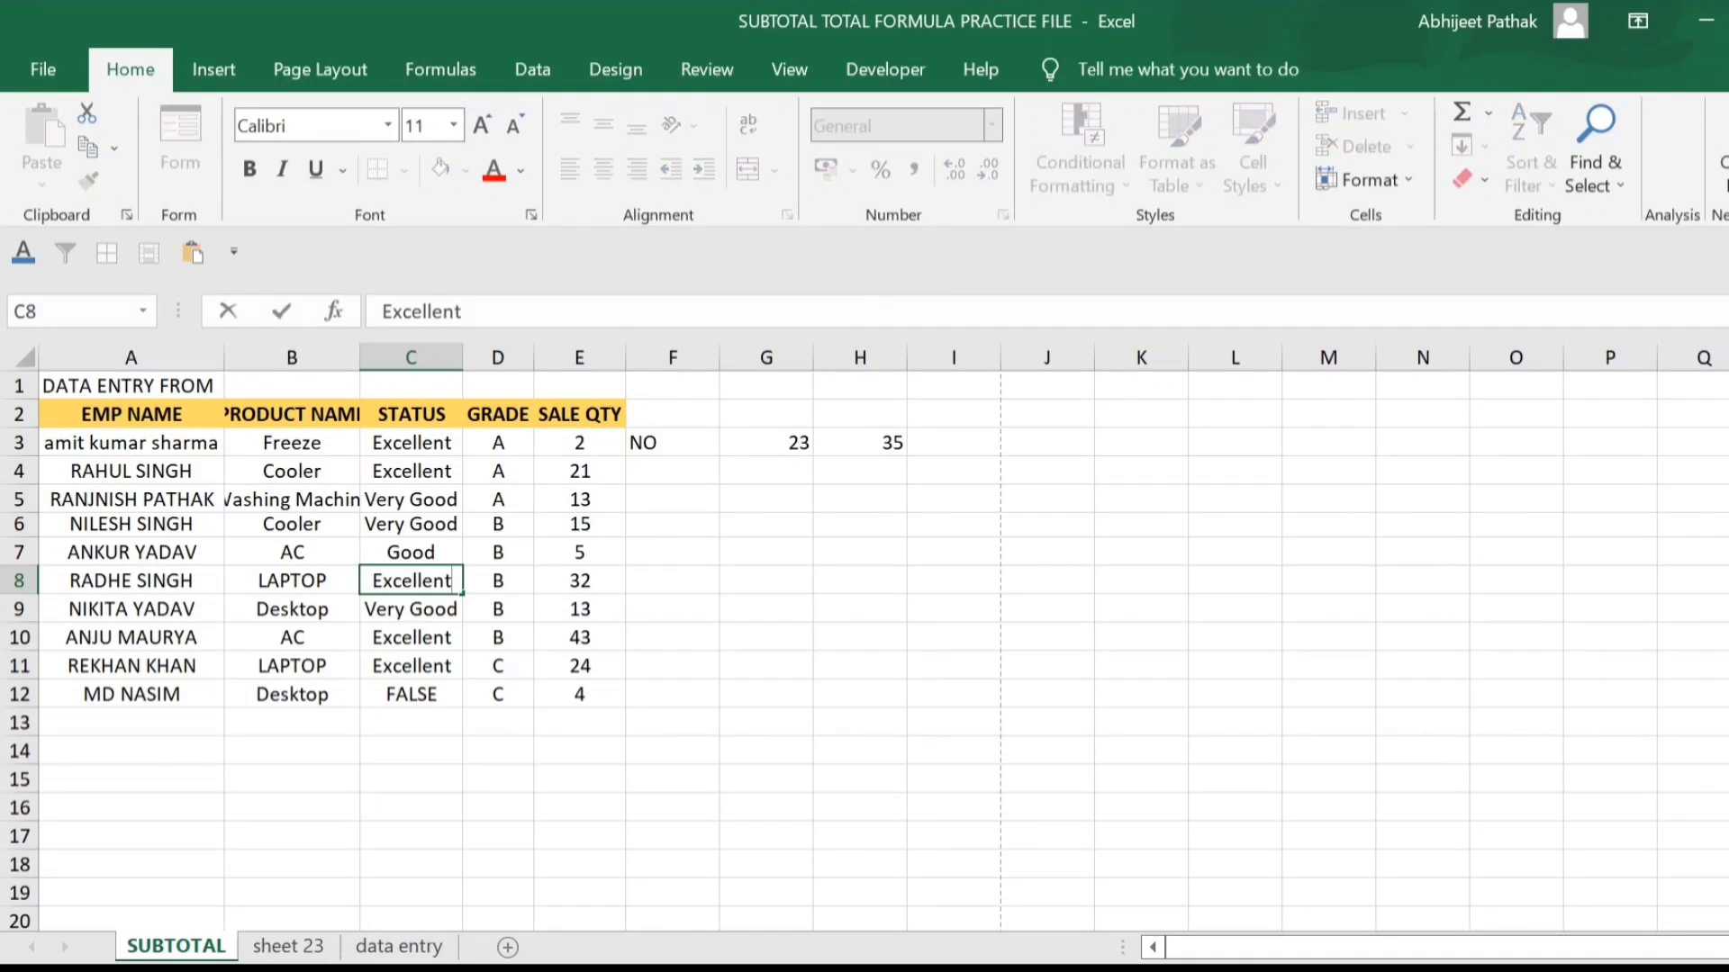
type("abd")
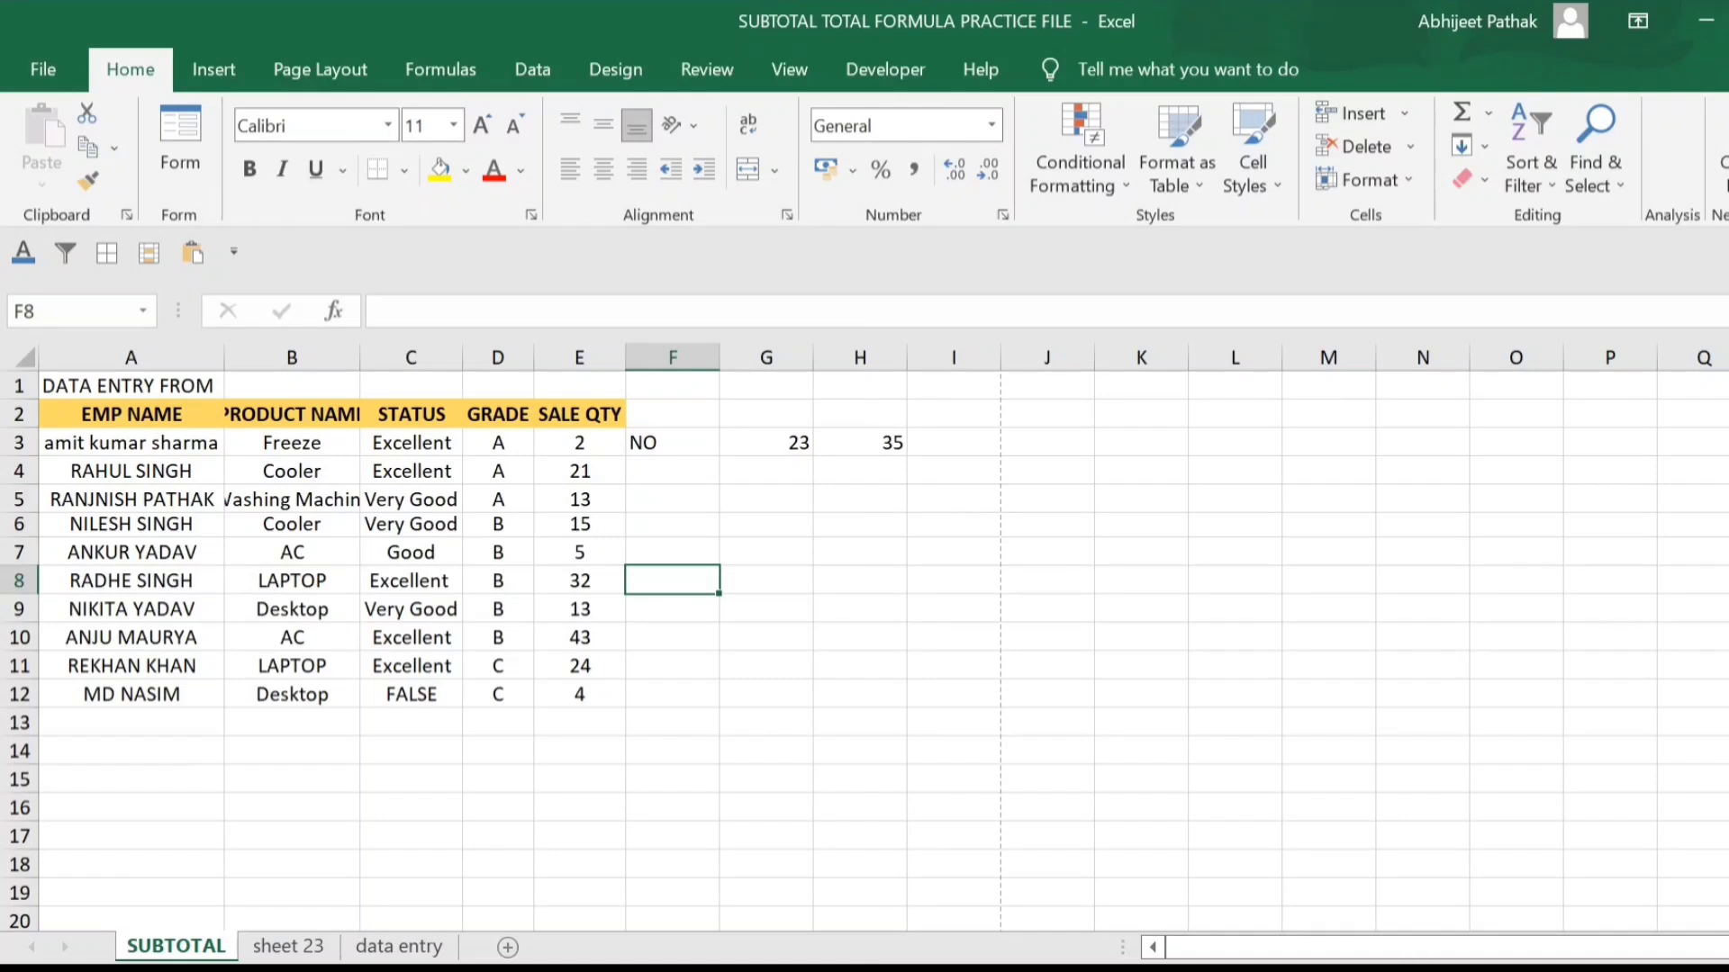
- Enter a care-of name and a street address on separate lines inside cell F8, and widen column F to fit them
type("c")
key("BackSpace")
type("C")
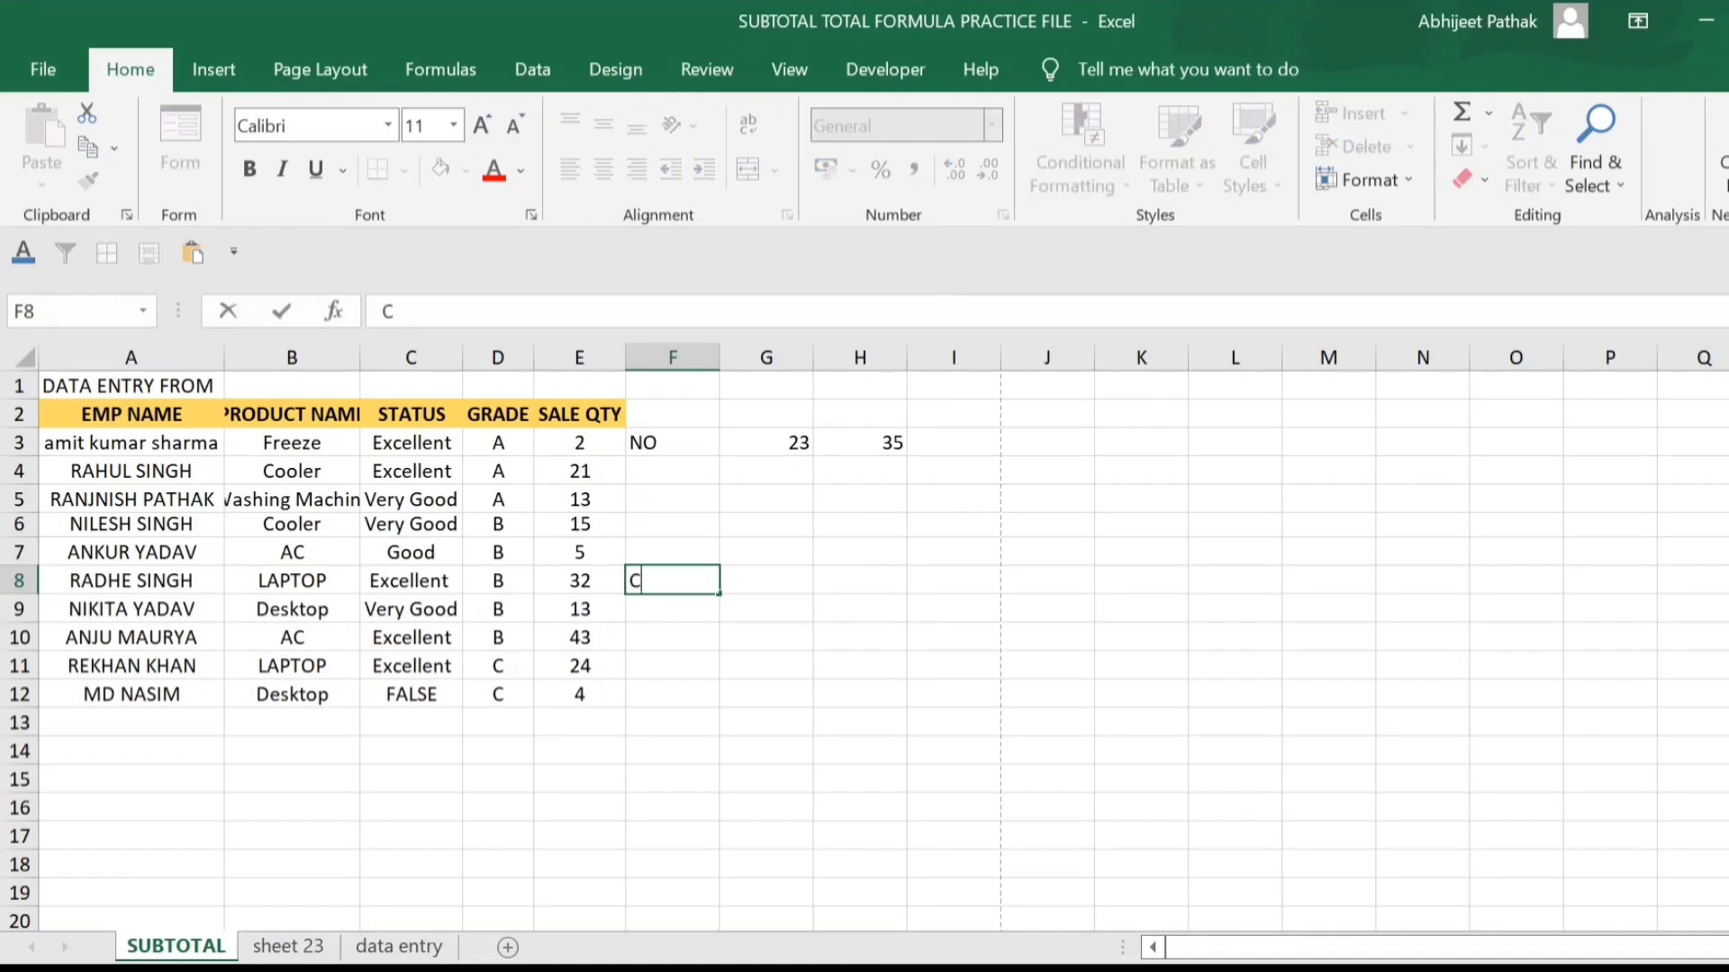
type("\\")
key("BackSpace")
type("/O RAM KUMAR")
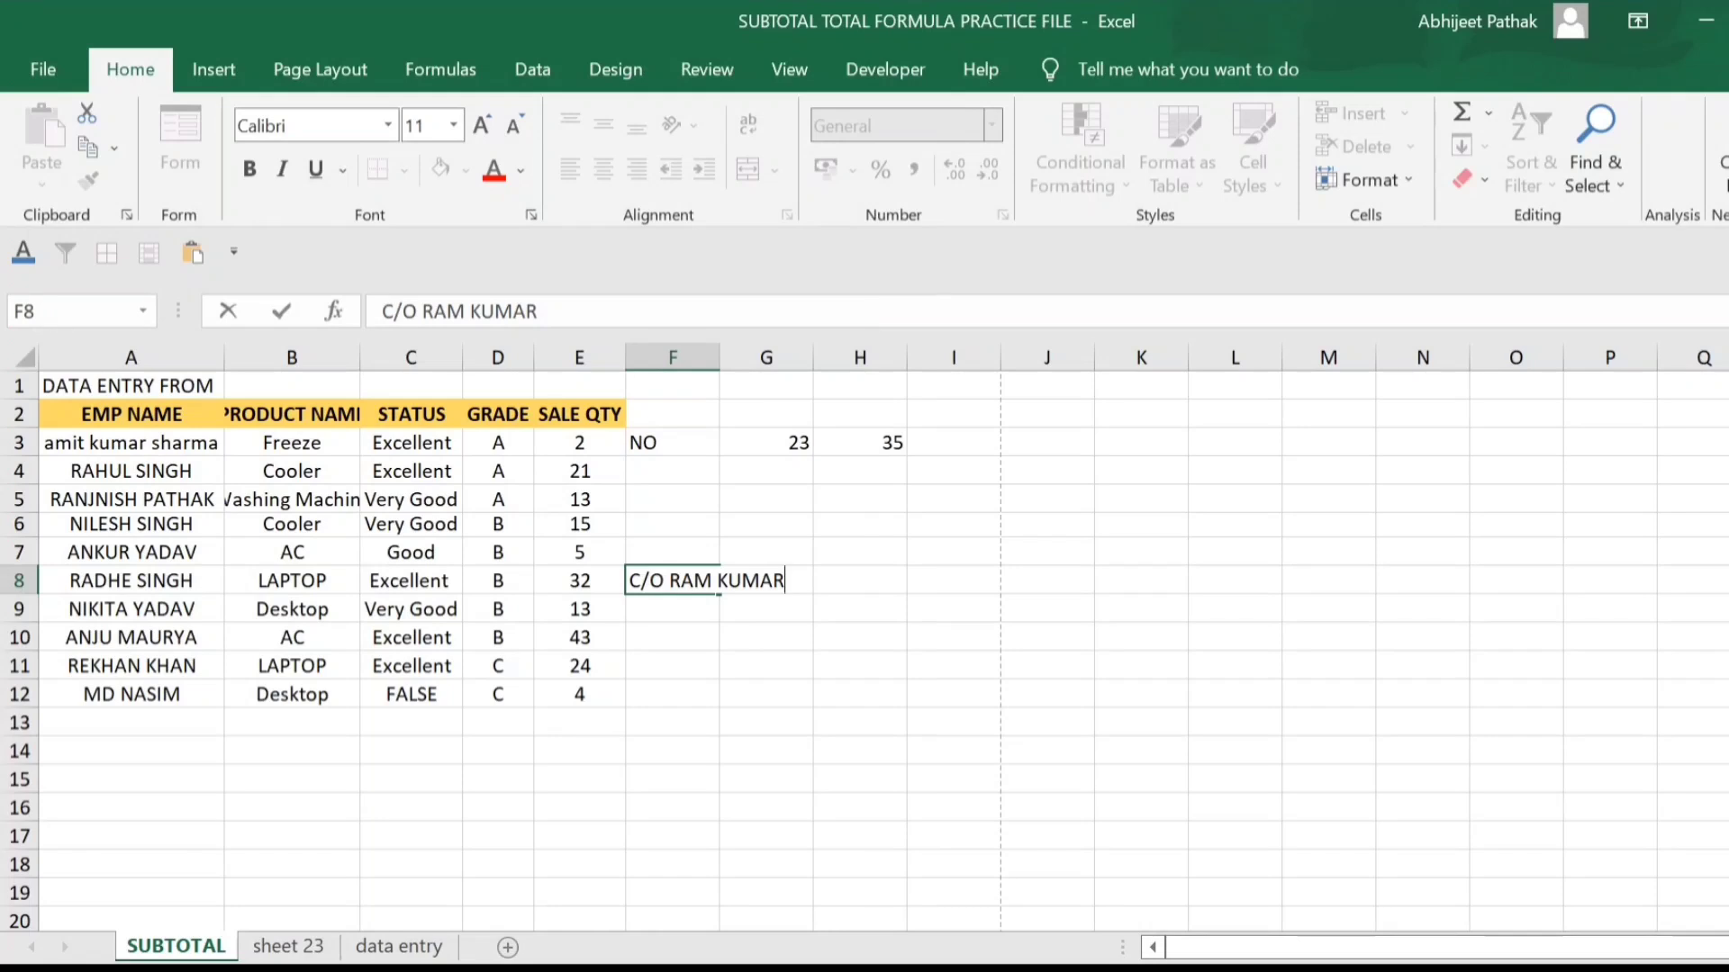
key("alt+Return")
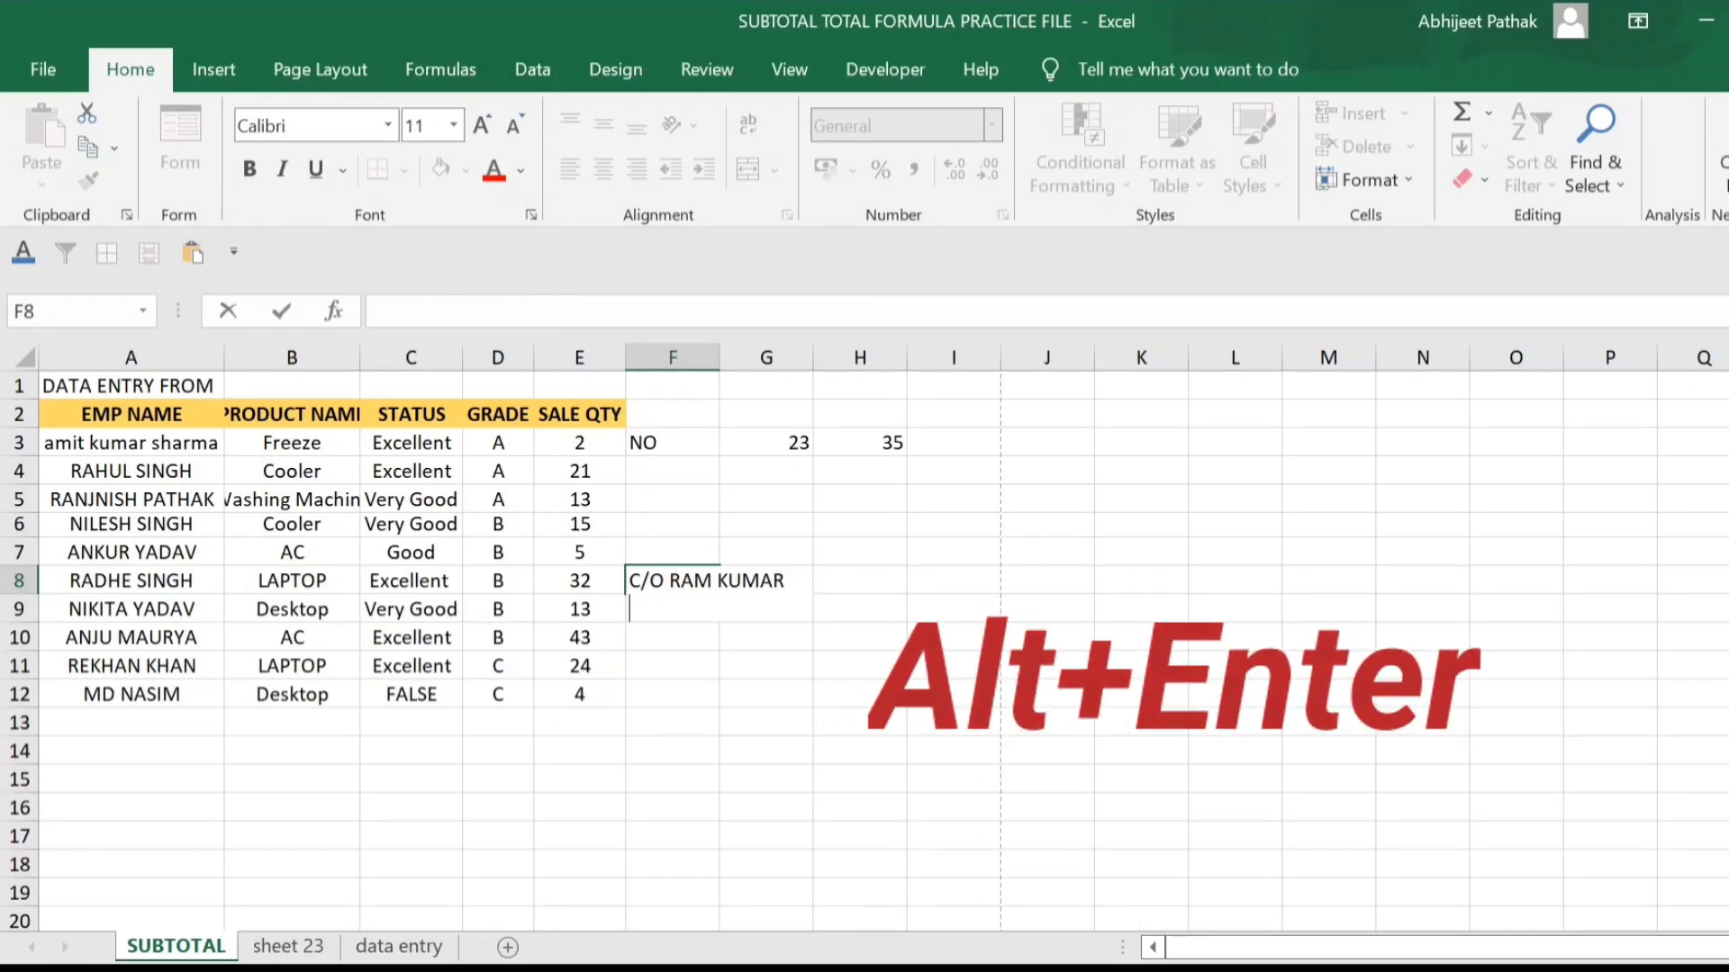
type("34/C NE")
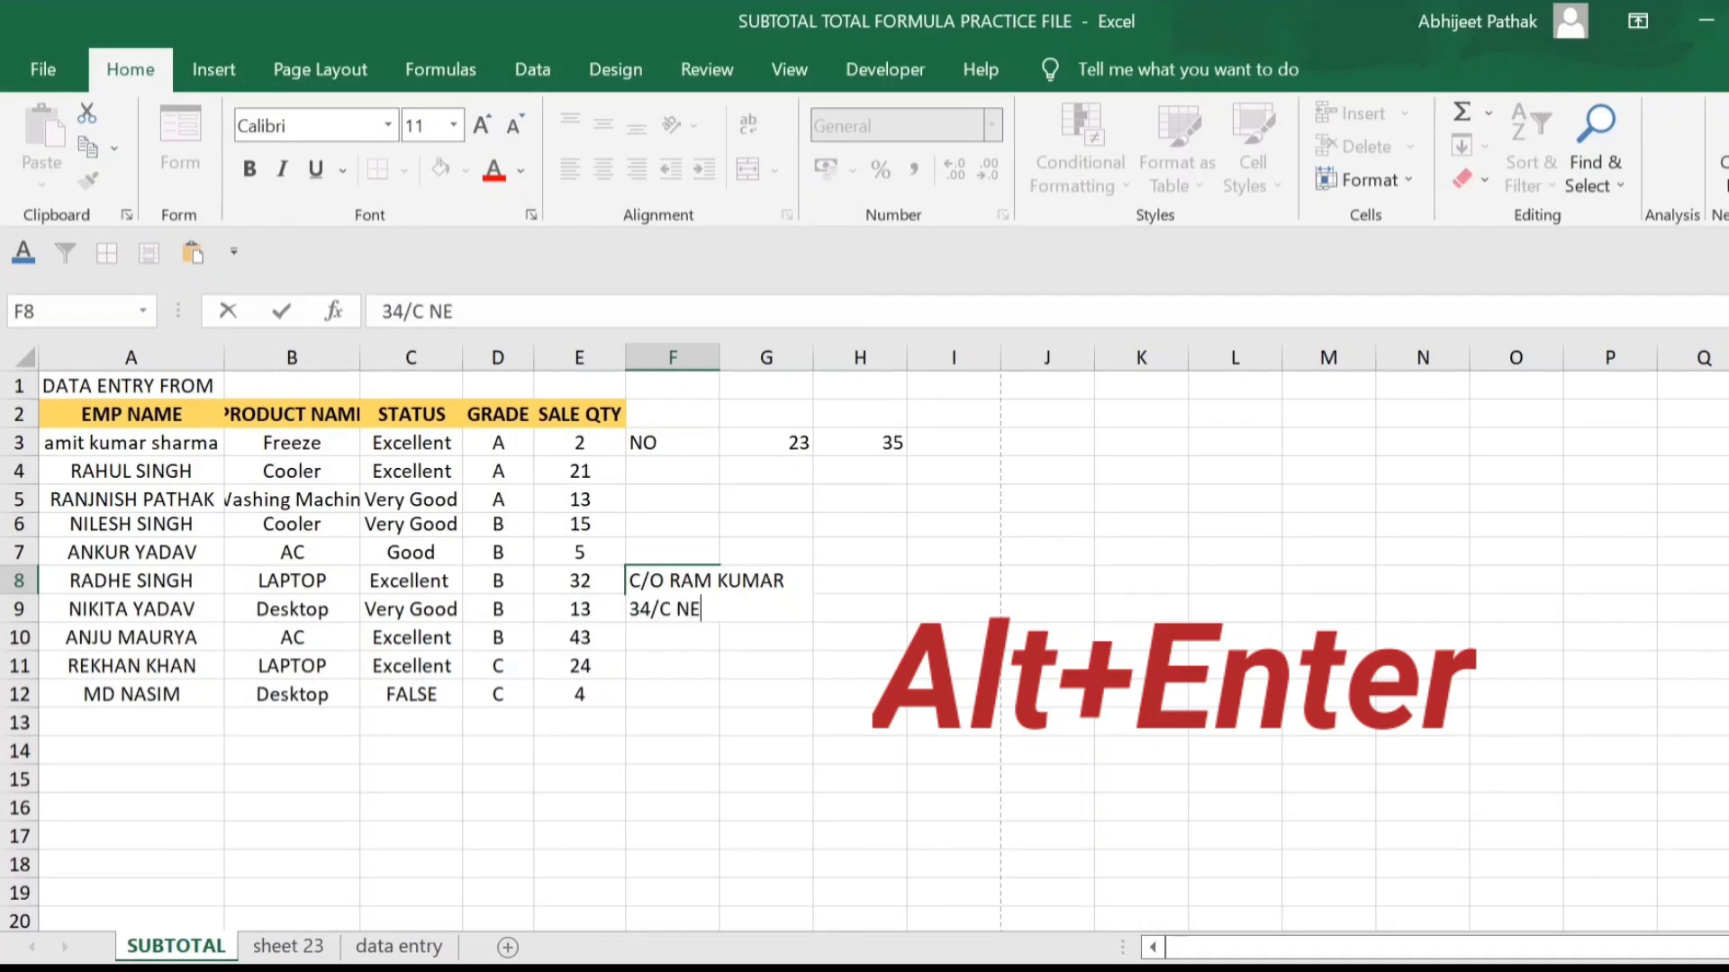
type("AR CIVIL LINE")
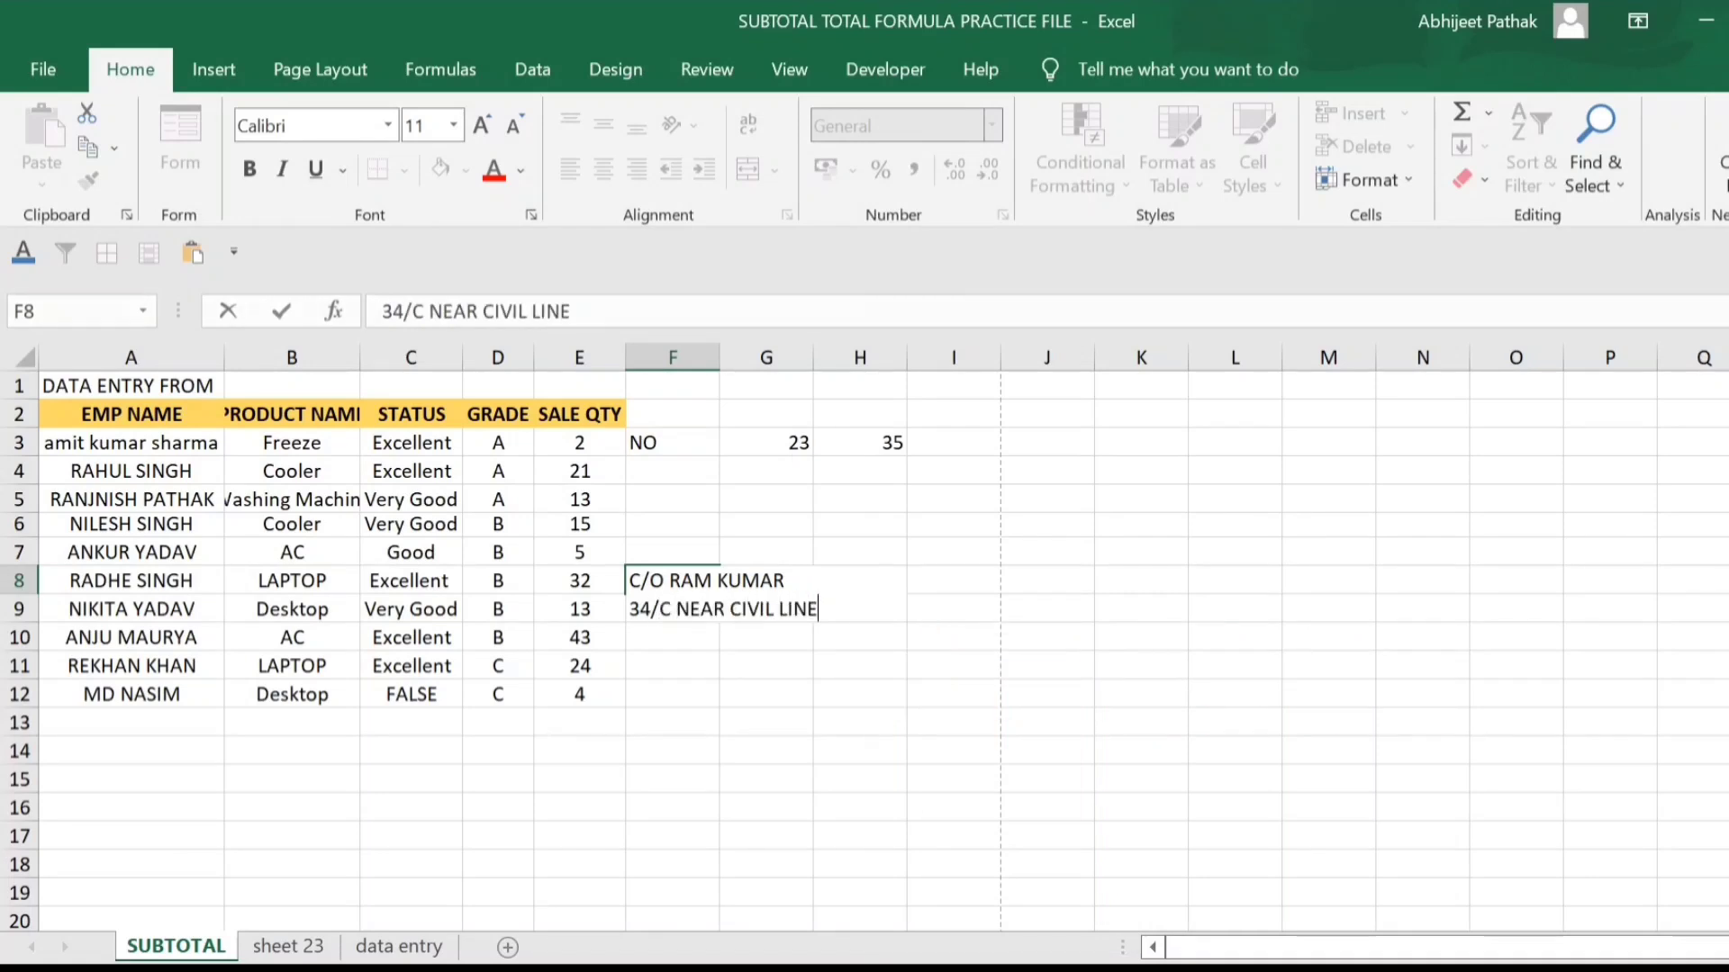
key("alt+Return")
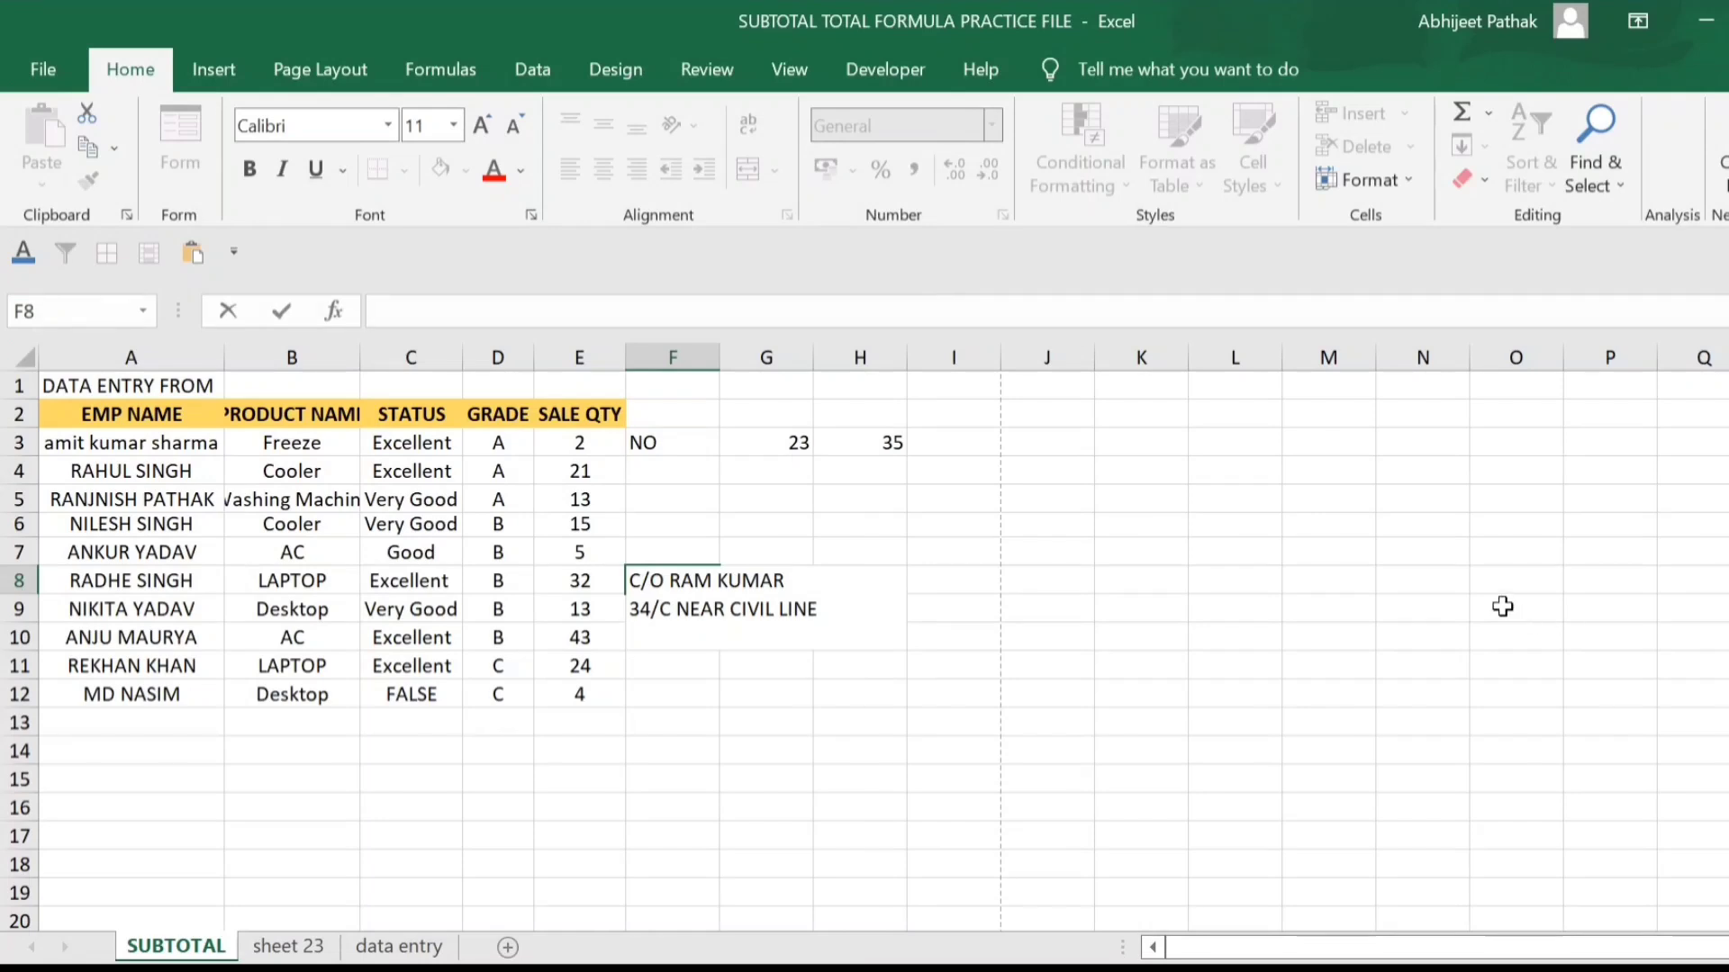
left_click(837, 726)
left_click_drag(718, 351, 917, 360)
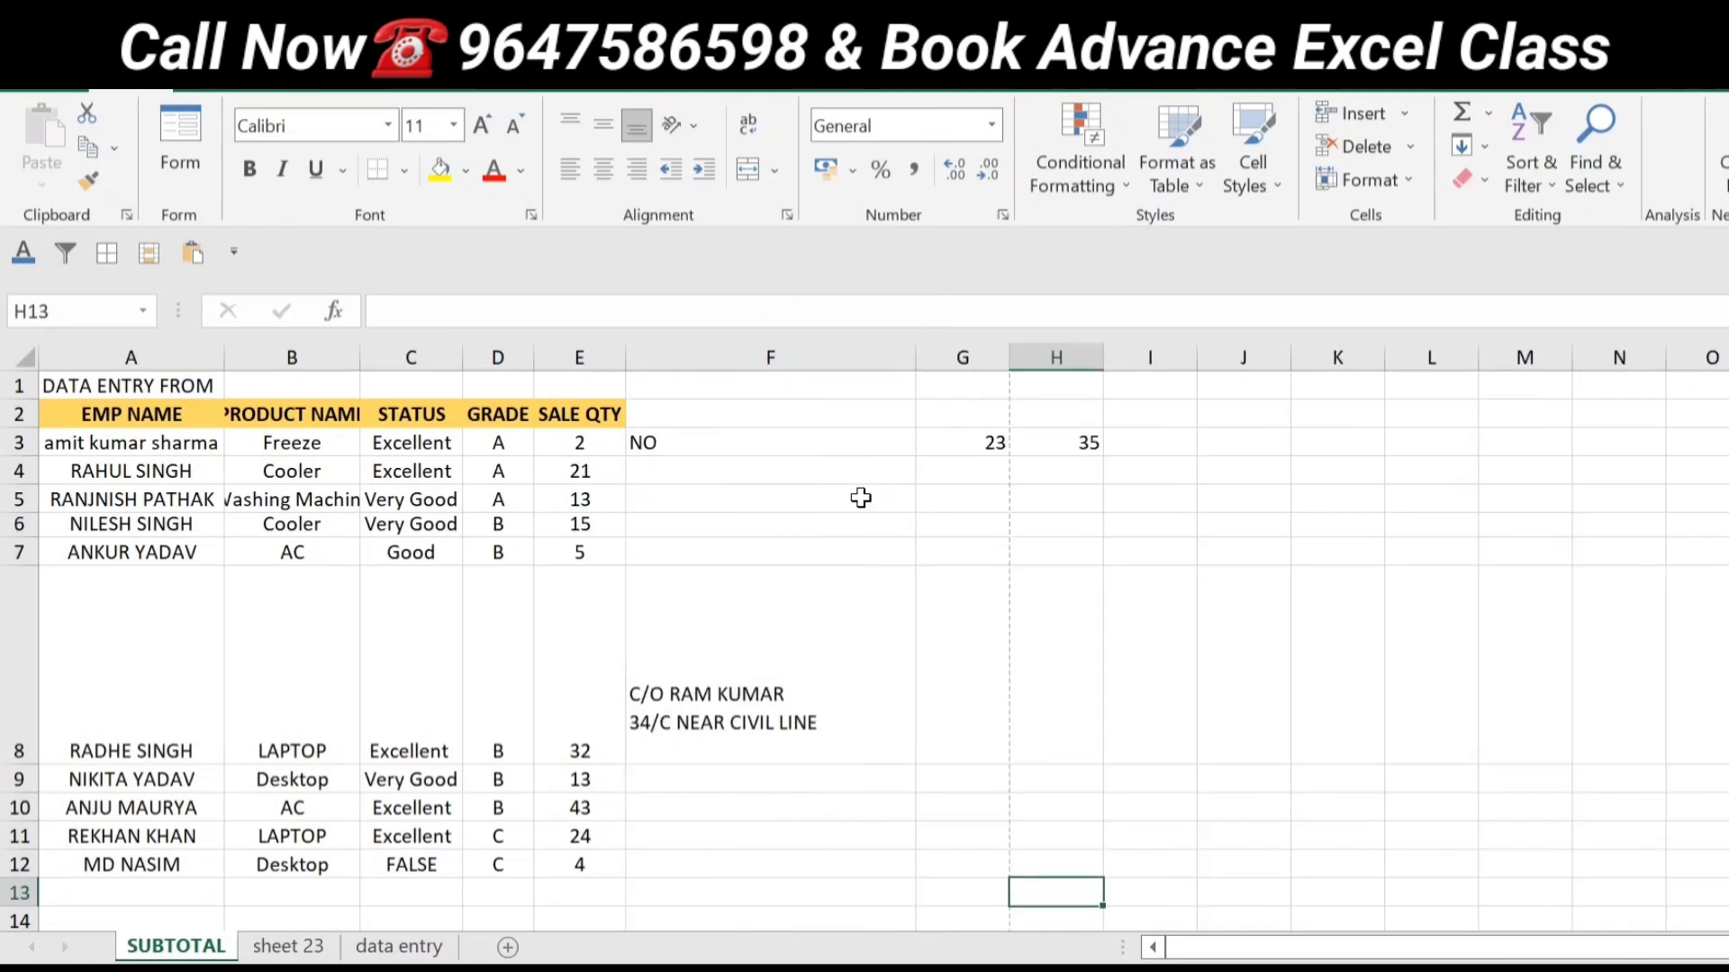
left_click(860, 736)
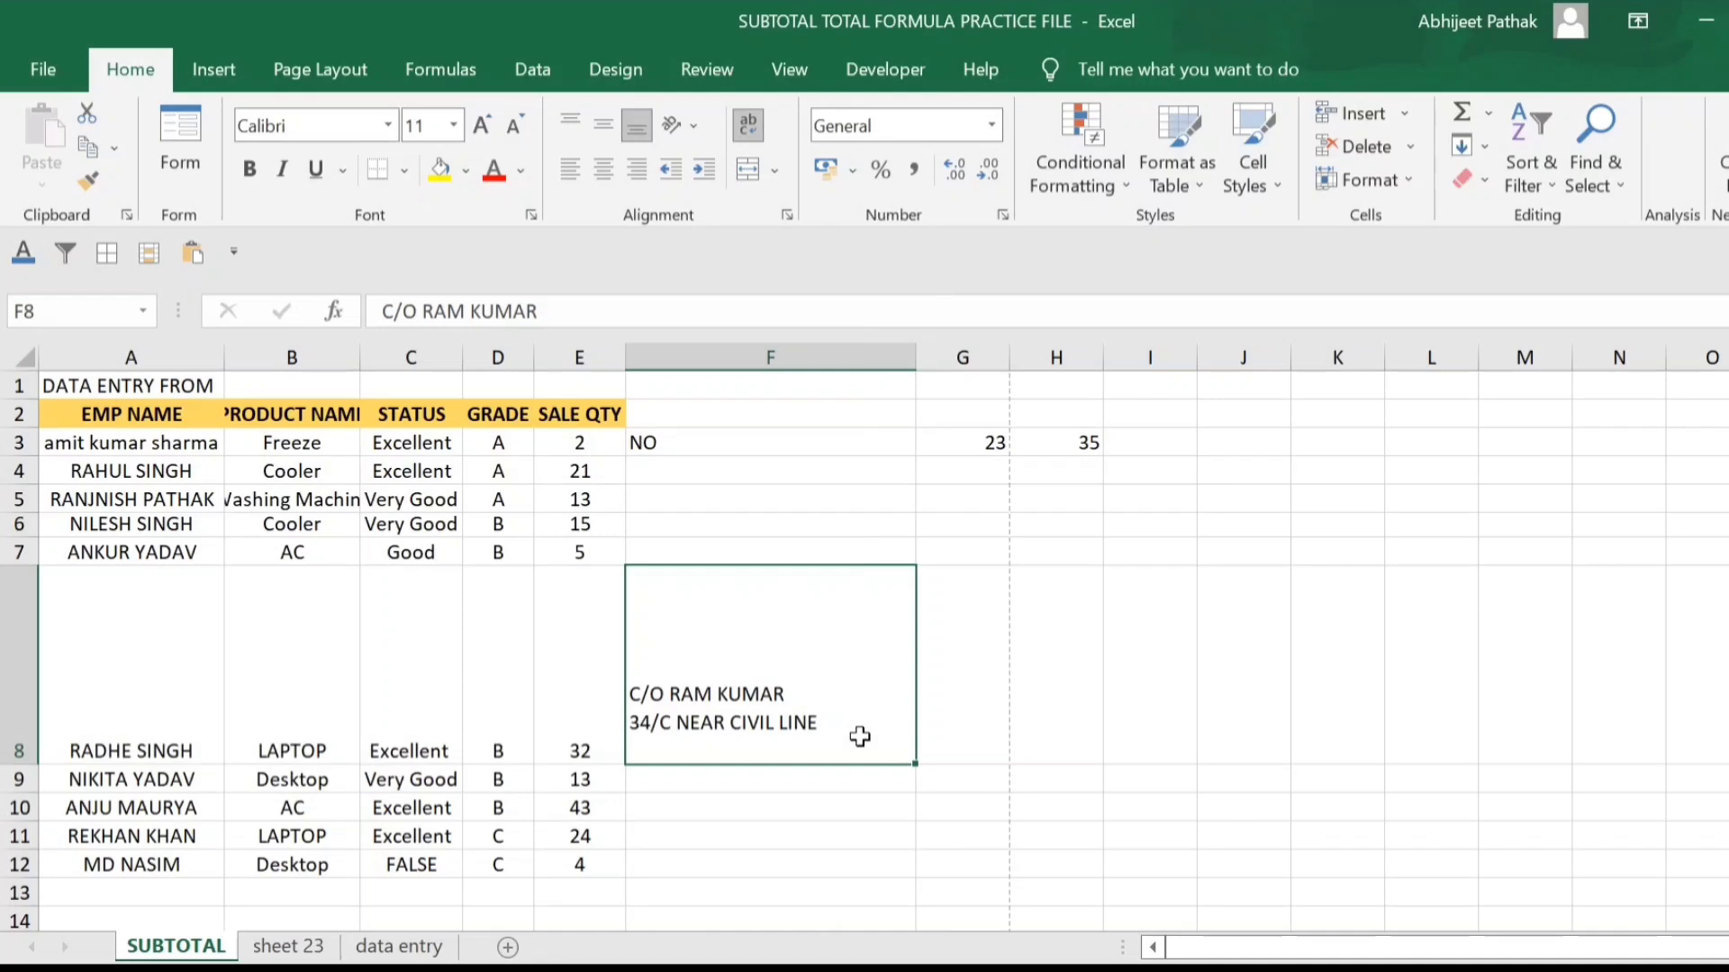
- Undo the widening of column F and the address entry in F8
key("ctrl+z")
key("ctrl+z")
key("ctrl+z")
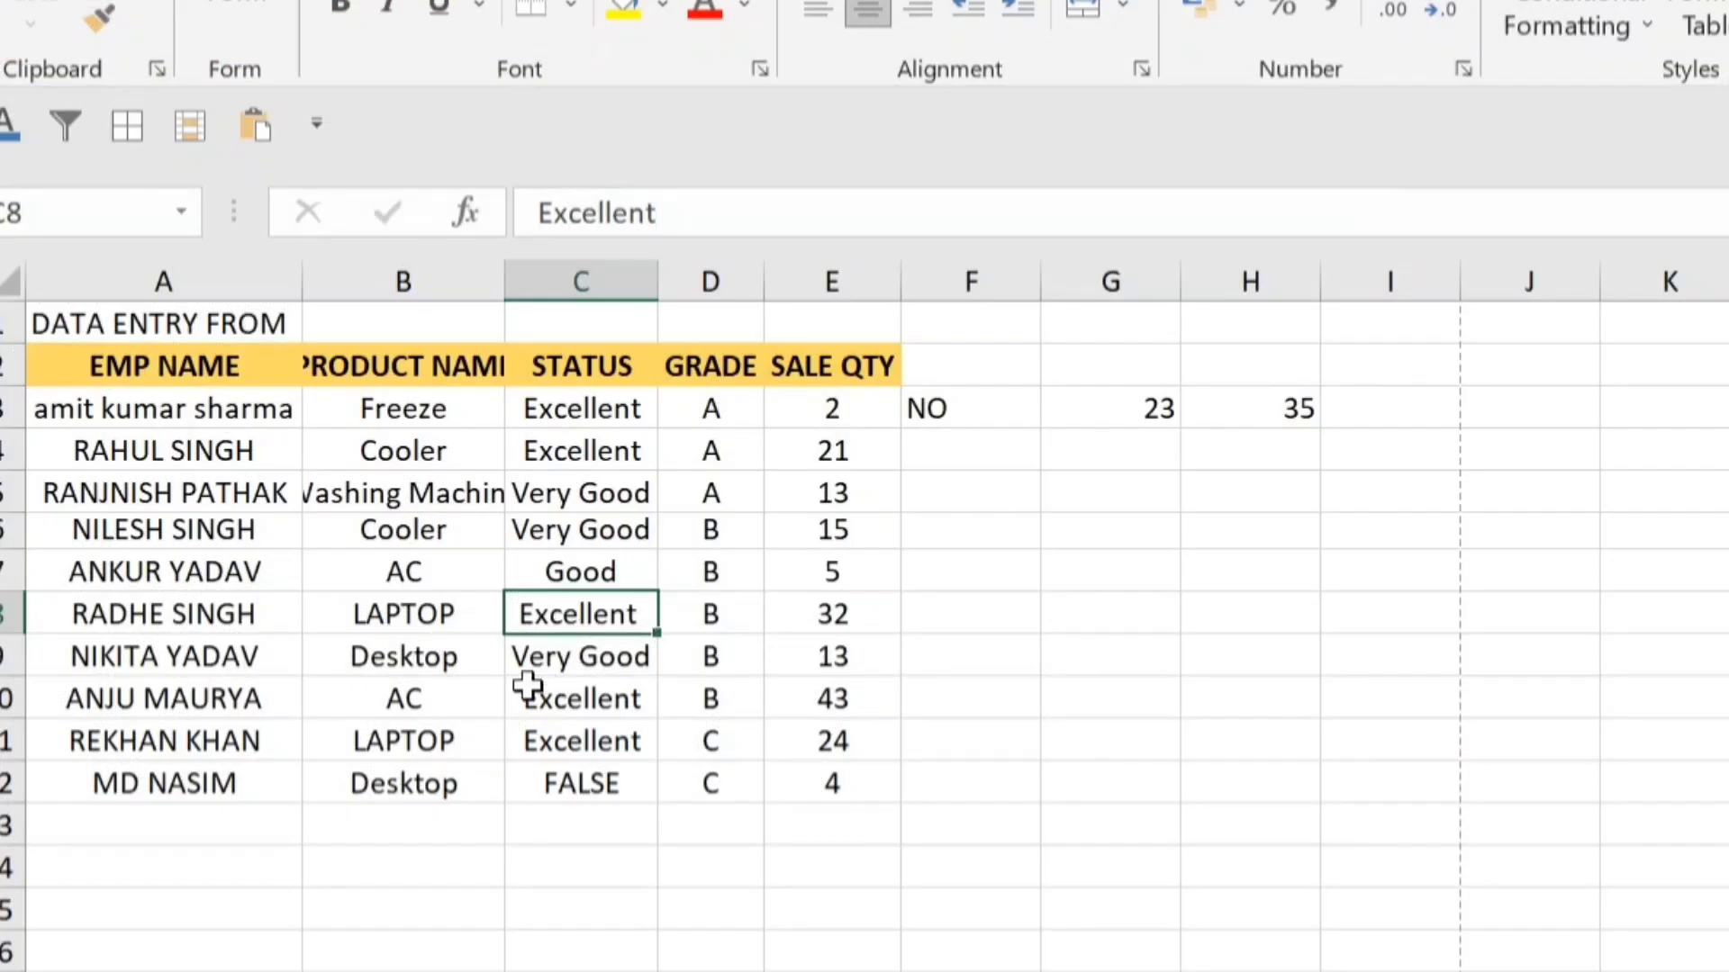
- Apply strikethrough to the sale quantity in cell E5
left_click(822, 492)
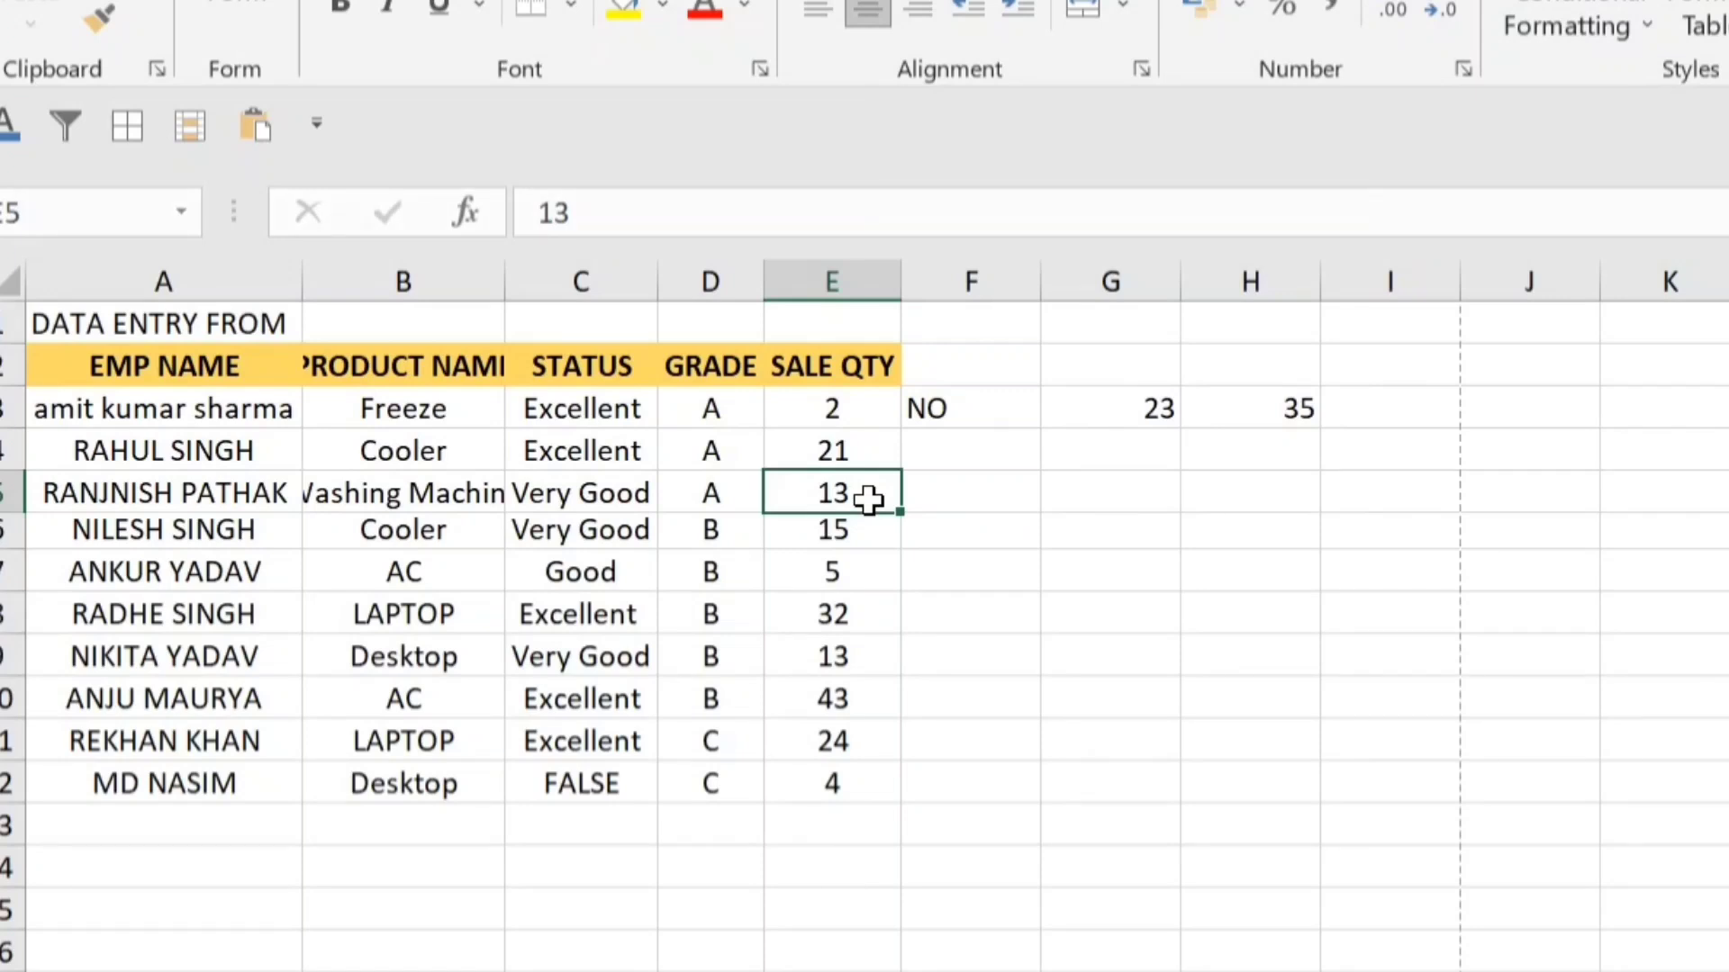
key("ctrl+5")
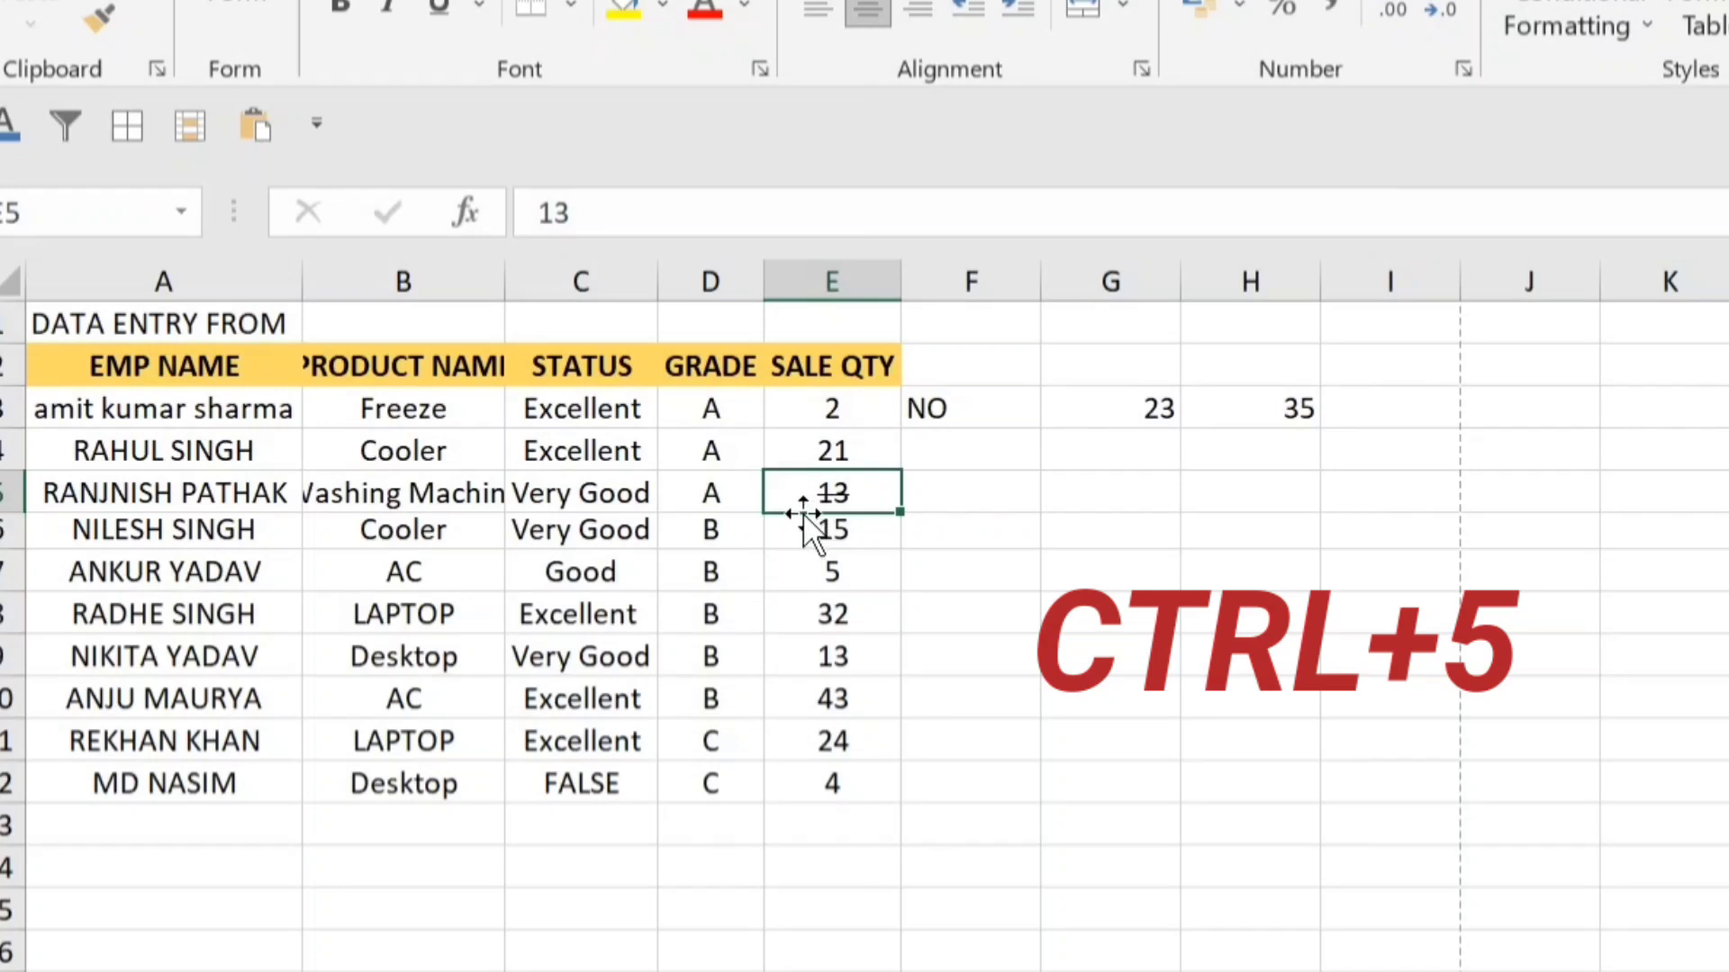
left_click(535, 621)
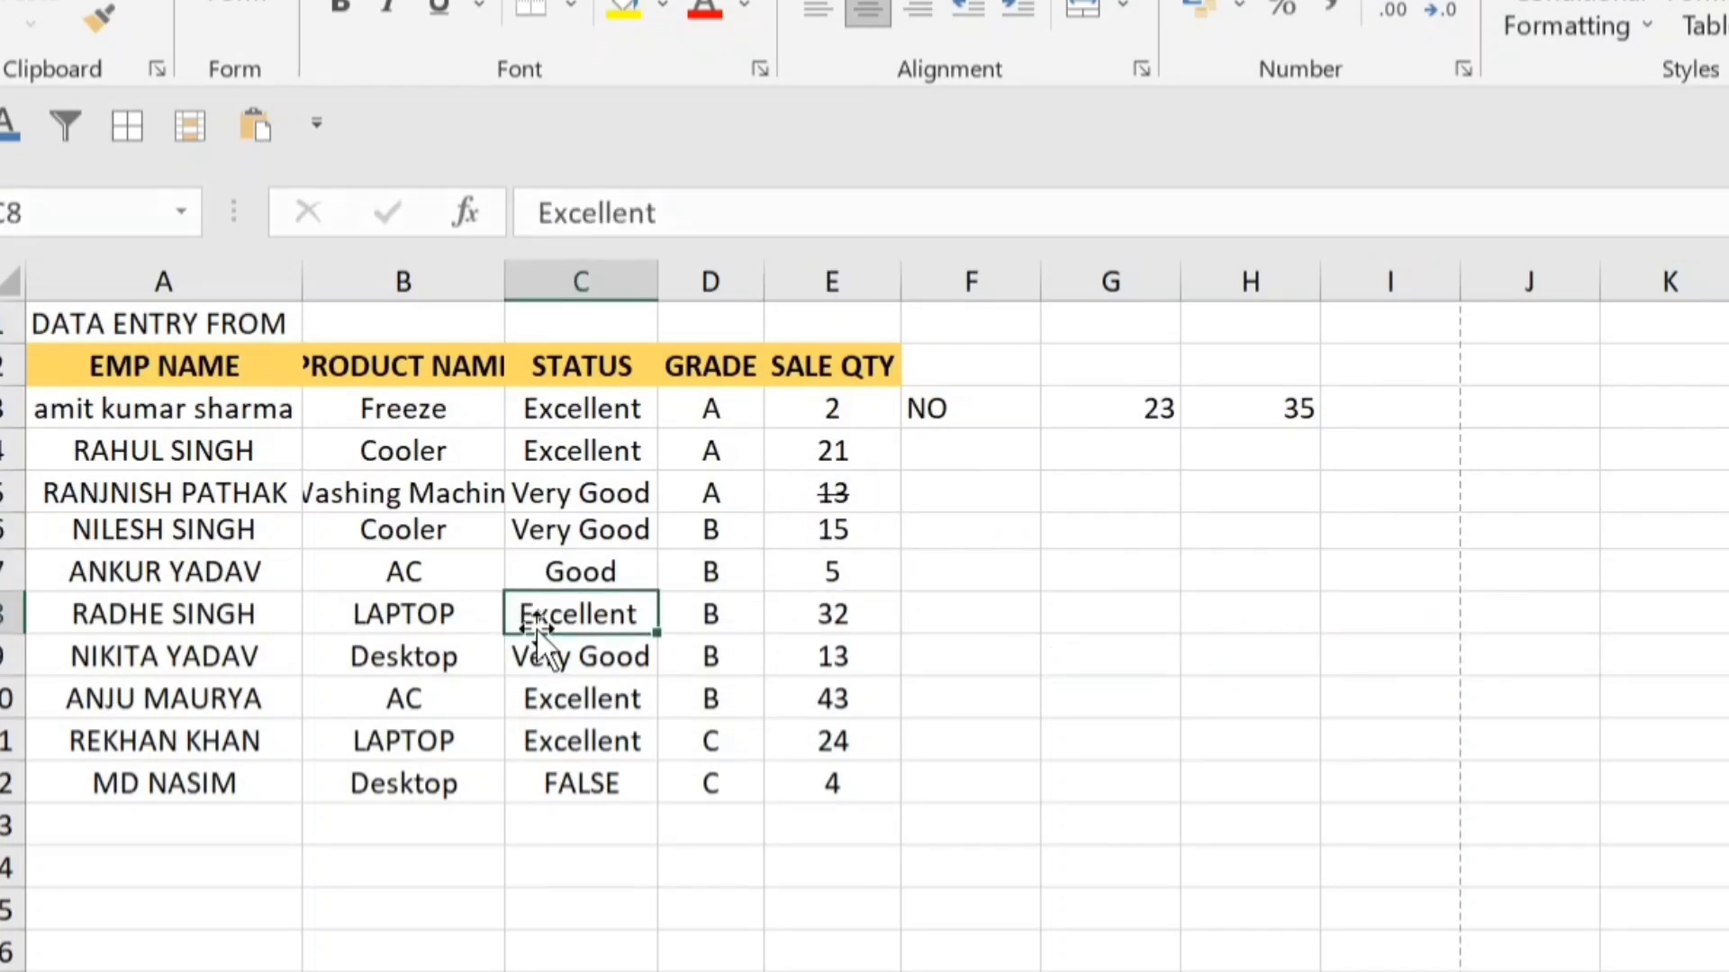
- Remove the strikethrough from the sale quantity in cell E5
key("ctrl+5")
left_click(586, 737)
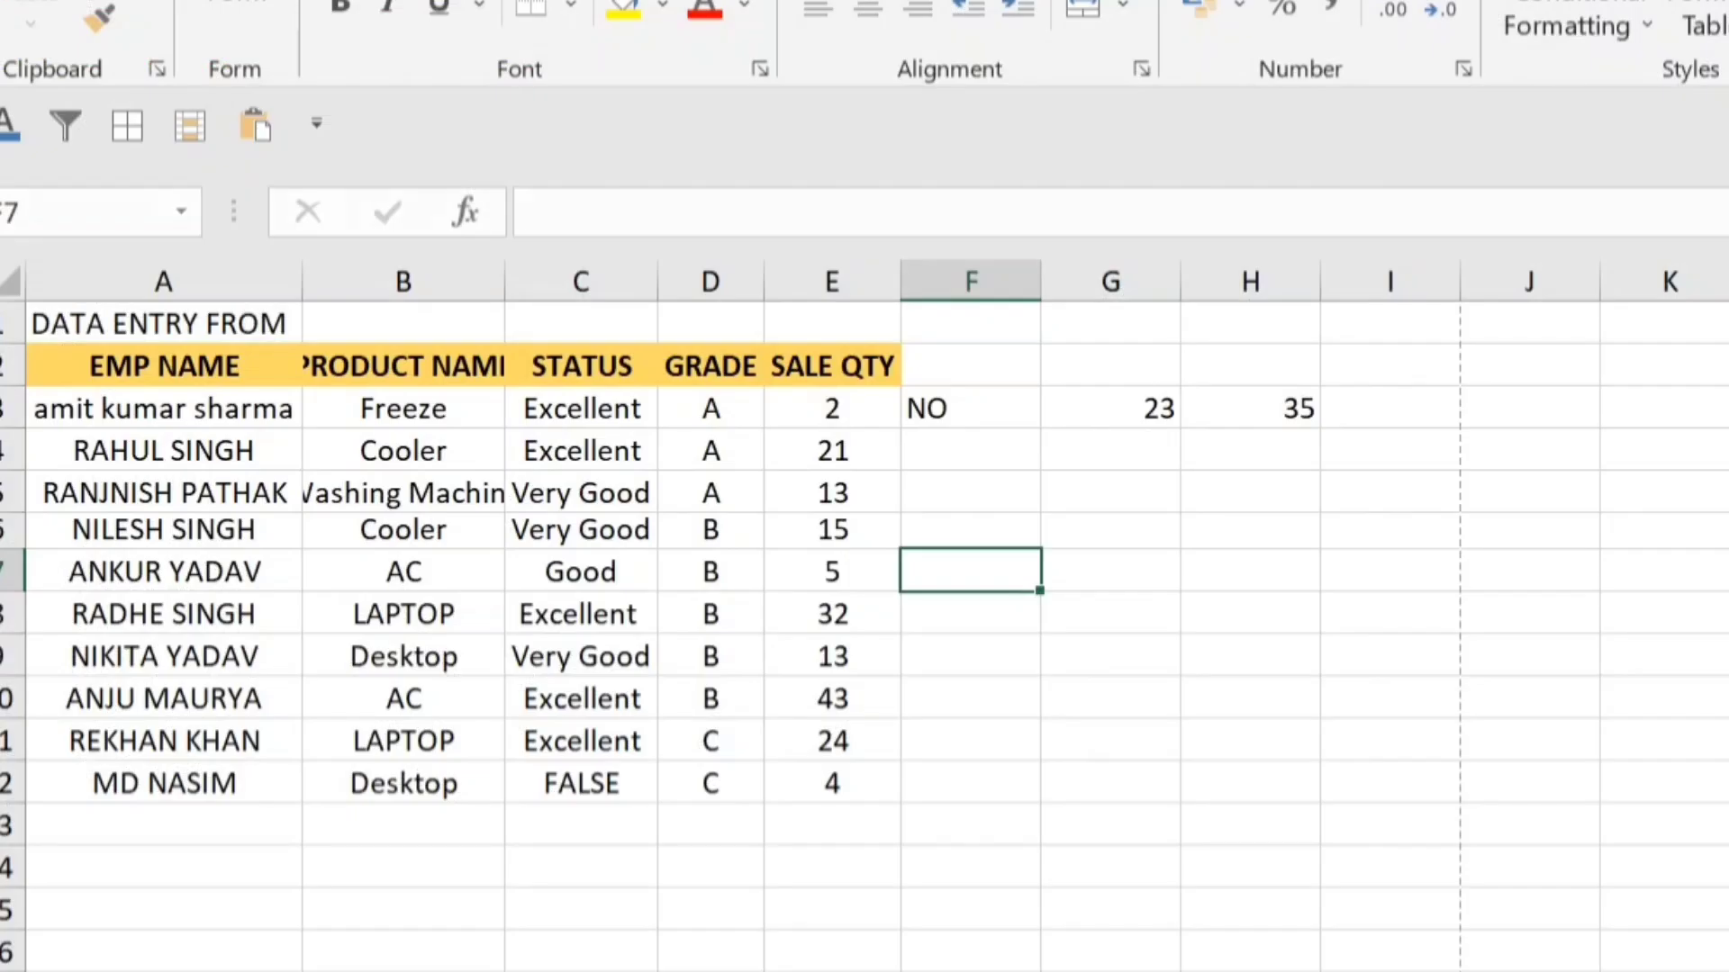
- Start a SUM formula over E6:E7 in cell F7 and cancel the entry before committing it
type("=SUM(")
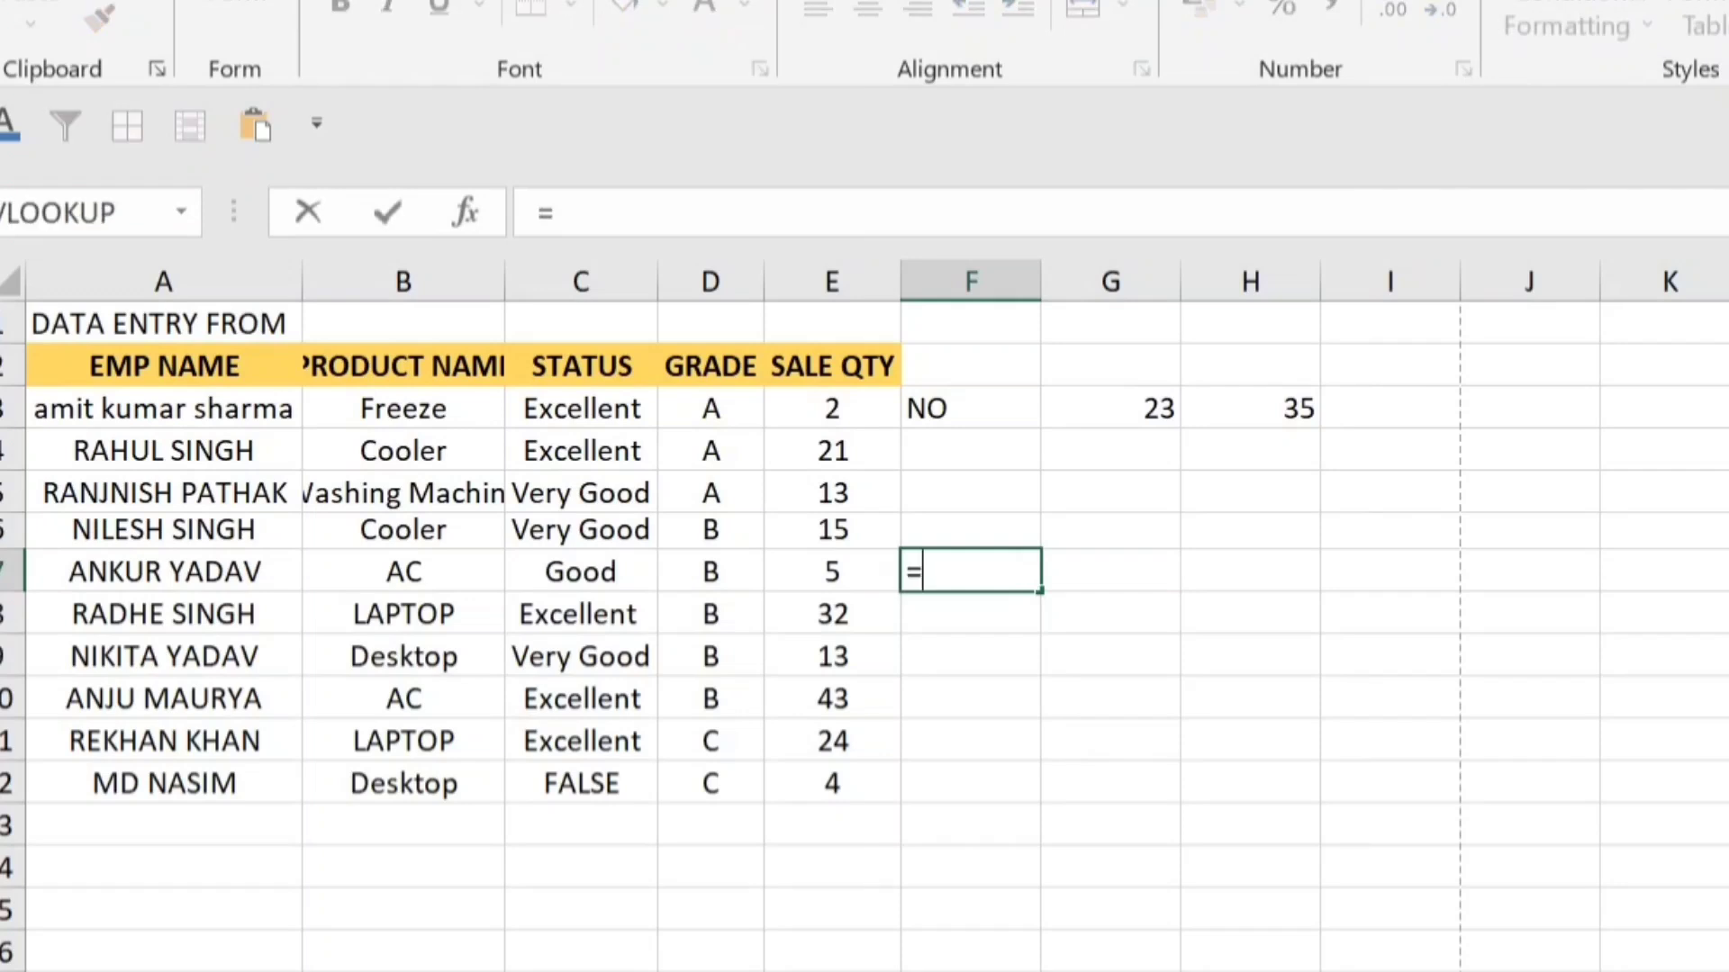
key("Left")
key("Up")
key("shift+Down")
type(")")
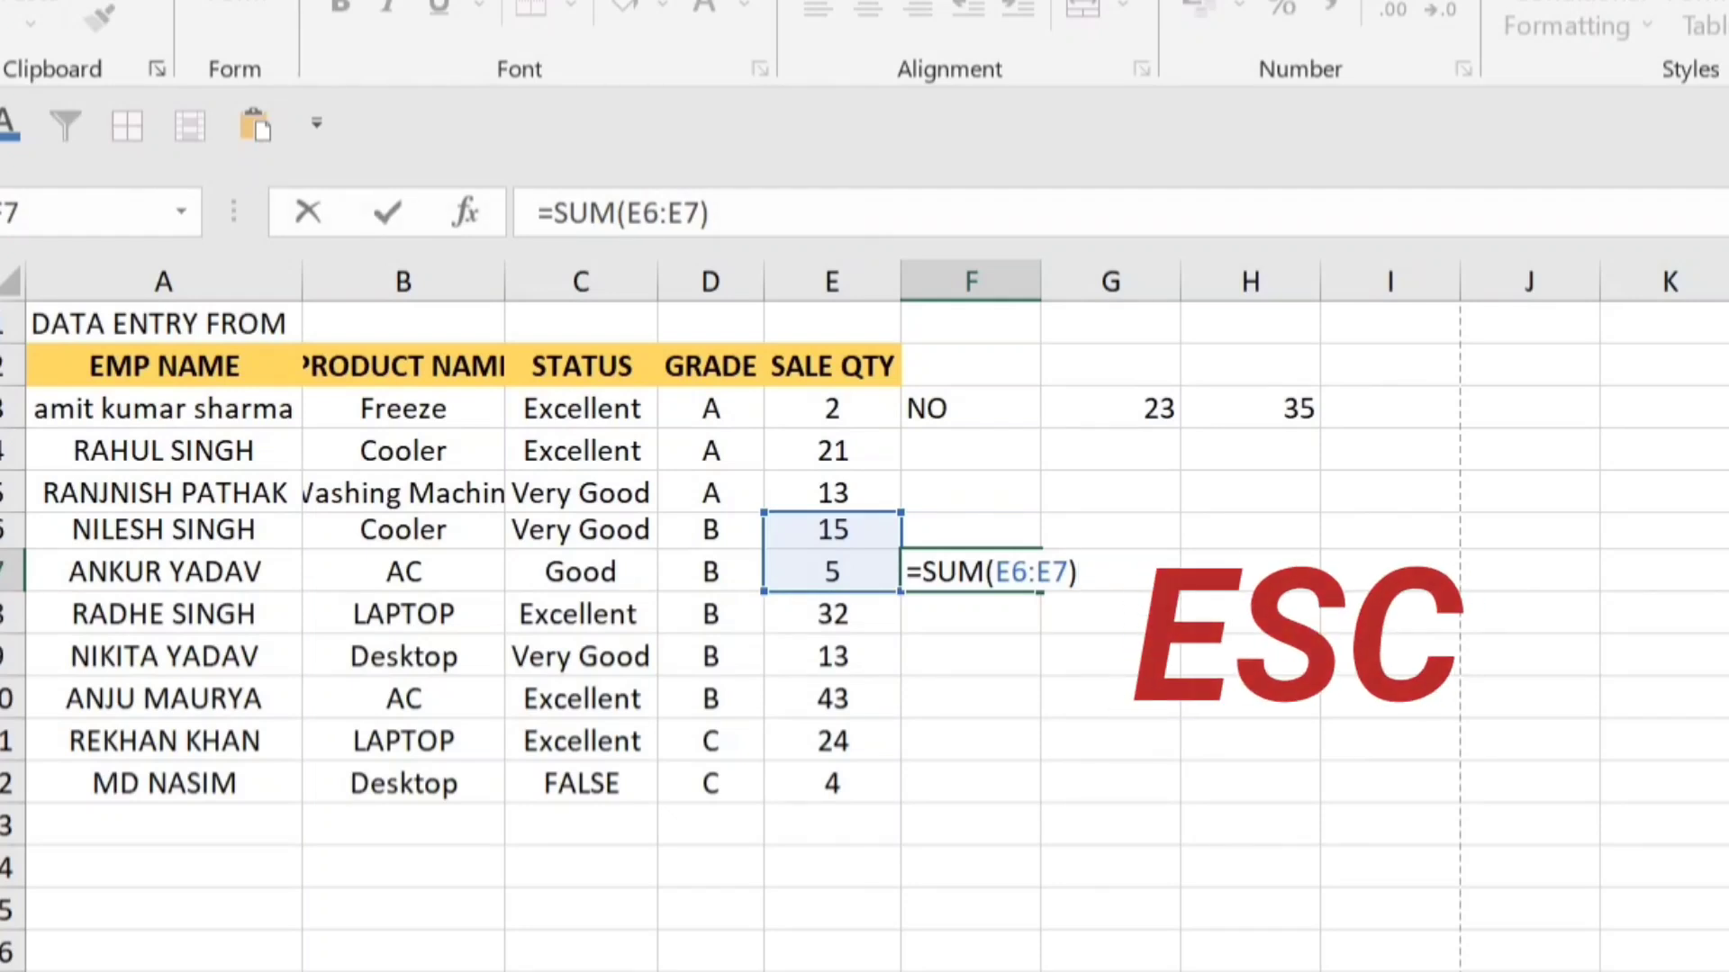
key("Escape")
- Enter a formula in cell F7 that sums the sale quantities in E7:E8
type("=SUM")
key("Return")
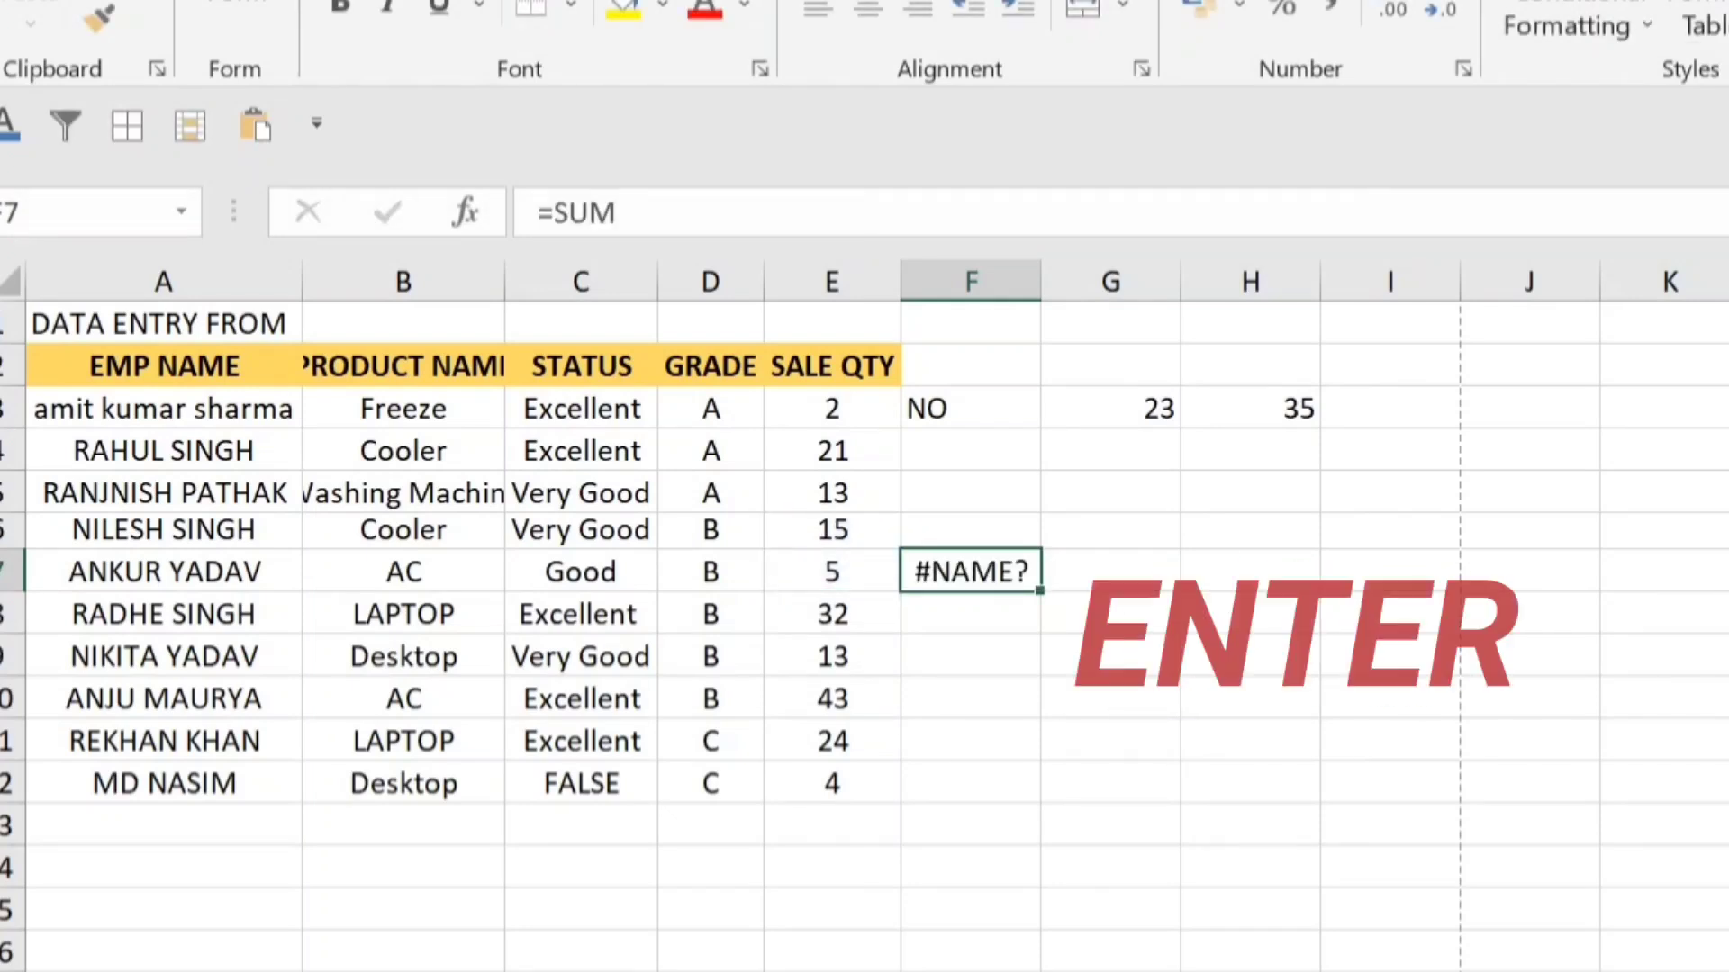
type("=SUM((")
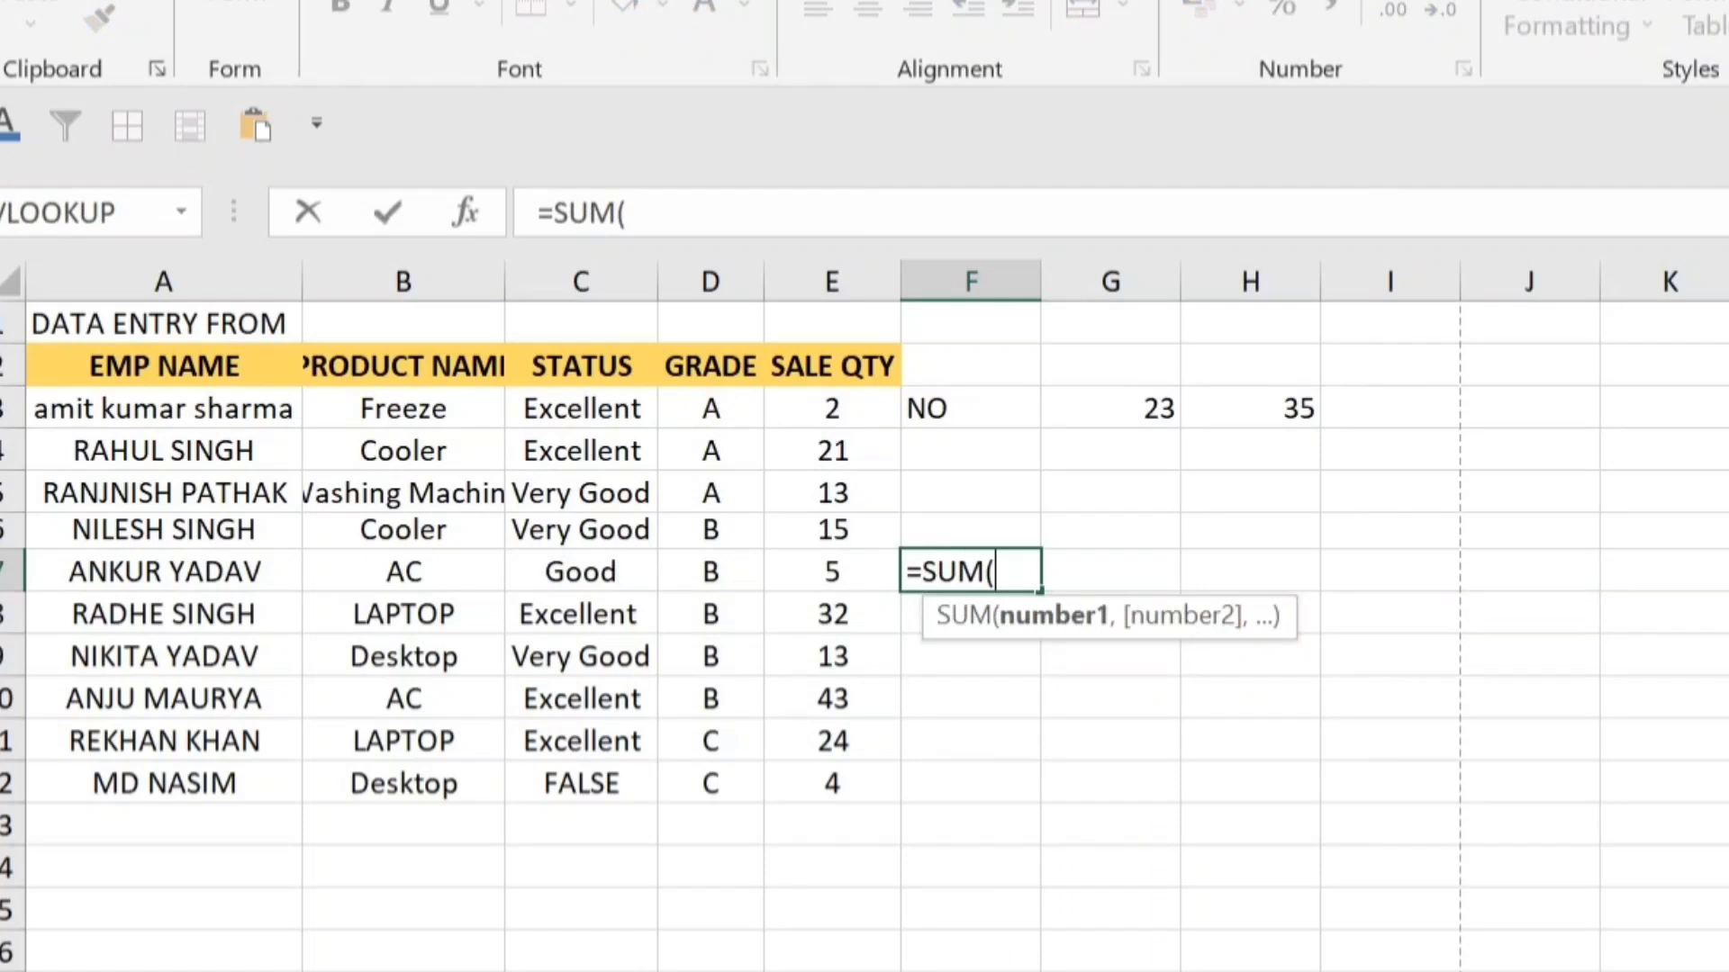
left_click_drag(832, 571, 832, 614)
type(")")
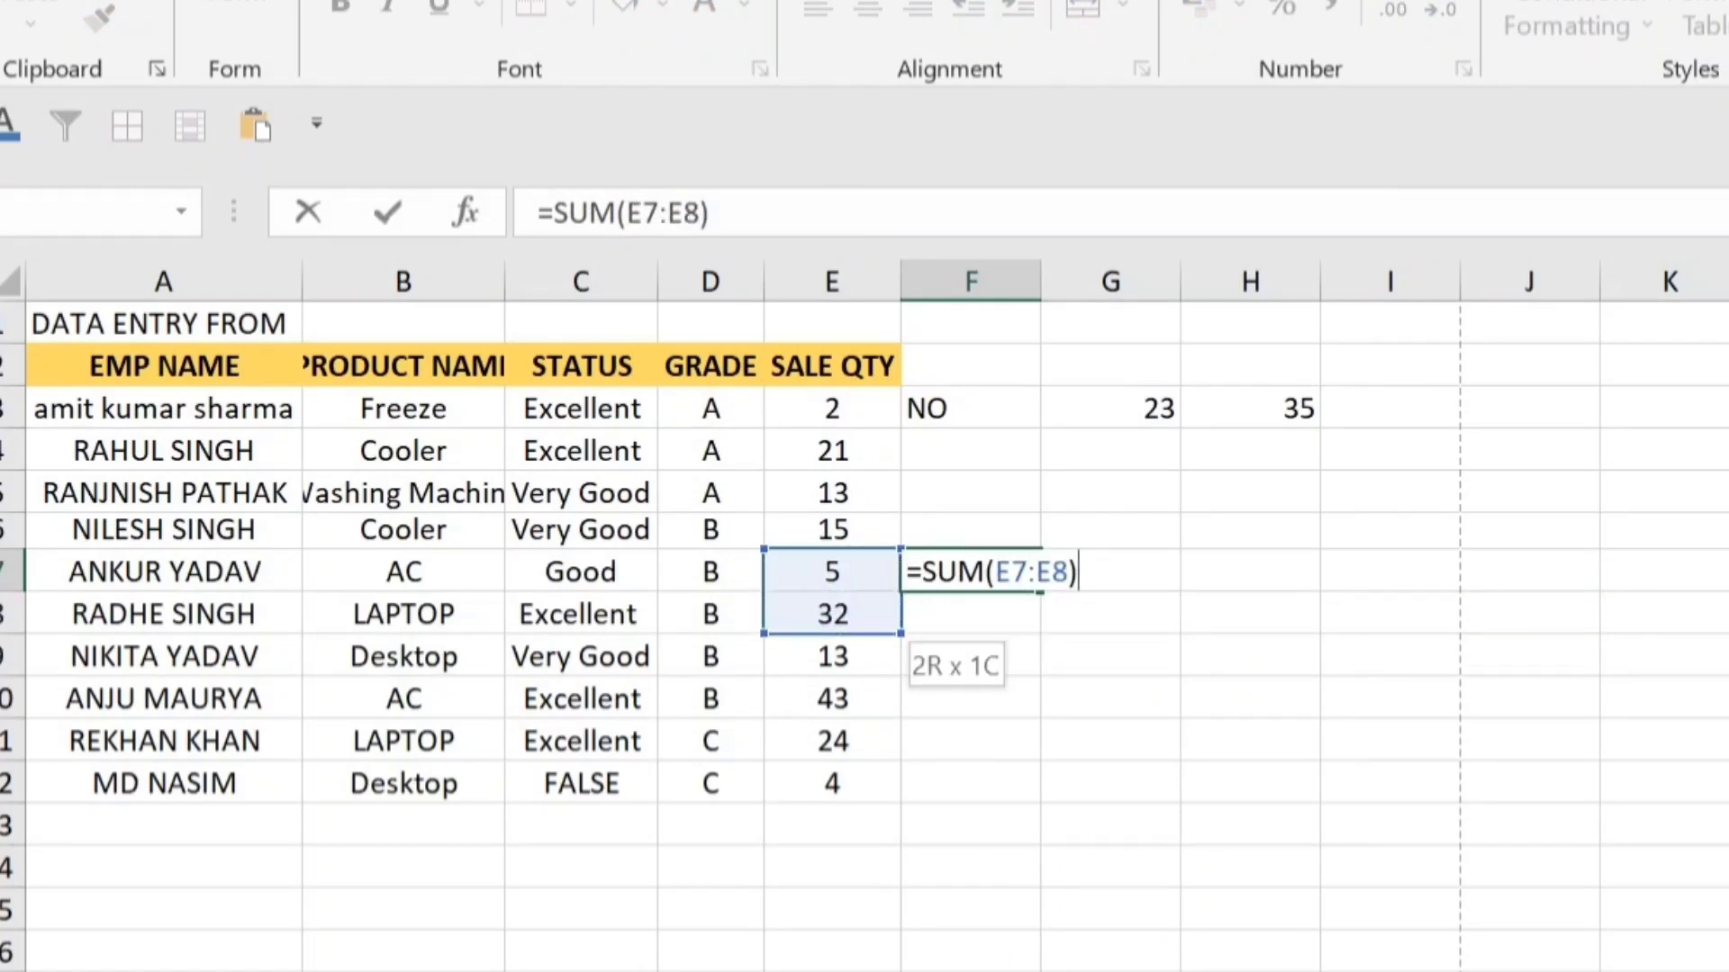
key("Return")
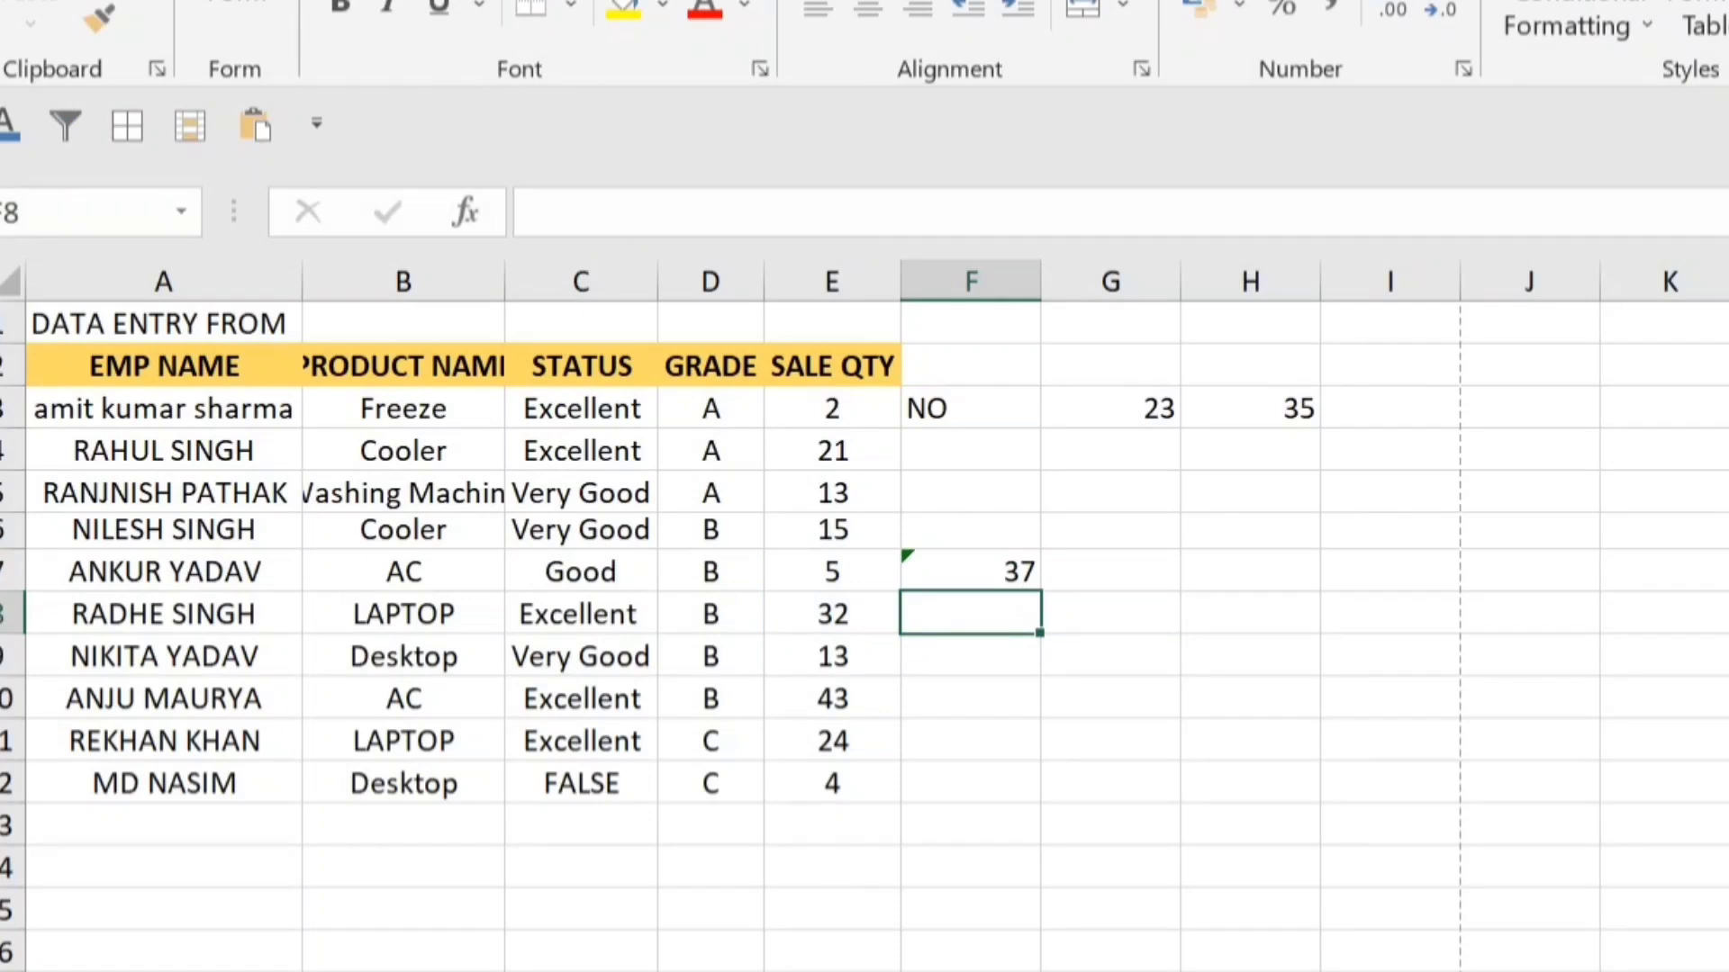
- Begin a SUM formula in cell G8, dismiss the function suggestions, and abandon the entry to leave the cell empty
left_click(1111, 614)
type("=SU")
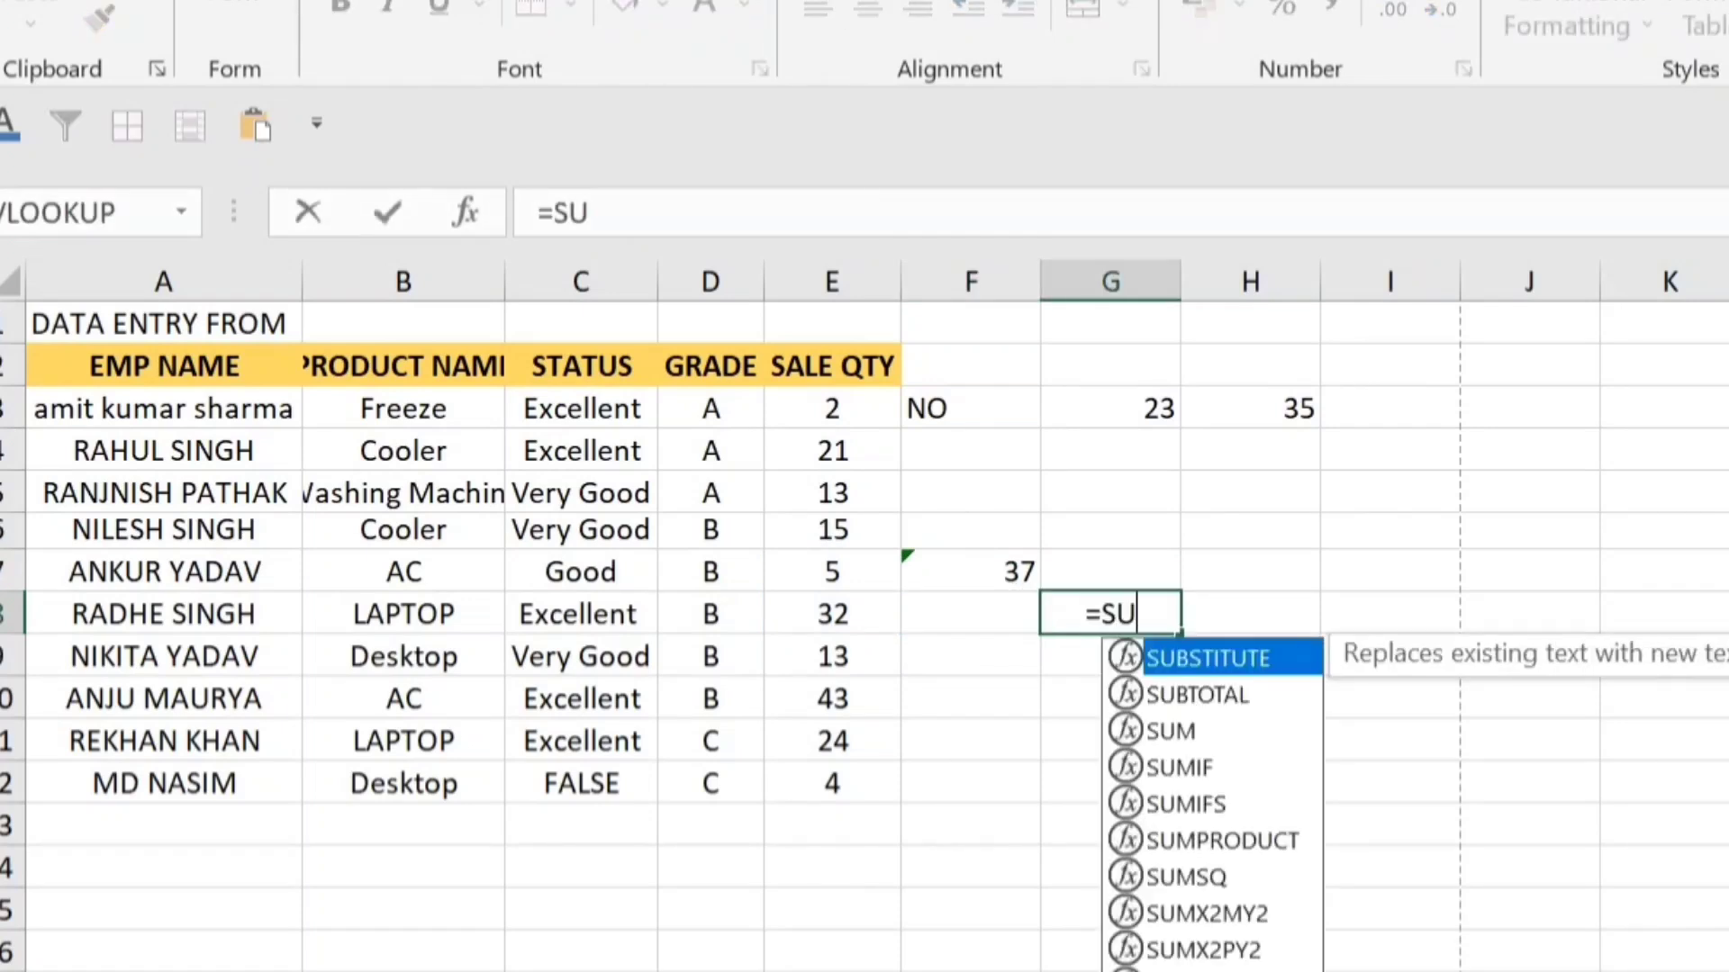
type("M")
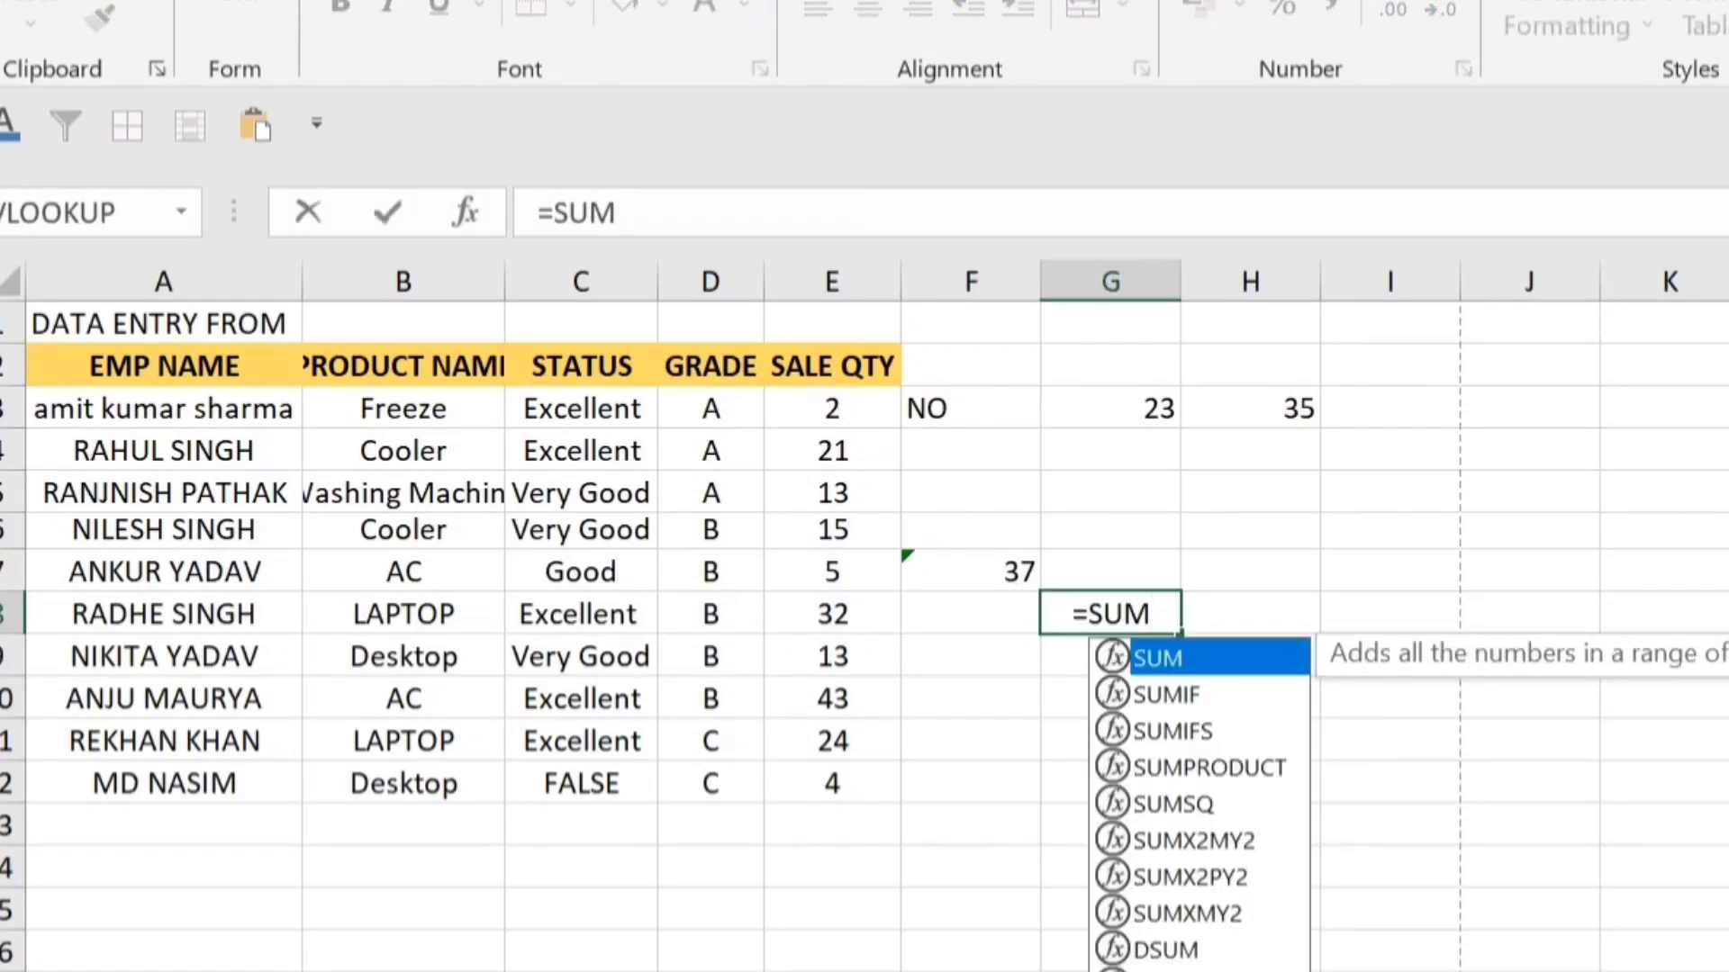
key("Escape")
key("BackSpace")
key("BackSpace")
key("BackSpace")
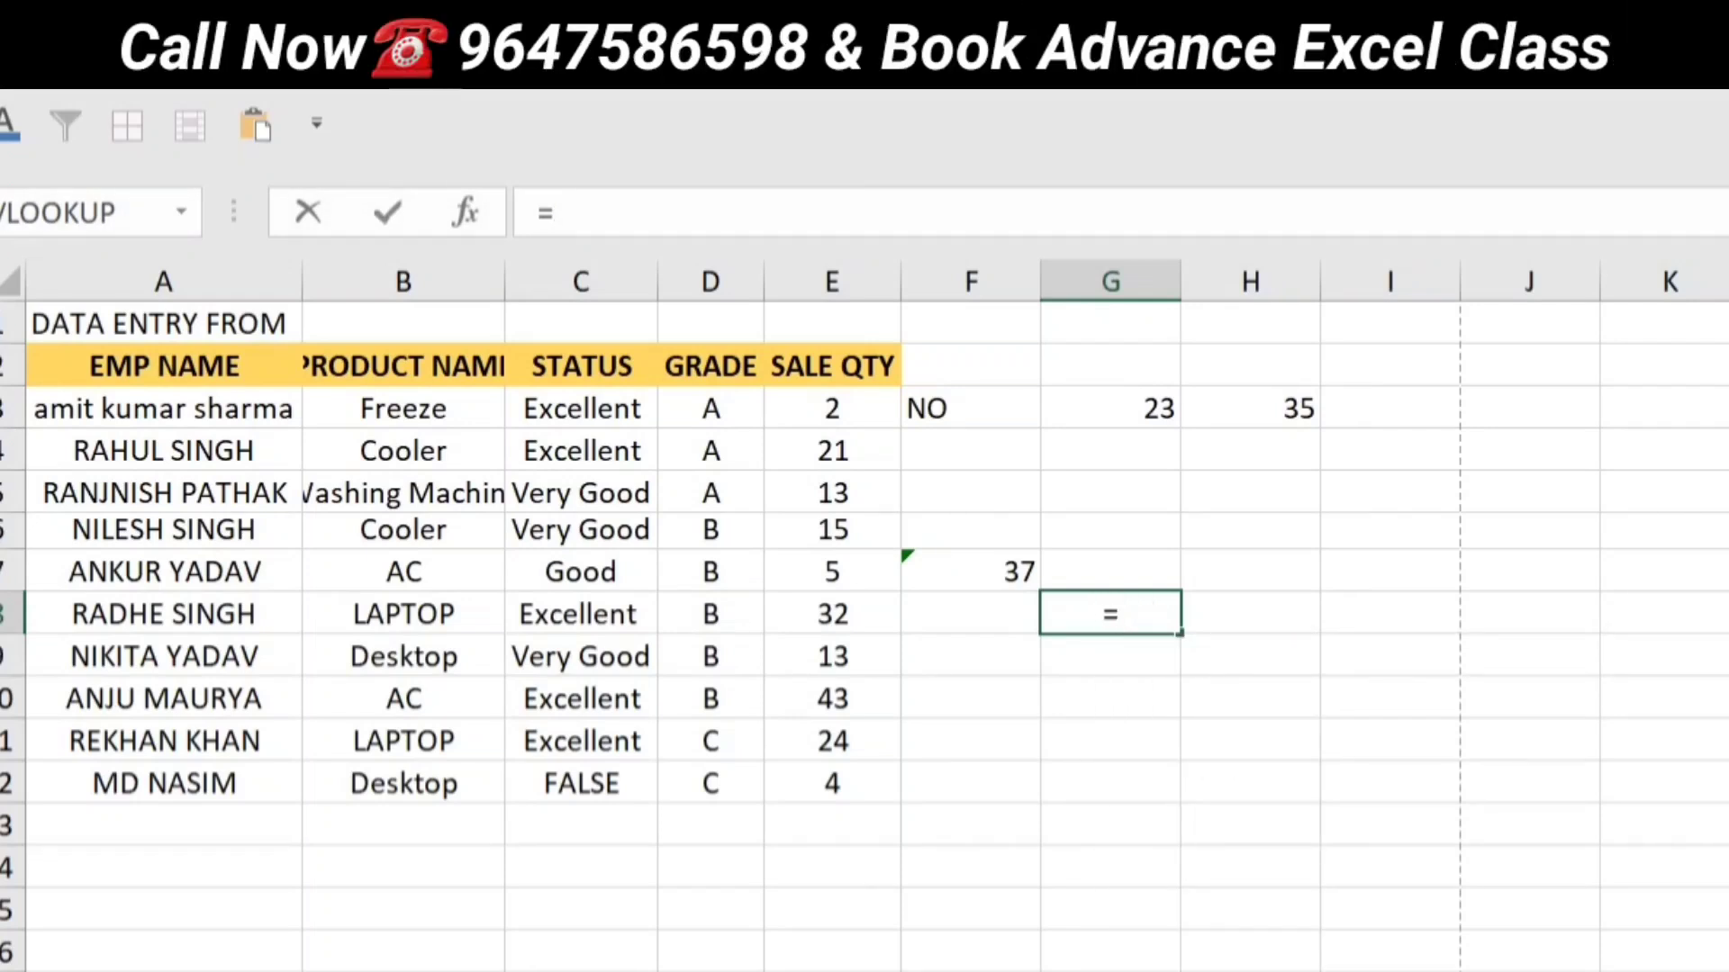
key("Escape")
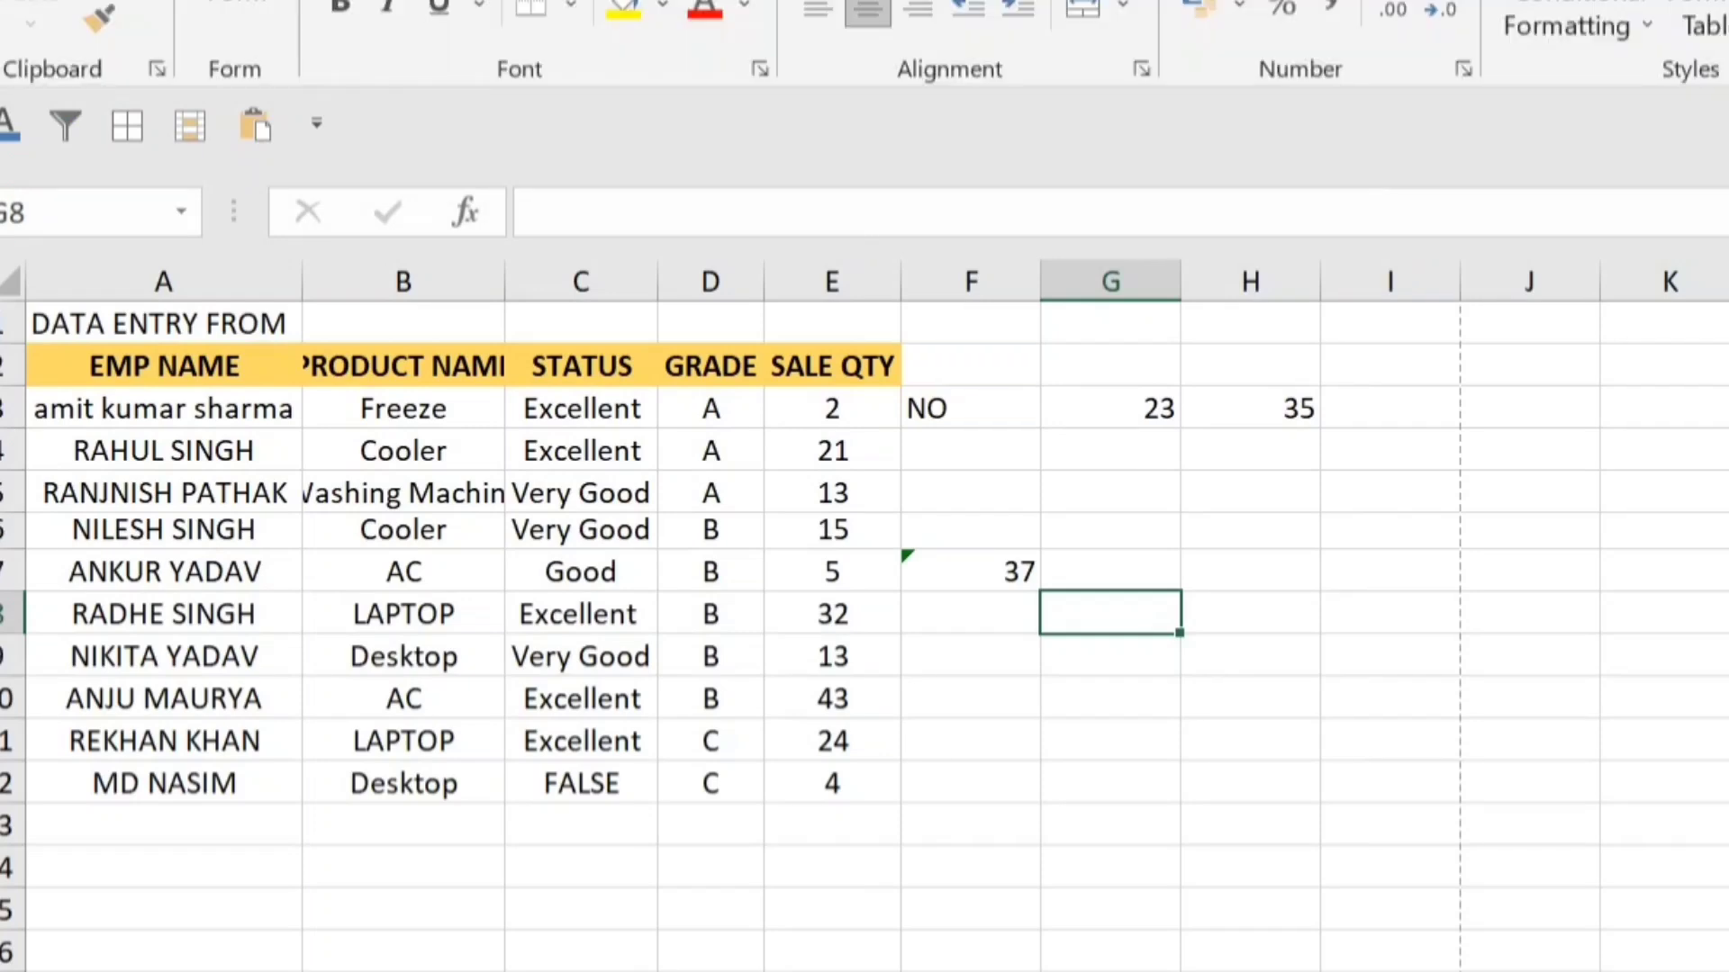